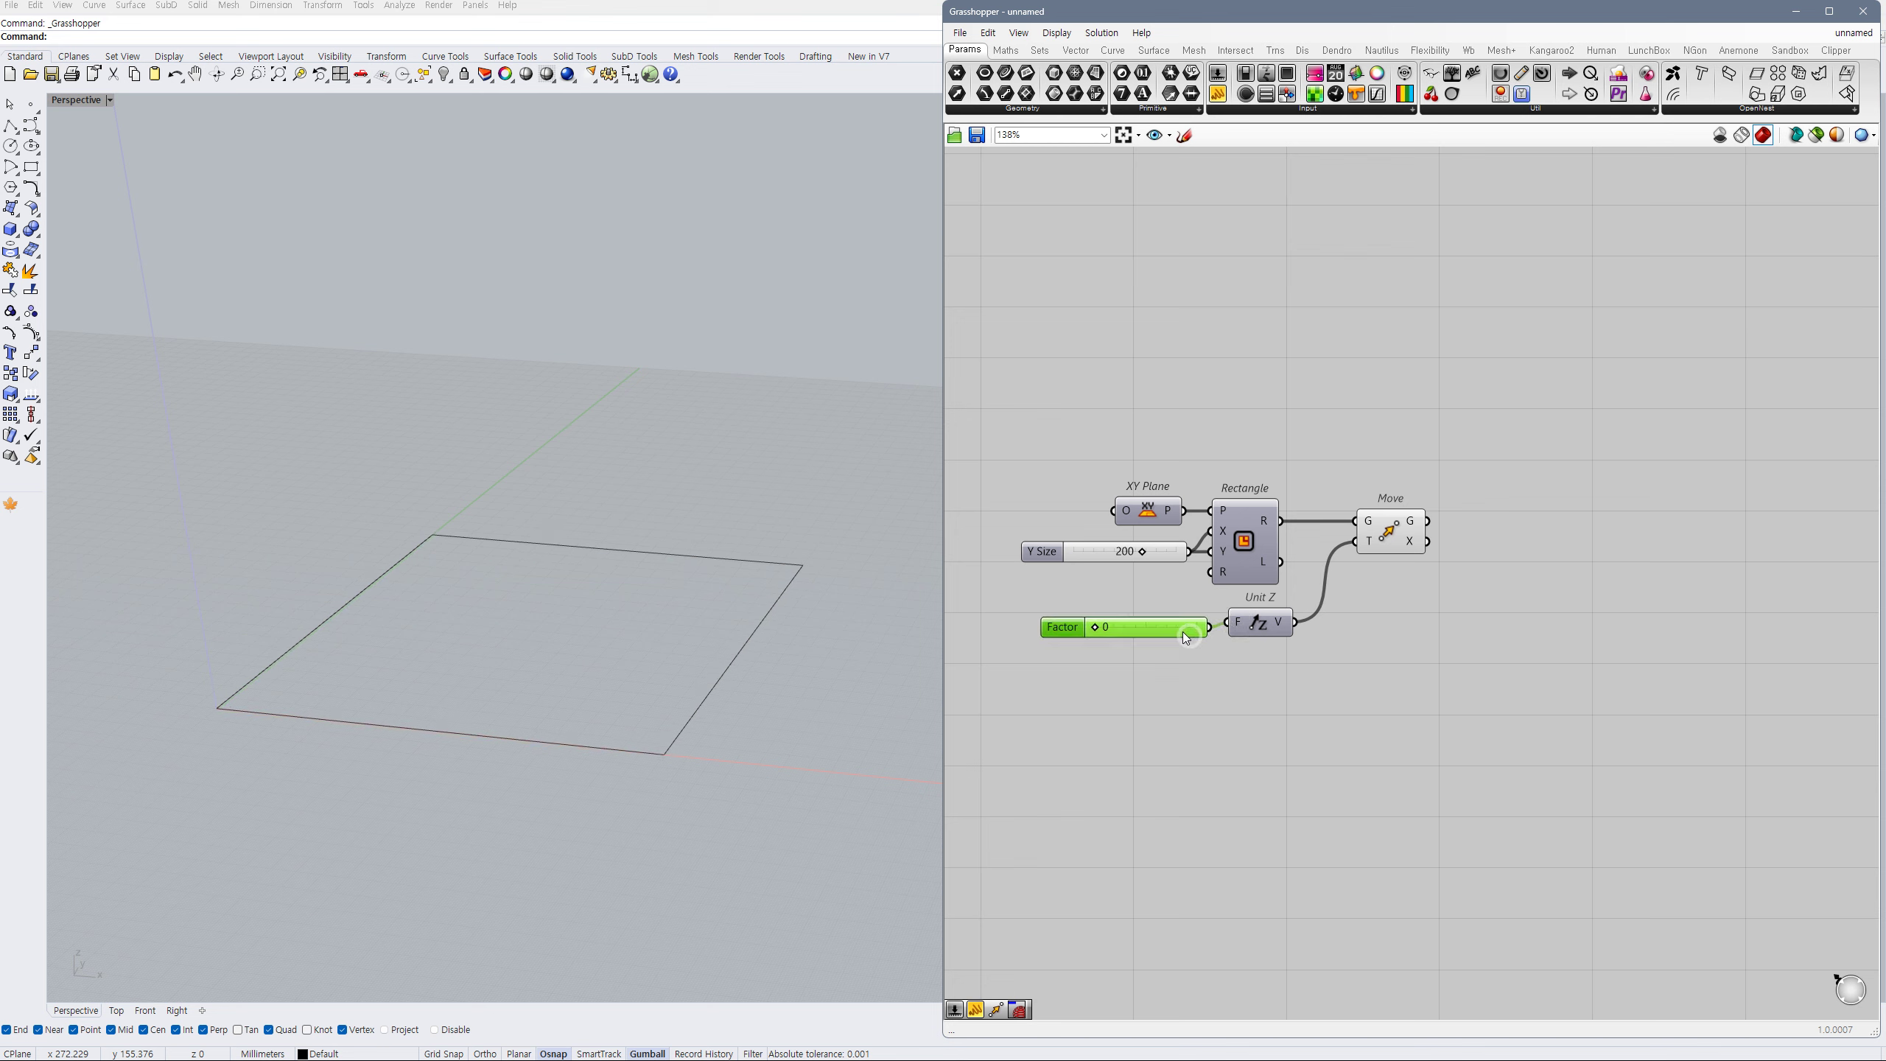
# - Set the Factor slider feeding the Move component's Unit Z vector to 20
pyautogui.click(1179, 639)
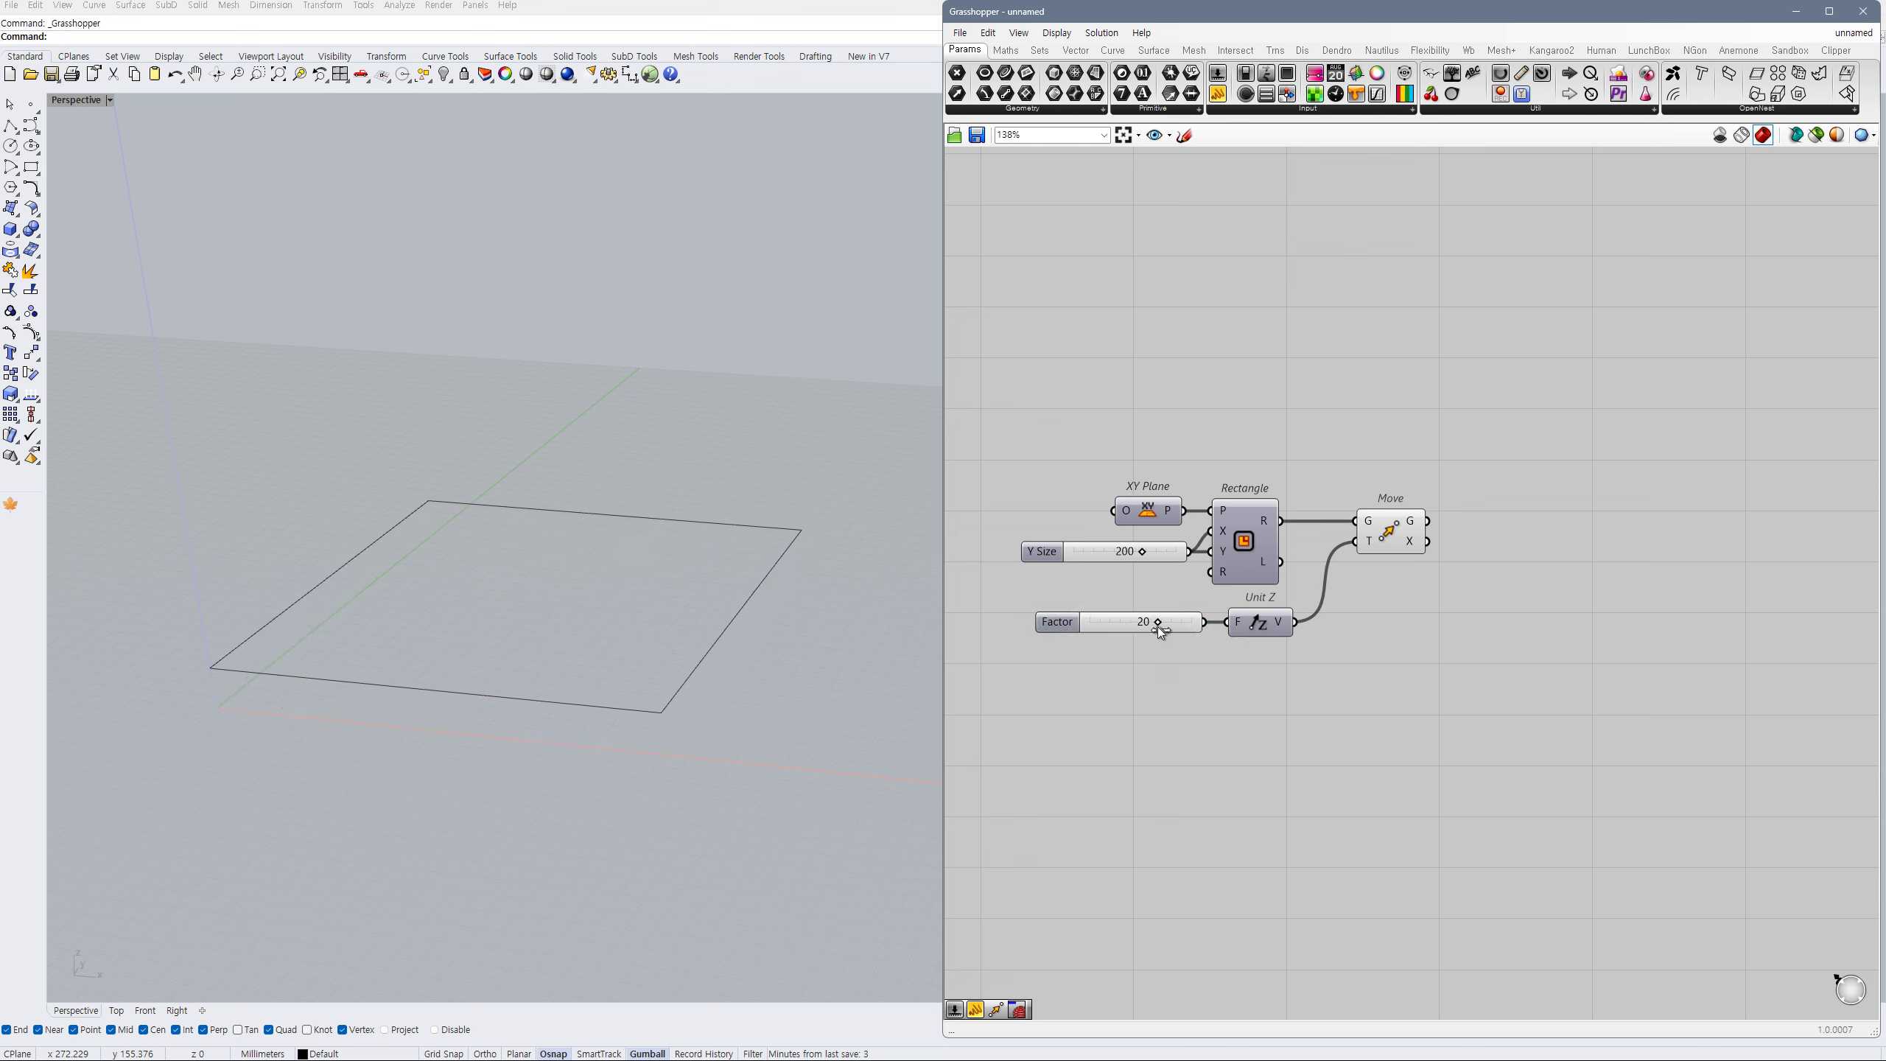
pyautogui.moveTo(810, 604)
pyautogui.mouseDown(button='right')
pyautogui.moveTo(810, 556)
pyautogui.moveTo(813, 594)
pyautogui.mouseUp(button='right')
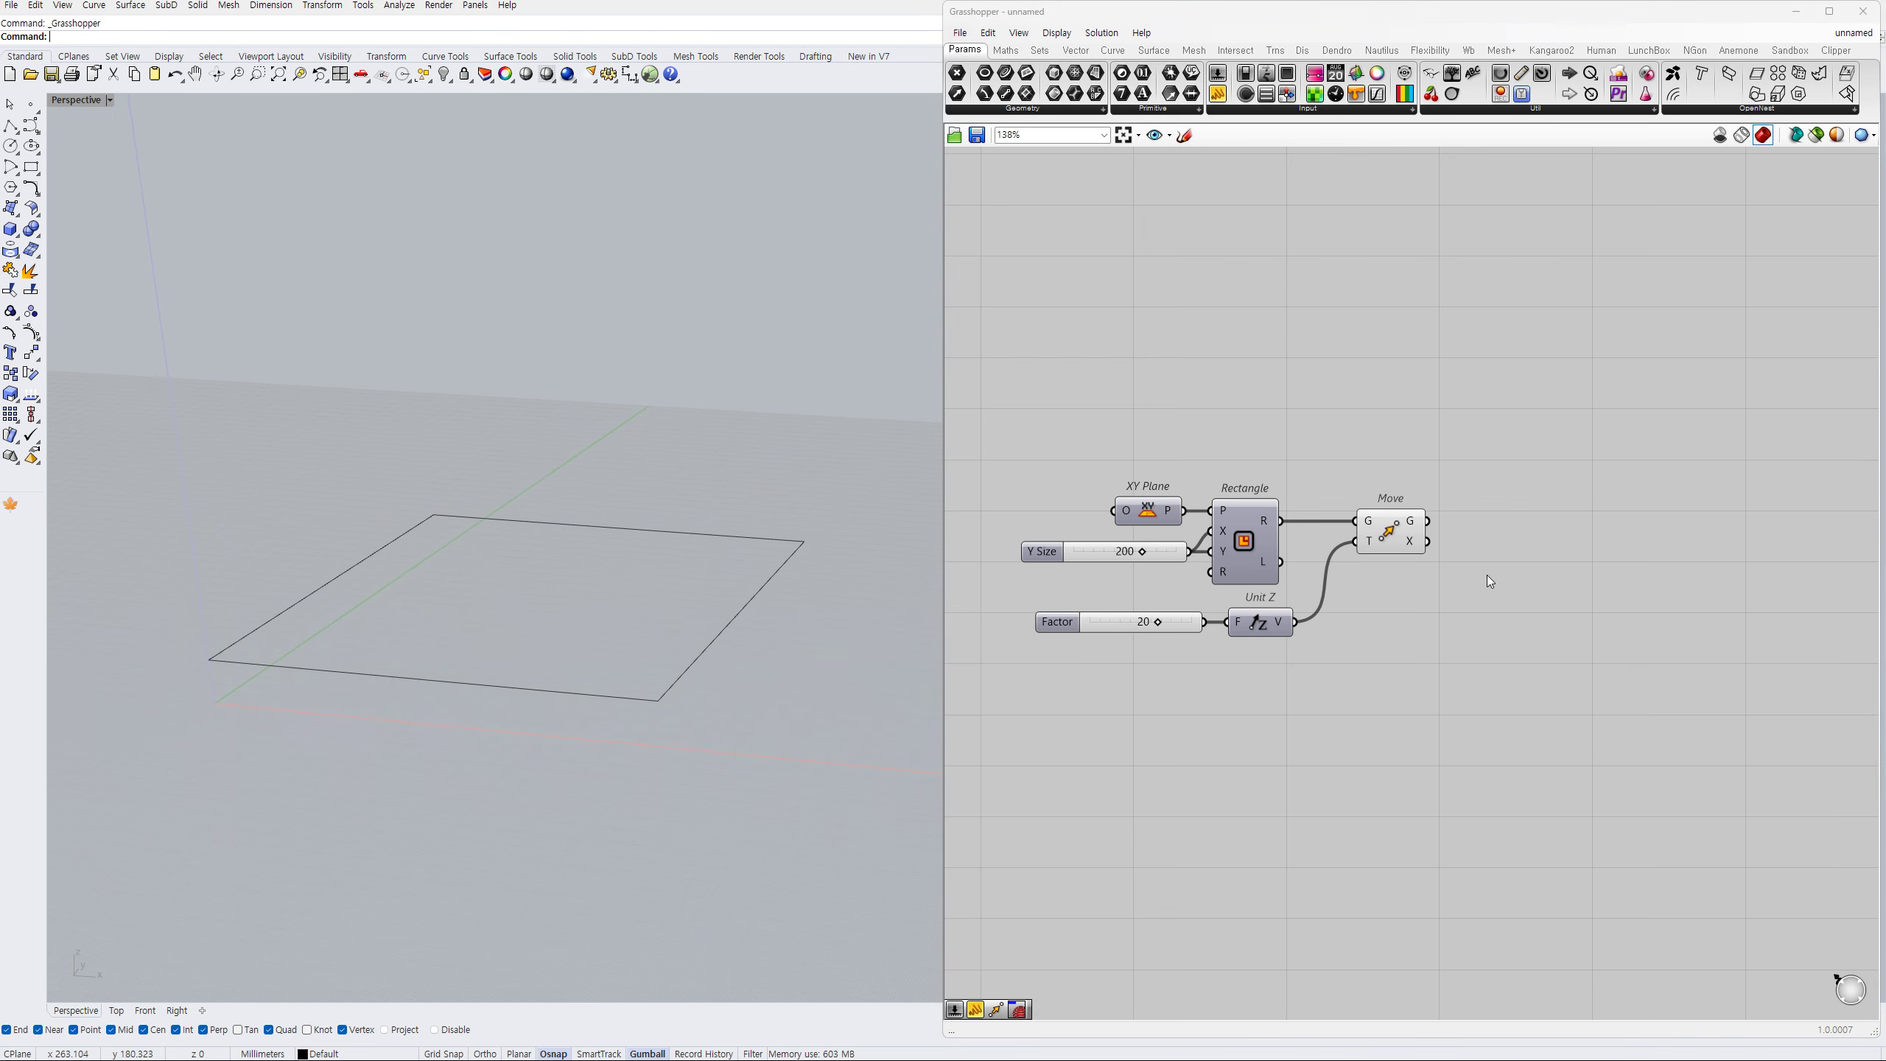
# - Add an Extrude component, feed the moved rectangle into its base input, and hide the Move preview
pyautogui.moveTo(1487, 576); pyautogui.dragTo(1372, 580, button='right')
pyautogui.moveTo(1291, 536); pyautogui.dragTo(1276, 536)
pyautogui.doubleClick(1385, 552)
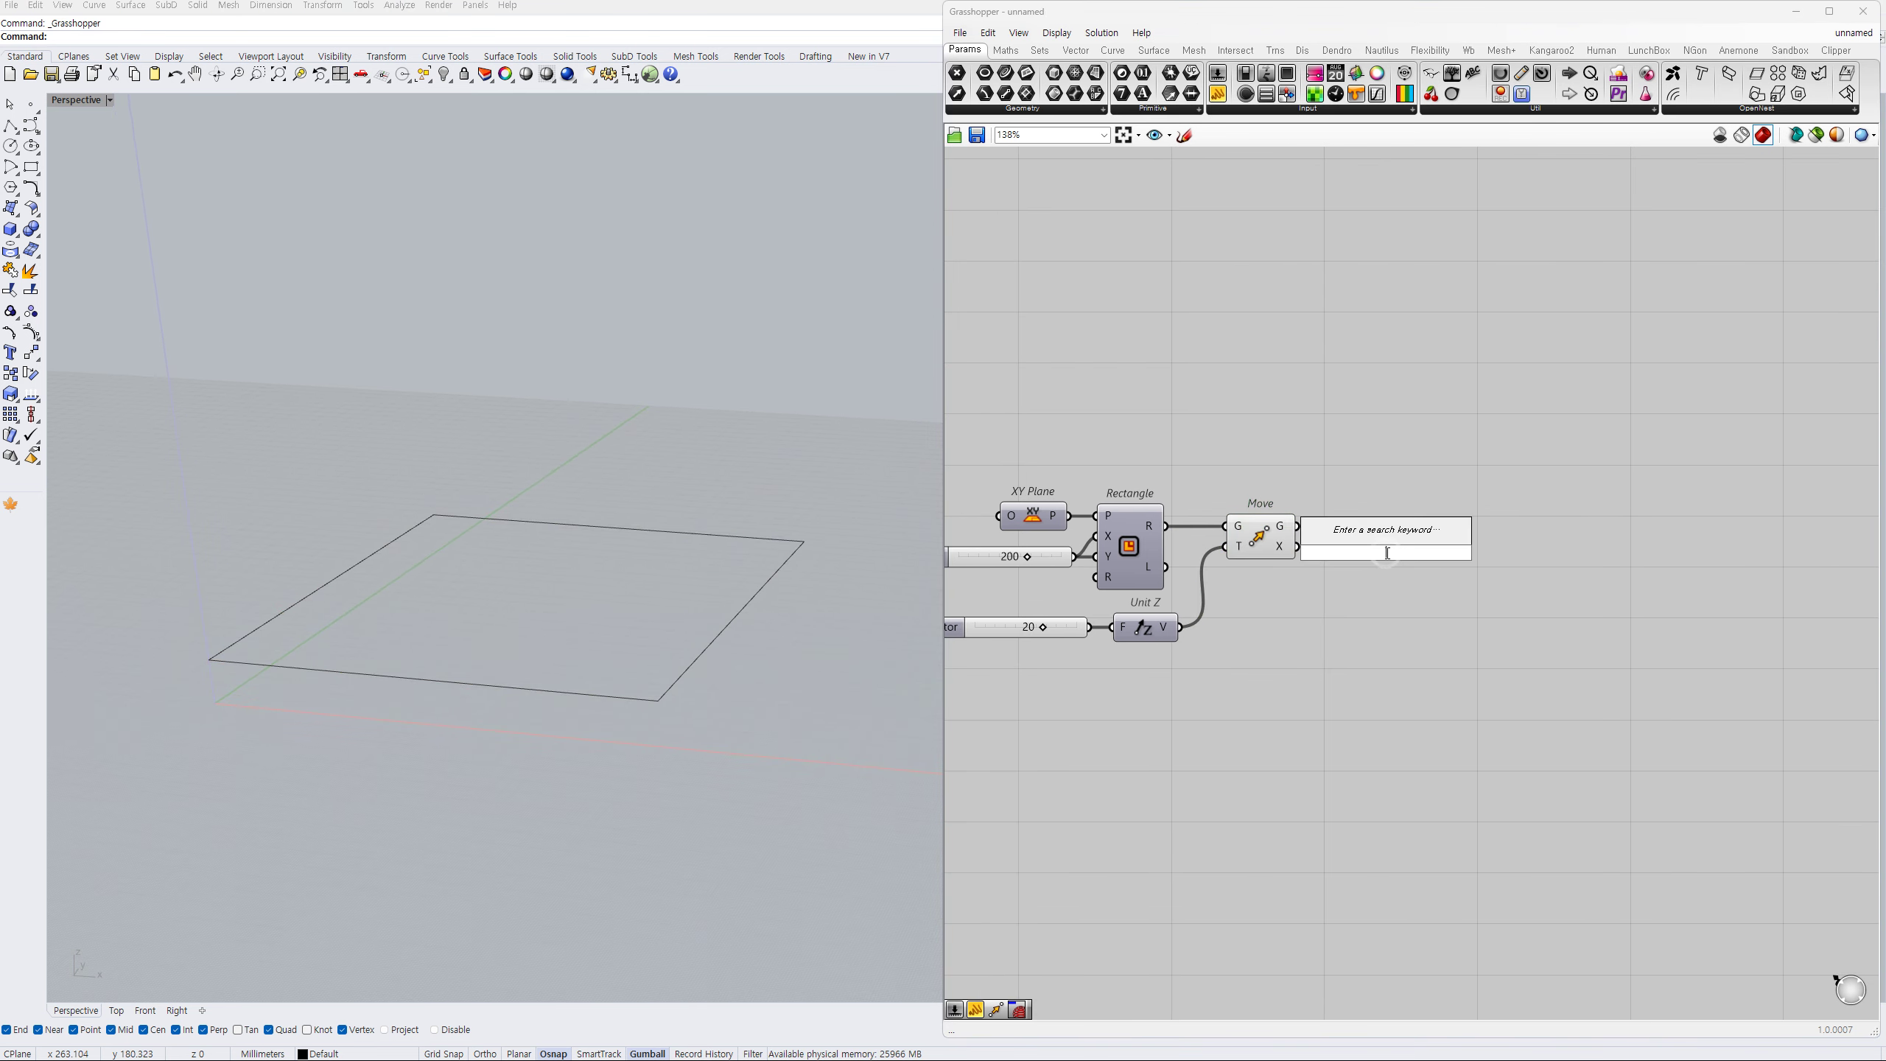
pyautogui.write('extr')
pyautogui.click(1372, 536)
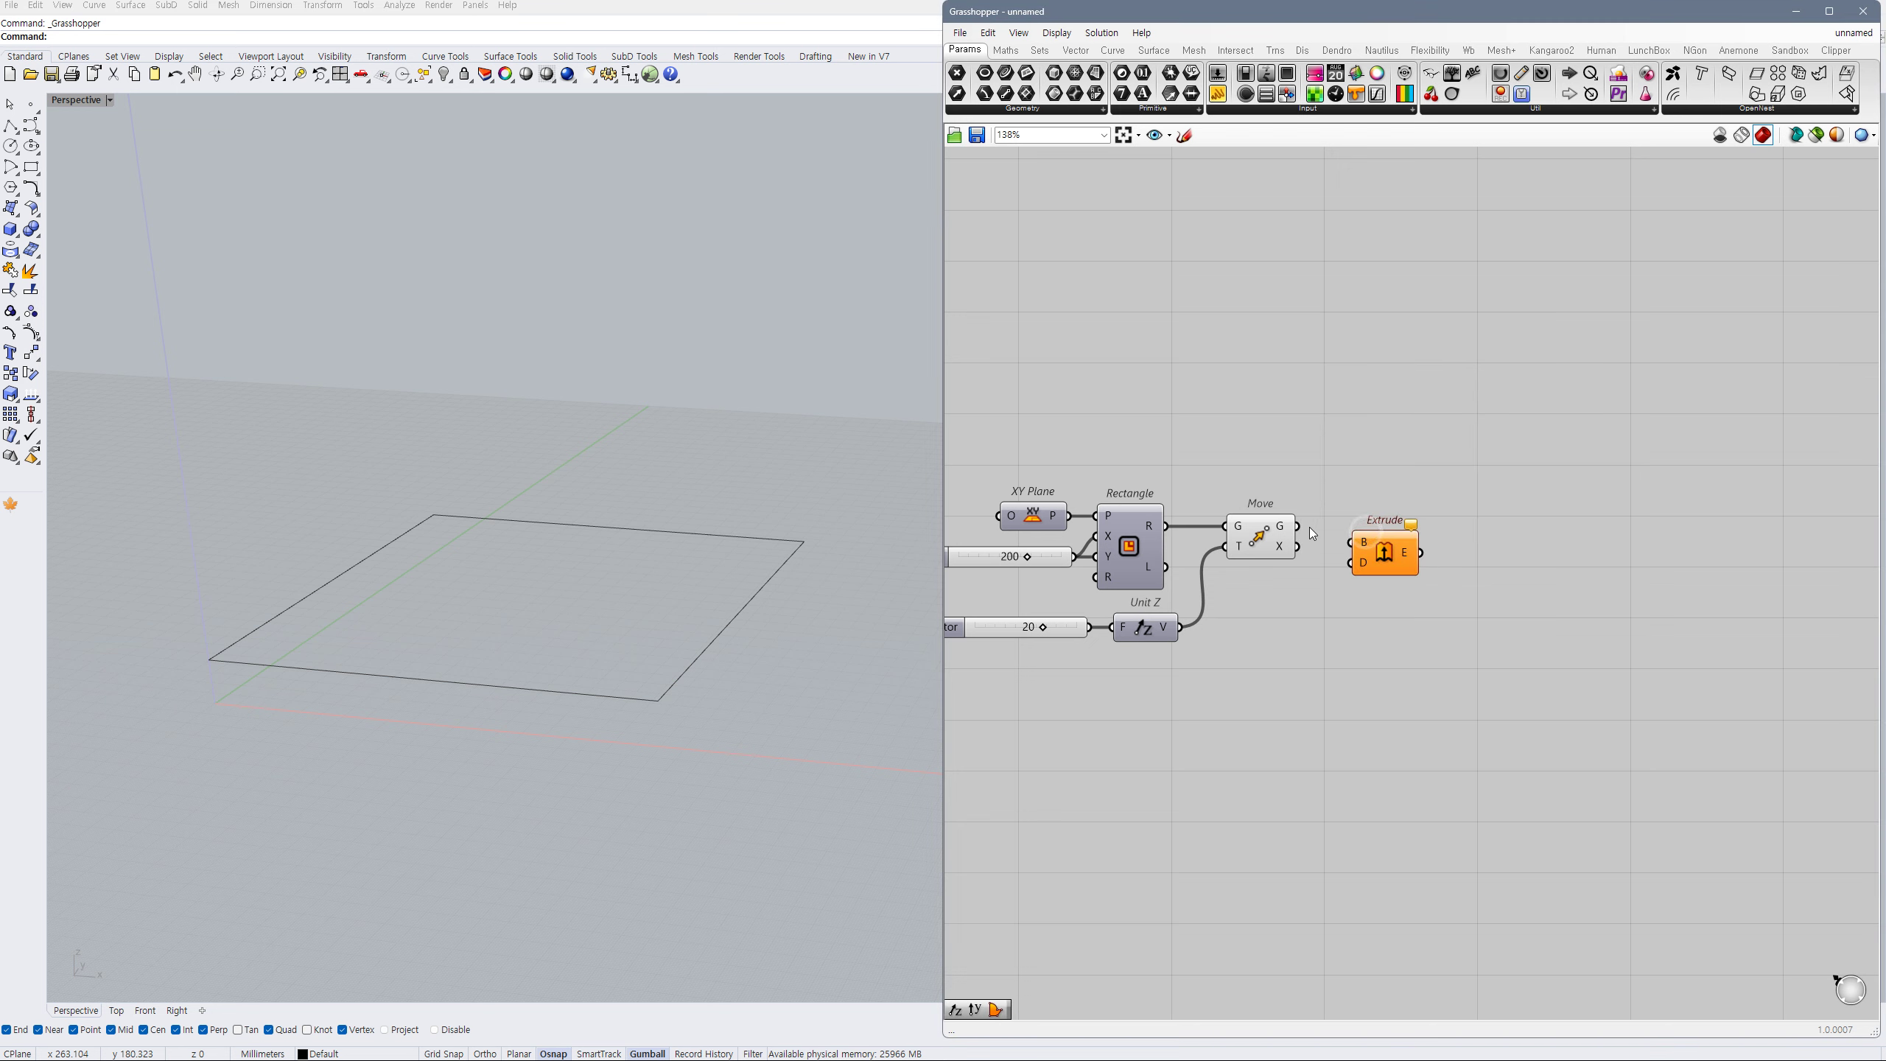
pyautogui.moveTo(1294, 526); pyautogui.dragTo(1353, 538)
pyautogui.click(1261, 537)
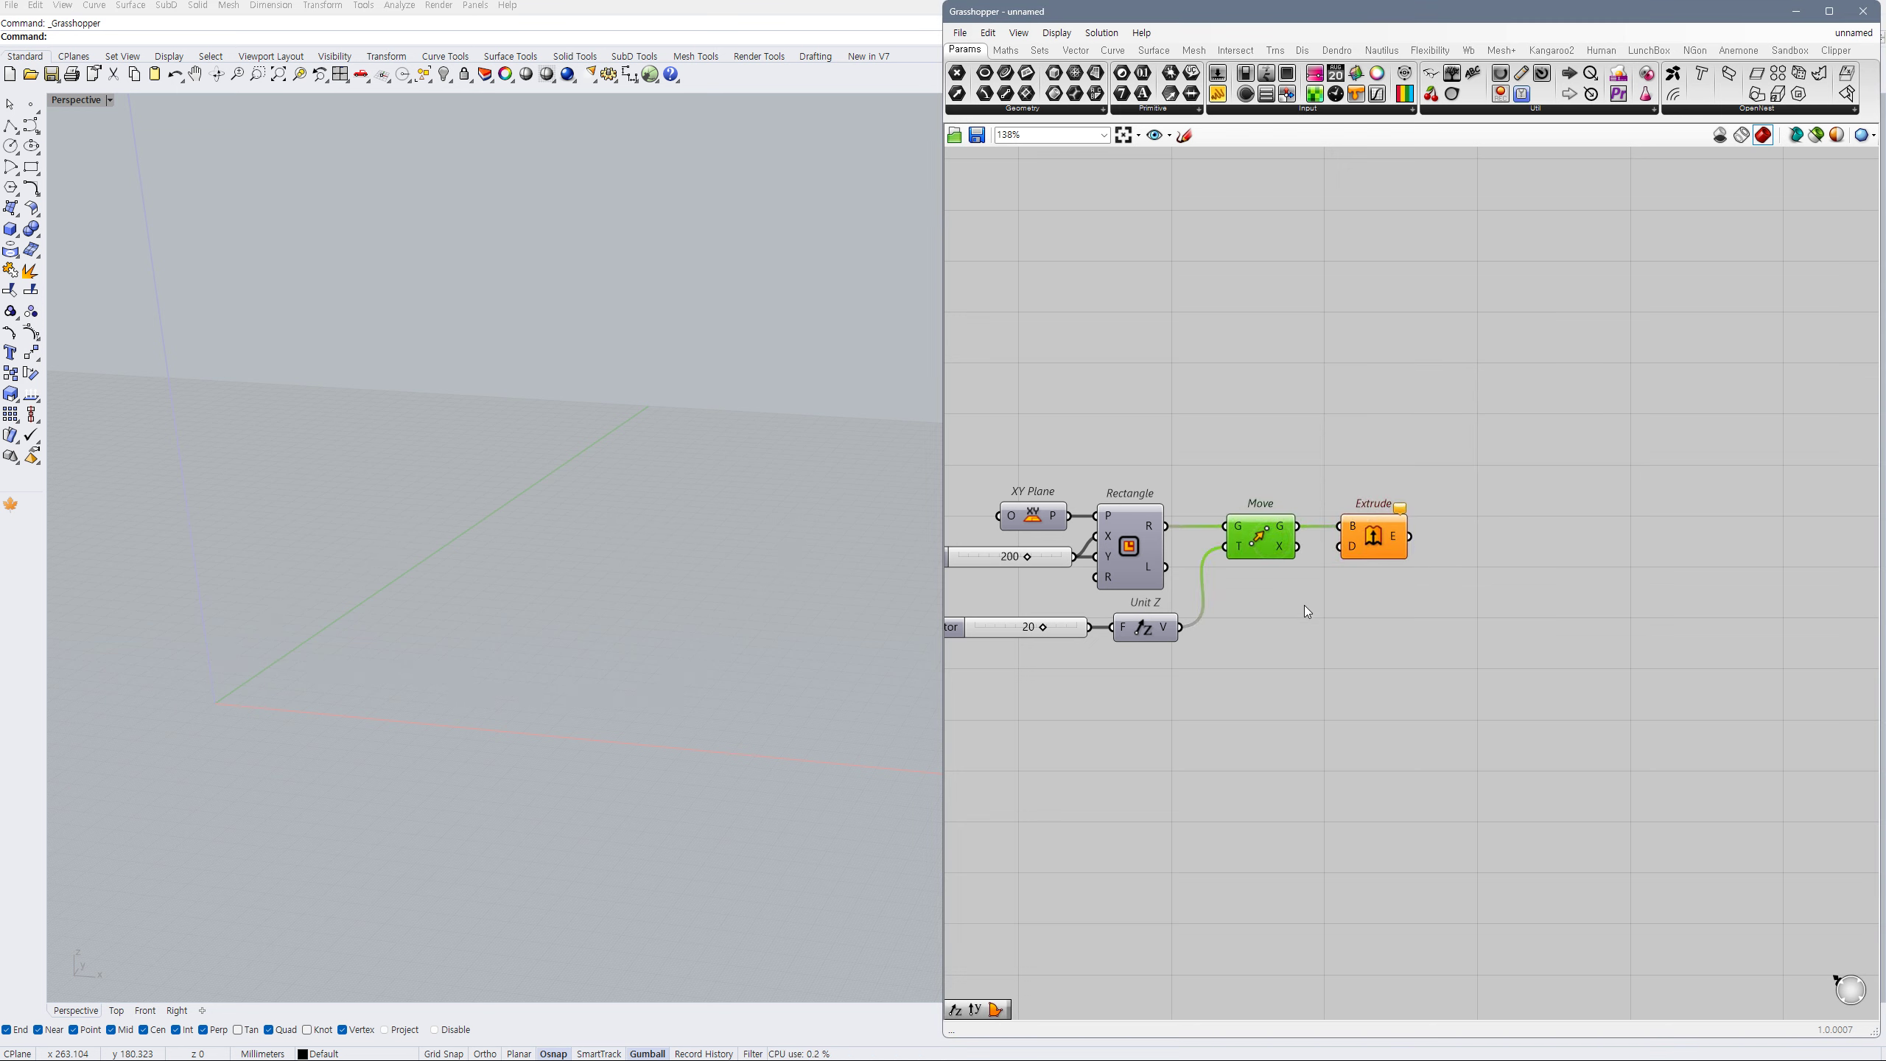
# - Add a second Unit Z vector and connect it to the Extrude component's direction input
pyautogui.doubleClick(1306, 605)
pyautogui.write('z')
pyautogui.click(1282, 586)
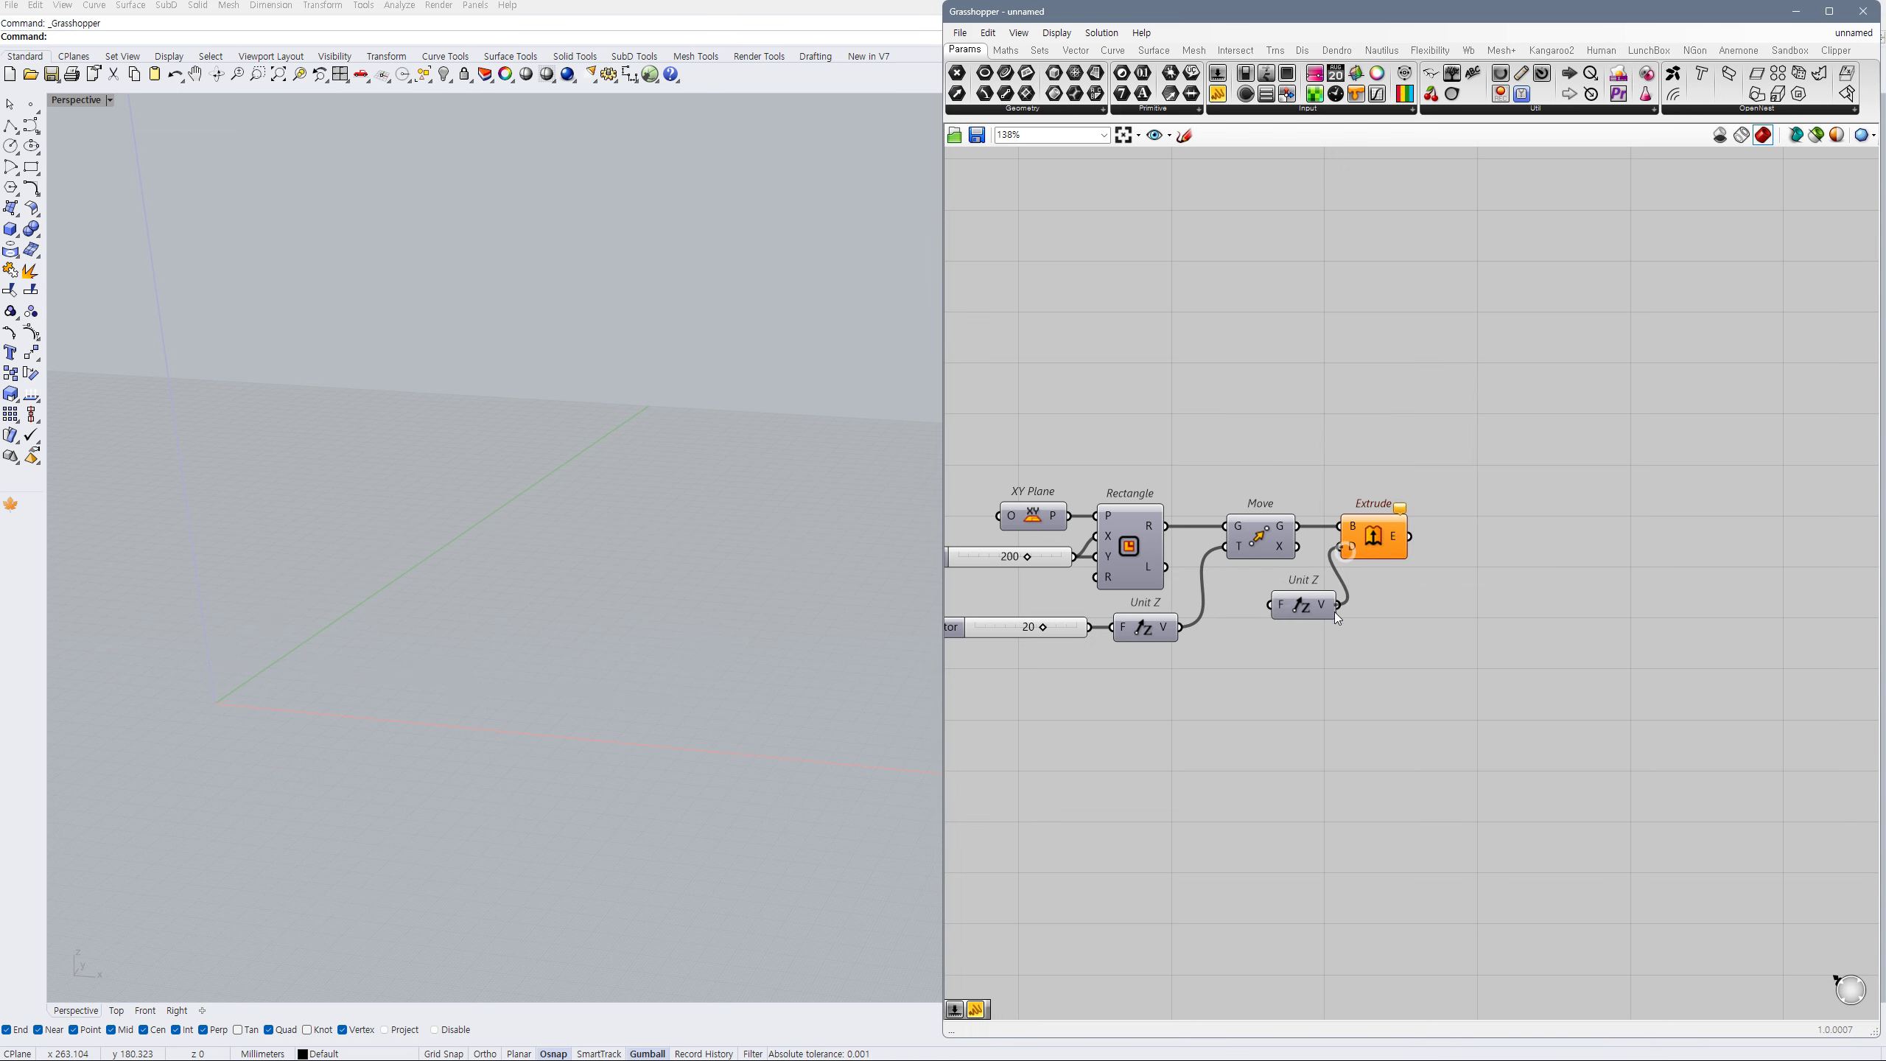
pyautogui.moveTo(1338, 618); pyautogui.dragTo(1336, 605)
pyautogui.moveTo(1319, 616); pyautogui.dragTo(1315, 620)
# - Duplicate the 200 size slider and connect the copy to the new Unit Z factor as the extrusion height
pyautogui.click(1270, 654)
pyautogui.moveTo(1270, 654); pyautogui.dragTo(1327, 637, button='right')
pyautogui.keyDown('alt'); pyautogui.moveTo(1104, 546); pyautogui.dragTo(1262, 660); pyautogui.keyUp('alt')
pyautogui.moveTo(1314, 600)
pyautogui.mouseDown()
pyautogui.moveTo(1290, 652)
pyautogui.moveTo(1328, 586)
pyautogui.mouseUp()
pyautogui.moveTo(1436, 521); pyautogui.dragTo(1420, 522)
pyautogui.click(1416, 584)
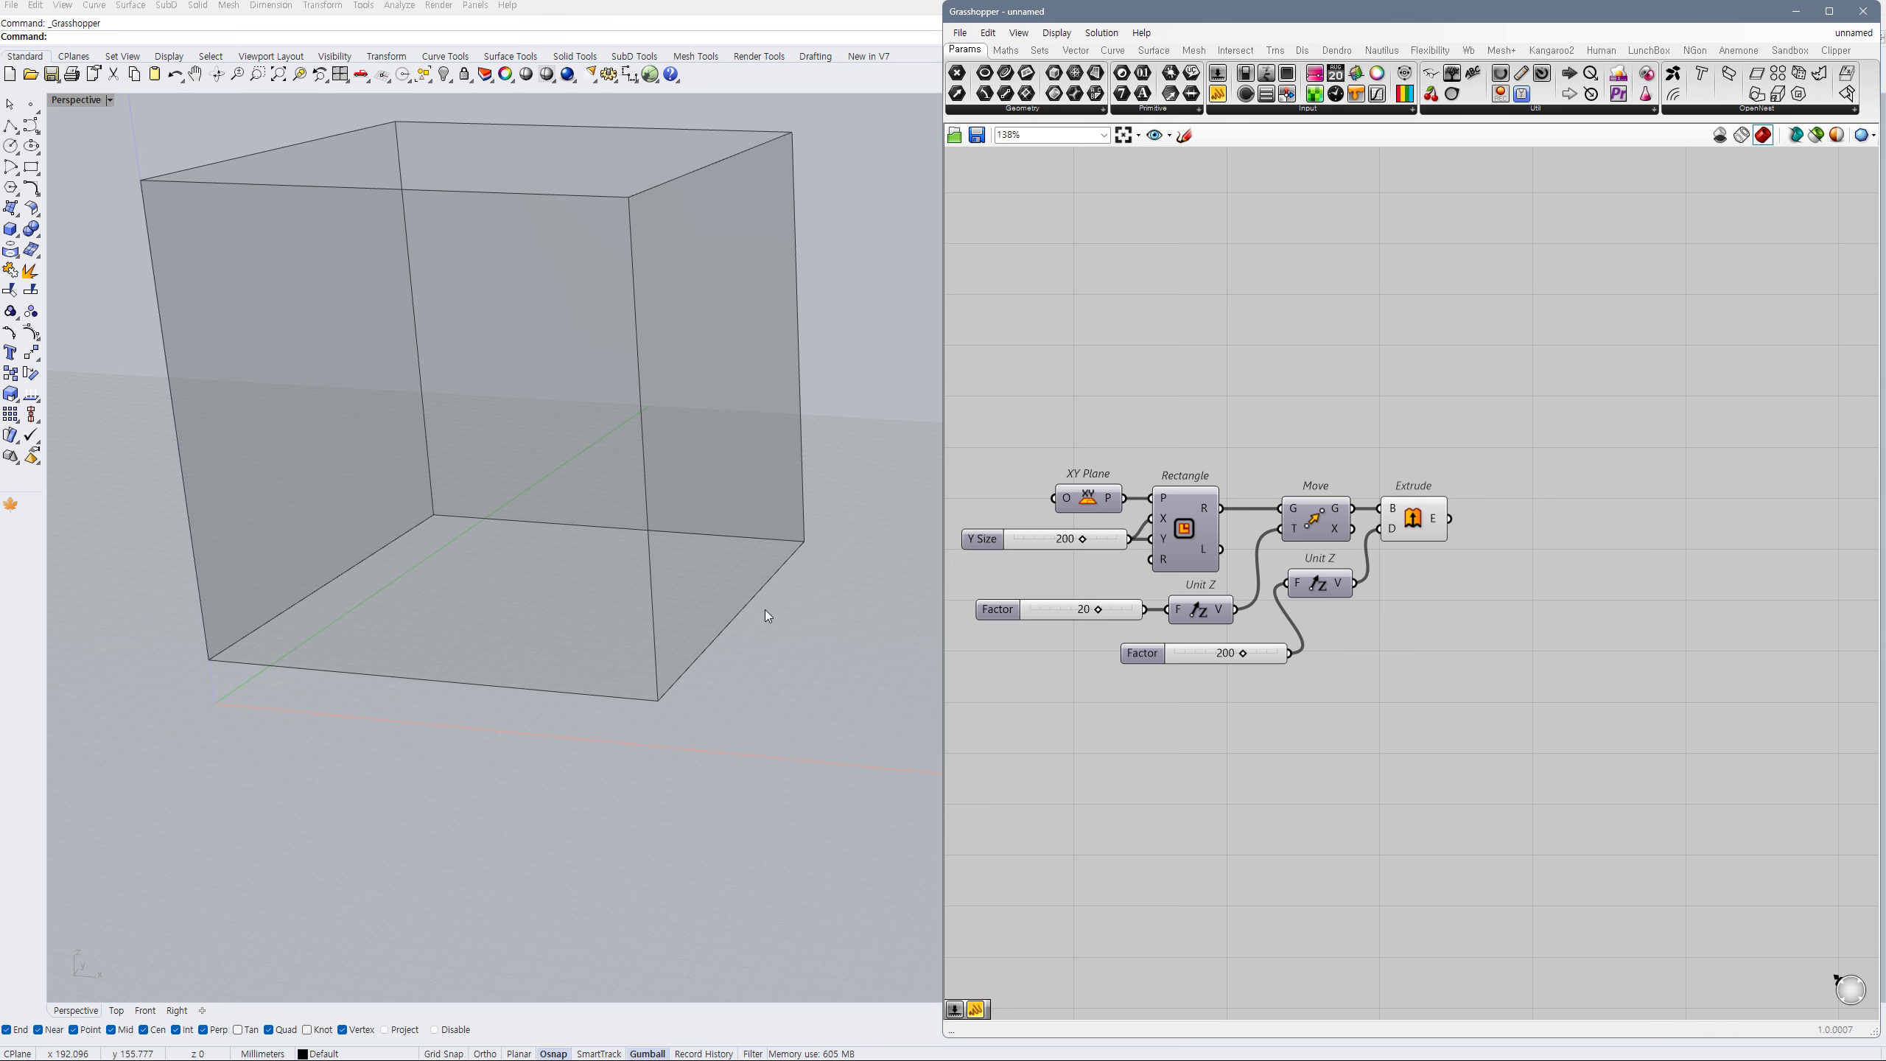
pyautogui.moveTo(768, 616); pyautogui.dragTo(794, 674, button='right')
pyautogui.click(1600, 614)
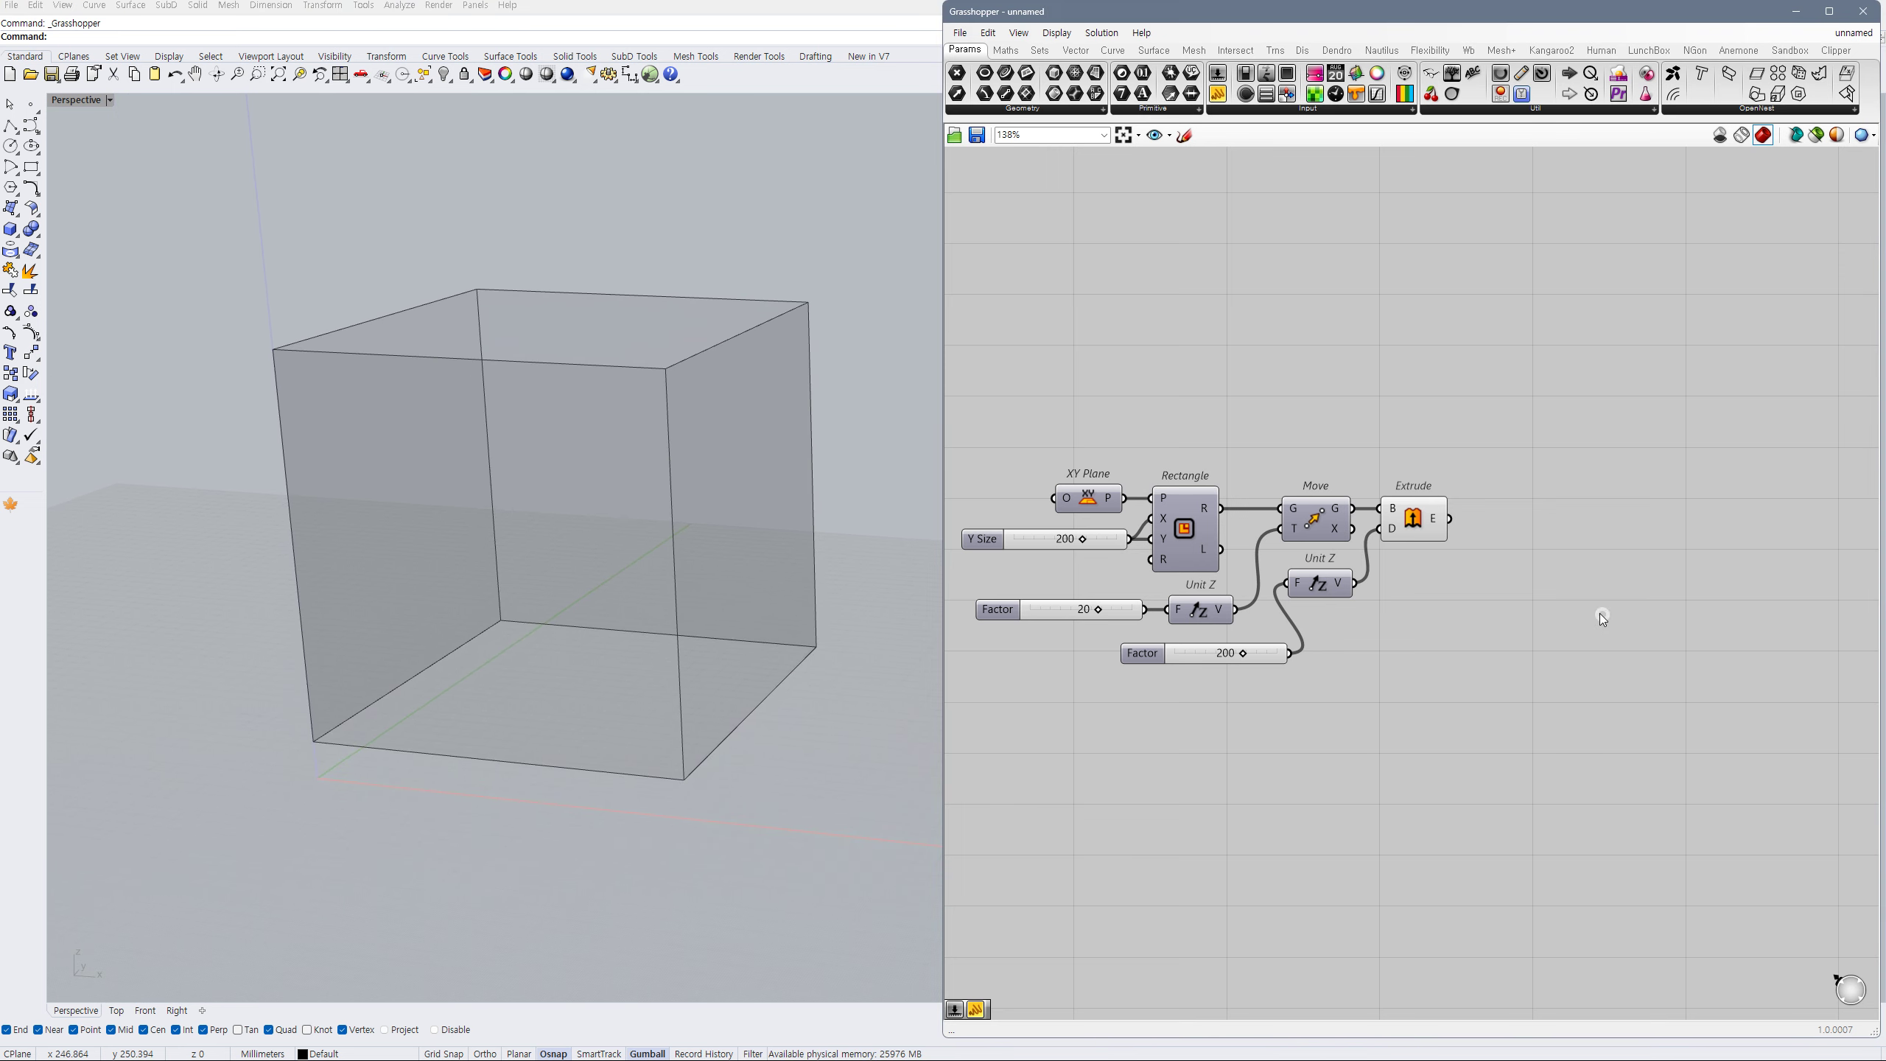
# - Add a Deconstruct Brep component and feed it the Extrude output
pyautogui.doubleClick(1499, 548)
pyautogui.write('debrep')
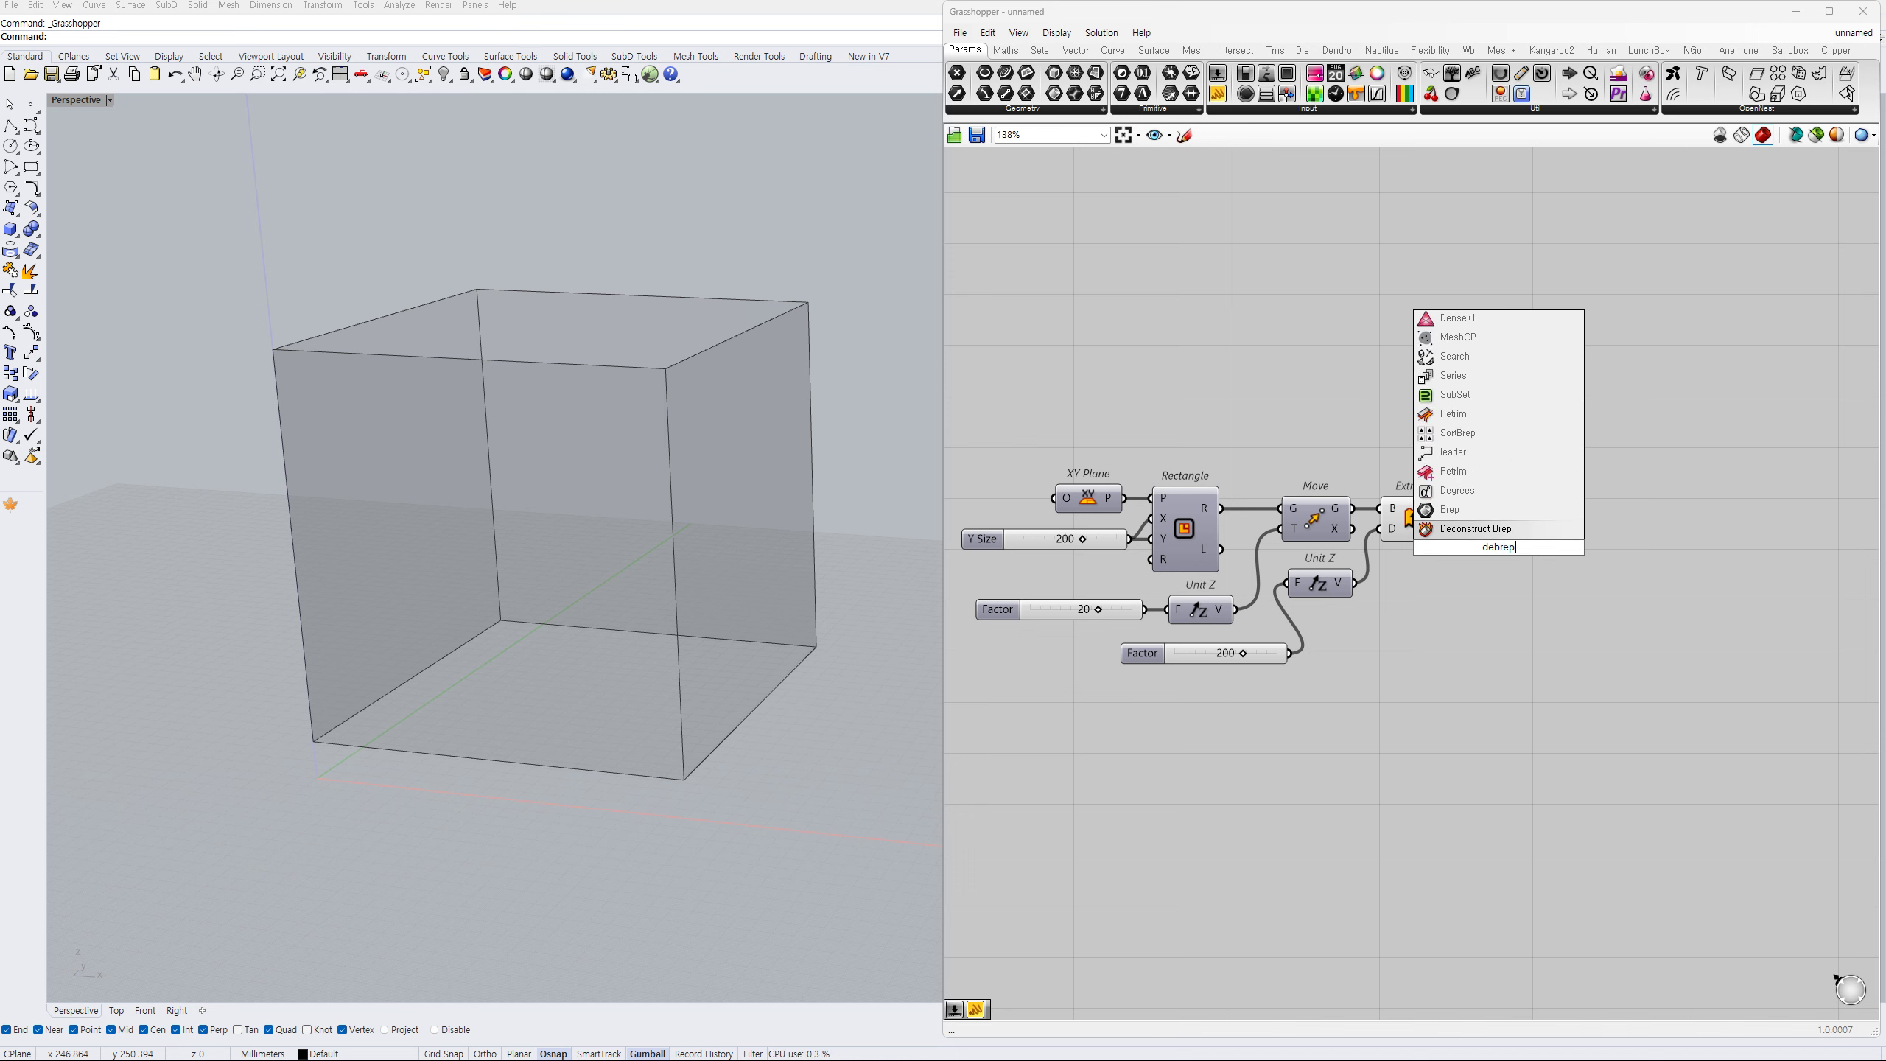
pyautogui.click(1455, 529)
pyautogui.moveTo(1503, 551); pyautogui.dragTo(1509, 532)
pyautogui.click(1423, 518)
pyautogui.moveTo(1621, 535); pyautogui.dragTo(1550, 536, button='right')
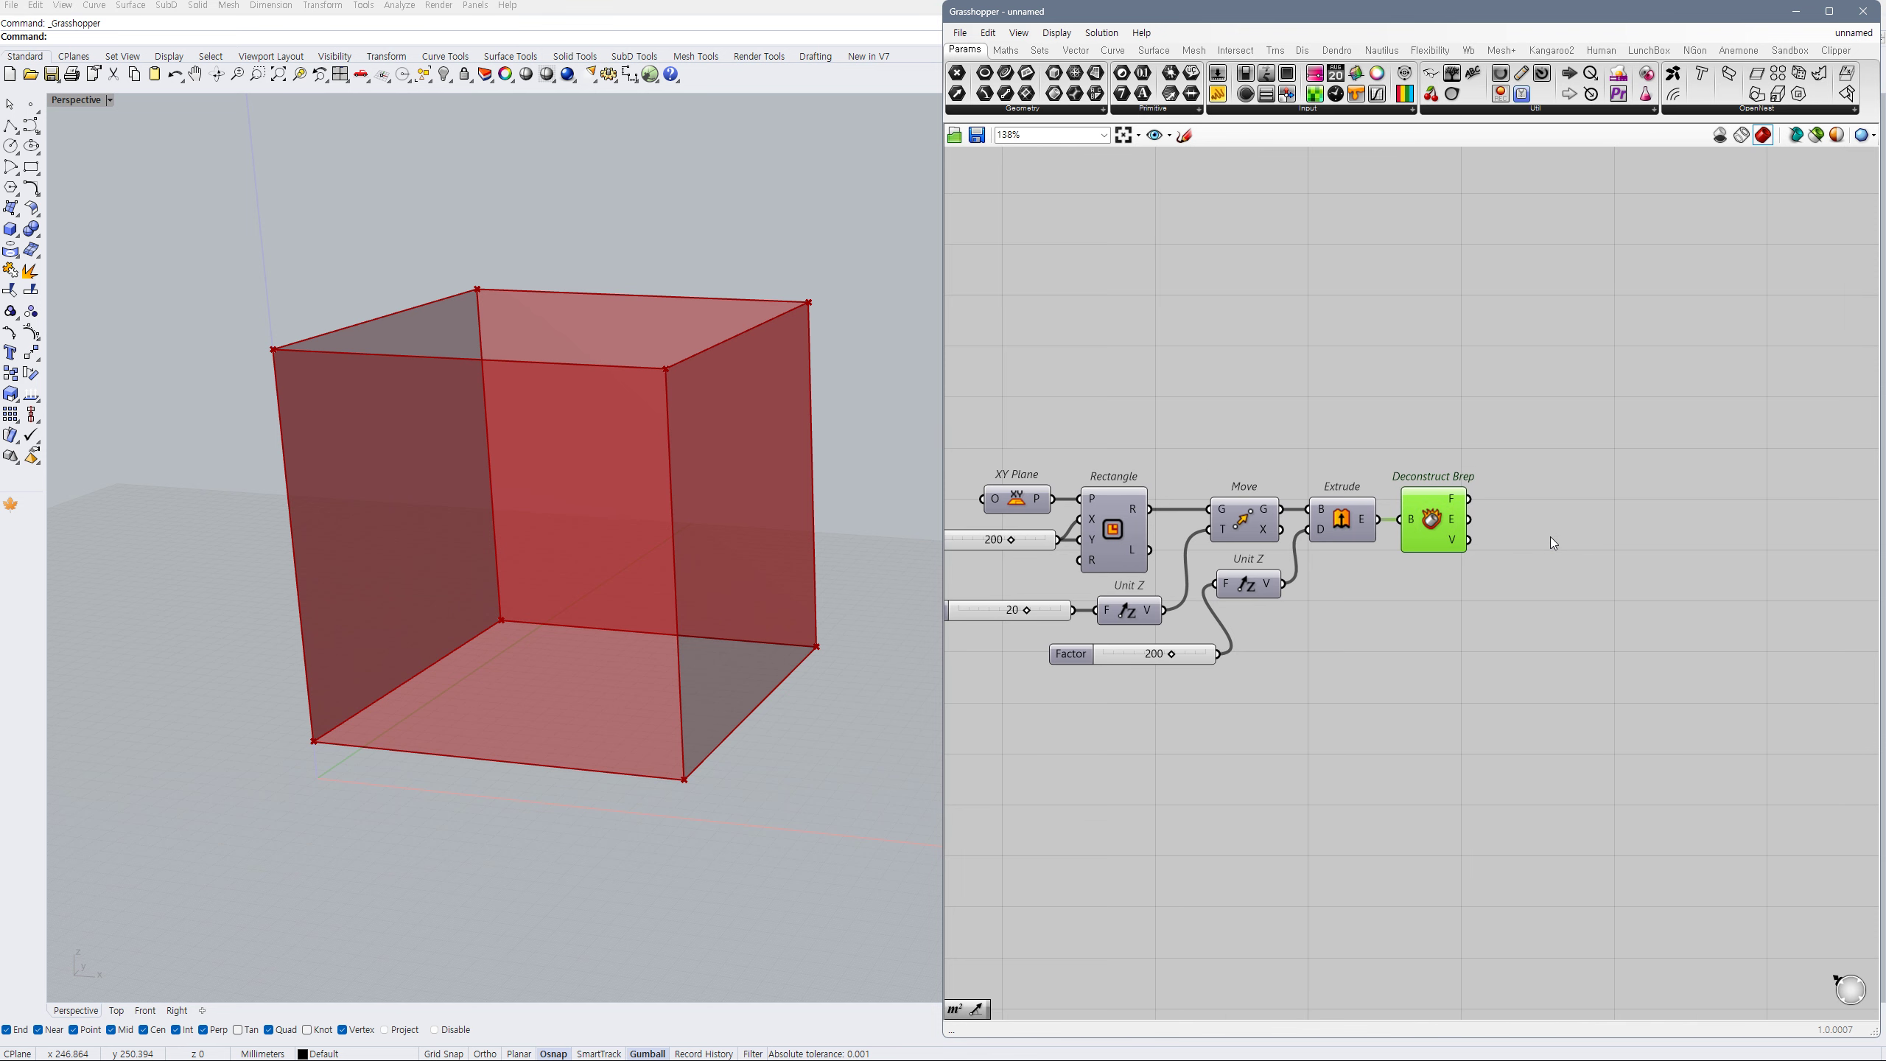
# - Add a Divide Domain² component and connect the deconstructed faces to its domain input
pyautogui.click(1546, 573)
pyautogui.doubleClick(1546, 573)
pyautogui.write('d domain')
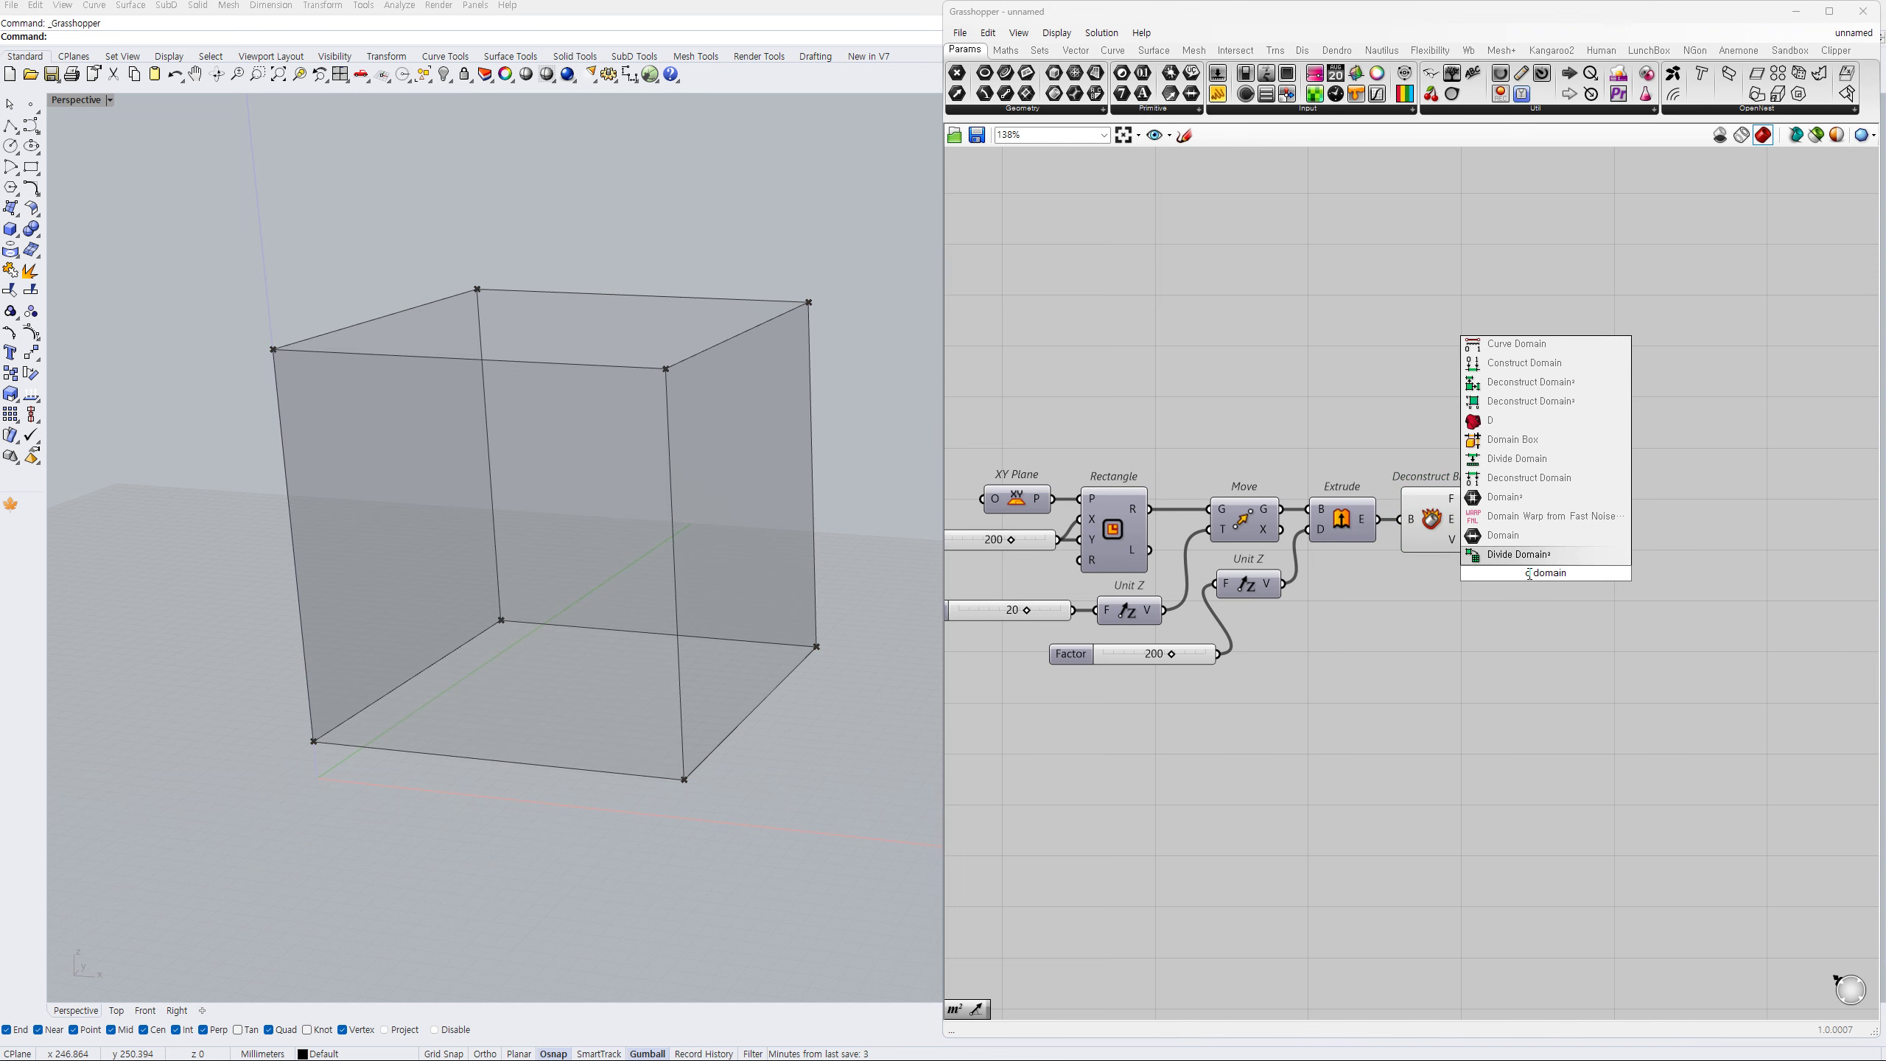
pyautogui.click(1496, 556)
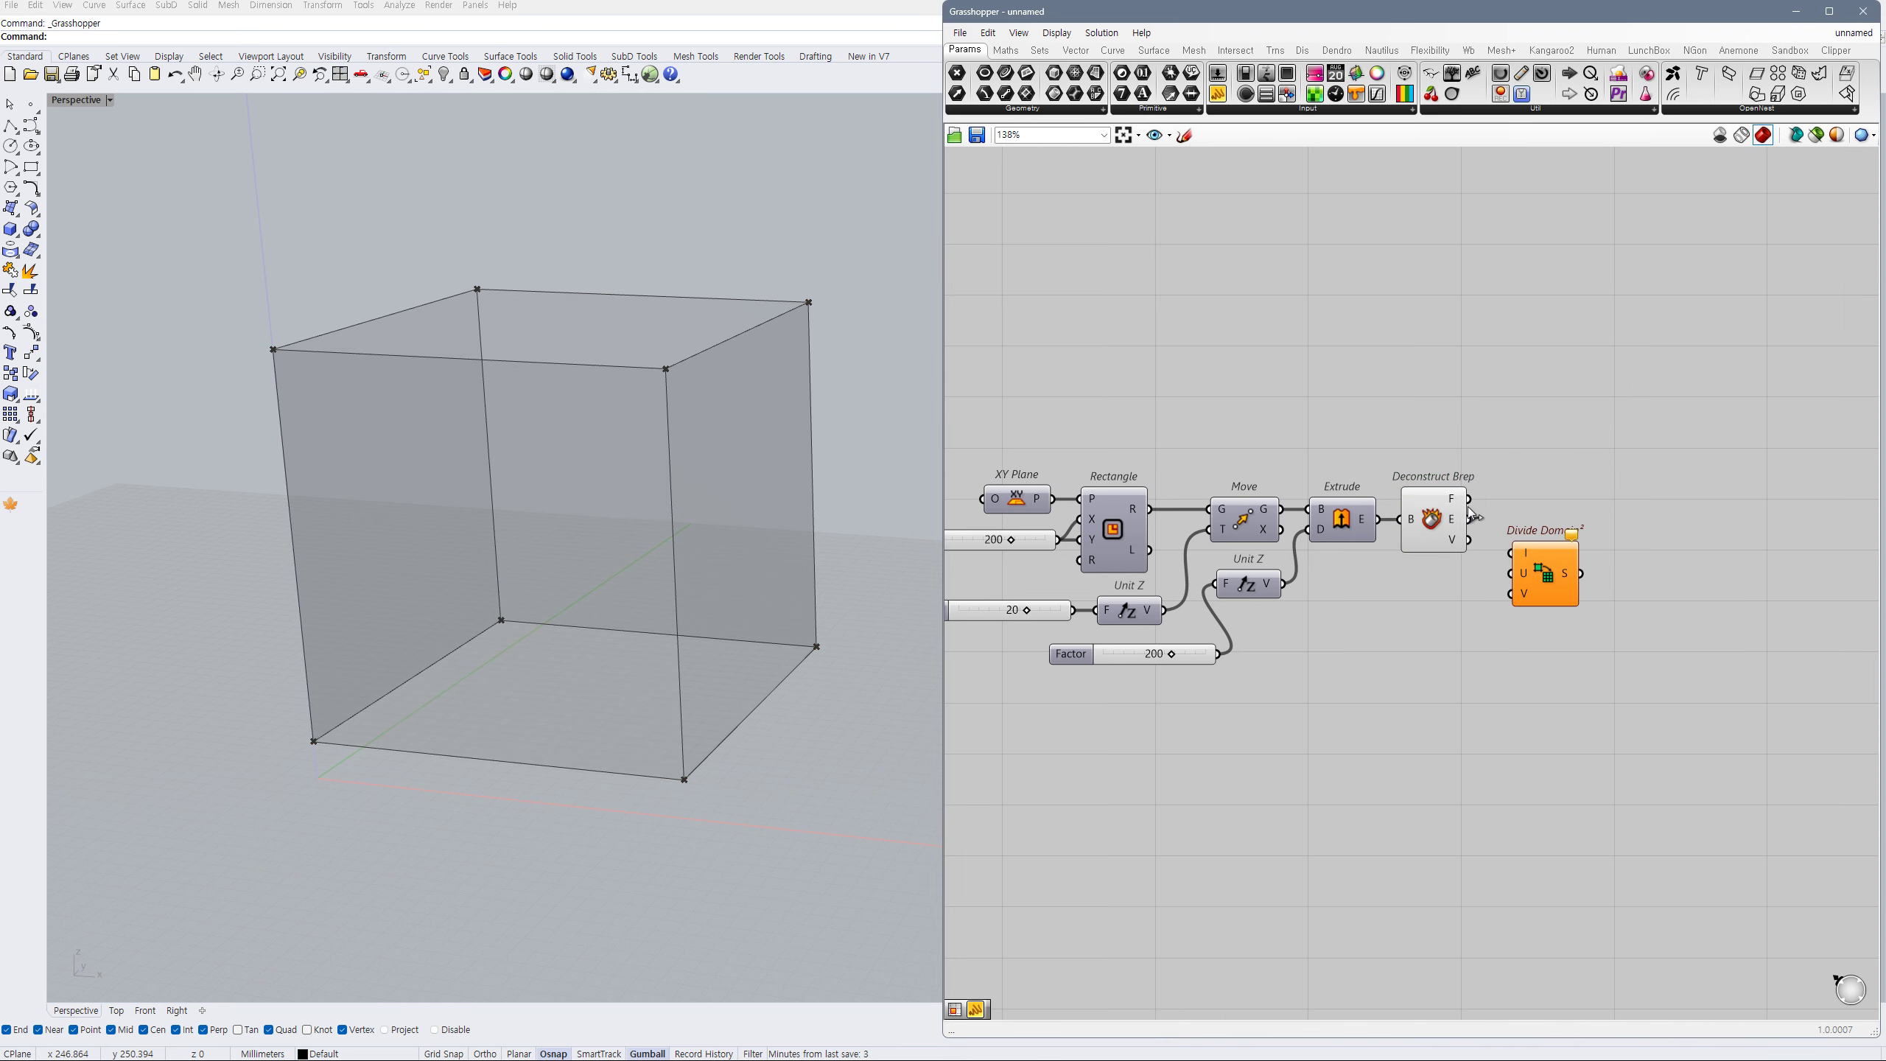
pyautogui.moveTo(1522, 568); pyautogui.dragTo(1520, 587)
# - Create two sliders with value 5 and connect them to the U and V counts of Divide Domain²
pyautogui.doubleClick(1417, 615)
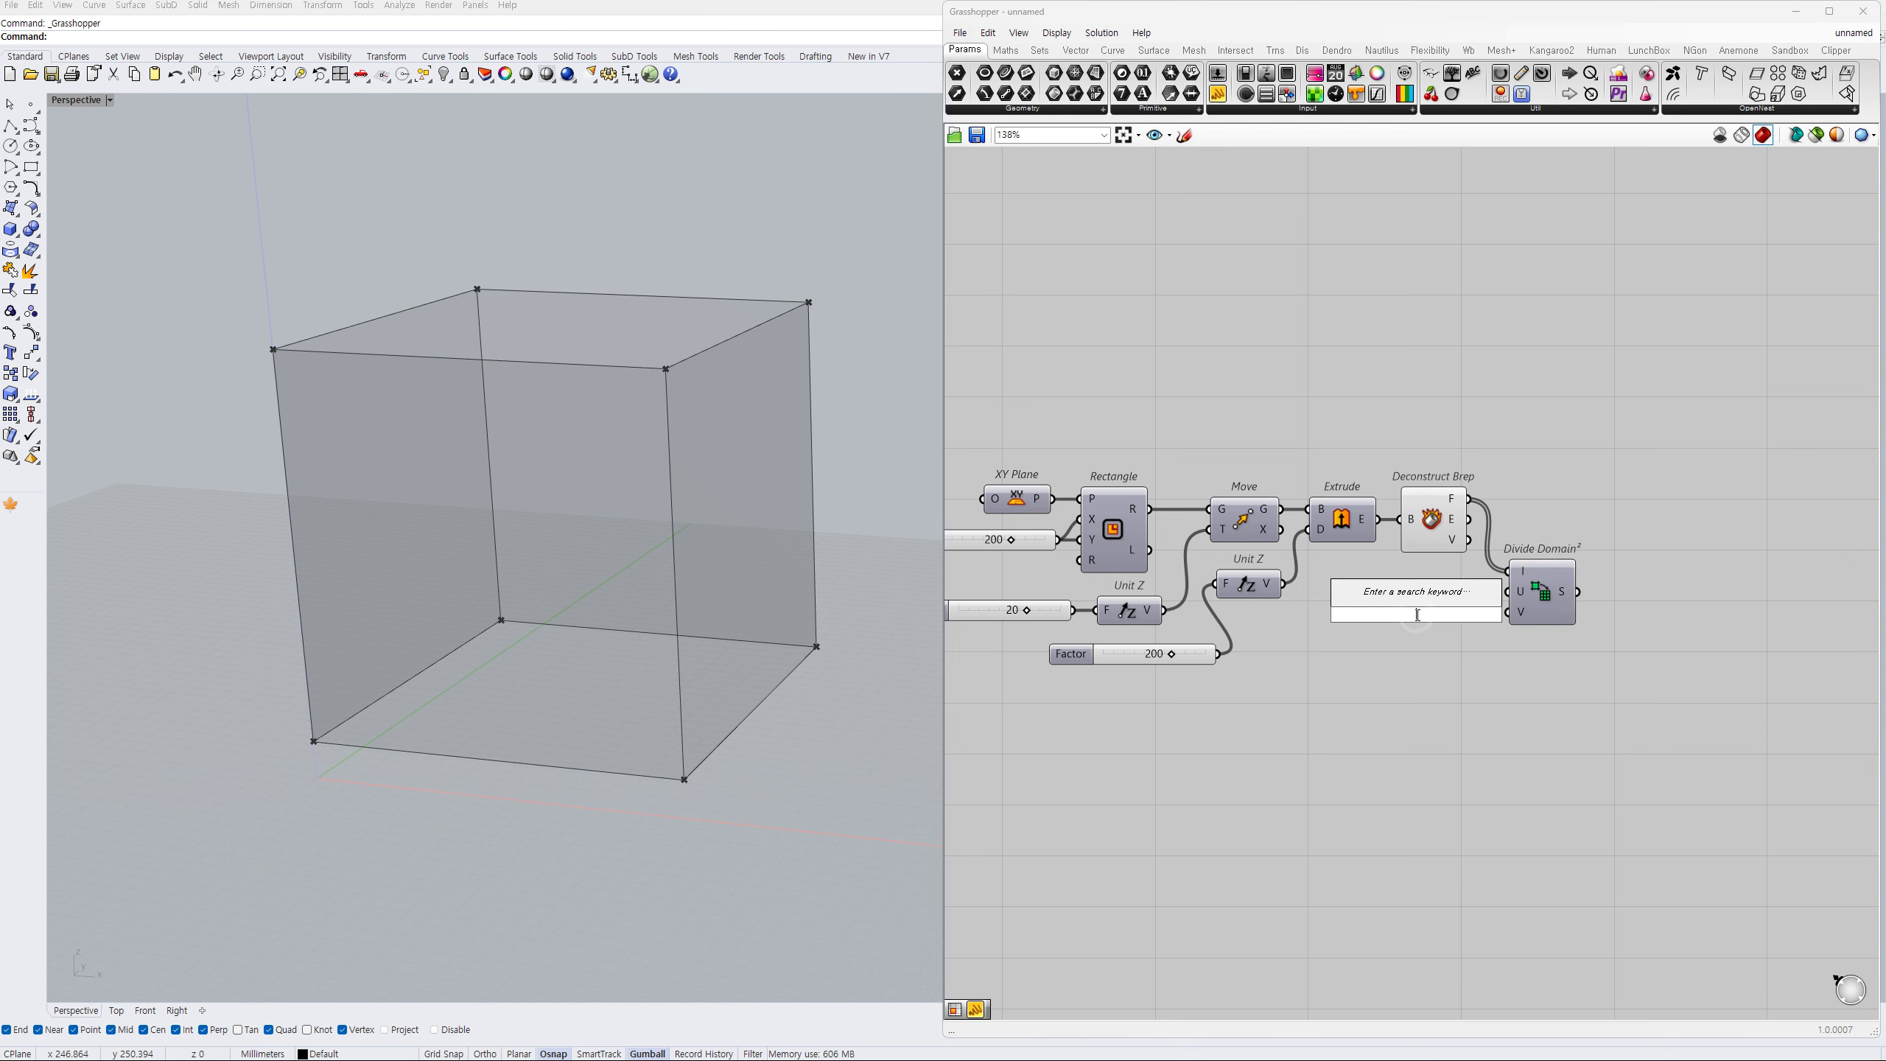
pyautogui.write('5')
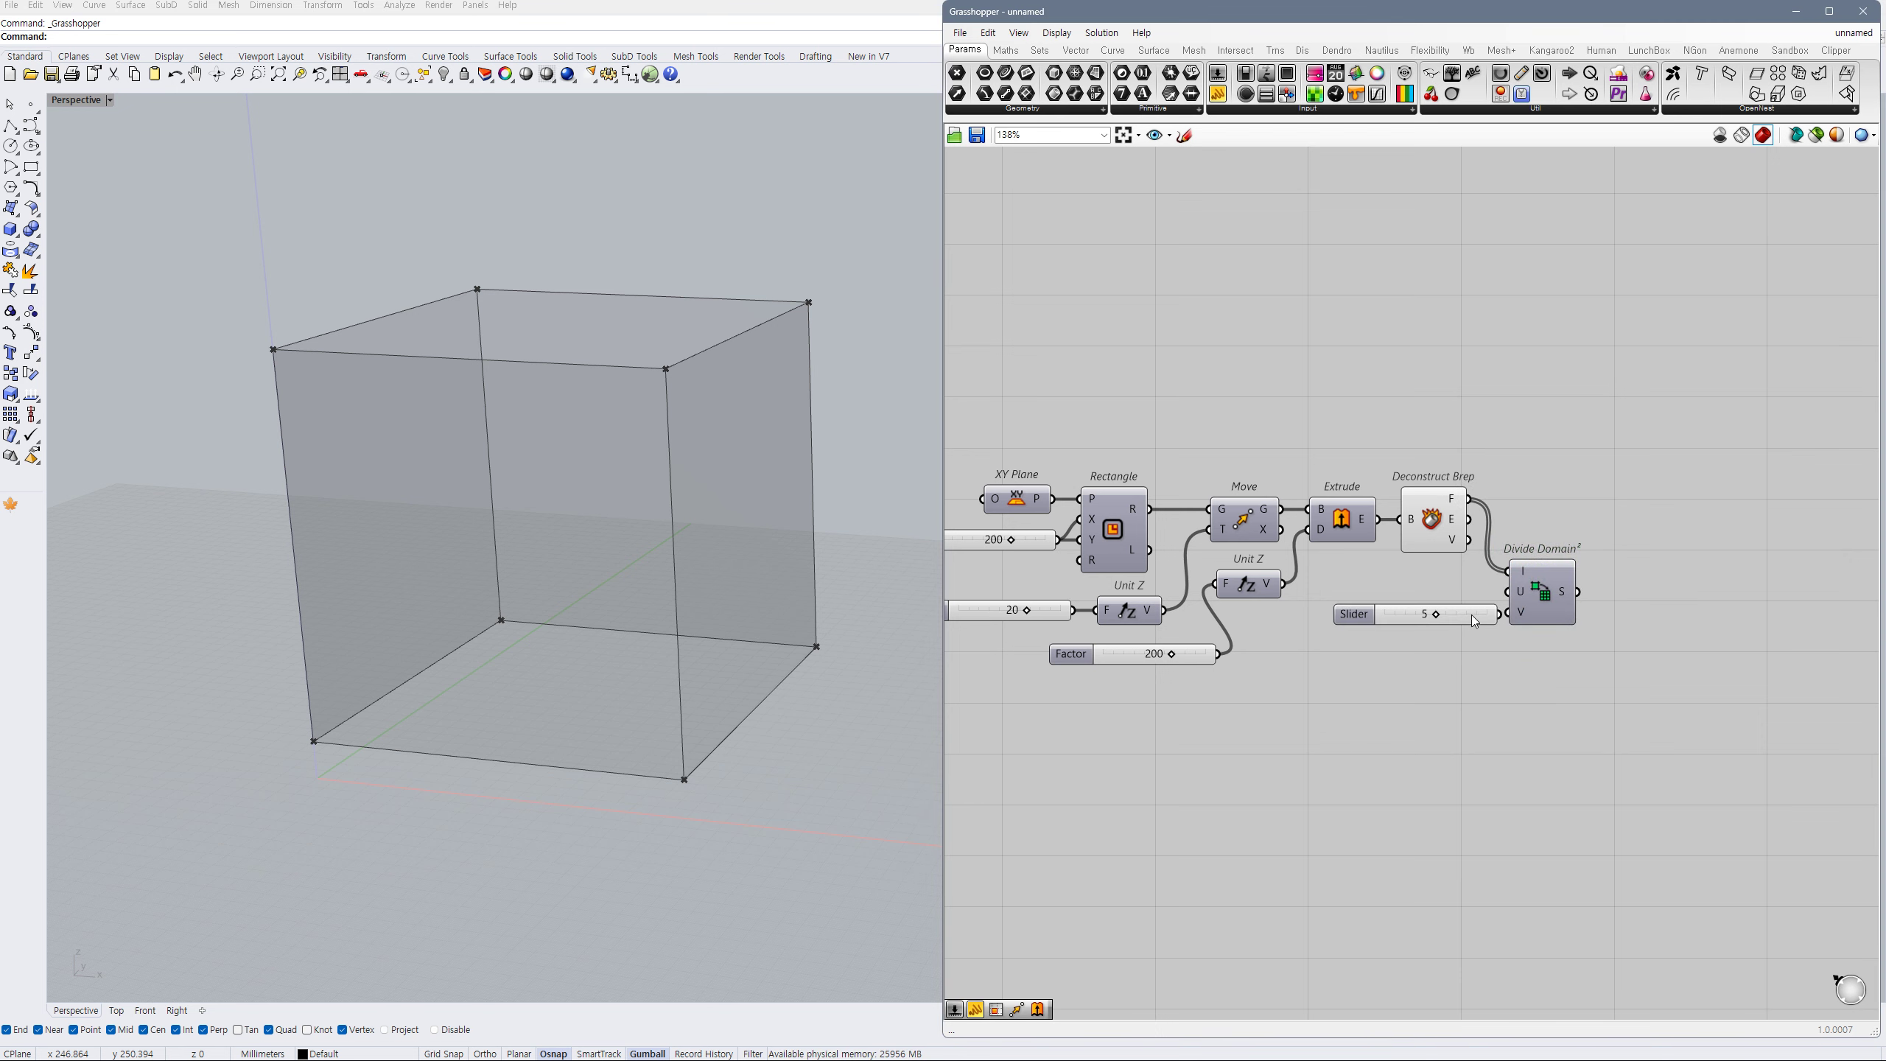
pyautogui.press('Return')
pyautogui.moveTo(1509, 592)
pyautogui.mouseDown()
pyautogui.moveTo(1449, 590)
pyautogui.moveTo(1451, 617)
pyautogui.moveTo(1483, 614)
pyautogui.mouseUp()
pyautogui.click(1505, 636)
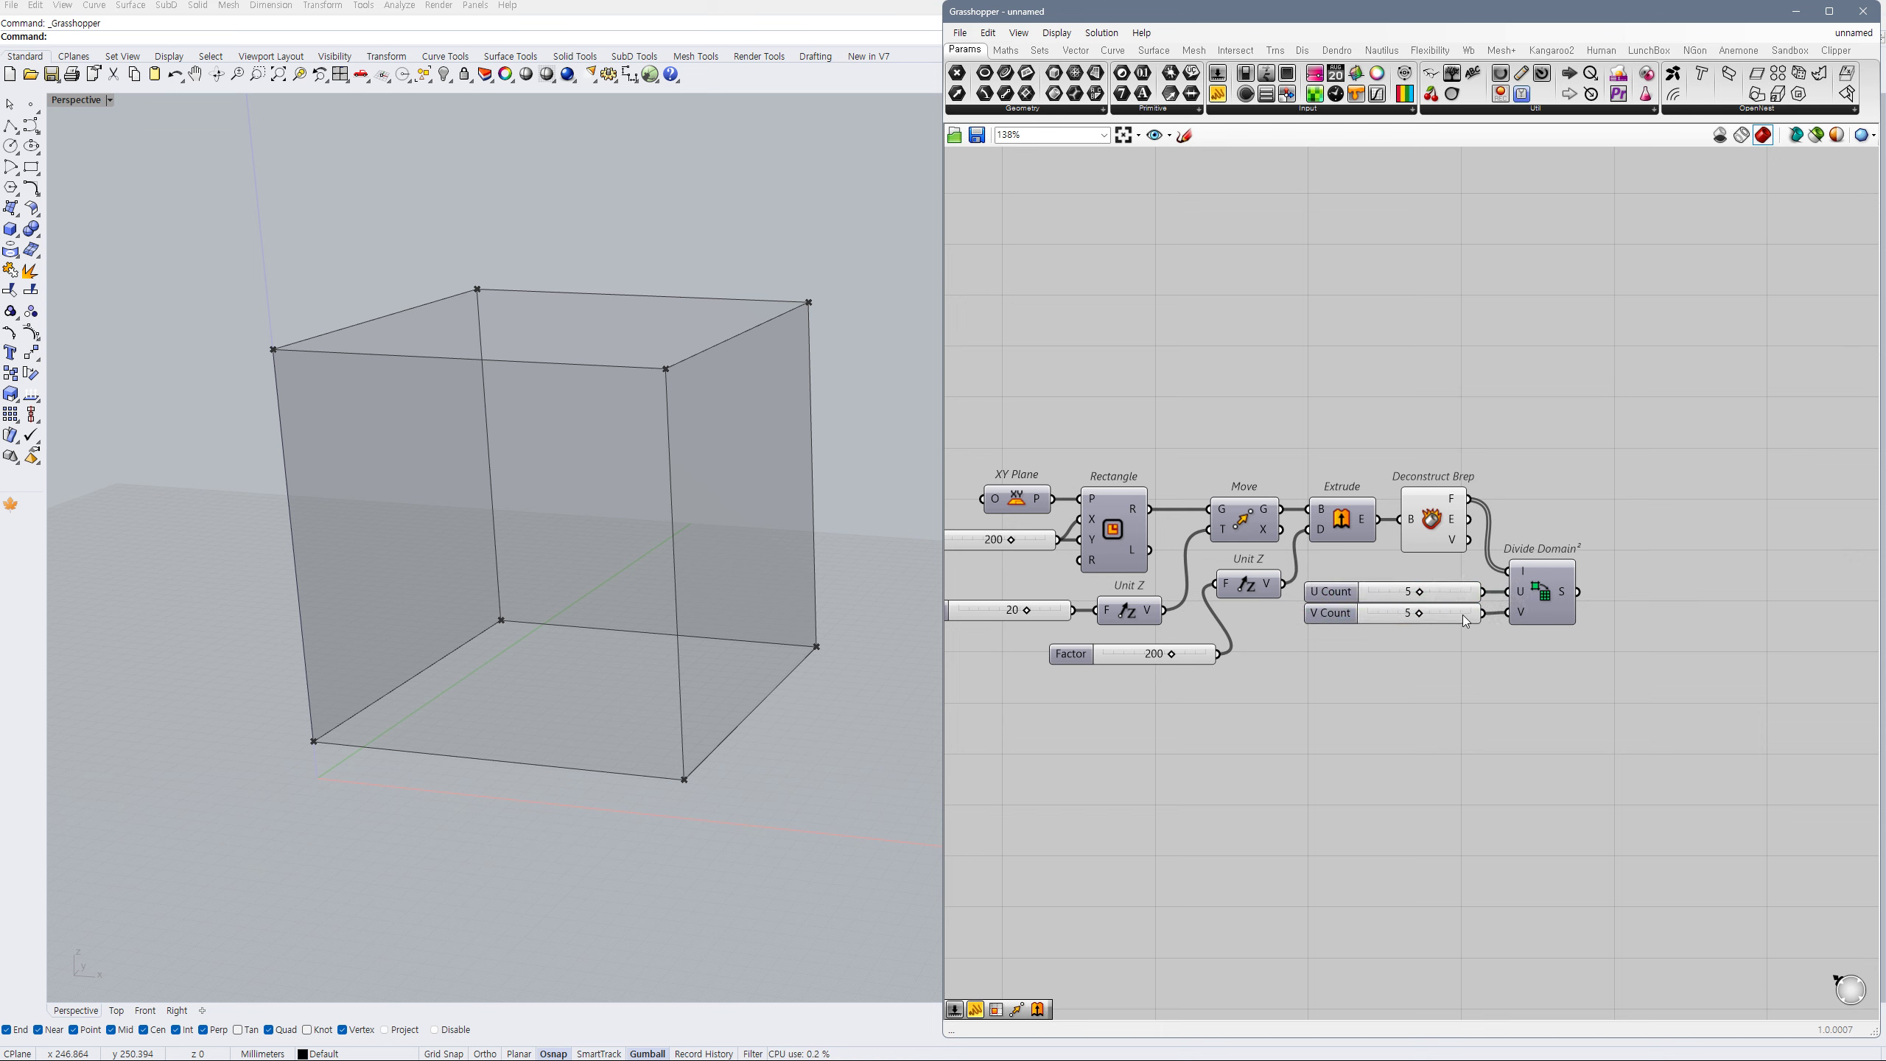
# - Add an Isotrim component, connect the box faces to its surface input set to Graft, and feed it the divided domains
pyautogui.doubleClick(1630, 520)
pyautogui.write('iso')
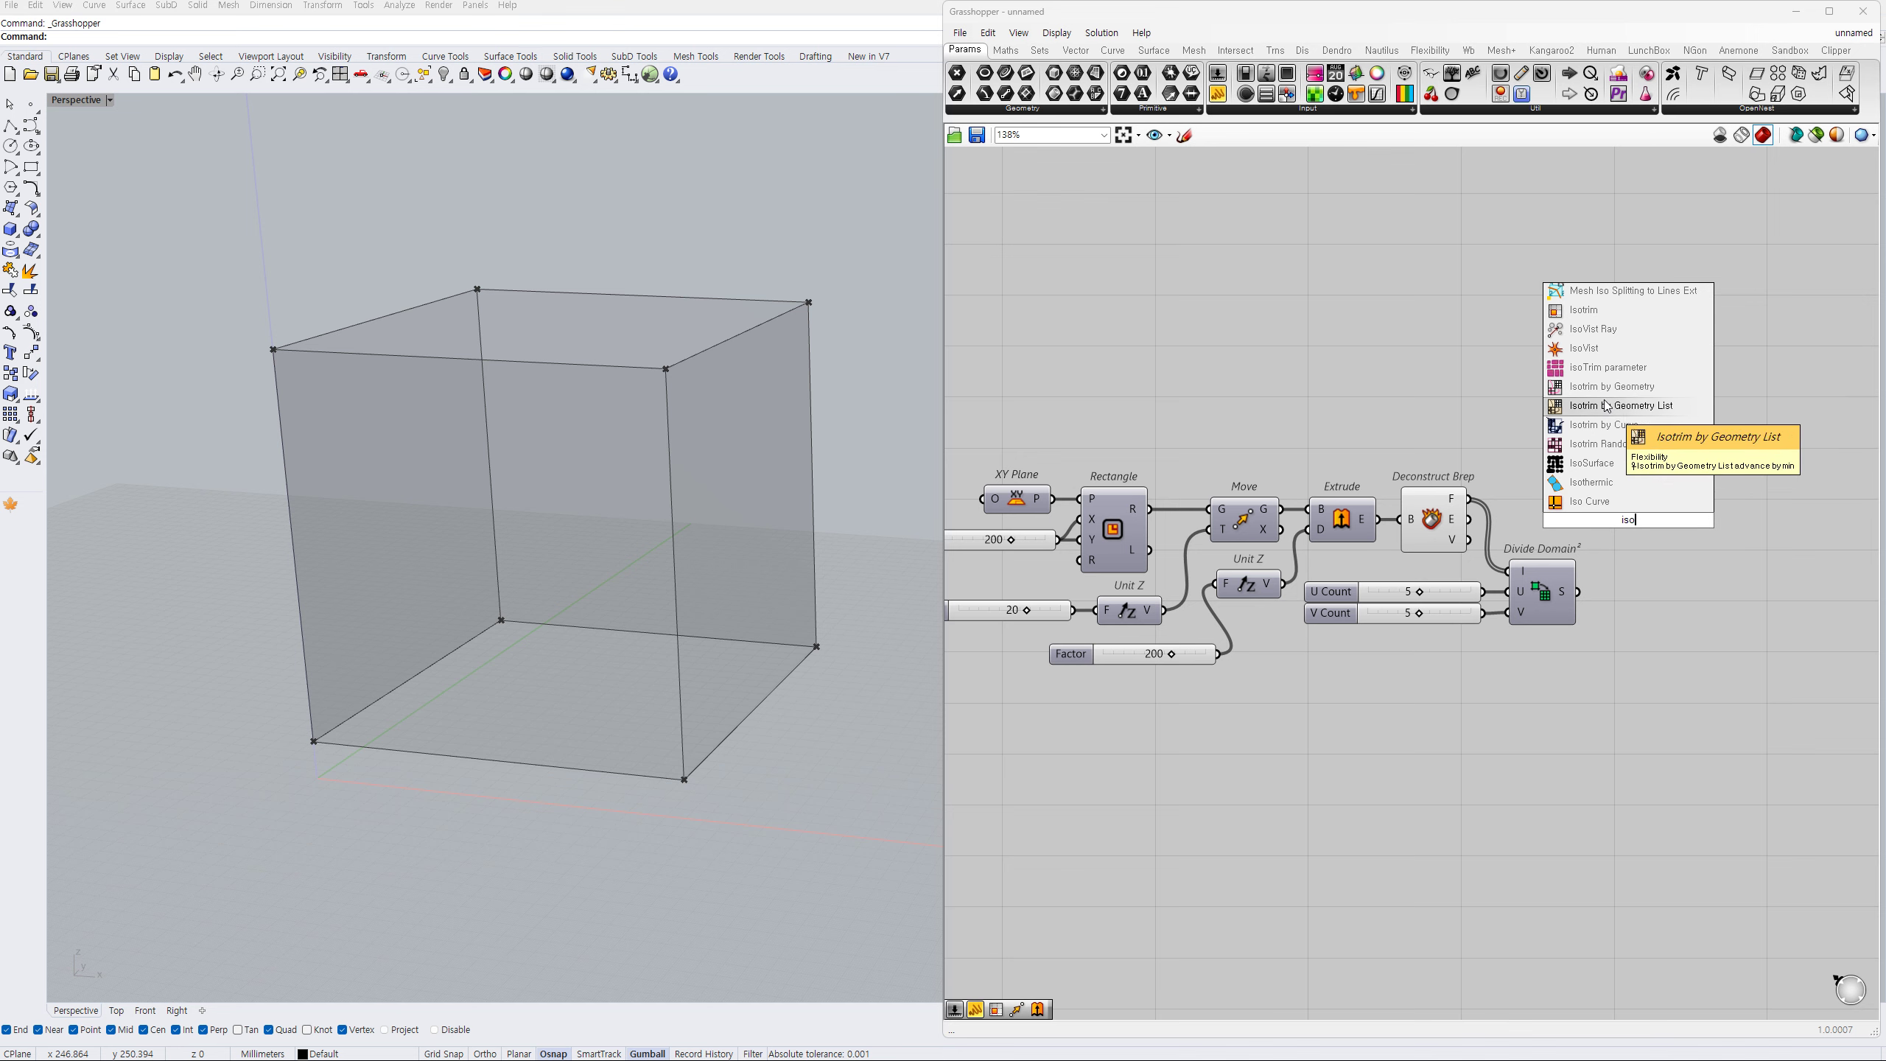
pyautogui.click(1589, 311)
pyautogui.moveTo(1595, 518); pyautogui.dragTo(1638, 520)
pyautogui.rightClick(1619, 508)
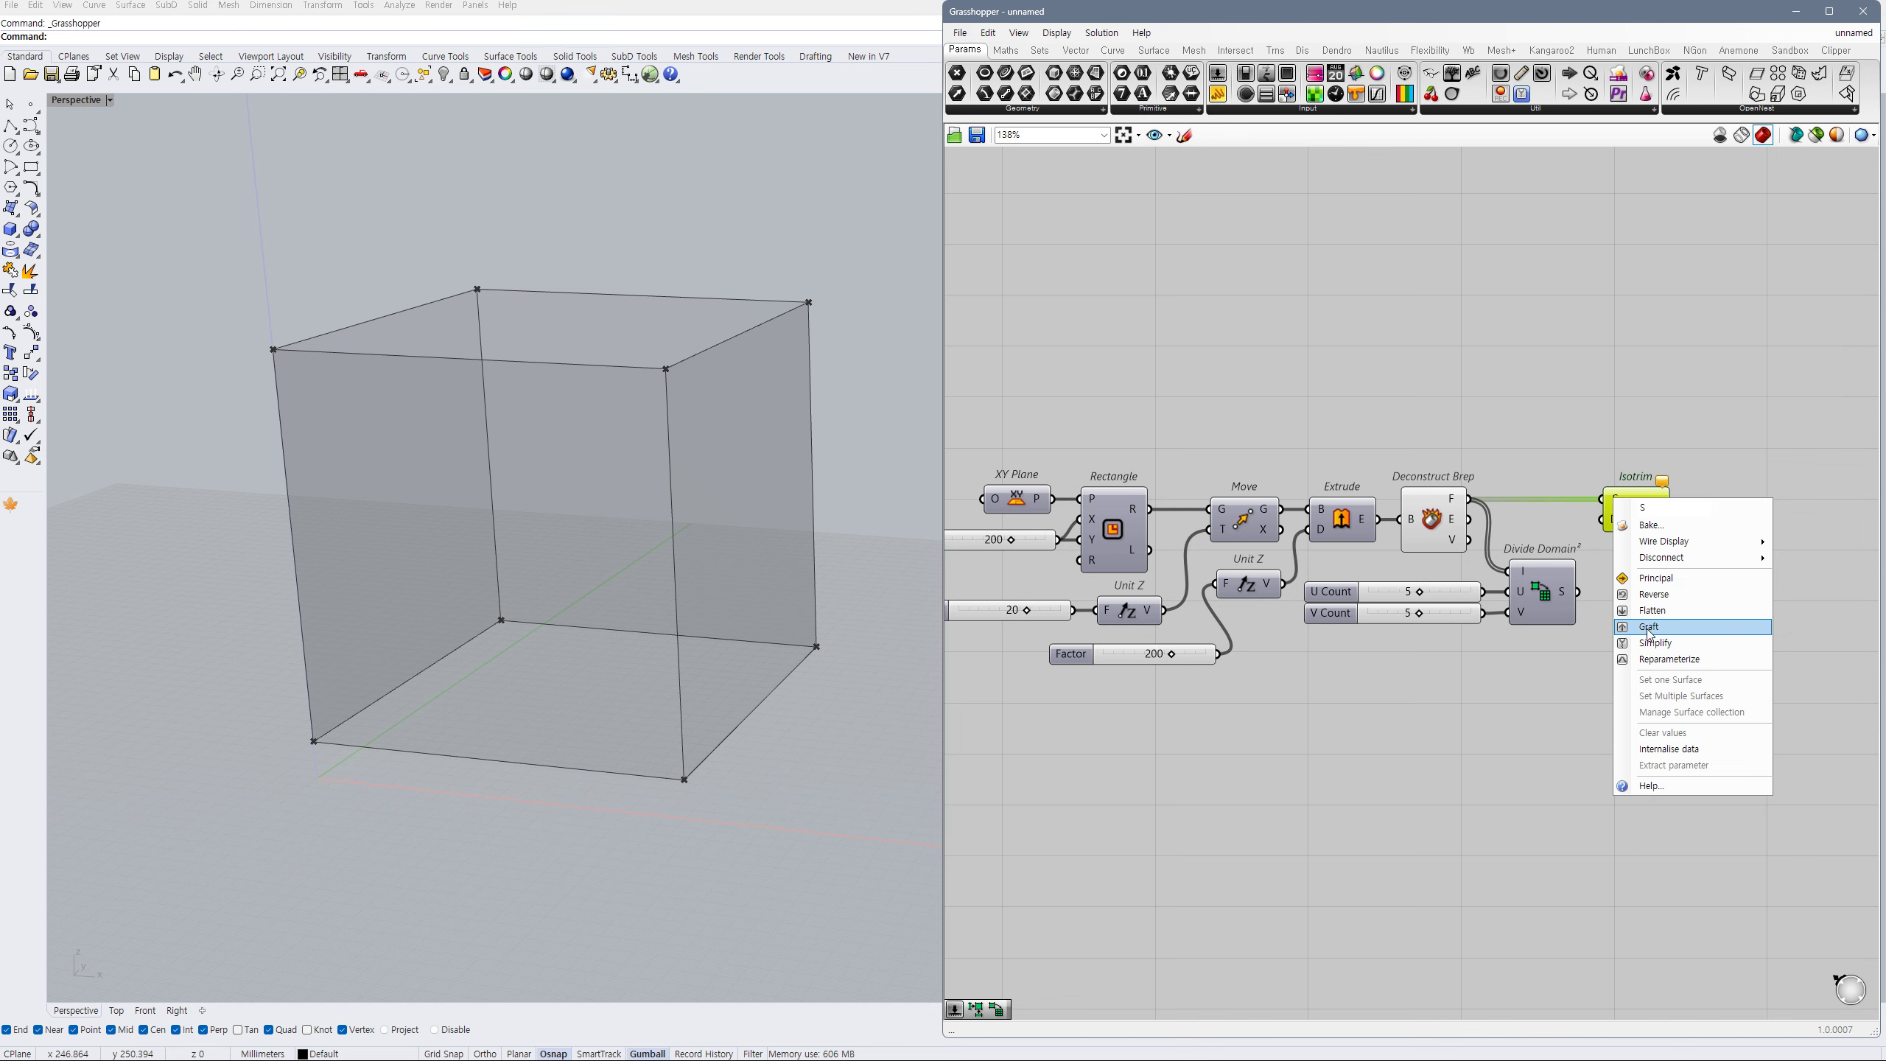
pyautogui.click(1644, 637)
pyautogui.moveTo(1609, 519)
pyautogui.mouseDown()
pyautogui.moveTo(1578, 592)
pyautogui.moveTo(1640, 519)
pyautogui.mouseUp()
# - Hide the preview of the Deconstruct Brep component
pyautogui.click(1442, 512)
pyautogui.hotkey('ctrl', 'q')
pyautogui.click(1623, 514)
pyautogui.click(1631, 591)
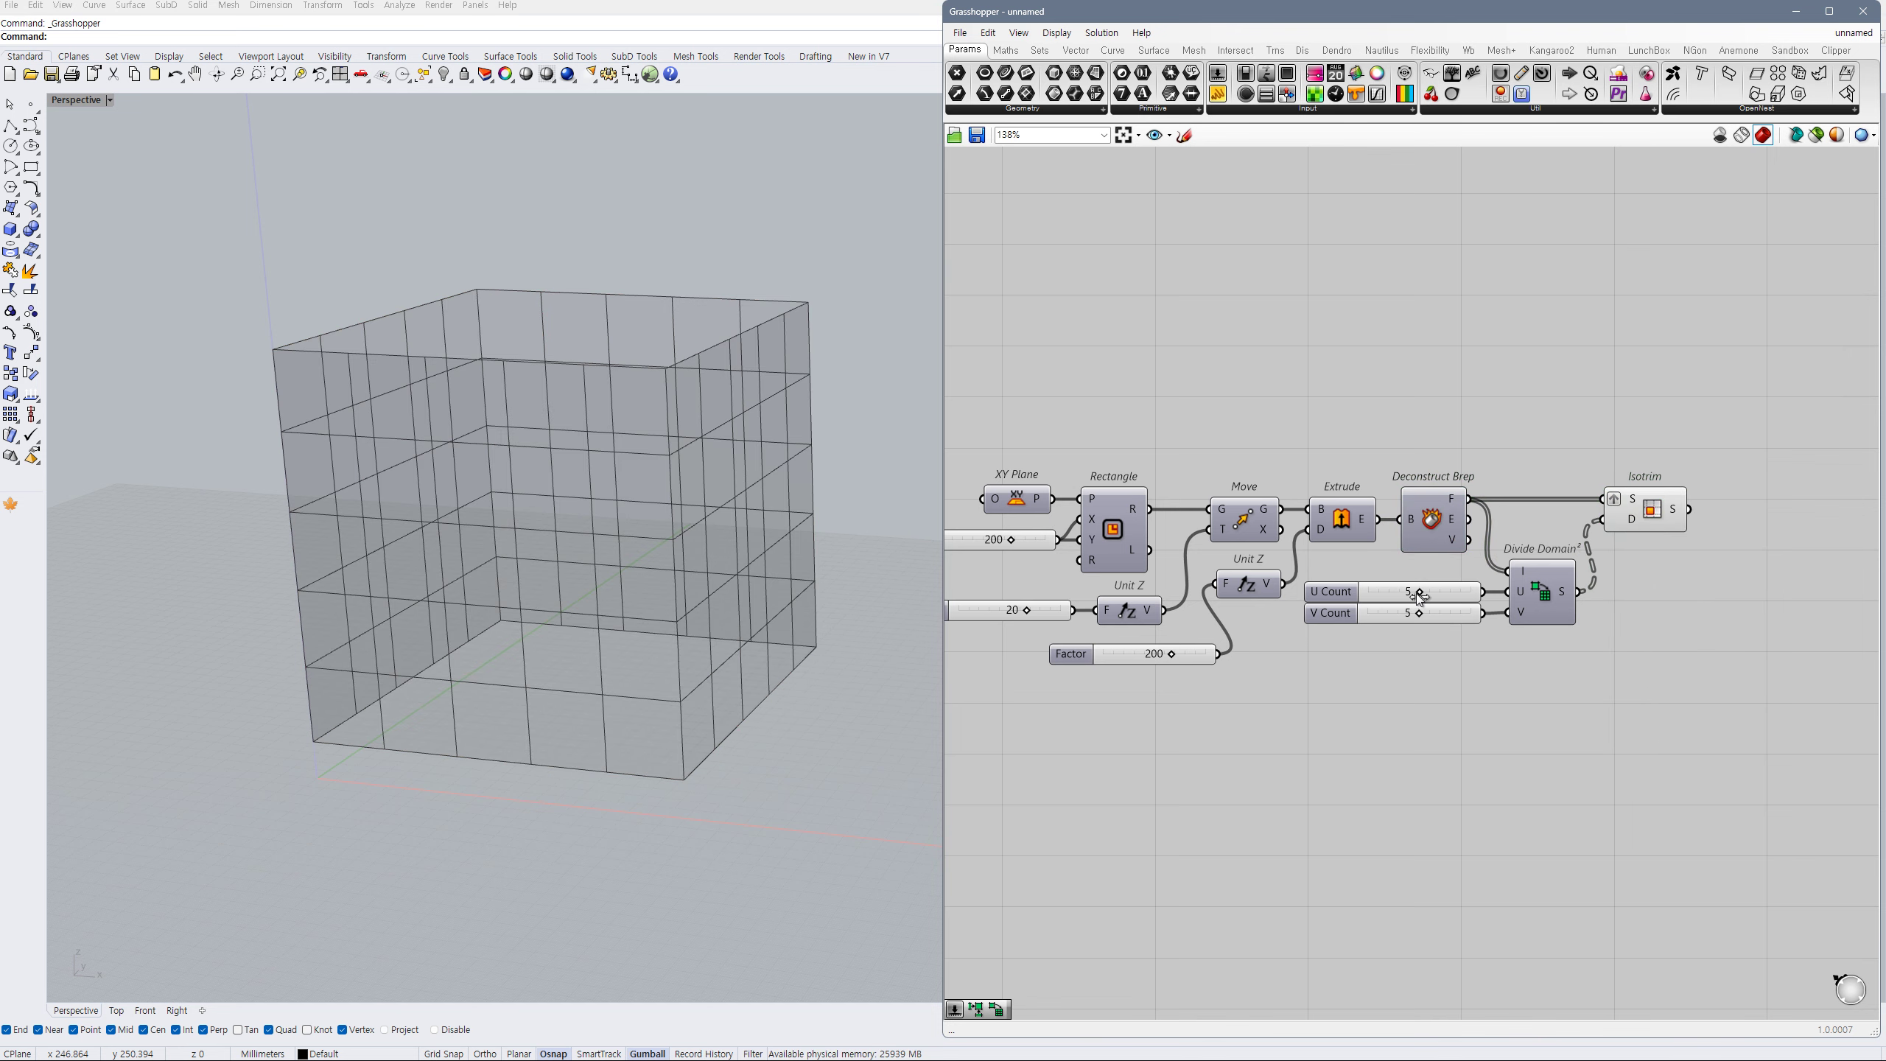
# - Set the U Count to 6 and the V Count to 8, and group the two sliders
pyautogui.scroll(1, 1420, 599)
pyautogui.moveTo(1424, 594); pyautogui.dragTo(1456, 626)
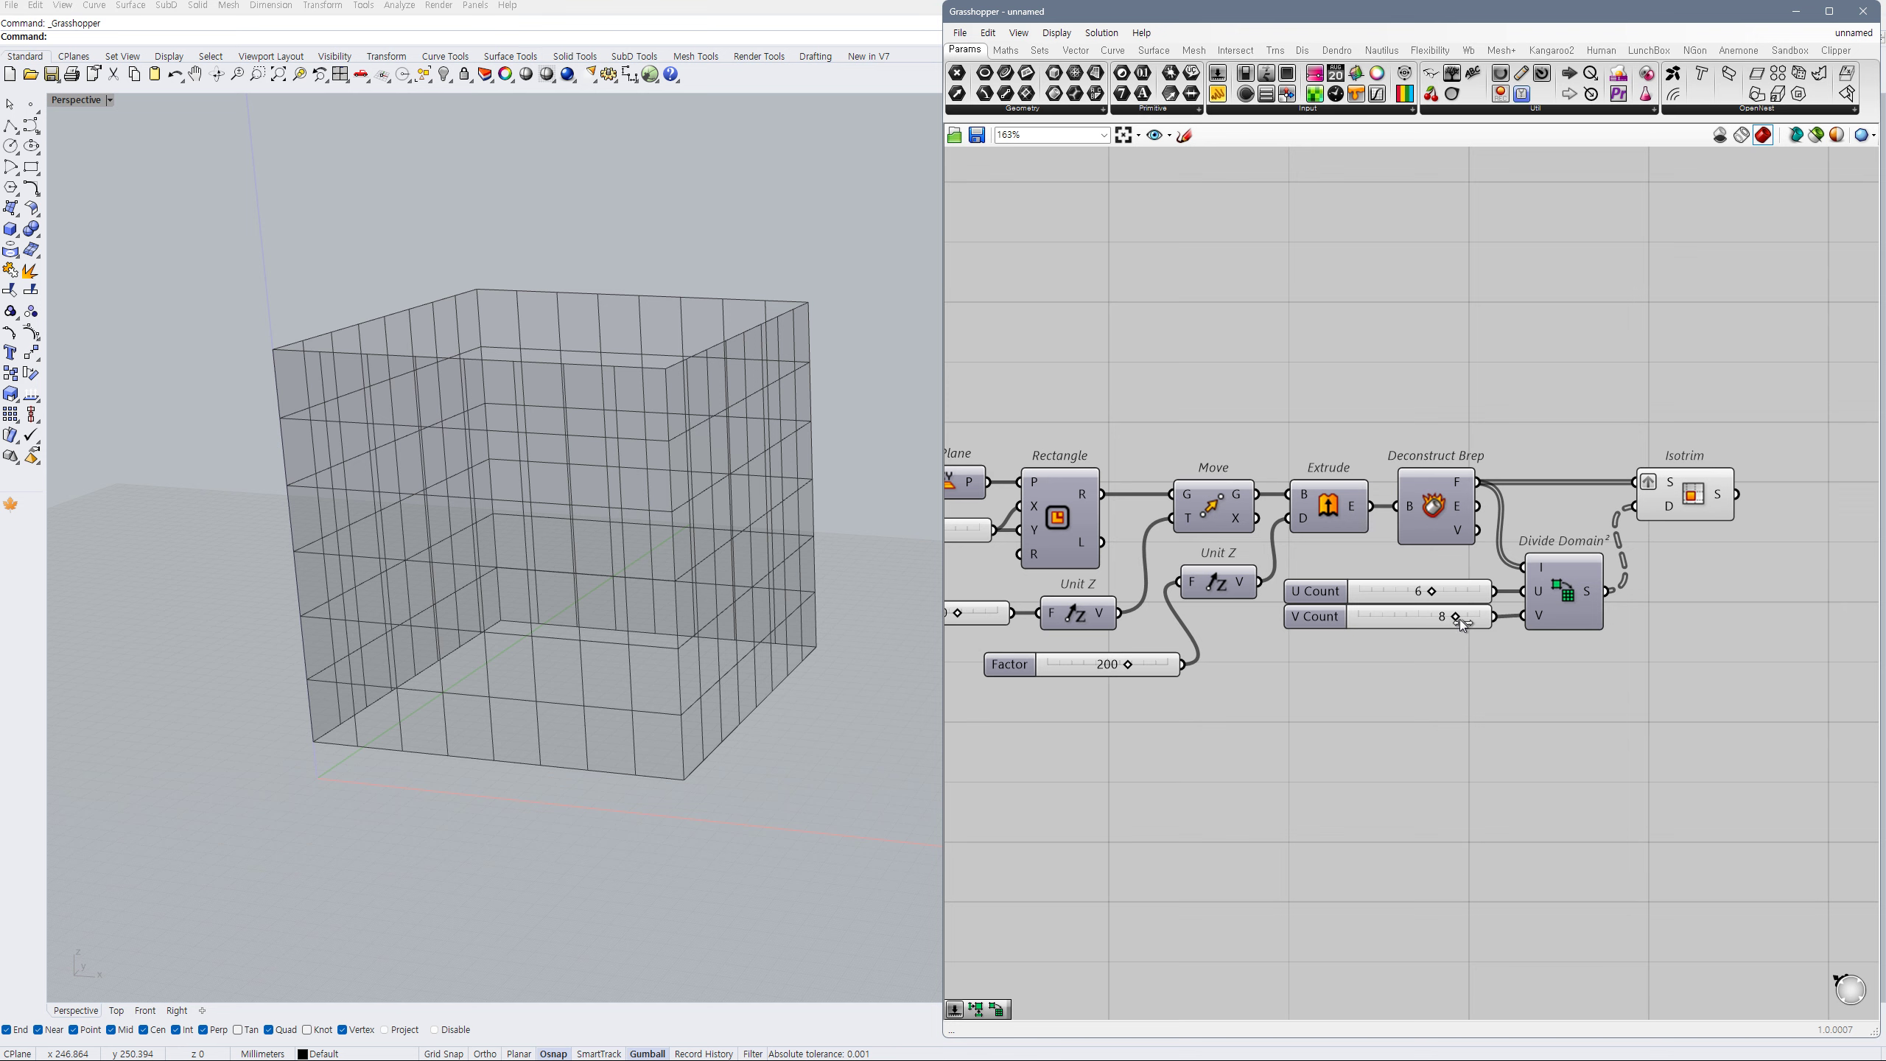
pyautogui.moveTo(1460, 625); pyautogui.dragTo(1361, 563)
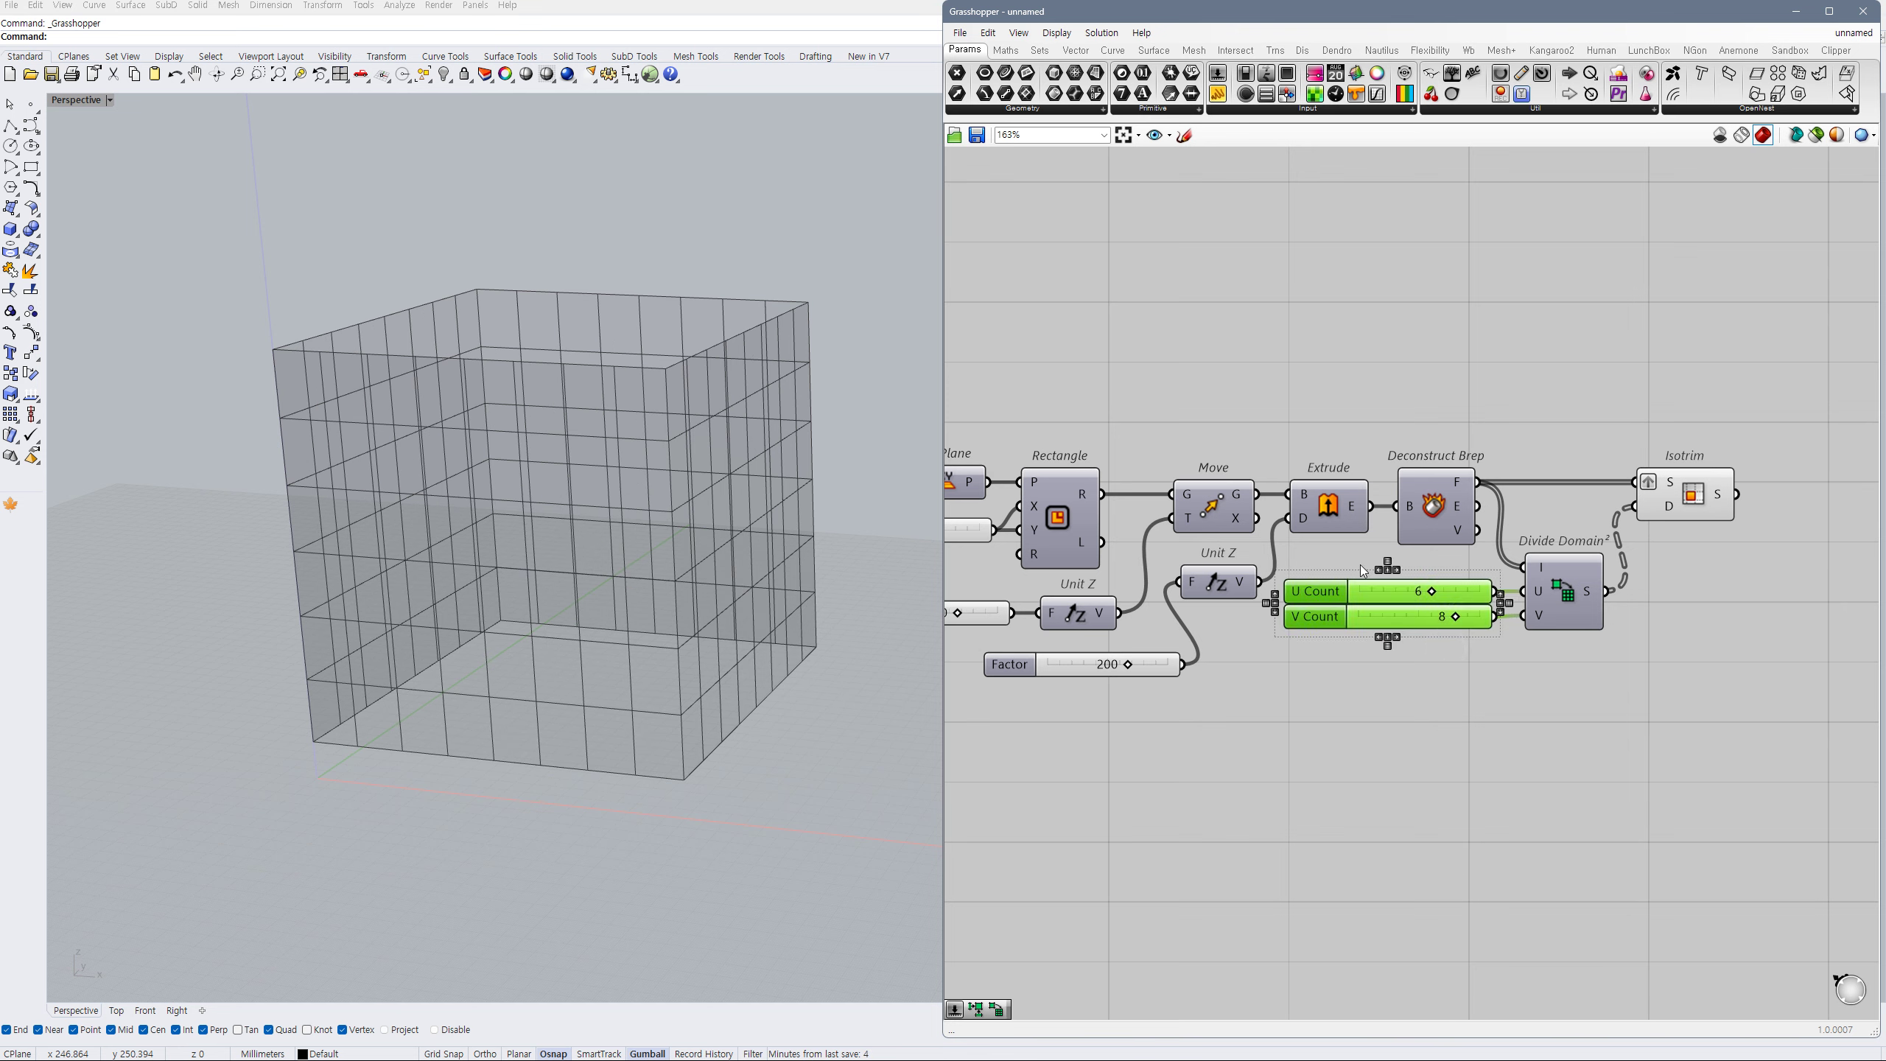
pyautogui.hotkey('ctrl', 'g')
pyautogui.click(1455, 672)
pyautogui.moveTo(1547, 608); pyautogui.dragTo(1496, 634)
pyautogui.click(1495, 656)
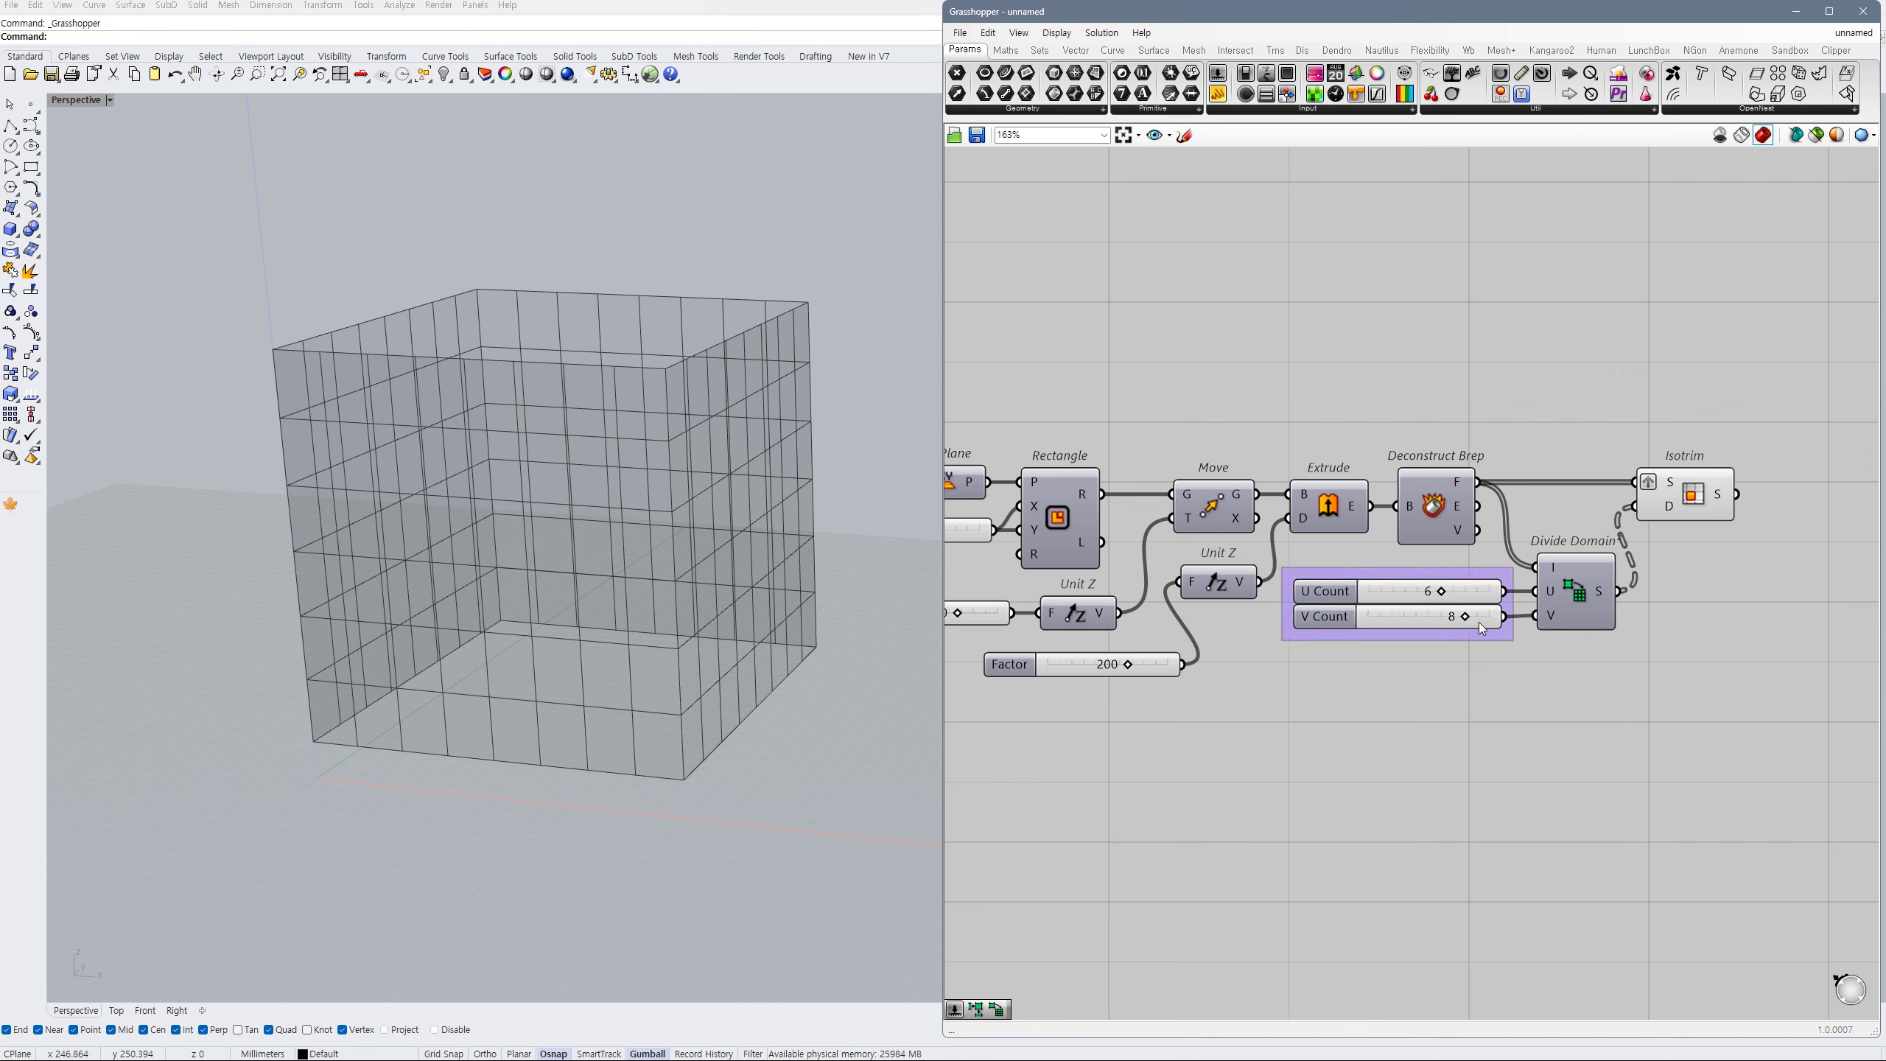
# - Add an Is Planar component and connect the Isotrim surfaces to its surface input
pyautogui.moveTo(719, 673); pyautogui.dragTo(720, 687, button='right')
pyautogui.keyDown('shift'); pyautogui.moveTo(760, 585); pyautogui.dragTo(749, 620, button='right'); pyautogui.keyUp('shift')
pyautogui.scroll(-1, 1662, 583)
pyautogui.moveTo(1671, 547); pyautogui.dragTo(1381, 581, button='right')
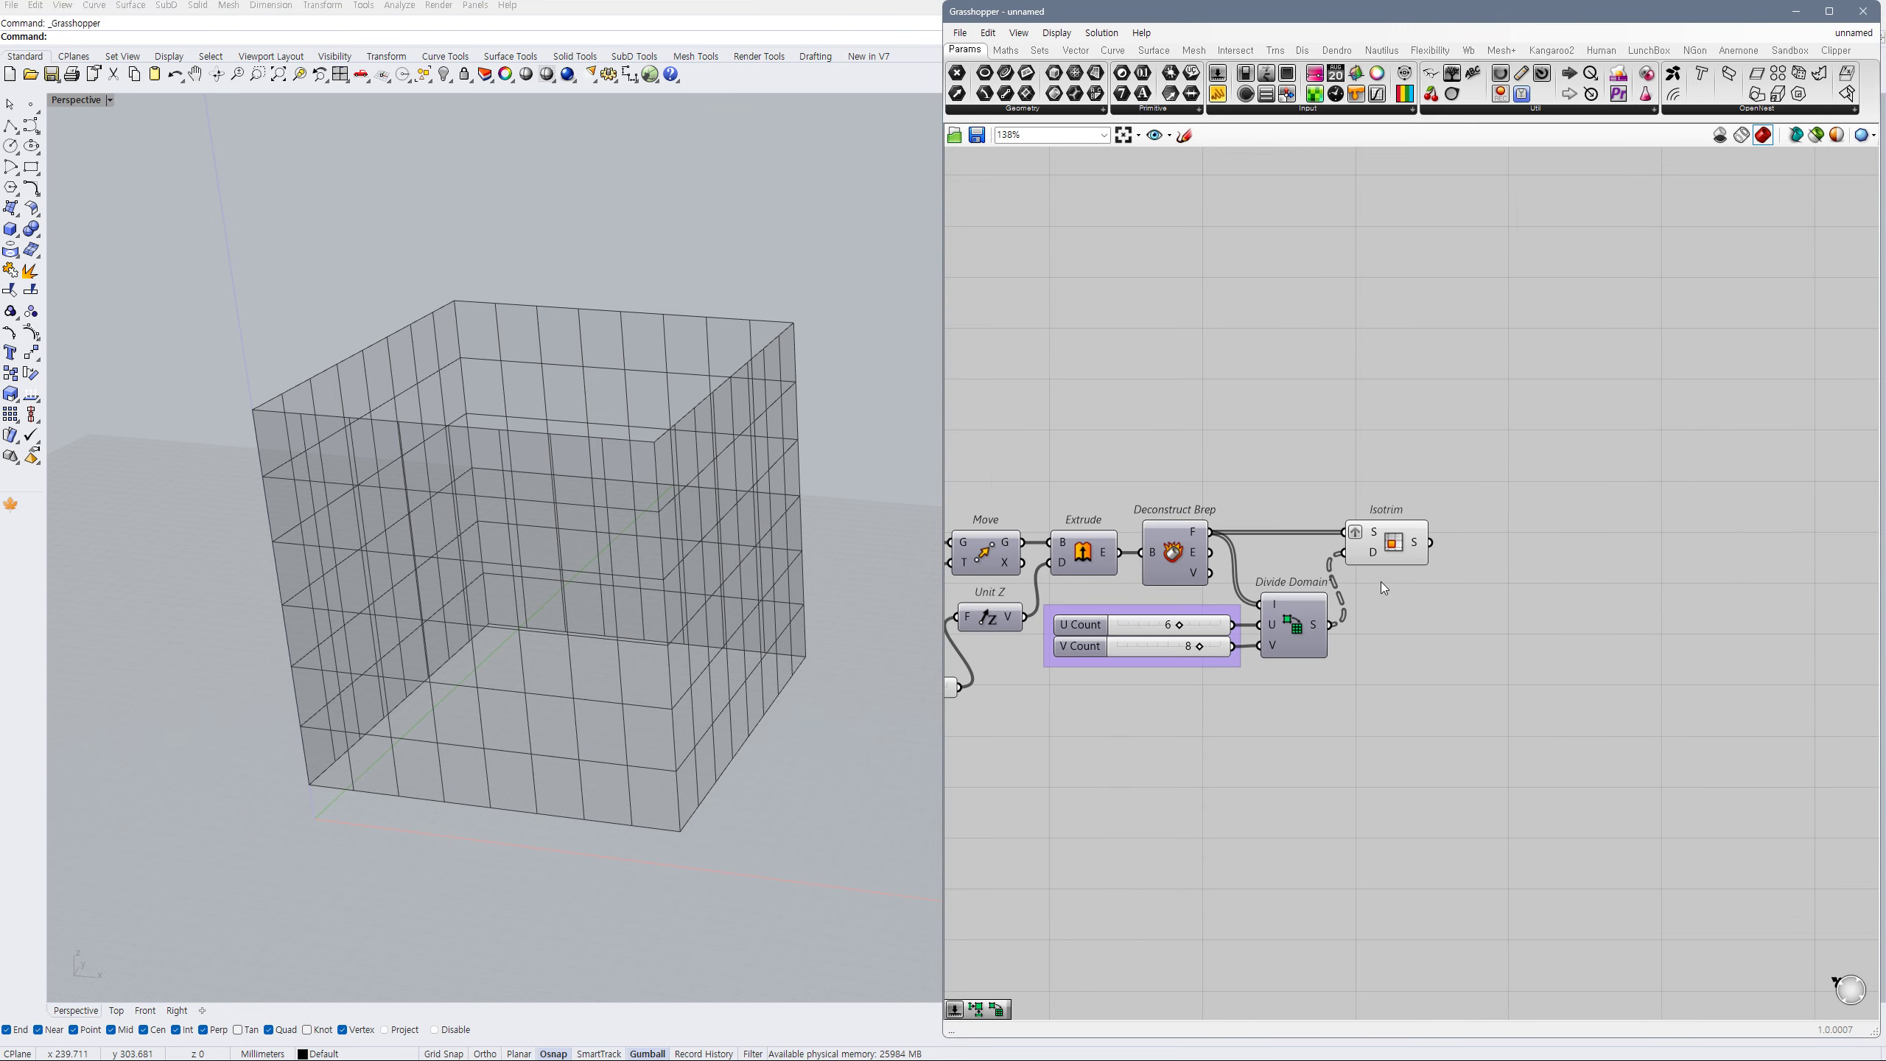
pyautogui.click(1392, 556)
pyautogui.click(1514, 588)
pyautogui.doubleClick(1560, 549)
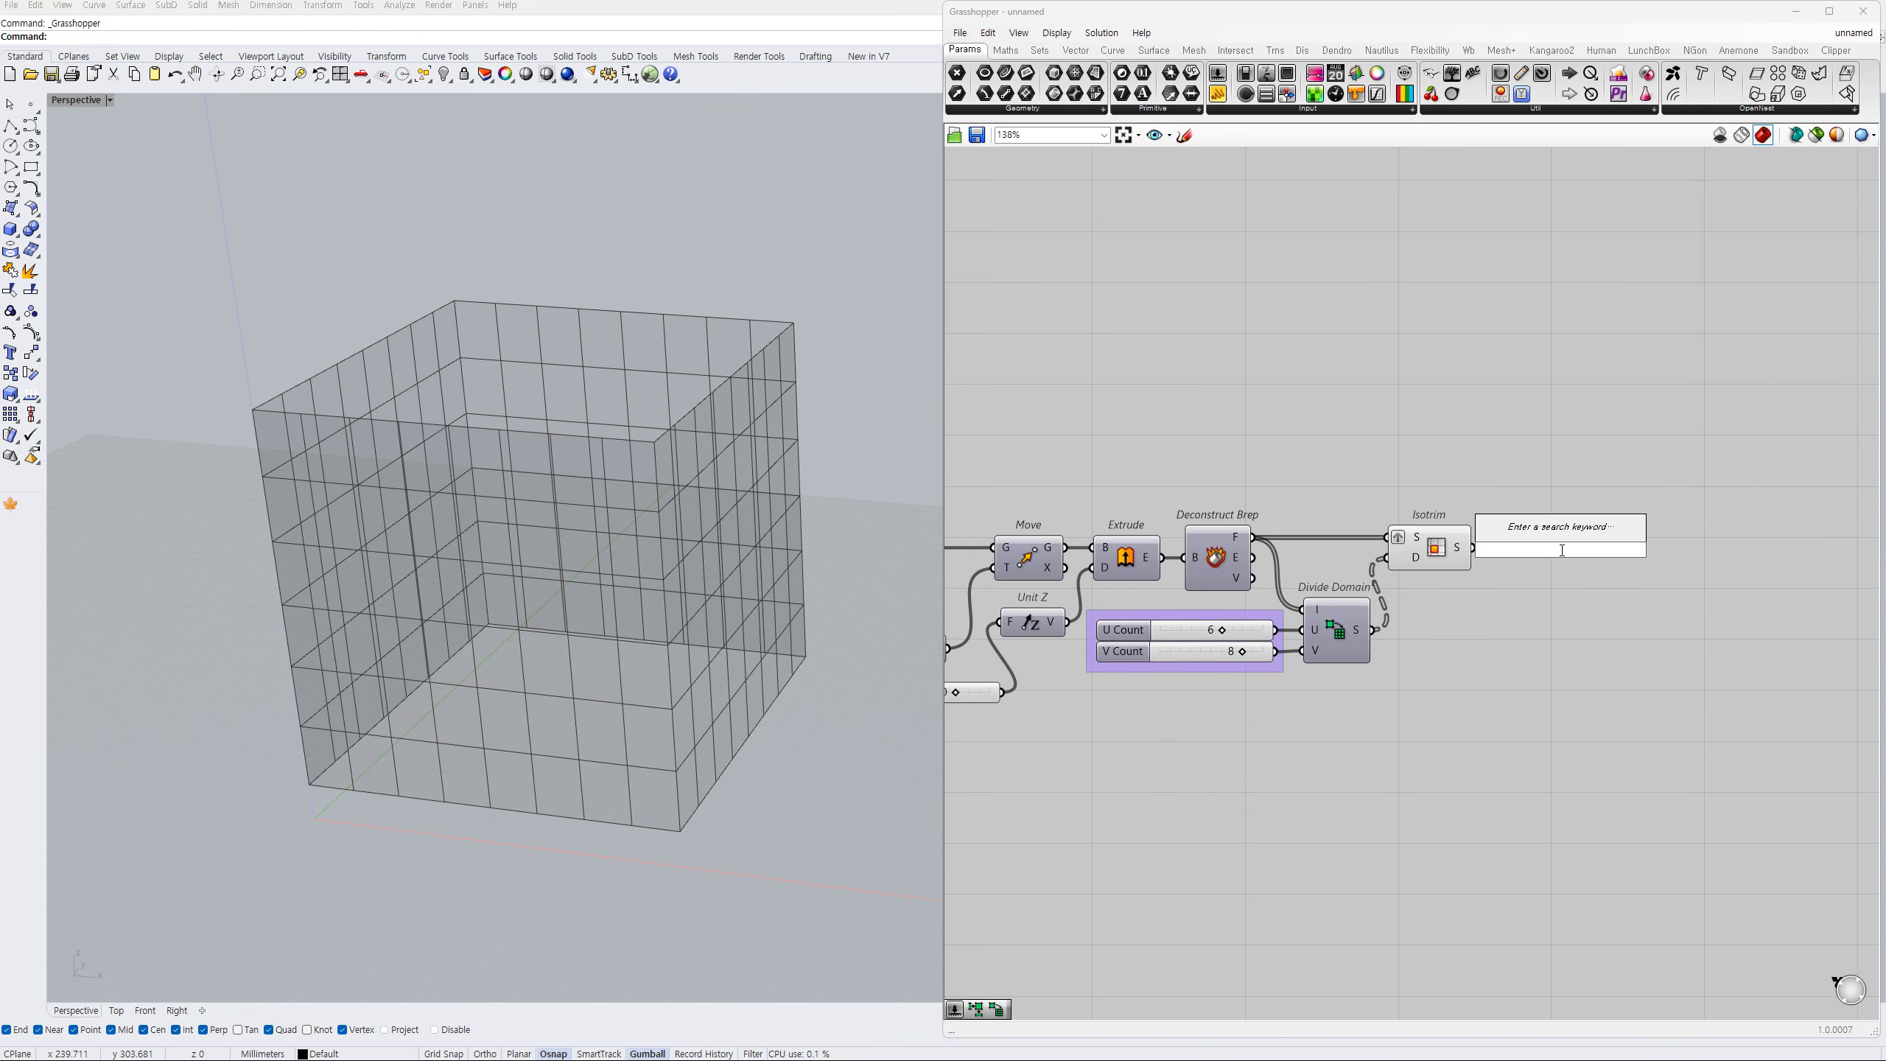
pyautogui.write('isplanar')
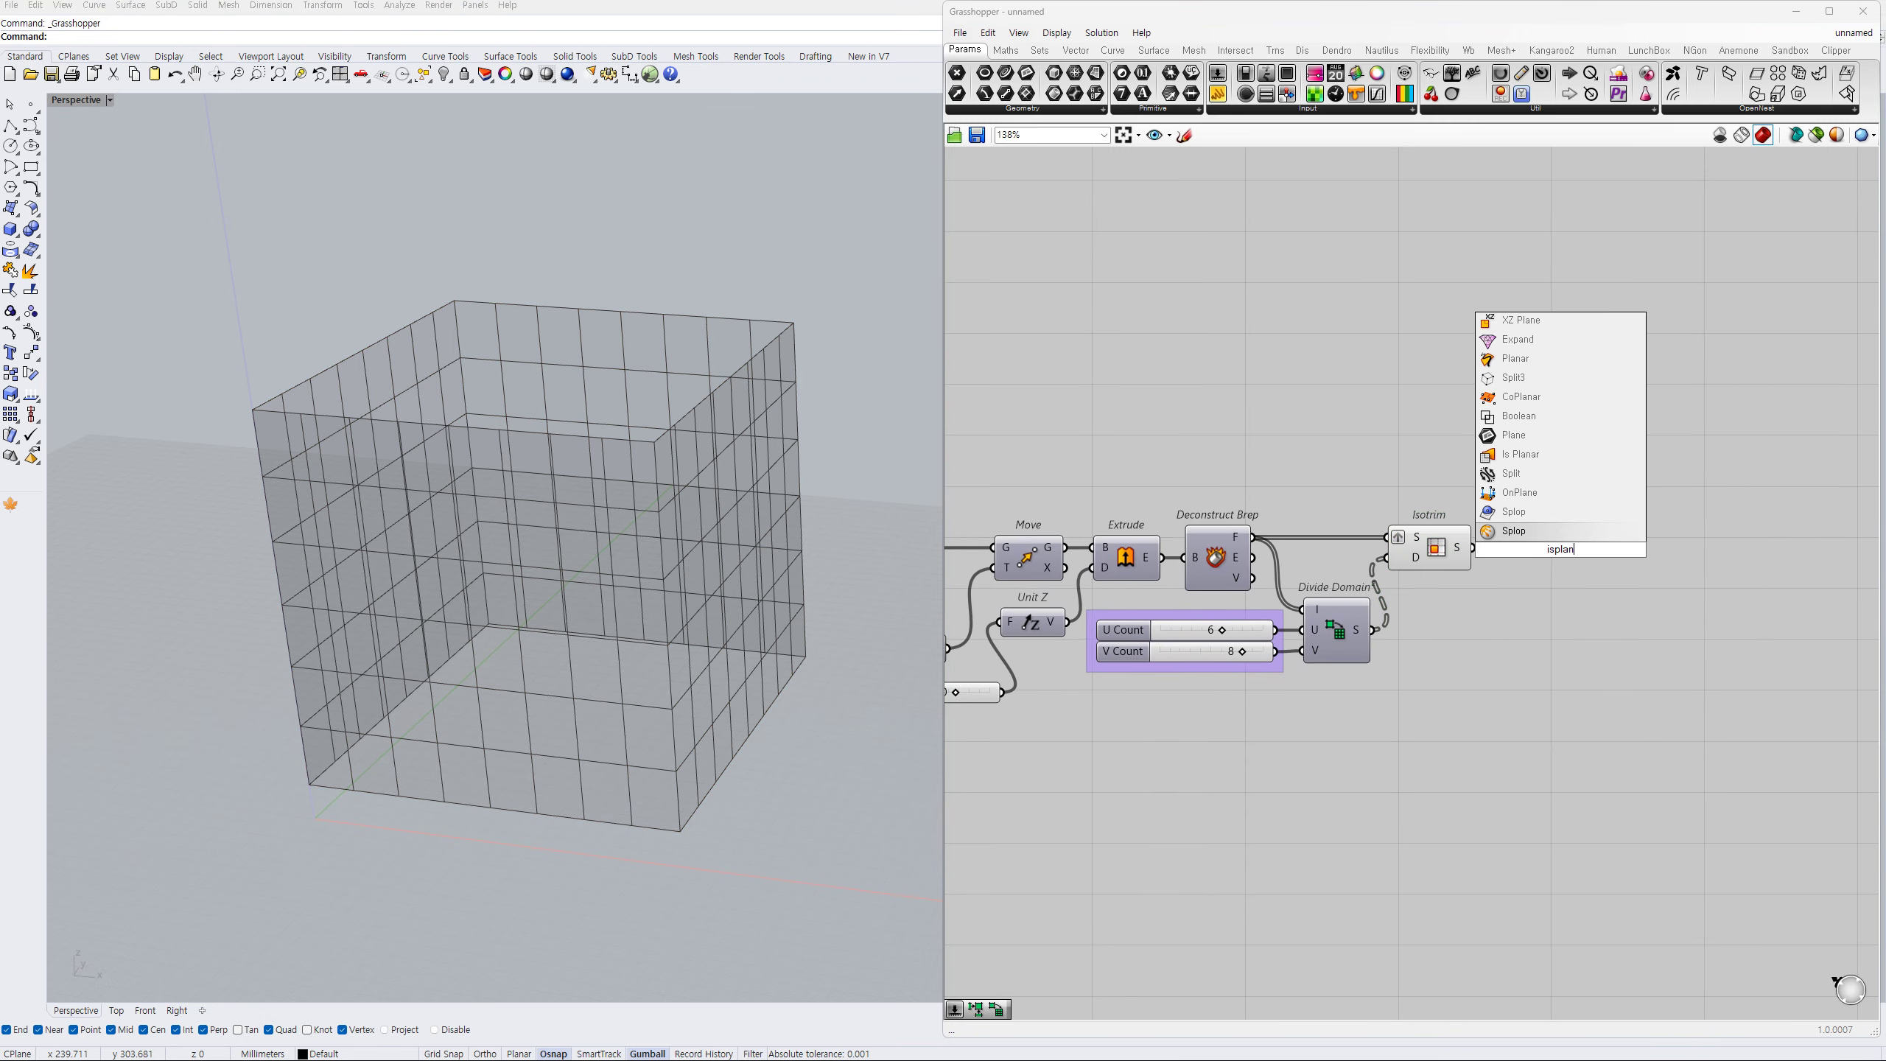
pyautogui.click(1529, 528)
pyautogui.moveTo(1473, 548); pyautogui.dragTo(1528, 589)
# - Add an Offset Curve component, connect the Isotrim output to its curve input, and hide the Isotrim preview
pyautogui.doubleClick(1603, 548)
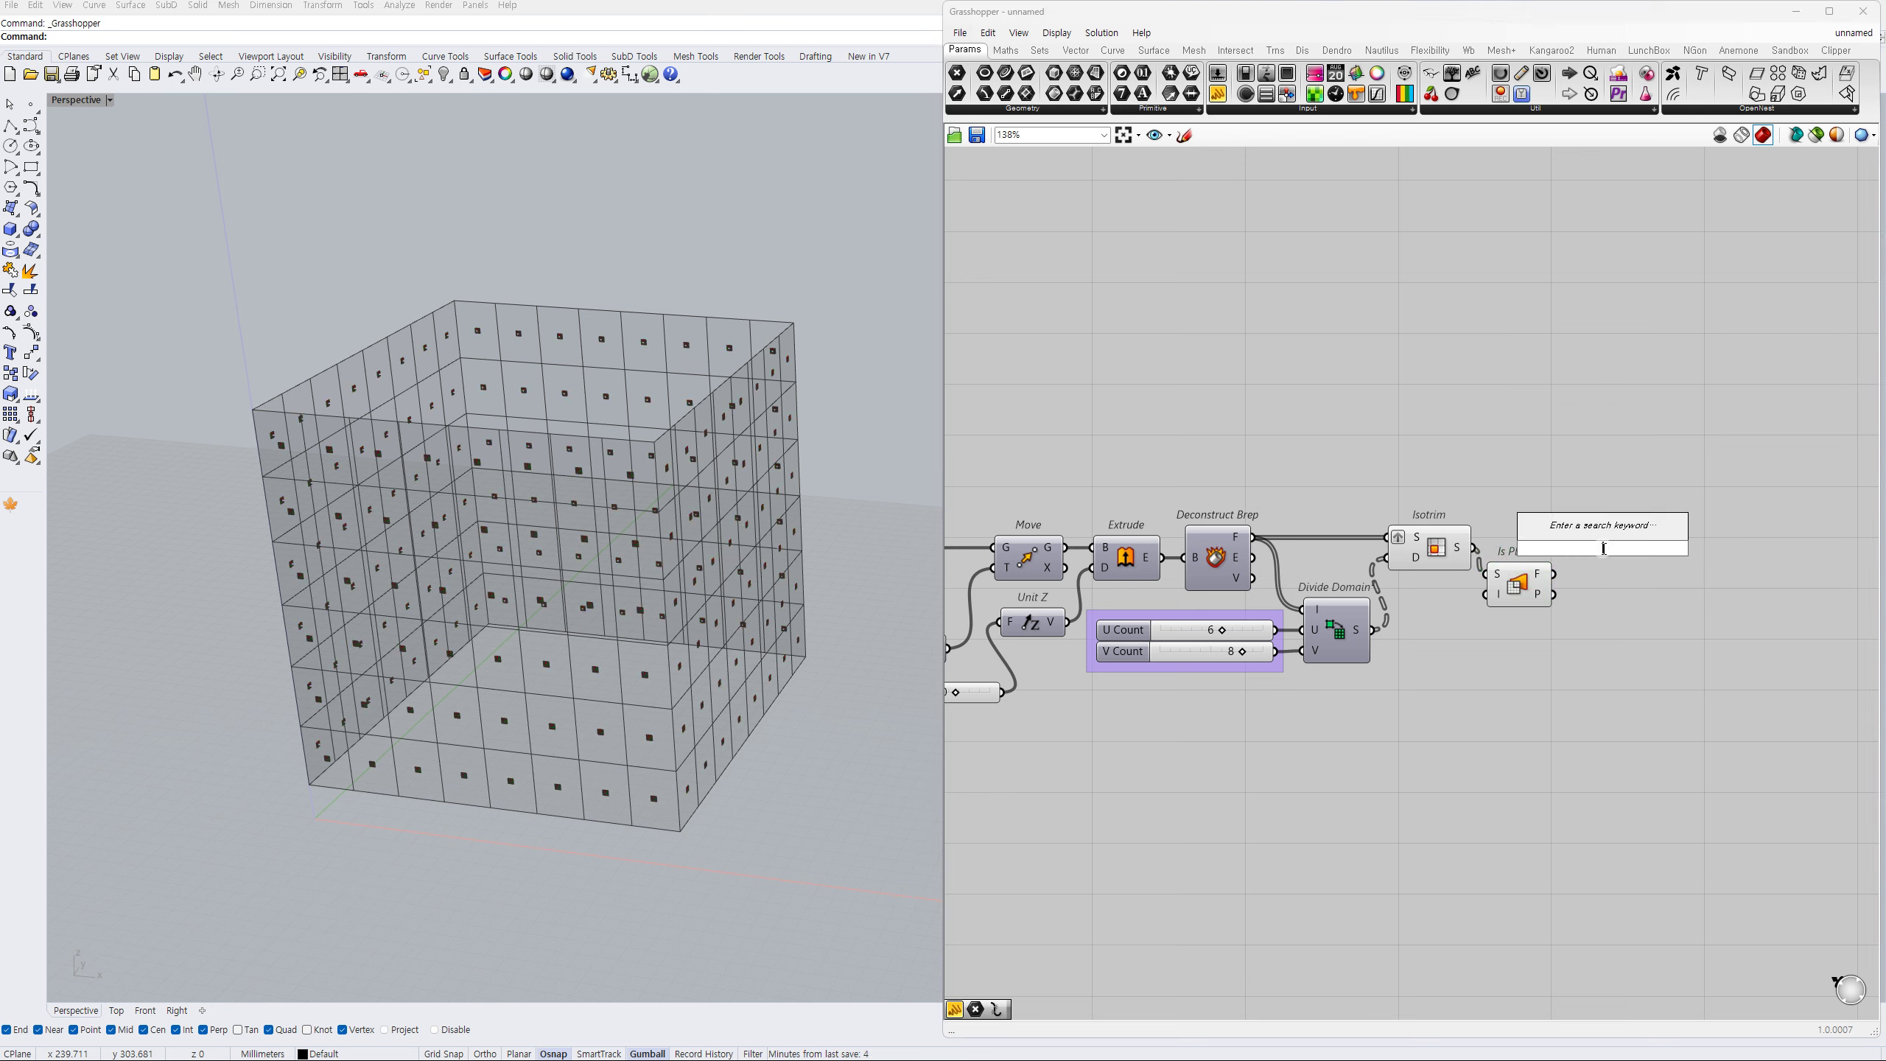
pyautogui.write('offset')
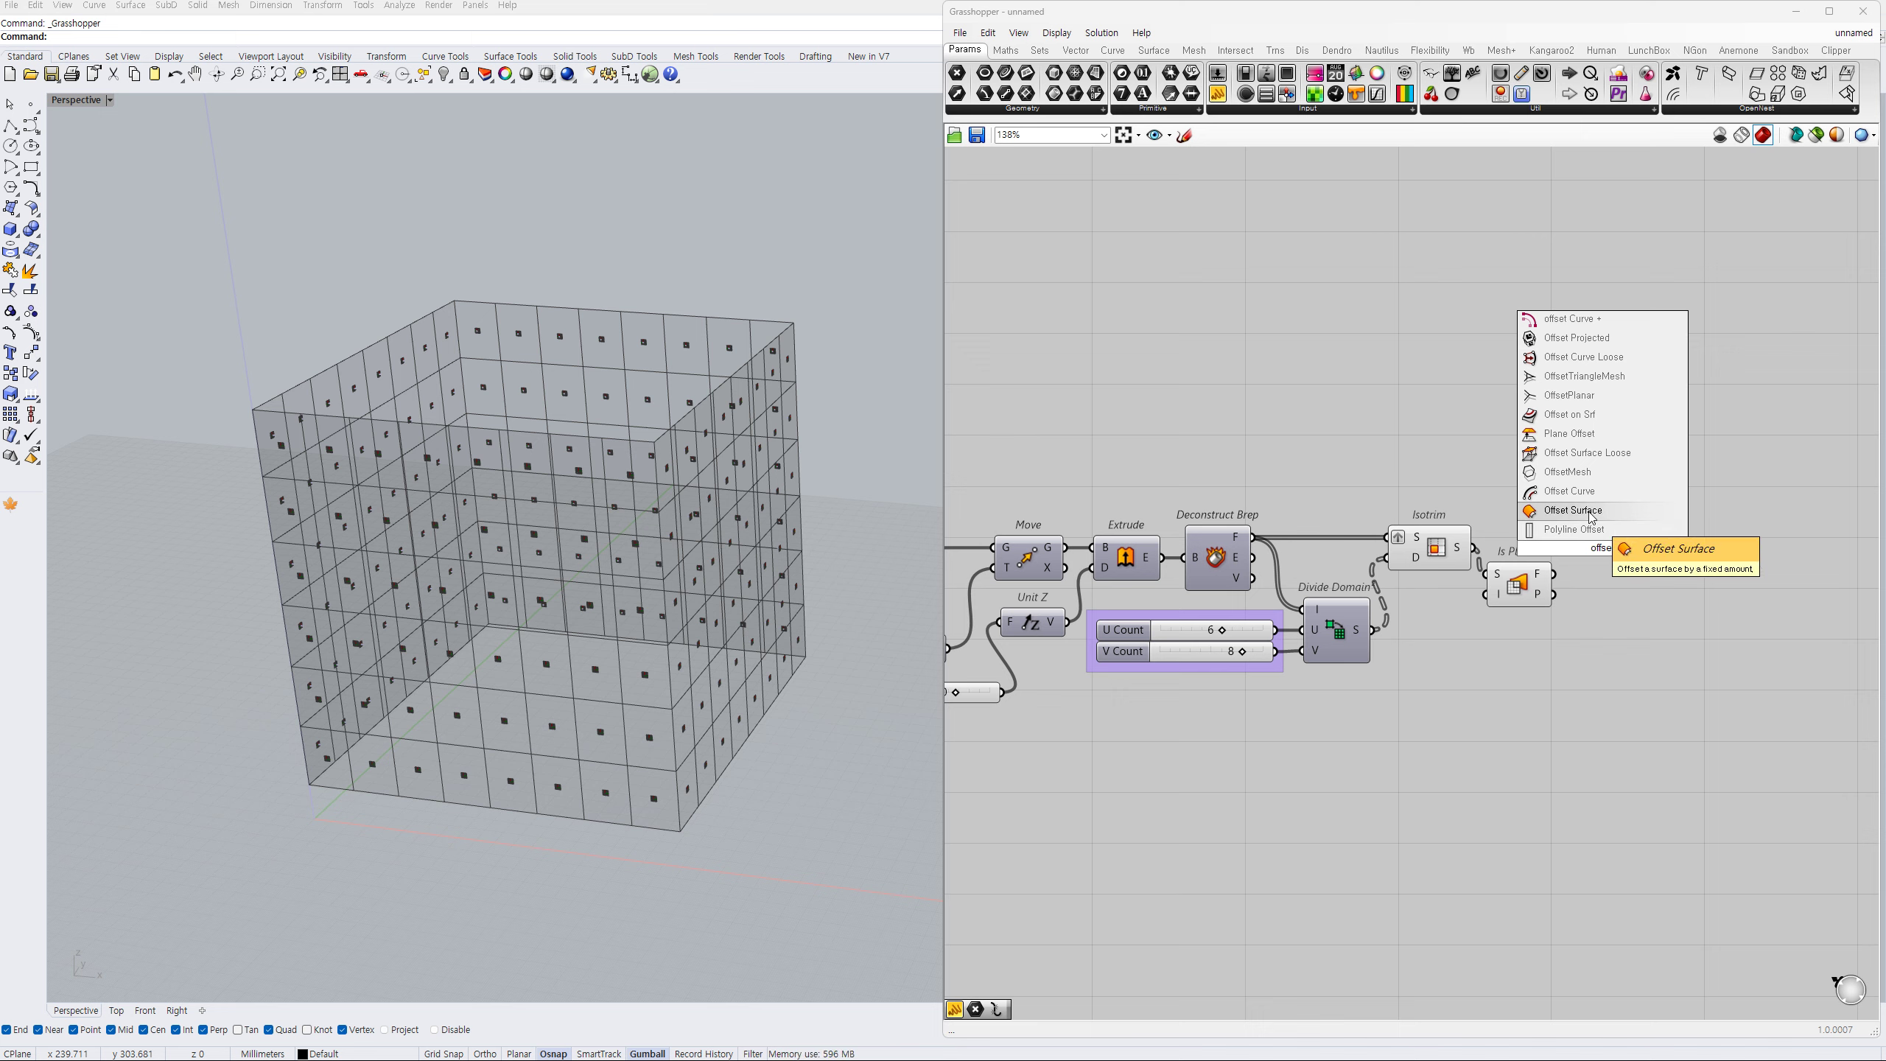
pyautogui.click(1580, 504)
pyautogui.moveTo(1568, 517); pyautogui.dragTo(1474, 548)
pyautogui.click(1438, 549)
pyautogui.hotkey('ctrl', 'q')
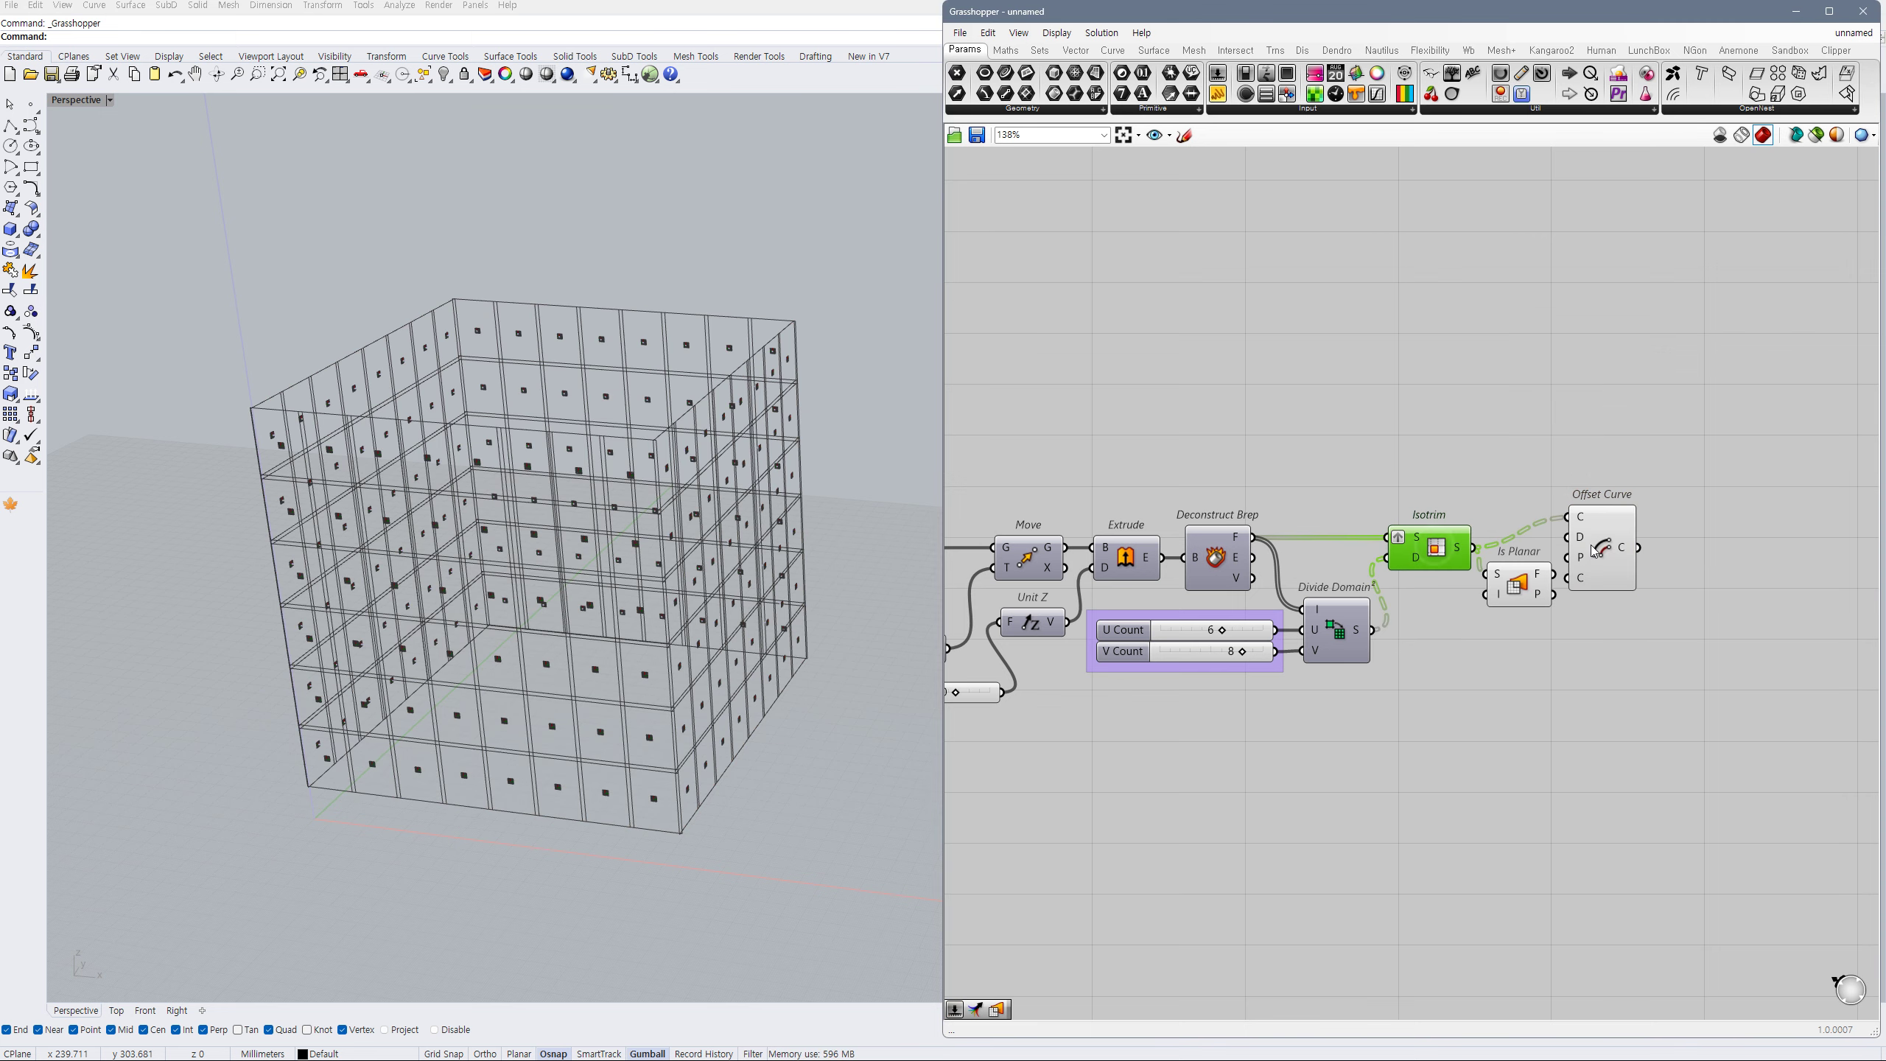
pyautogui.moveTo(1598, 540); pyautogui.dragTo(1616, 570)
# - Apply the expression -x to the distance input of Offset Curve
pyautogui.rightClick(1597, 567)
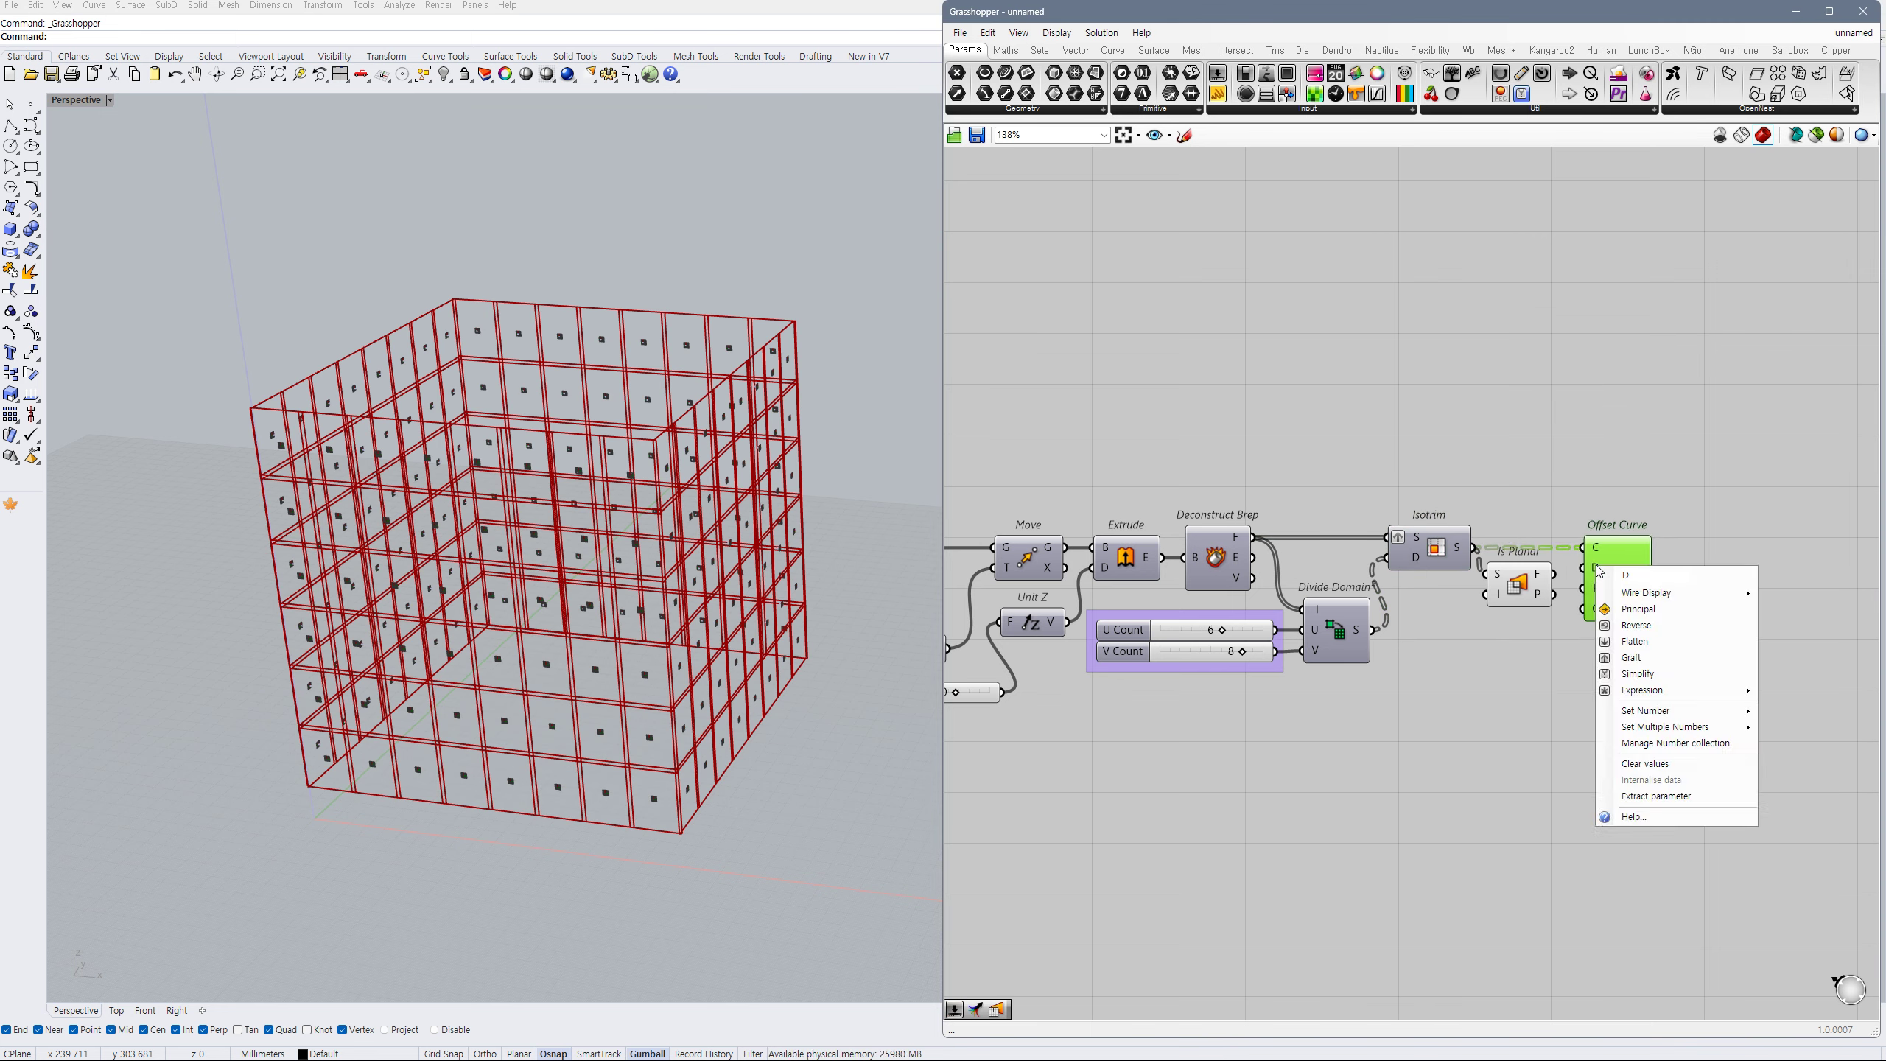
pyautogui.moveTo(1645, 691)
pyautogui.click(1510, 710)
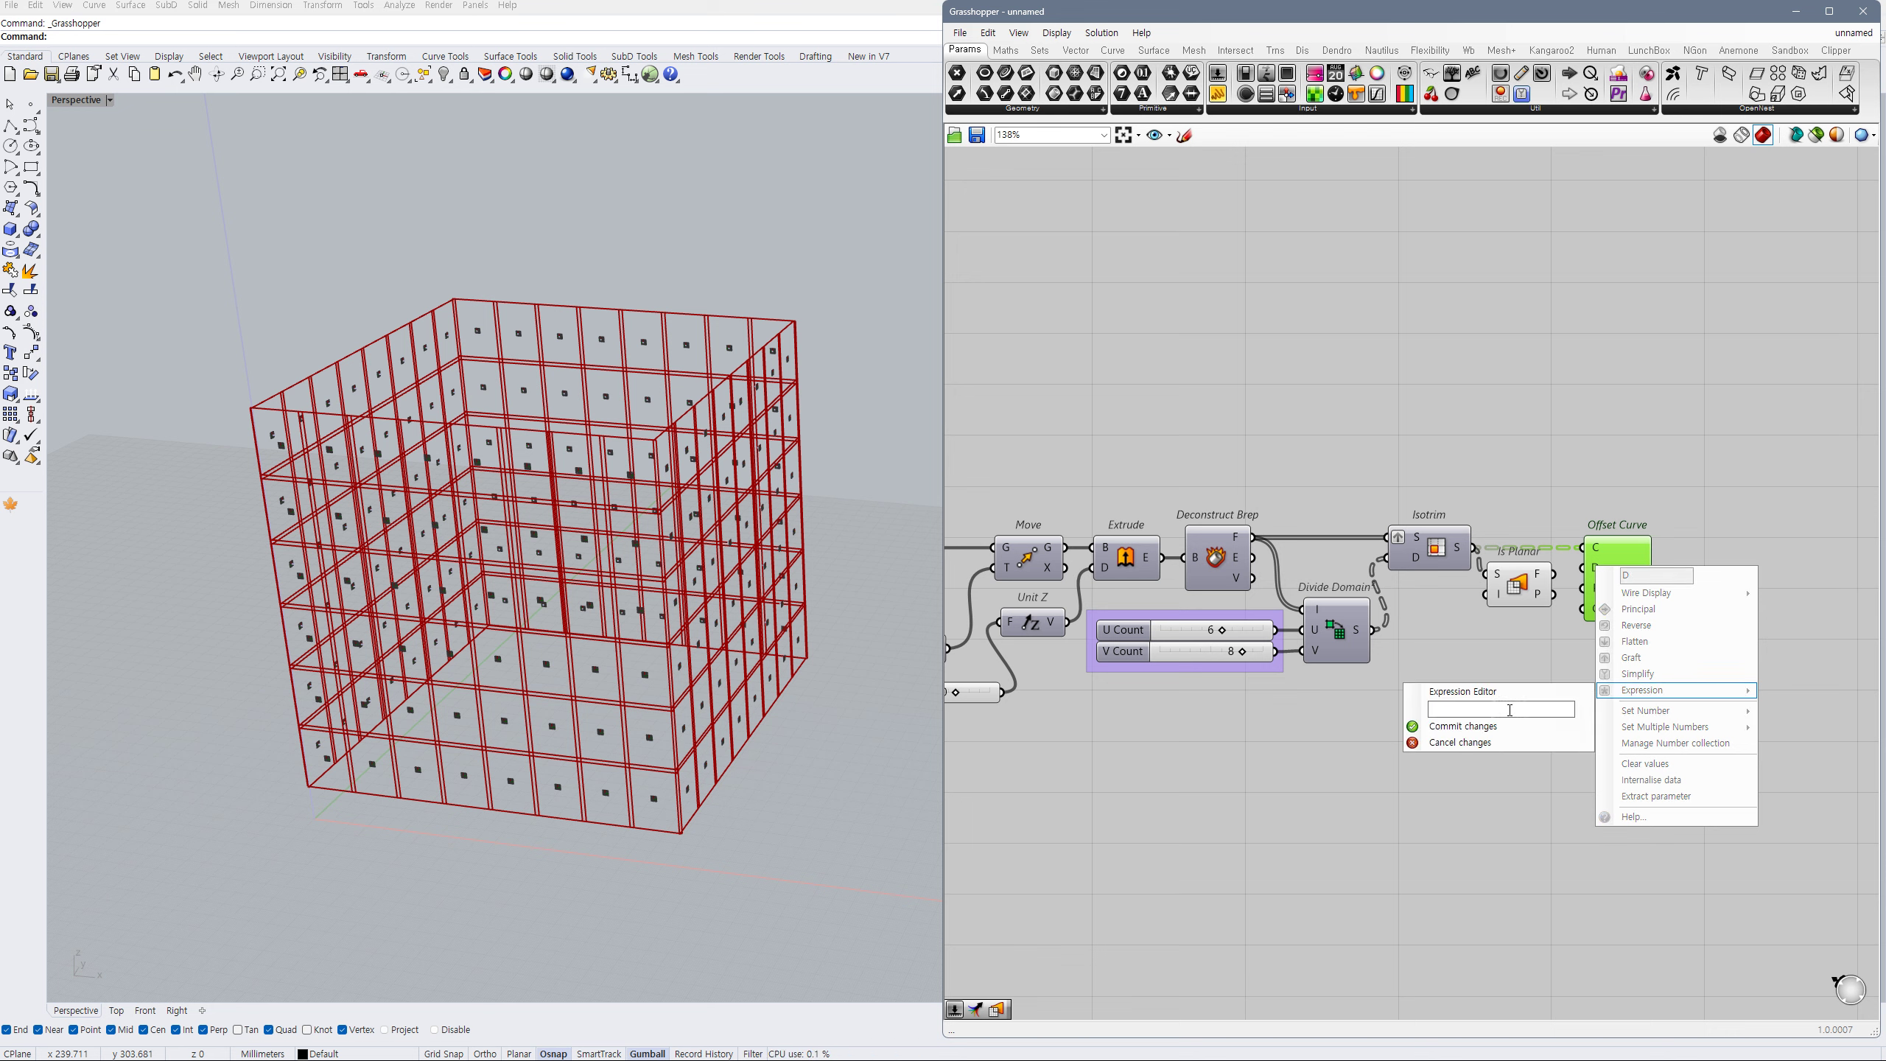
pyautogui.write('-x')
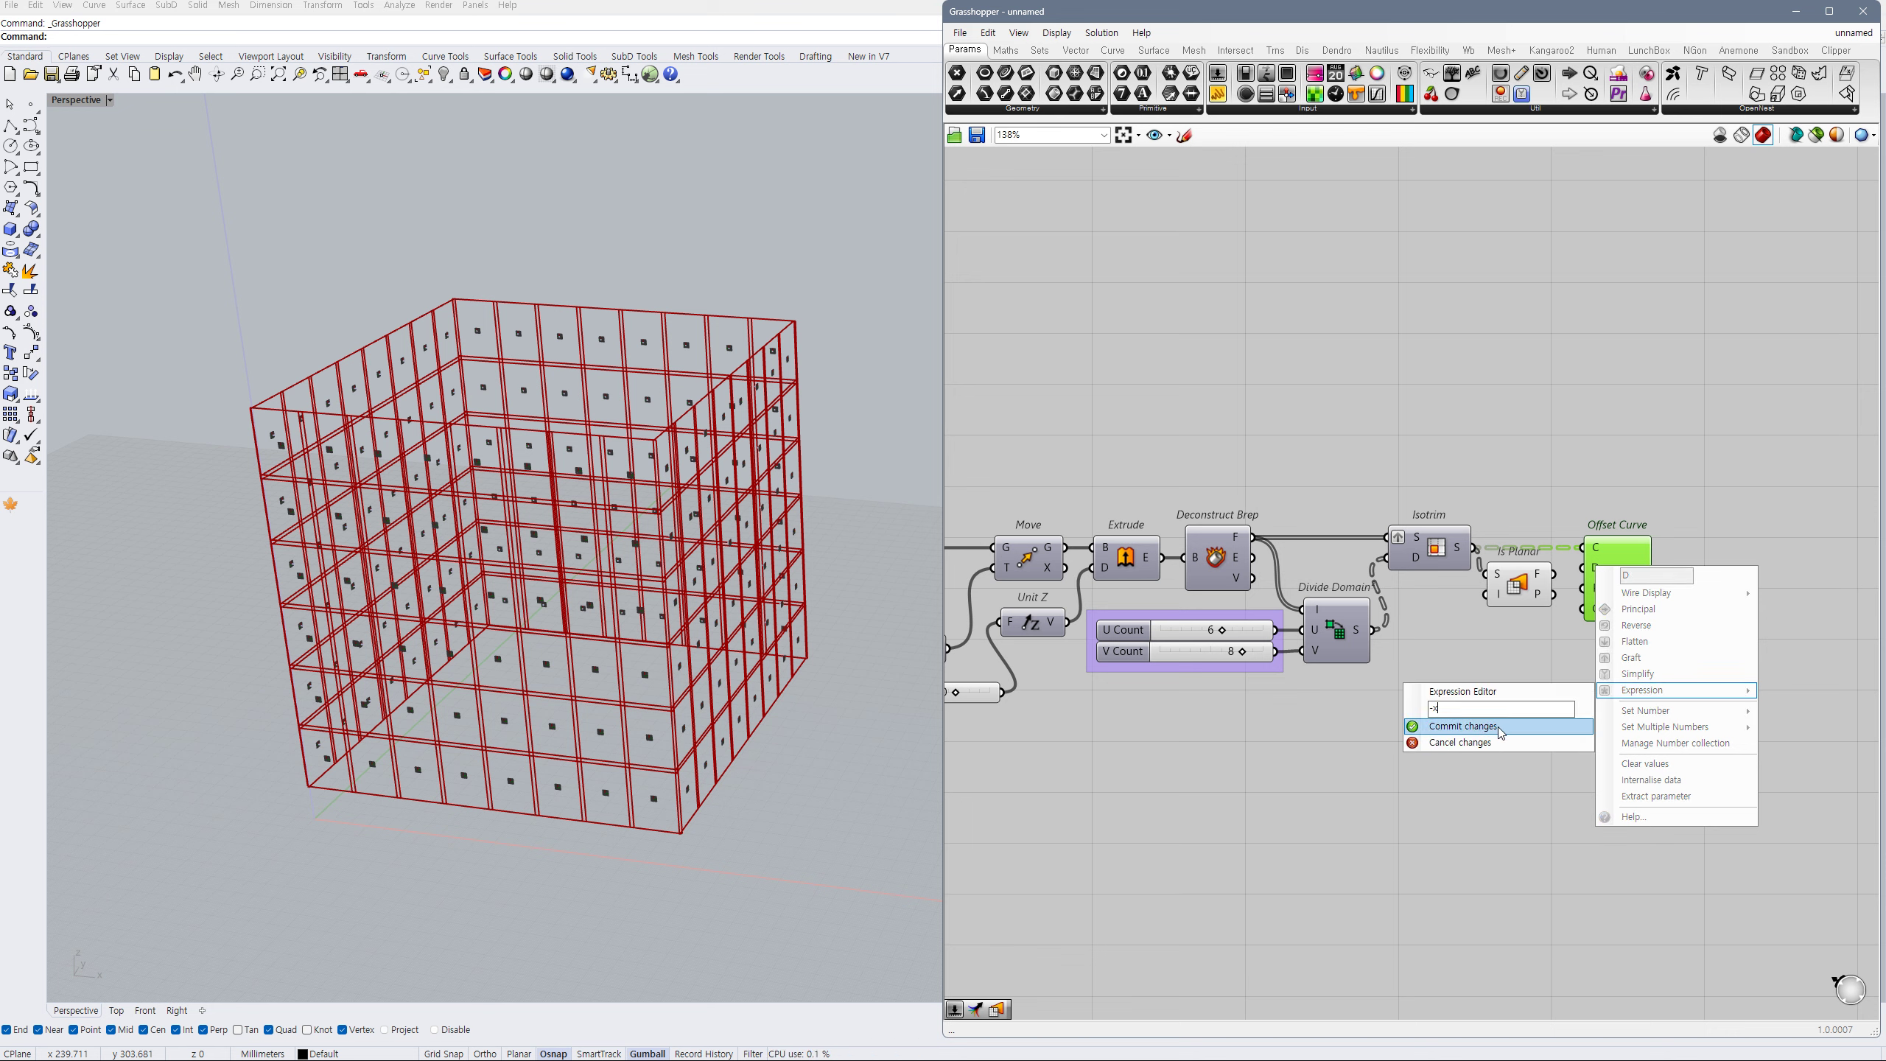
pyautogui.click(1519, 726)
# - Rename the Offset Curve distance input to "D (-x)"
pyautogui.scroll(3, 1626, 578)
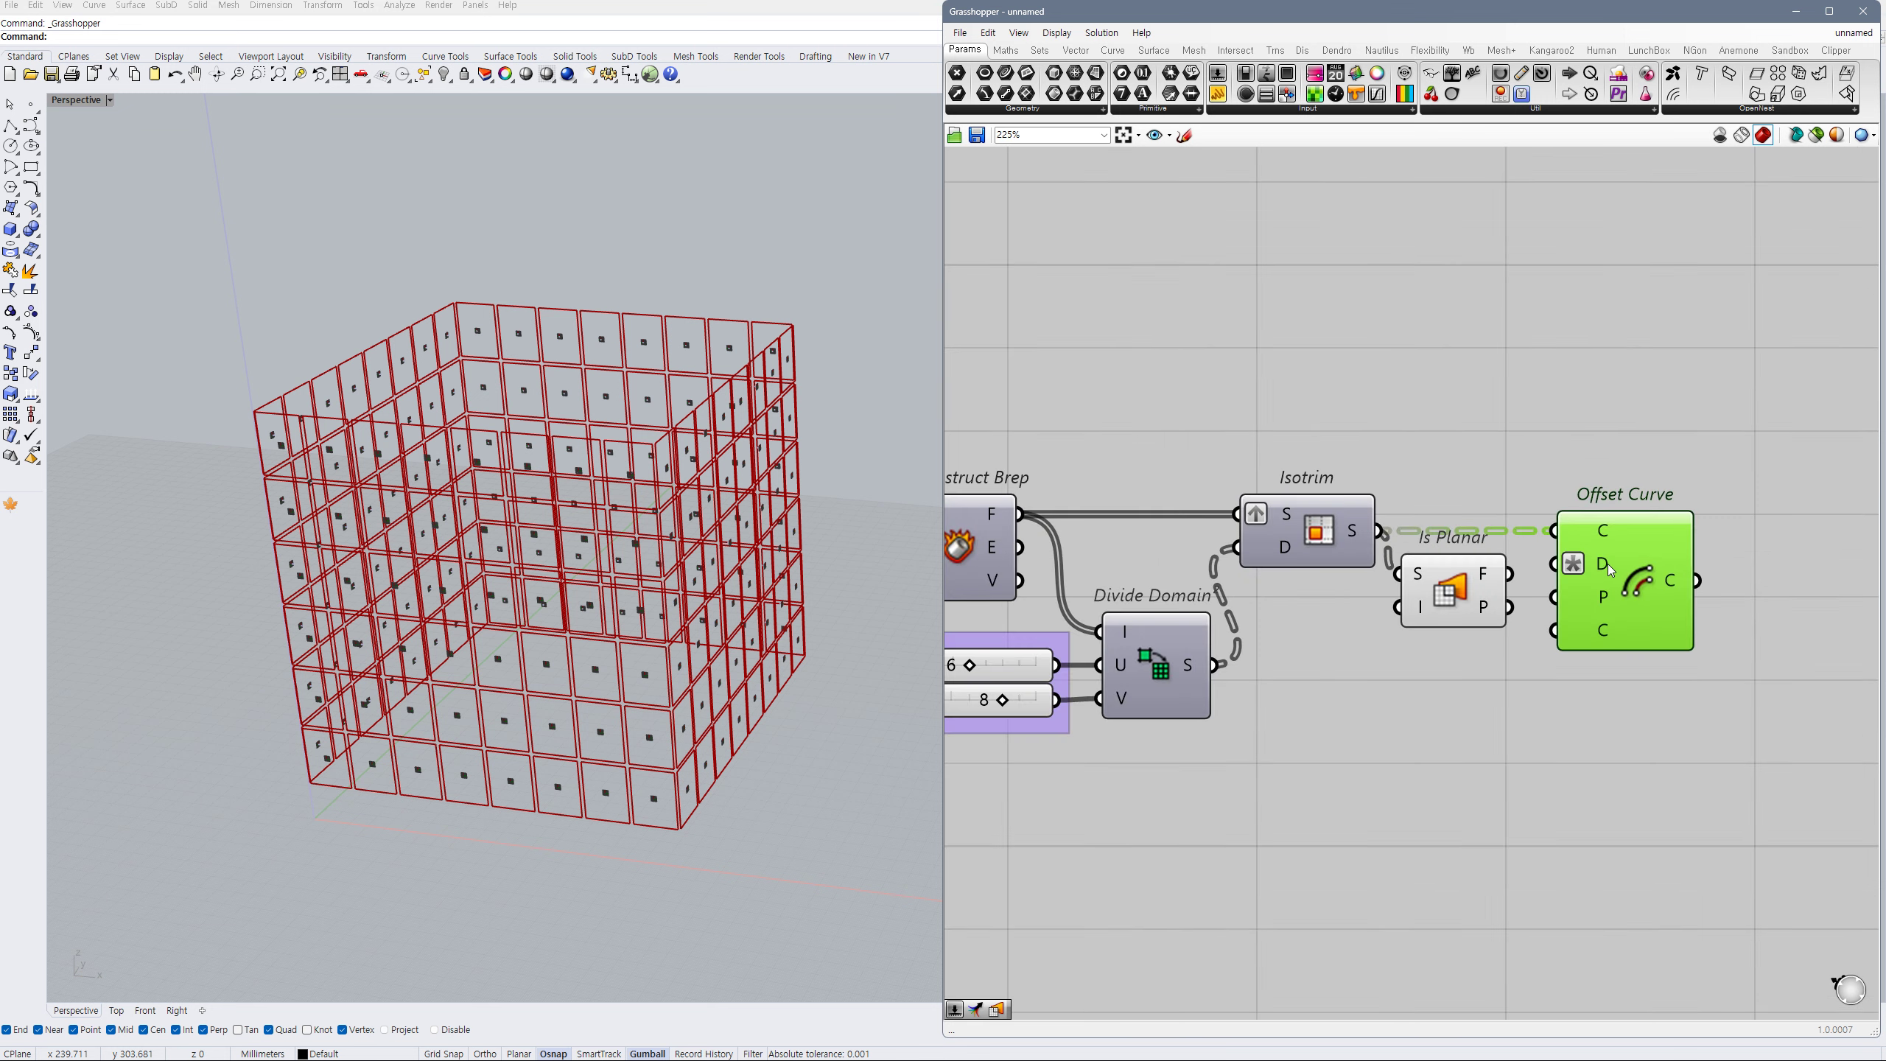
pyautogui.rightClick(1604, 564)
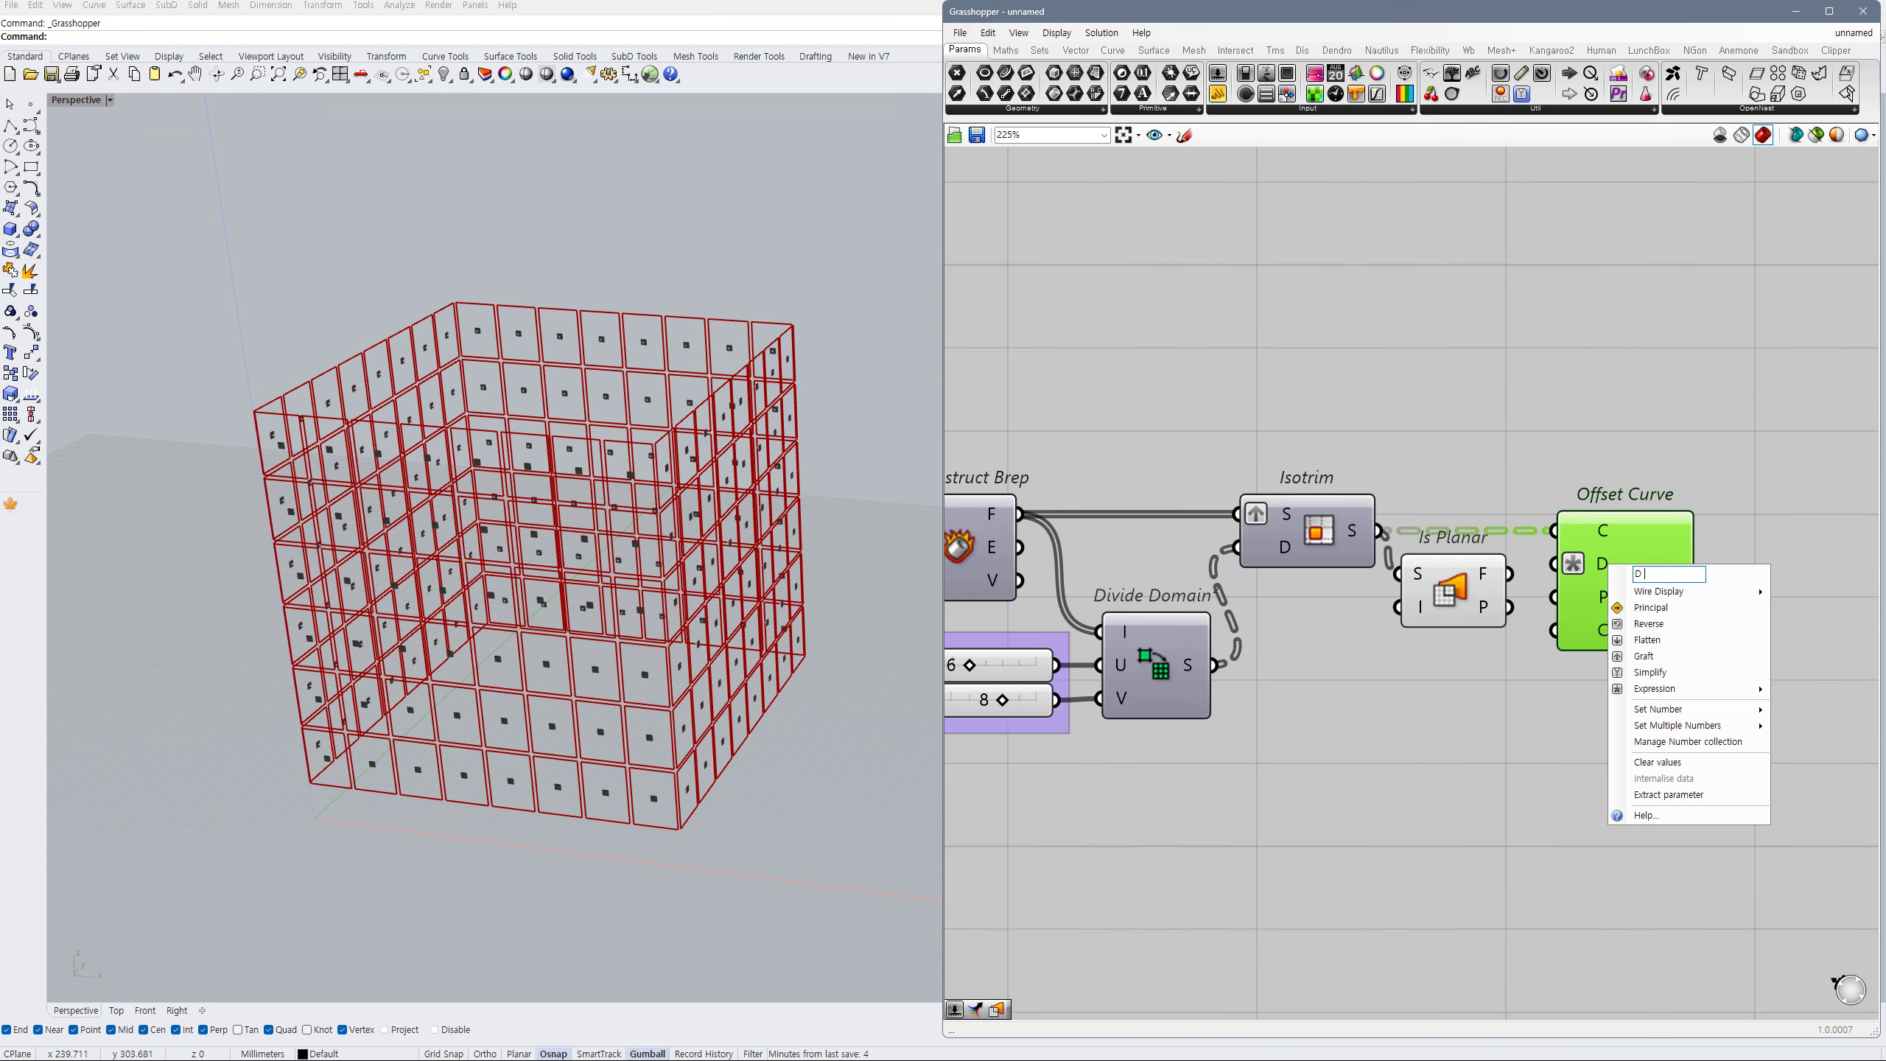
pyautogui.write('(-x)')
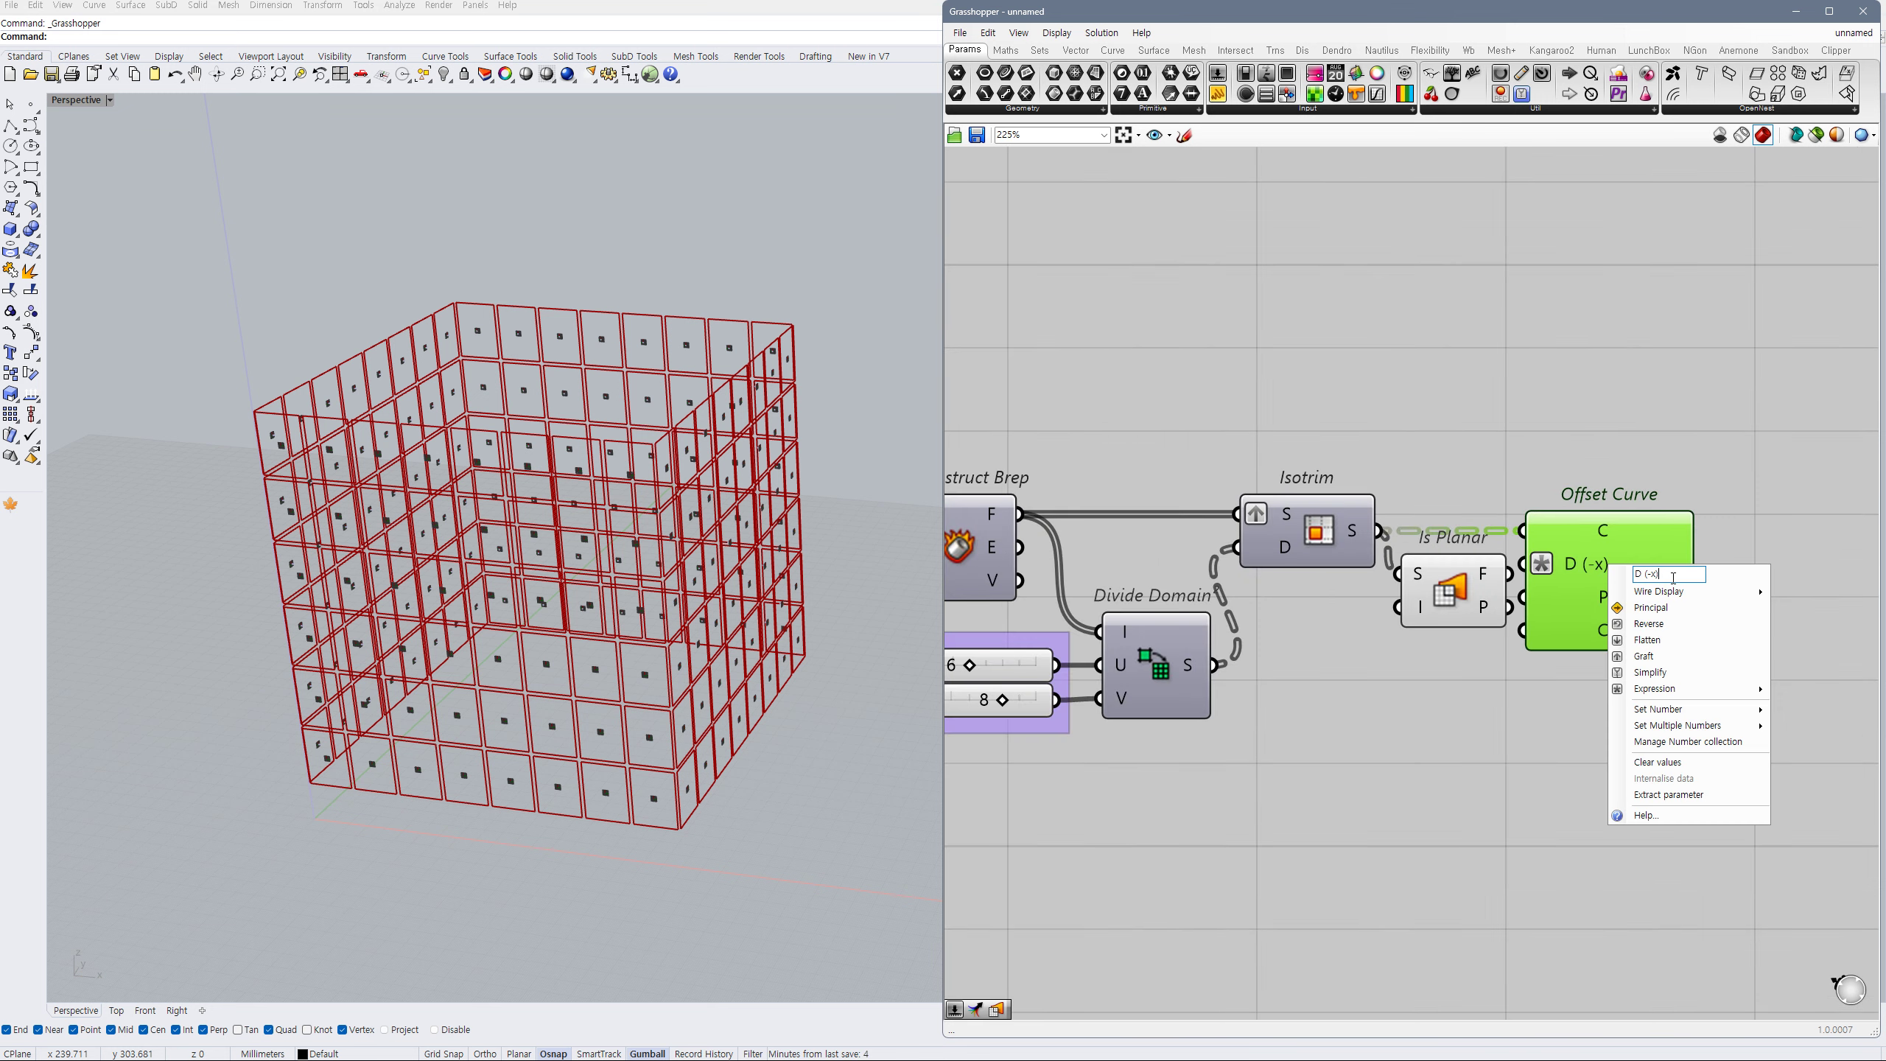
pyautogui.press('Return')
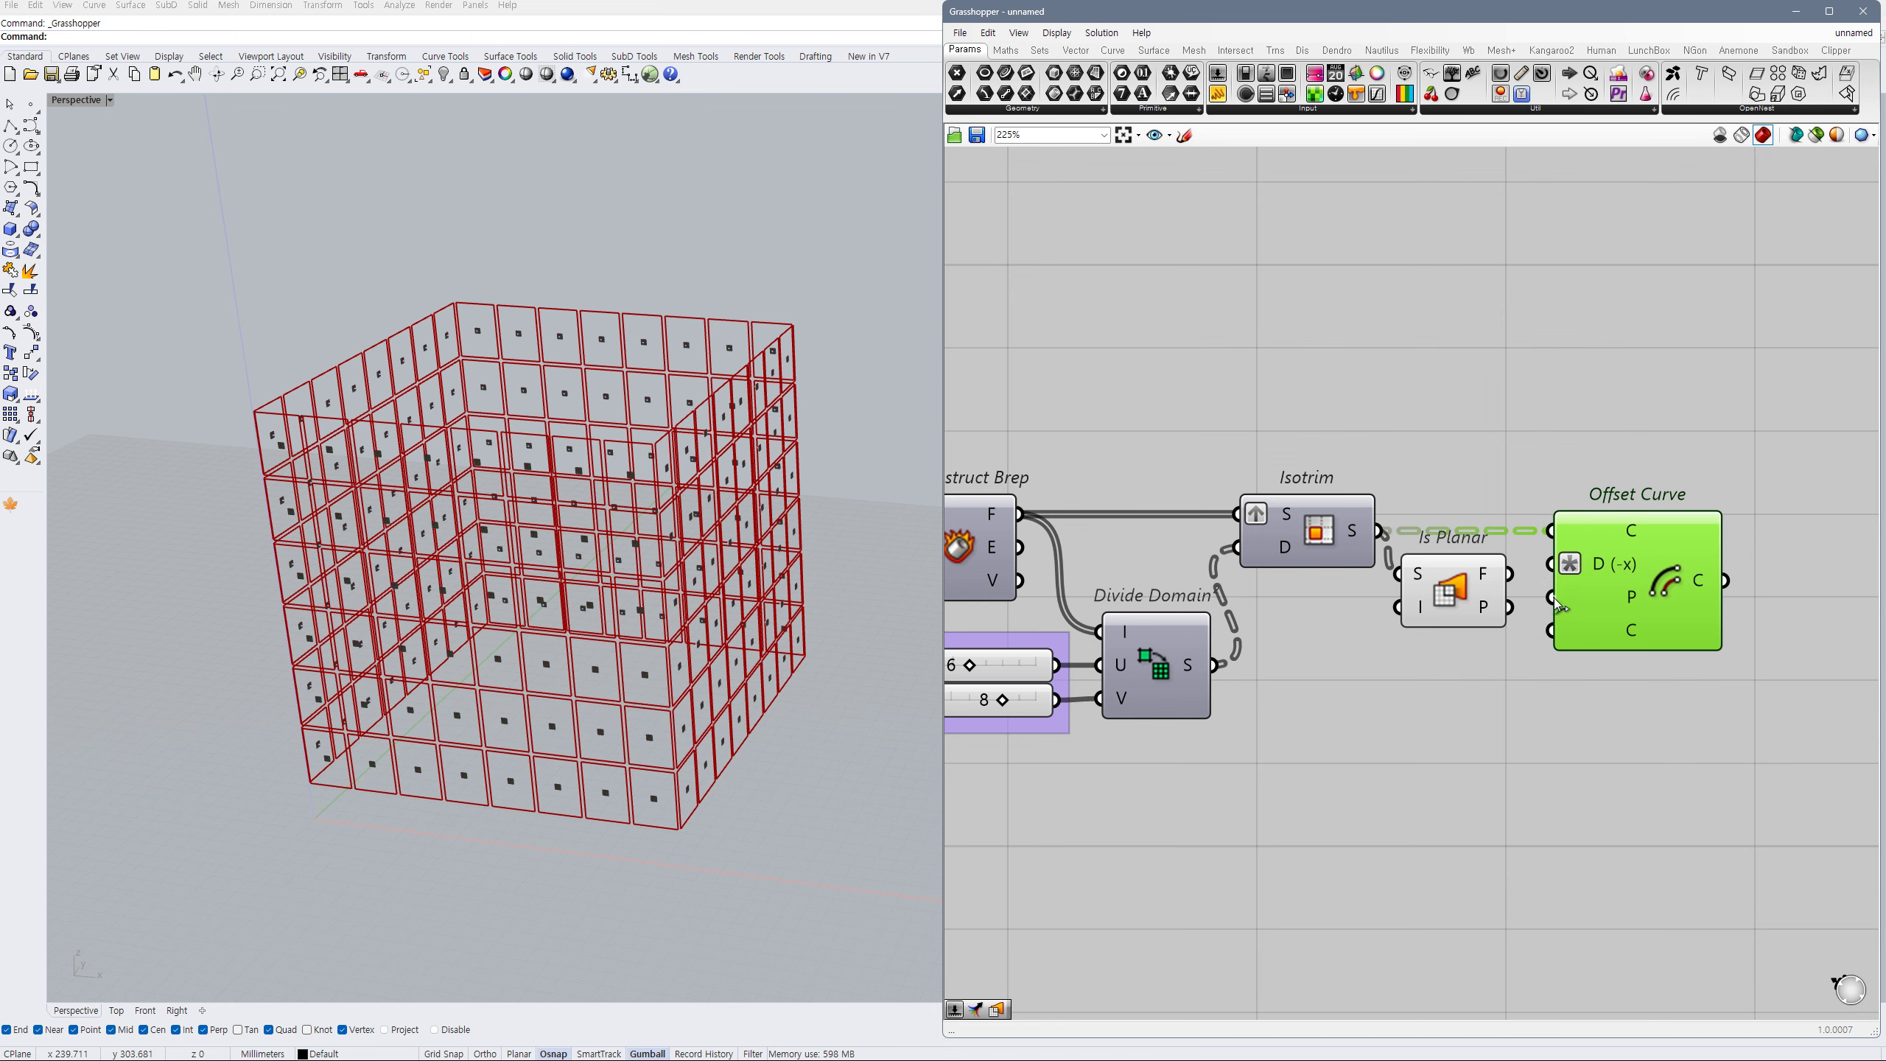
# - Connect the plane output of Is Planar to the plane input of Offset Curve
pyautogui.moveTo(1553, 599); pyautogui.dragTo(1467, 603)
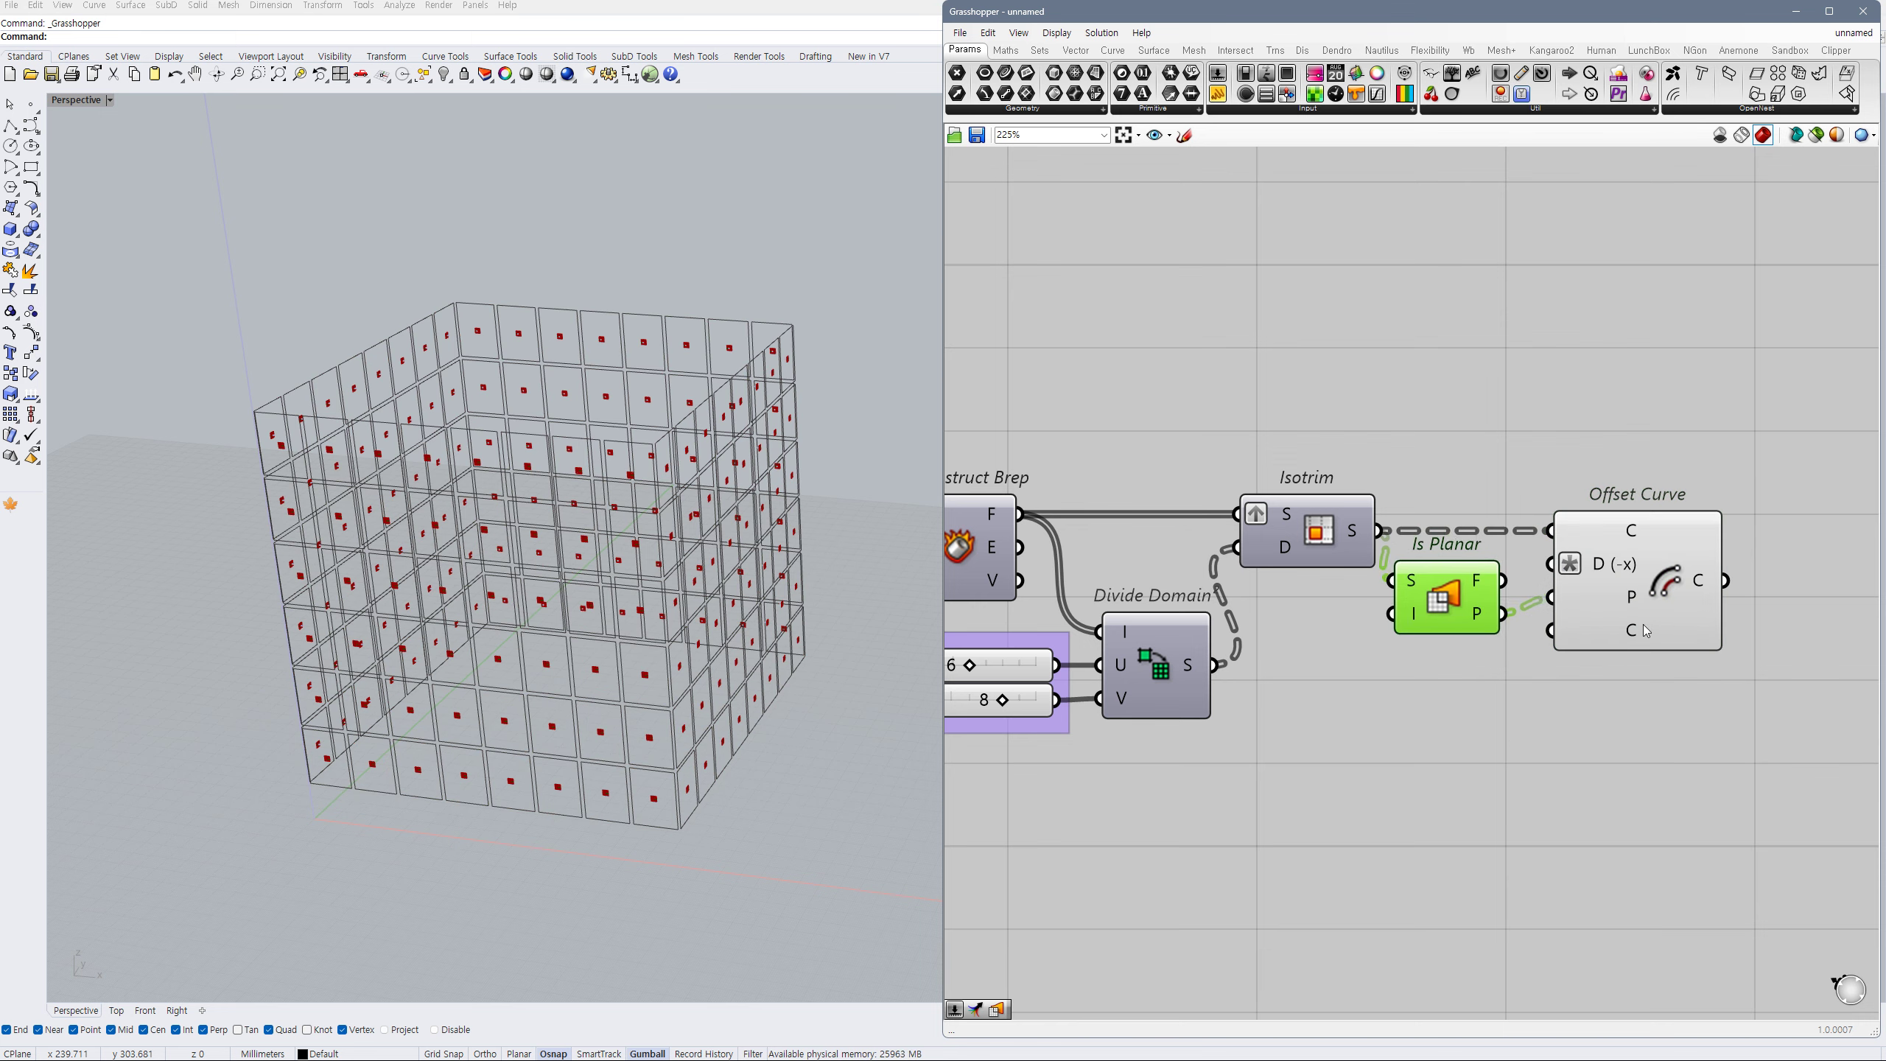
# - Hide the Is Planar preview and feed a new 0.30 number slider into the distance input of Offset Curve
pyautogui.moveTo(1645, 630); pyautogui.dragTo(1656, 630)
pyautogui.click(1453, 603)
pyautogui.doubleClick(1465, 681)
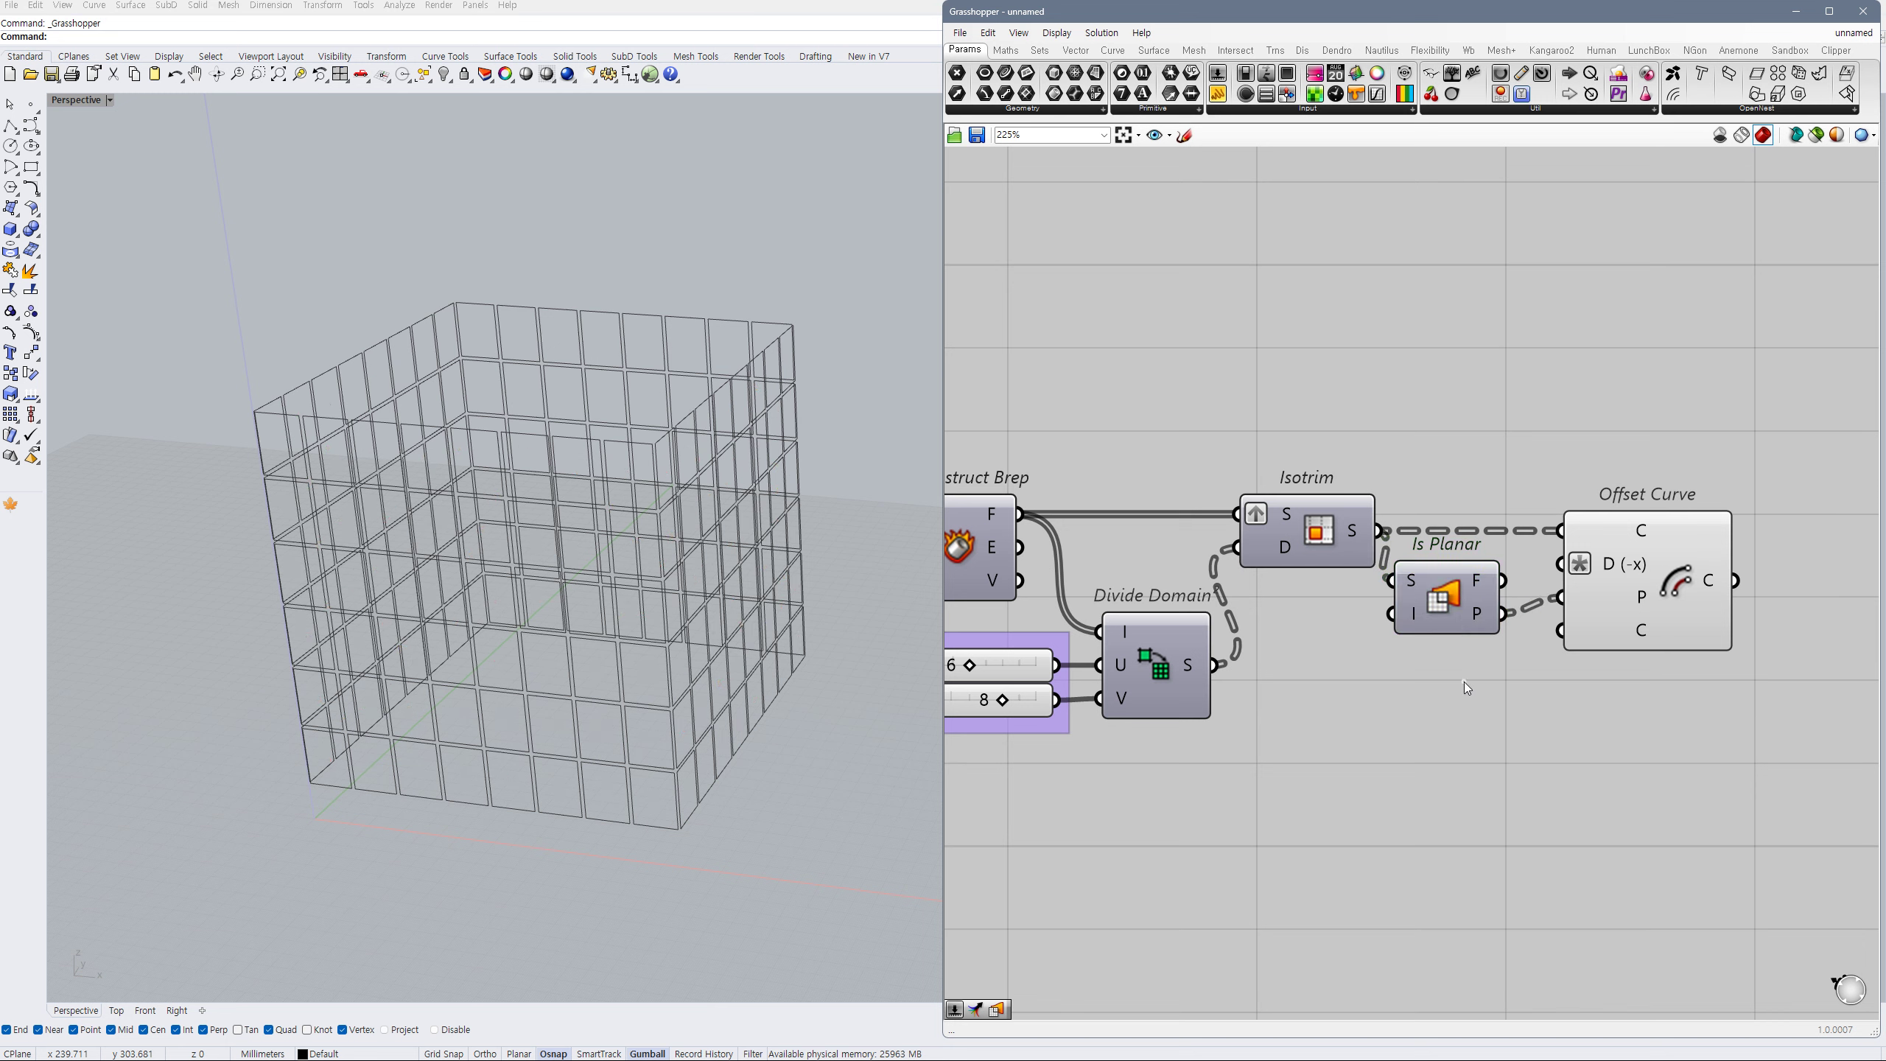
pyautogui.write('0')
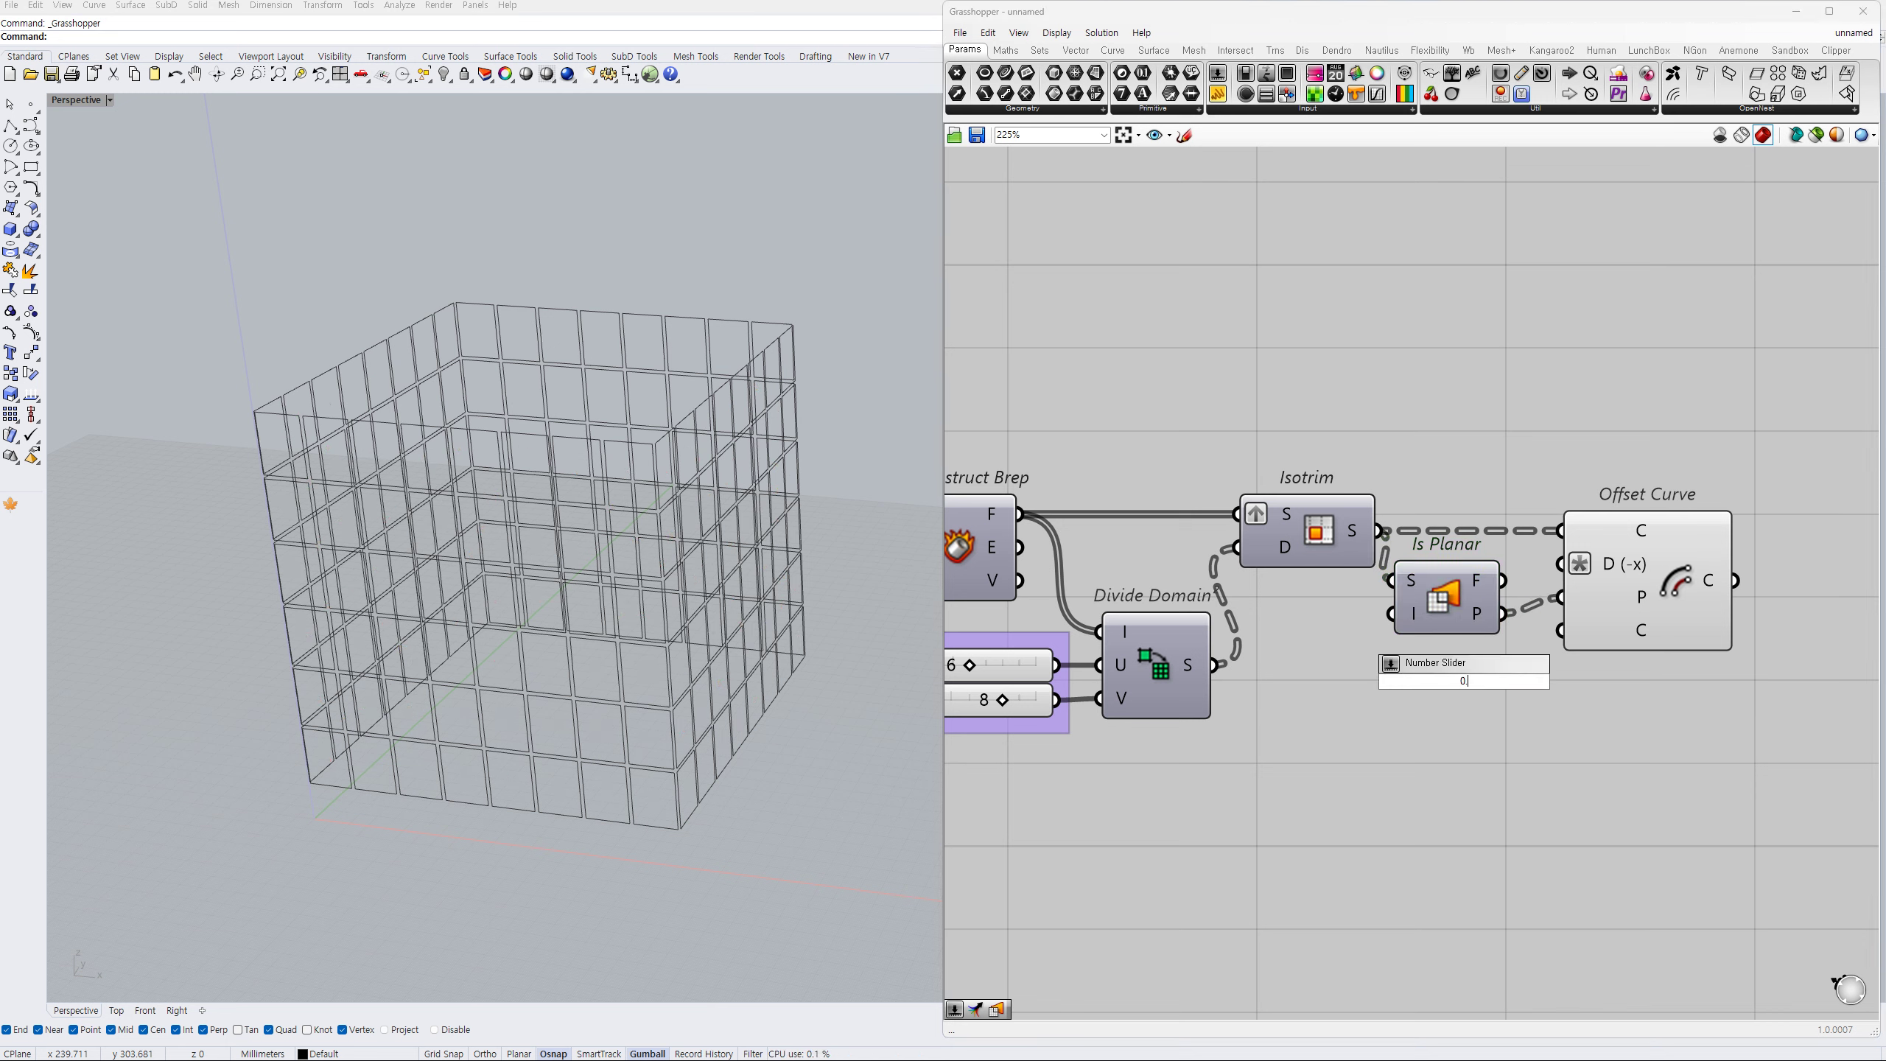
pyautogui.write('.3')
pyautogui.press('Return')
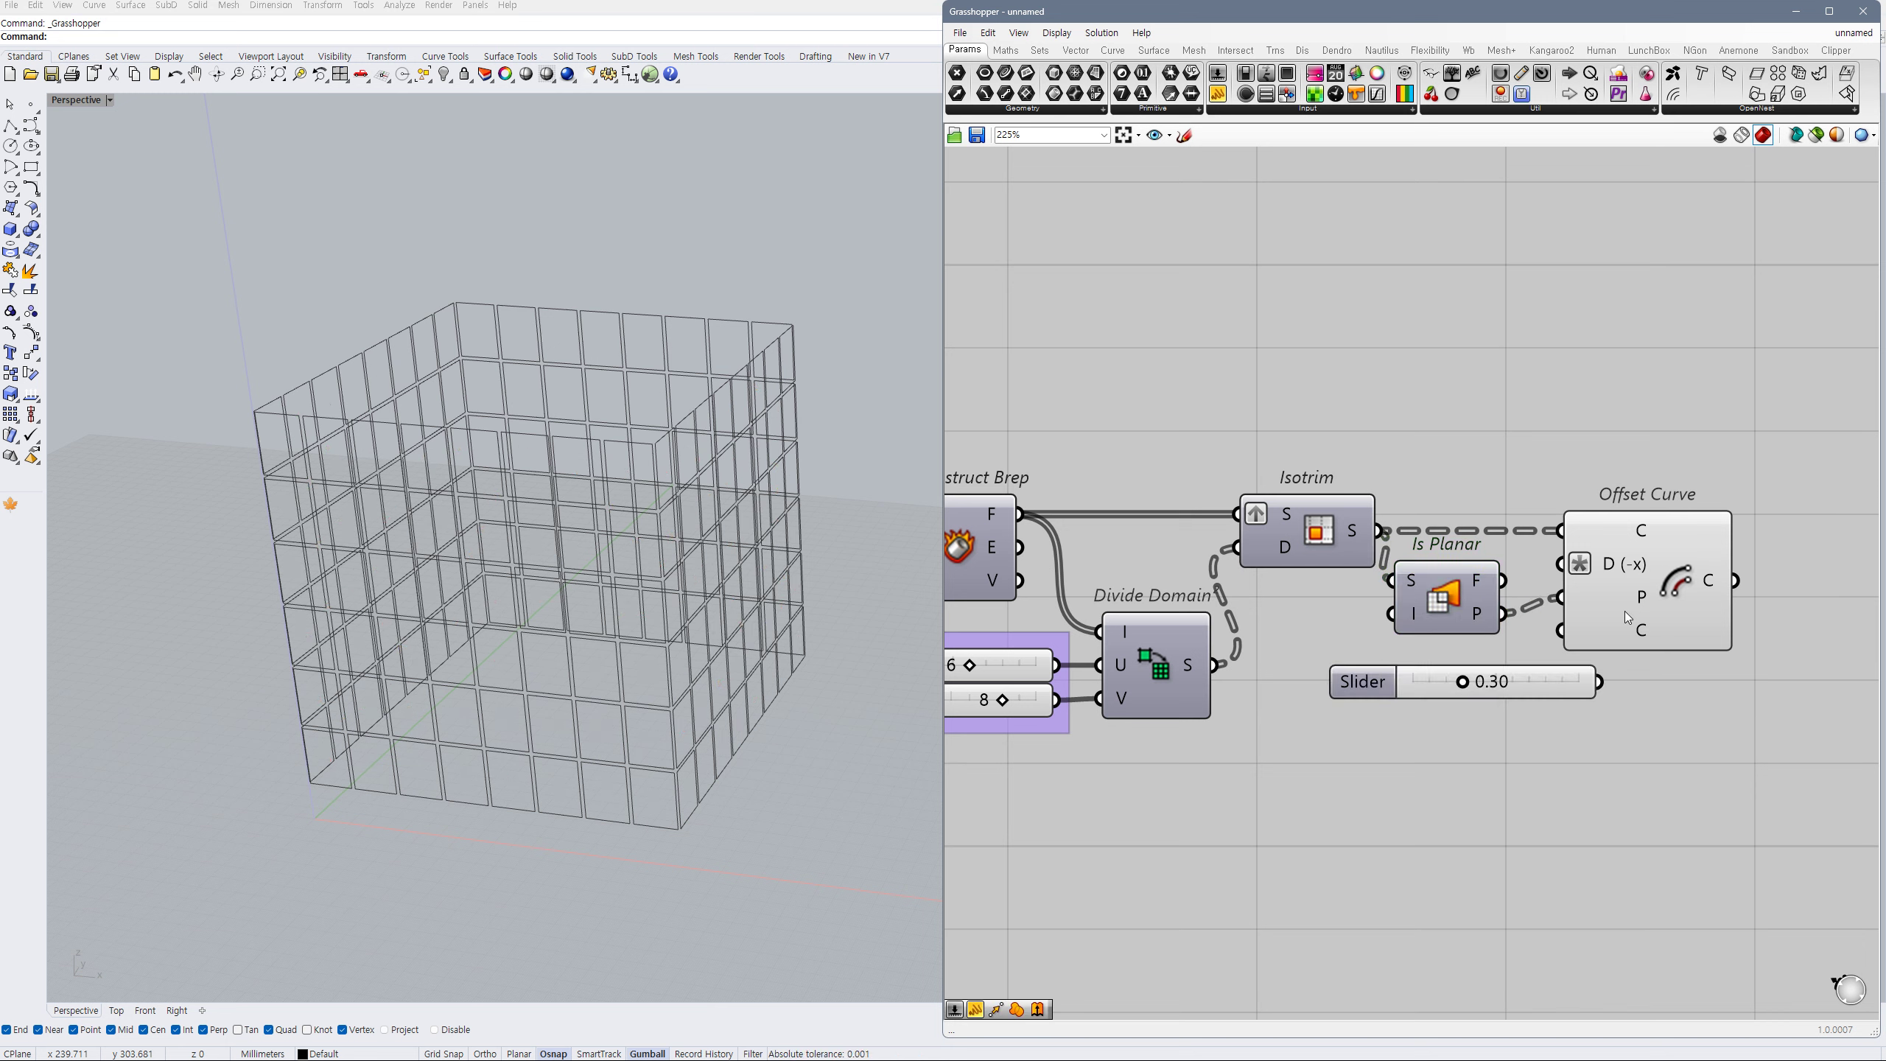
pyautogui.moveTo(1560, 564); pyautogui.dragTo(1471, 680)
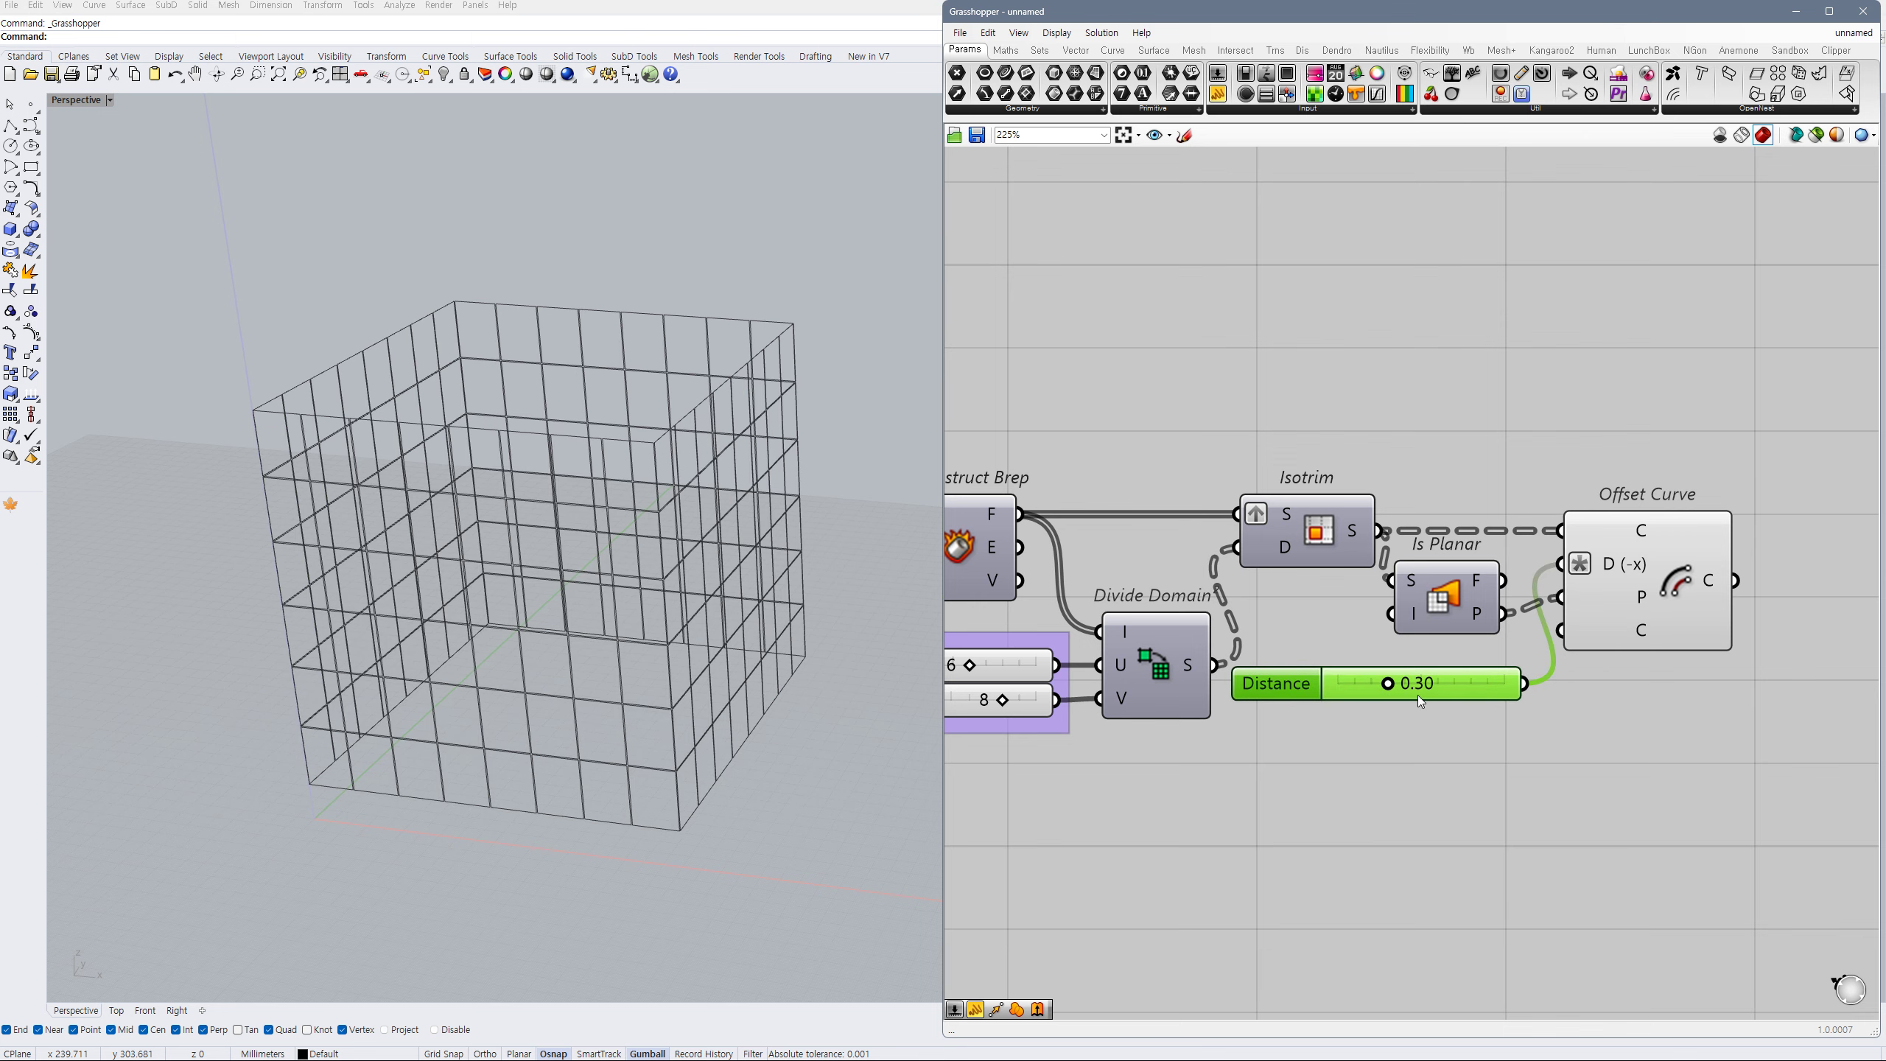
# - Set the offset Distance slider to 0.25
pyautogui.scroll(4, 715, 829)
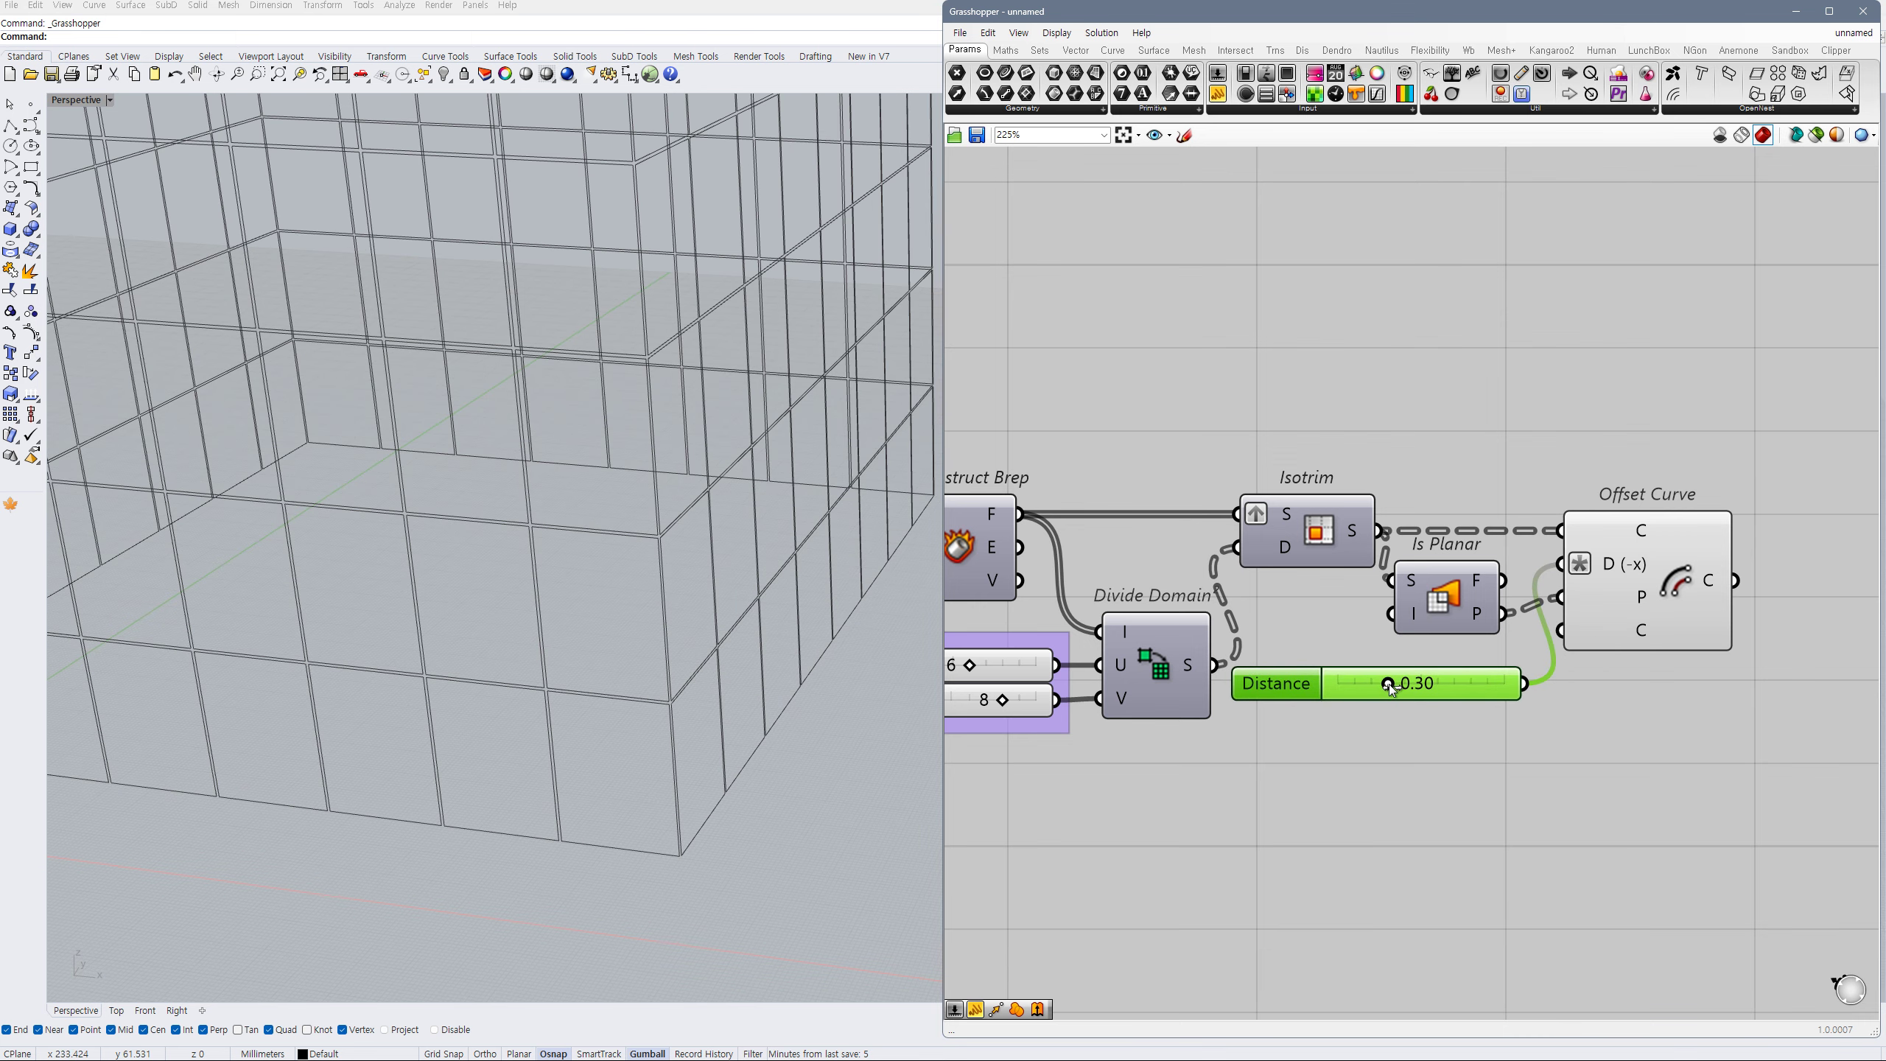
pyautogui.moveTo(1392, 689); pyautogui.dragTo(1379, 691)
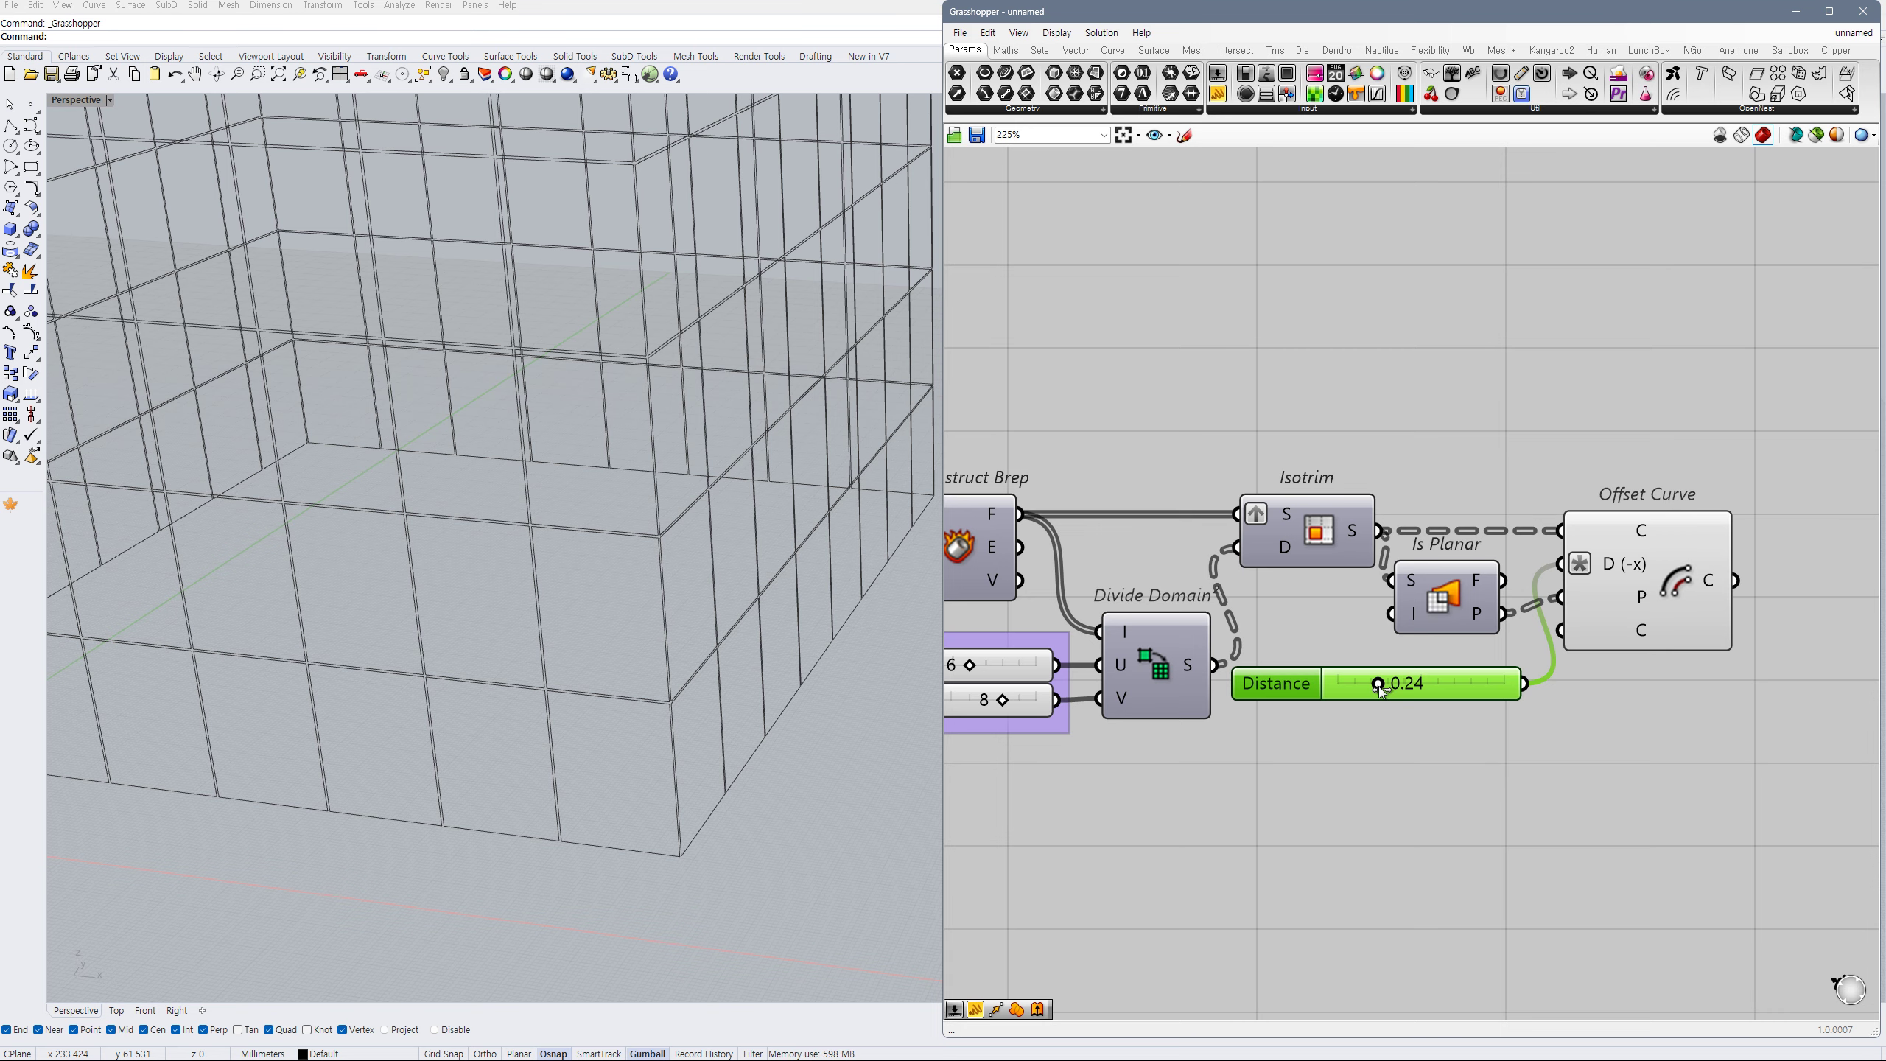
pyautogui.scroll(-10, 842, 708)
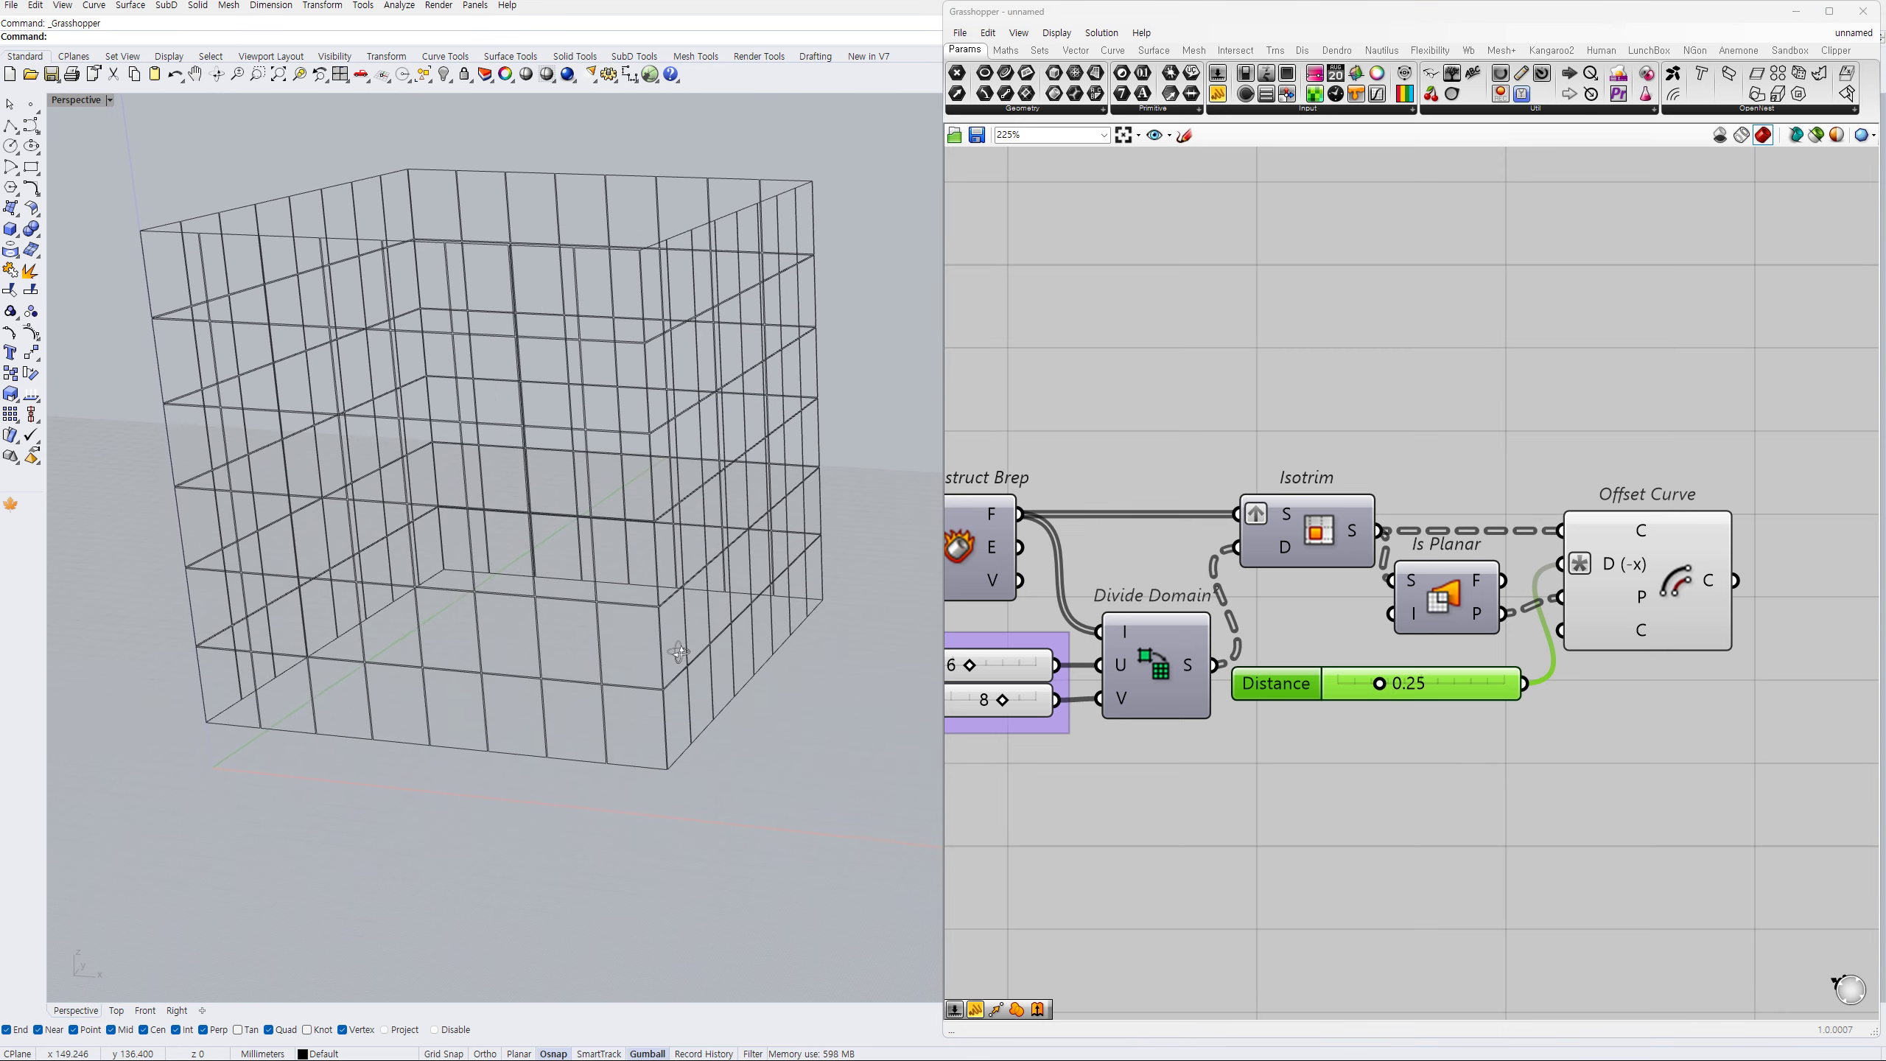
pyautogui.scroll(1, 722, 699)
pyautogui.scroll(-2, 1036, 707)
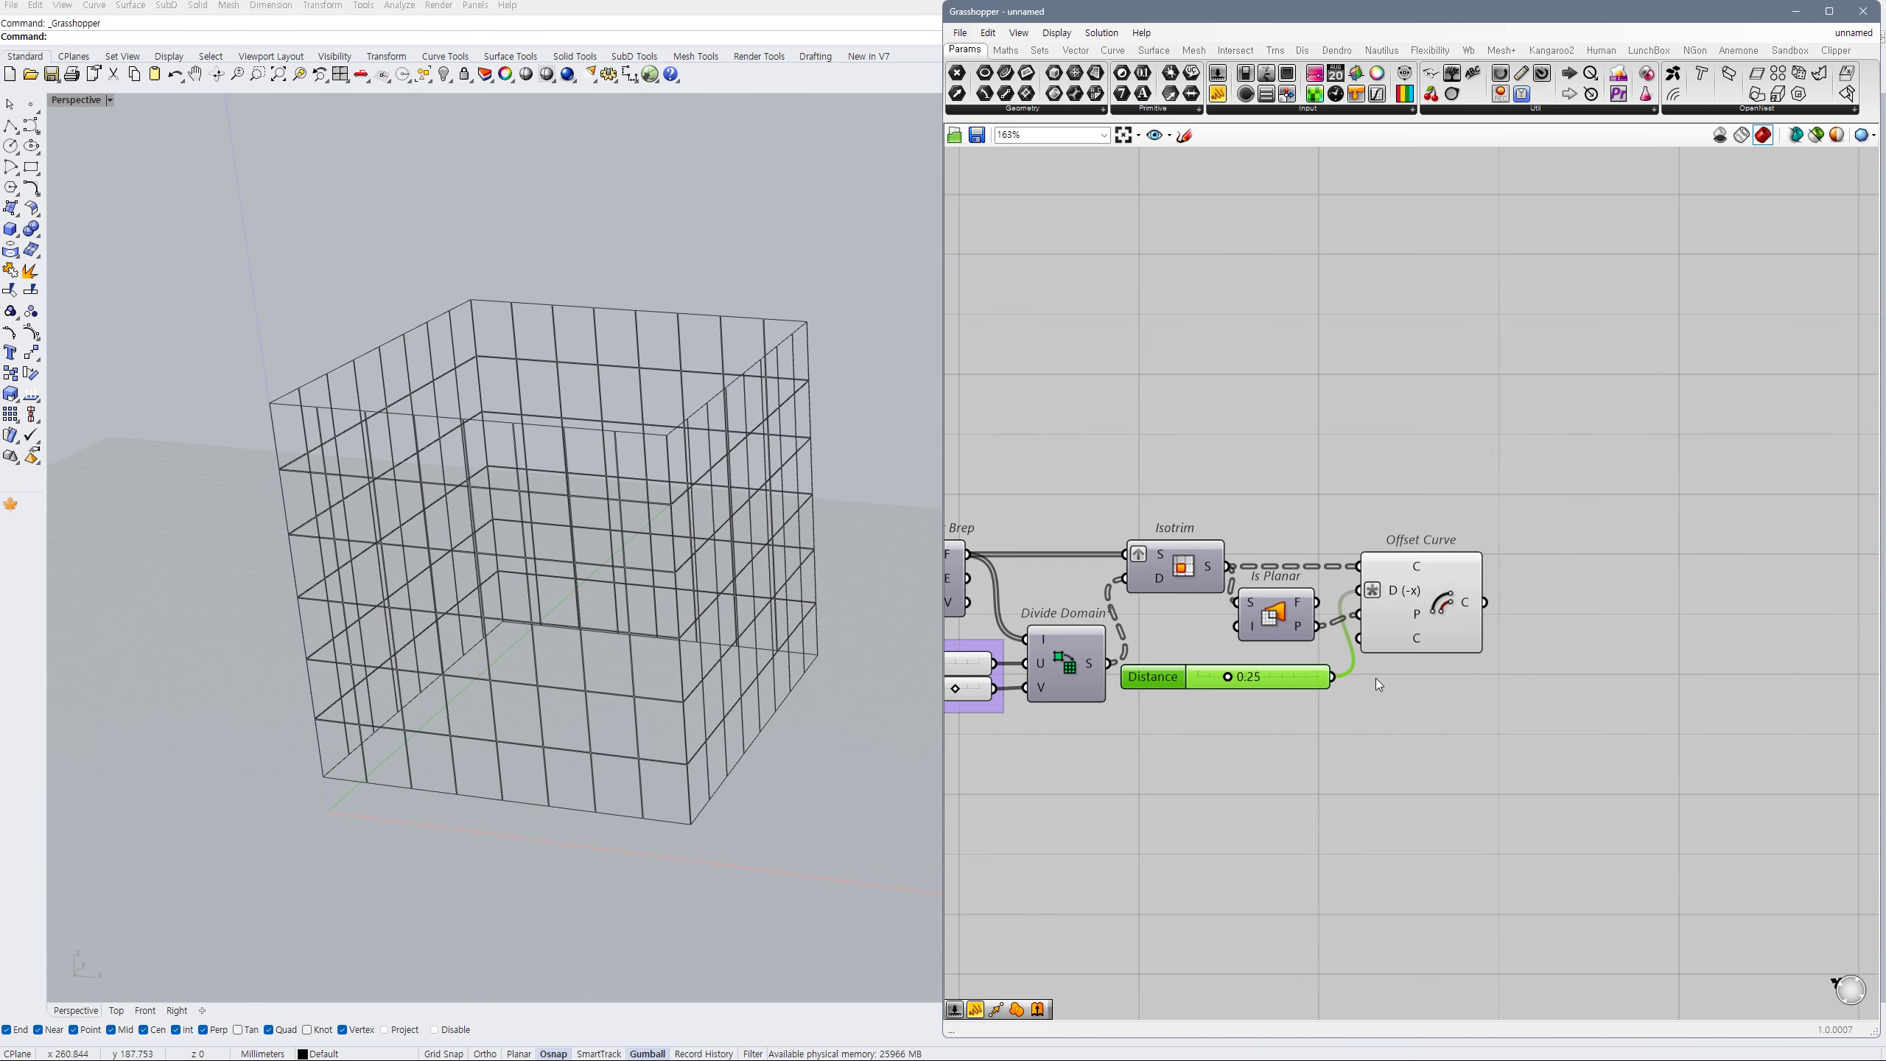
# - Simplify the curve output of the Offset Curve component
pyautogui.doubleClick(1556, 607)
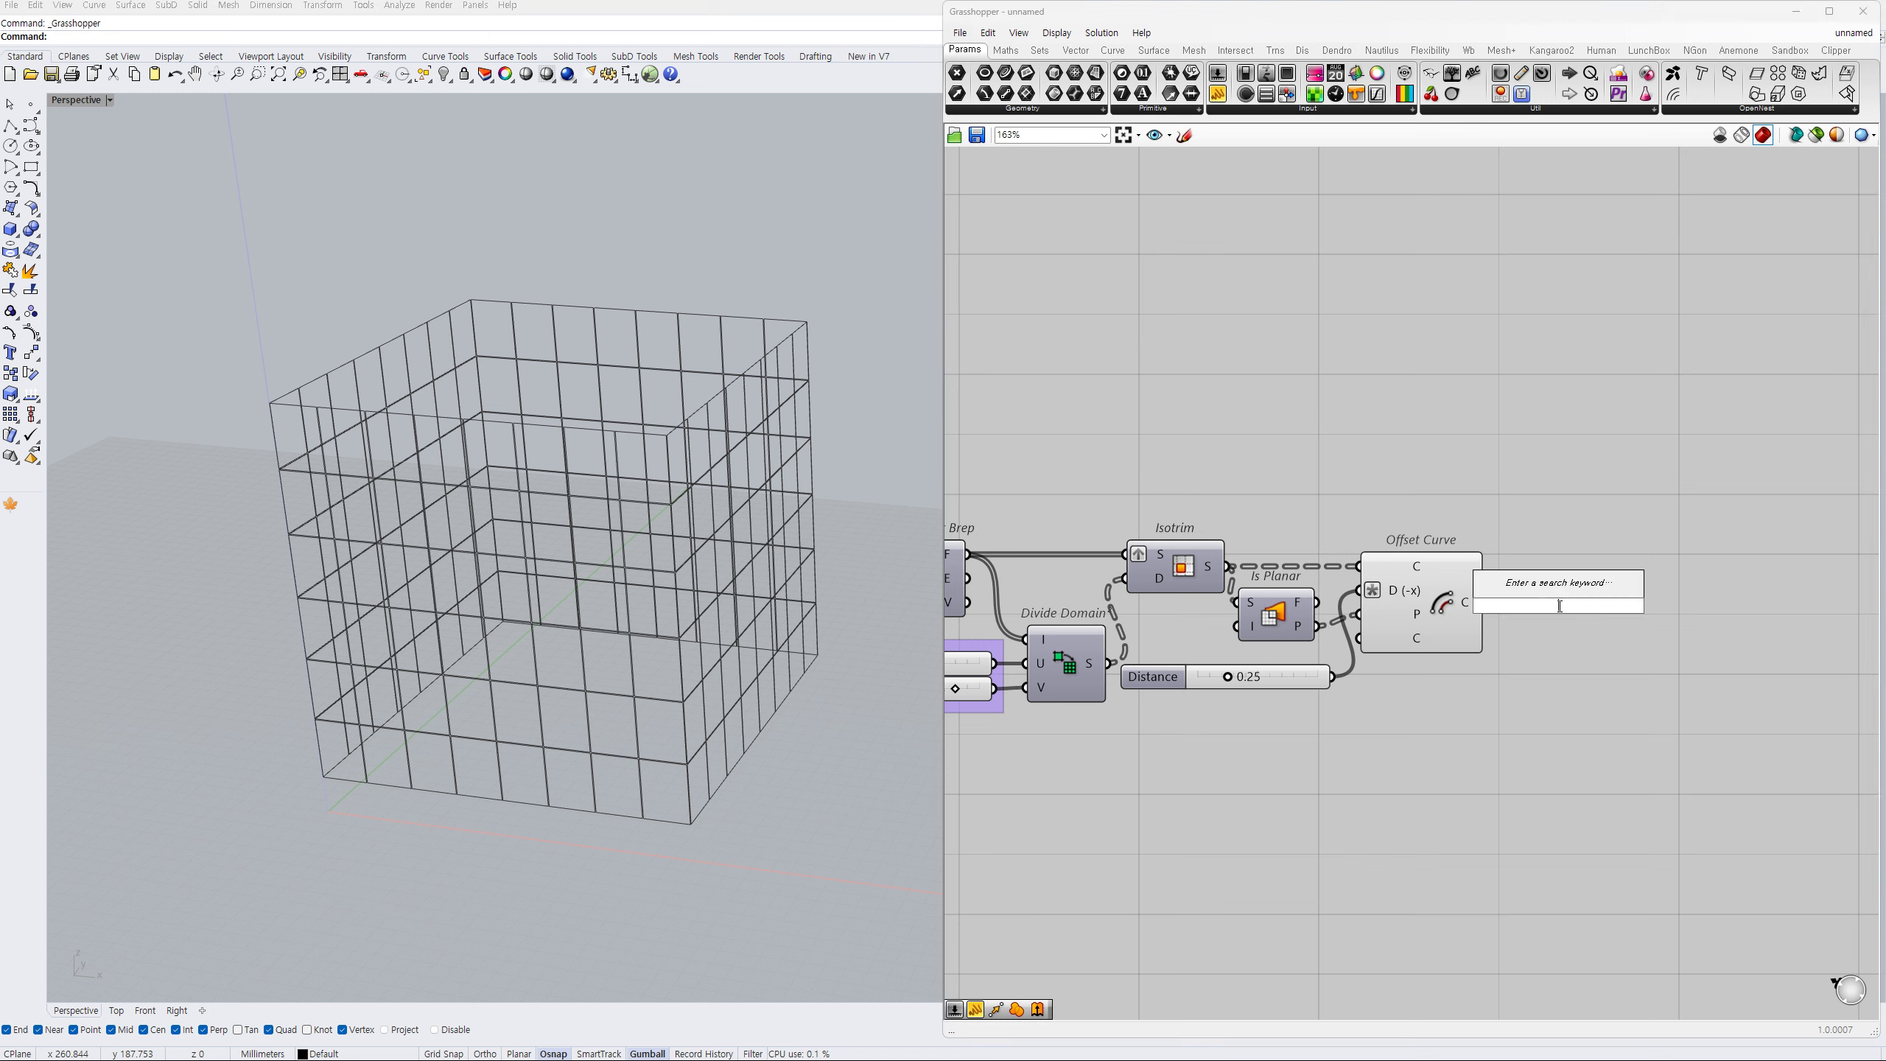
pyautogui.click(1531, 680)
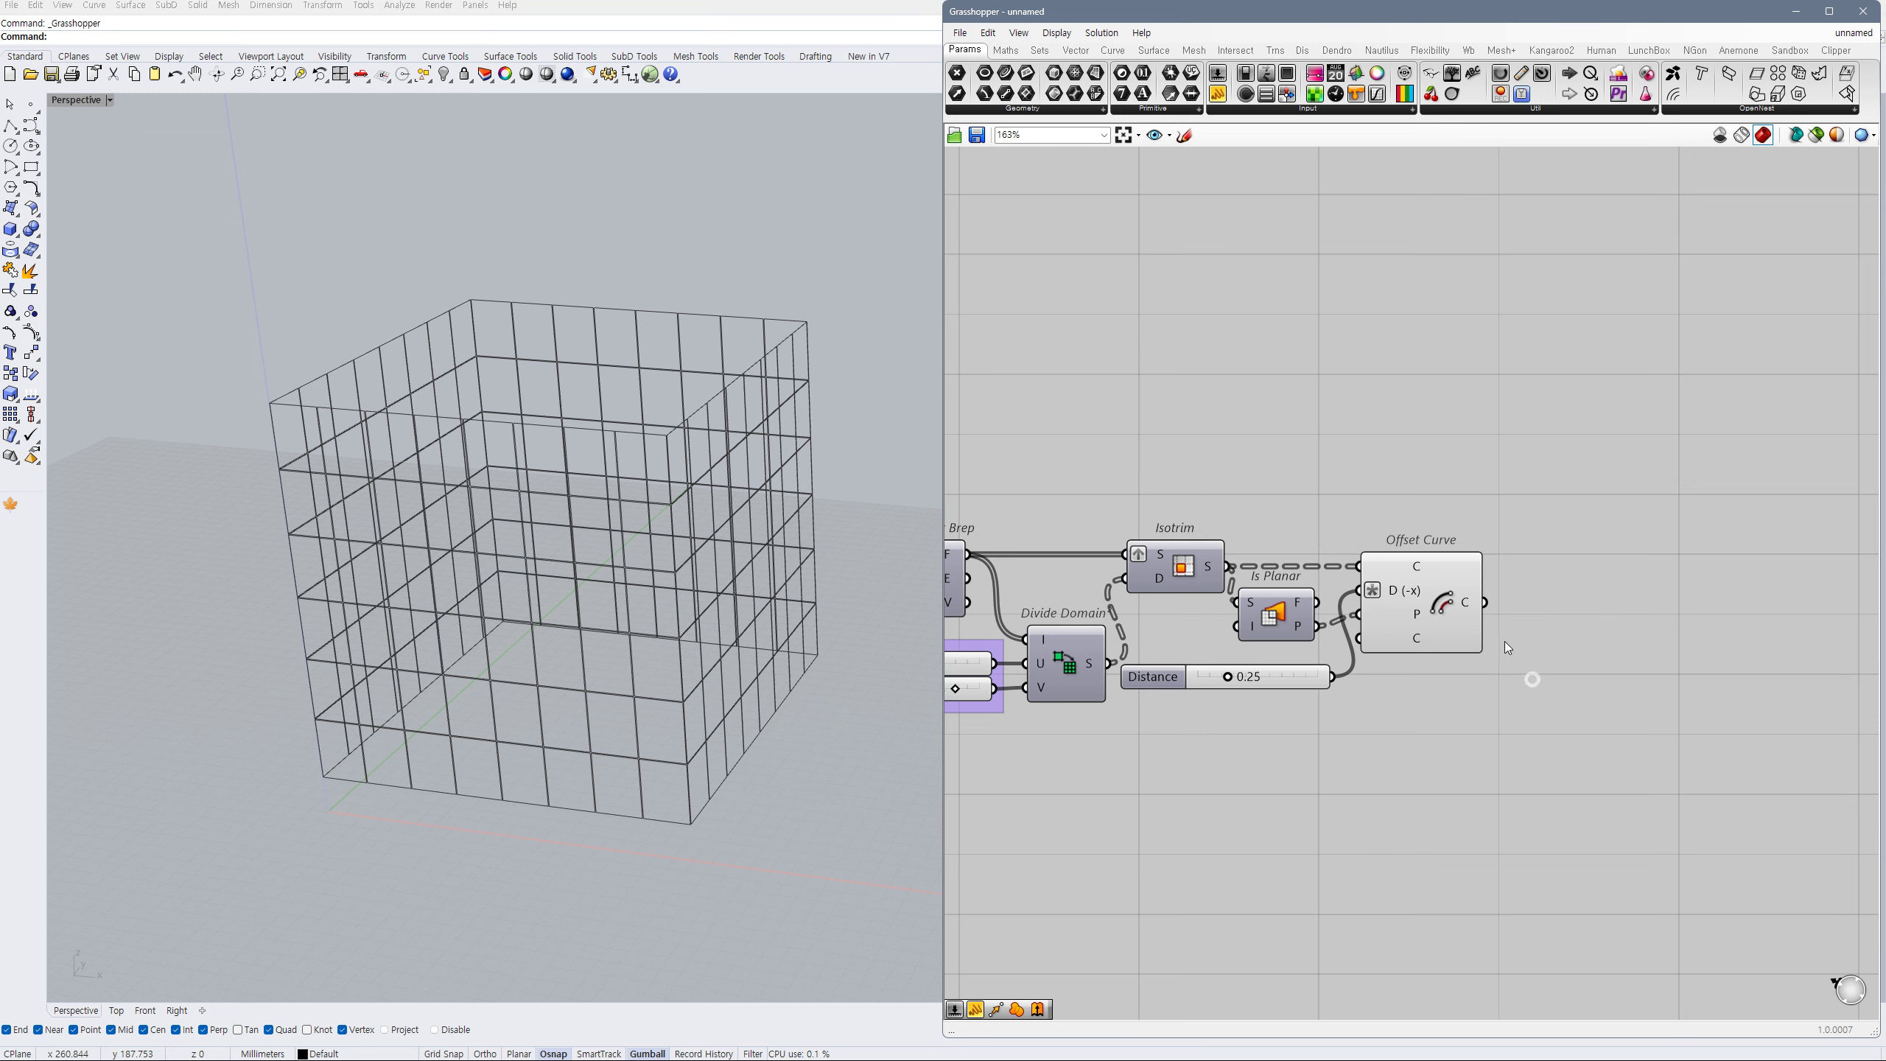
pyautogui.rightClick(1468, 601)
pyautogui.click(1524, 698)
# - Add a Shift Paths component fed by the Offset Curve output and hide the Offset Curve preview
pyautogui.doubleClick(1583, 696)
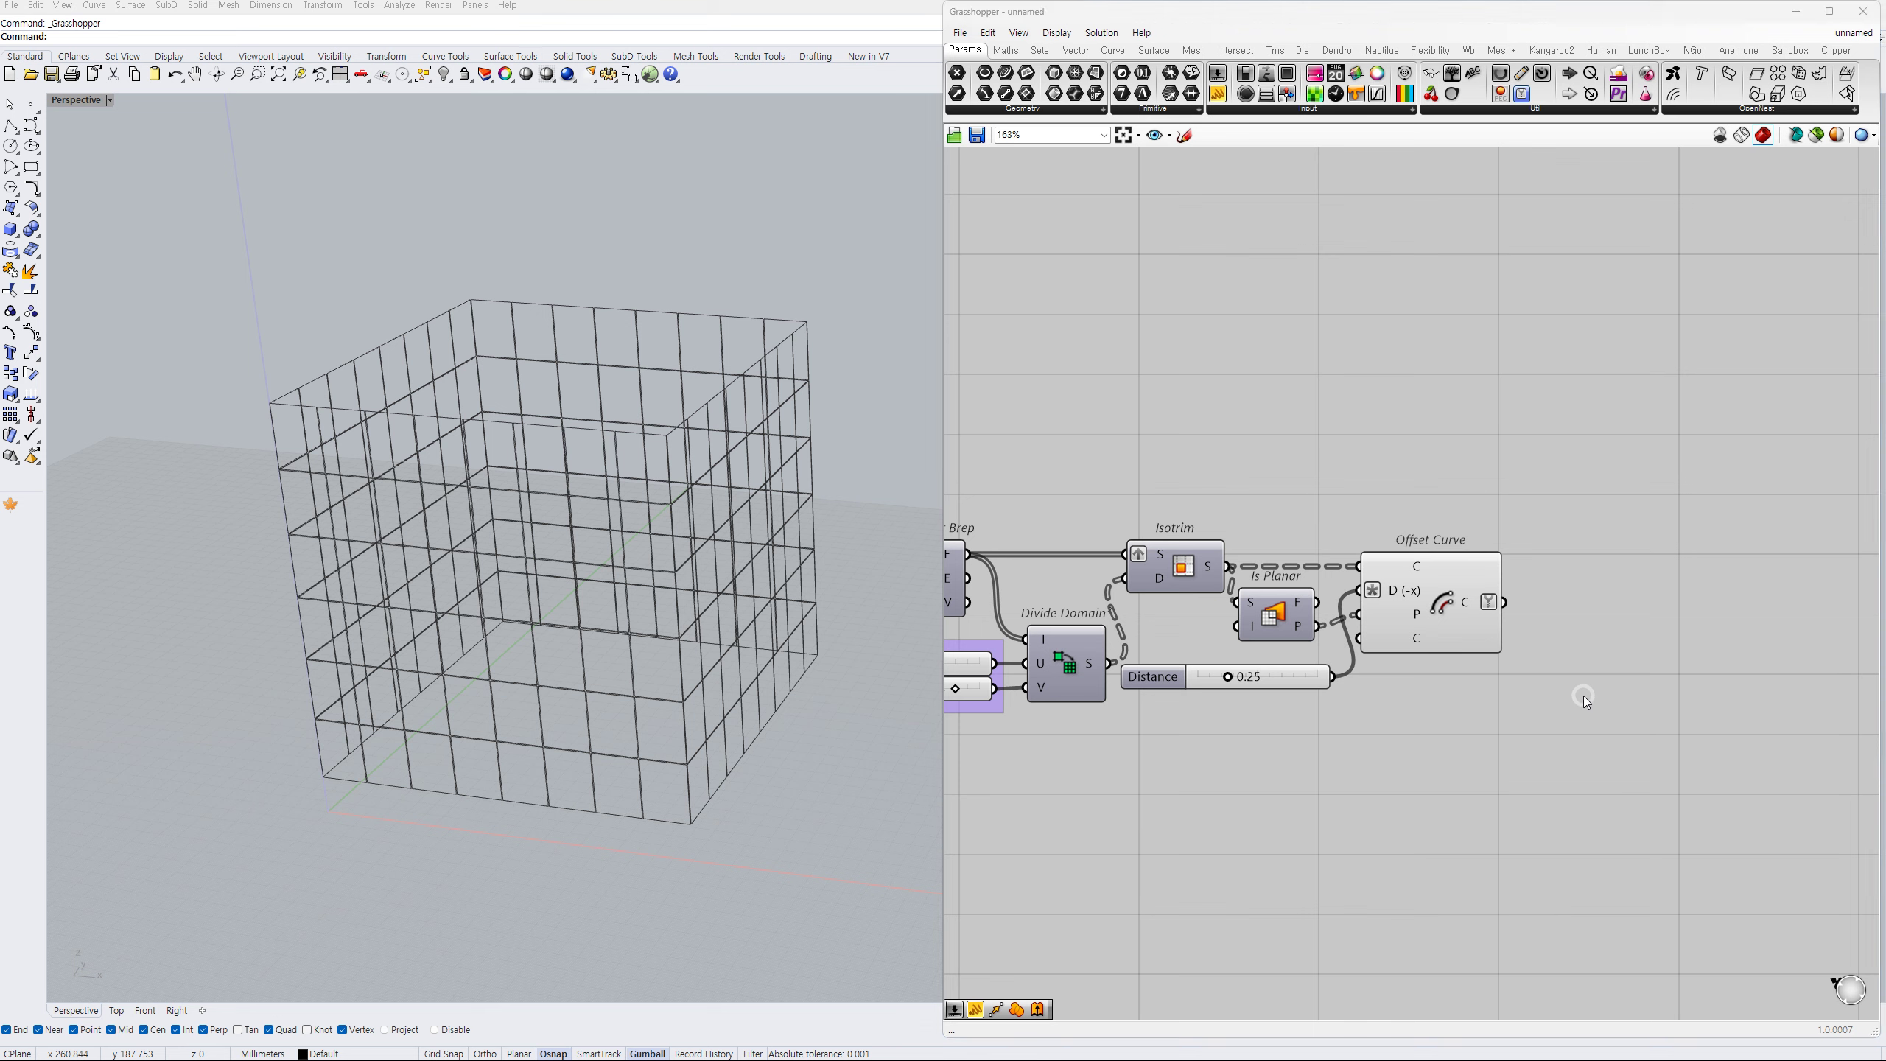
pyautogui.write('shift')
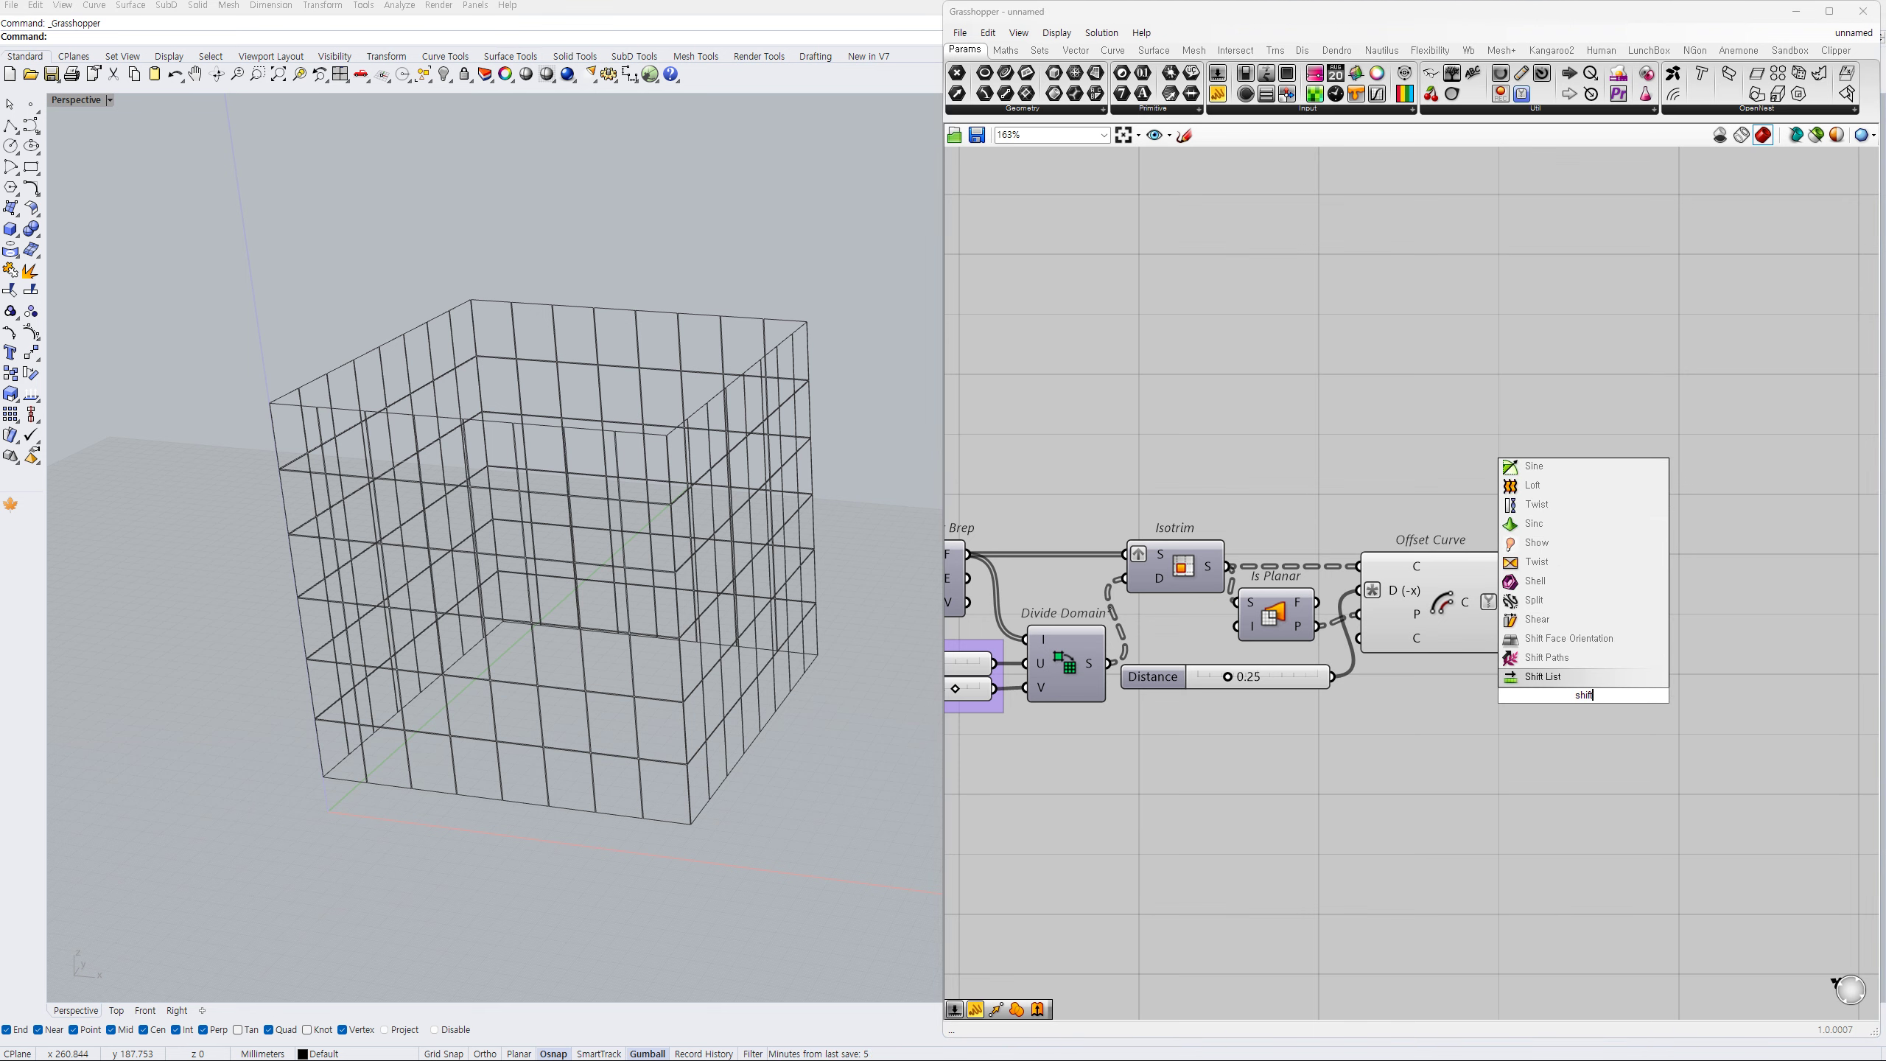
pyautogui.click(1541, 659)
pyautogui.moveTo(1506, 602); pyautogui.dragTo(1569, 686)
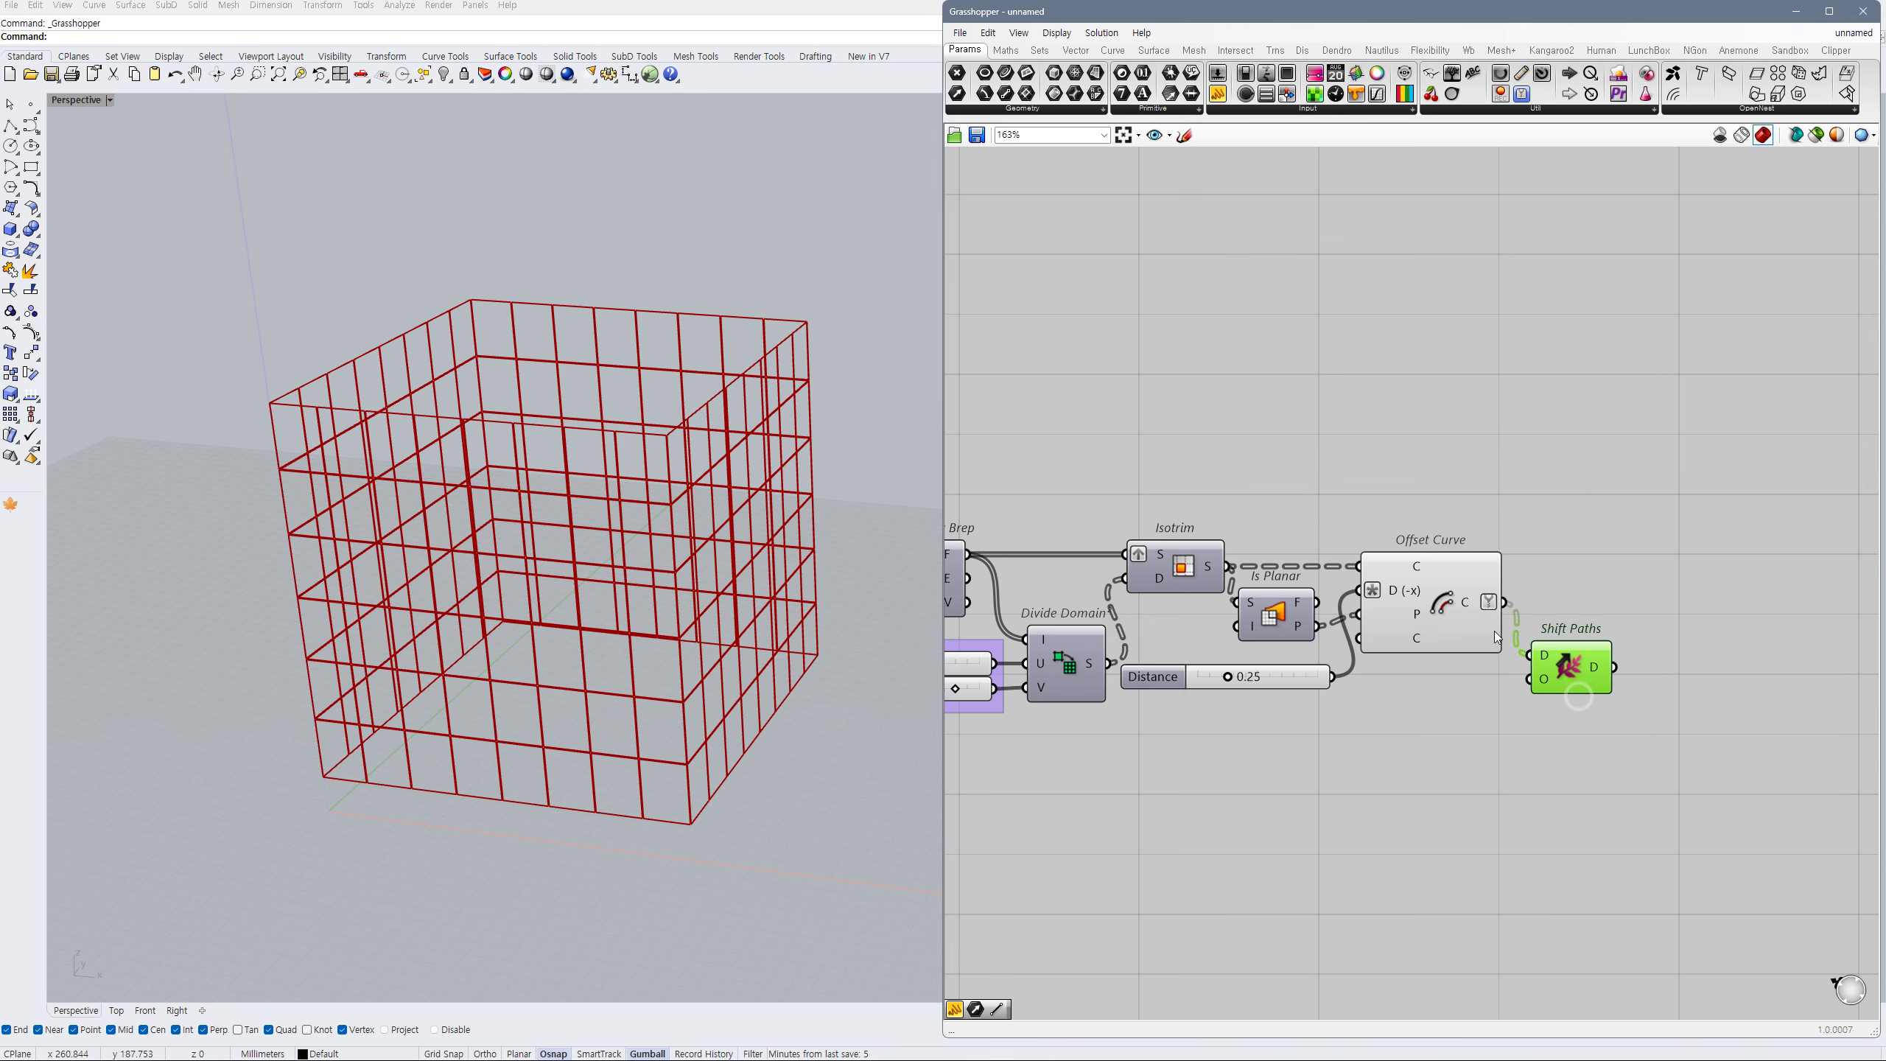
pyautogui.click(1479, 638)
pyautogui.hotkey('ctrl', 'q')
pyautogui.moveTo(1623, 715); pyautogui.dragTo(1545, 688, button='right')
pyautogui.click(1514, 631)
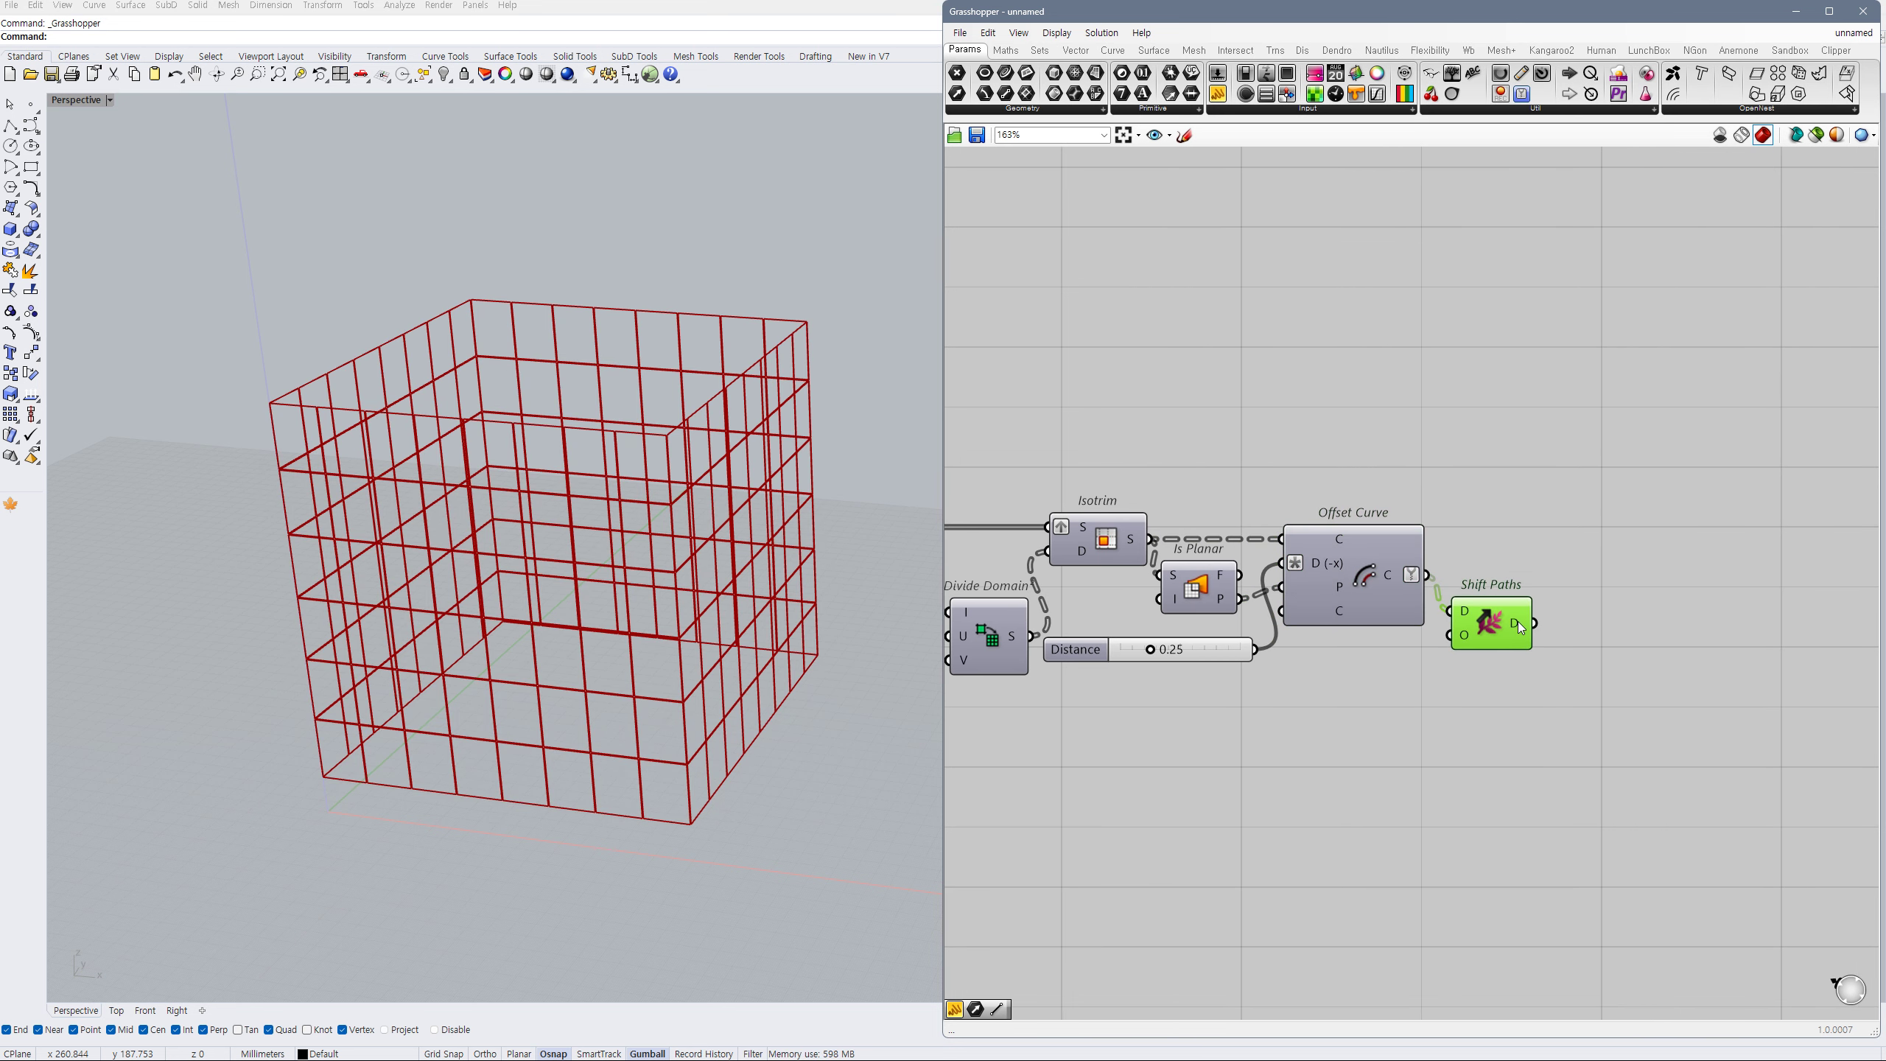
# - Add an Explode component fed by the Shift Paths output and hide the Shift Paths preview
pyautogui.scroll(-2, 1448, 628)
pyautogui.doubleClick(1405, 634)
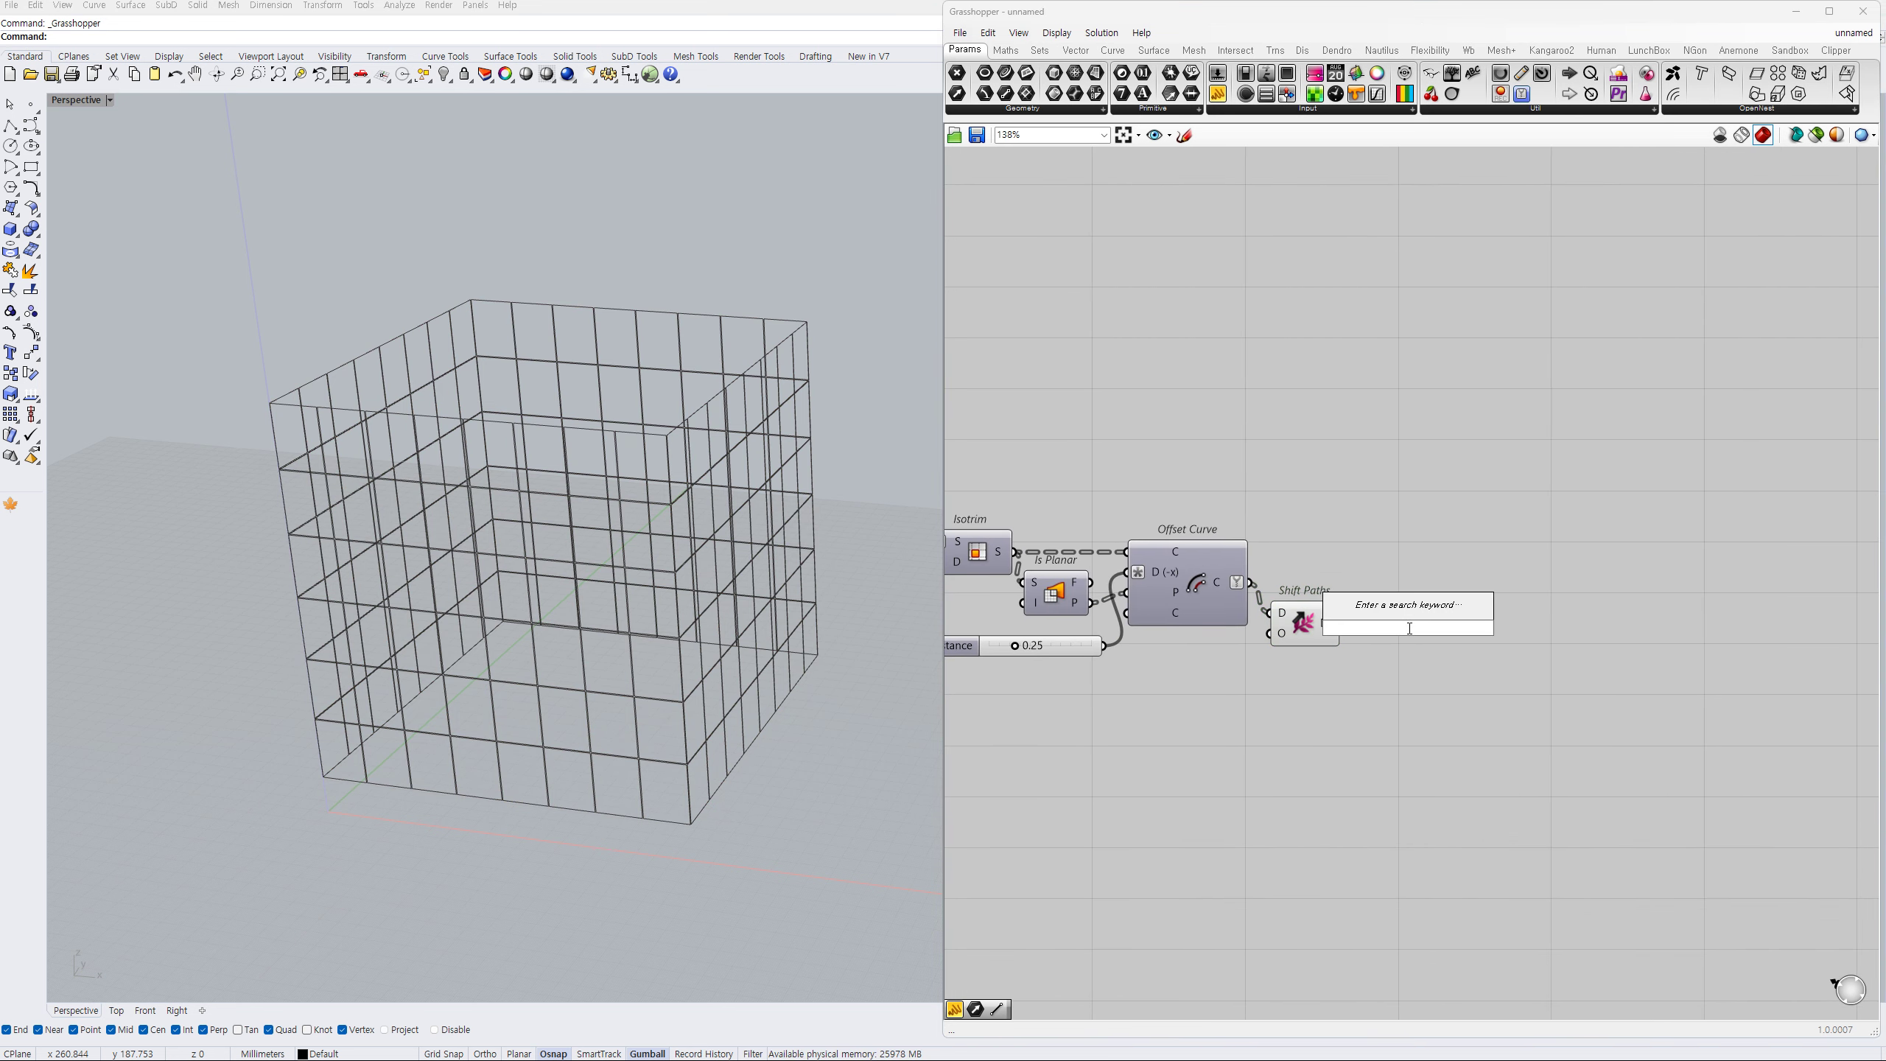
pyautogui.write('exp')
pyautogui.click(1374, 609)
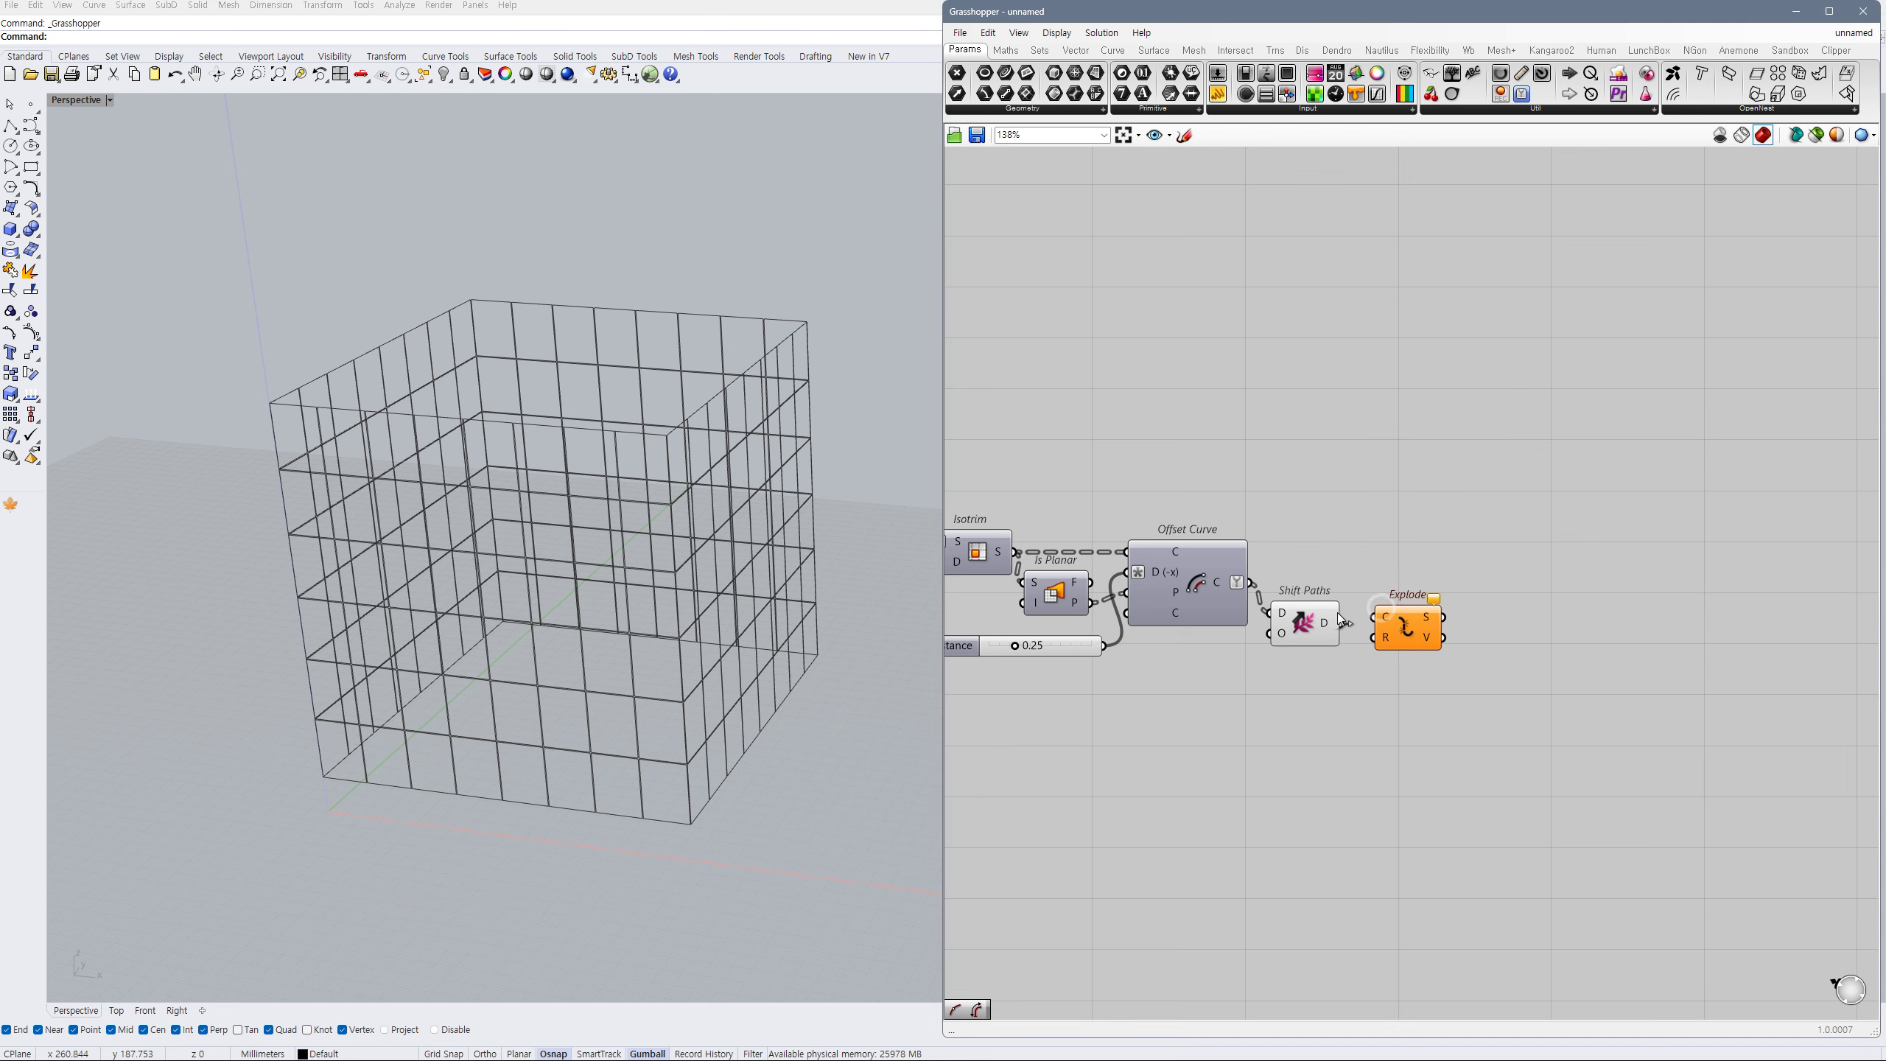
pyautogui.moveTo(1342, 623); pyautogui.dragTo(1400, 650)
pyautogui.click(1404, 638)
pyautogui.click(1413, 640)
pyautogui.click(1305, 651)
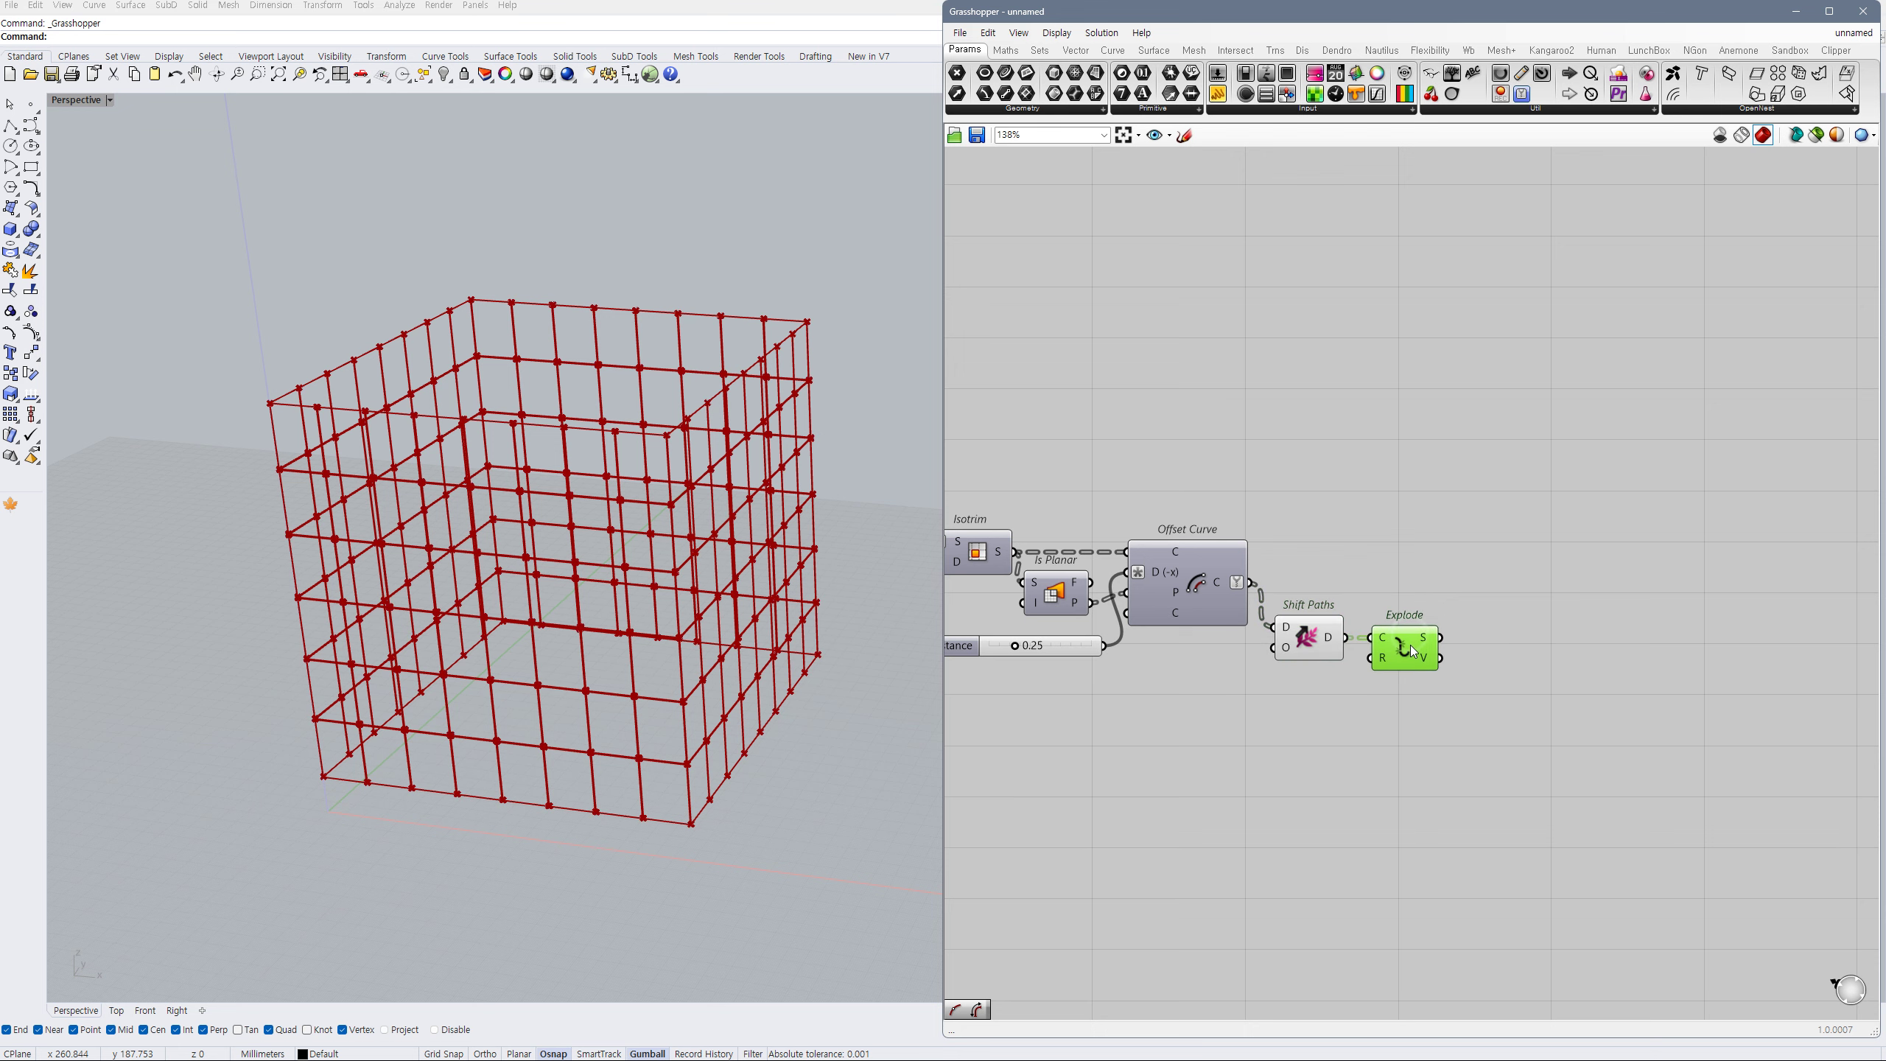
pyautogui.click(1336, 645)
pyautogui.doubleClick(1509, 652)
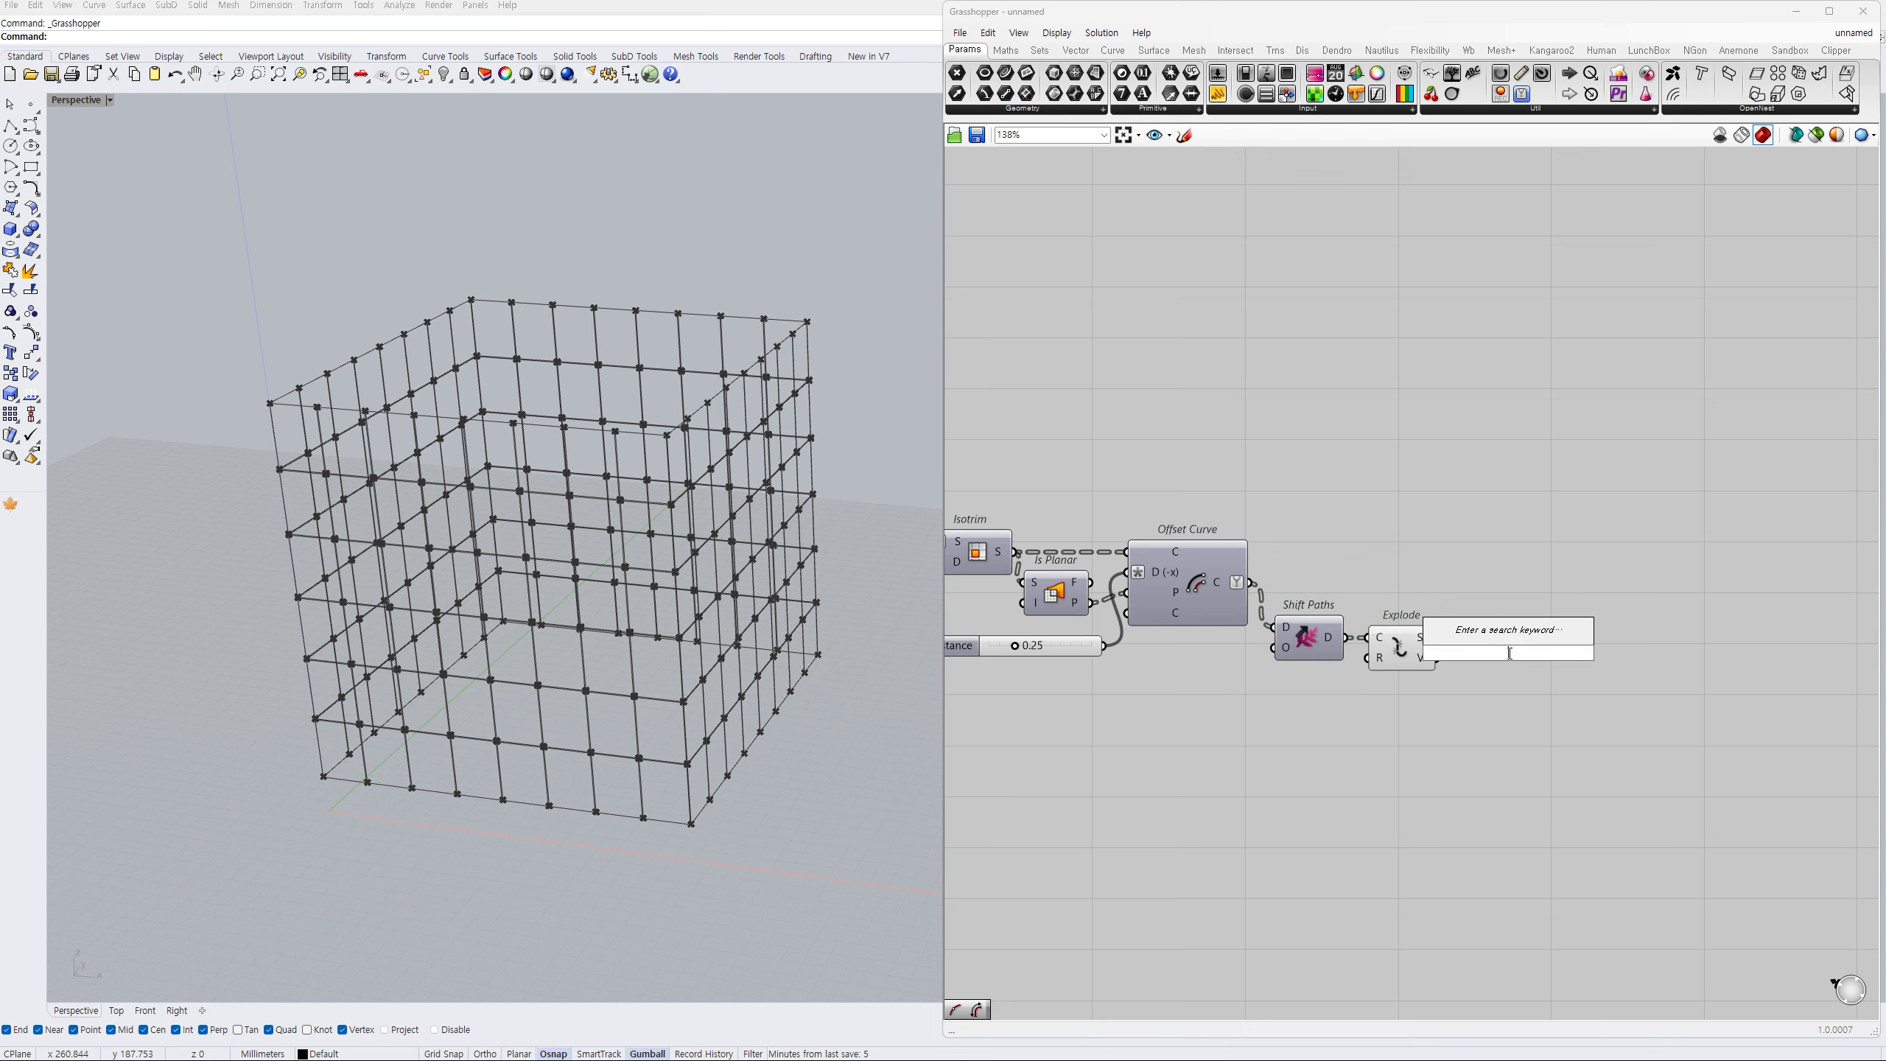
pyautogui.scroll(2, 1425, 660)
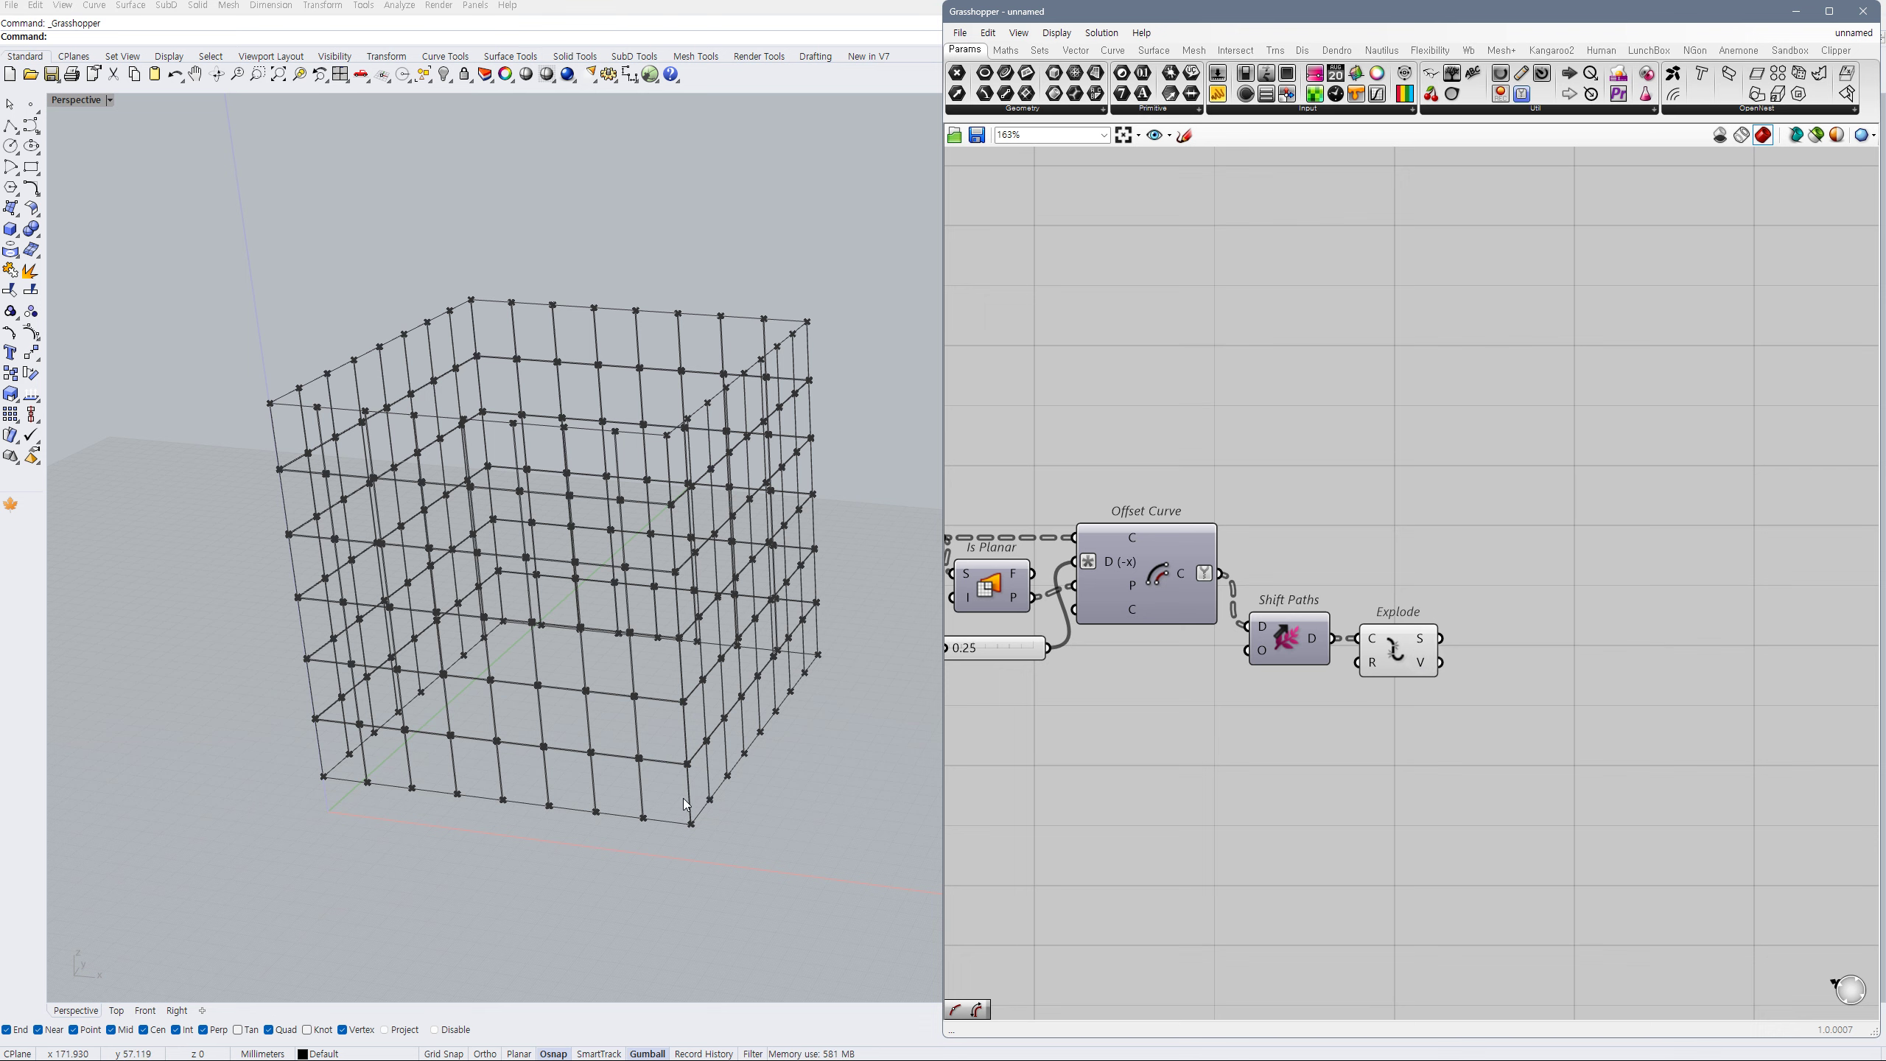
pyautogui.scroll(2, 655, 763)
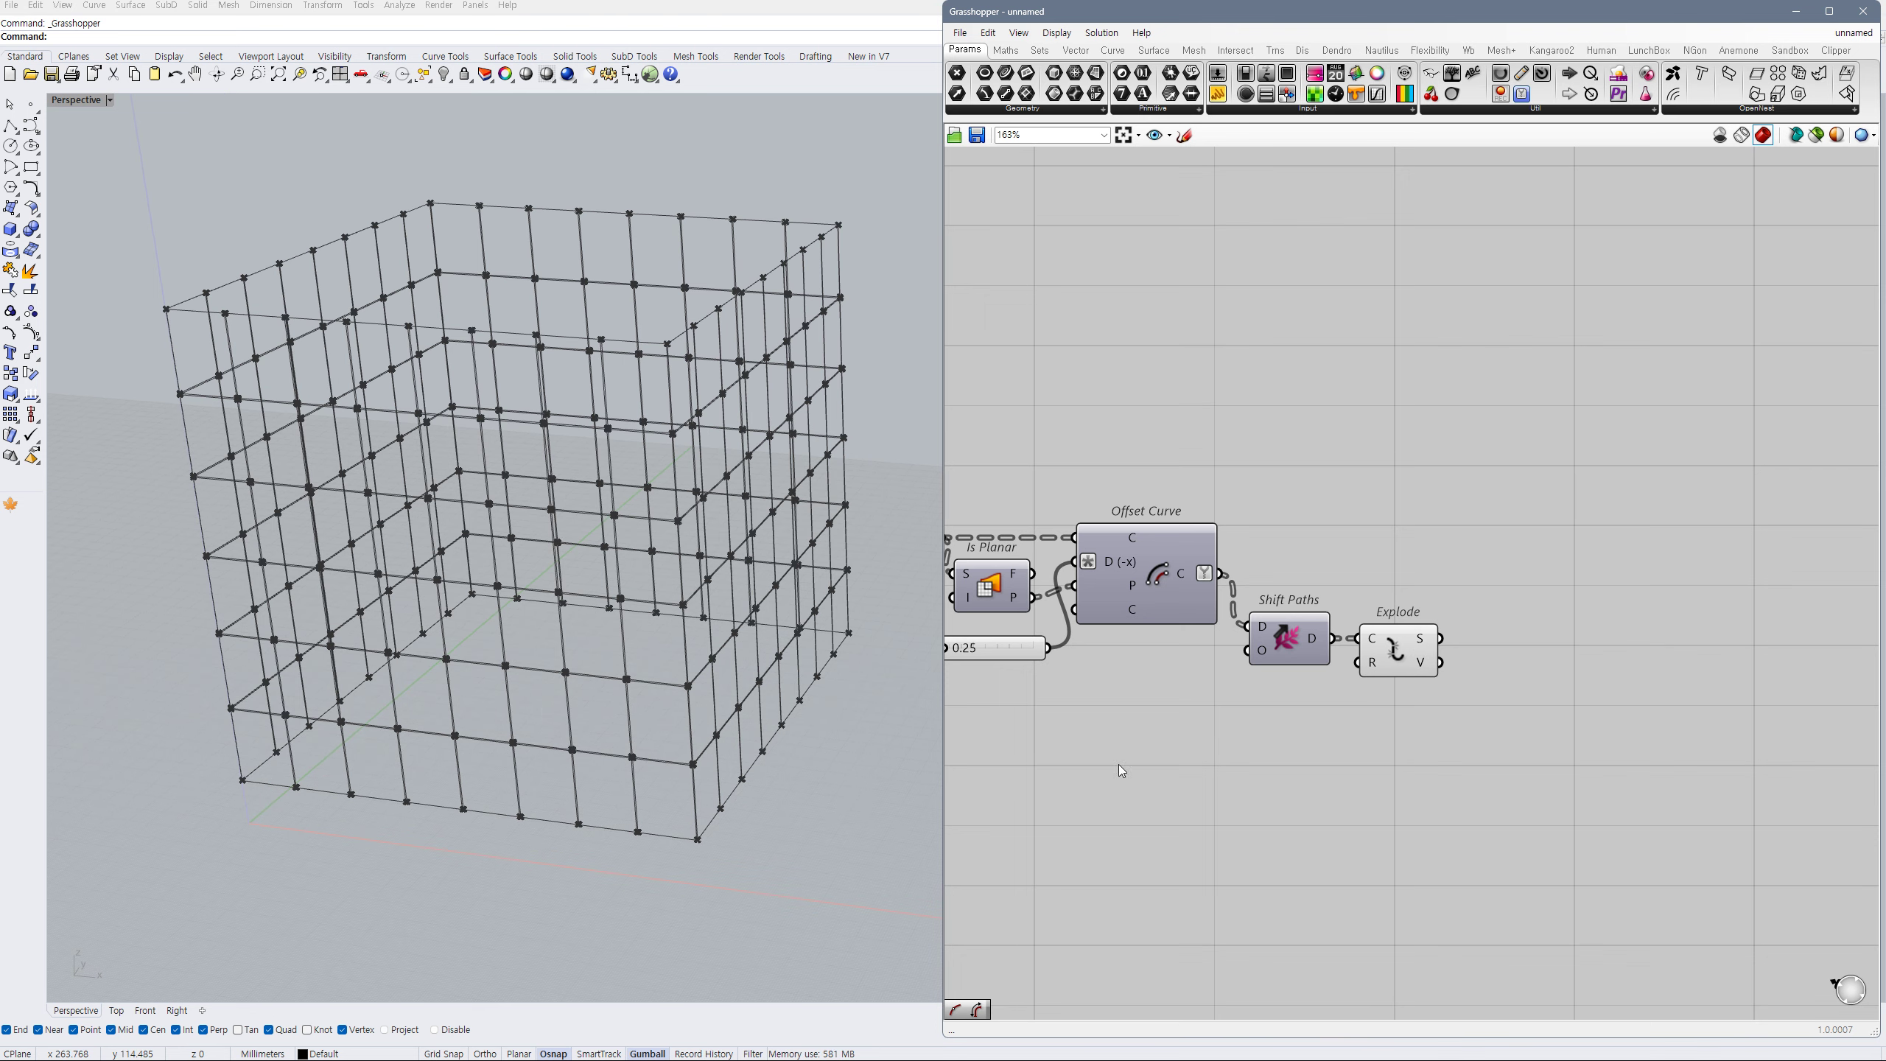
# - Add a Dot Product component and connect the Explode segments output to its A input
pyautogui.doubleClick(1501, 683)
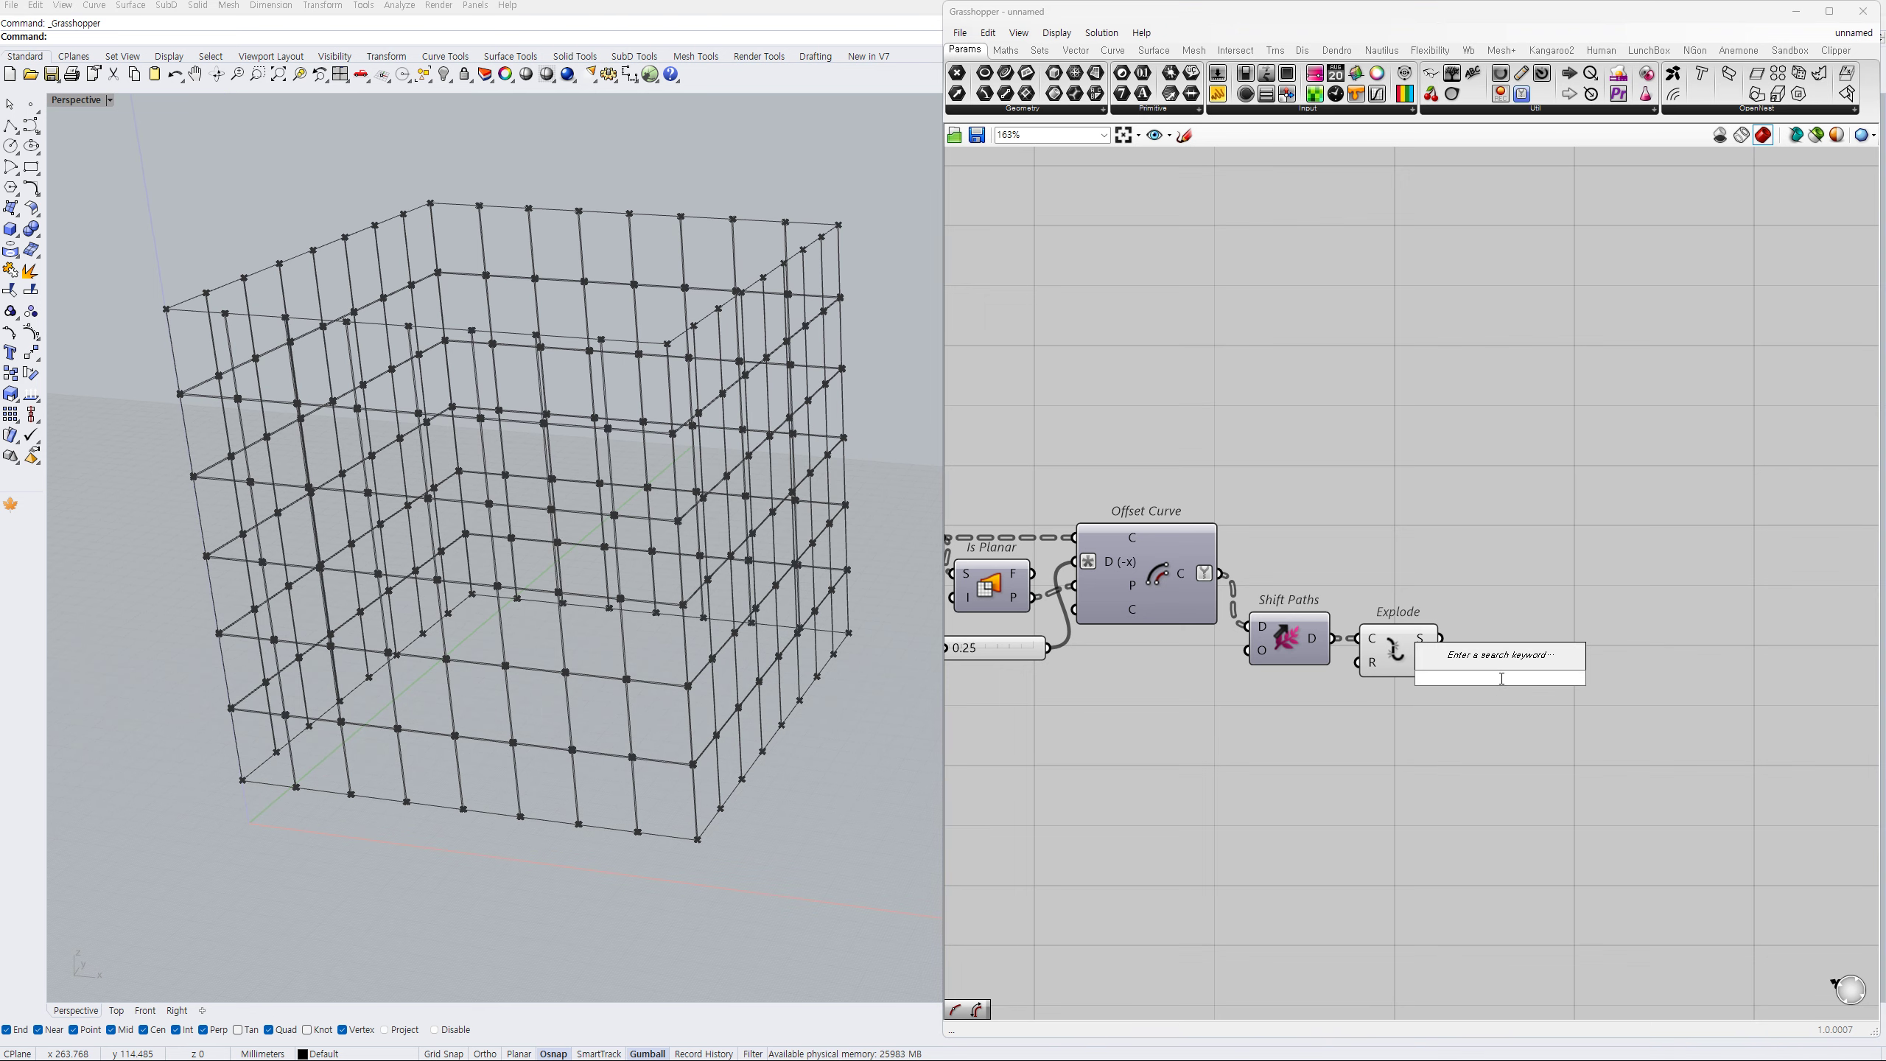
pyautogui.write('dot')
pyautogui.click(1475, 618)
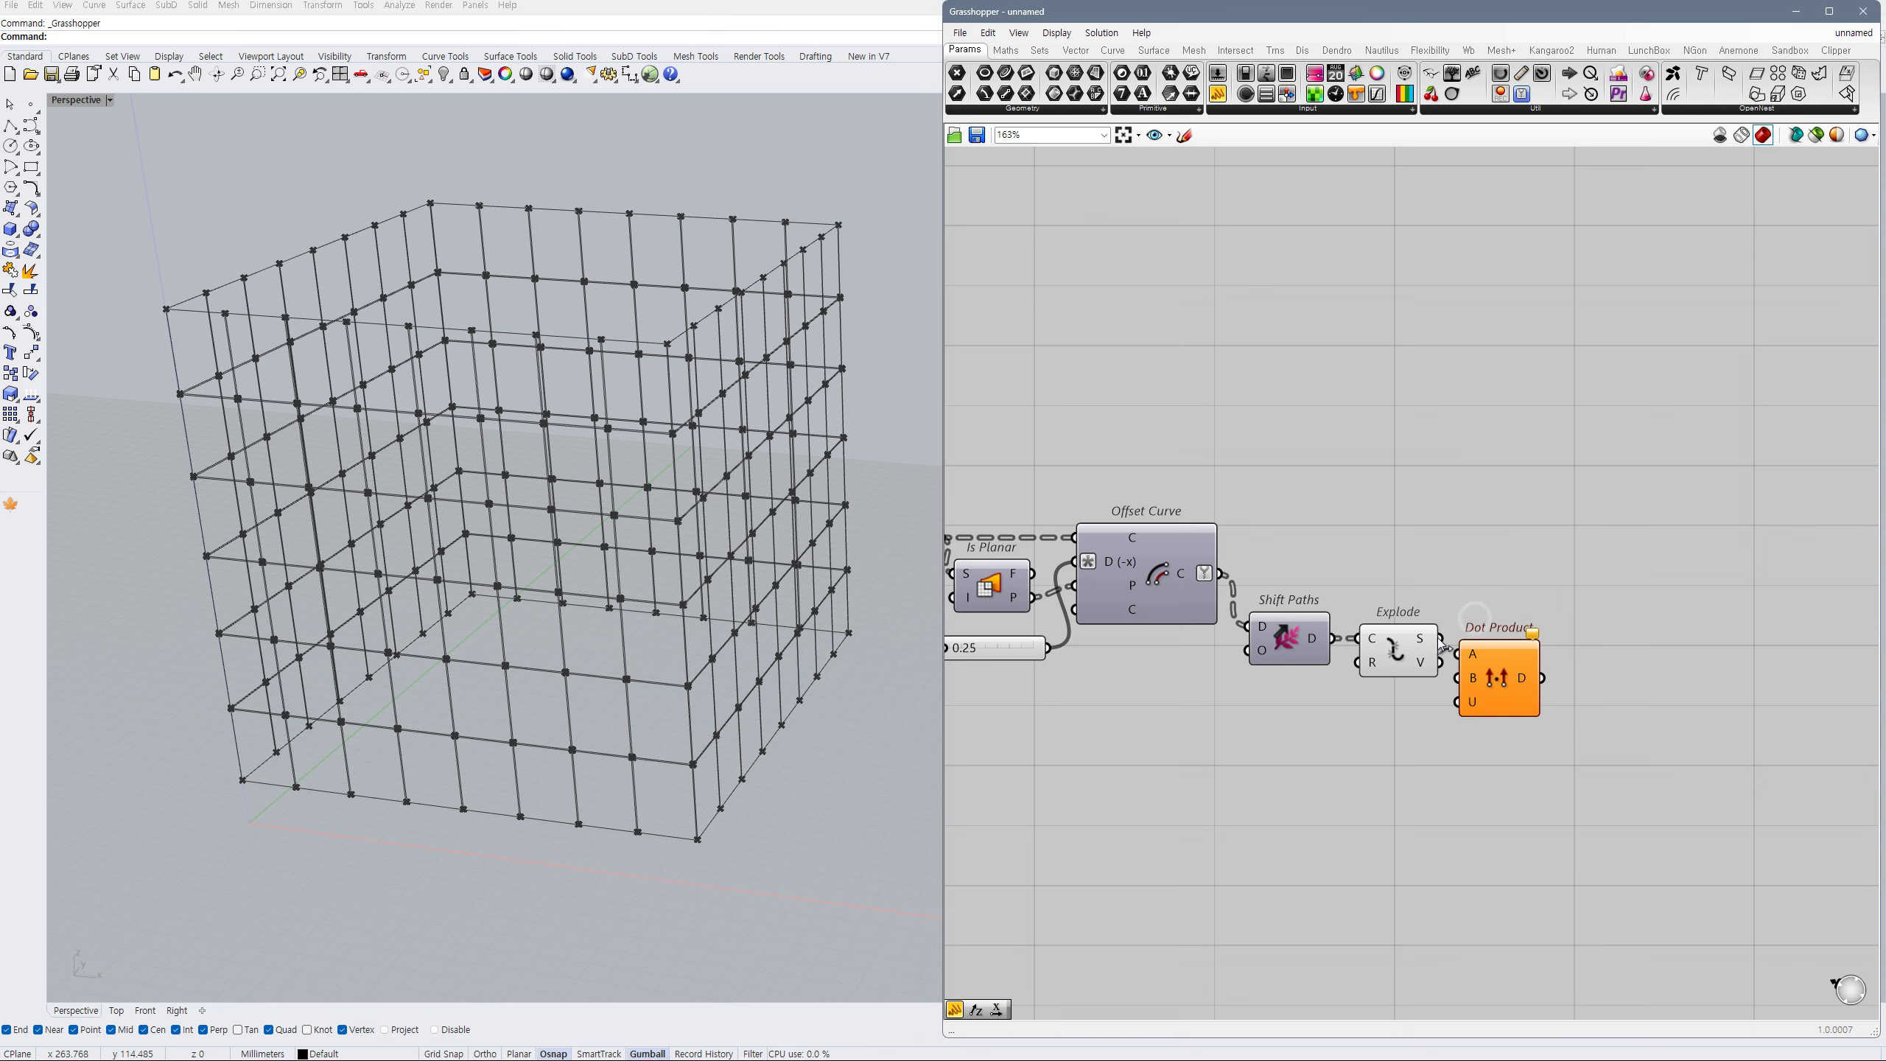
pyautogui.moveTo(1503, 673); pyautogui.dragTo(1448, 710)
# - Add a Unit Z vector below Explode and connect it to the B input of Dot Product
pyautogui.doubleClick(1410, 710)
pyautogui.write('z')
pyautogui.click(1398, 696)
pyautogui.moveTo(1411, 710); pyautogui.dragTo(1406, 713)
pyautogui.click(1494, 732)
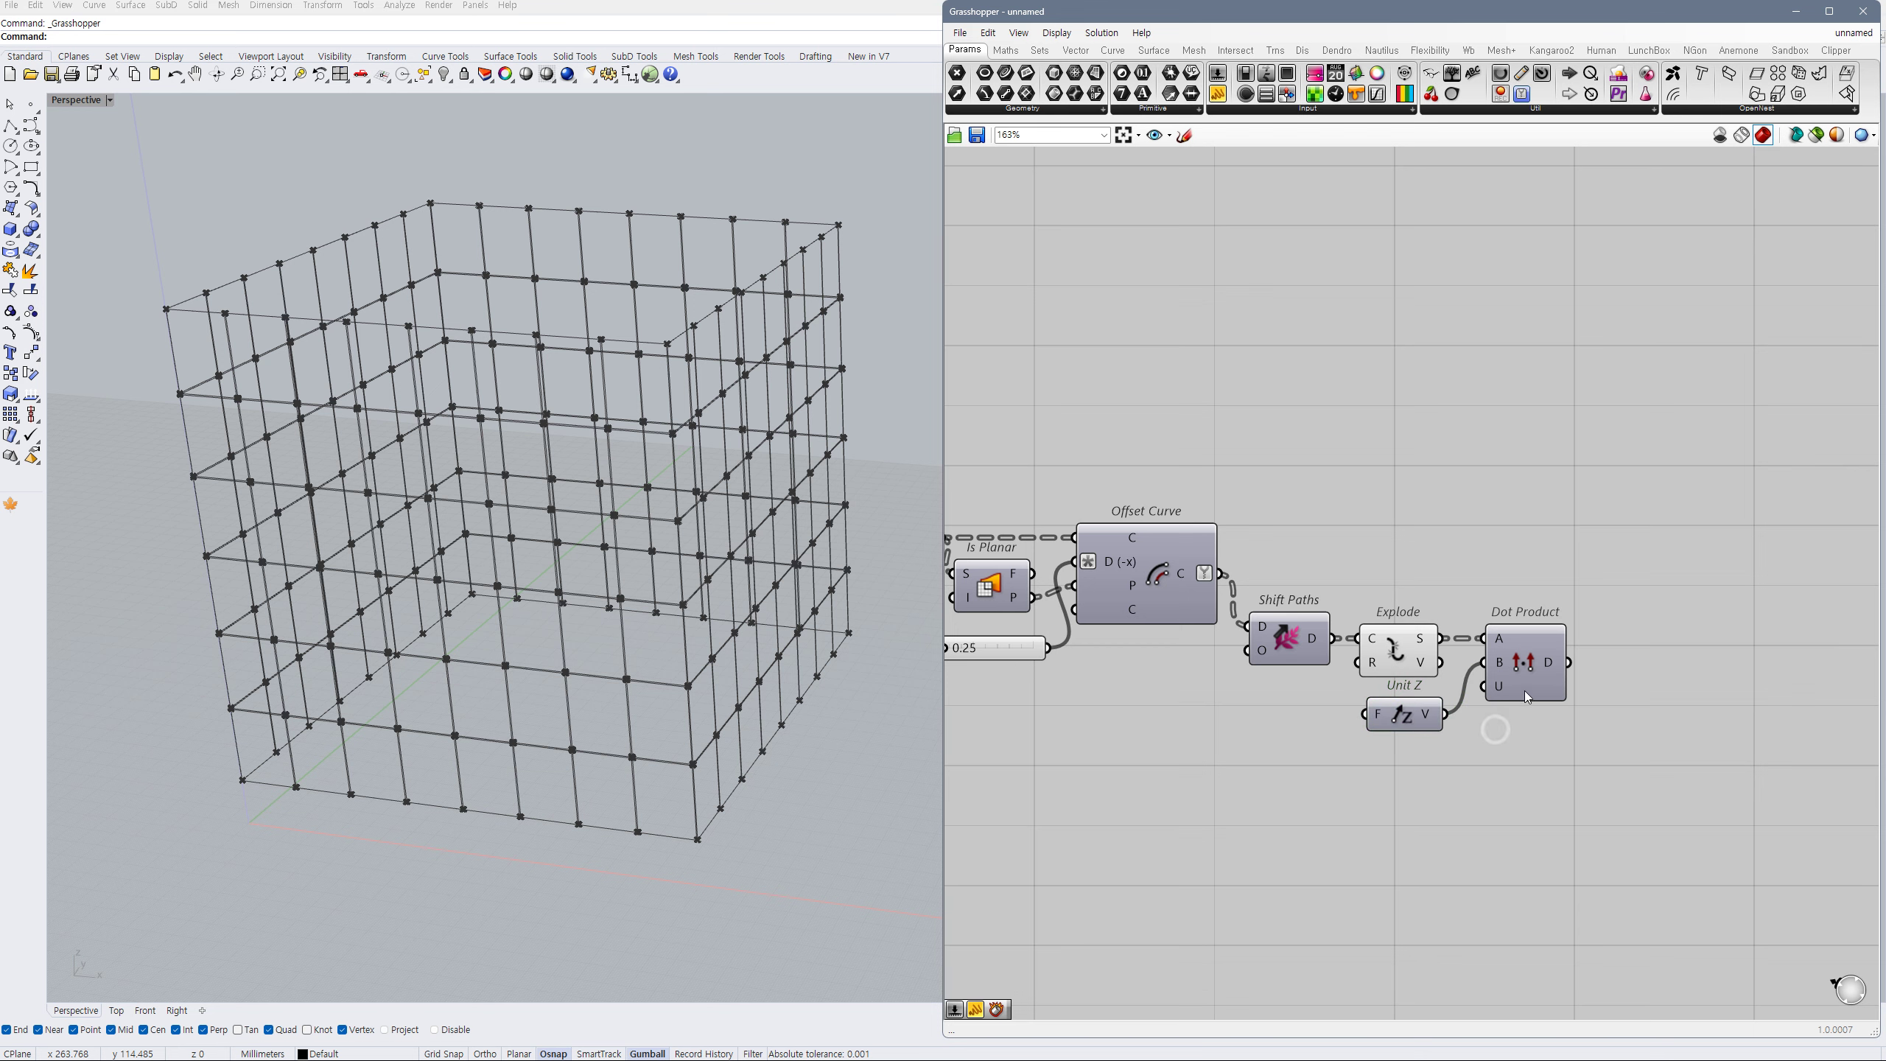
pyautogui.moveTo(1530, 679); pyautogui.dragTo(1517, 678)
pyautogui.moveTo(1559, 707); pyautogui.dragTo(1508, 691, button='right')
pyautogui.click(1509, 691)
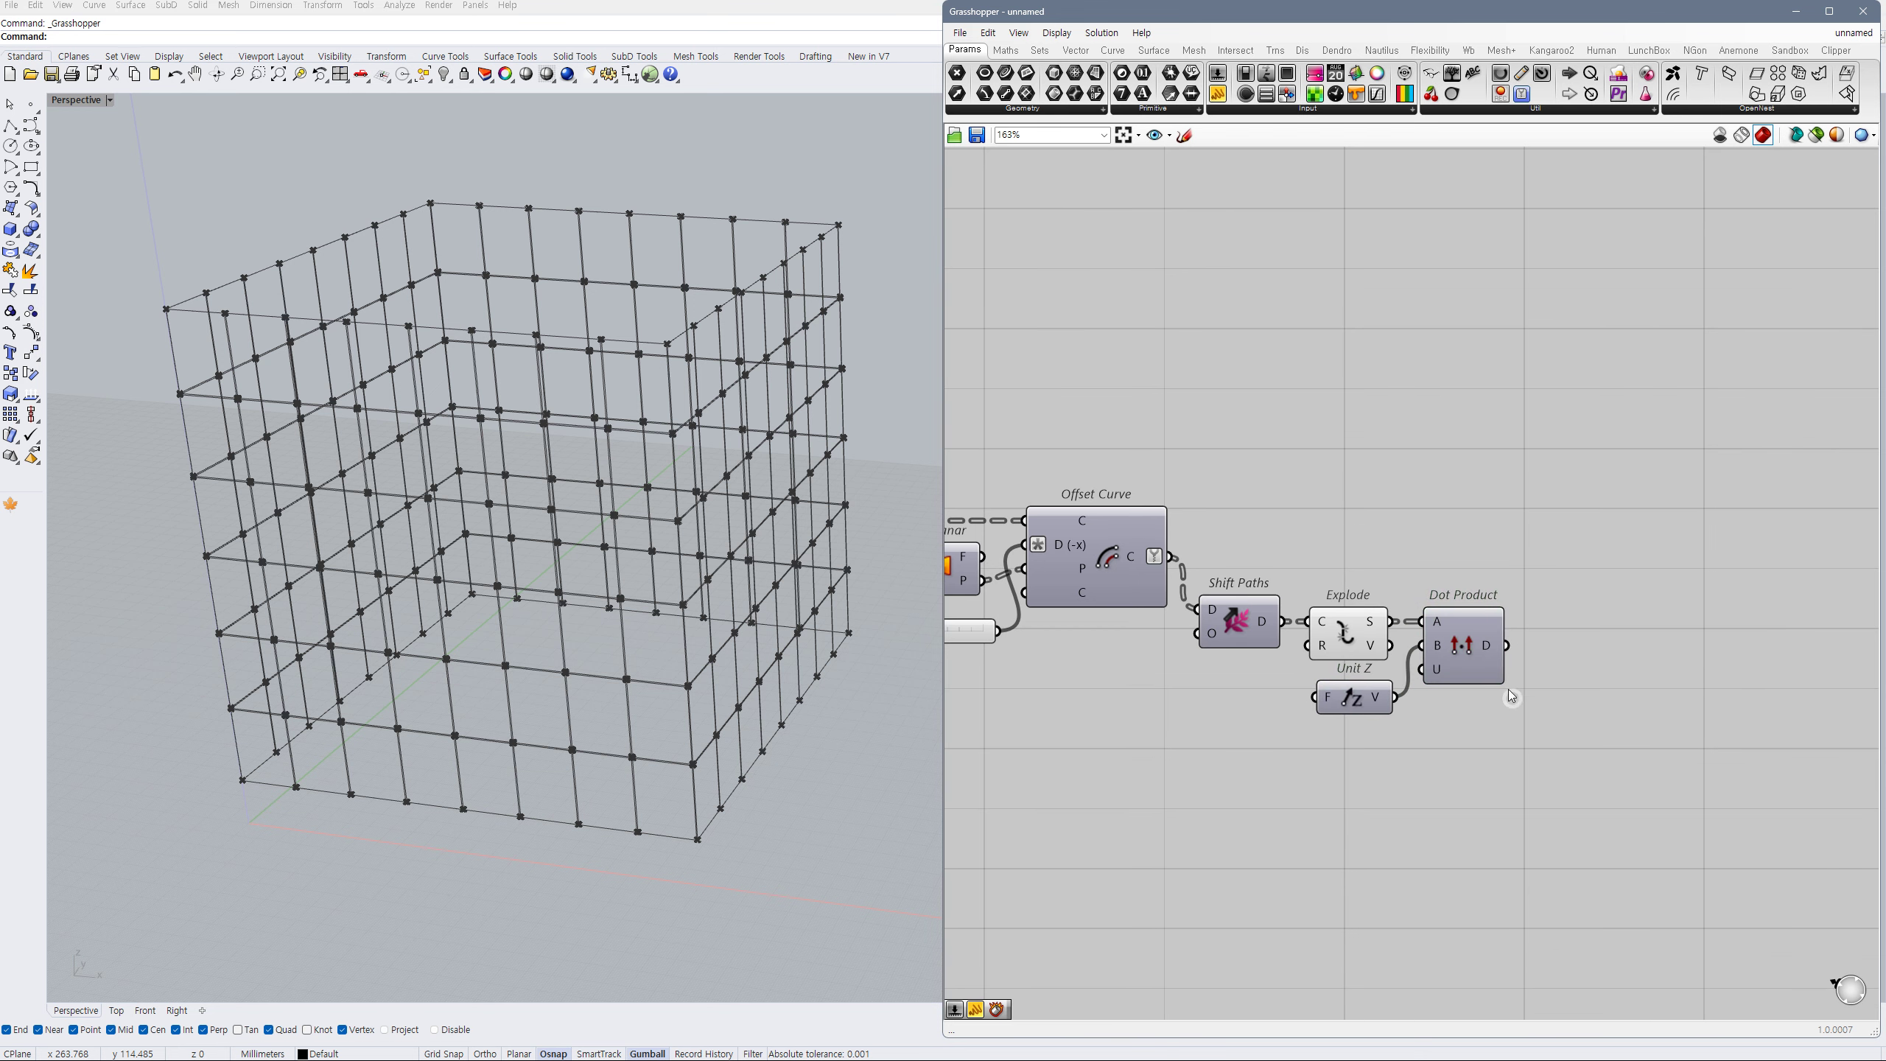
# - Connect the Dot Product output to a new panel and examine its values for each segment
pyautogui.doubleClick(1627, 654)
pyautogui.write('//')
pyautogui.press('Return')
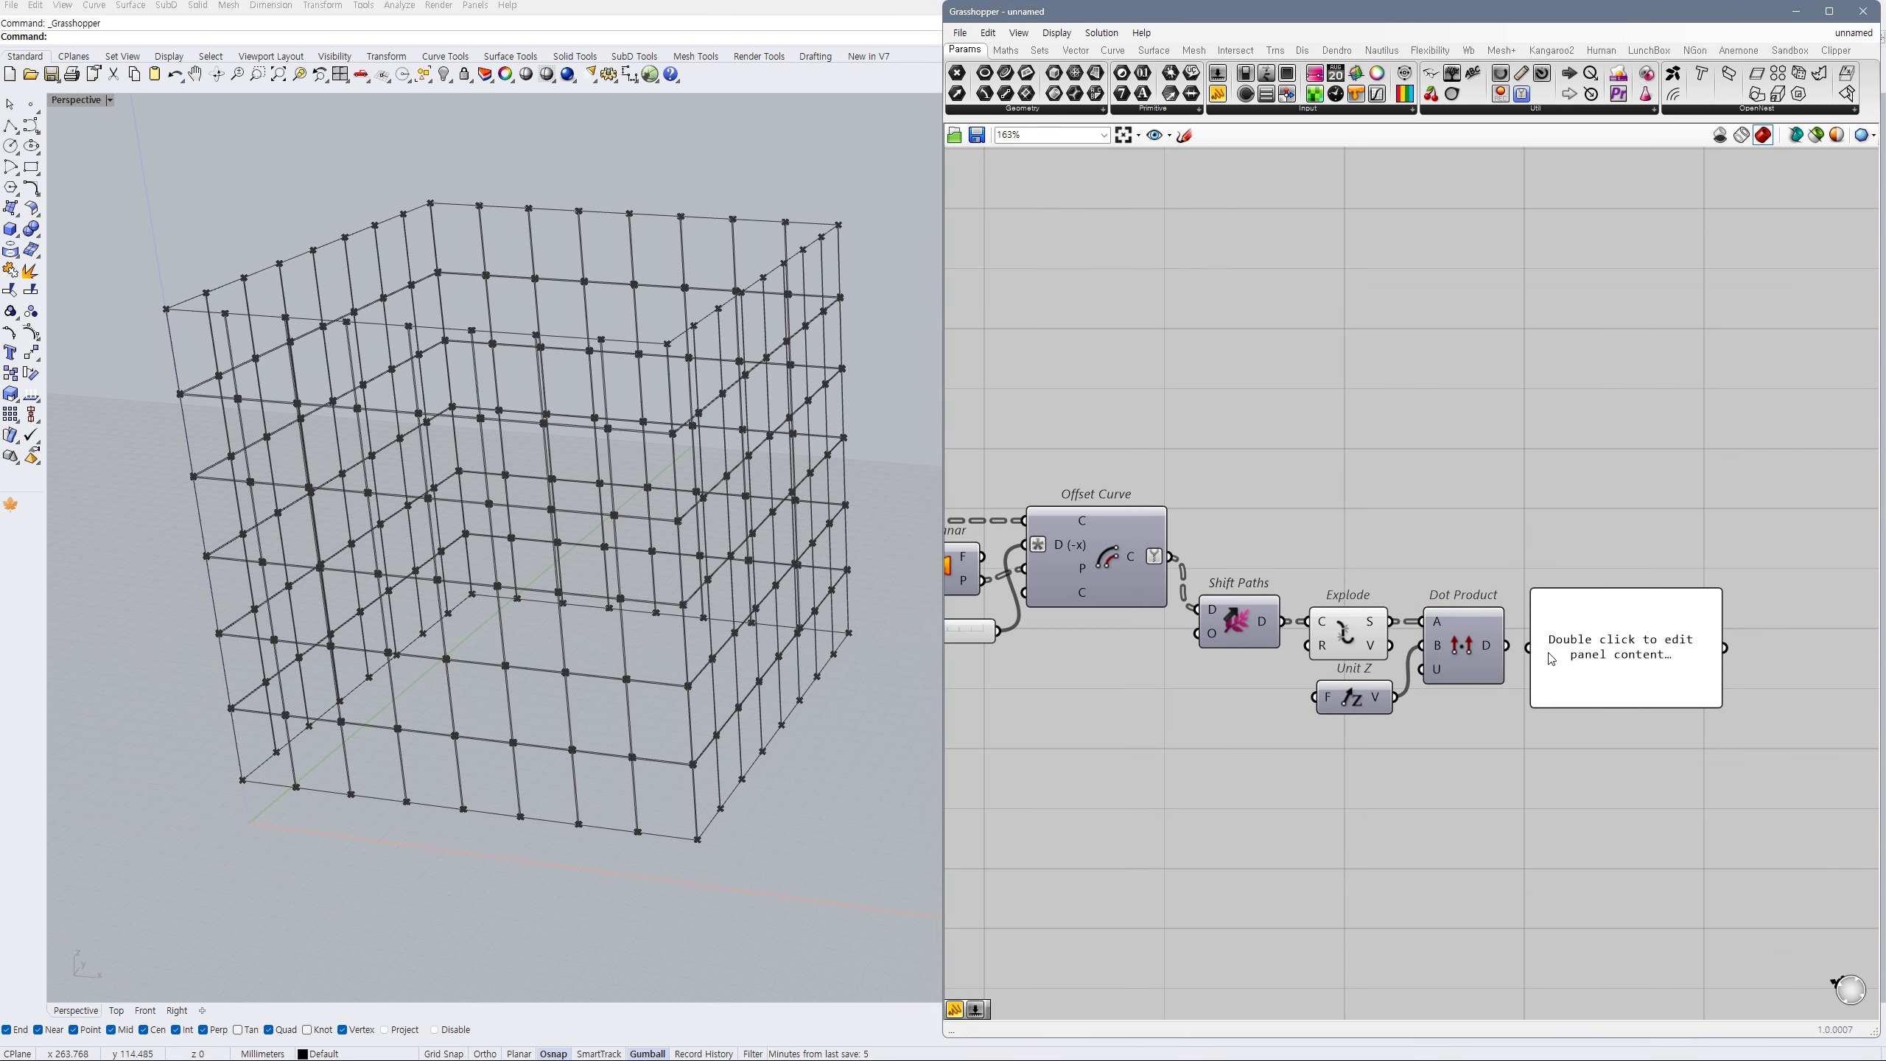
pyautogui.moveTo(1507, 646); pyautogui.dragTo(1640, 779)
pyautogui.click(1595, 707)
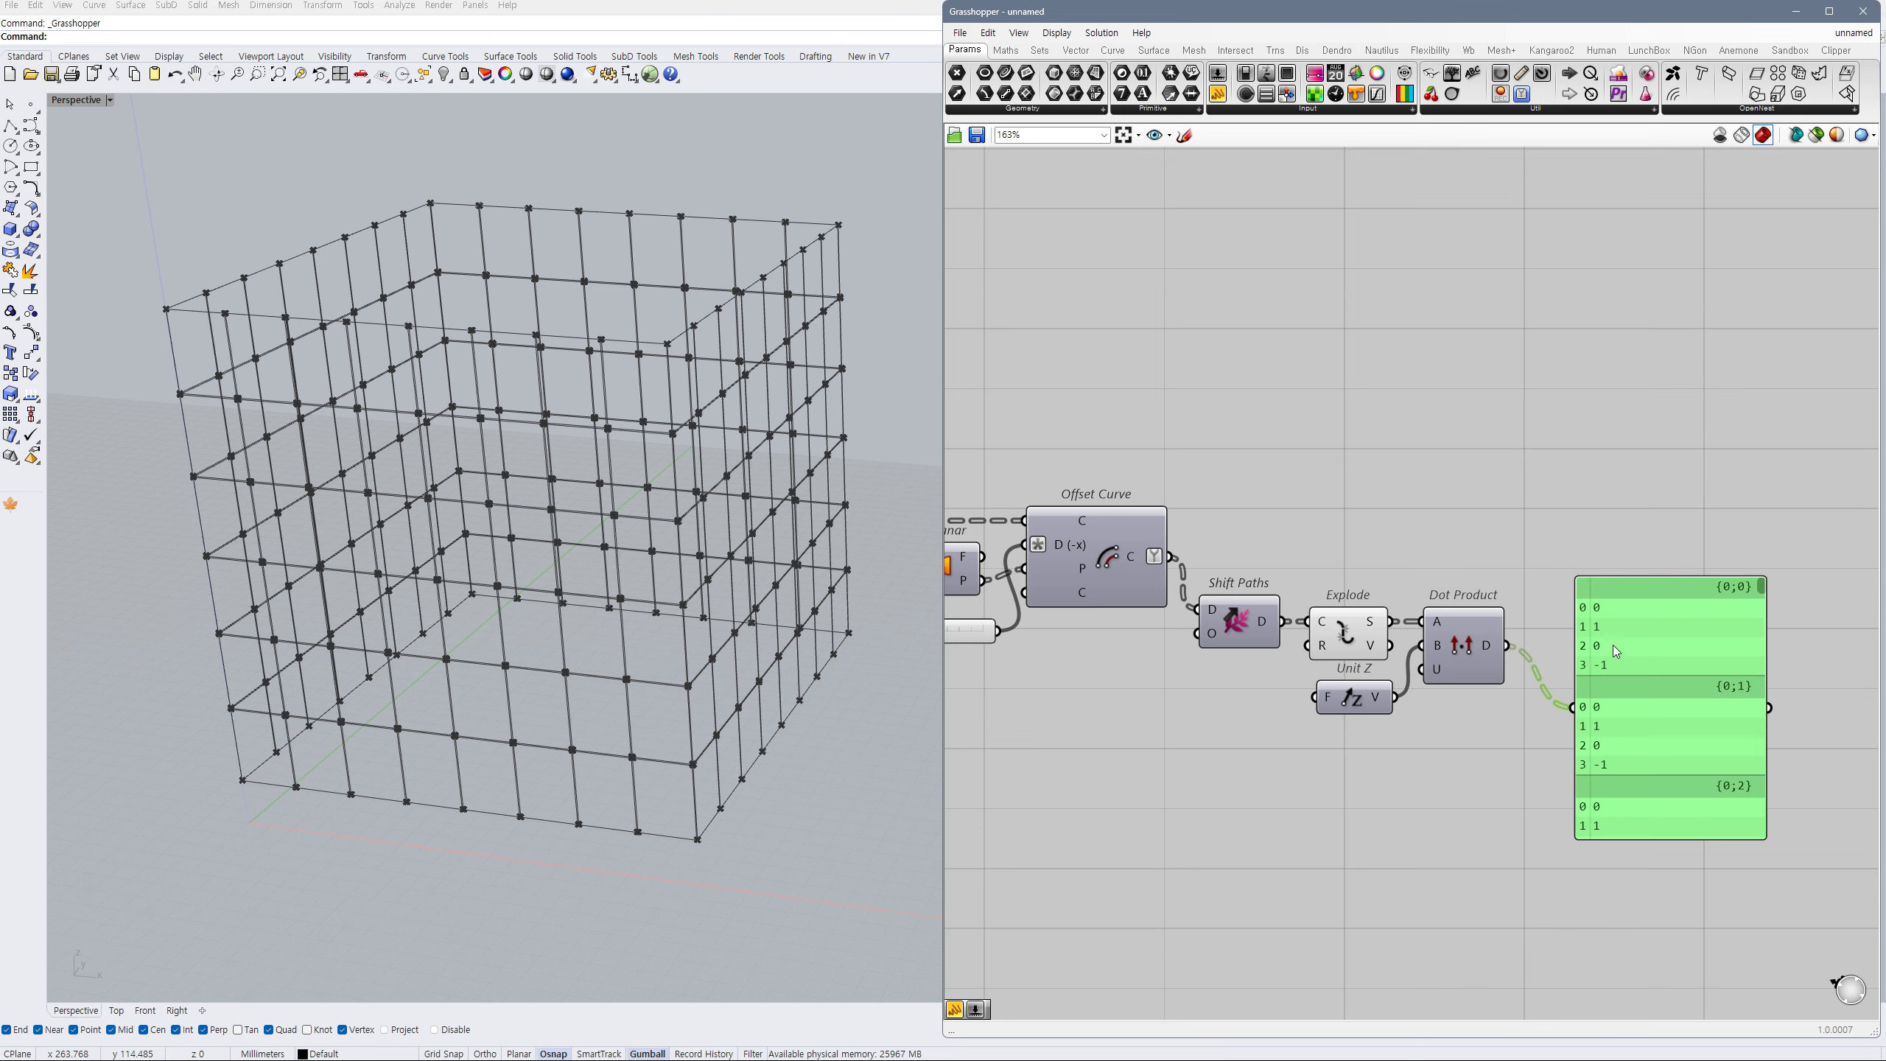
pyautogui.moveTo(1603, 645); pyautogui.dragTo(1683, 648)
# - Add a Boolean parameter between Dot Product and the panel, and connect the Dot Product output to it
pyautogui.click(1581, 621)
pyautogui.doubleClick(1580, 613)
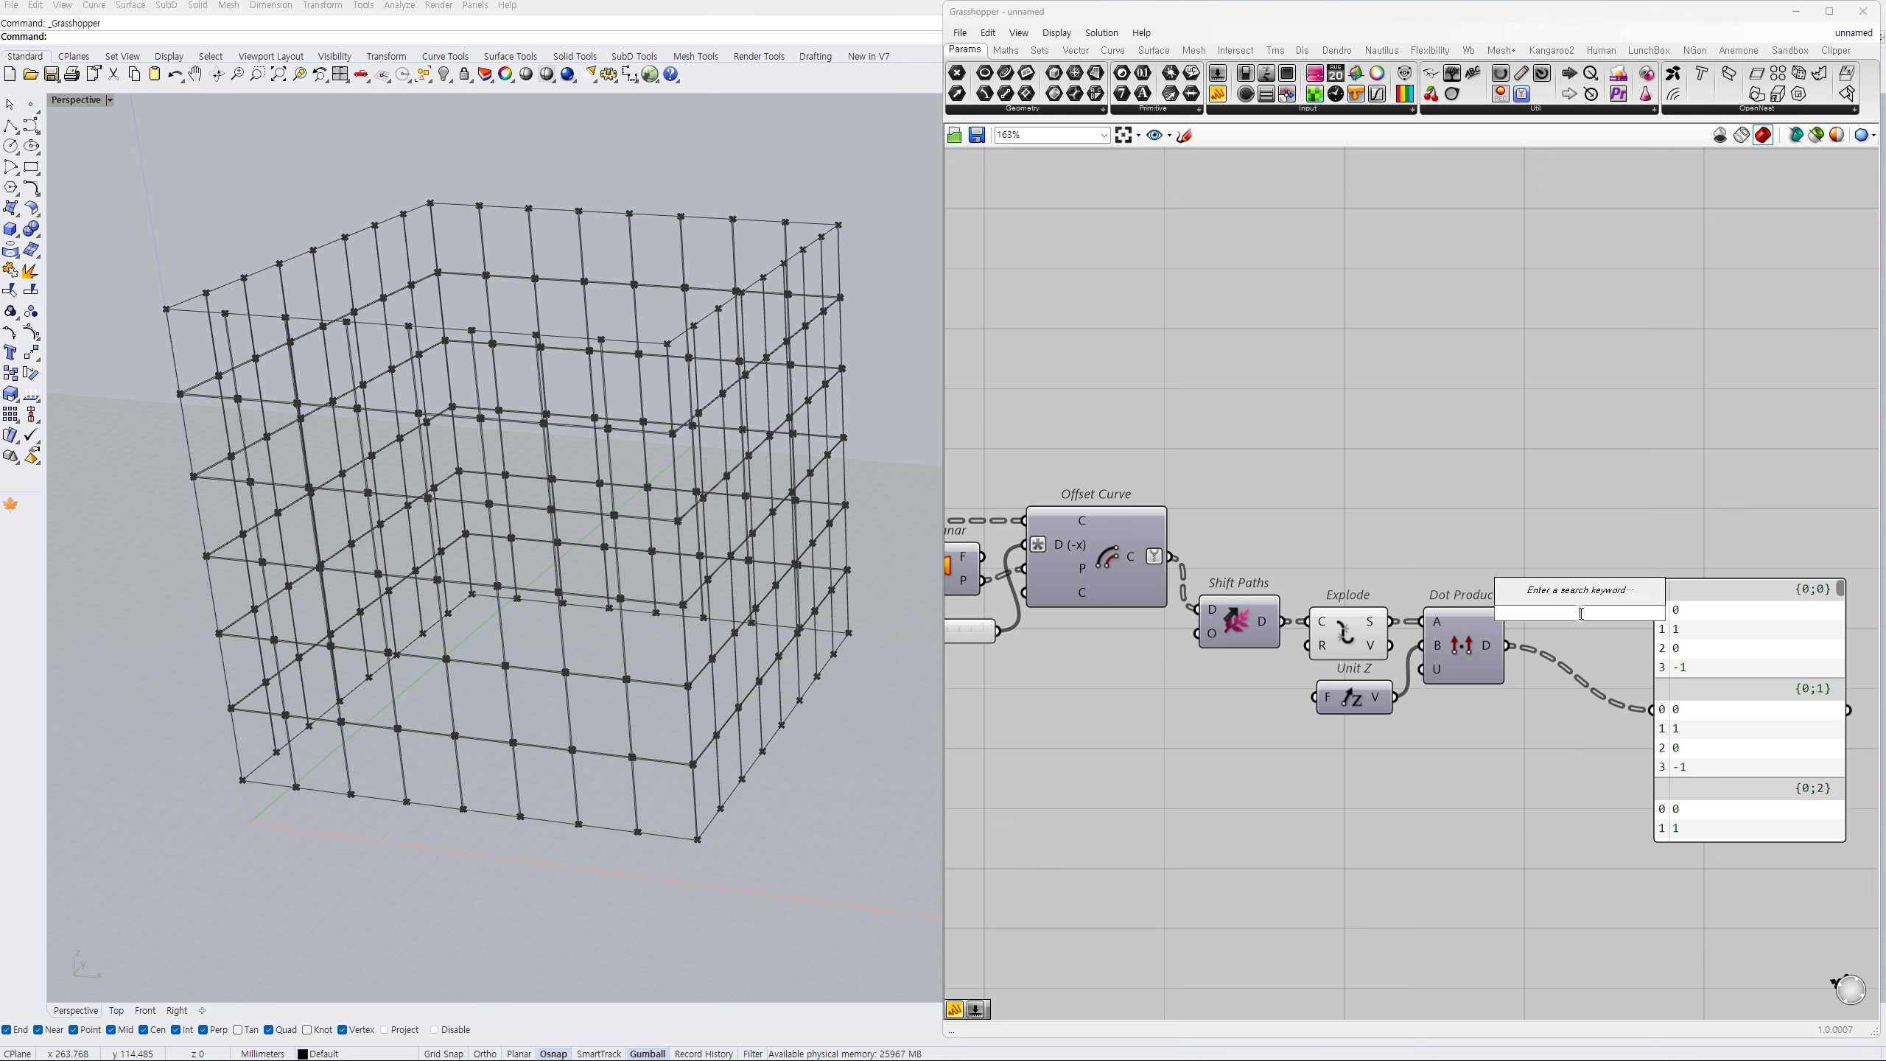
pyautogui.write('bool')
pyautogui.press('Return')
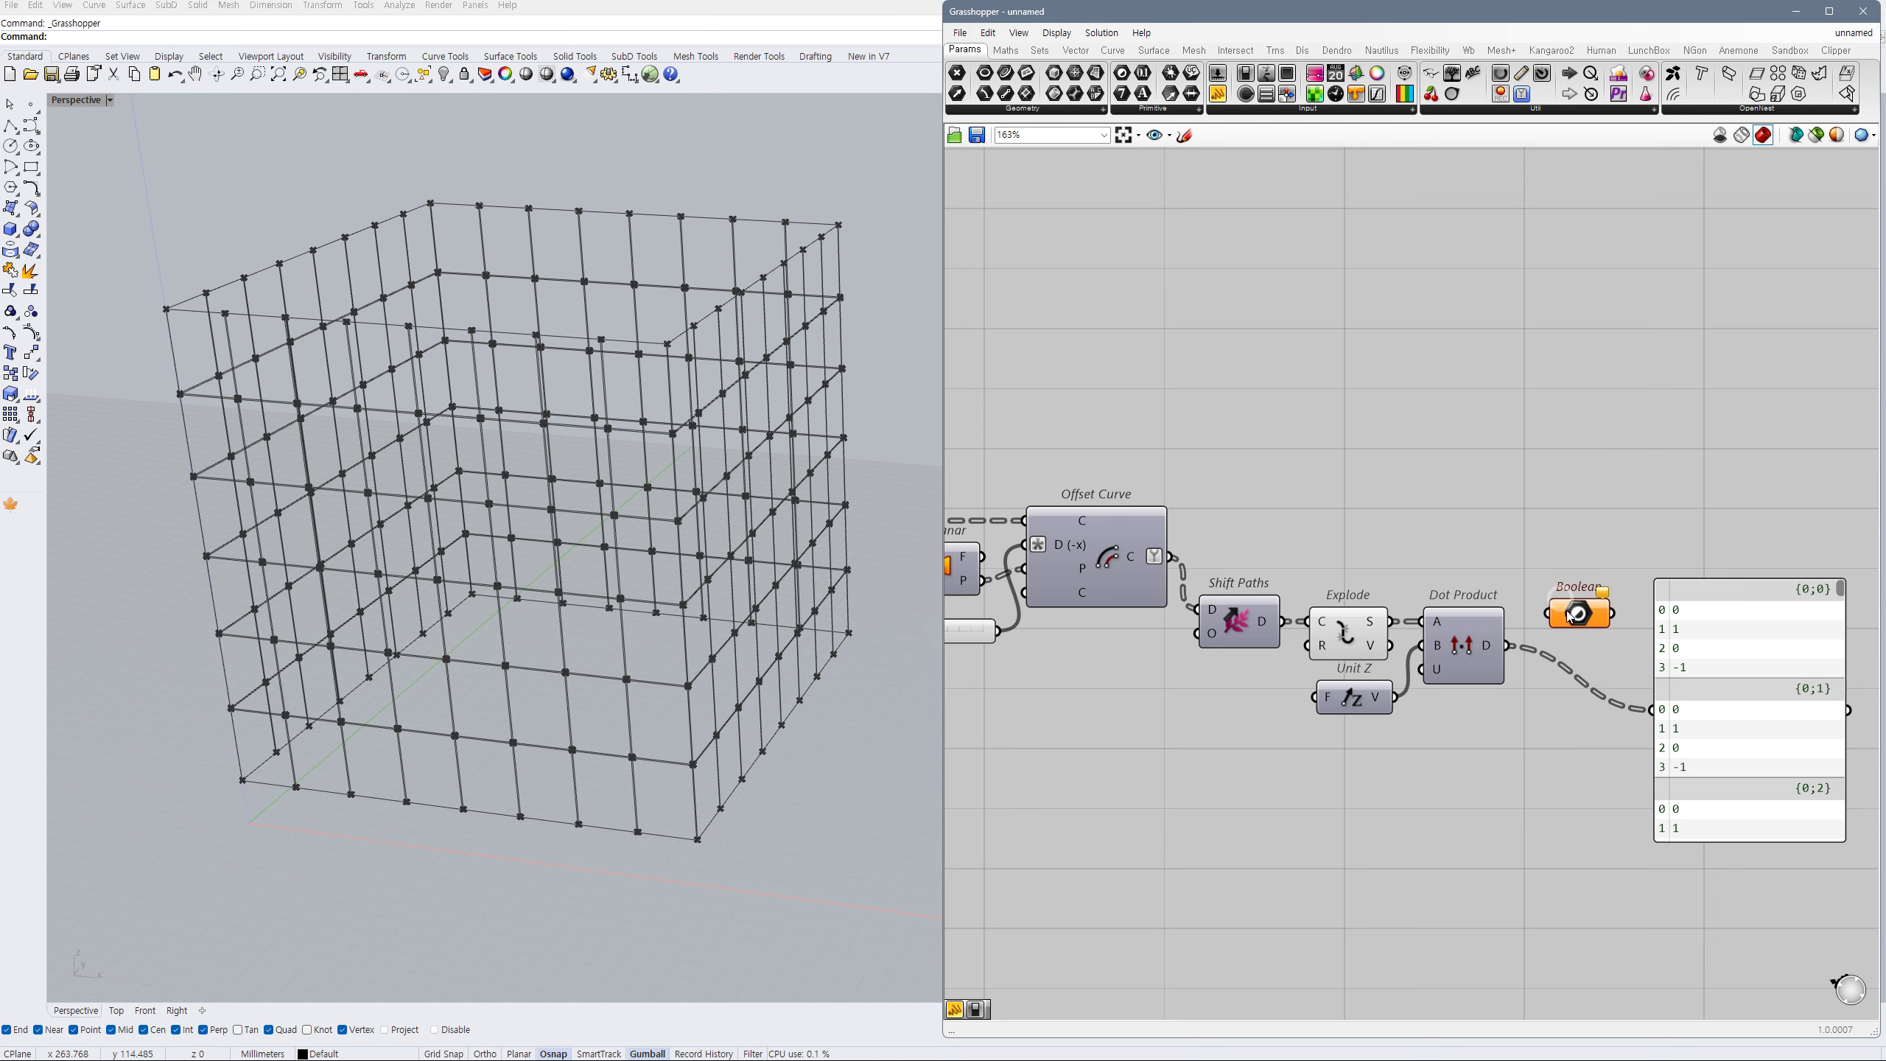
pyautogui.moveTo(1568, 629); pyautogui.dragTo(1575, 664)
# - Invert the Boolean parameter's values and delete the panel attached to Dot Product
pyautogui.rightClick(1593, 656)
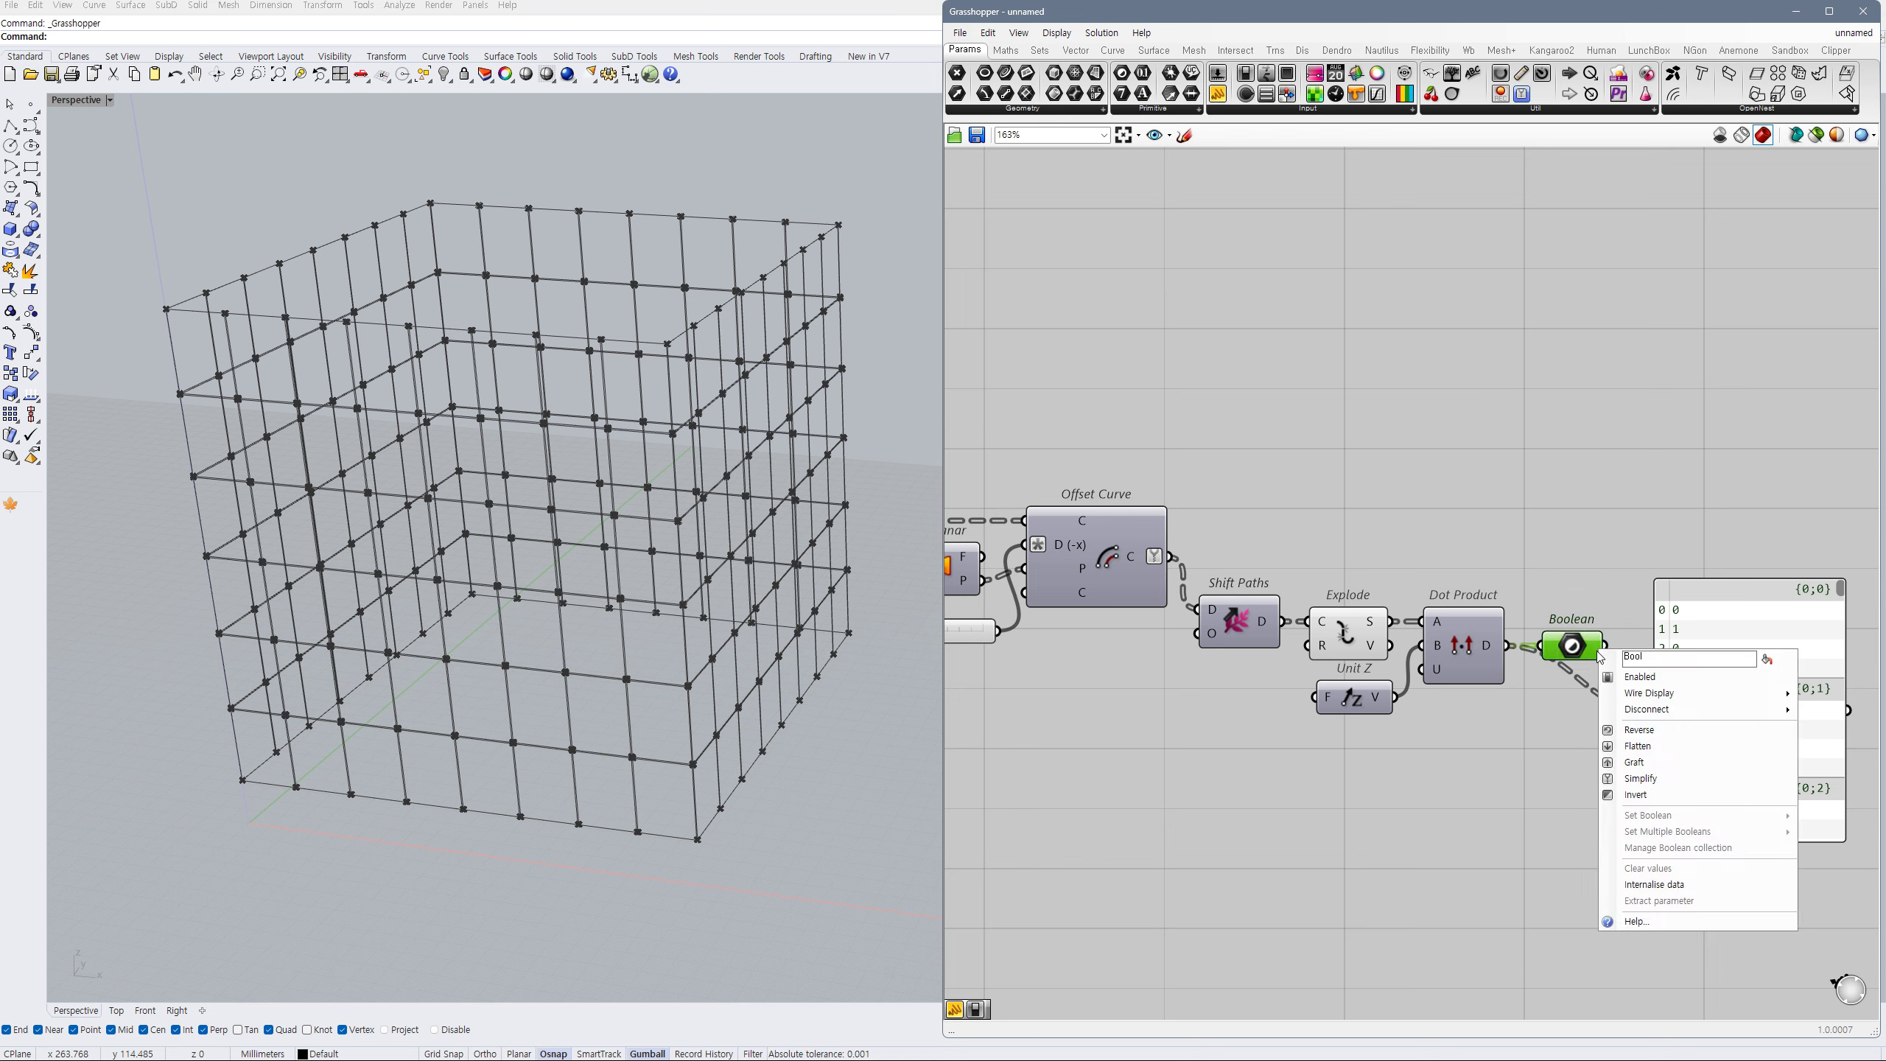
pyautogui.click(1619, 798)
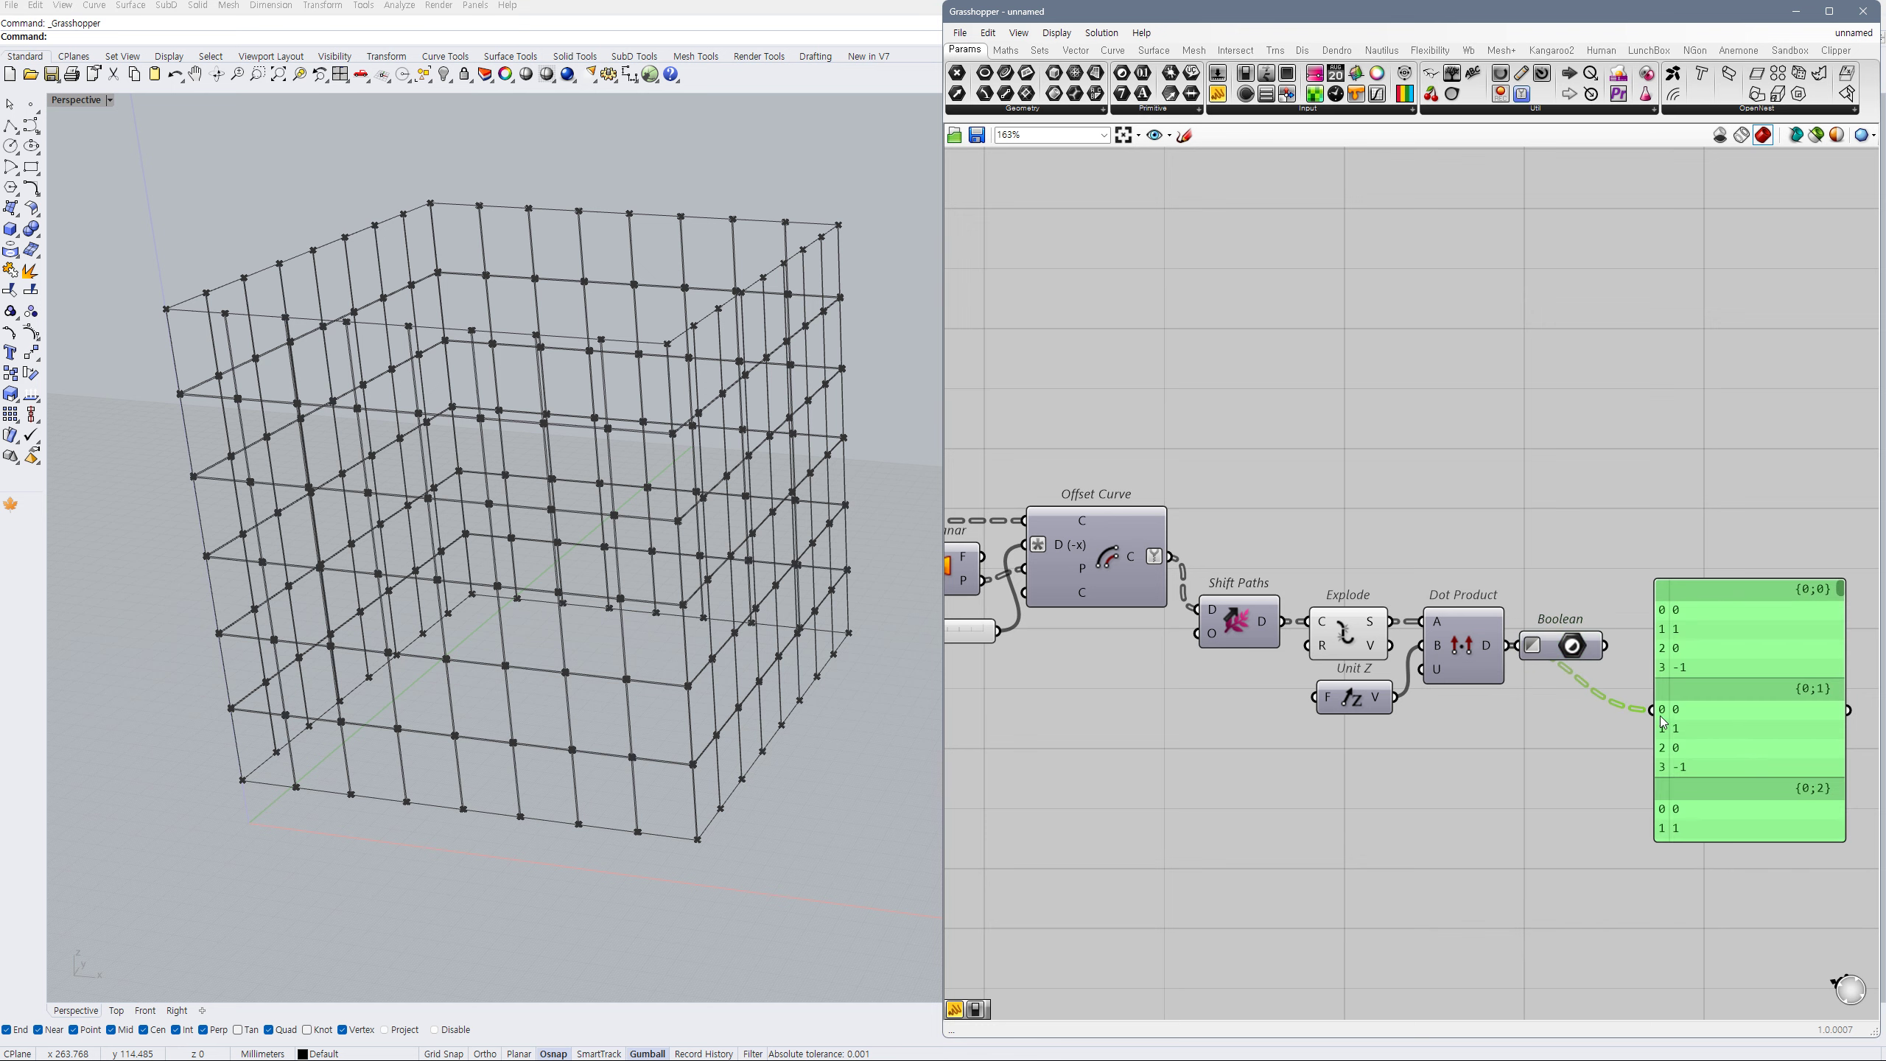
pyautogui.press('Delete')
pyautogui.click(1574, 645)
# - Add a Cull Pattern component with the Explode segments as its list and the inverted Boolean as its pattern
pyautogui.scroll(-1, 1641, 654)
pyautogui.moveTo(1641, 654); pyautogui.dragTo(1559, 661, button='right')
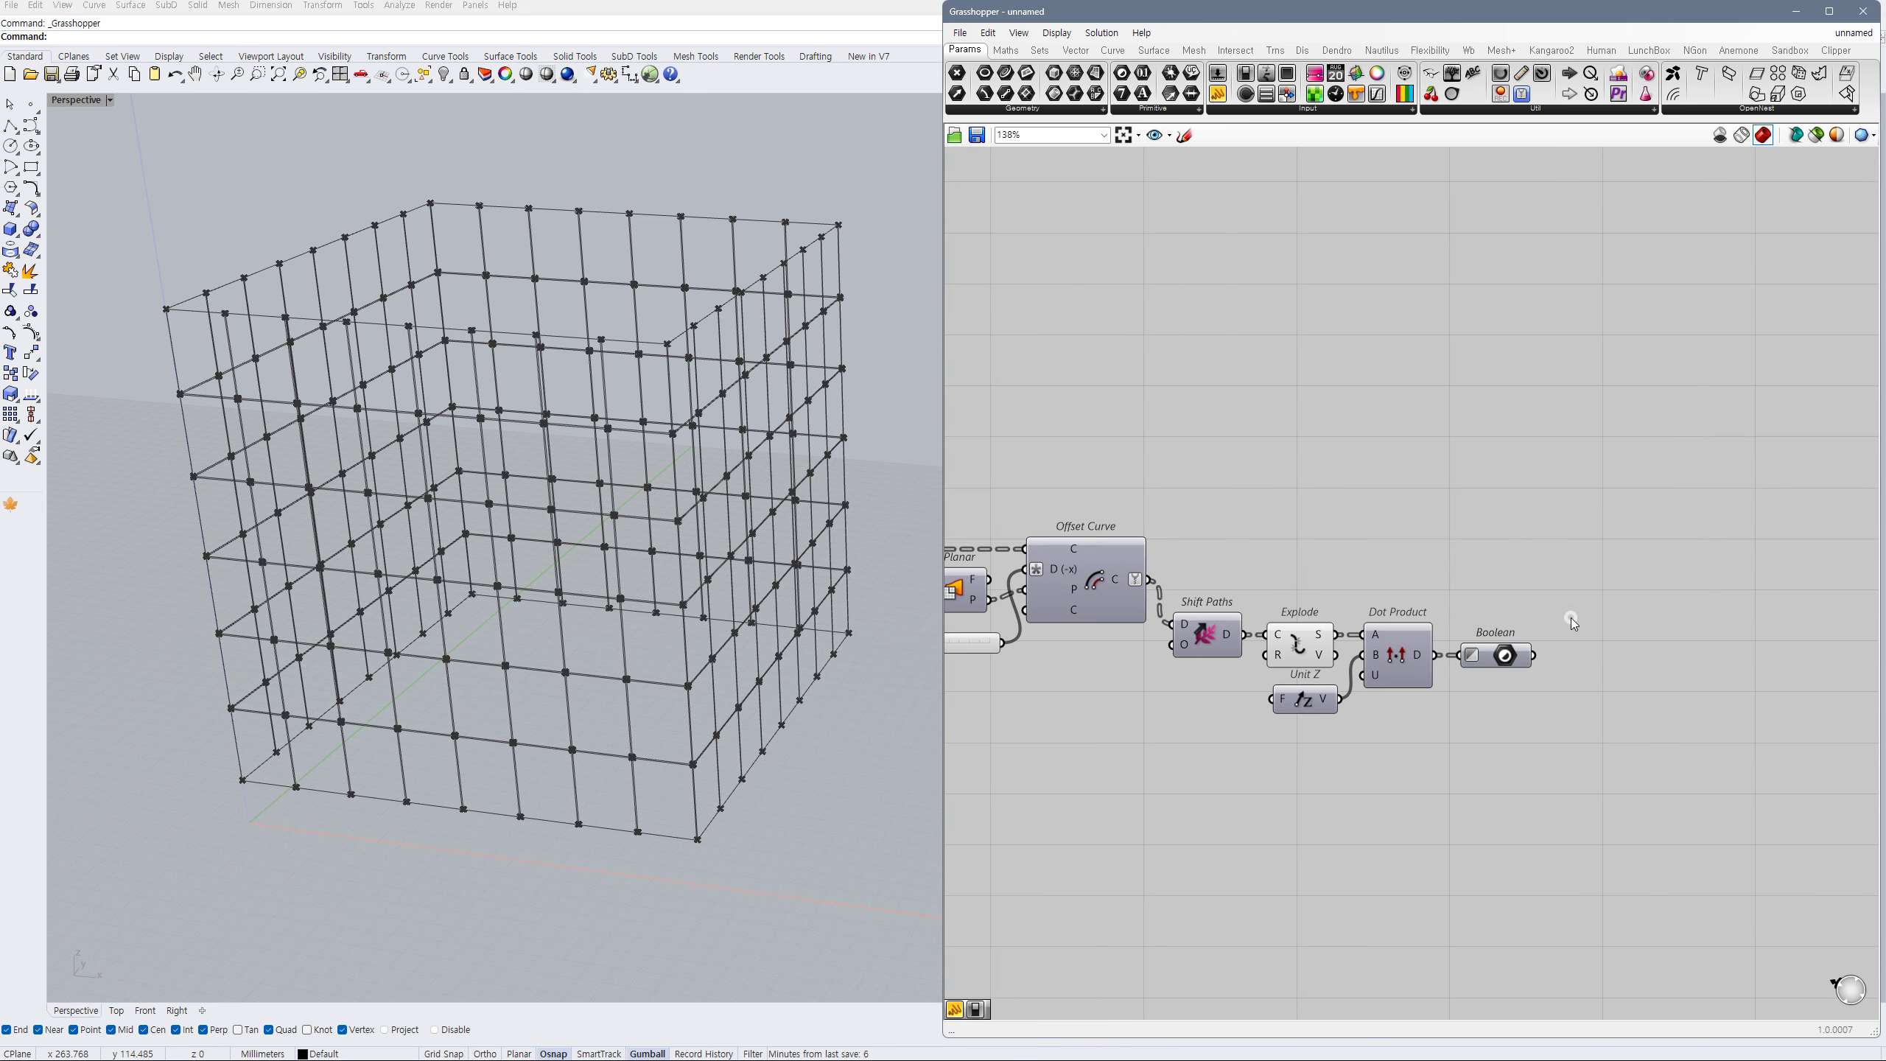
pyautogui.doubleClick(1572, 618)
pyautogui.write('cull')
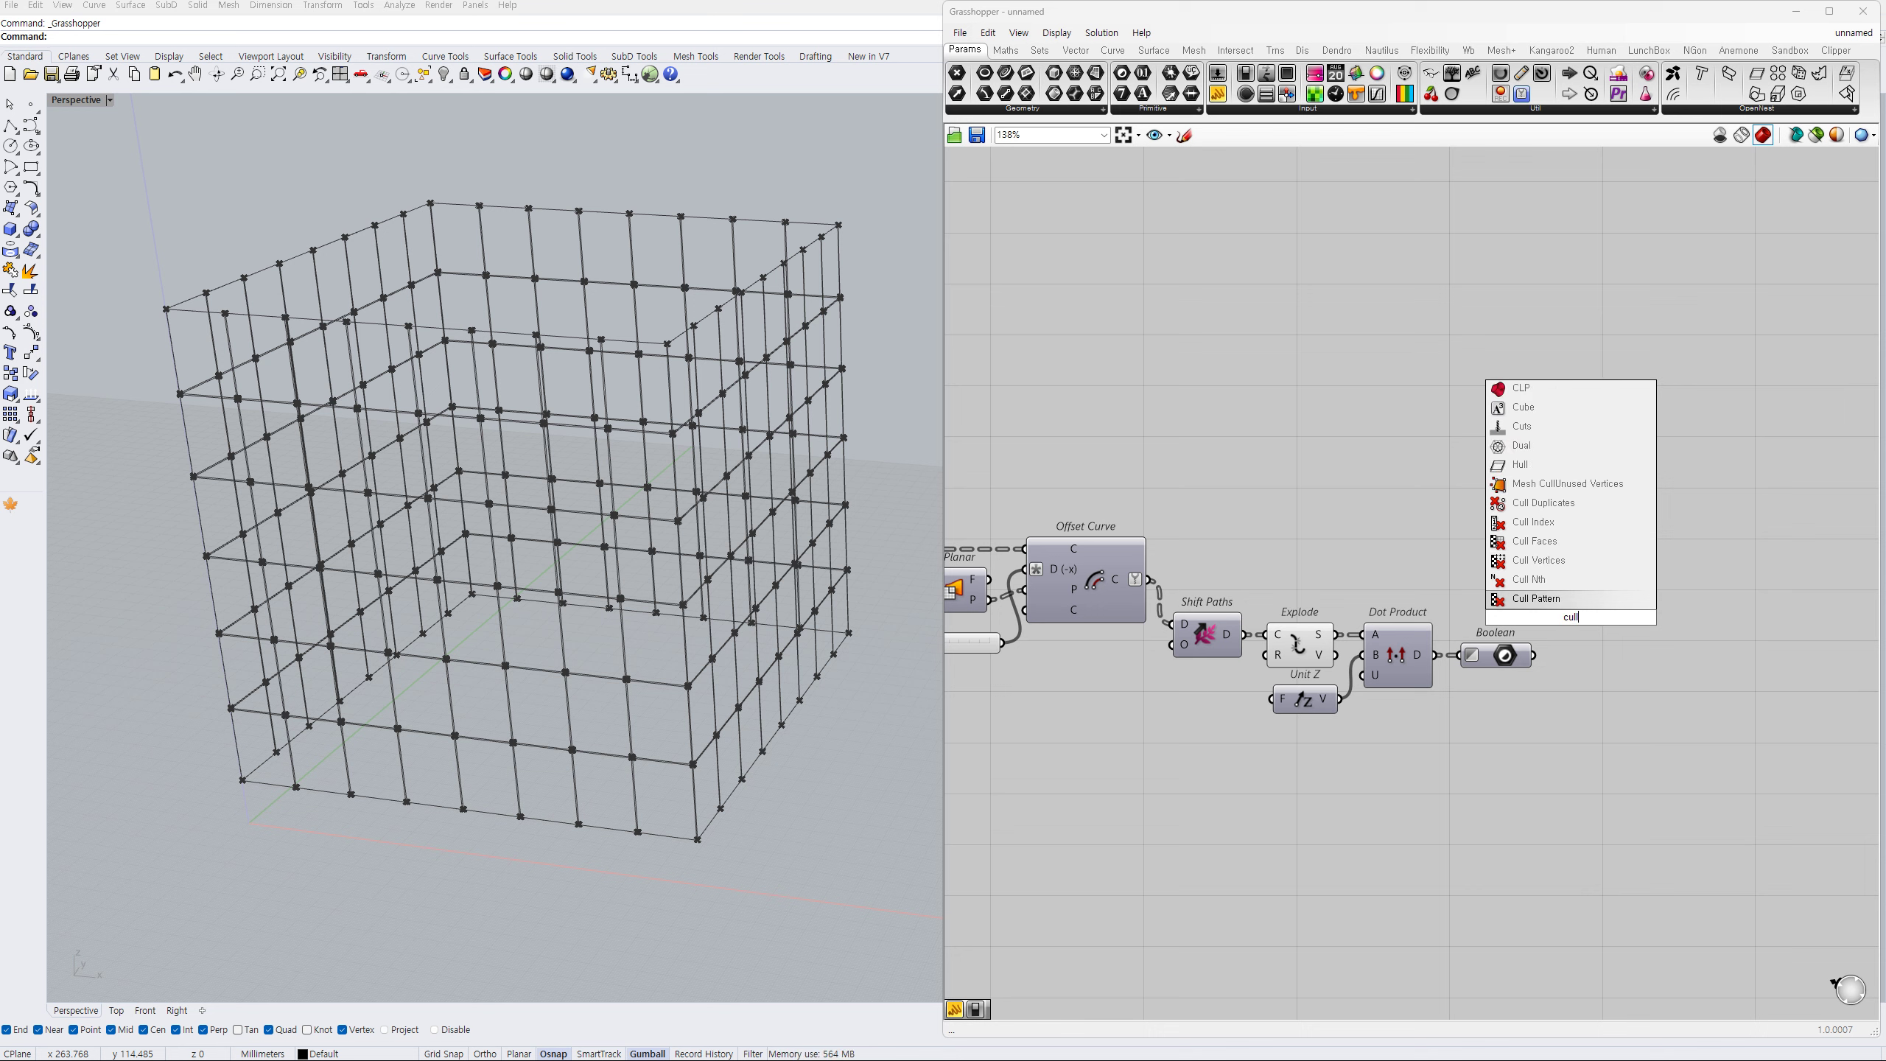
pyautogui.click(1553, 602)
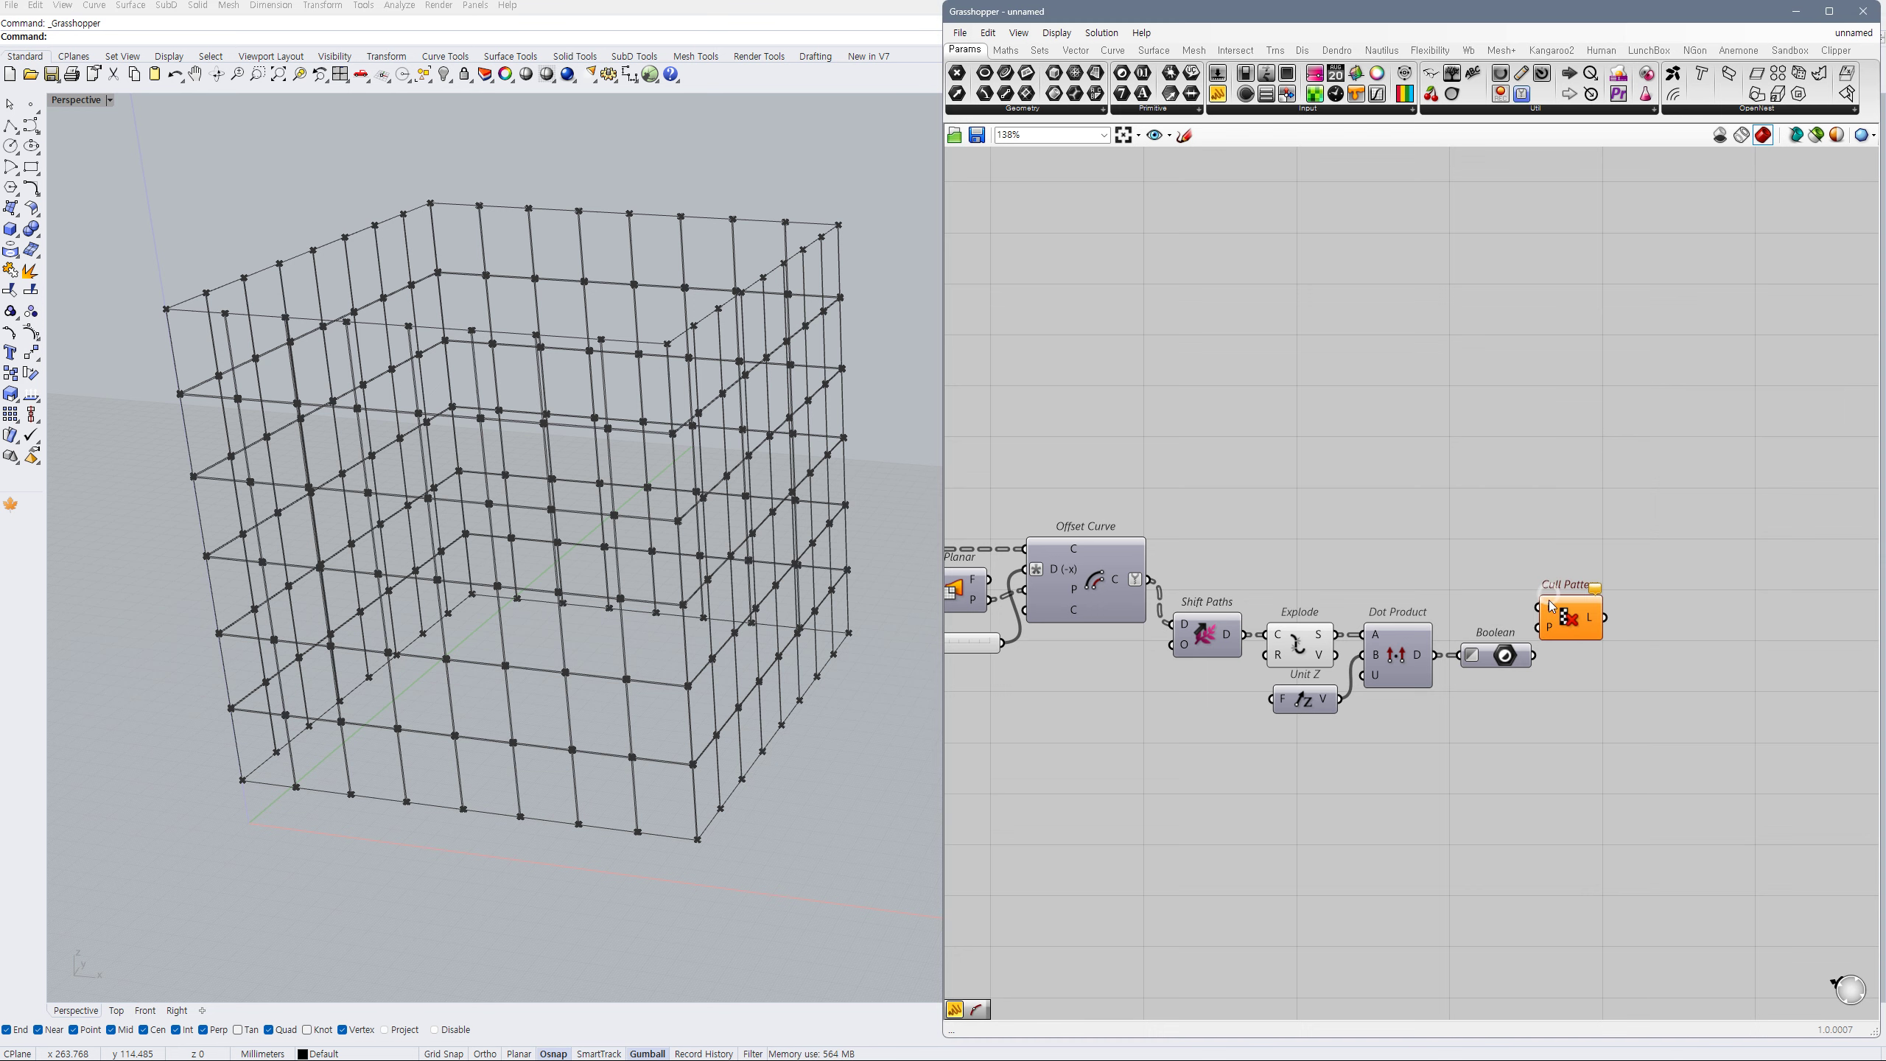
pyautogui.click(1556, 689)
pyautogui.moveTo(1329, 647); pyautogui.dragTo(1541, 608)
pyautogui.moveTo(1301, 617); pyautogui.dragTo(1301, 625)
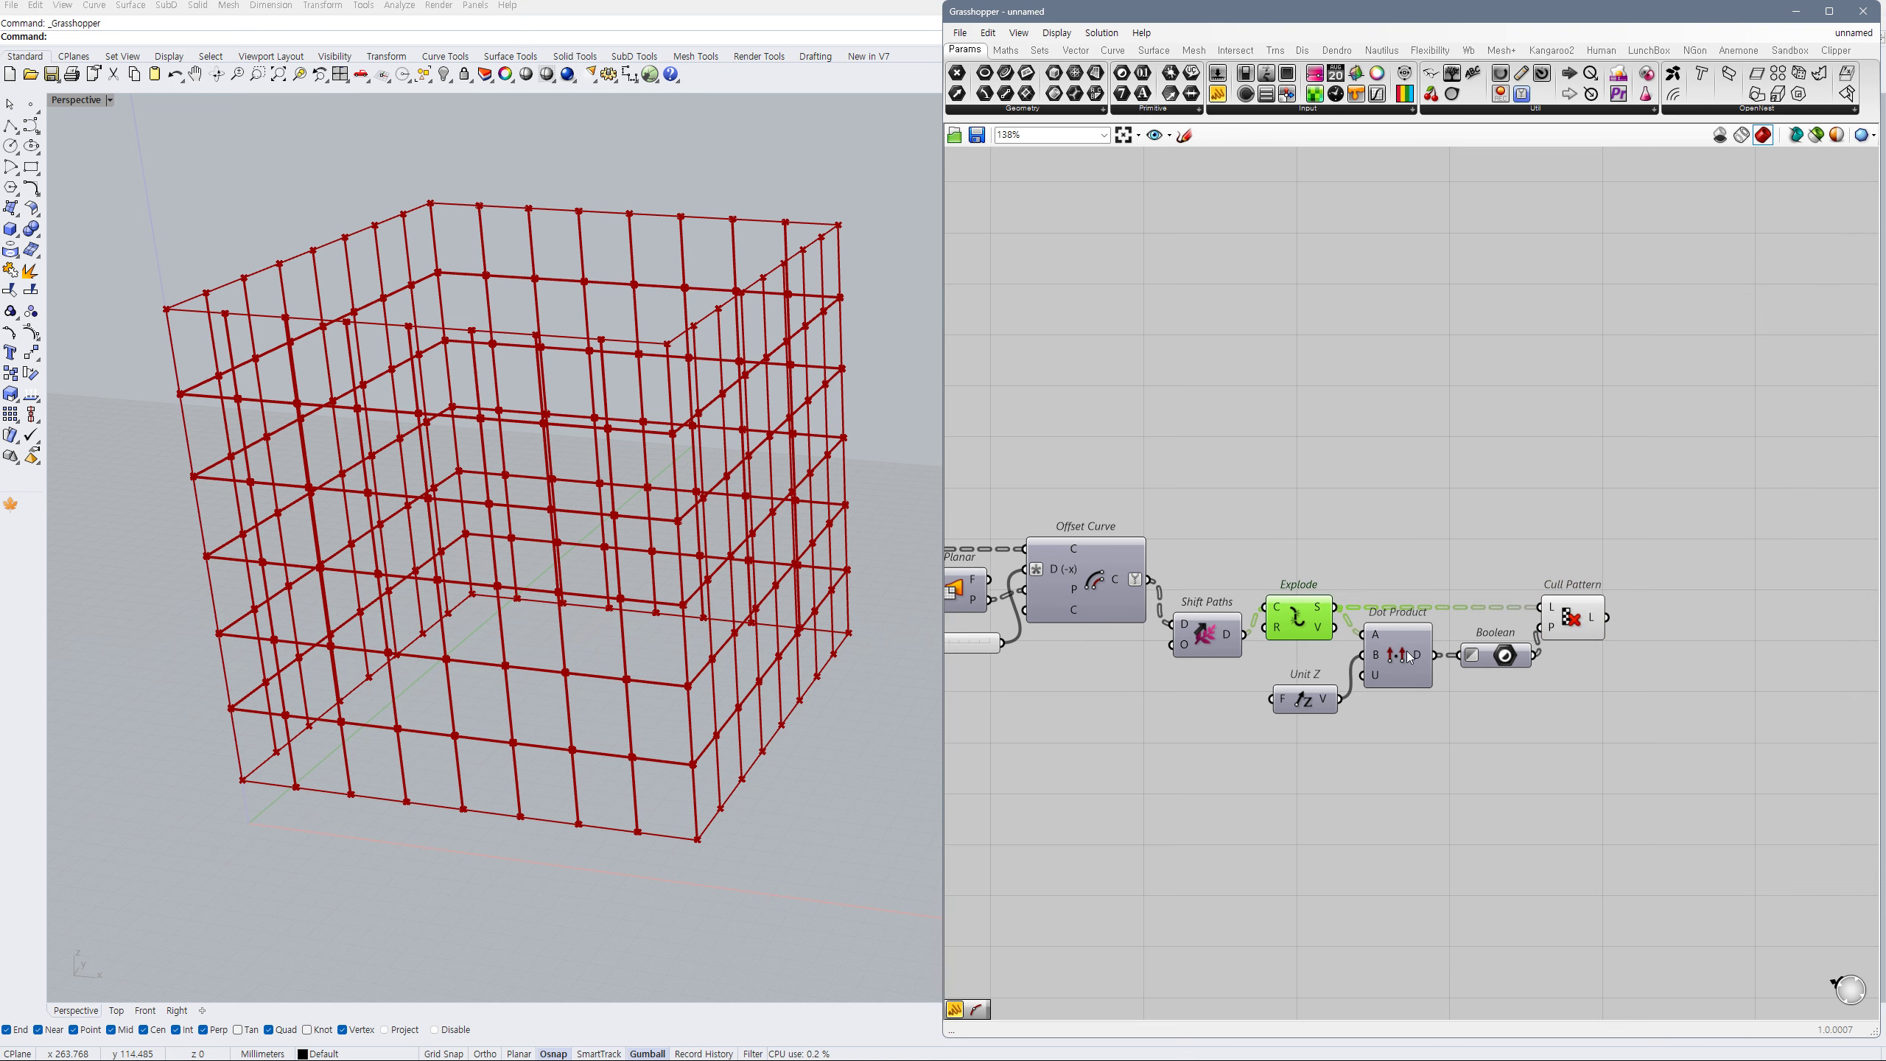
pyautogui.moveTo(1410, 657); pyautogui.dragTo(1565, 624)
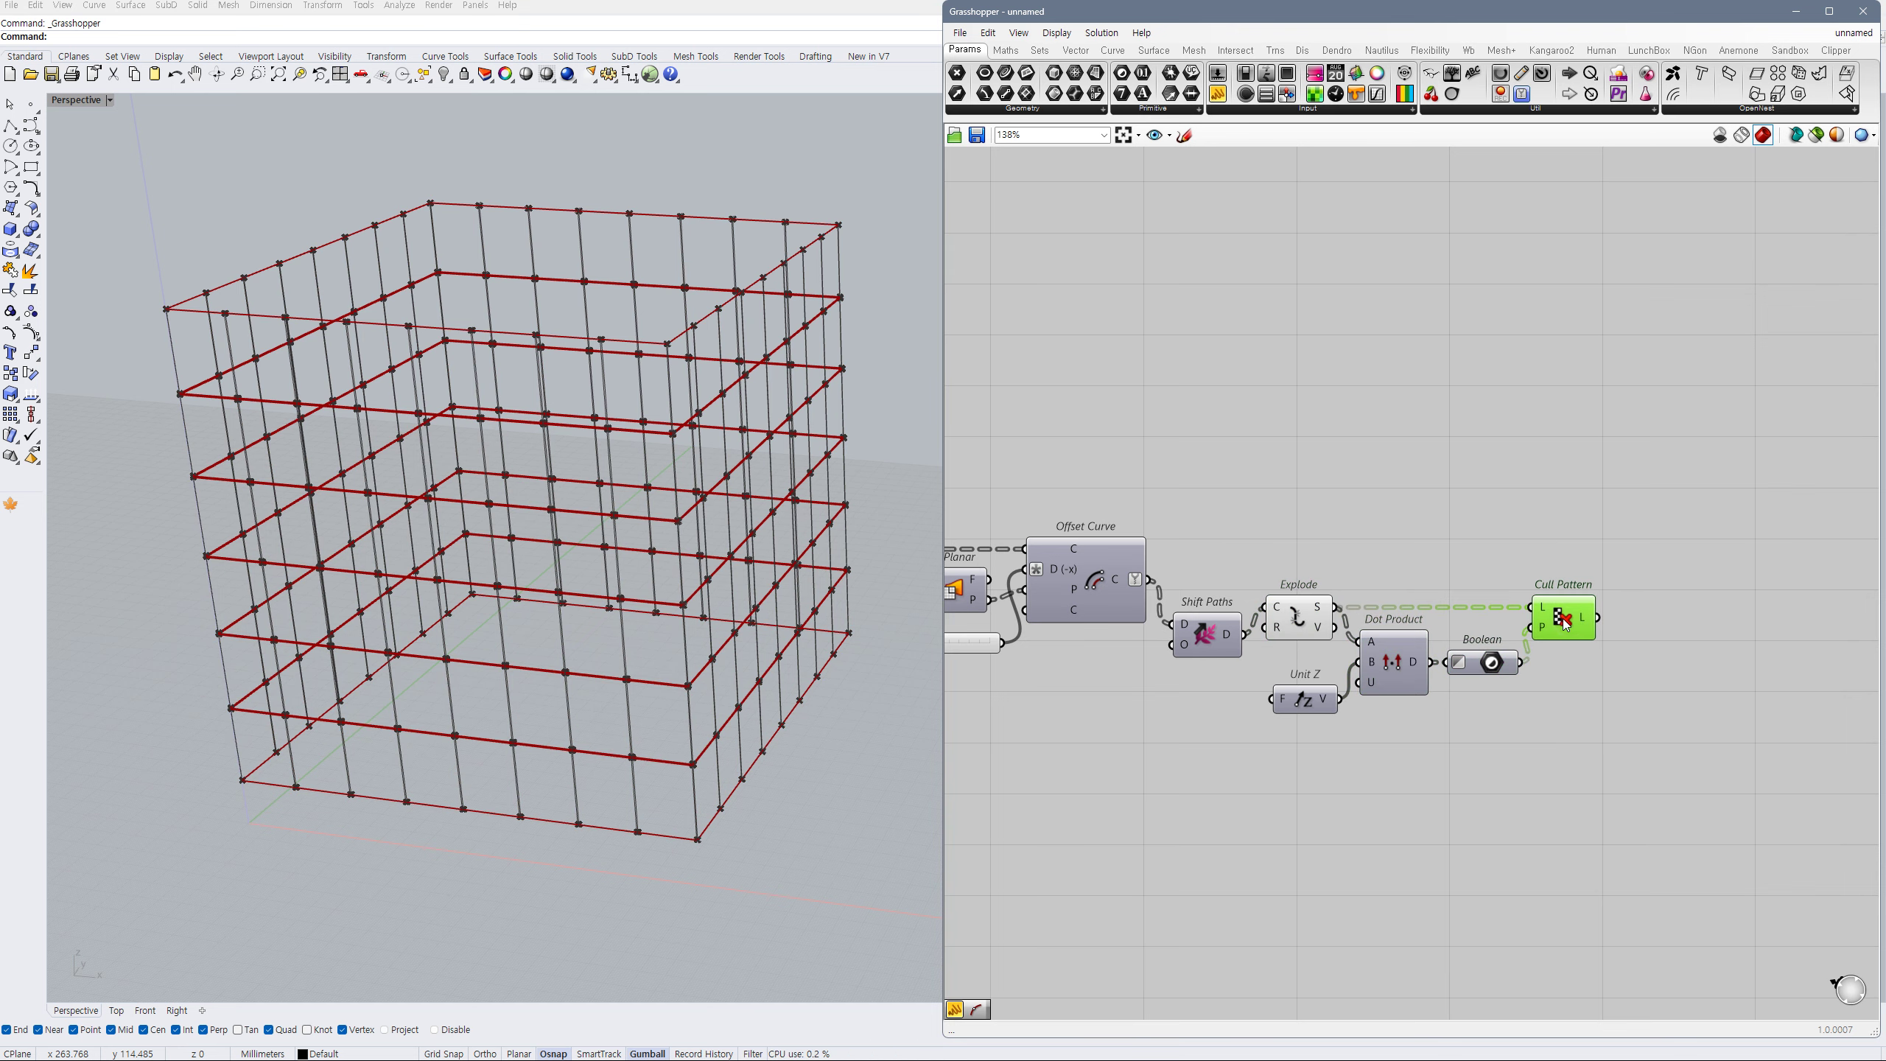
# - Turn off the Explode preview and tidy Unit Z, Dot Product and Boolean into a compact row beneath it
pyautogui.click(1285, 613)
pyautogui.hotkey('ctrl', 'q')
pyautogui.moveTo(1585, 678); pyautogui.dragTo(1516, 690, button='right')
pyautogui.click(1517, 690)
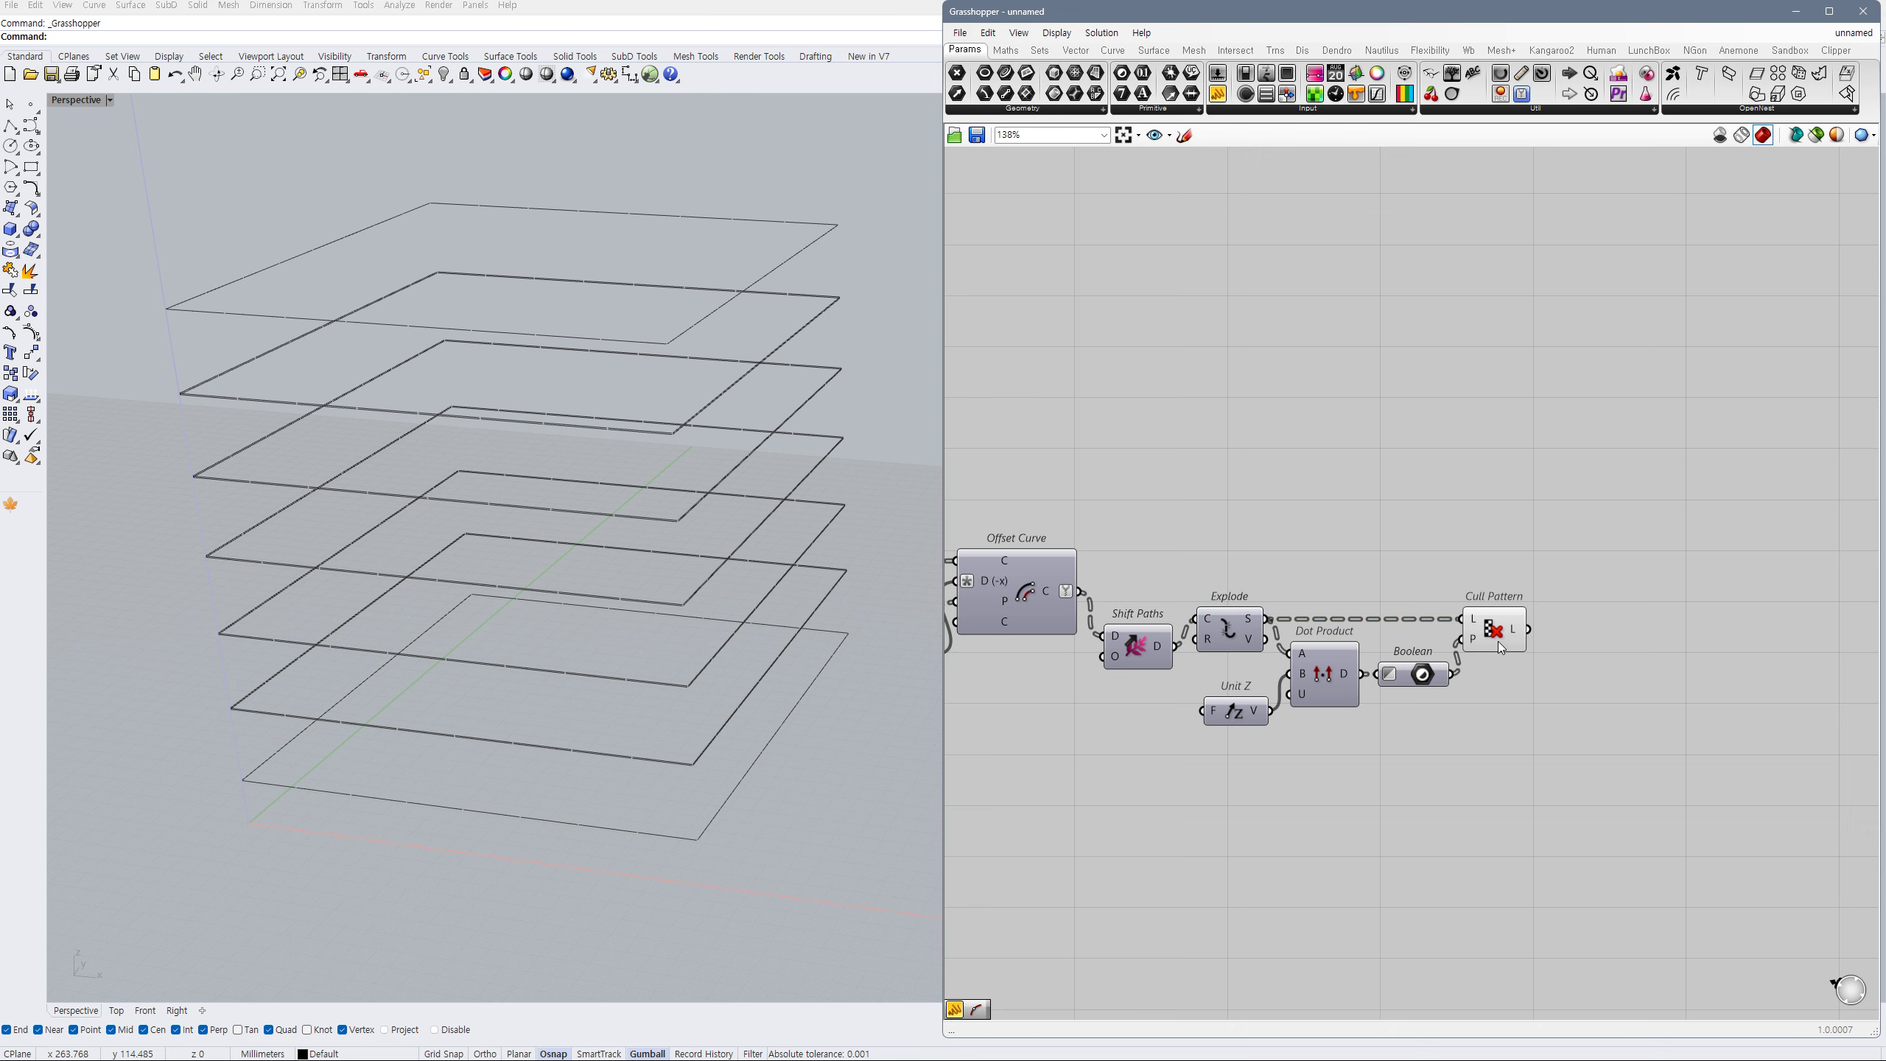
pyautogui.click(1497, 641)
pyautogui.moveTo(1252, 714); pyautogui.dragTo(1406, 689)
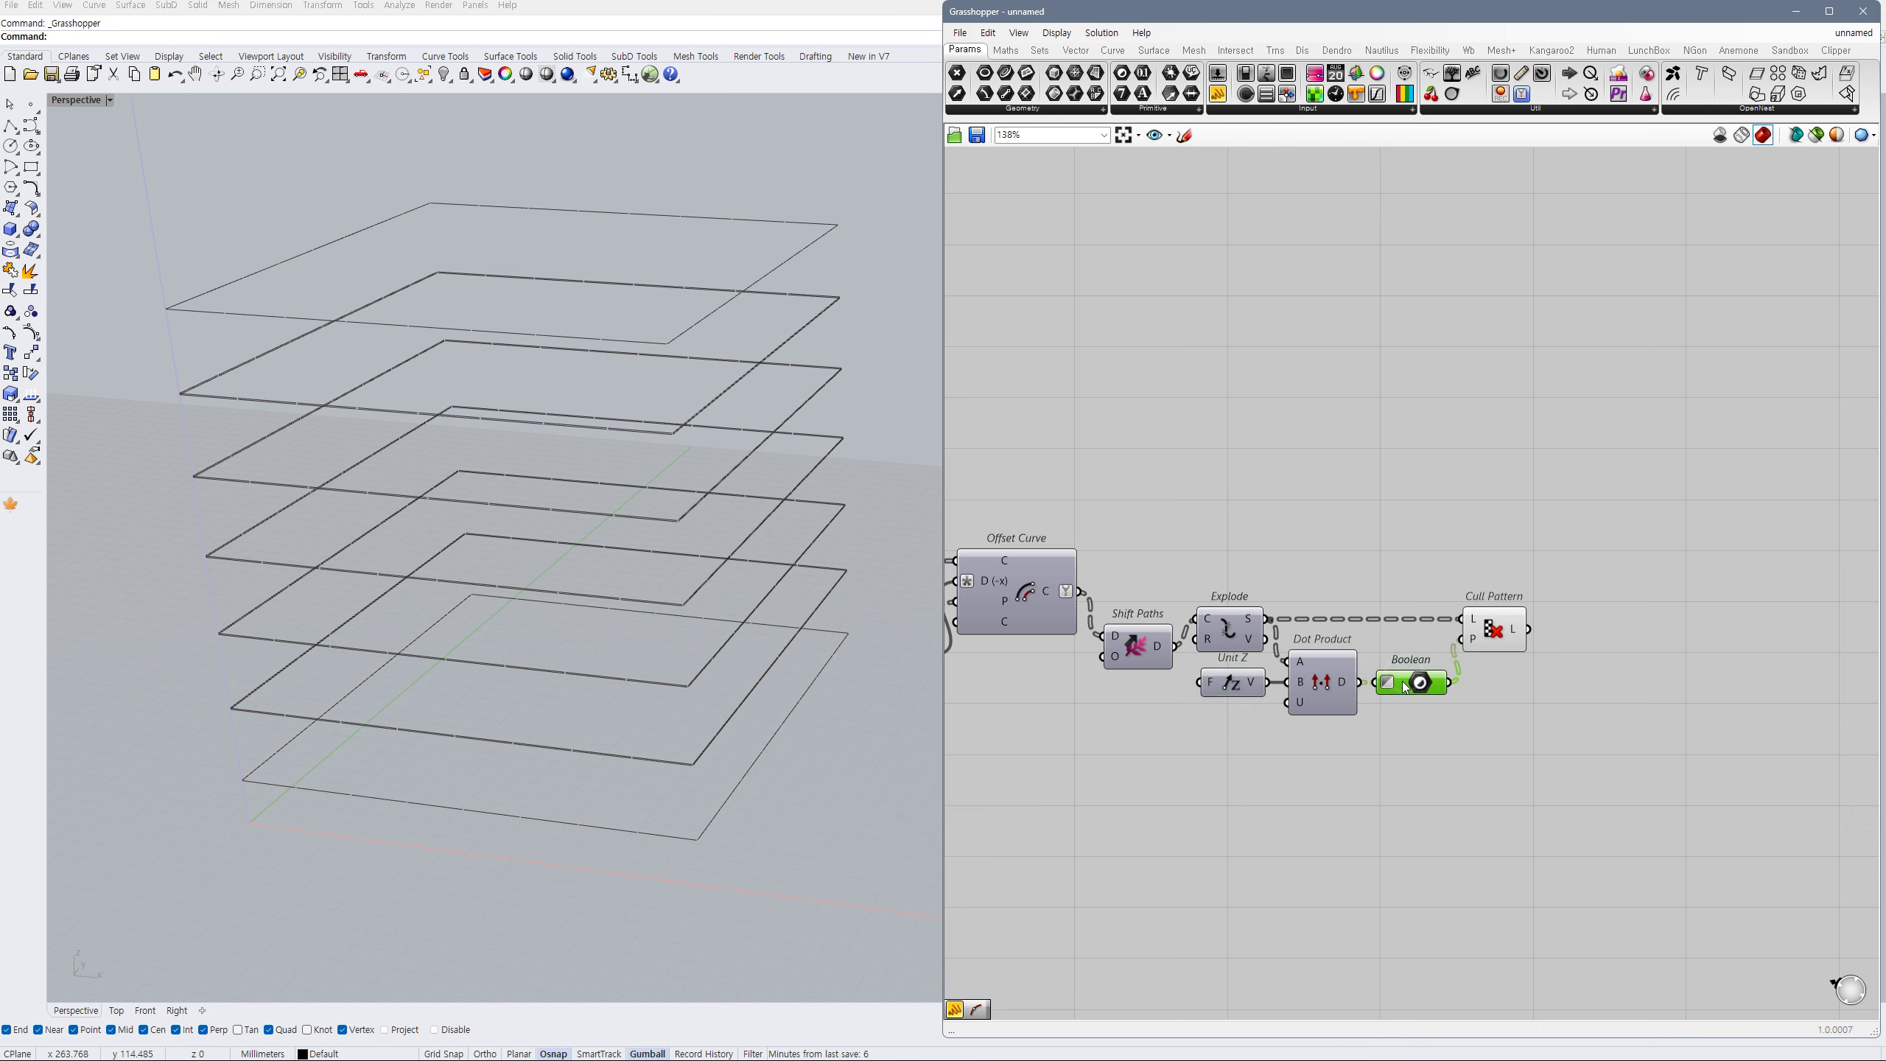
pyautogui.click(1516, 643)
# - Add an Evaluate Length component and connect the Cull Pattern output to its curve input
pyautogui.moveTo(1610, 640); pyautogui.dragTo(1549, 639, button='right')
pyautogui.doubleClick(1559, 651)
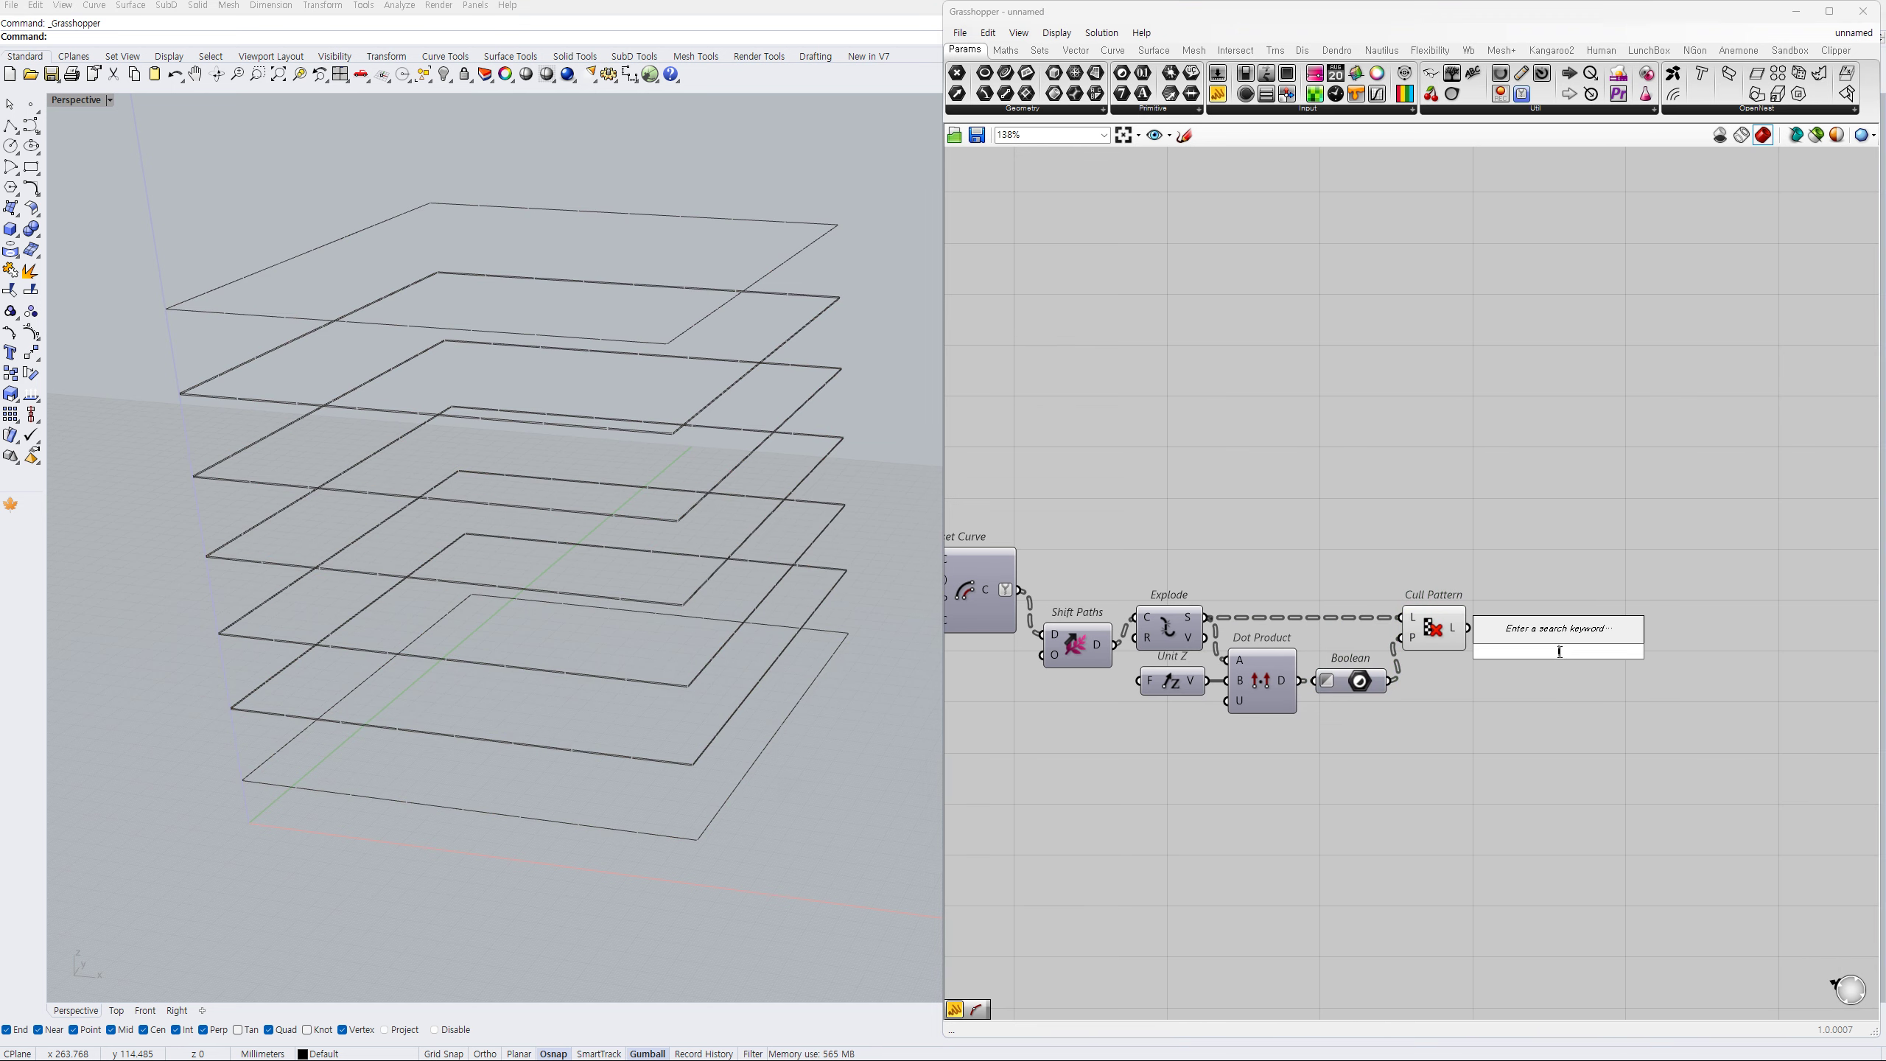
pyautogui.write('4val')
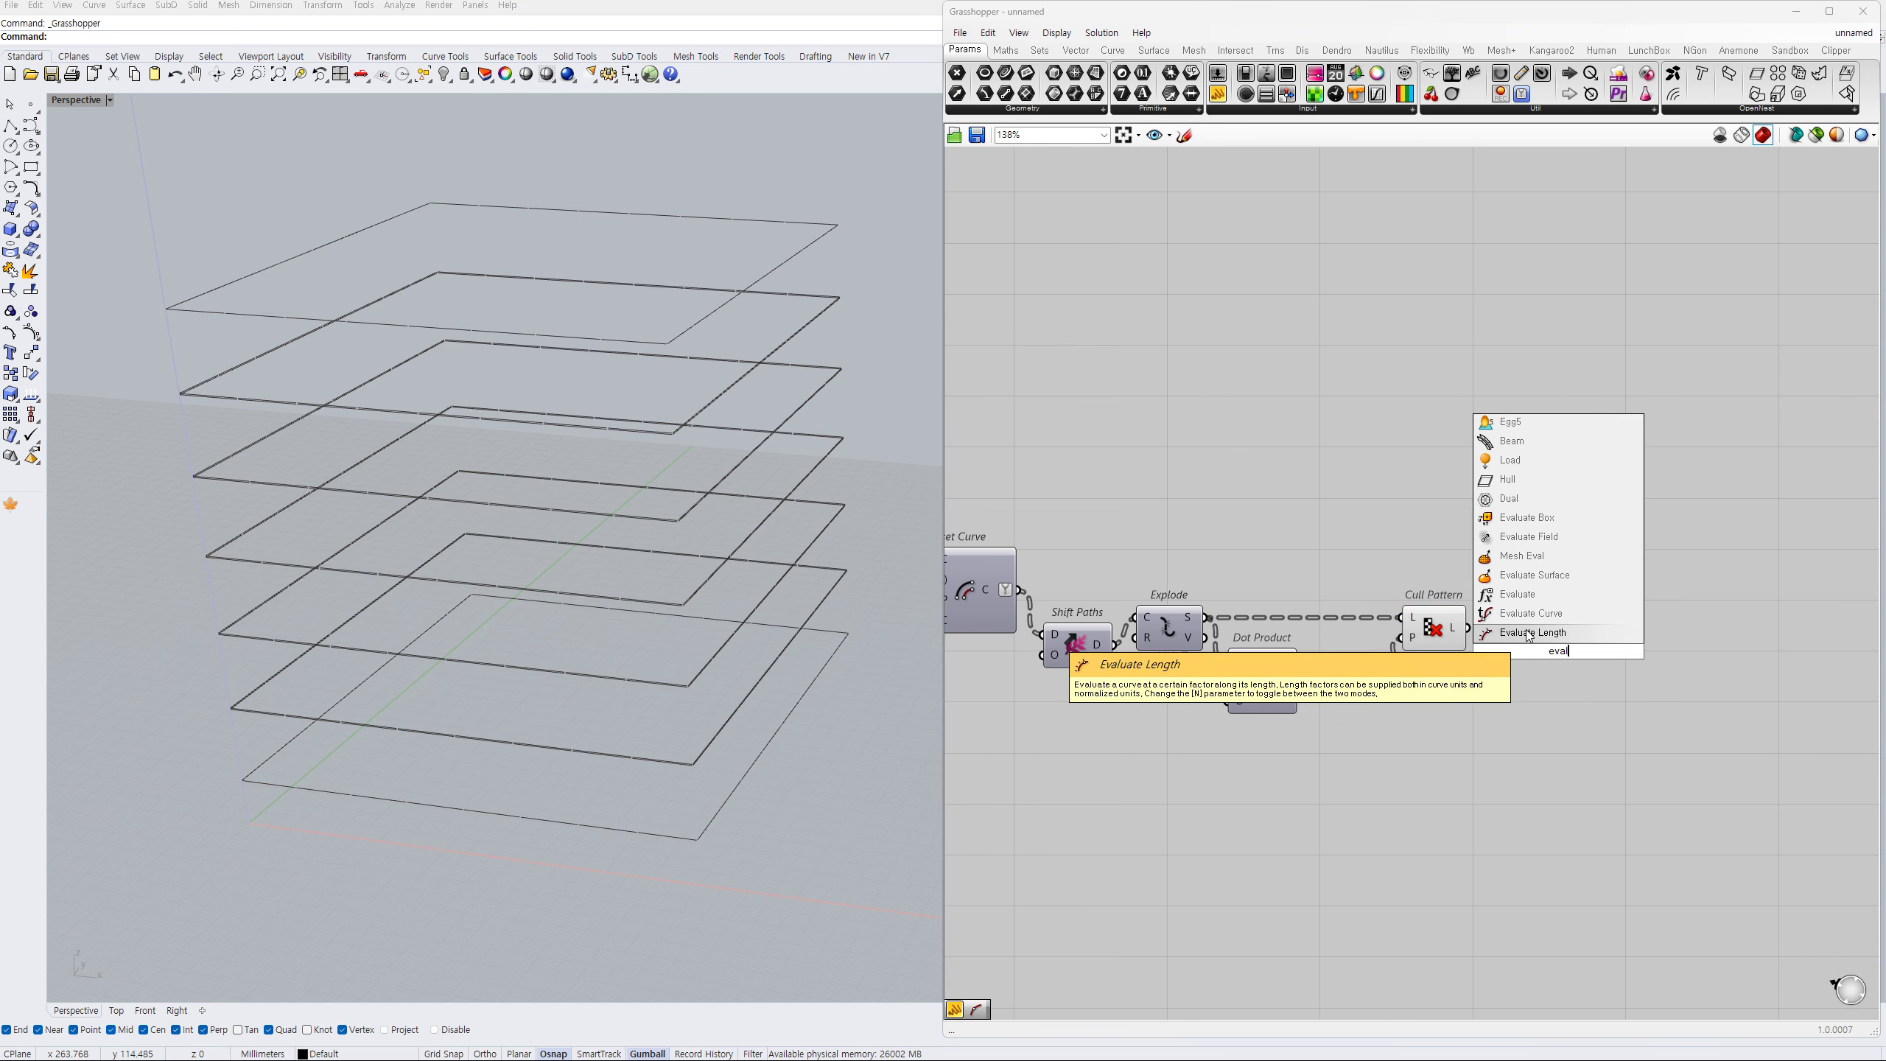
pyautogui.click(1525, 632)
pyautogui.moveTo(1520, 638); pyautogui.dragTo(1522, 631)
pyautogui.moveTo(1567, 644); pyautogui.dragTo(1544, 640)
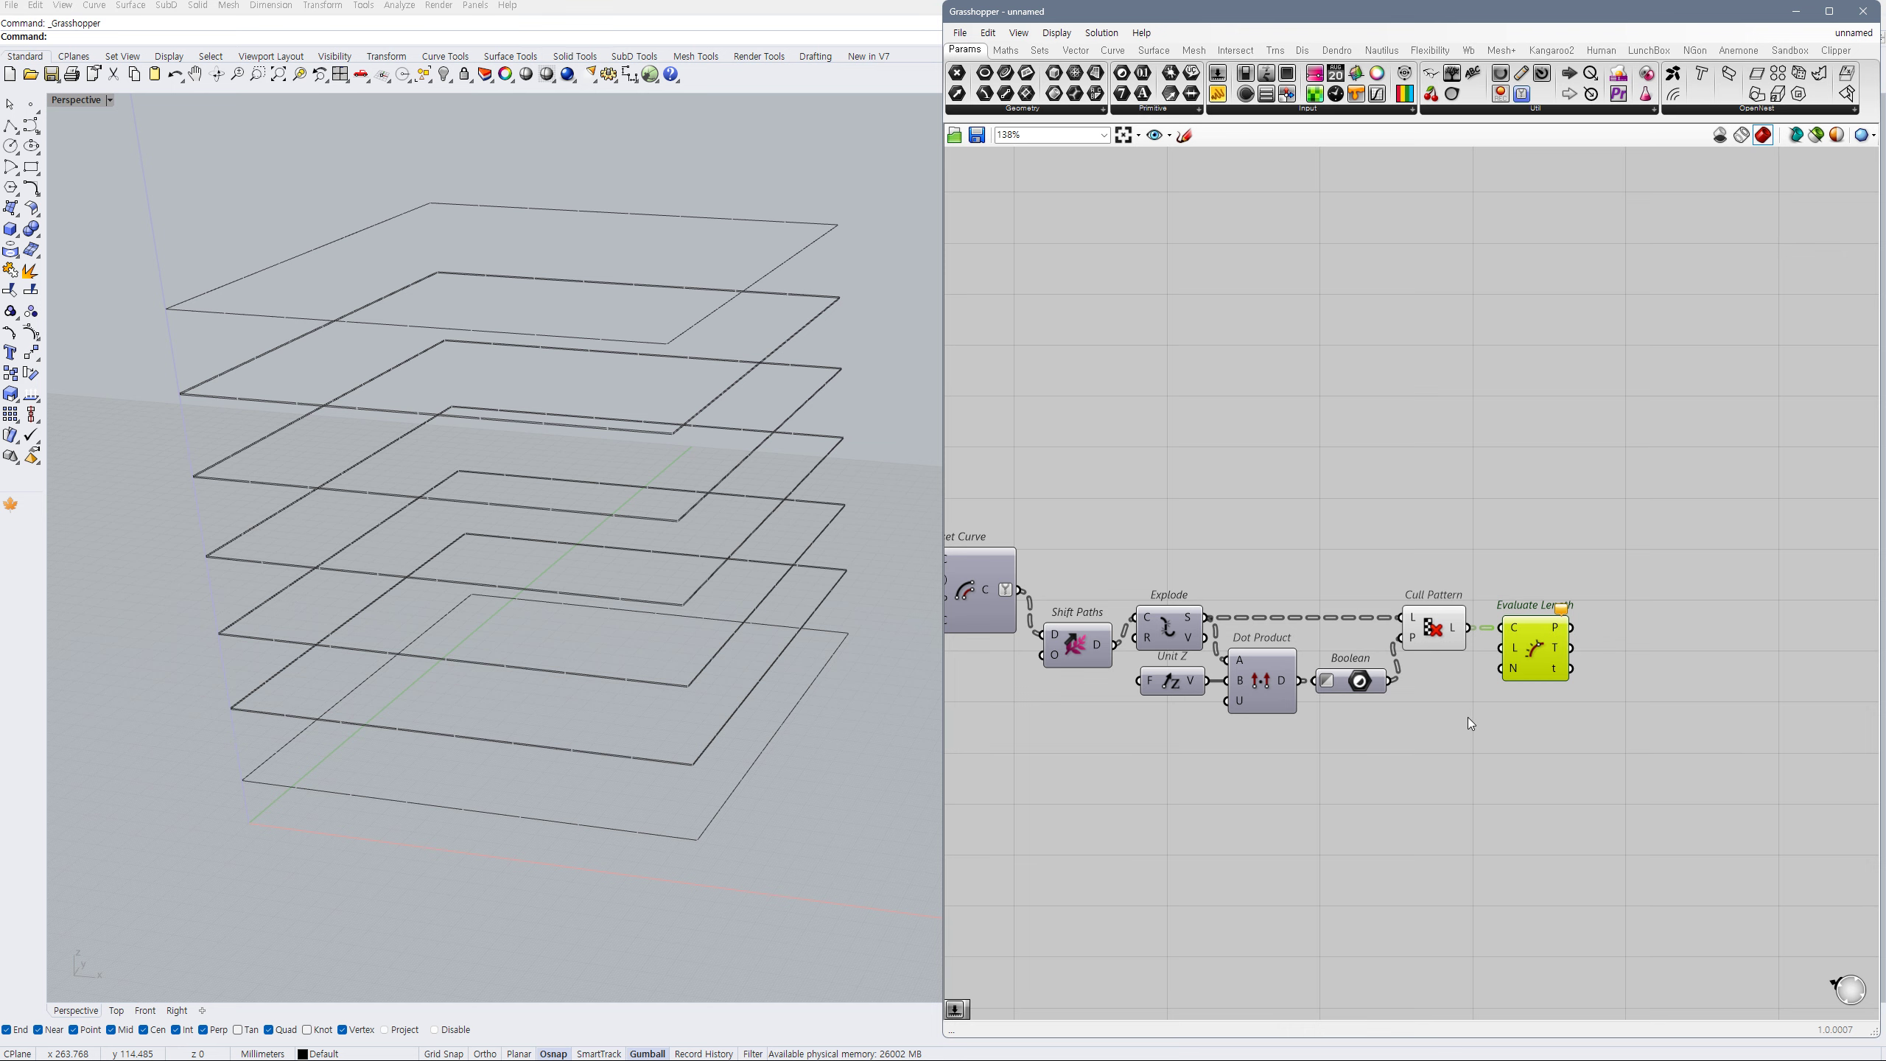
pyautogui.moveTo(1471, 722); pyautogui.dragTo(1523, 704, button='right')
pyautogui.scroll(5, 684, 724)
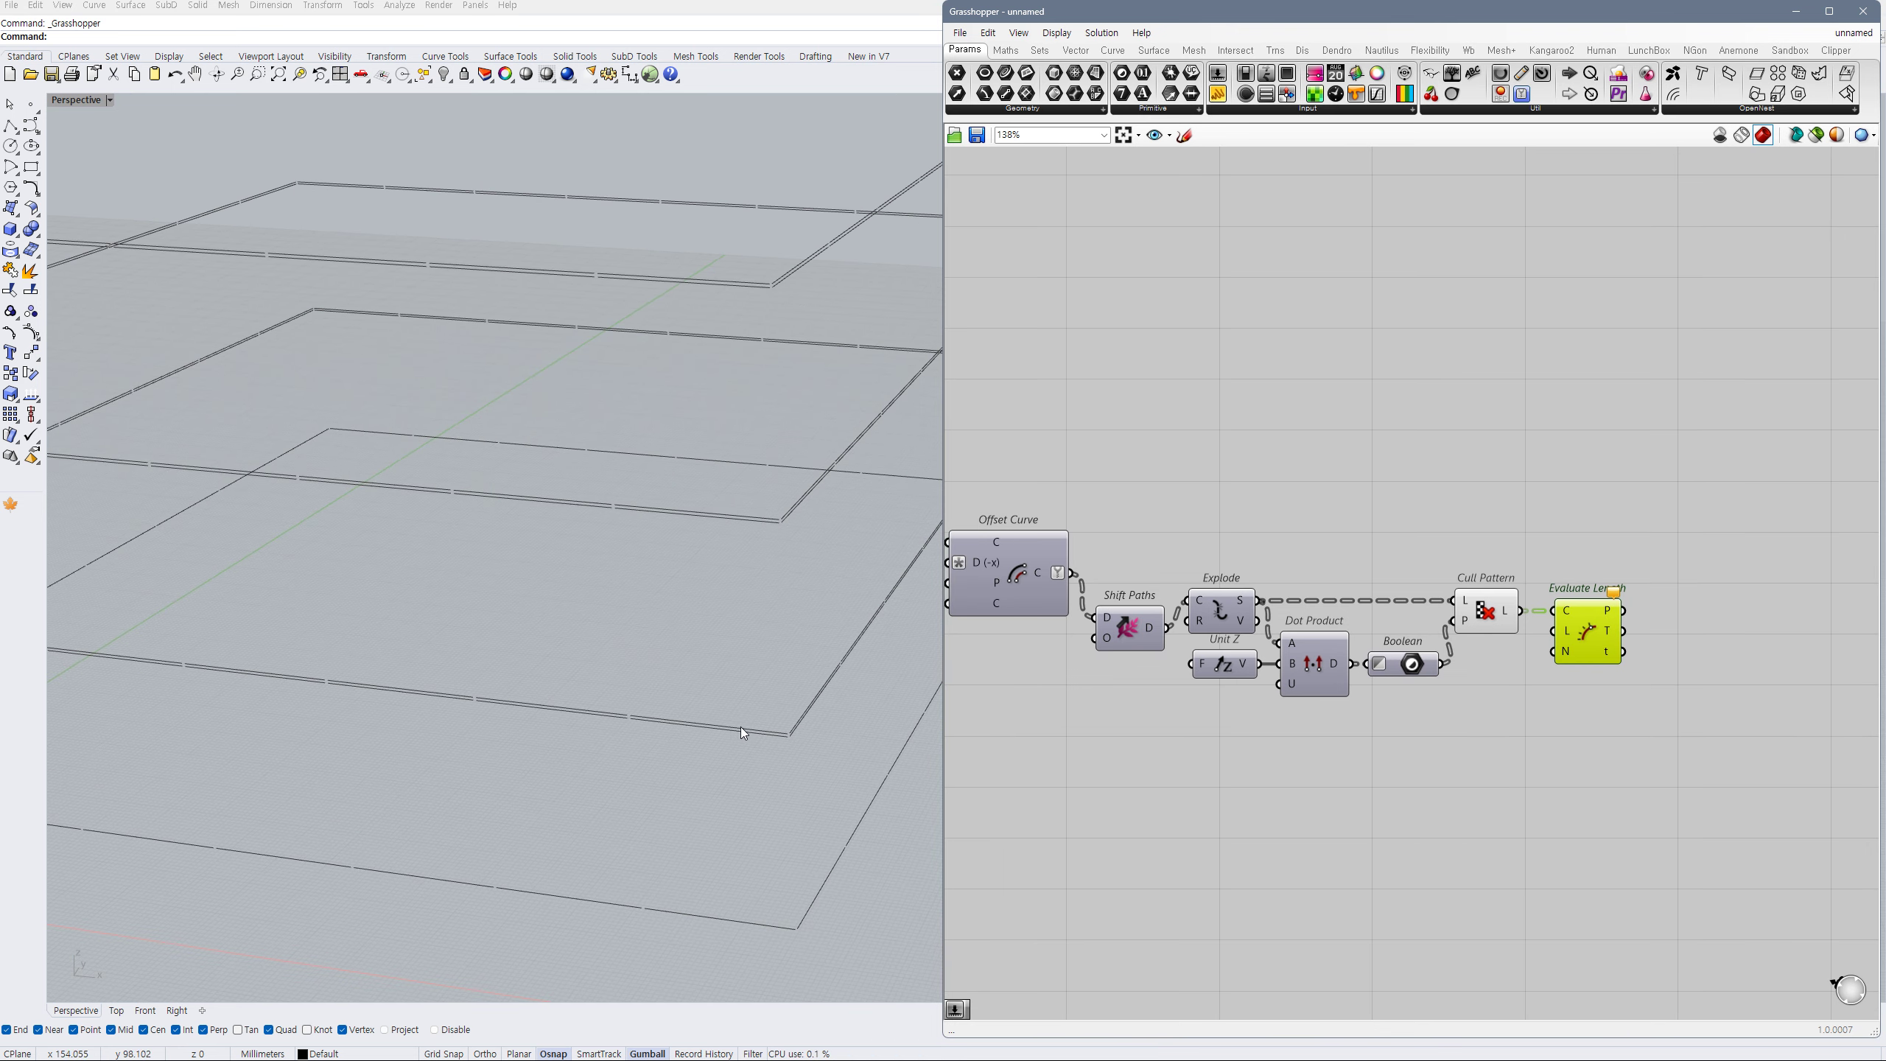
pyautogui.click(1427, 725)
pyautogui.scroll(-3, 747, 698)
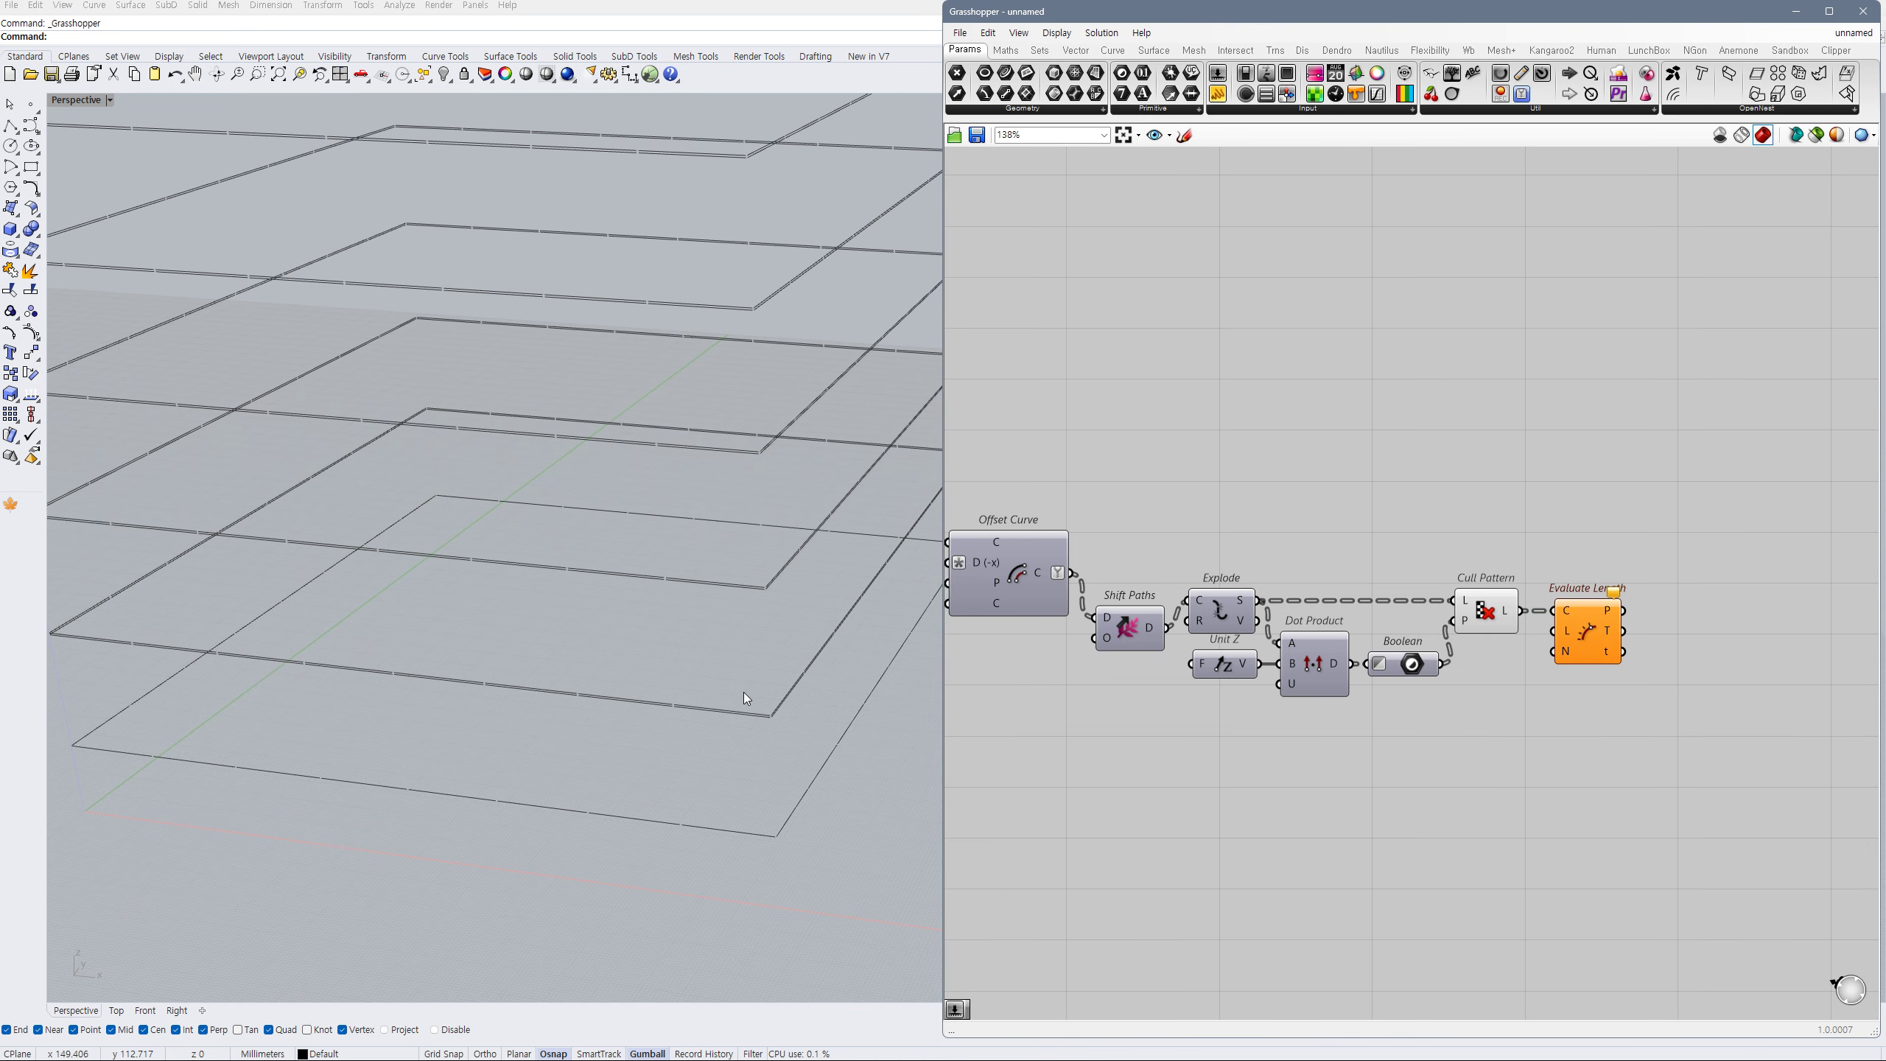
# - Add a Random component below Cull Pattern and a Construct Domain component feeding its range input
pyautogui.doubleClick(1482, 708)
pyautogui.write('rand')
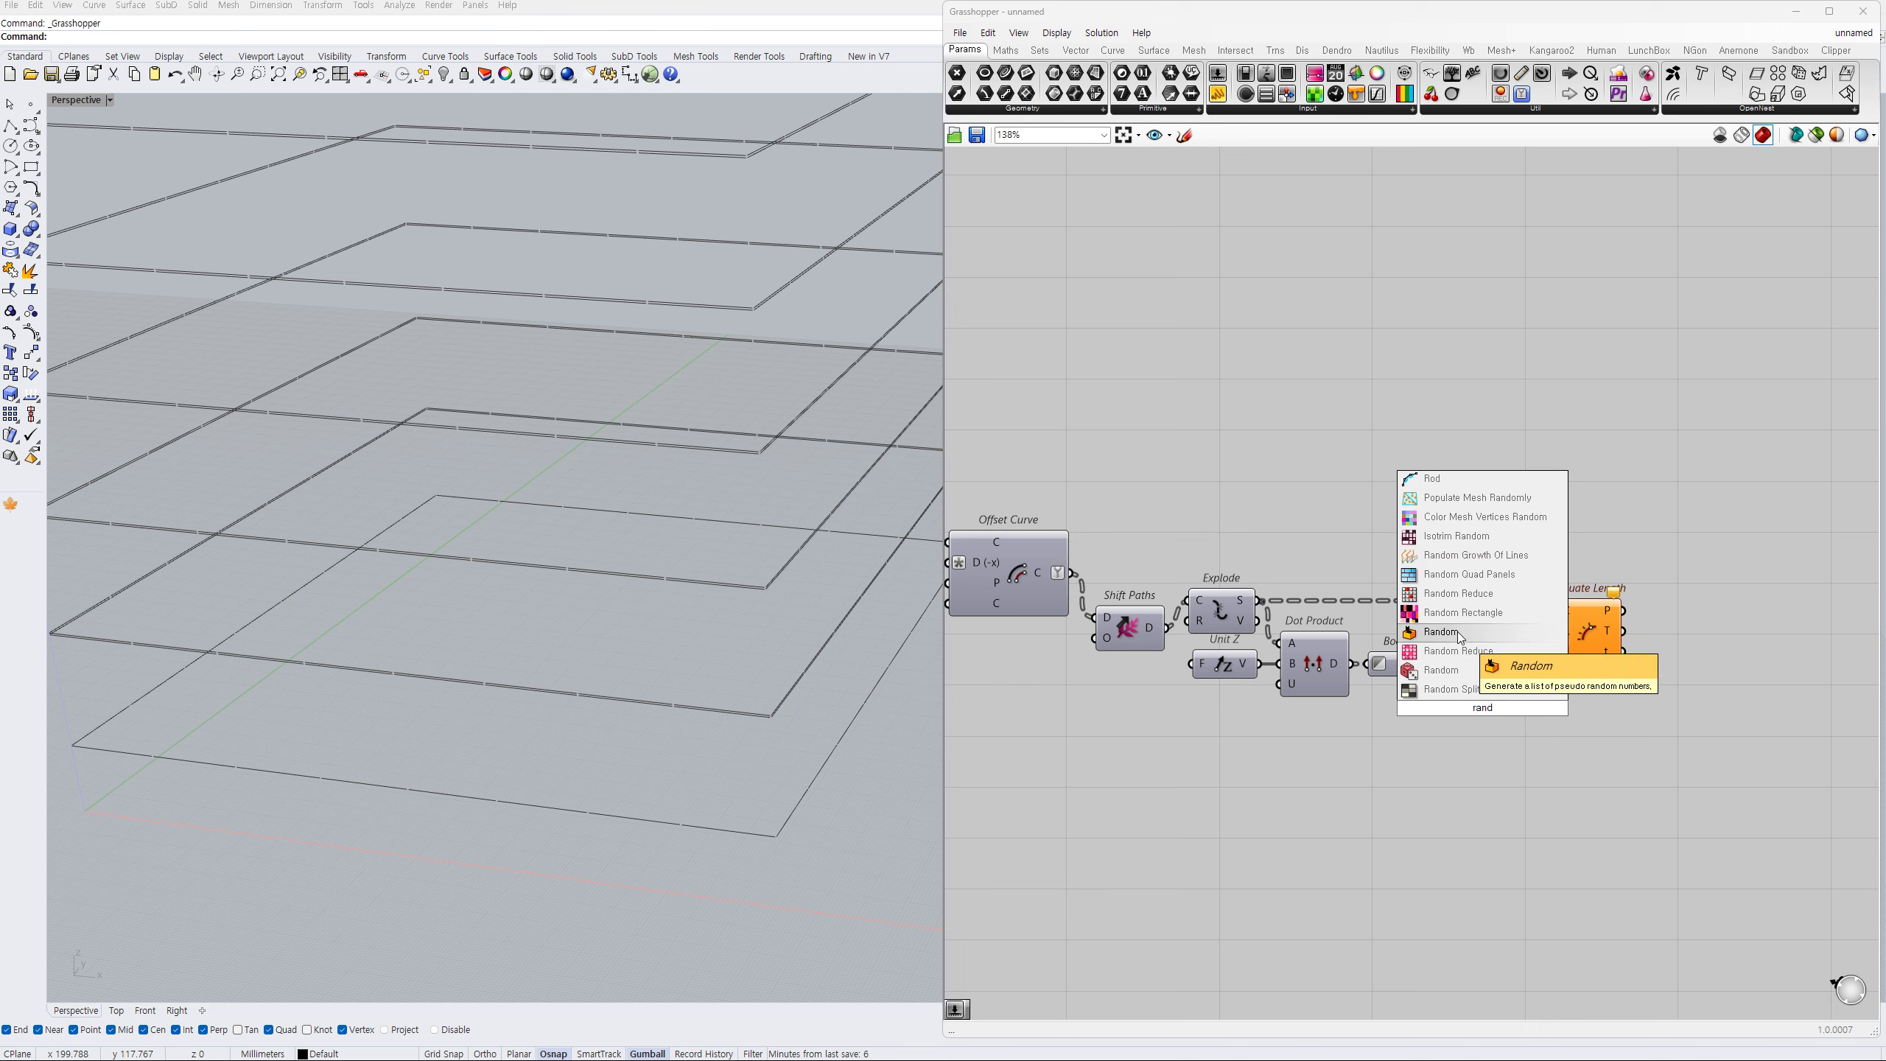
pyautogui.click(1440, 633)
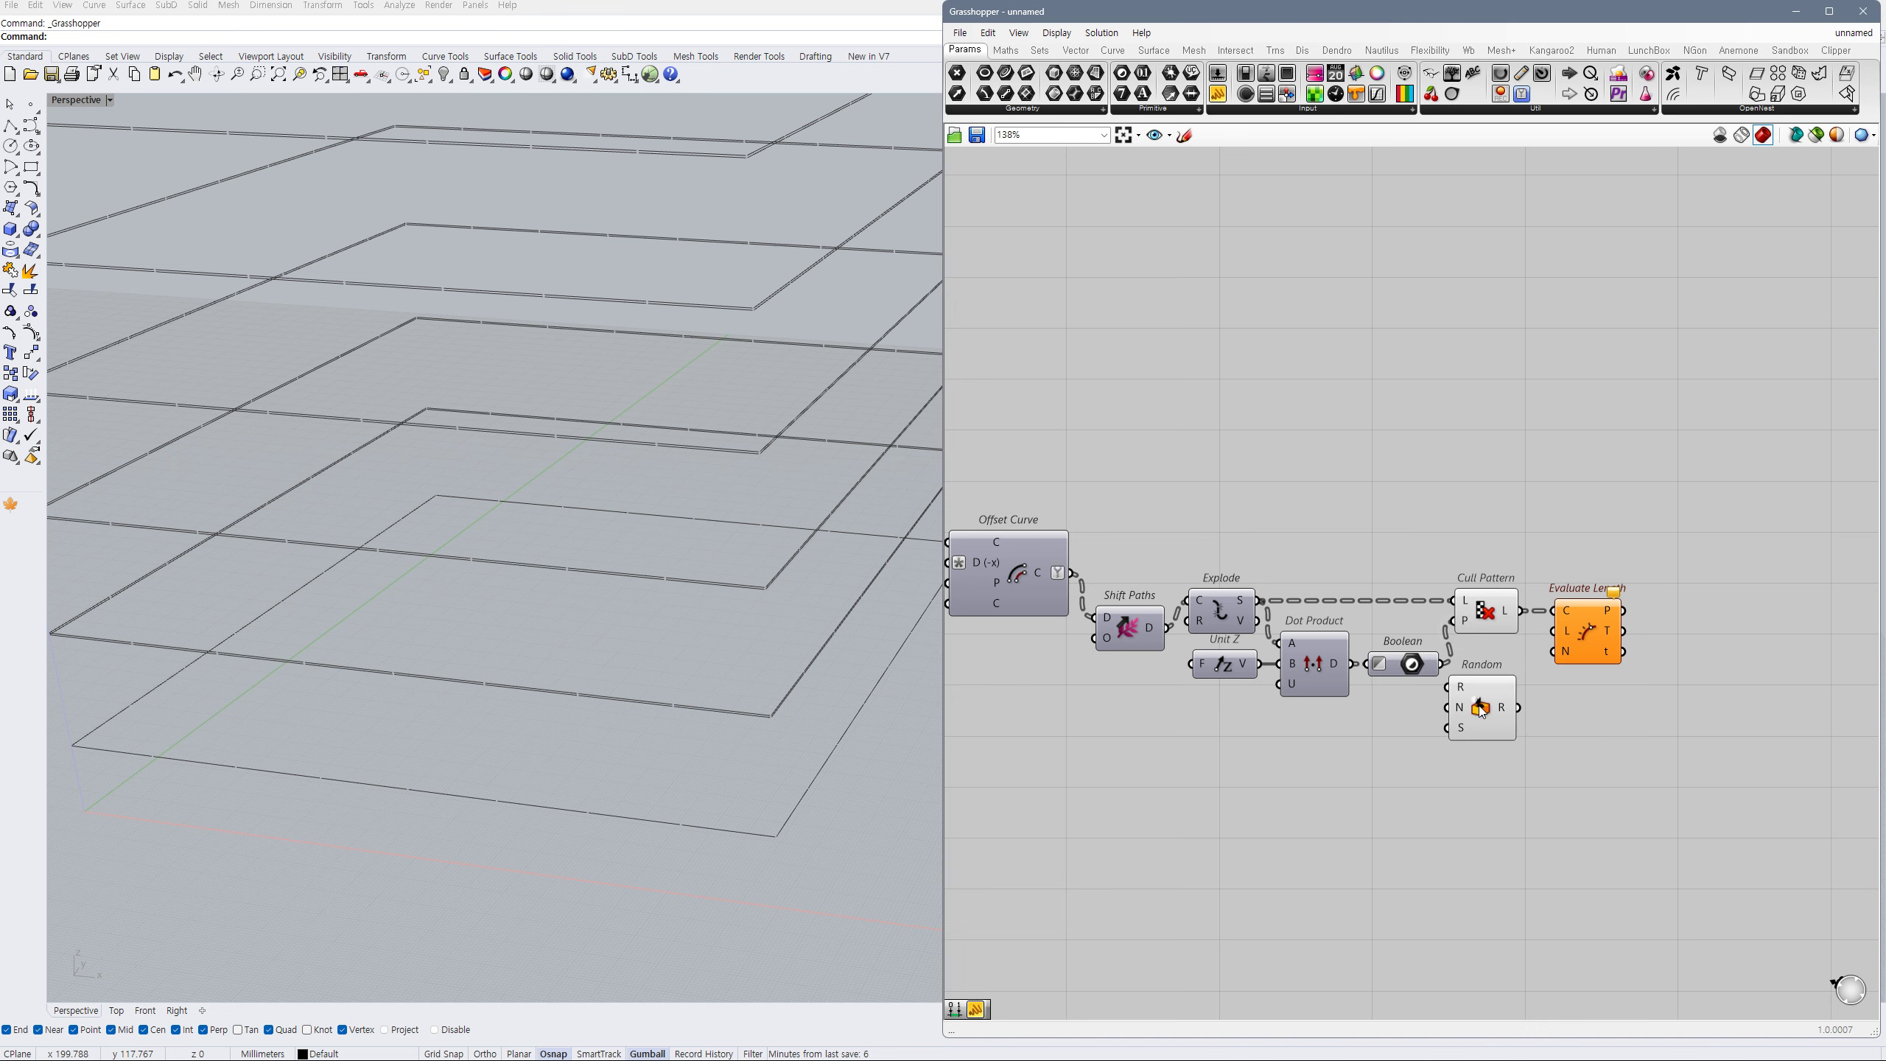
pyautogui.click(1422, 738)
pyautogui.press('Return')
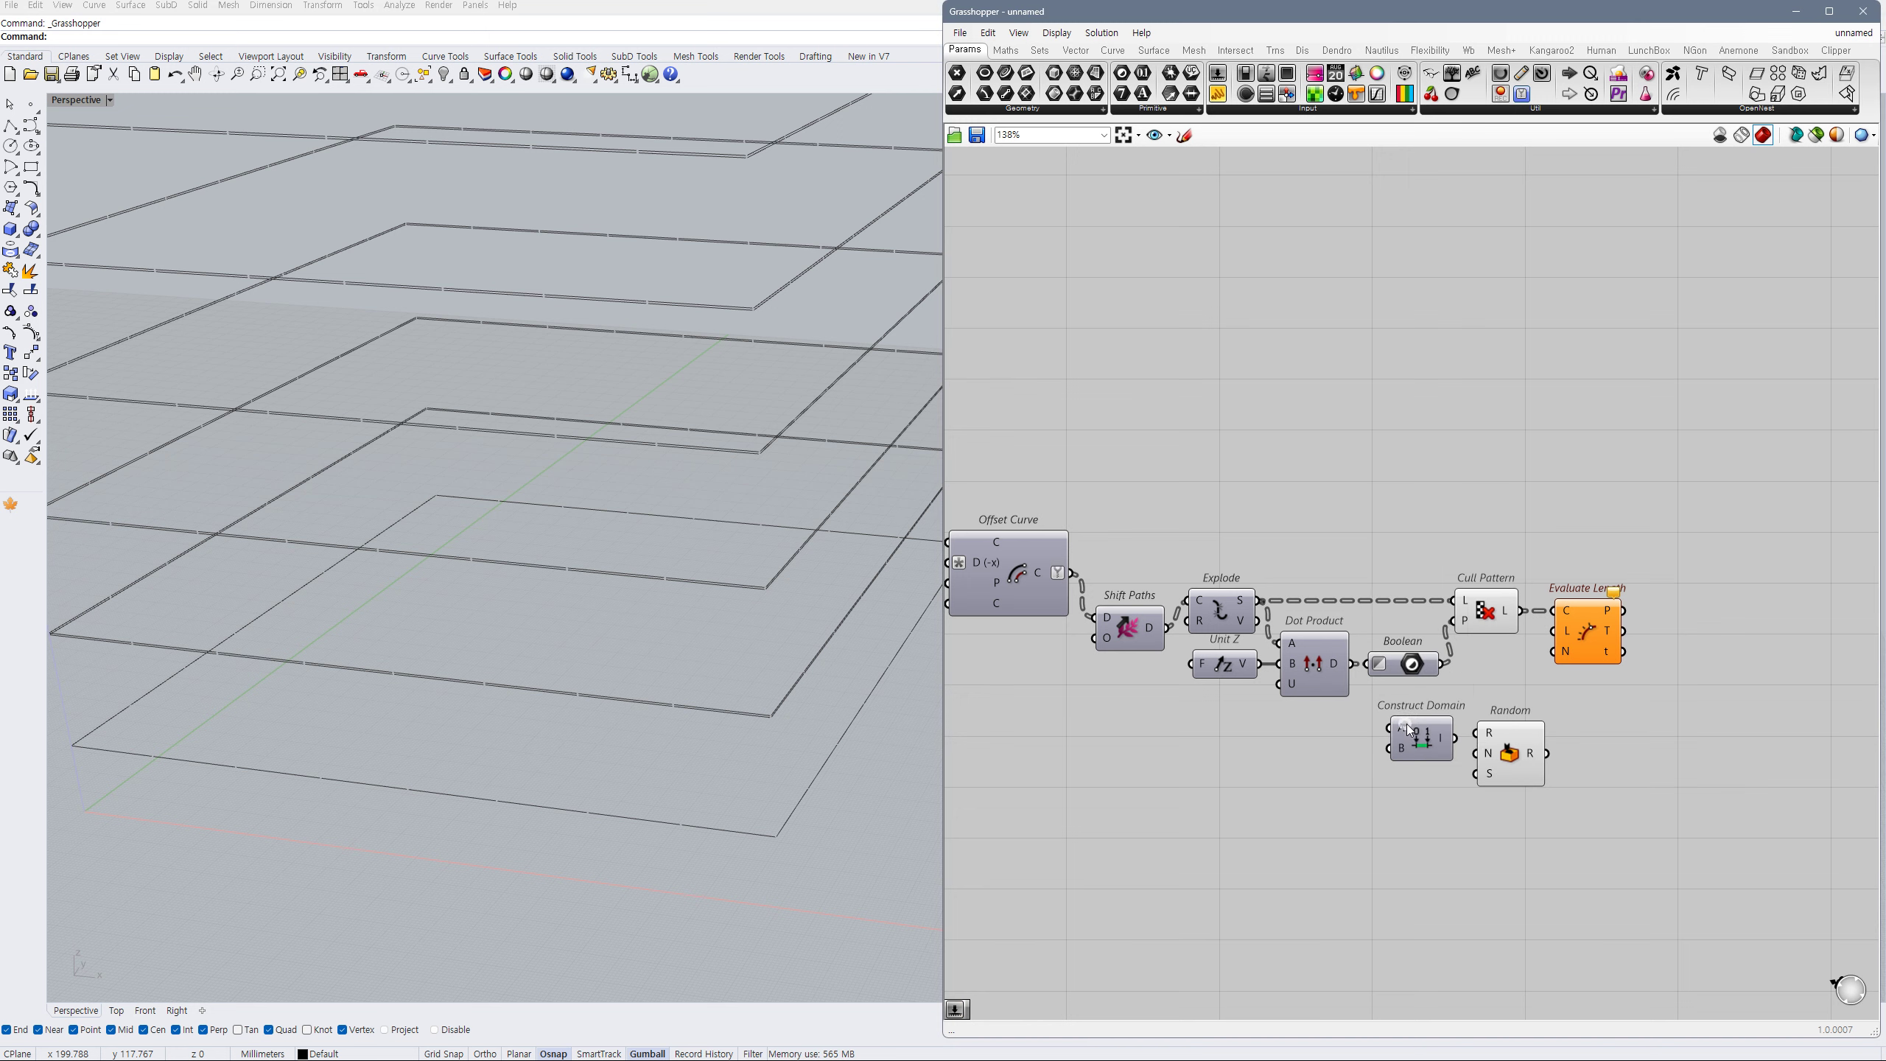
pyautogui.click(1427, 747)
pyautogui.moveTo(1457, 738); pyautogui.dragTo(1506, 754)
pyautogui.click(1362, 747)
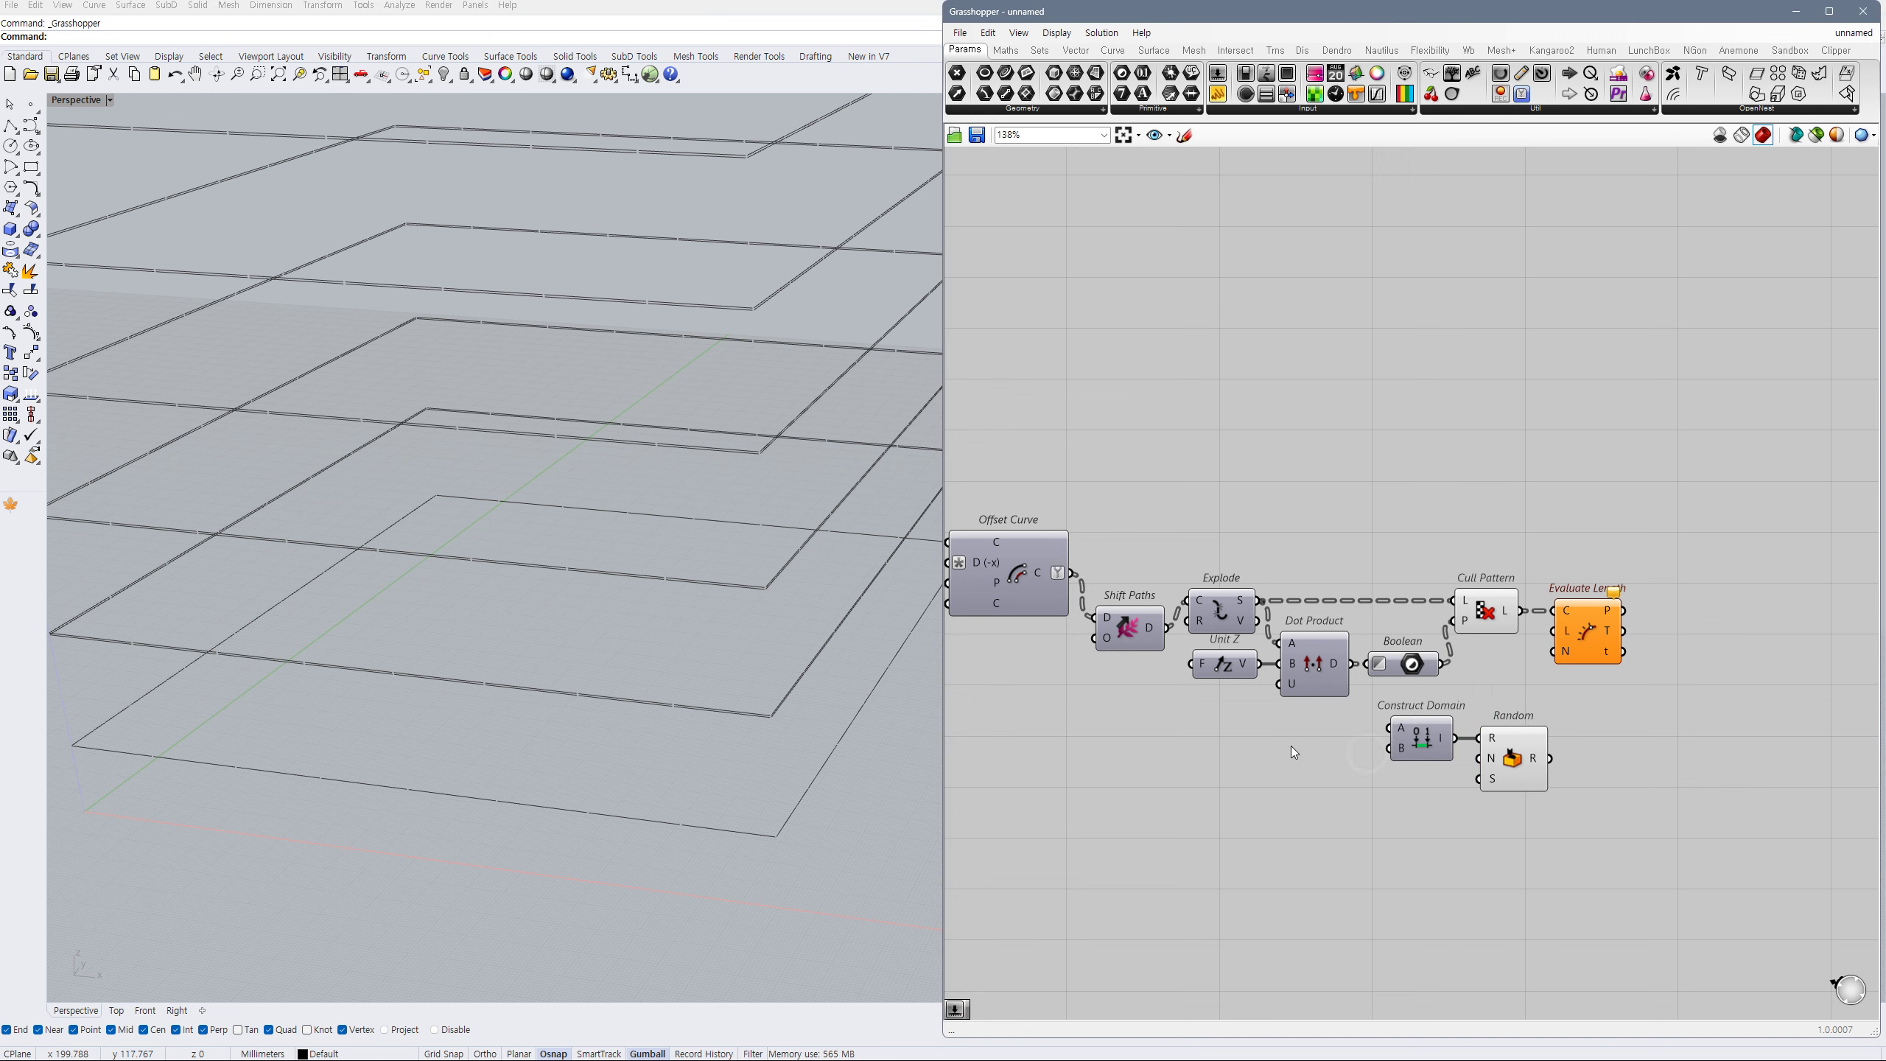
# - Add a panel containing 1 and connect it to the A input of a new Subtraction component
pyautogui.doubleClick(1291, 746)
pyautogui.write('1')
pyautogui.press('Return')
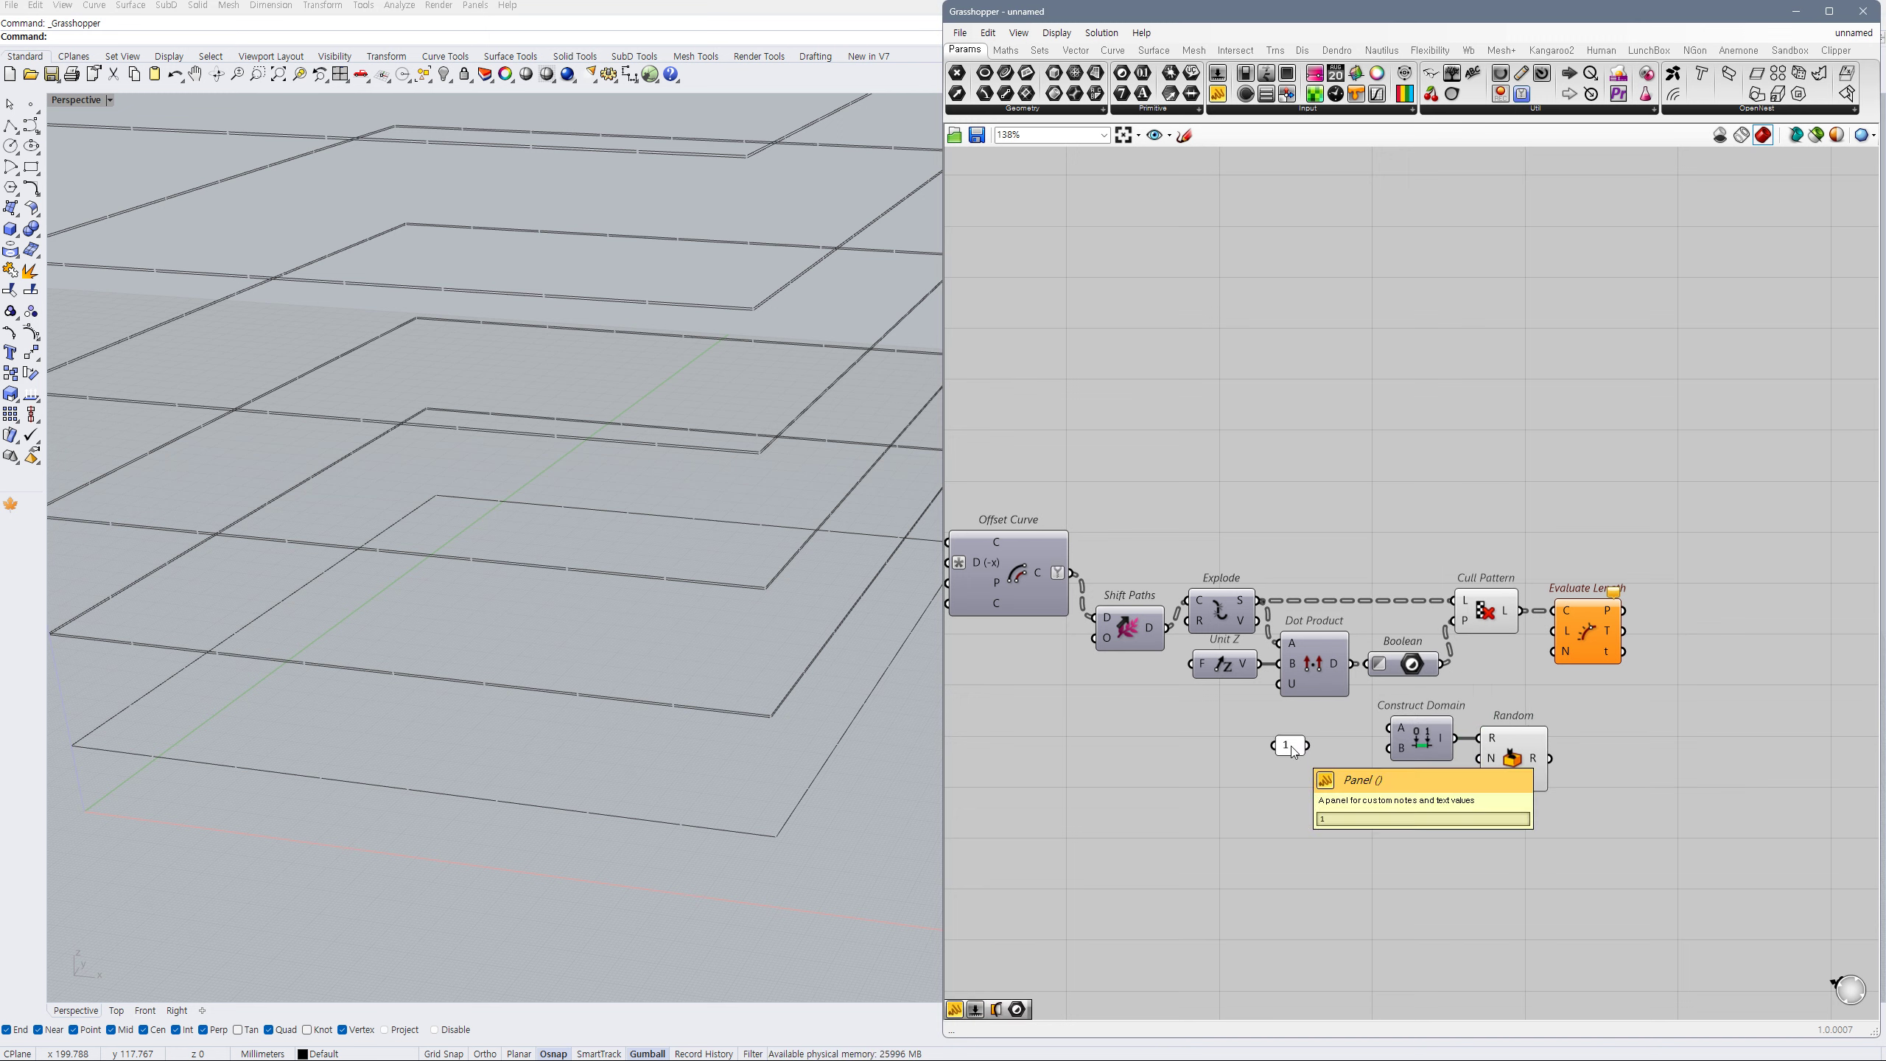
pyautogui.moveTo(1300, 749)
pyautogui.mouseDown()
pyautogui.moveTo(1223, 759)
pyautogui.moveTo(1297, 763)
pyautogui.mouseUp()
pyautogui.doubleClick(1309, 750)
pyautogui.write('-')
pyautogui.press('Return')
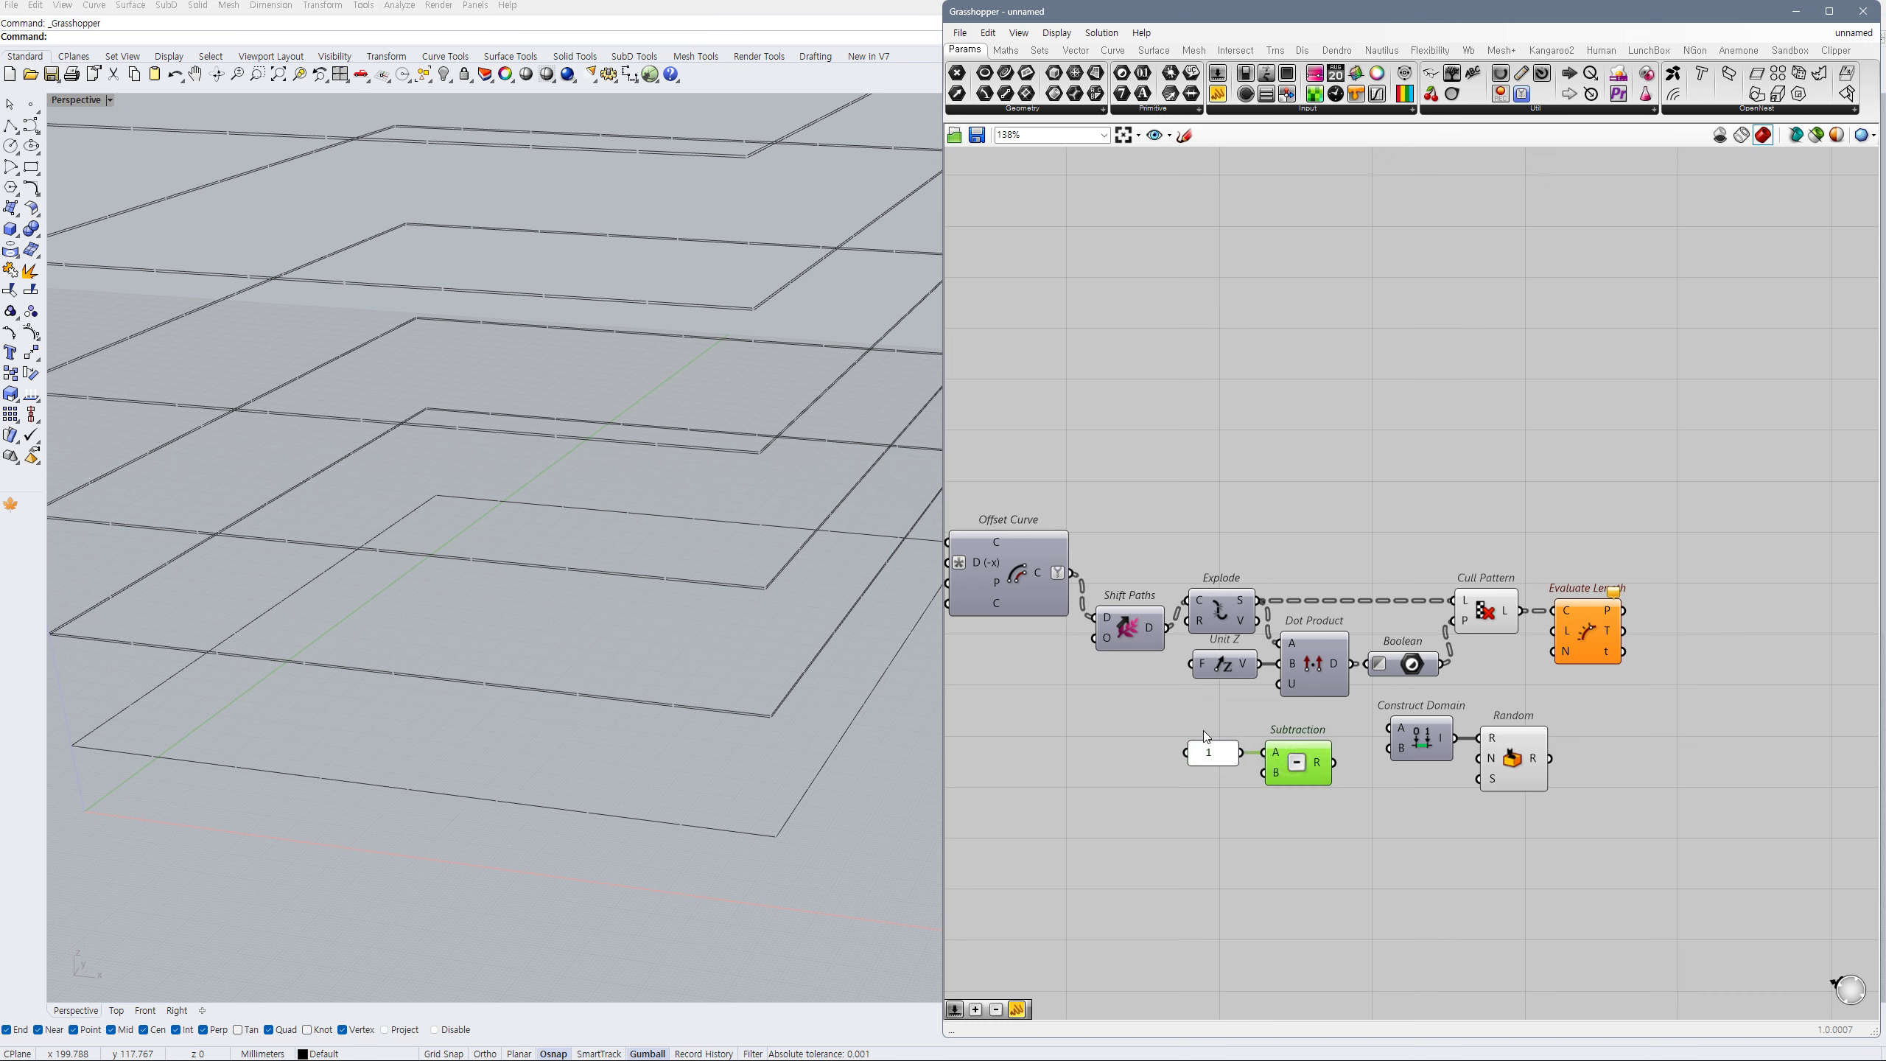
# - Add a 0.20 slider for the domain start and the Subtraction's B input, and use the Subtraction result as the domain end
pyautogui.doubleClick(1189, 720)
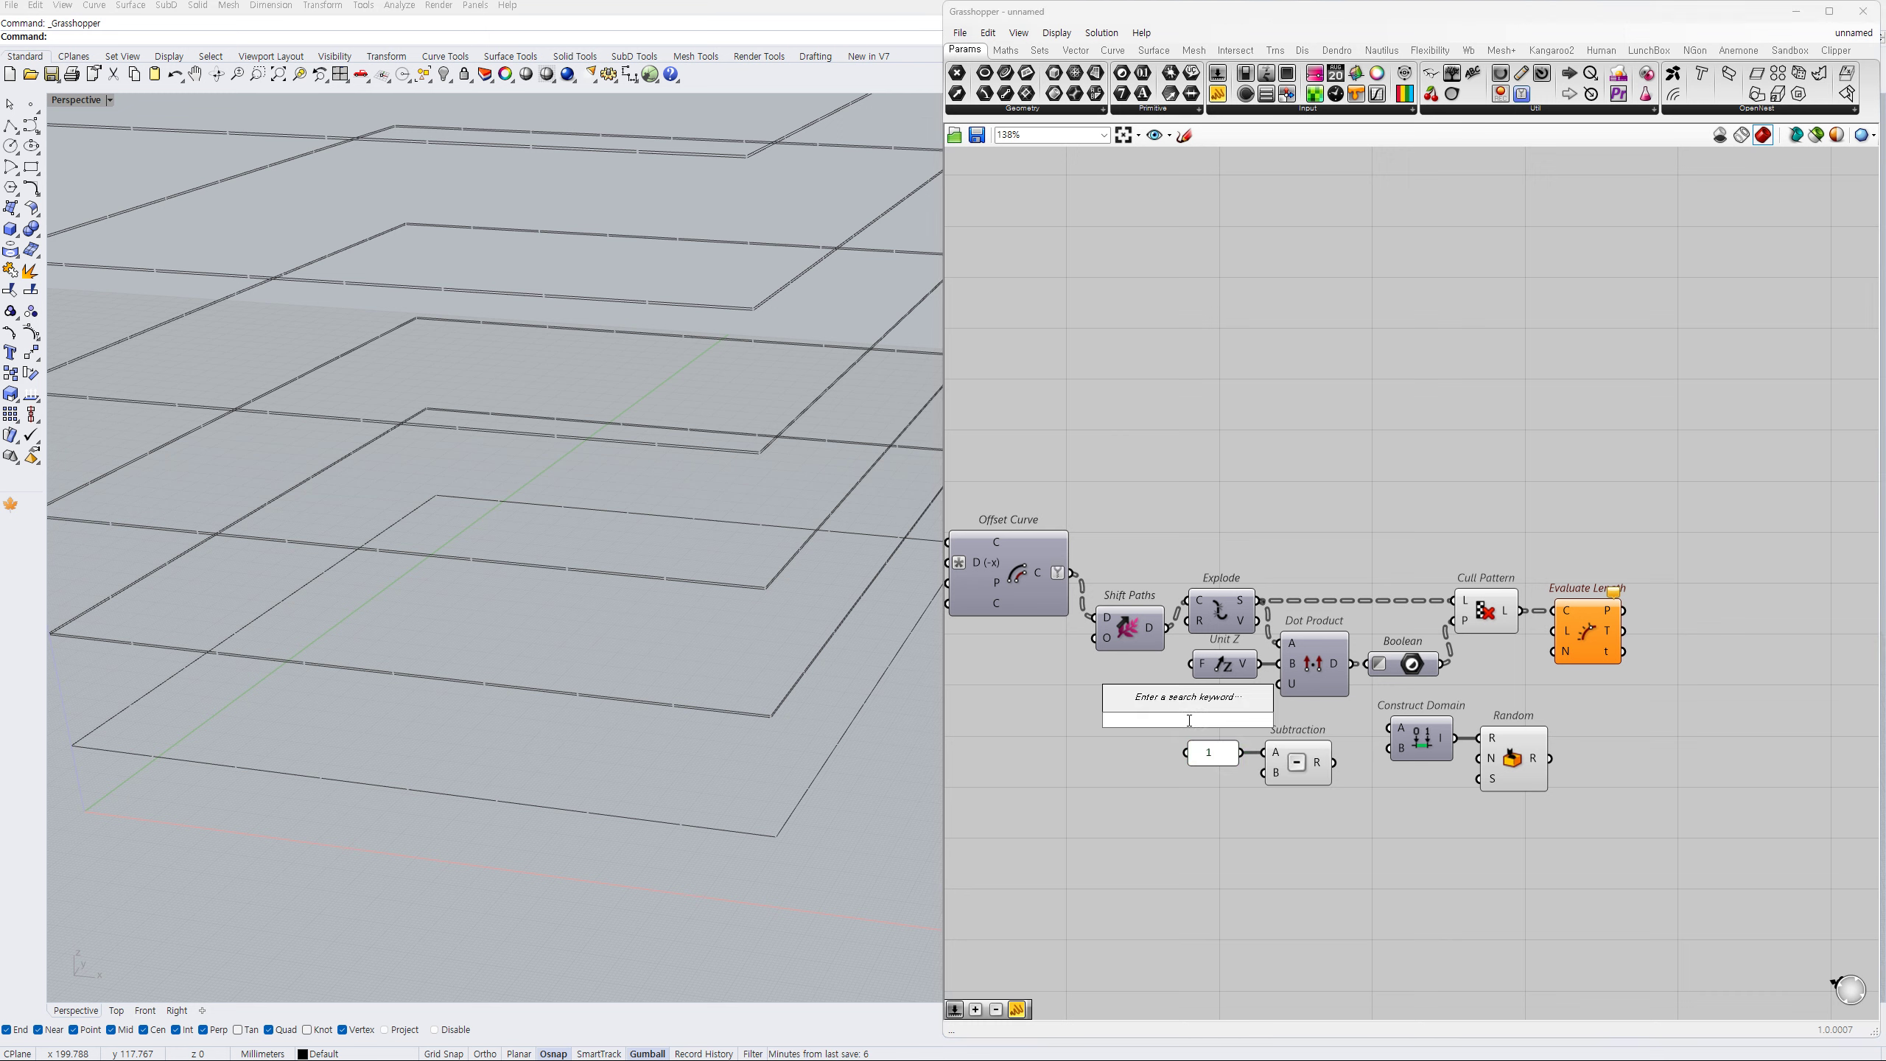
pyautogui.write('0.20')
pyautogui.press('Return')
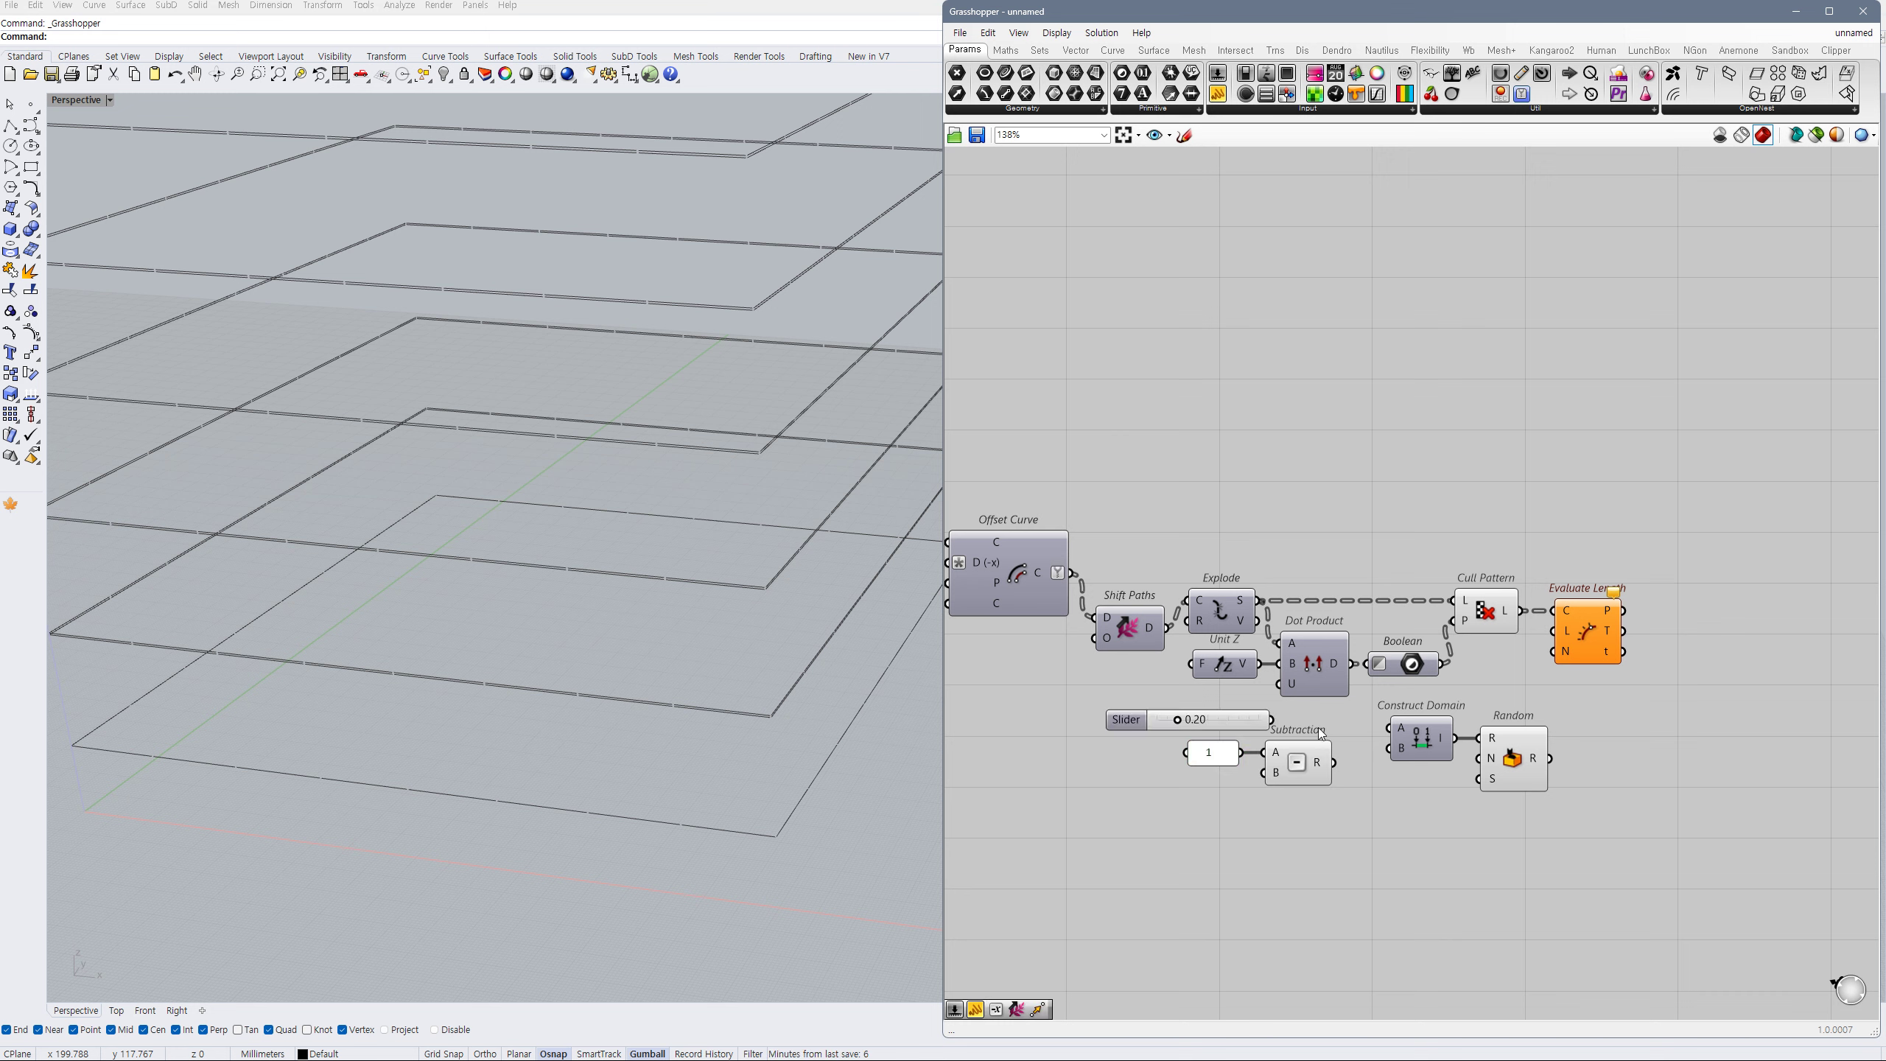
pyautogui.moveTo(1244, 719); pyautogui.dragTo(1353, 741)
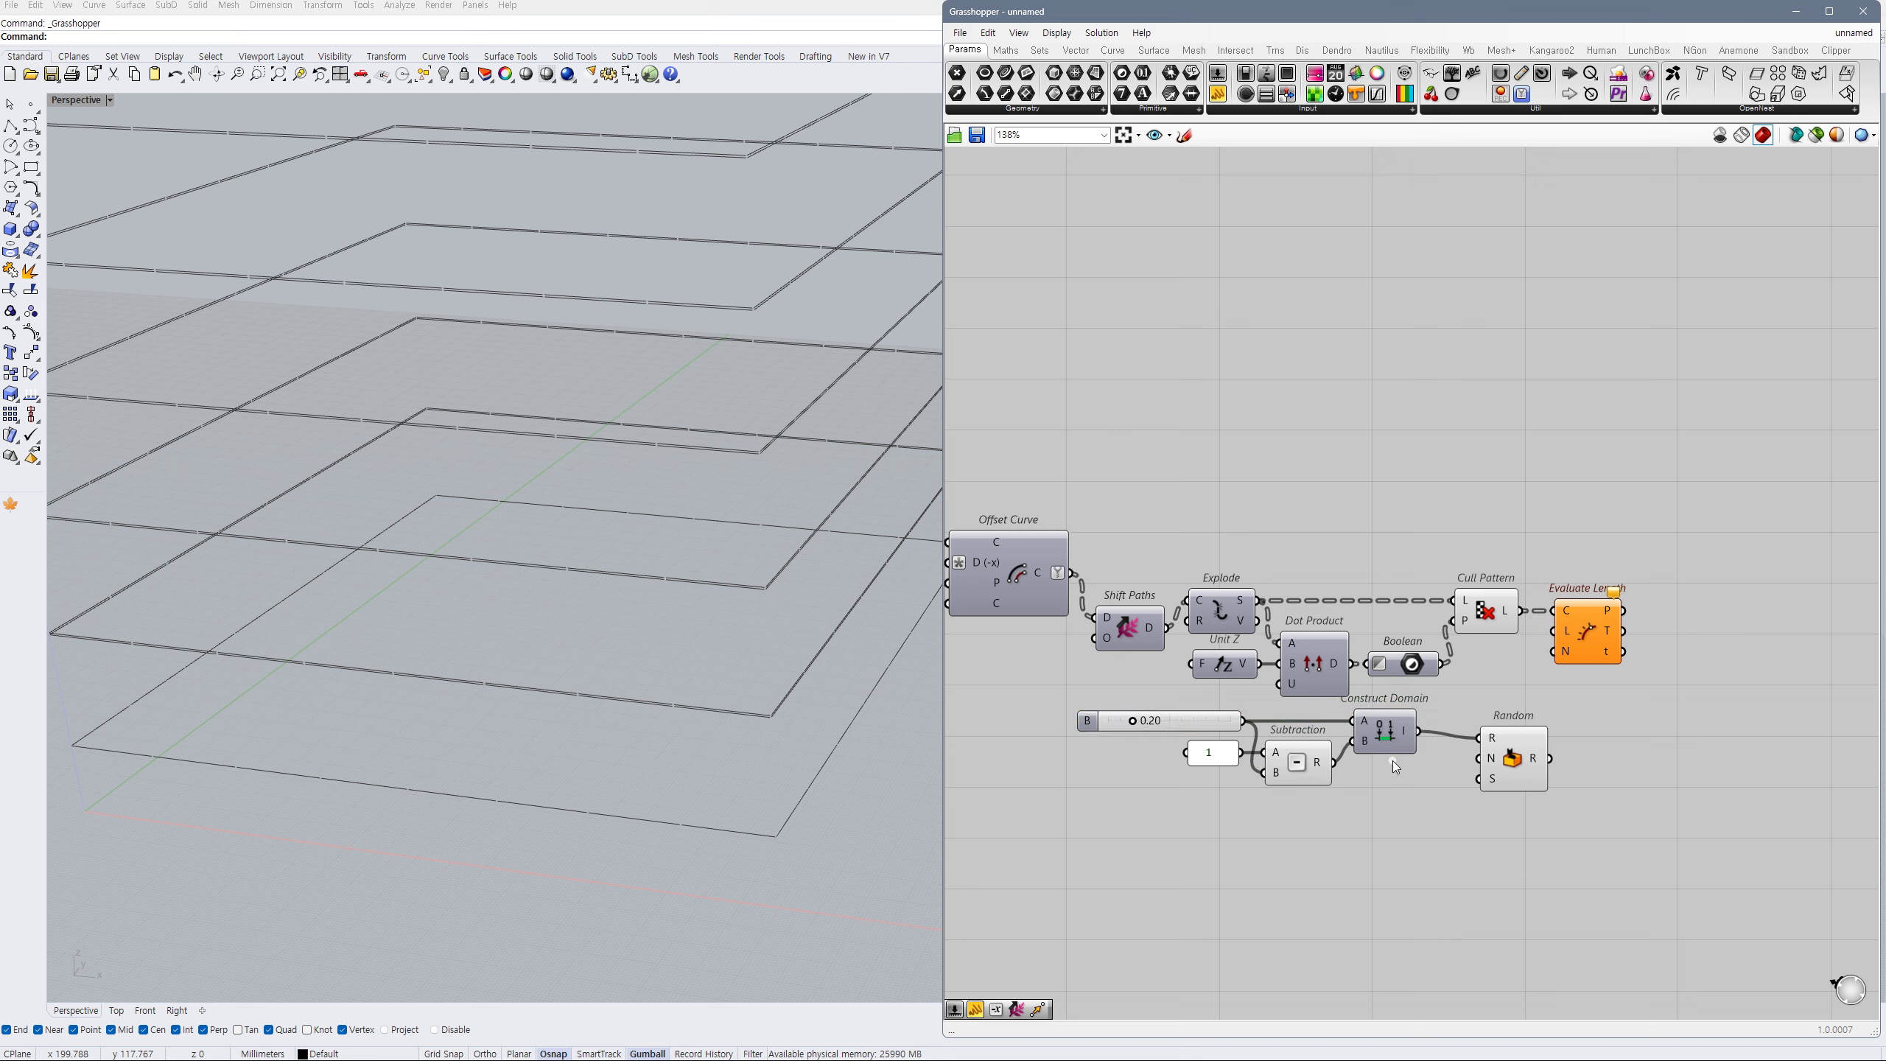
pyautogui.moveTo(1522, 754); pyautogui.dragTo(1497, 745)
# - Add a panel containing 2 and connect it to the Random component's number input
pyautogui.doubleClick(1400, 810)
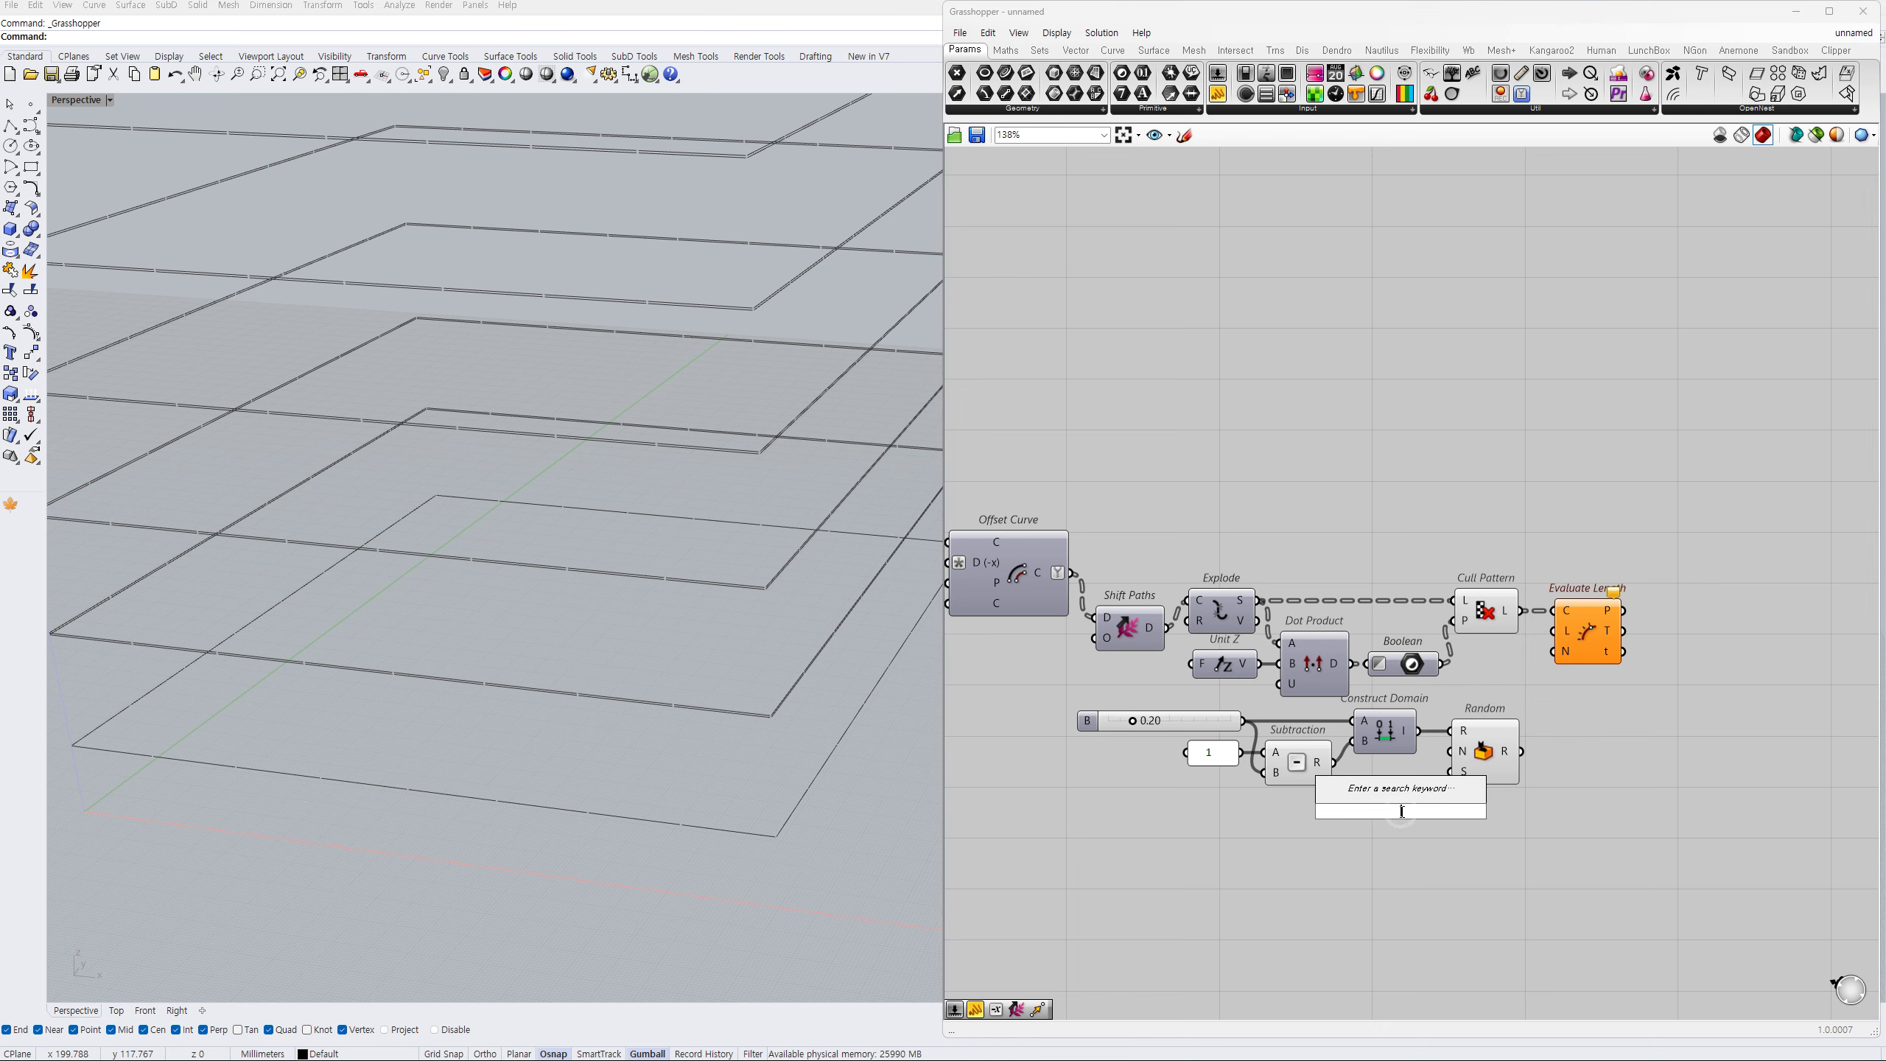
pyautogui.write('2')
pyautogui.press('Return')
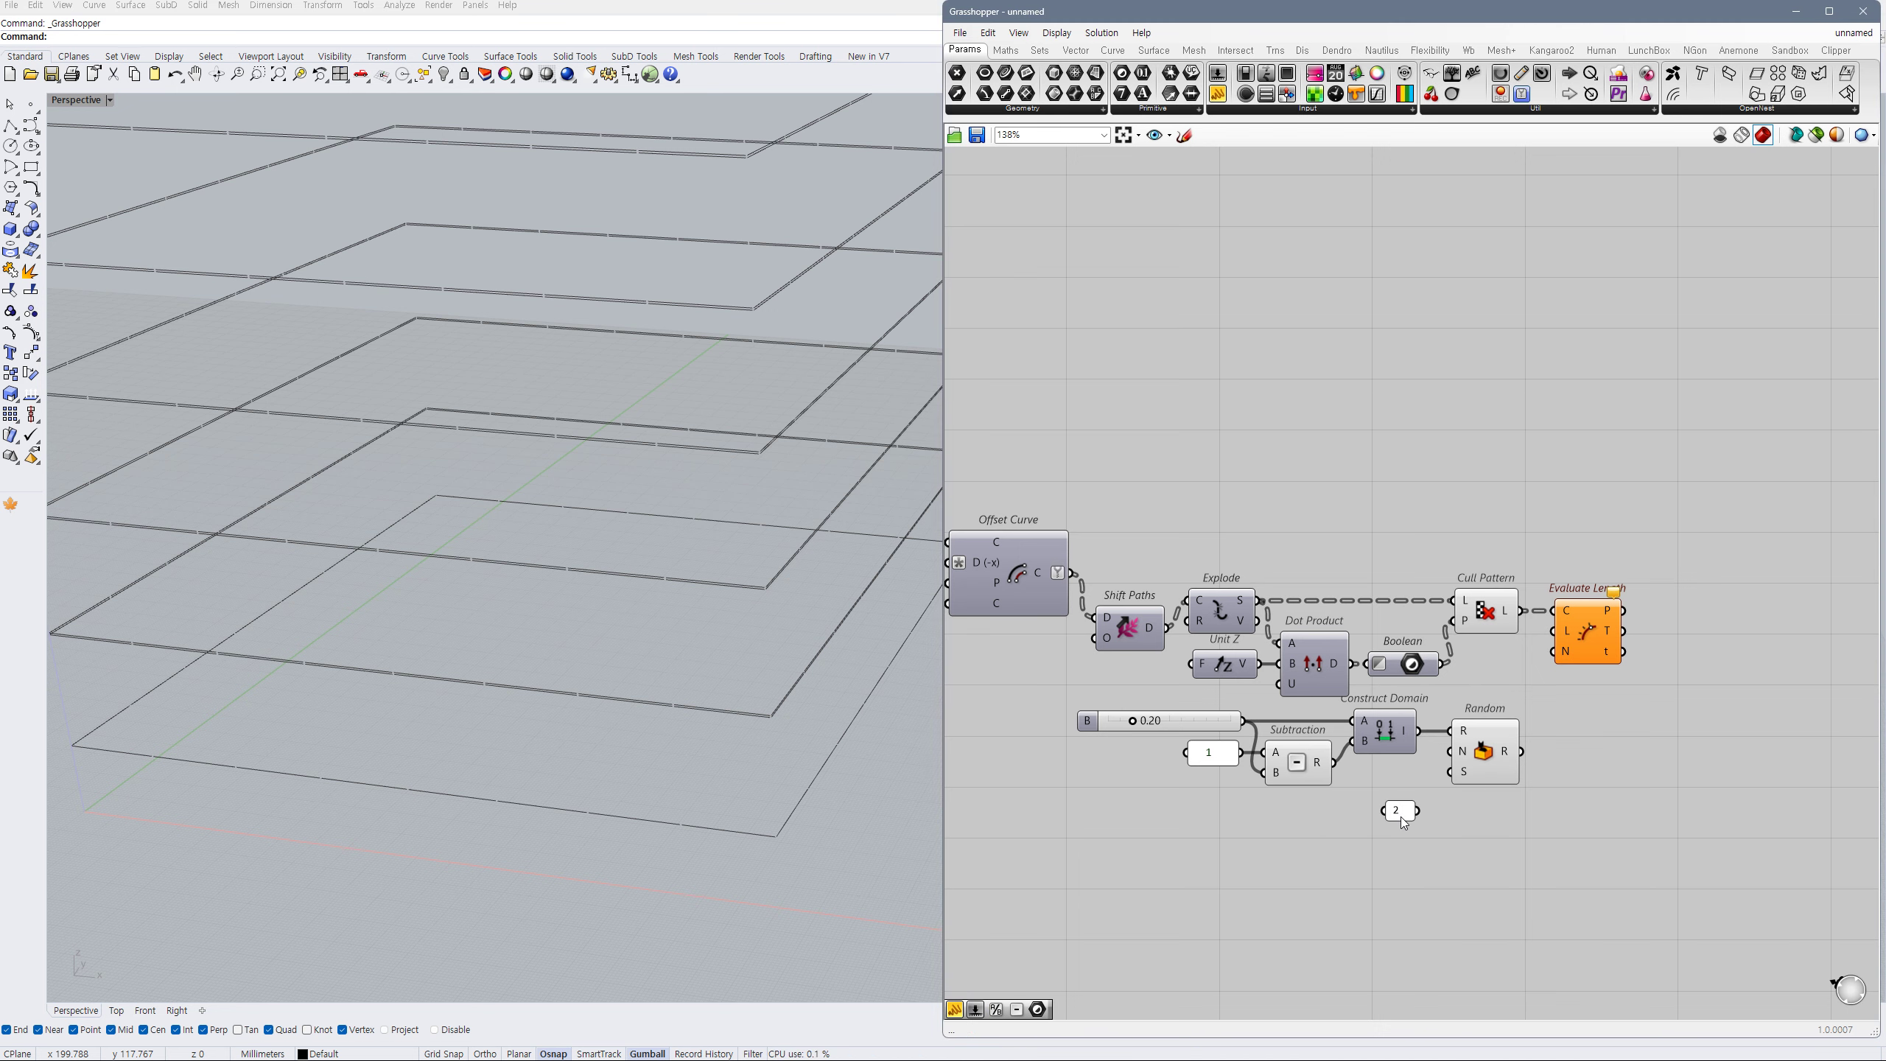
pyautogui.scroll(1, 1480, 768)
pyautogui.moveTo(1446, 748); pyautogui.dragTo(1484, 773)
pyautogui.moveTo(1351, 866); pyautogui.dragTo(1401, 702, button='right')
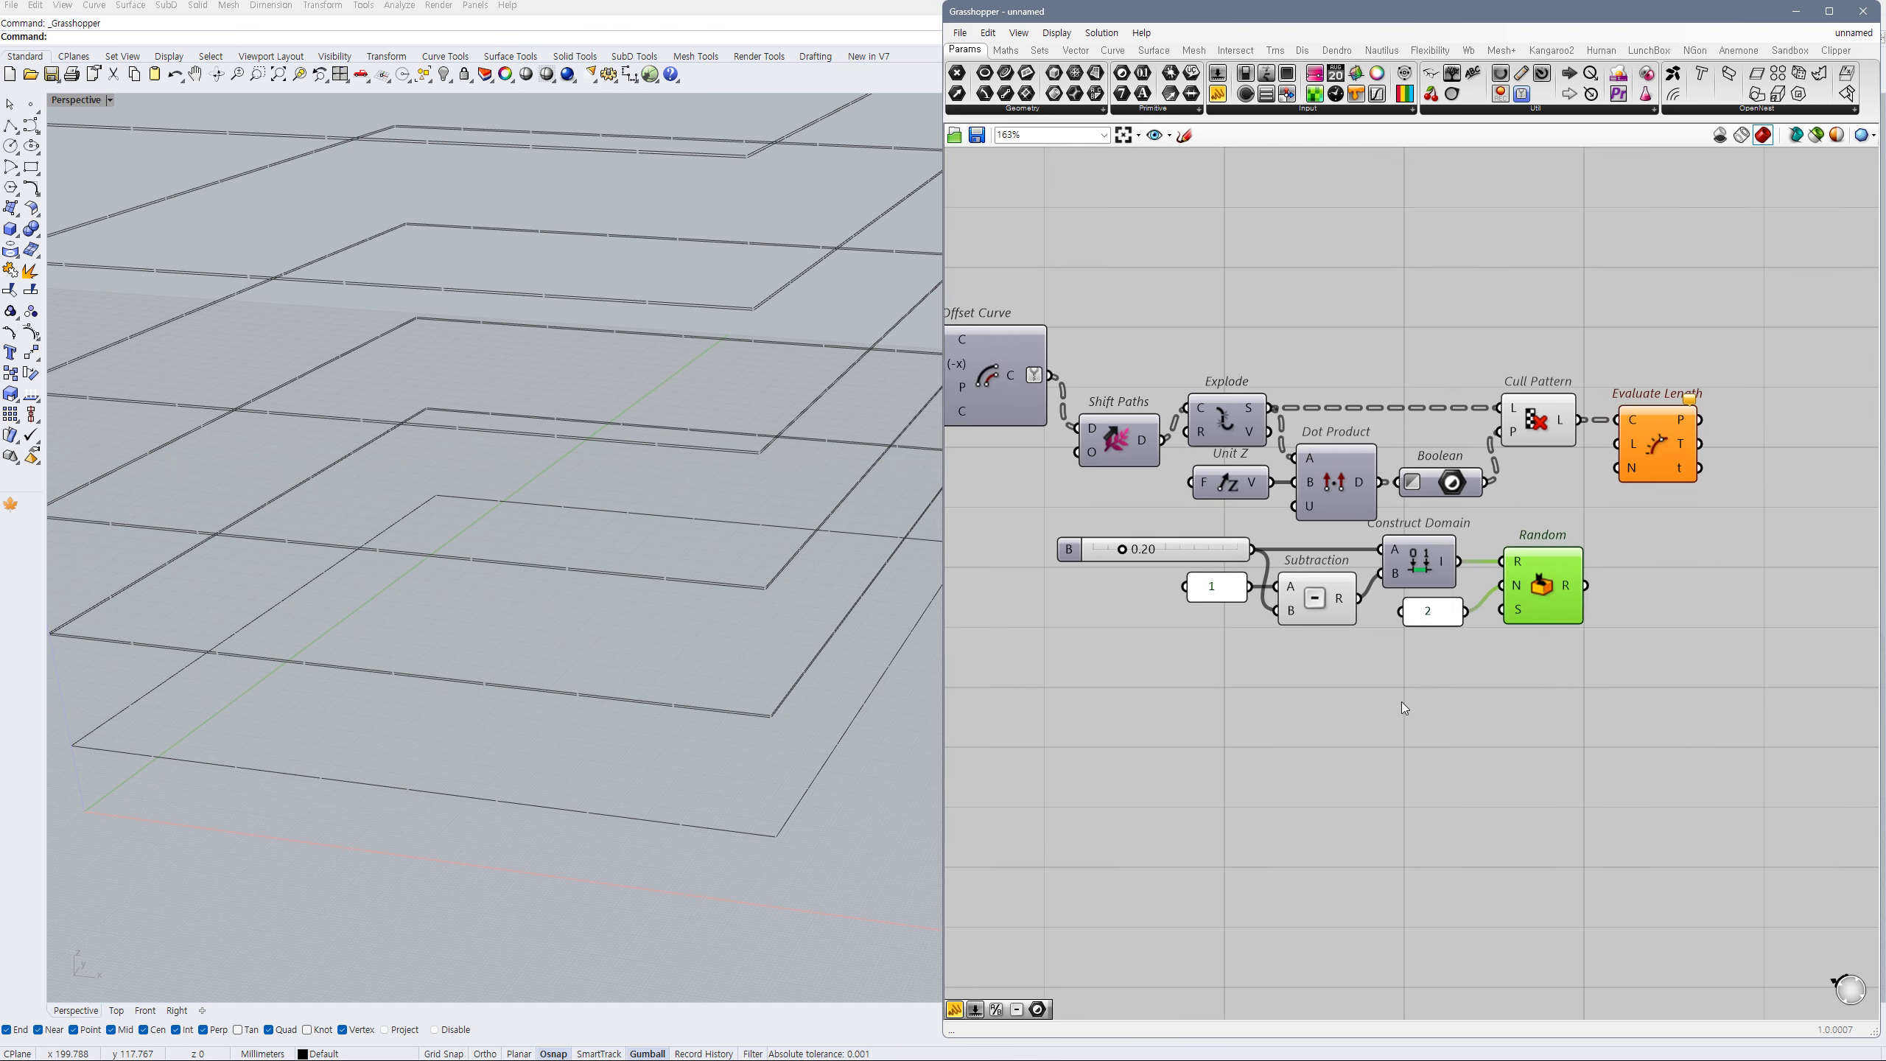
# - Add a second Random component below the first and set it to generate integer numbers
pyautogui.doubleClick(1402, 702)
pyautogui.write('rand')
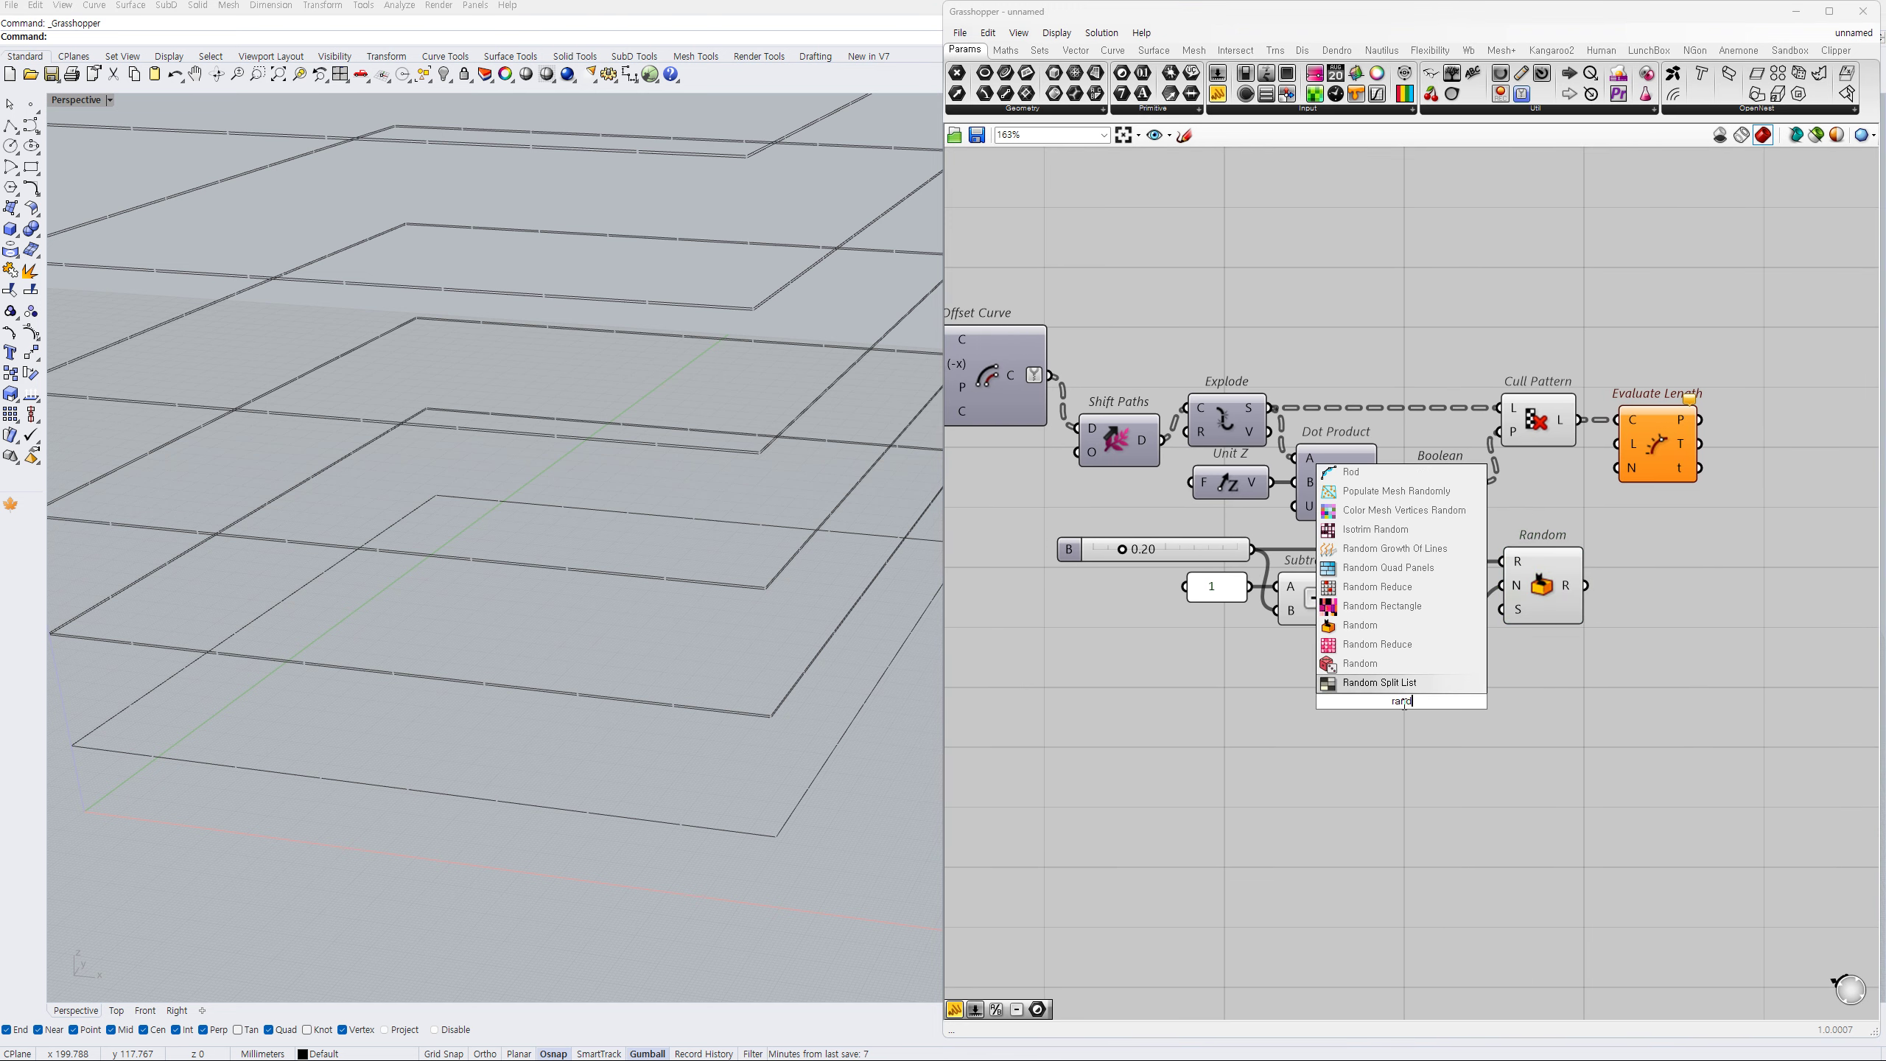
pyautogui.click(1366, 662)
pyautogui.rightClick(1404, 711)
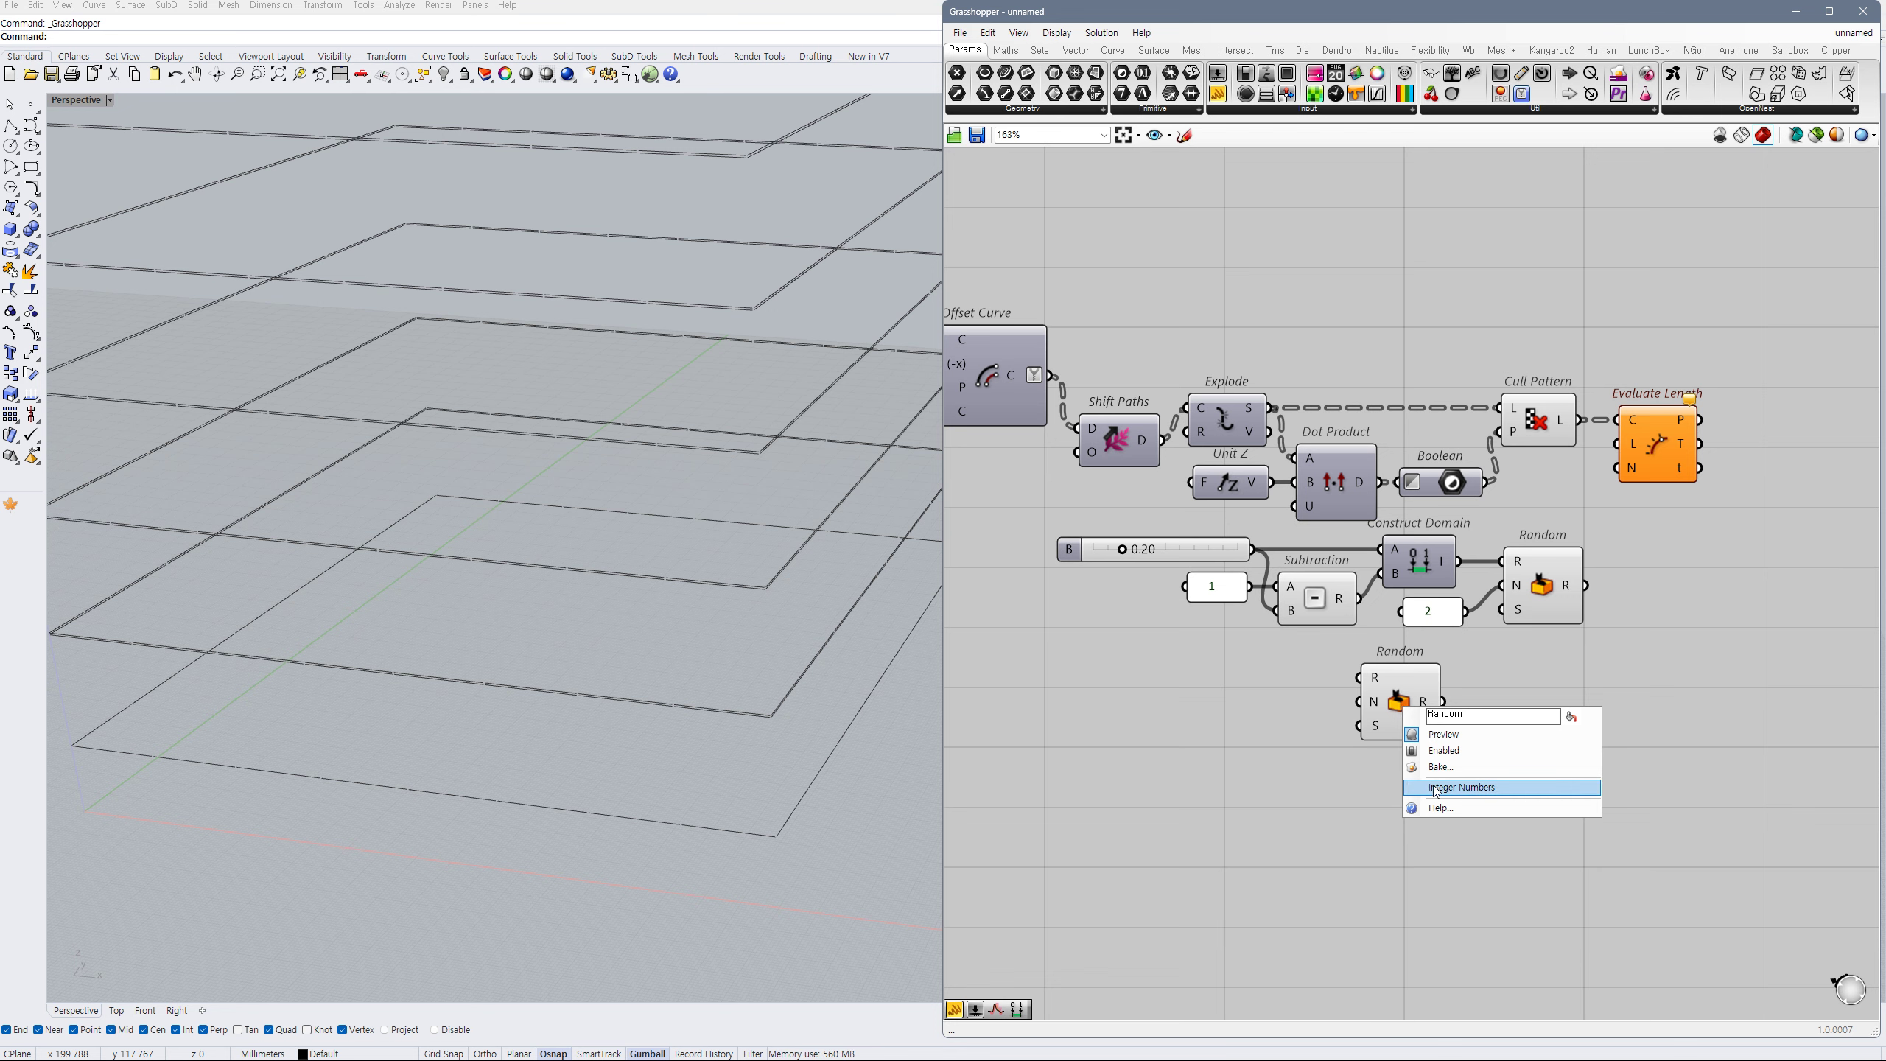
pyautogui.click(1461, 787)
pyautogui.click(1430, 757)
pyautogui.scroll(3, 1430, 766)
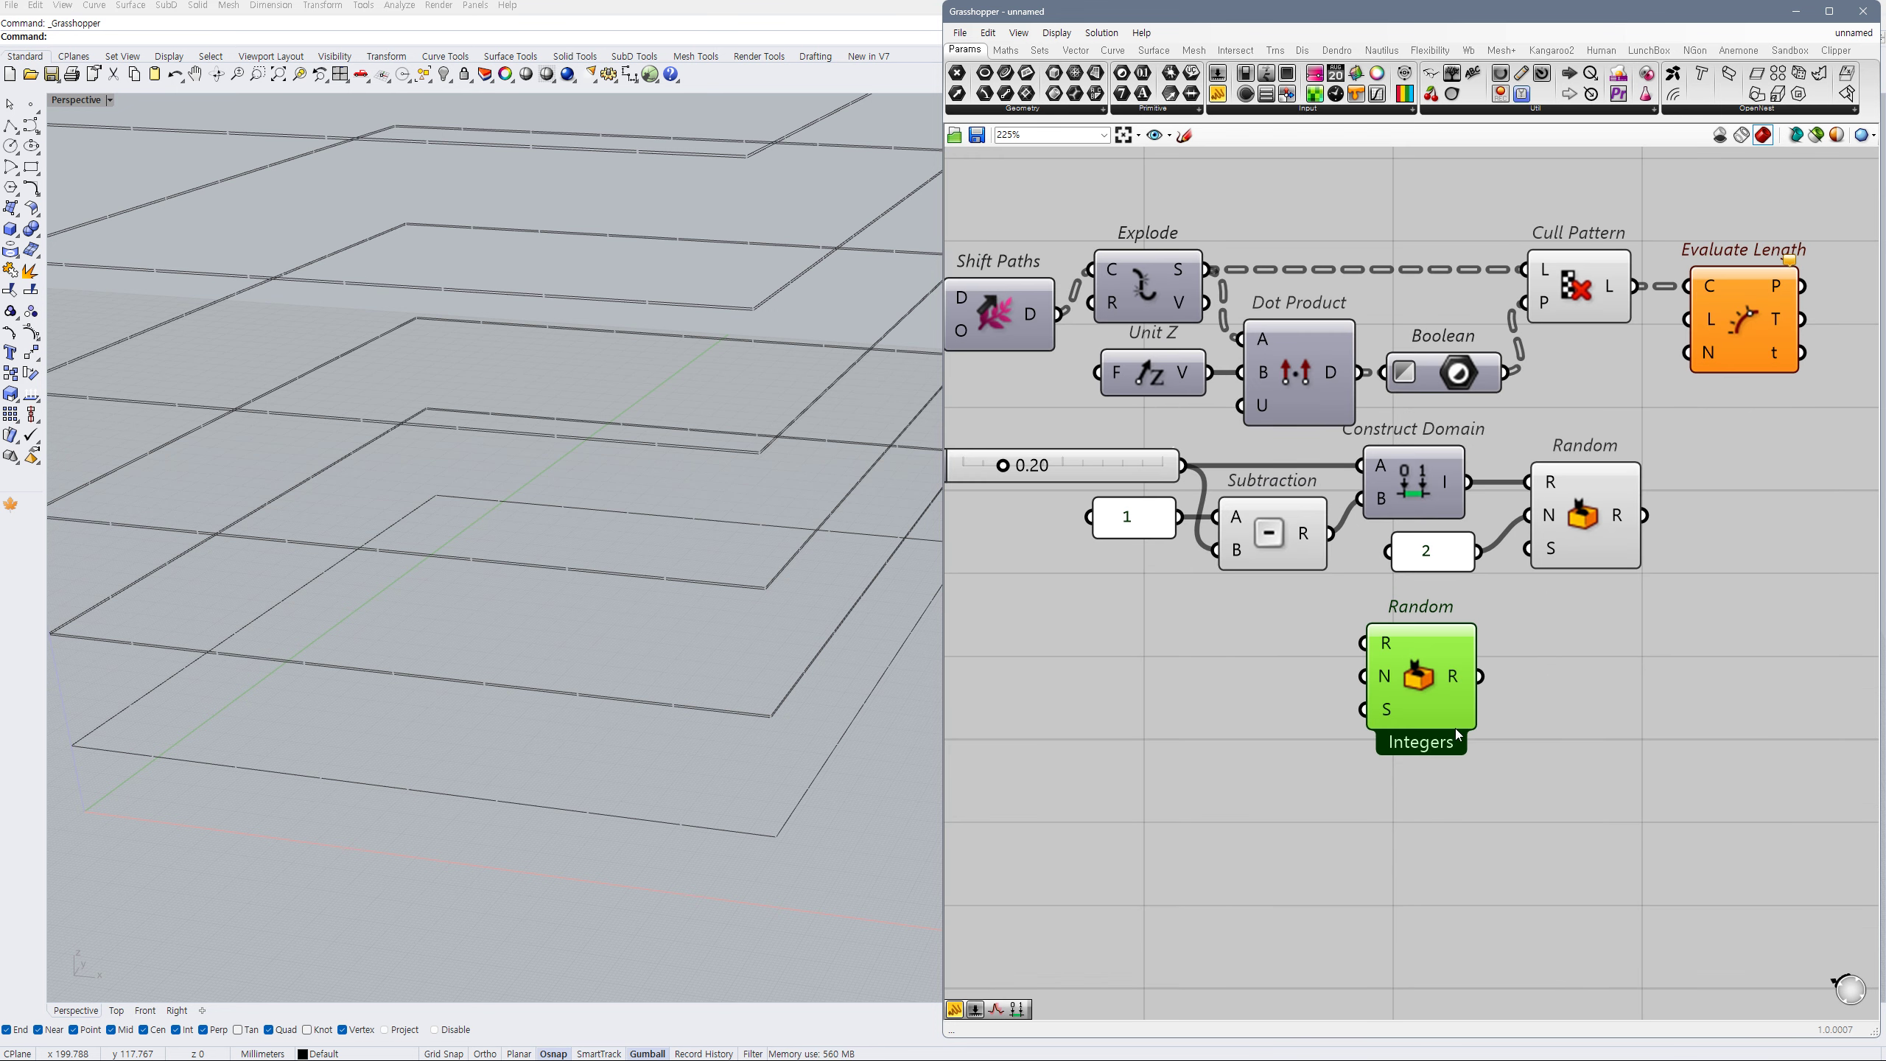
pyautogui.scroll(-1, 1451, 750)
pyautogui.rightClick(1424, 697)
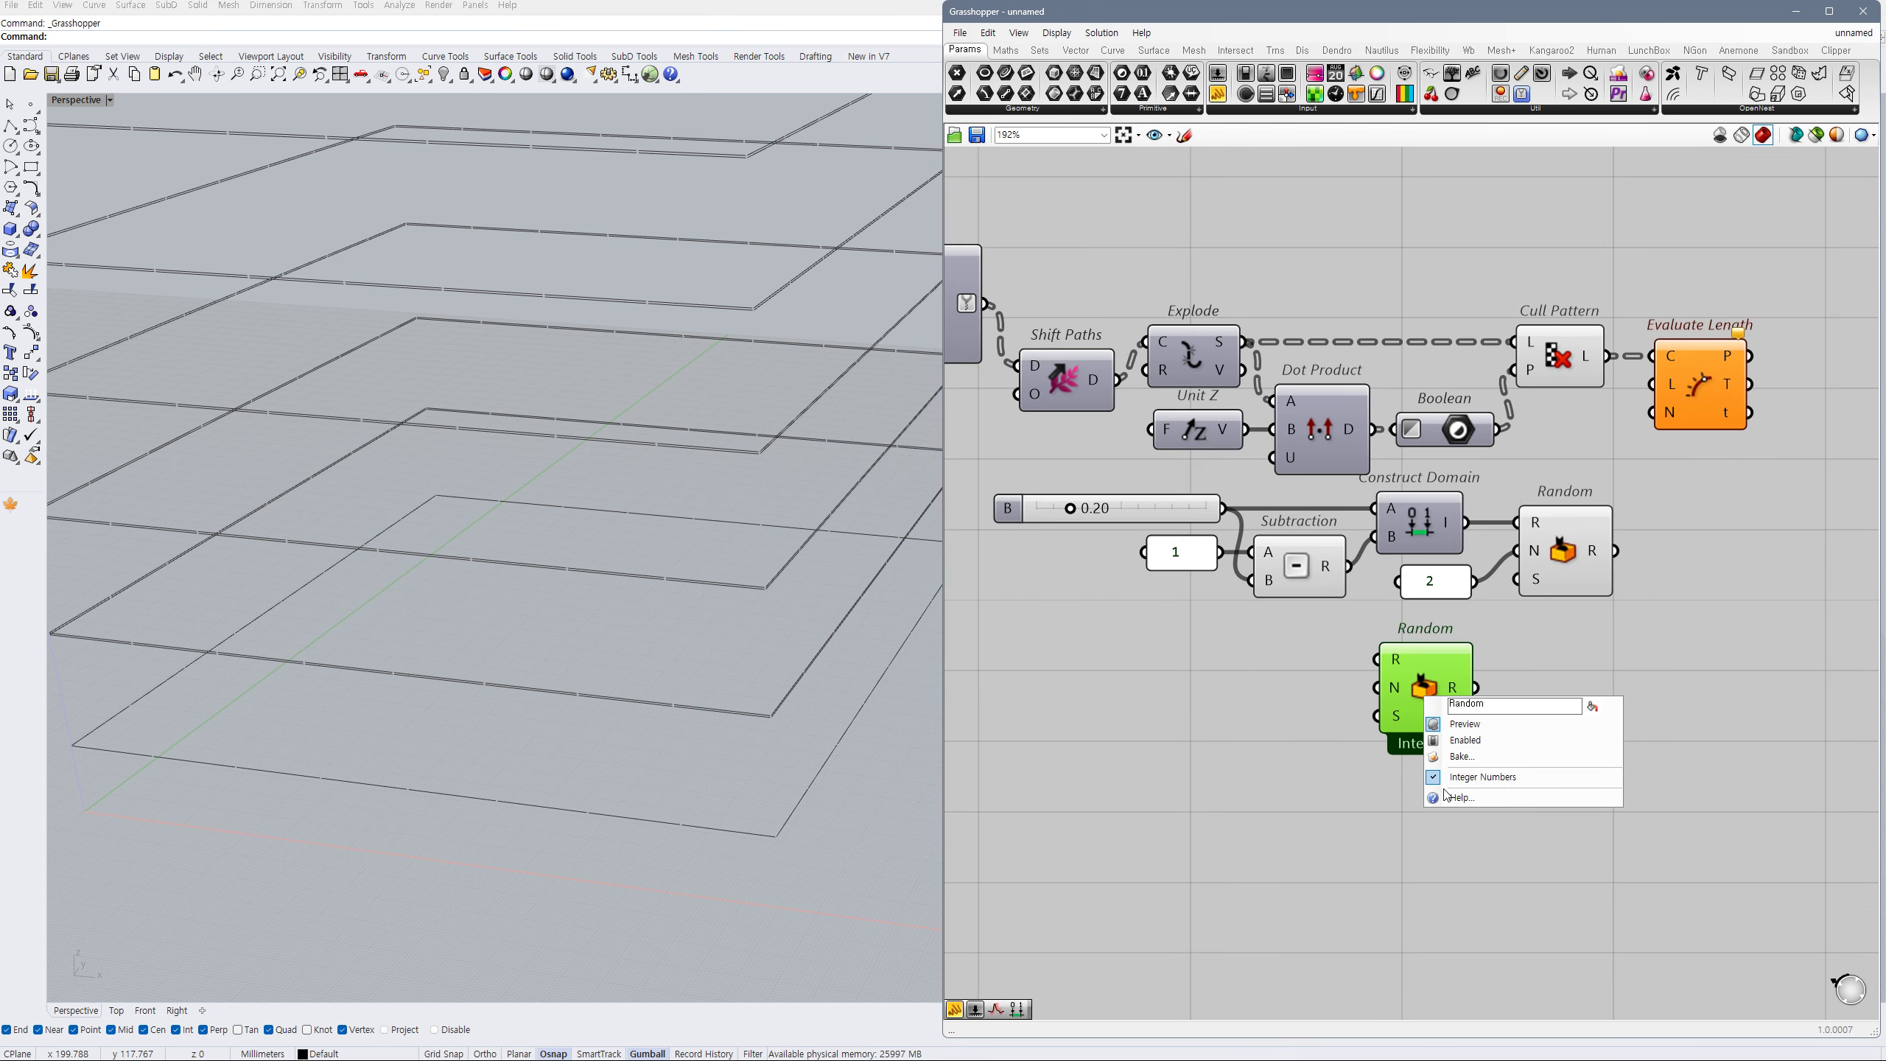
pyautogui.scroll(-1, 1340, 743)
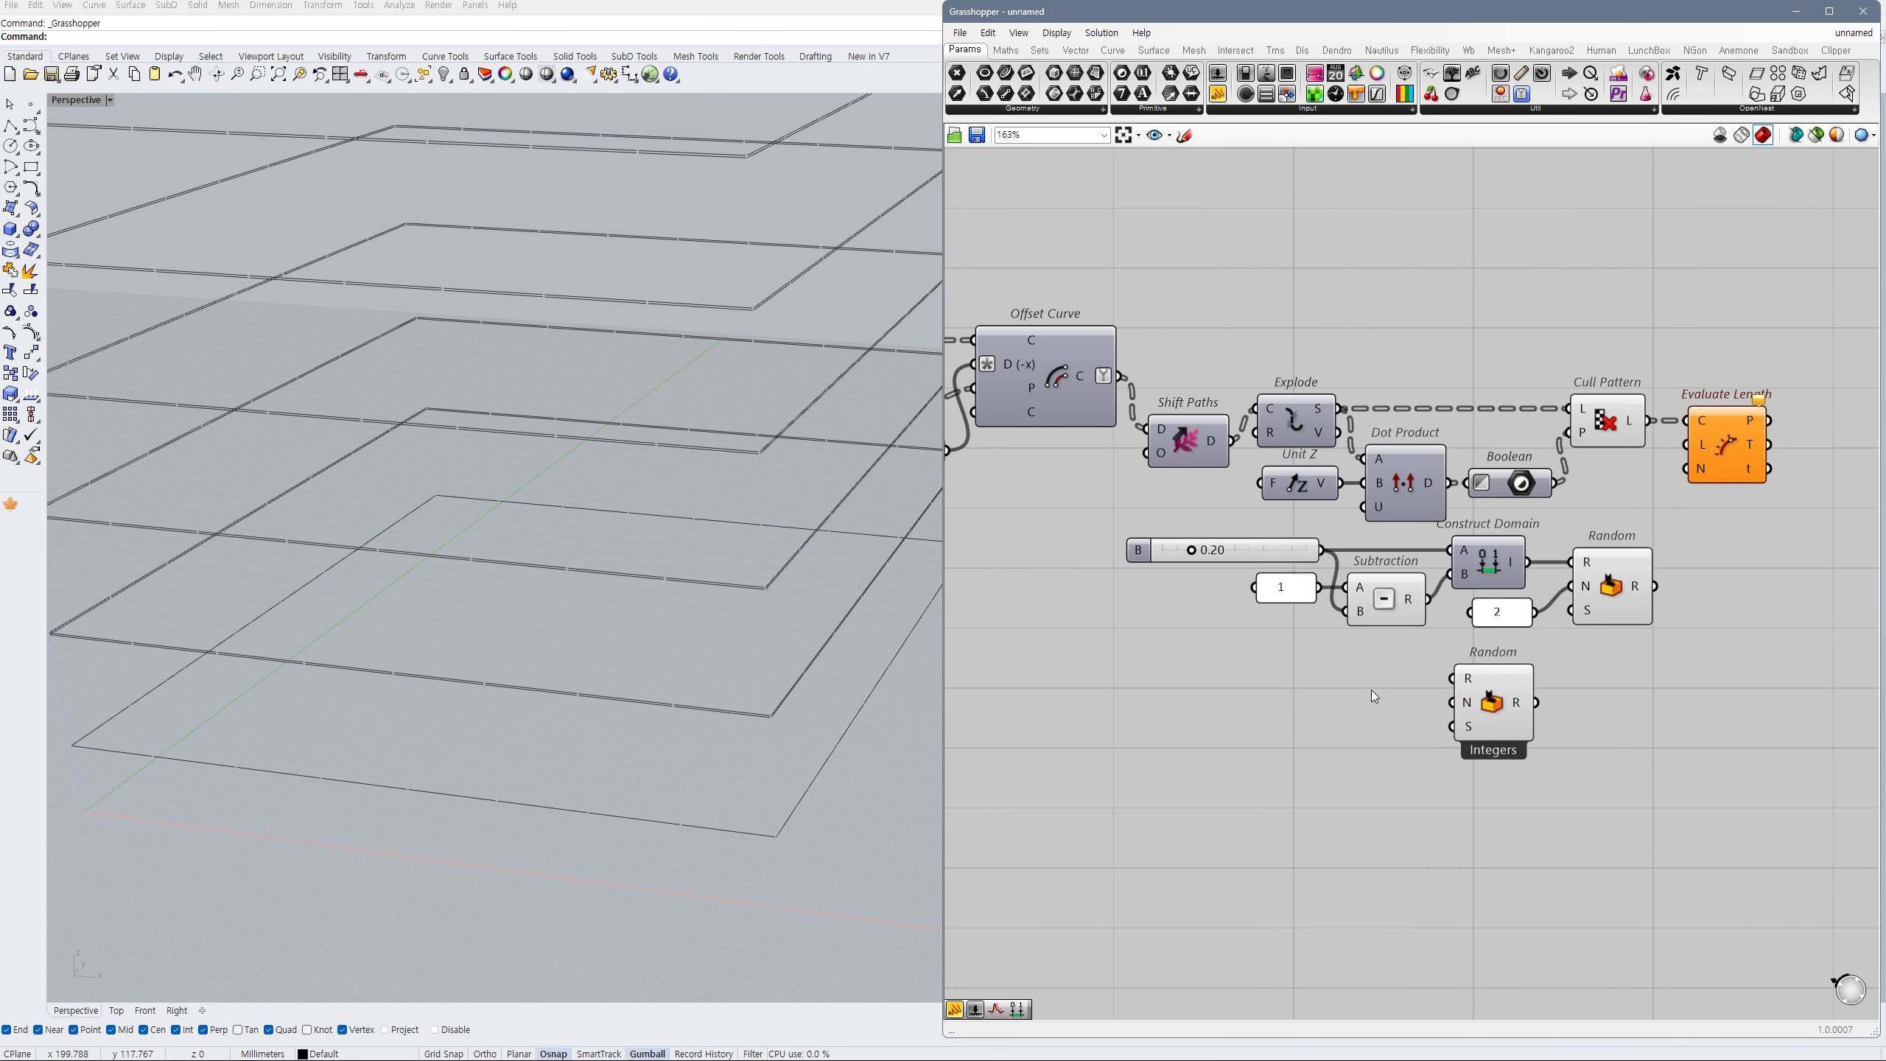
# - Add a panel containing 1000 and connect it to the integer Random component's range input
pyautogui.doubleClick(1371, 690)
pyautogui.write('"1000')
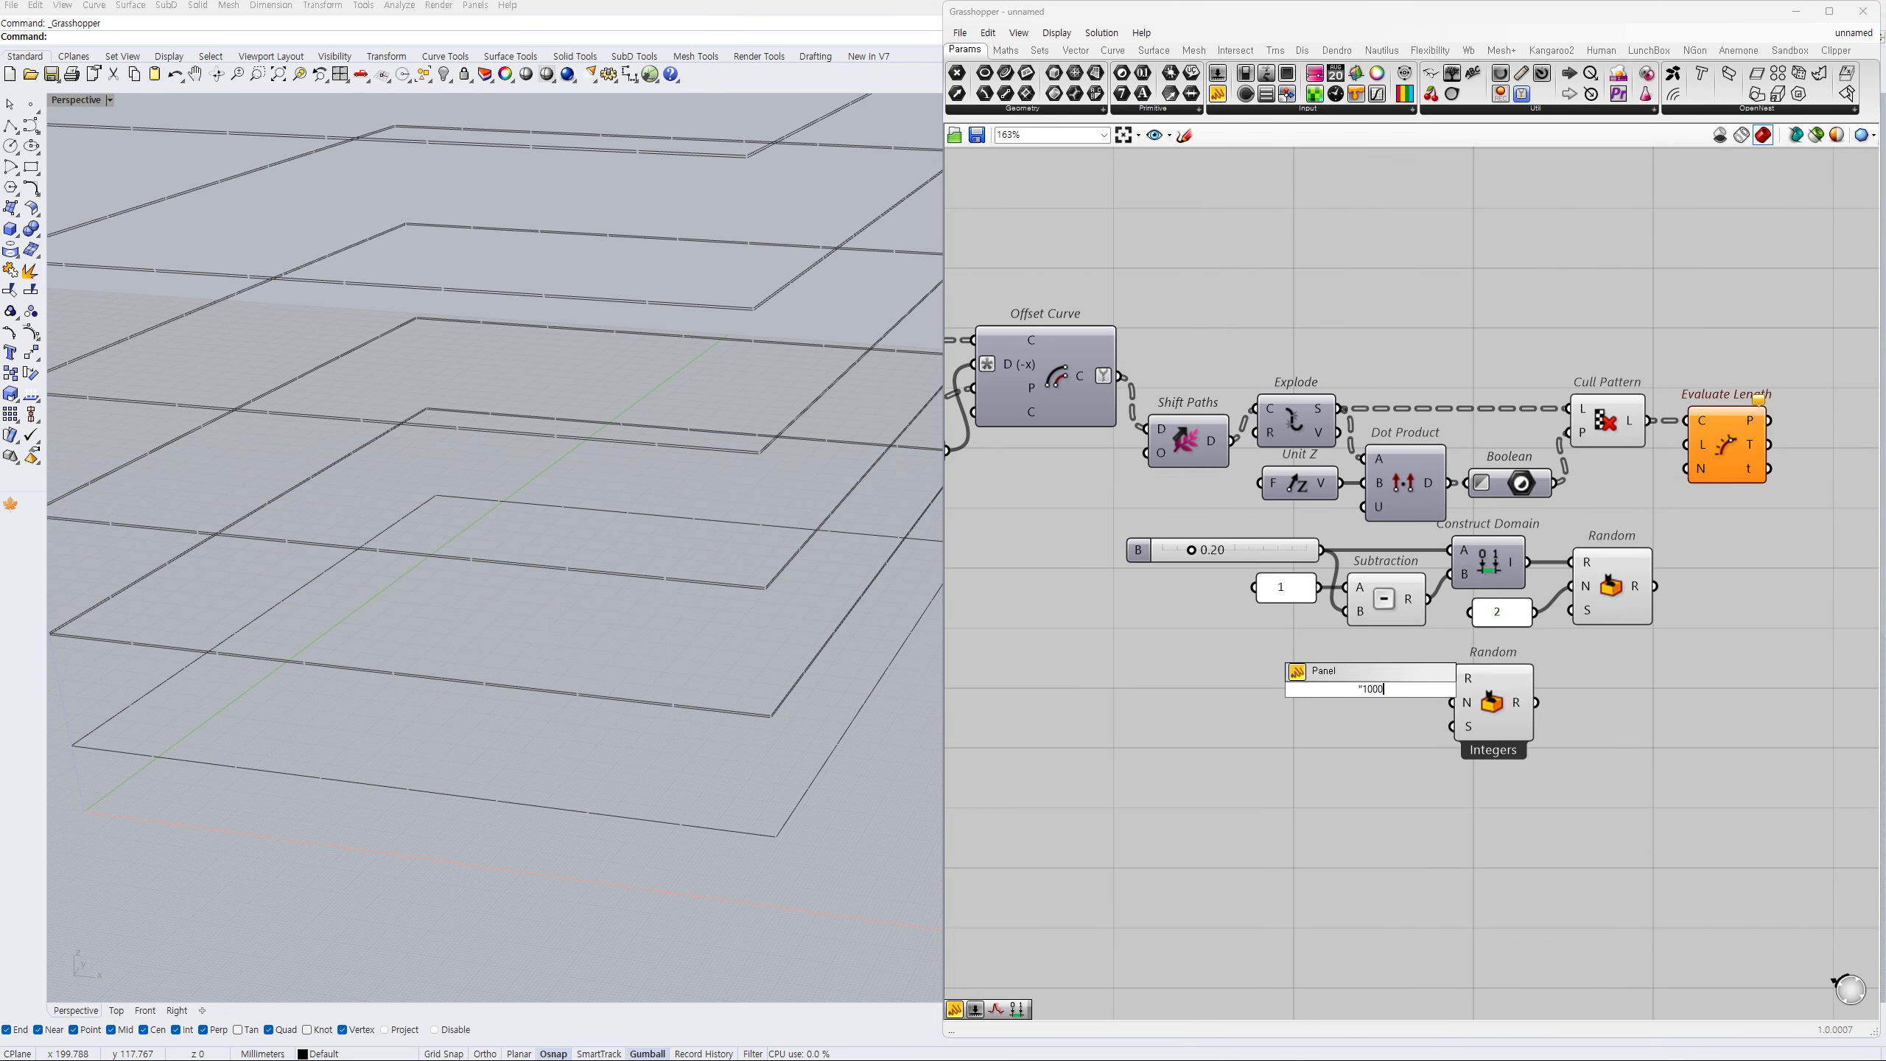
pyautogui.press('Return')
pyautogui.moveTo(1451, 678); pyautogui.dragTo(1410, 688)
# - Add a List Length component with a flattened input fed by Shift Paths, and connect its output to the integer Random's number input
pyautogui.doubleClick(1344, 725)
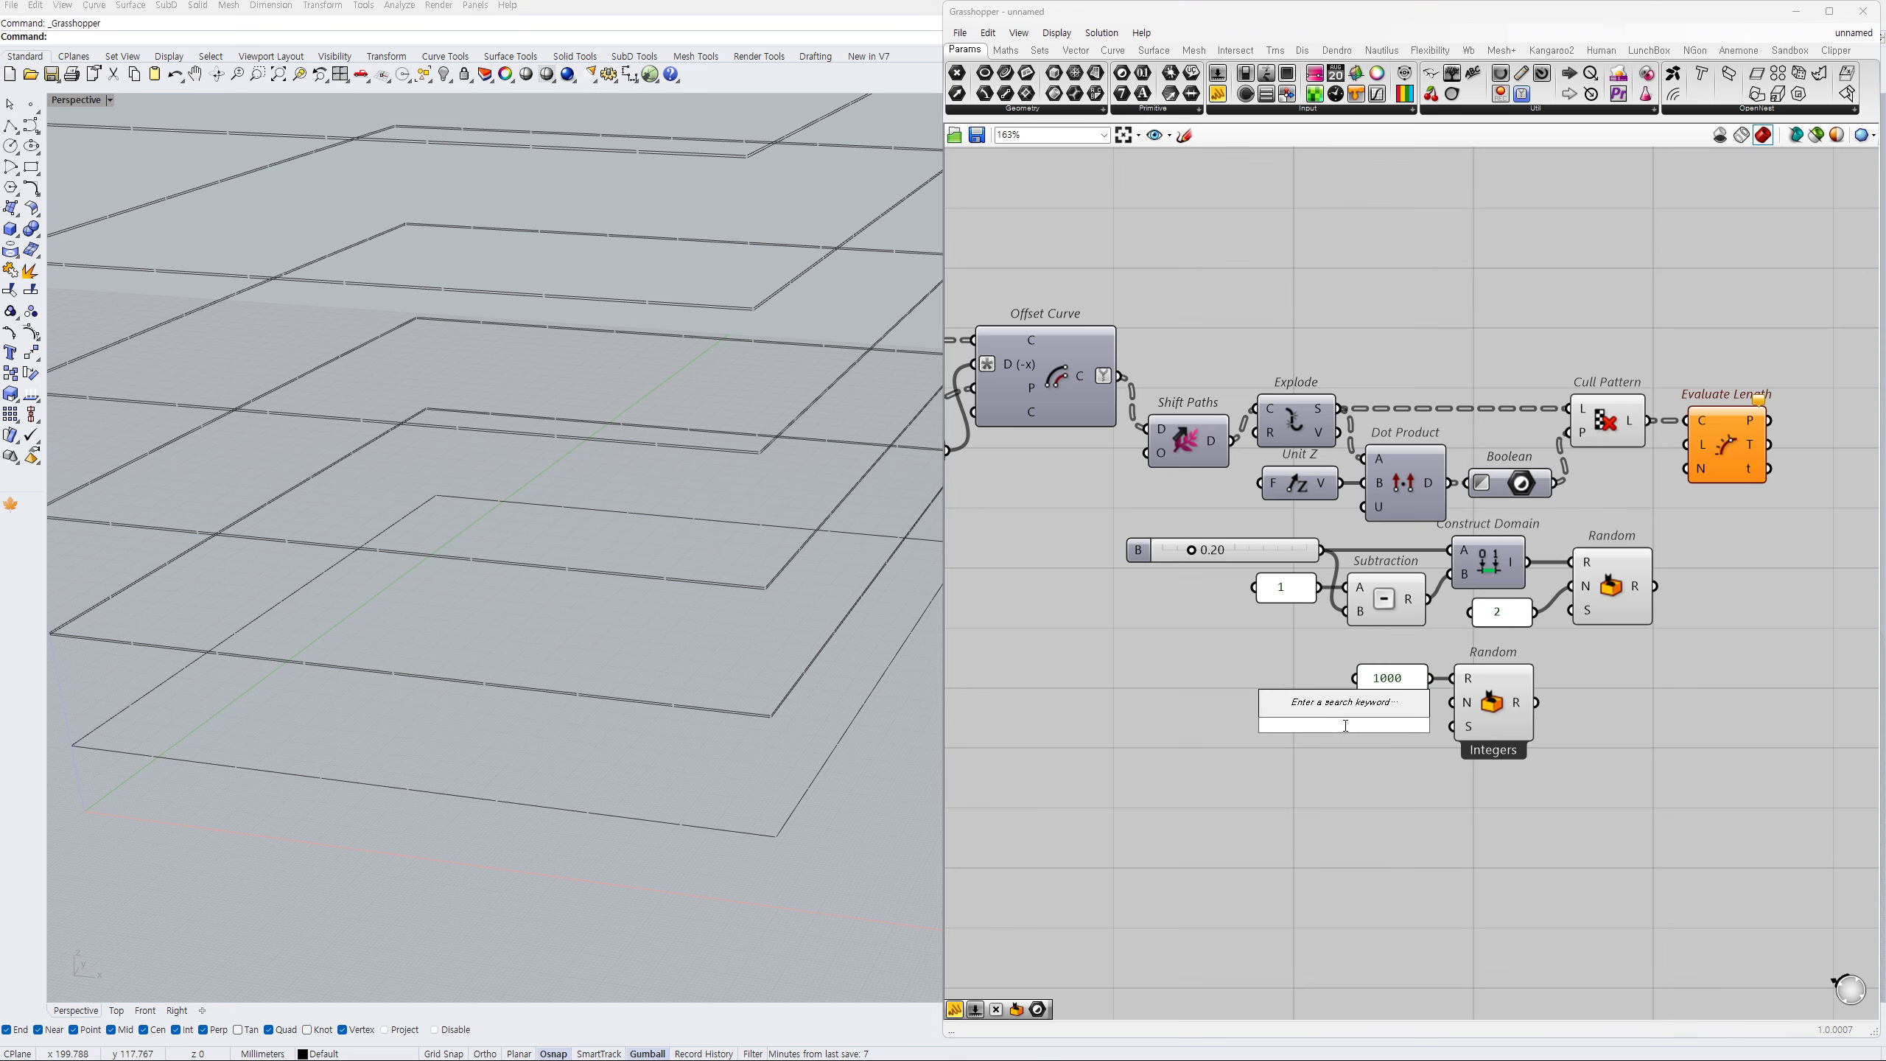
pyautogui.write('list length')
pyautogui.press('Return')
pyautogui.scroll(-2, 1608, 736)
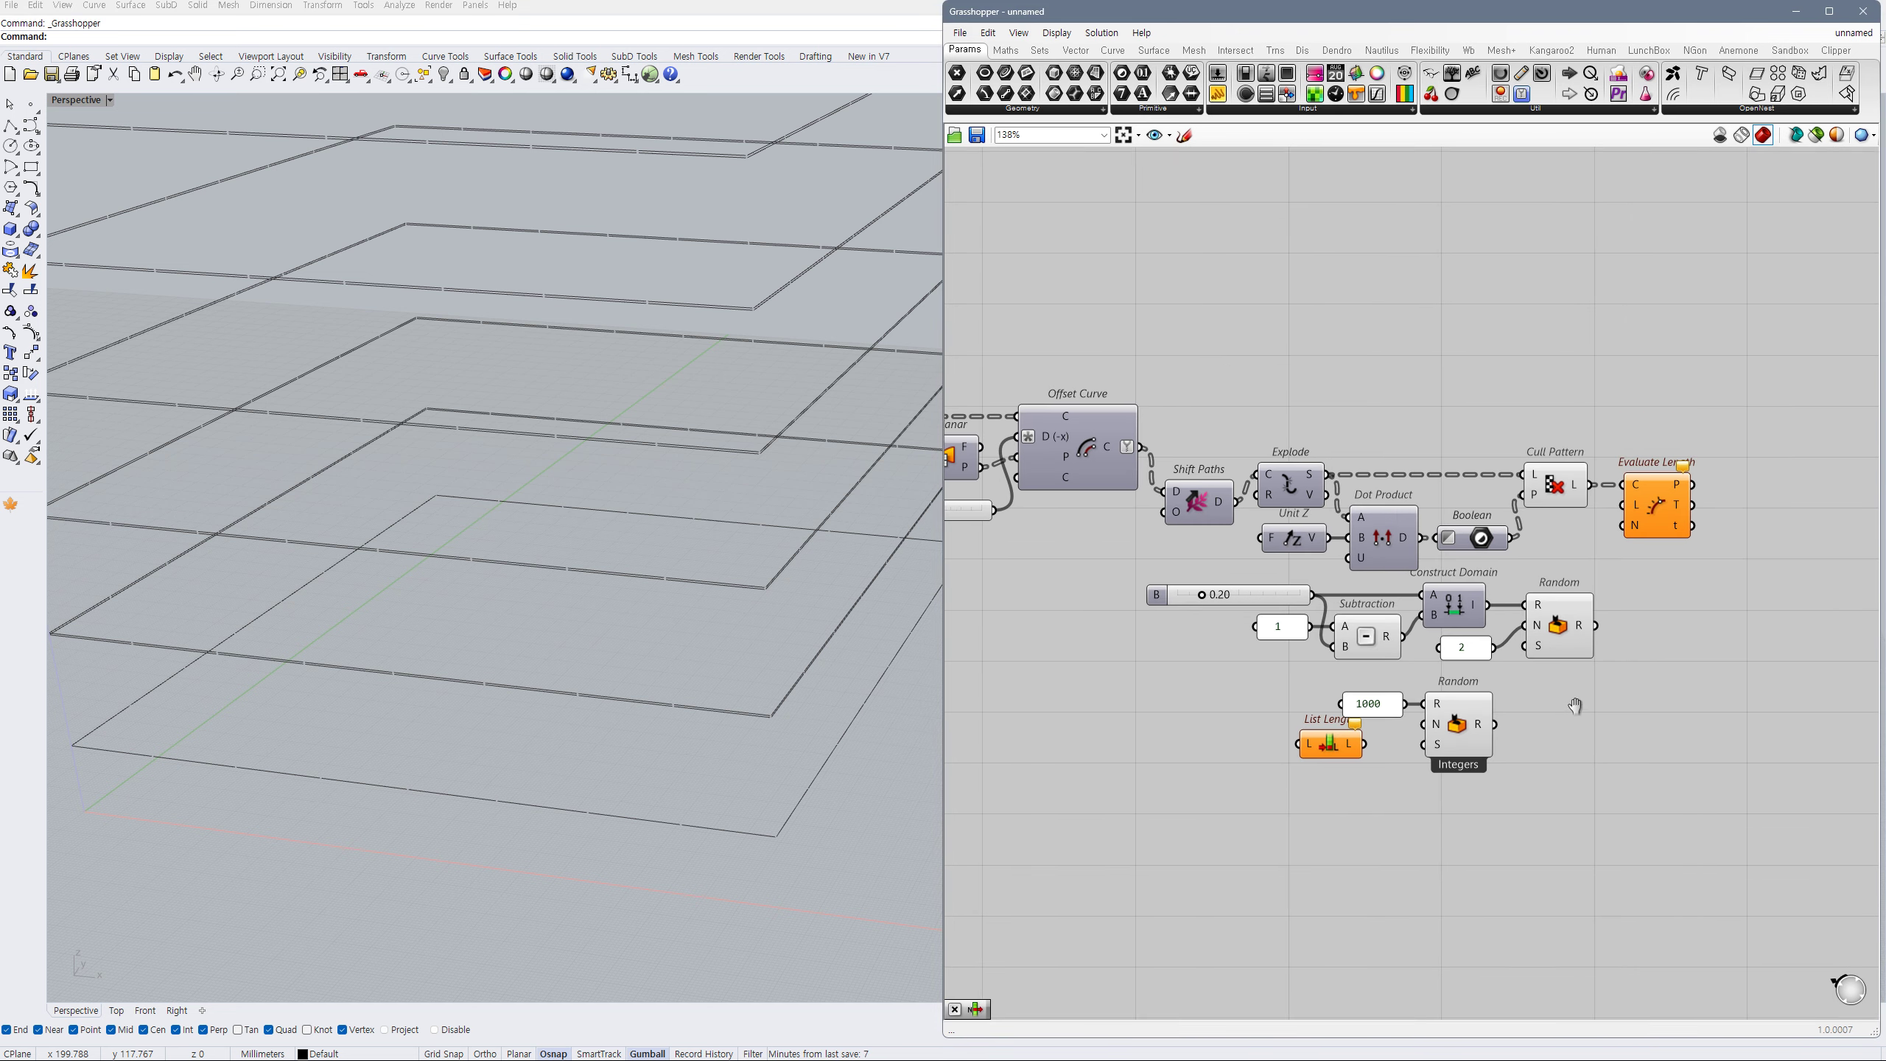
pyautogui.moveTo(1631, 489)
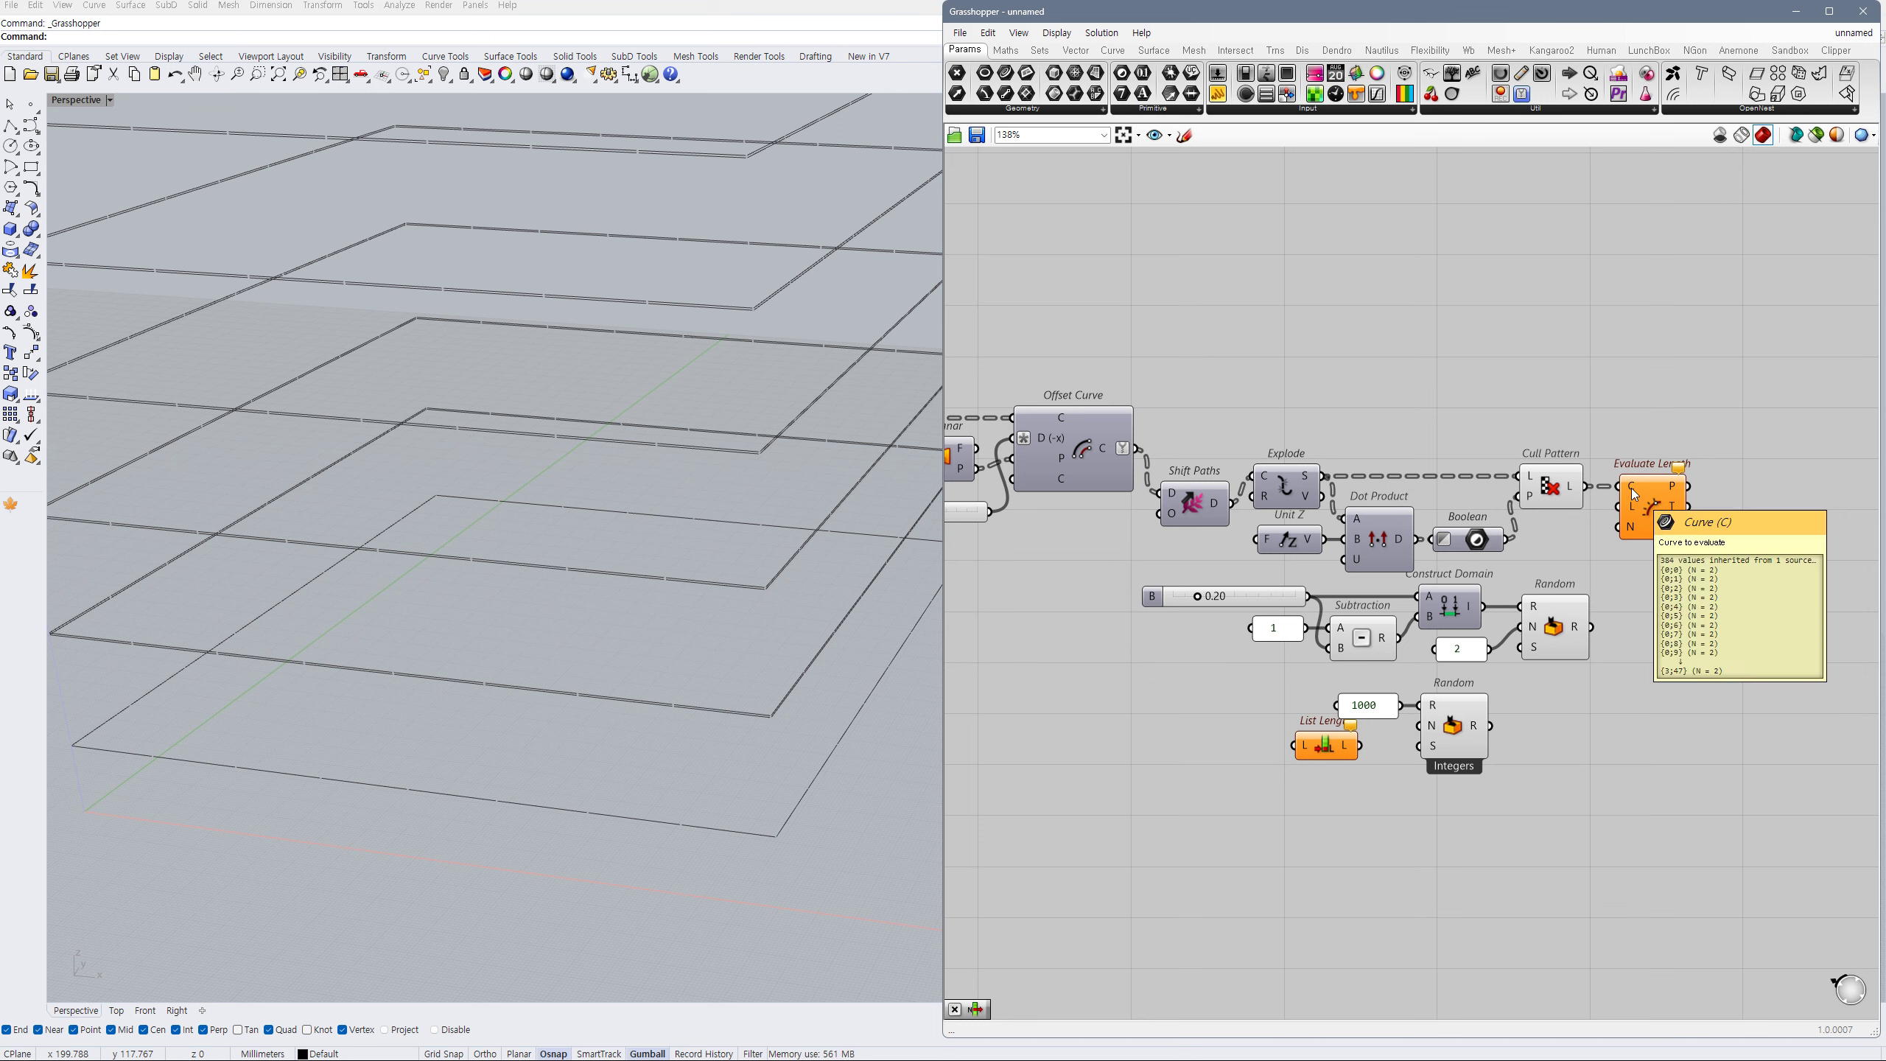
pyautogui.moveTo(1662, 521); pyautogui.dragTo(1655, 522)
pyautogui.click(1656, 572)
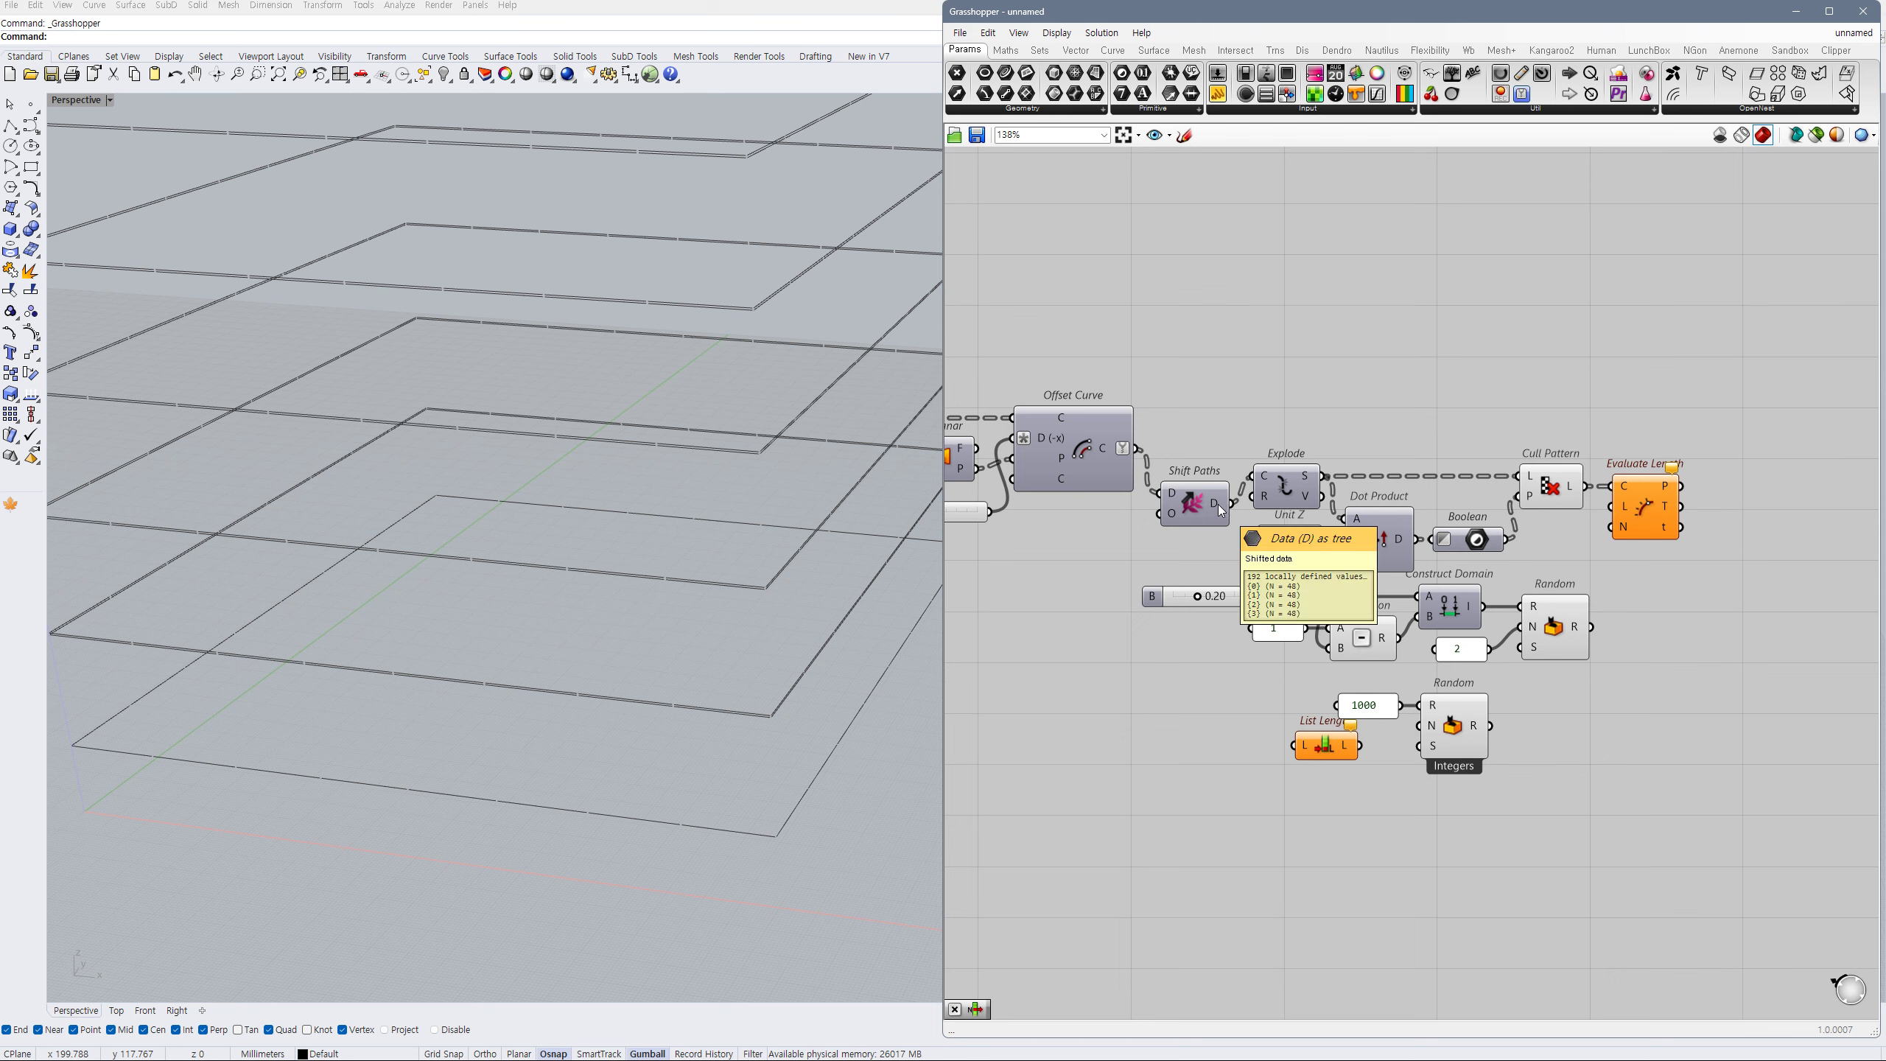
pyautogui.moveTo(1203, 516); pyautogui.dragTo(1421, 726)
pyautogui.rightClick(1301, 745)
pyautogui.click(1344, 855)
pyautogui.click(1364, 767)
pyautogui.moveTo(1316, 742); pyautogui.dragTo(1300, 729)
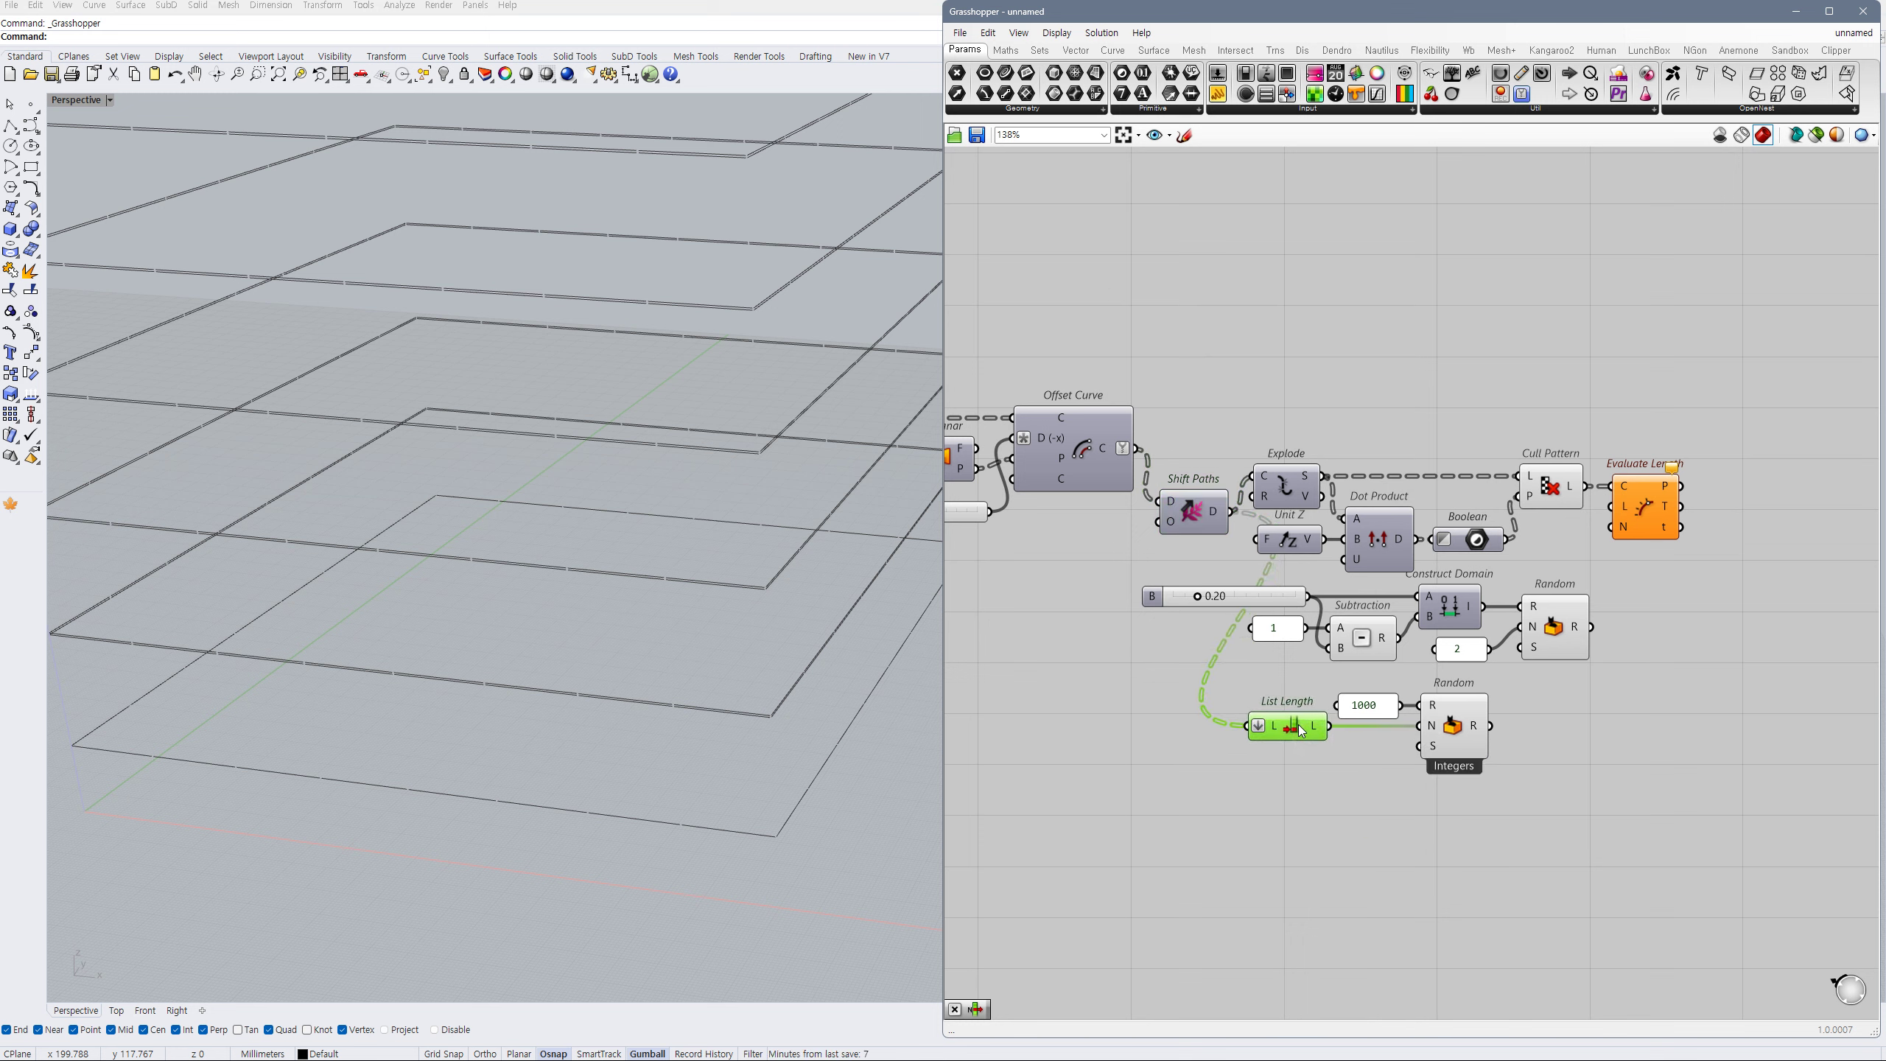
pyautogui.click(1368, 759)
# - Add a slider with value 6 to the integer Random's seed input and put the slider in a group
pyautogui.doubleClick(1346, 773)
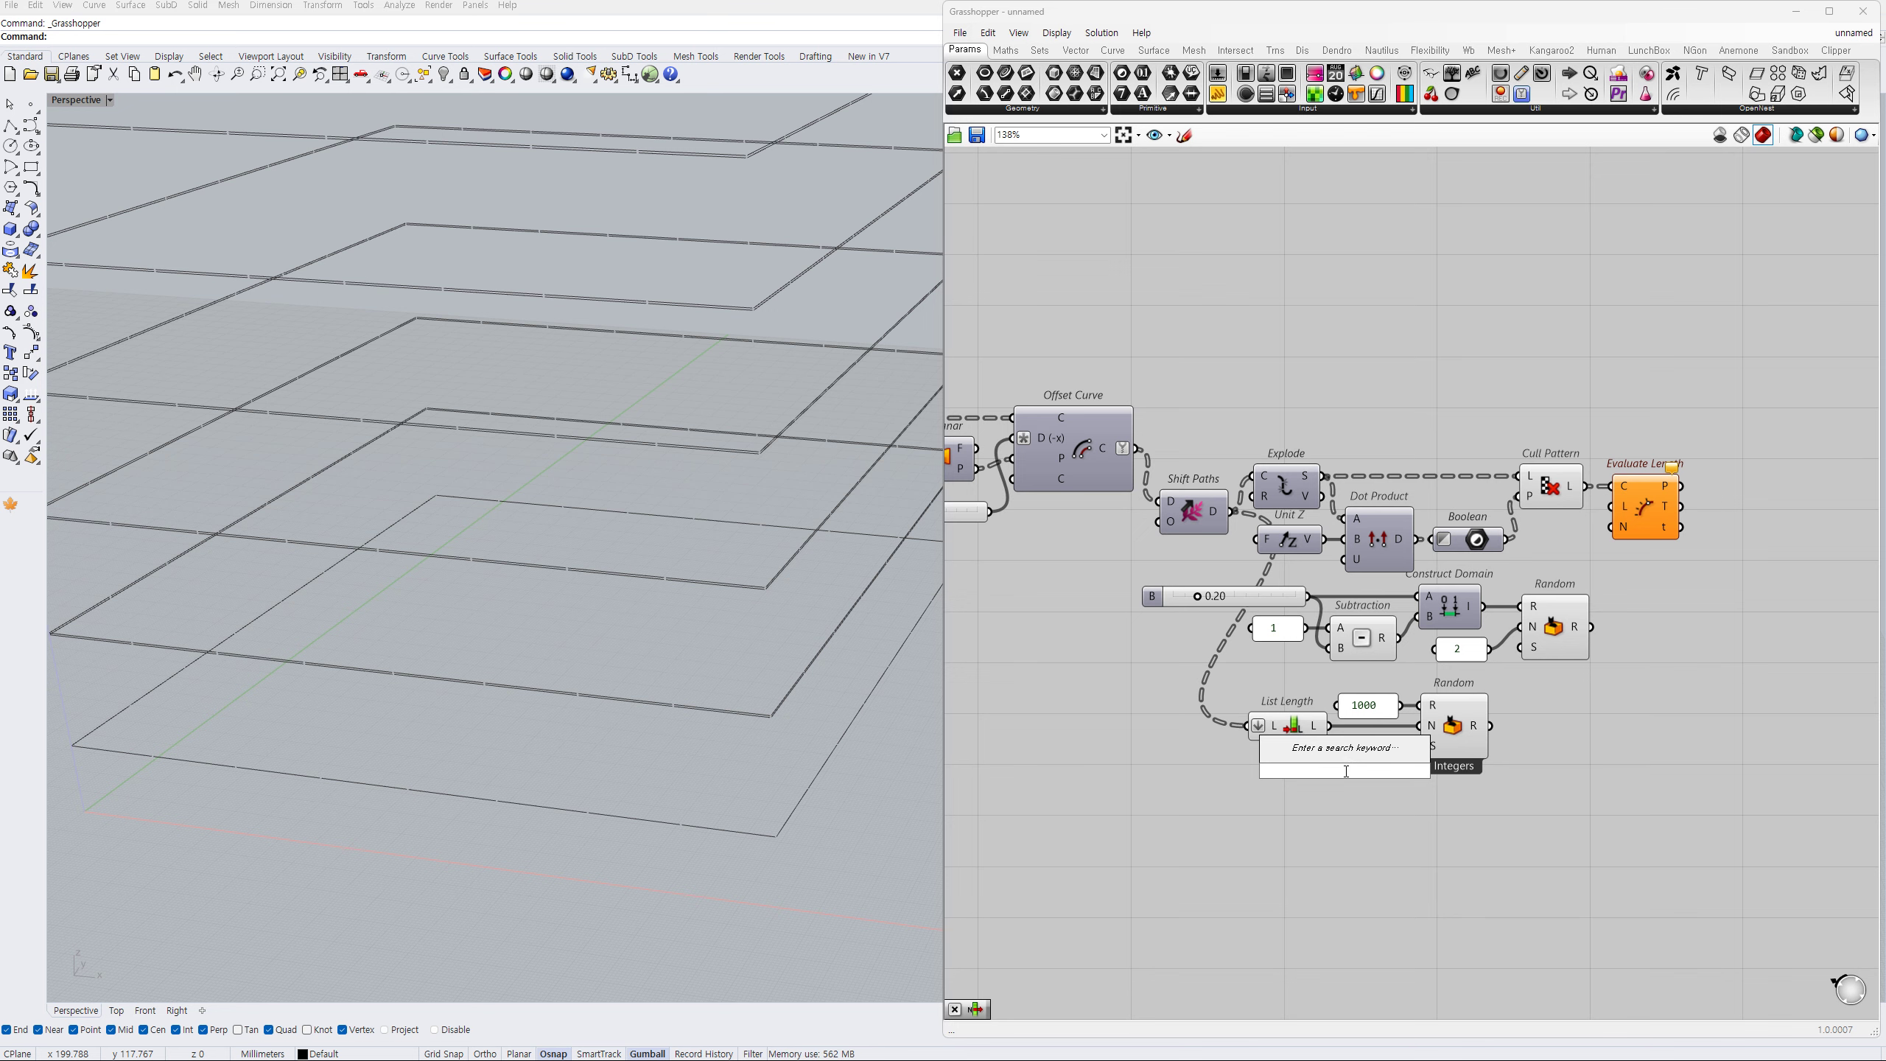
pyautogui.write('6')
pyautogui.press('Return')
pyautogui.moveTo(1419, 746); pyautogui.dragTo(1357, 771)
pyautogui.hotkey('ctrl', 'g')
pyautogui.click(1352, 852)
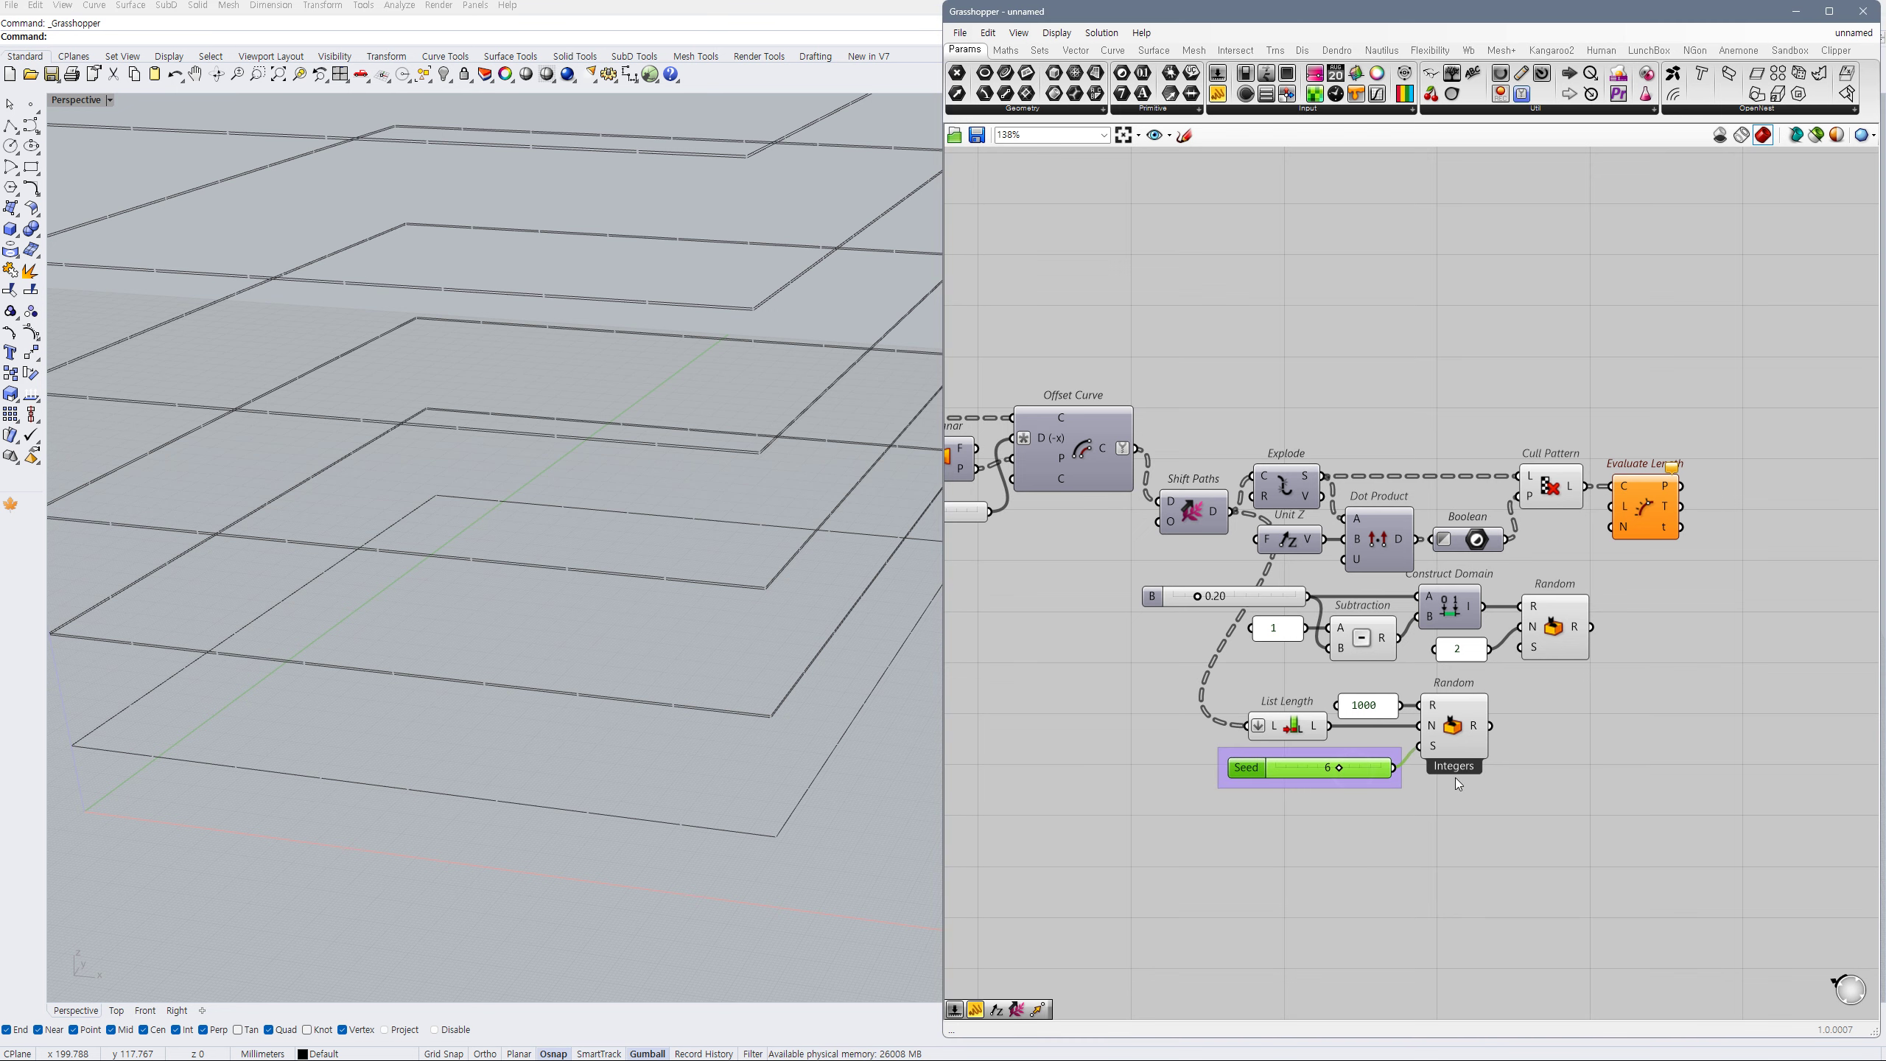
# - Connect the integer Random's output to the upper Random's seed input and check the resulting data structure
pyautogui.moveTo(1567, 762); pyautogui.dragTo(1480, 756, button='right')
pyautogui.click(1480, 756)
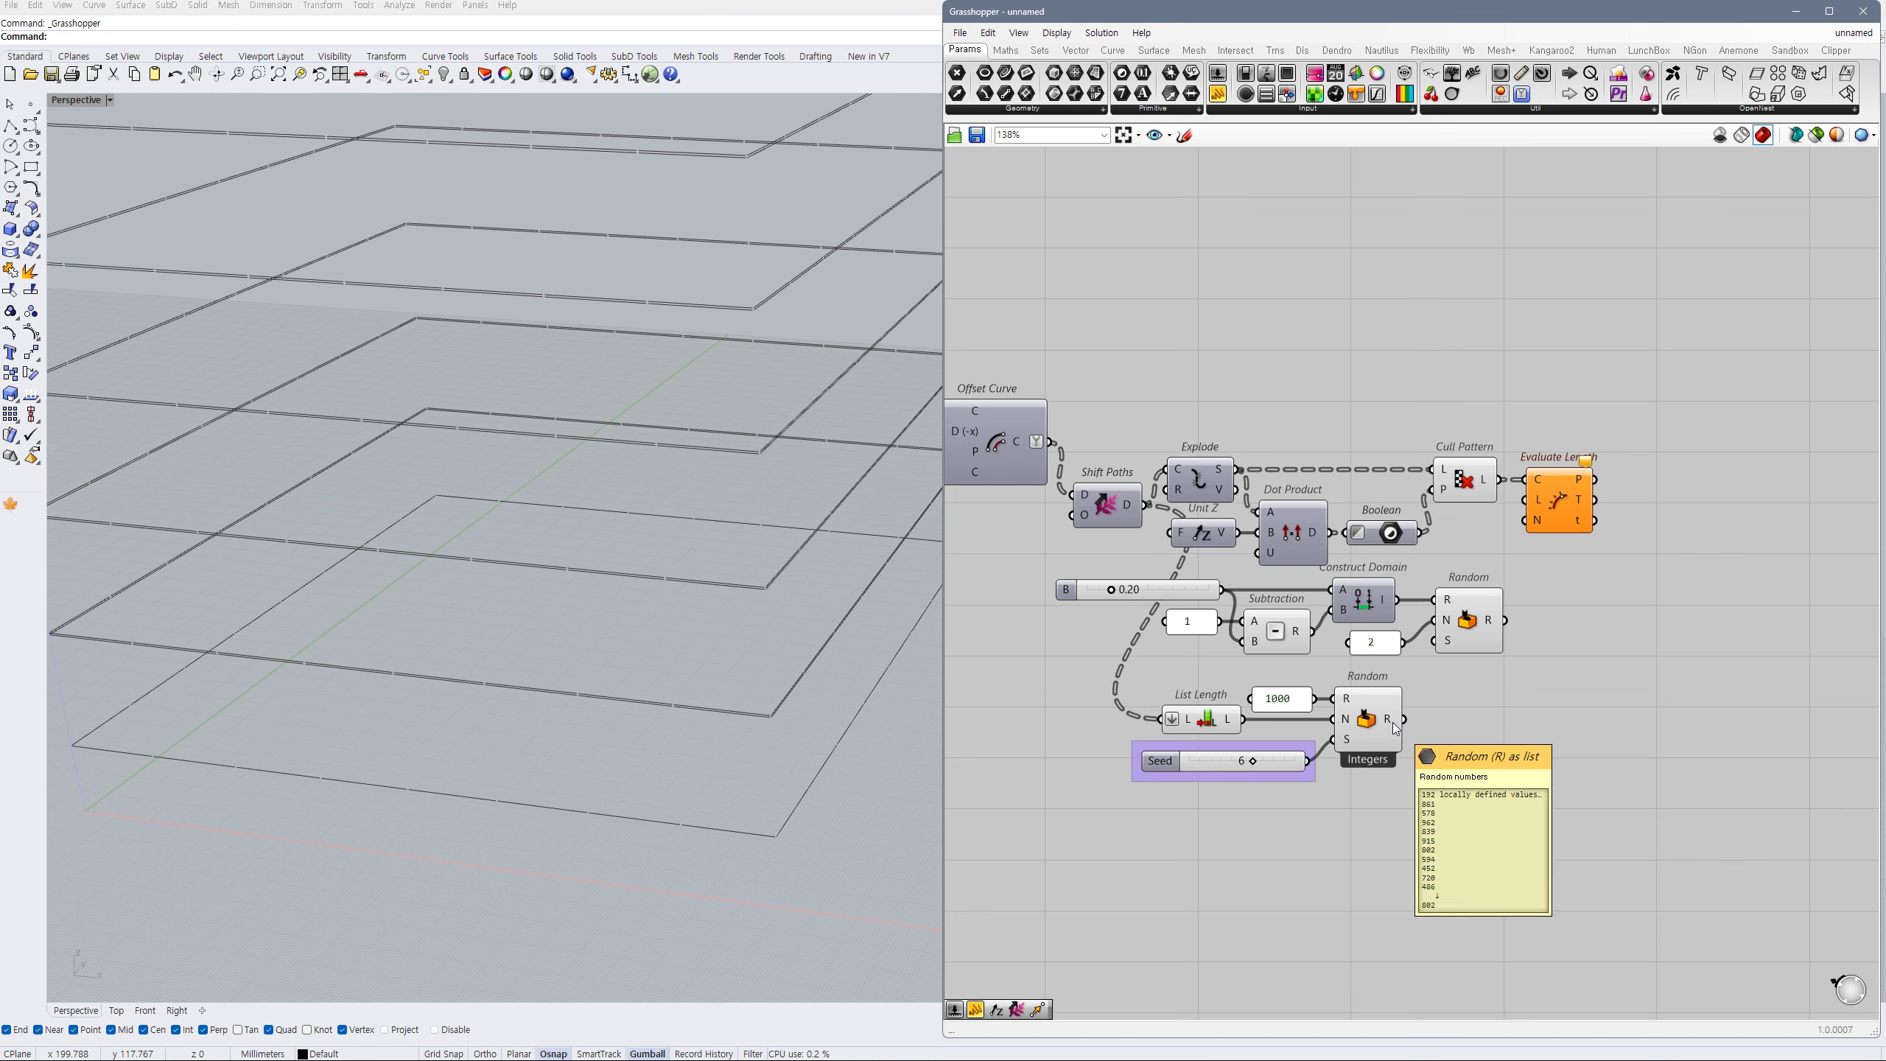
pyautogui.moveTo(1402, 719); pyautogui.dragTo(1436, 641)
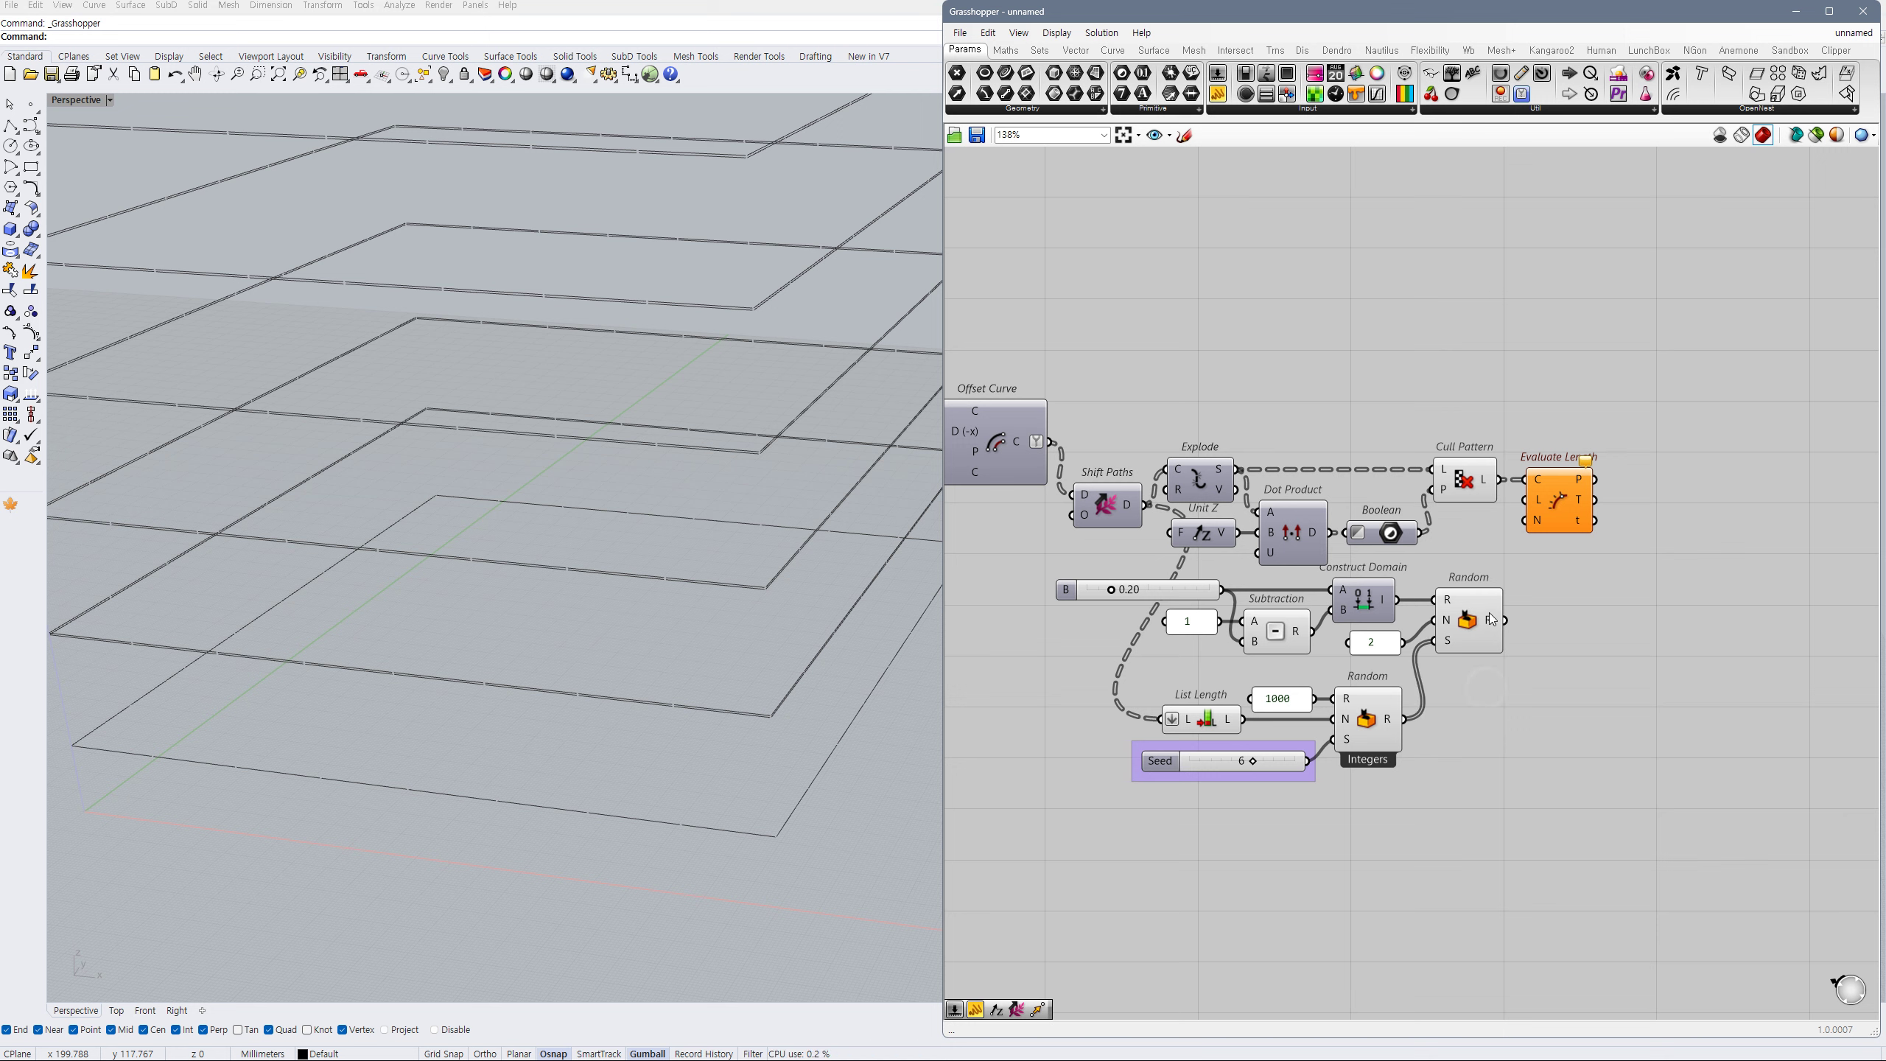
pyautogui.moveTo(1492, 630)
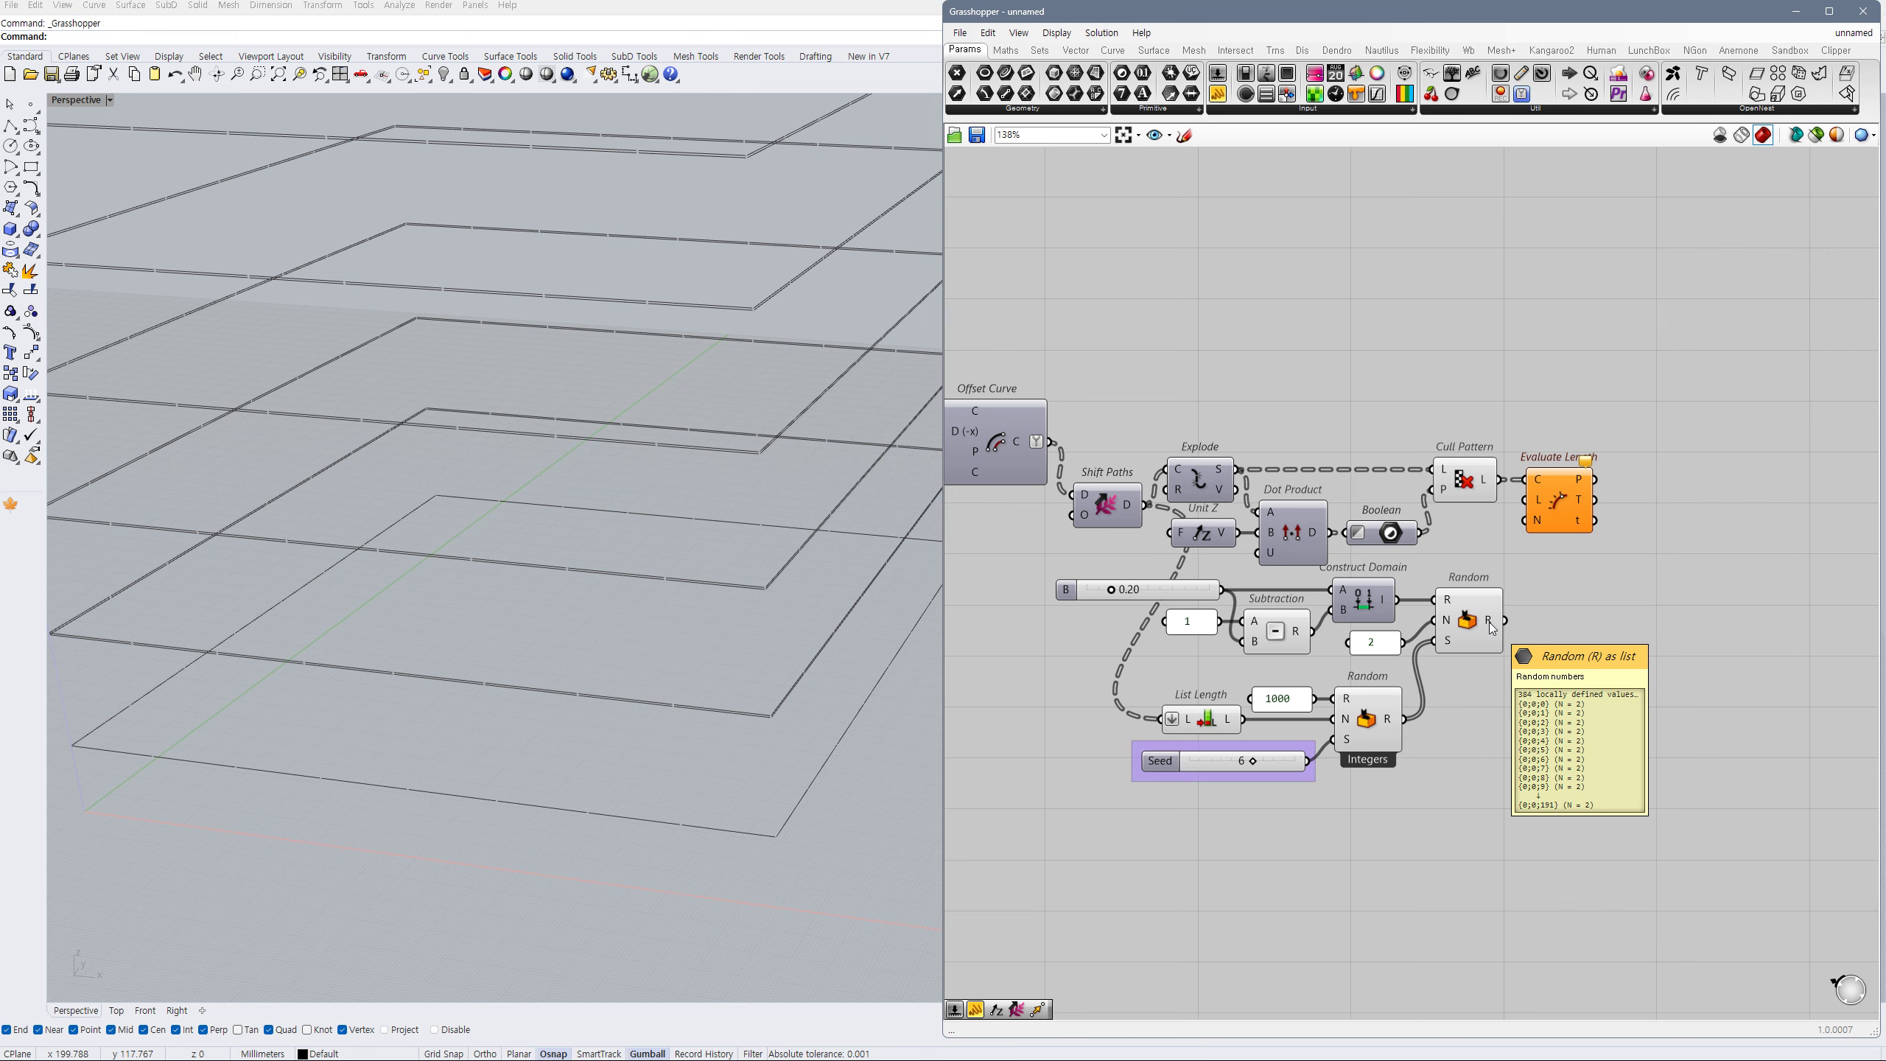
# - Connect the upper Random's output to Evaluate Length's length input and inspect the points along the horizontal edges
pyautogui.moveTo(1544, 604); pyautogui.dragTo(1513, 641, button='right')
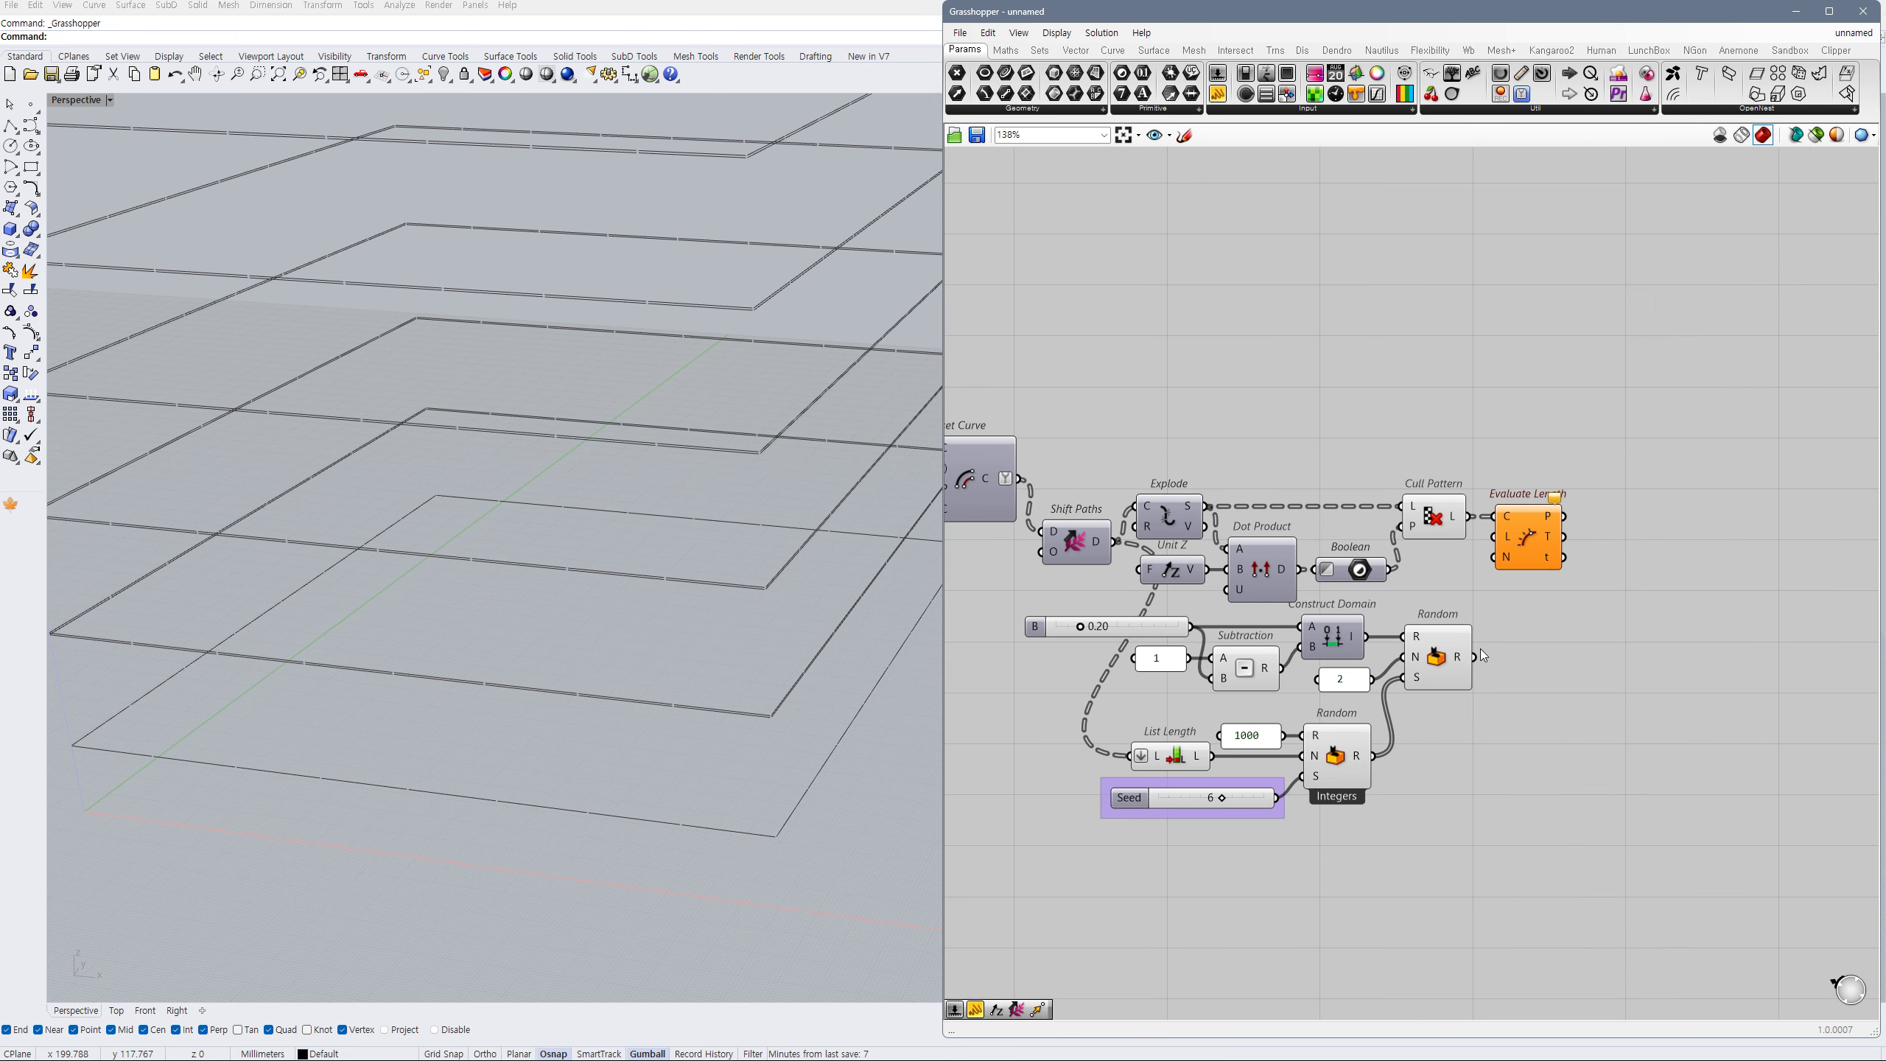
pyautogui.moveTo(1476, 655); pyautogui.dragTo(1494, 537)
pyautogui.scroll(-6, 725, 749)
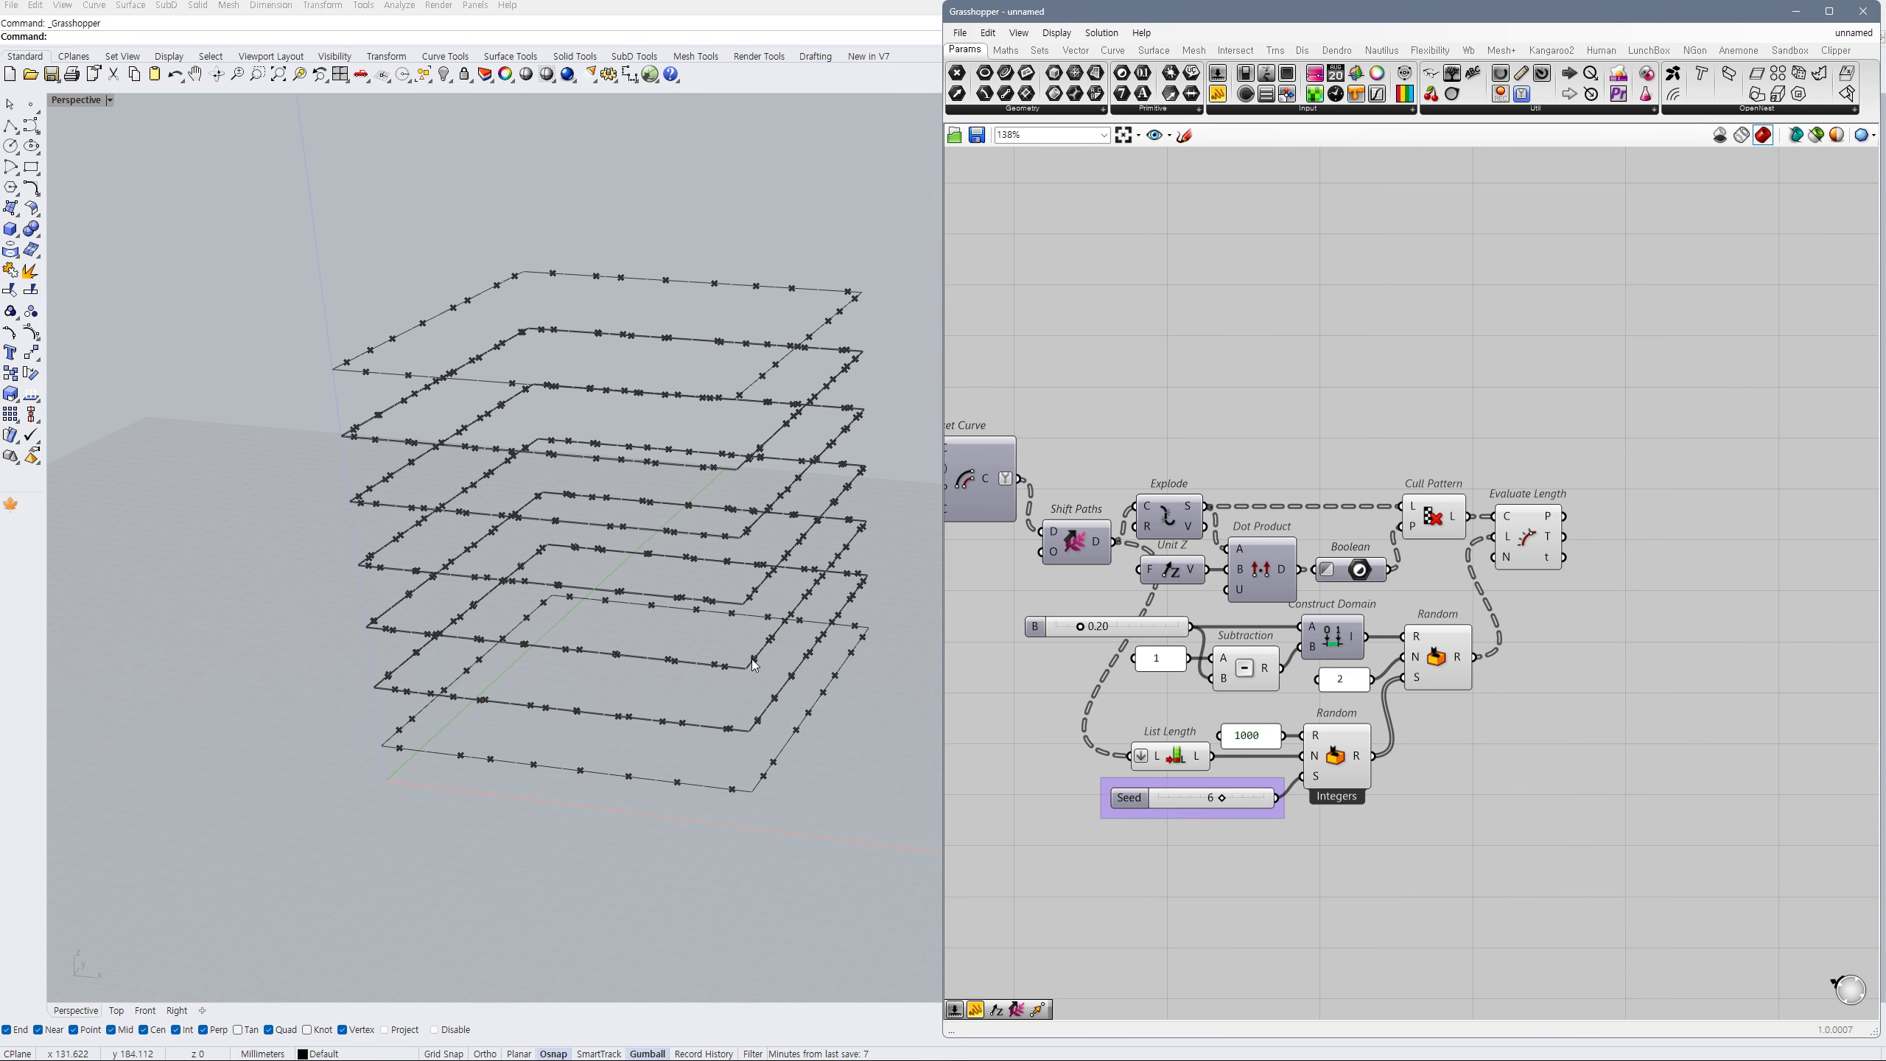
pyautogui.moveTo(751, 659); pyautogui.dragTo(883, 590, button='right')
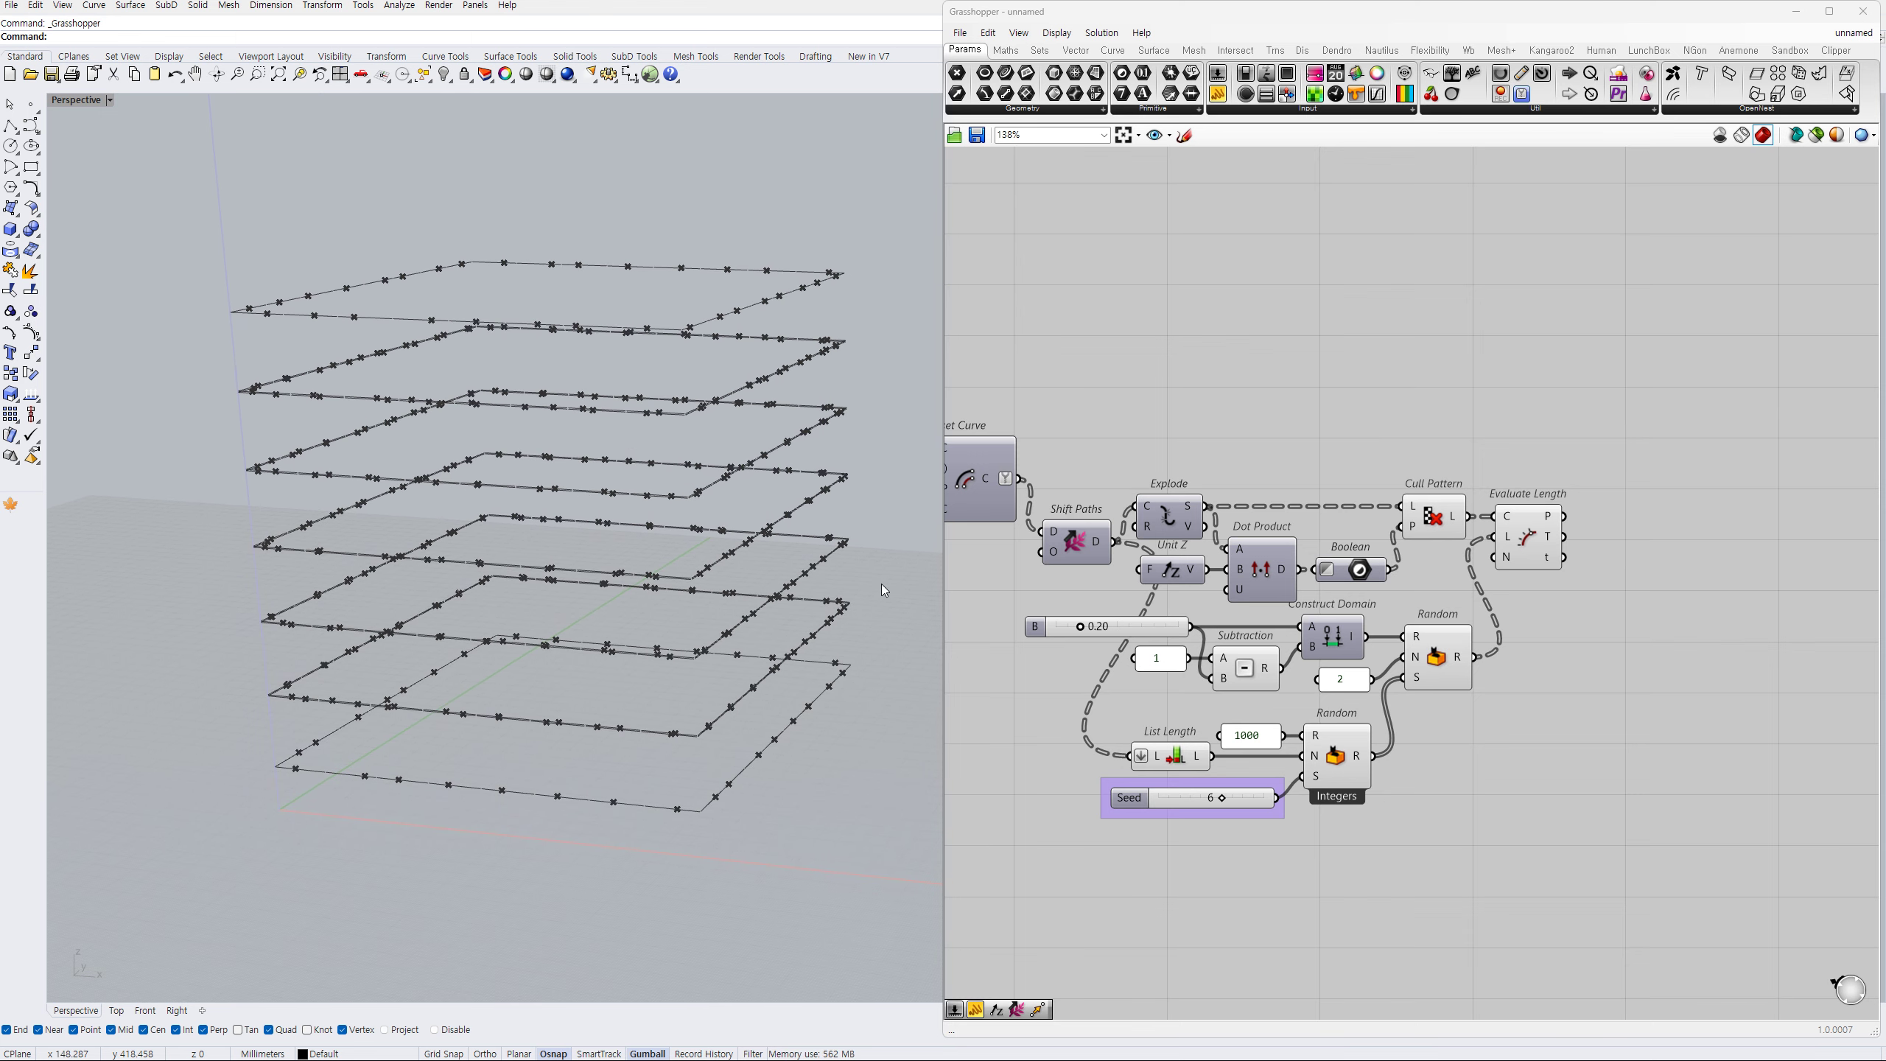
pyautogui.moveTo(1641, 649); pyautogui.dragTo(1520, 654, button='right')
pyautogui.click(1329, 523)
pyautogui.hotkey('ctrl', 'q')
pyautogui.hotkey('ctrl', 'q')
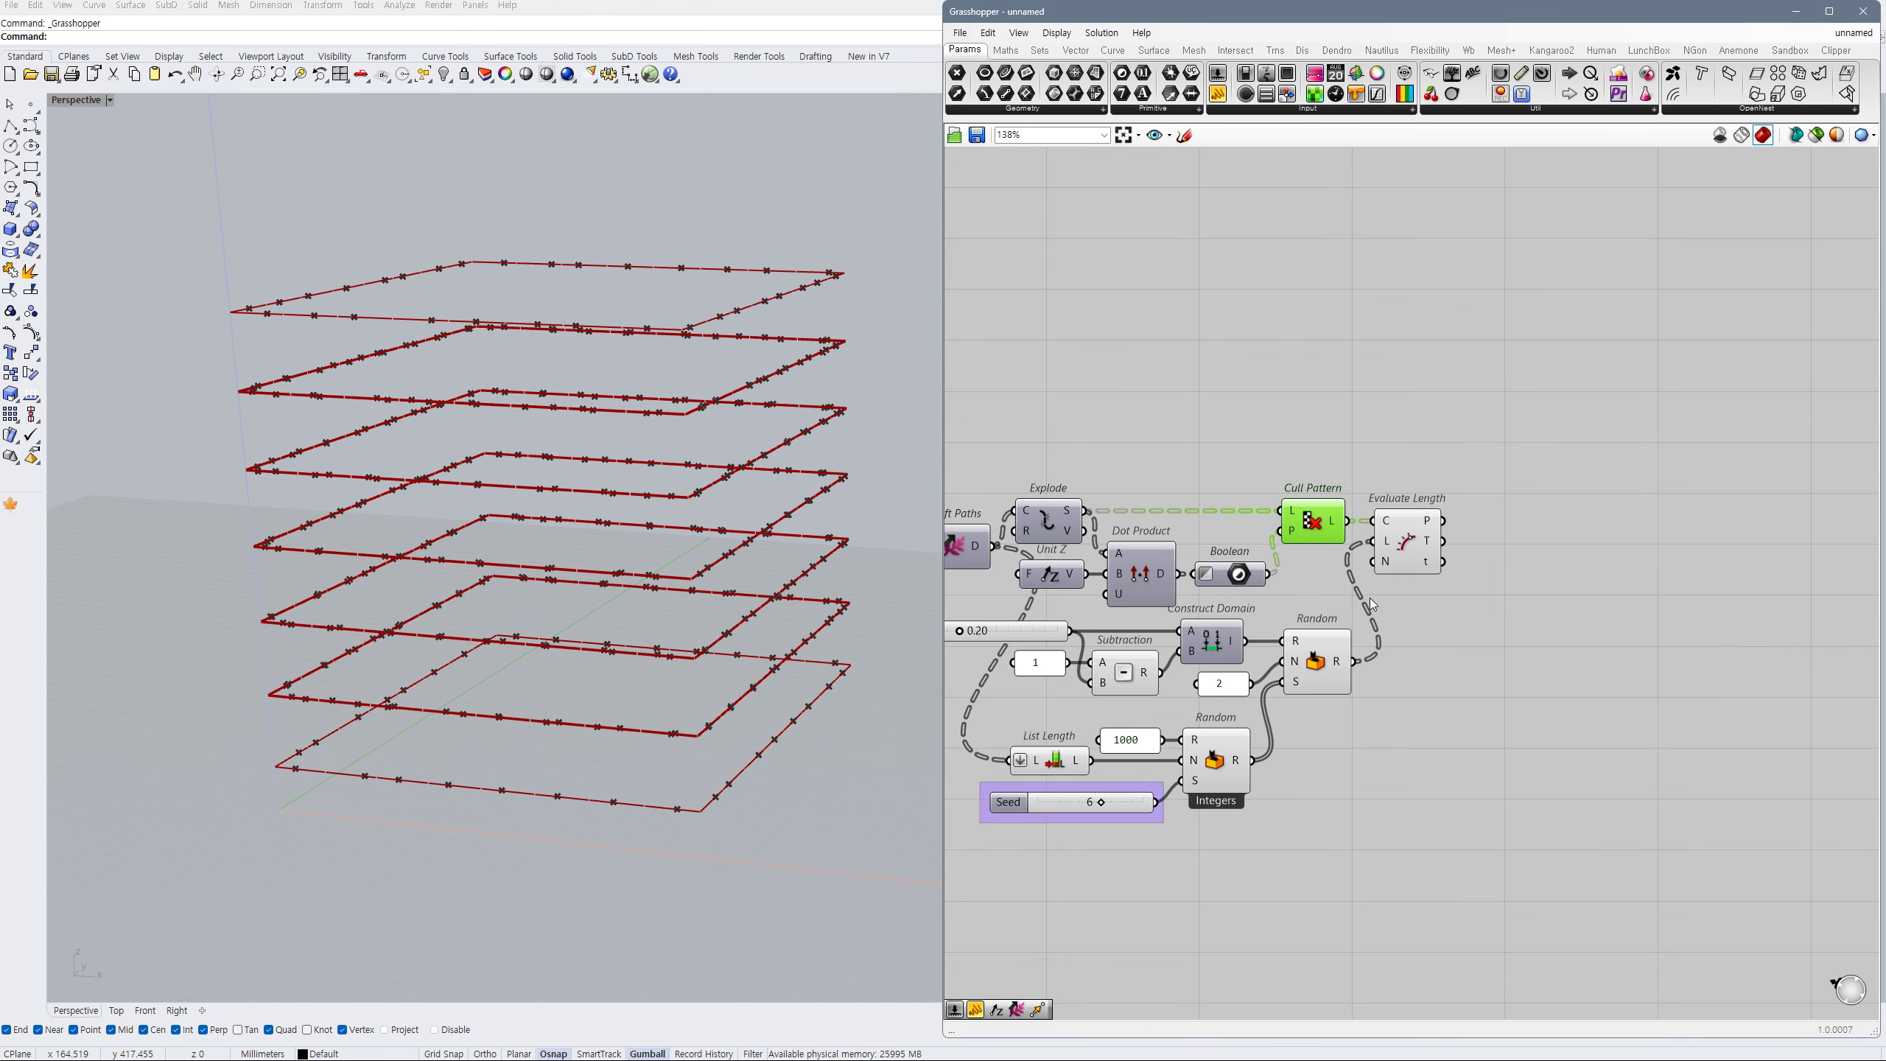
# - Add a PolyLine component and connect Evaluate Length's point output to its vertices input
pyautogui.click(1410, 555)
pyautogui.click(1522, 555)
pyautogui.doubleClick(1523, 557)
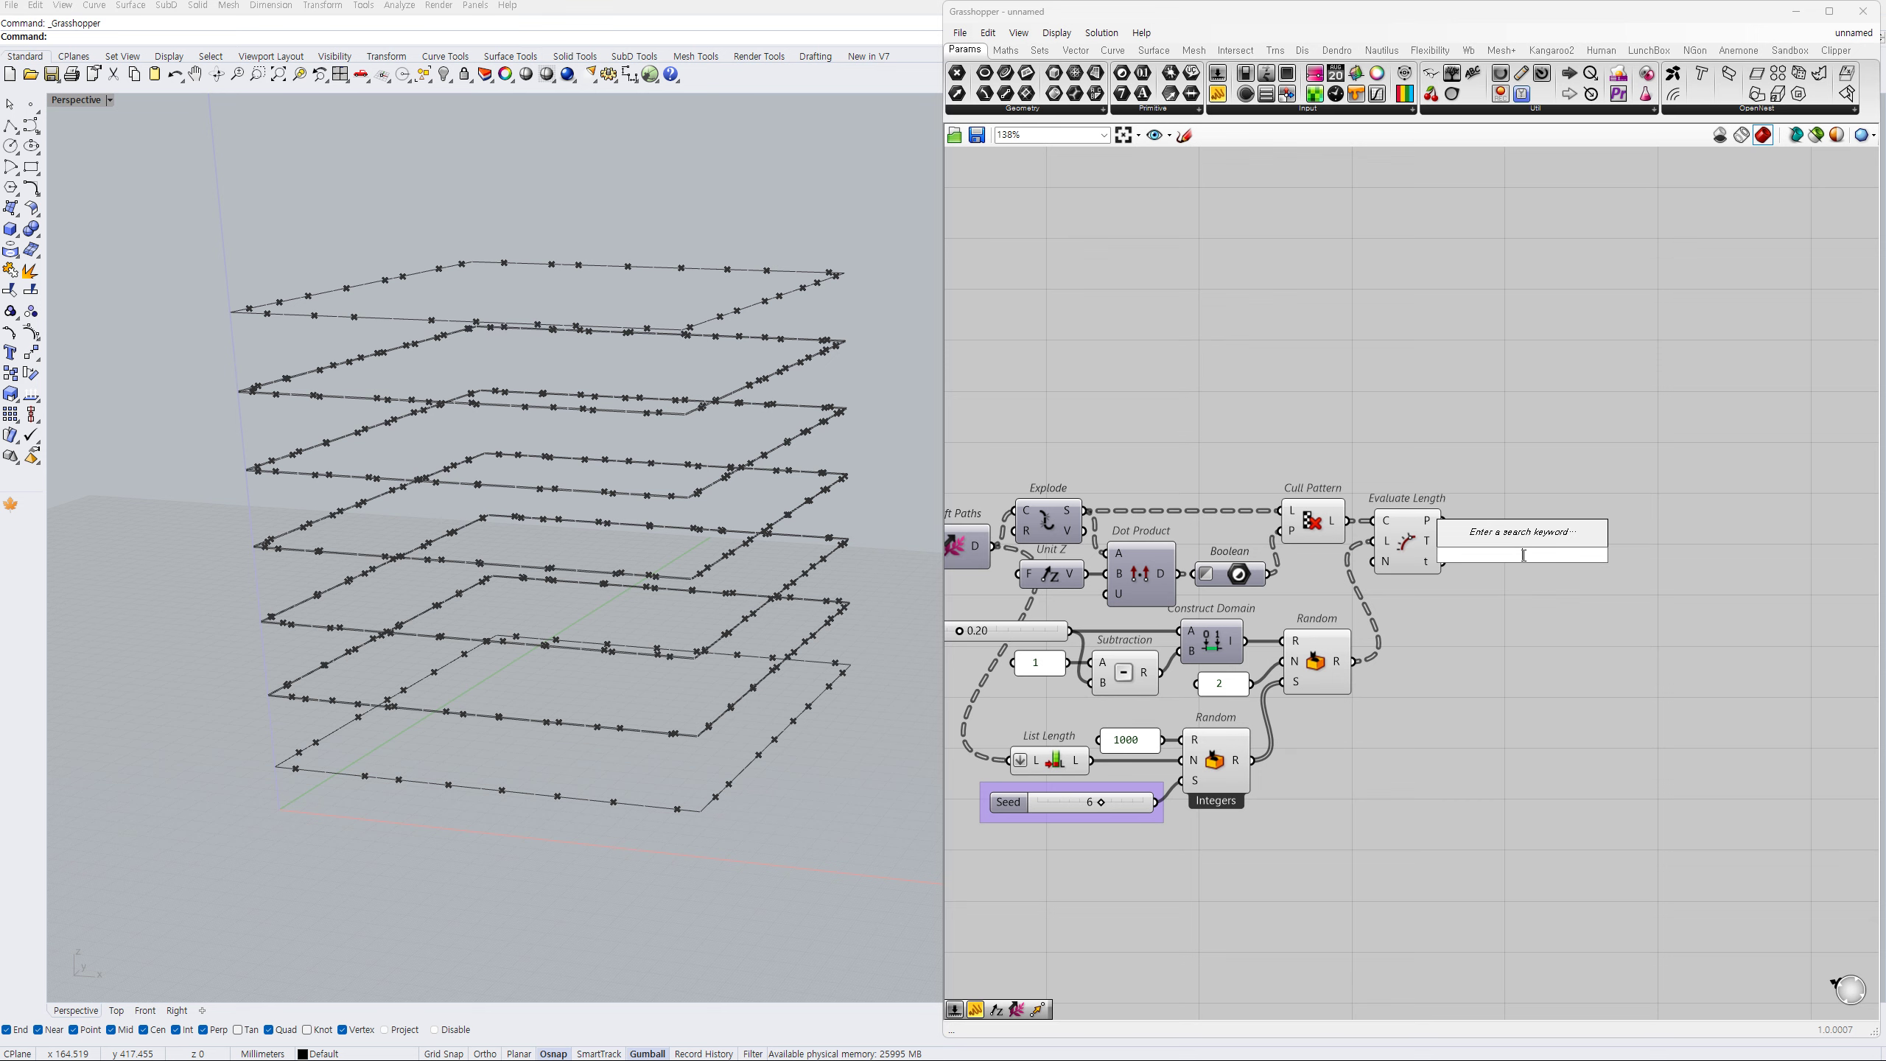
pyautogui.write('polyline')
pyautogui.press('Return')
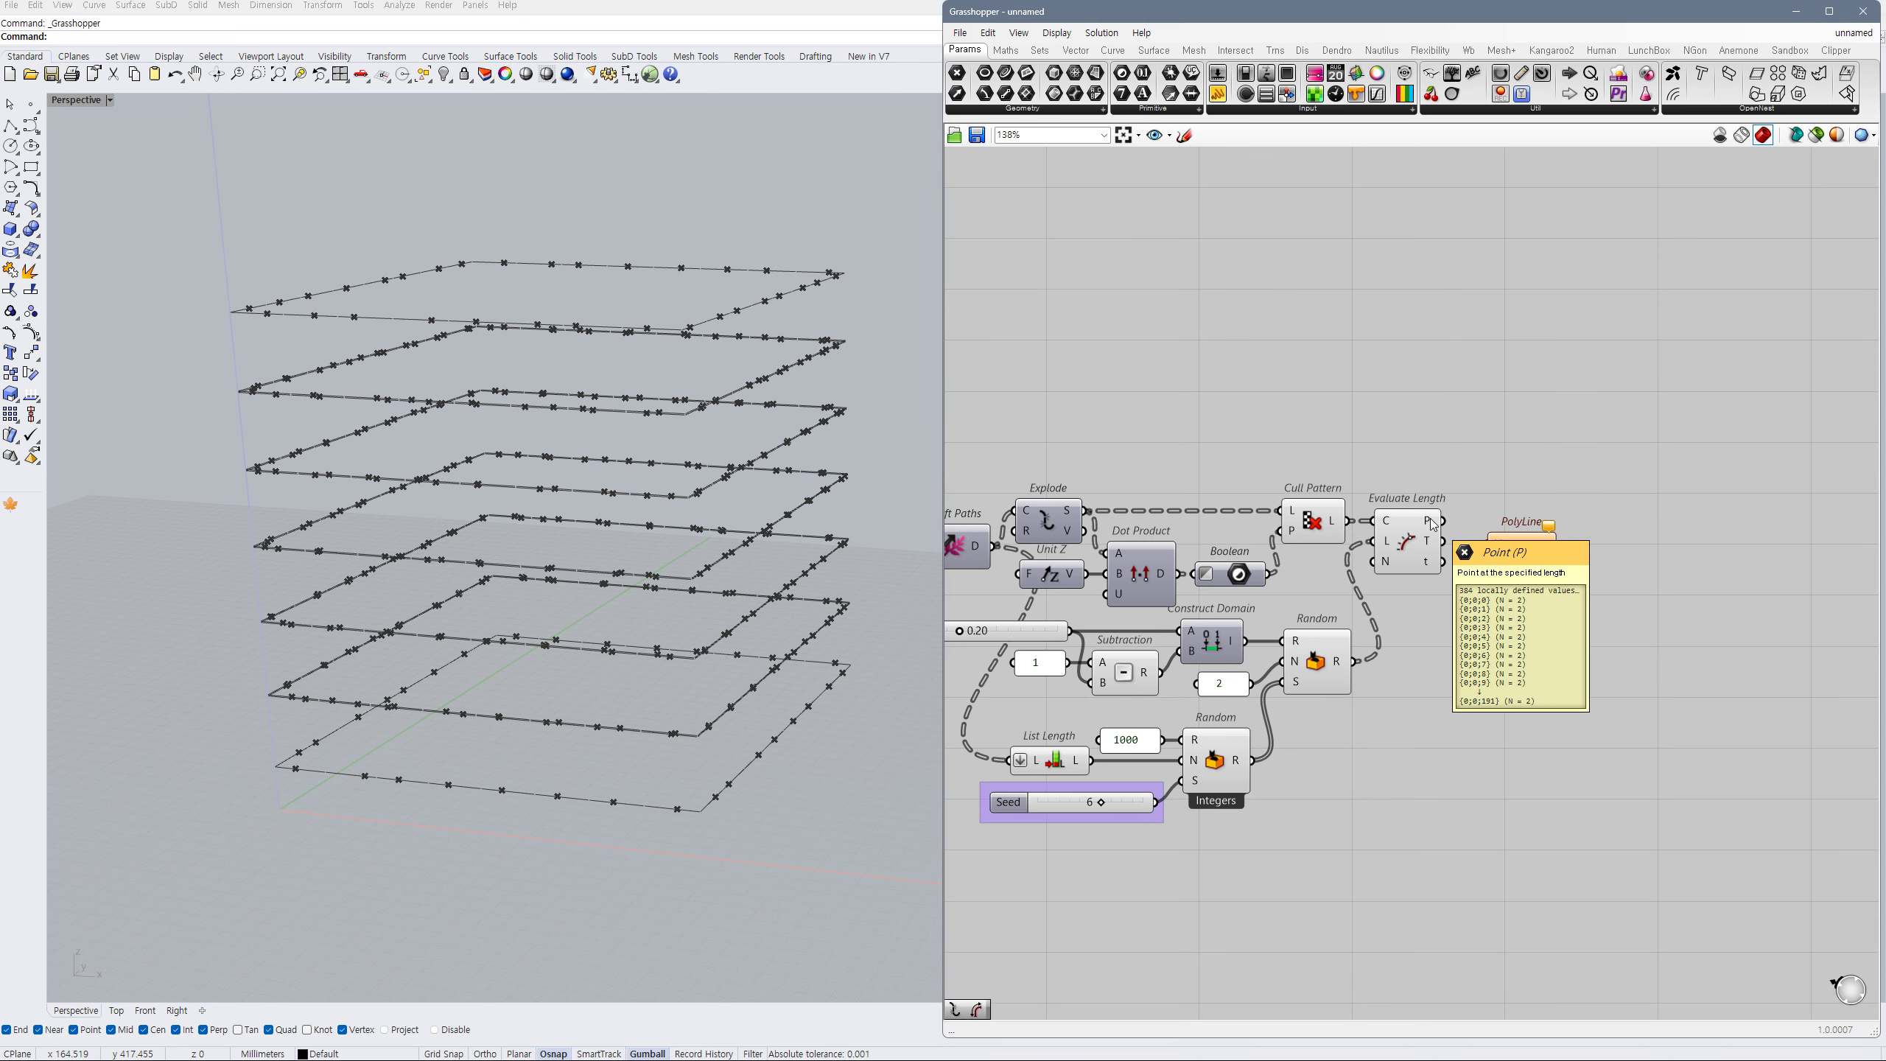
pyautogui.scroll(1, 1433, 525)
pyautogui.moveTo(1444, 522); pyautogui.dragTo(1520, 542)
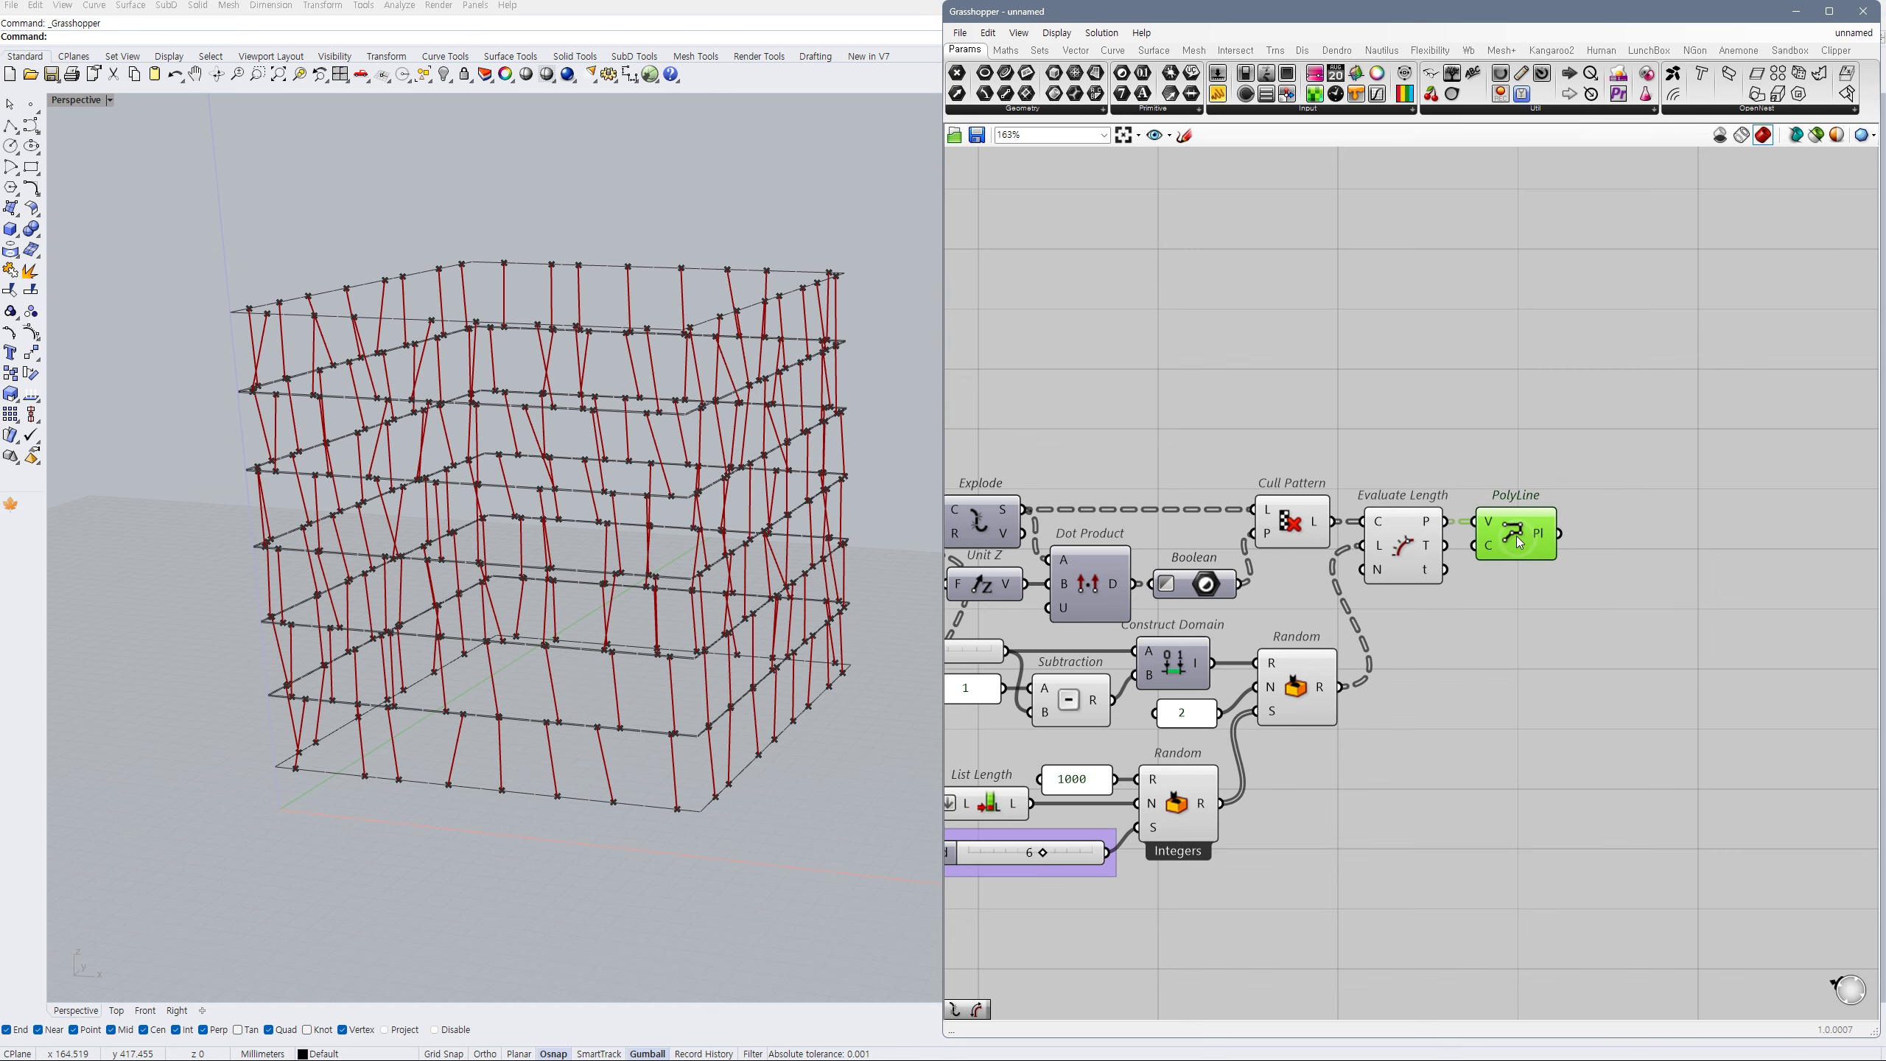
# - Turn off the preview of the Evaluate Length and Cull Pattern components
pyautogui.click(1426, 537)
pyautogui.hotkey('ctrl', 'q')
pyautogui.click(1303, 537)
pyautogui.hotkey('ctrl', 'q')
pyautogui.click(1447, 601)
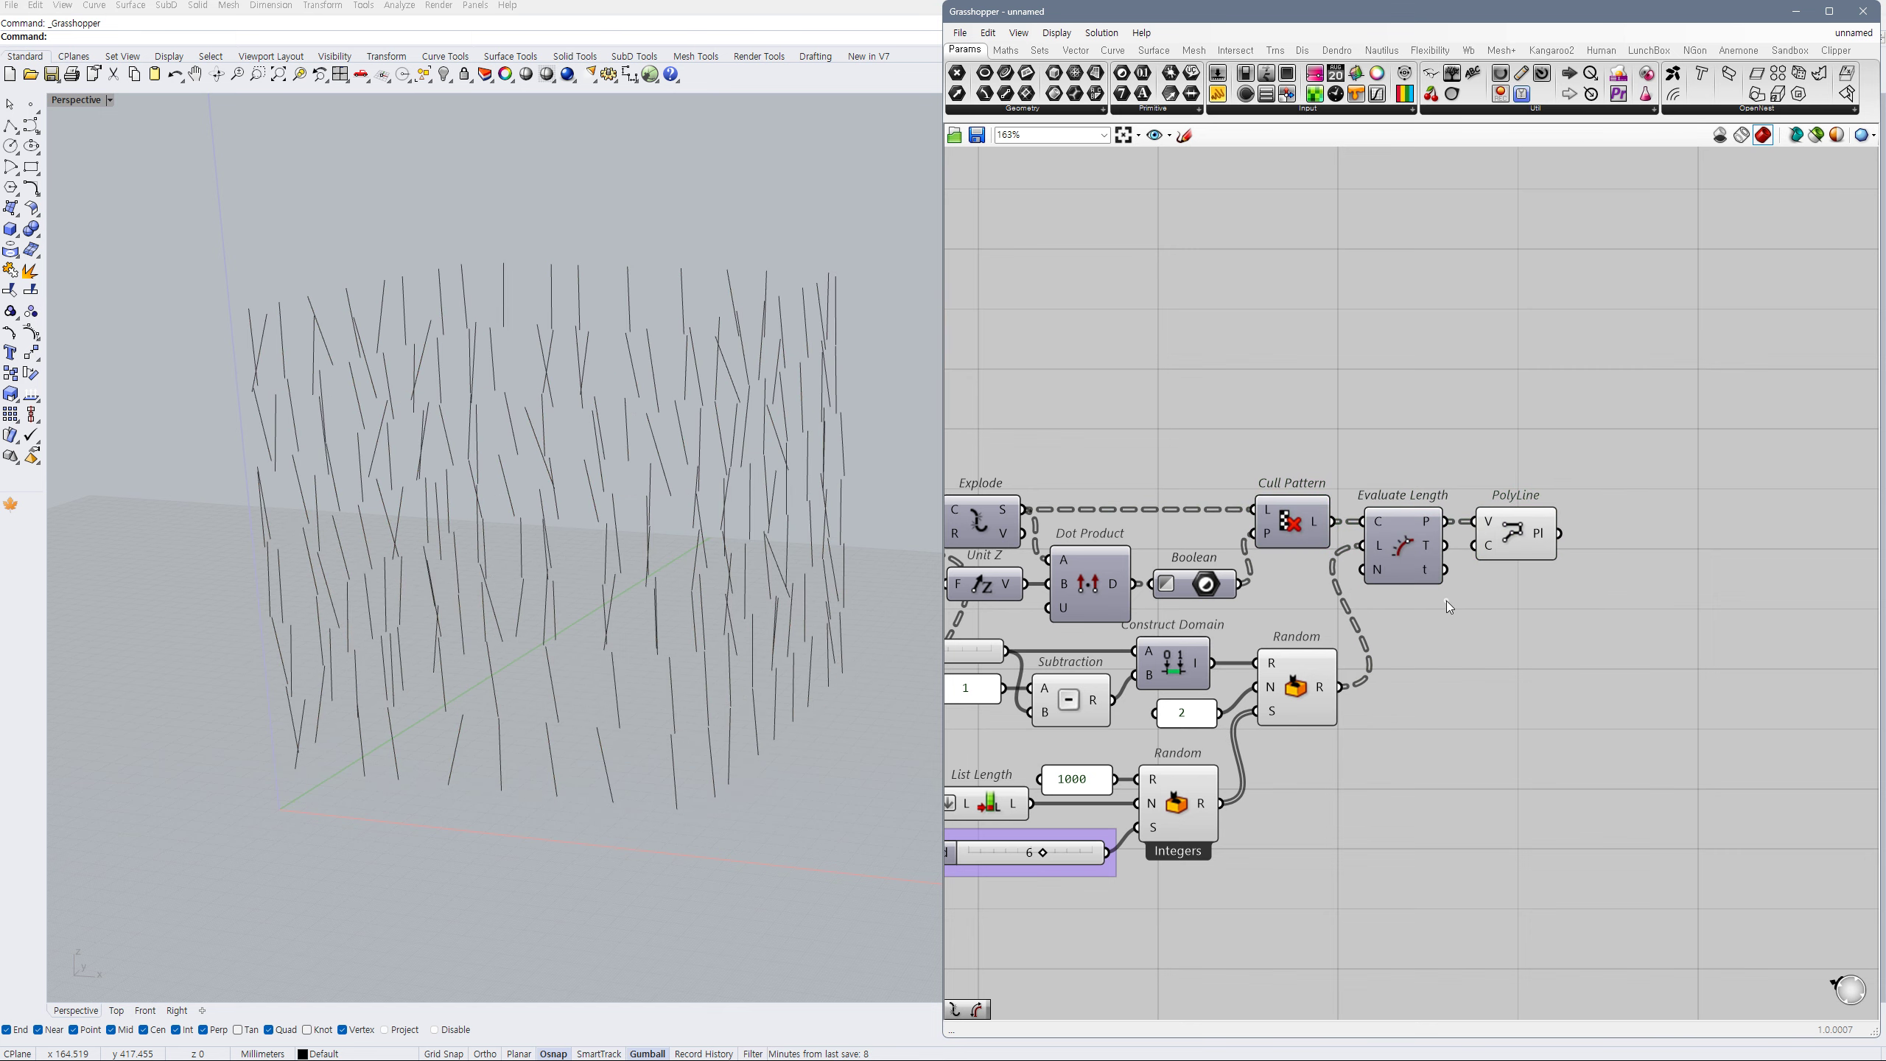
# - Turn on the Offset Curve preview and select PolyLine to compare the connecting lines with the panel outlines
pyautogui.click(1508, 543)
pyautogui.scroll(-2, 1507, 549)
pyautogui.click(1068, 528)
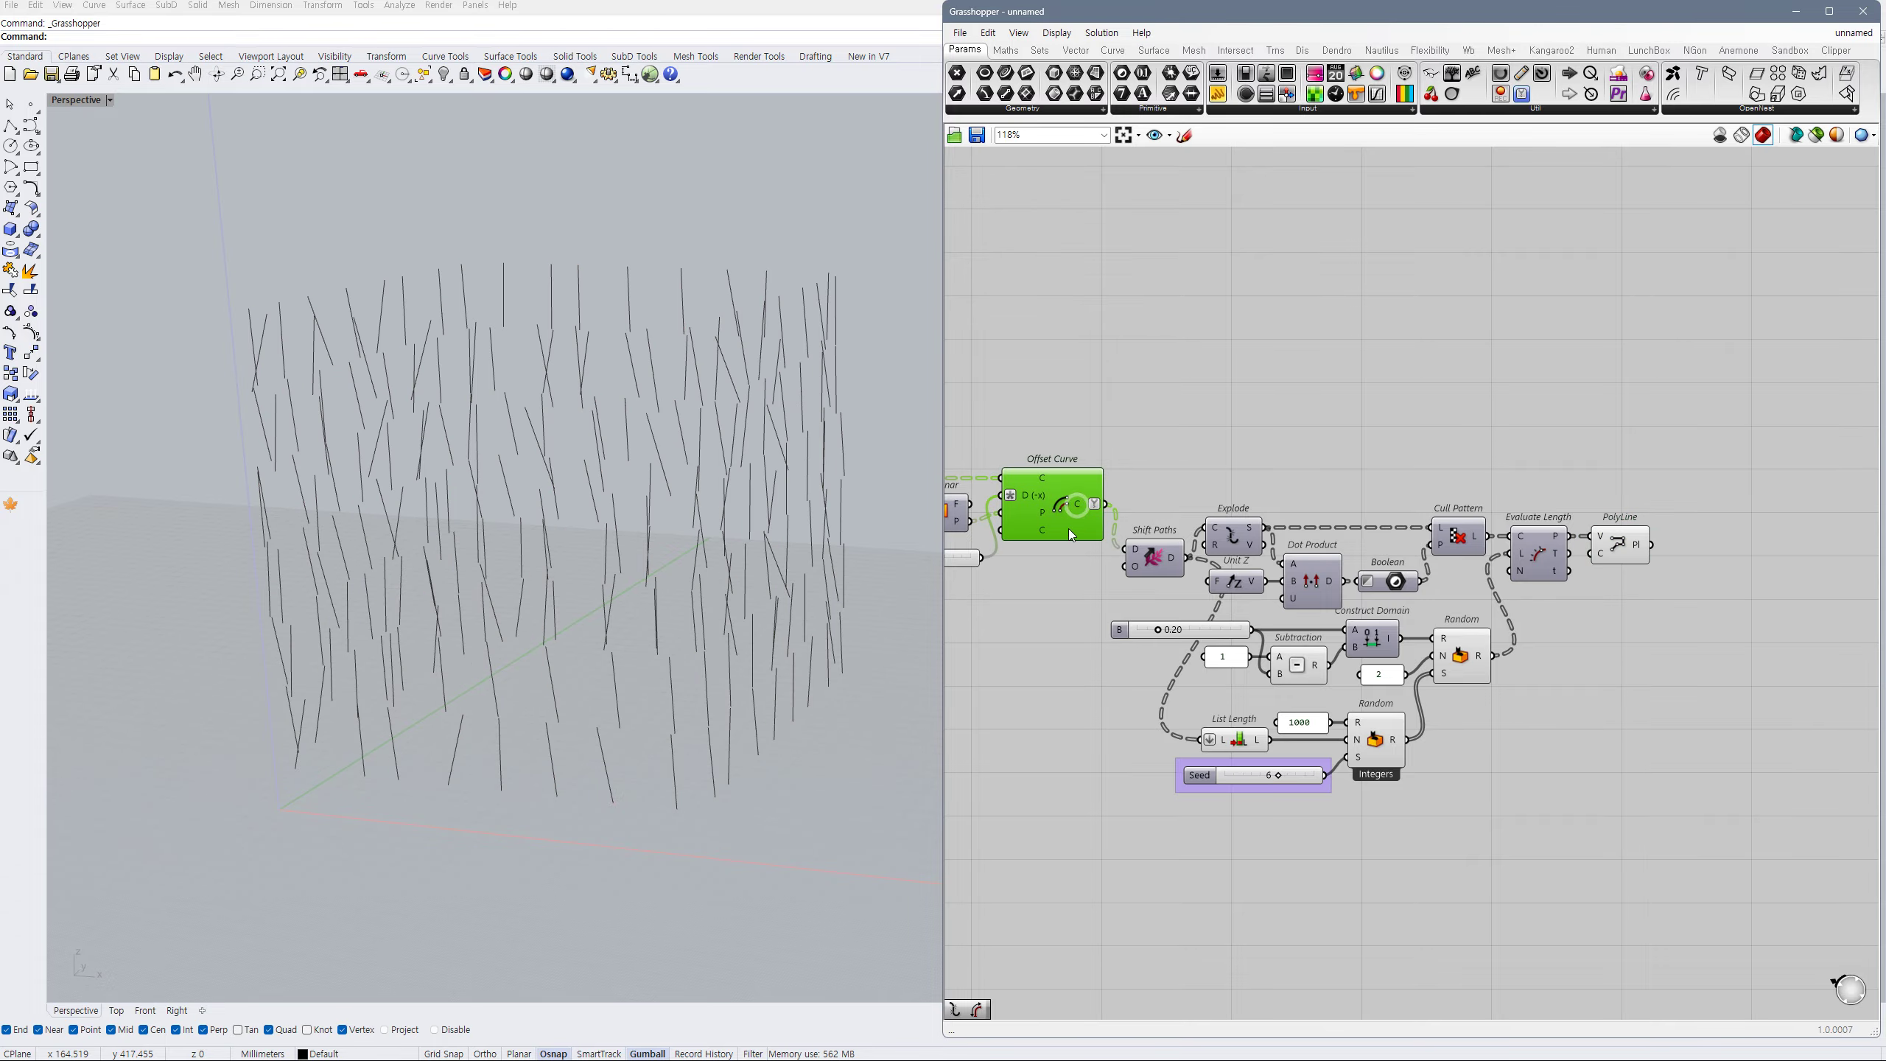
pyautogui.click(1570, 688)
pyautogui.click(1613, 552)
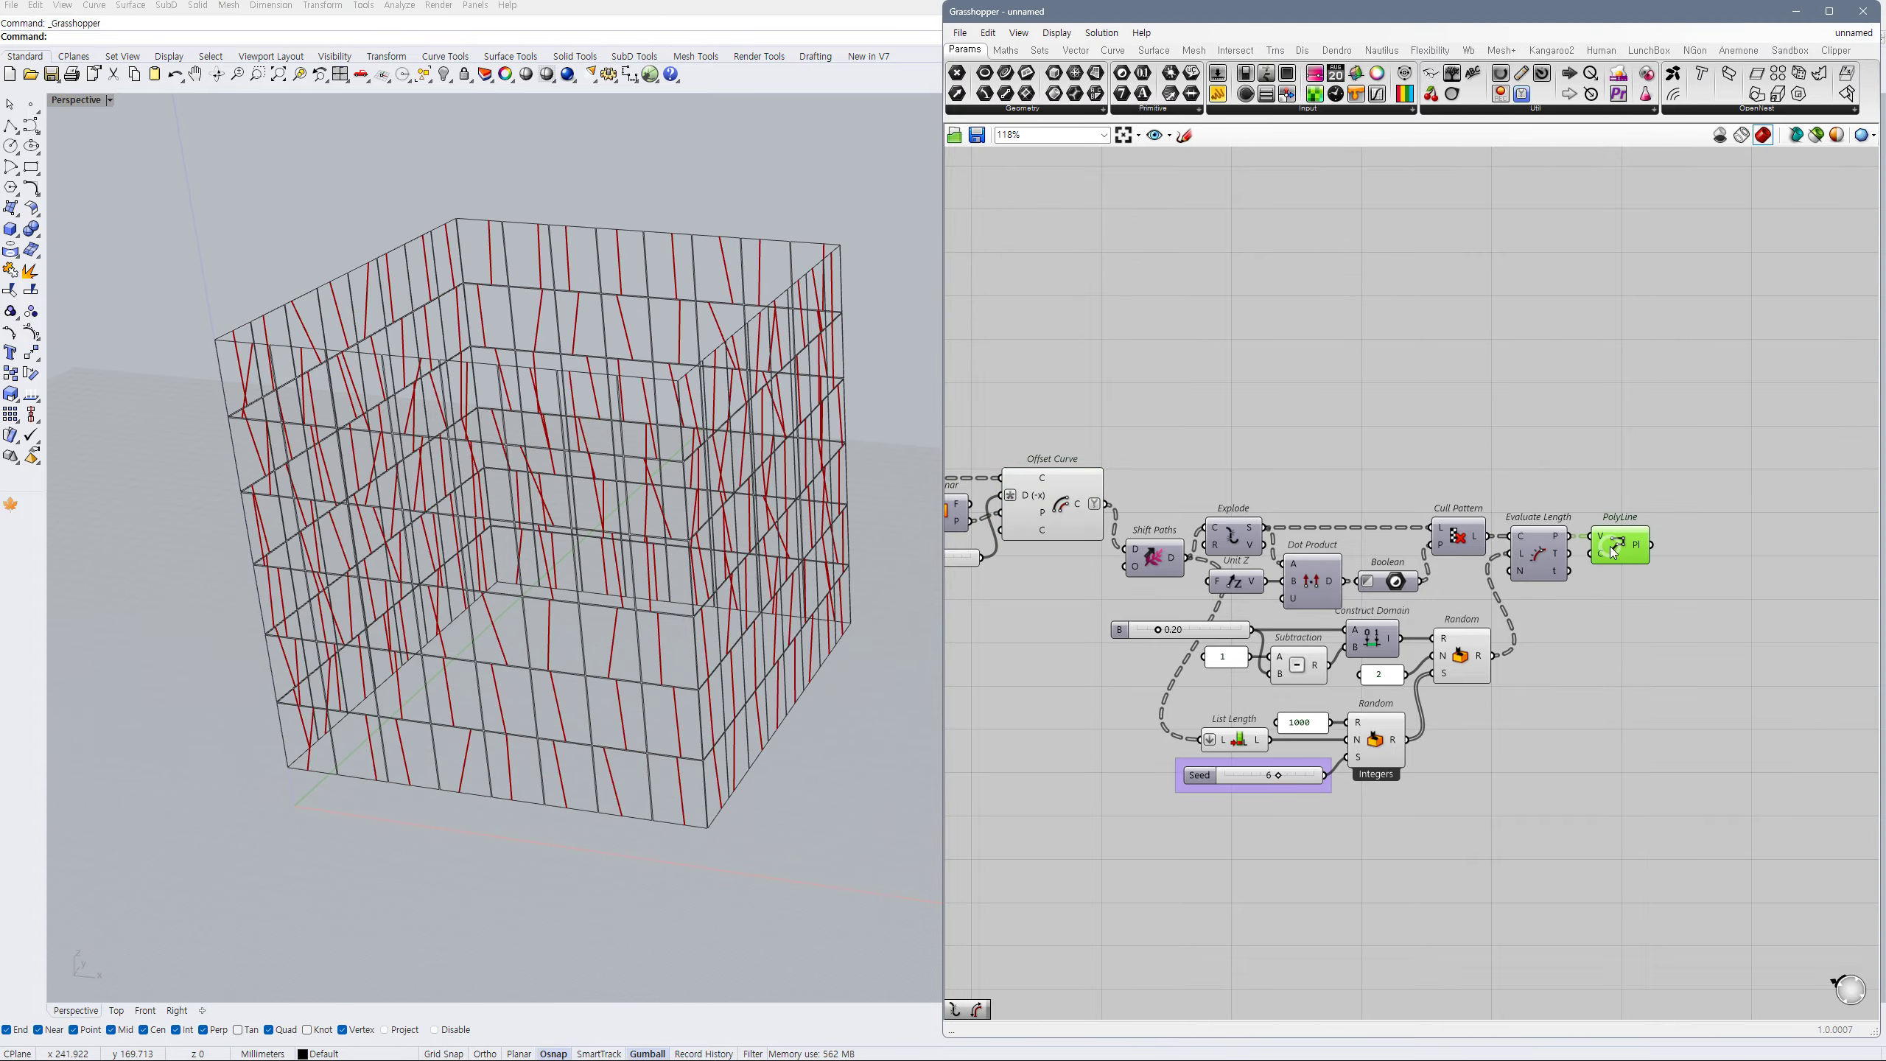
pyautogui.scroll(4, 660, 645)
pyautogui.moveTo(660, 645); pyautogui.dragTo(746, 637, button='right')
pyautogui.scroll(-4, 713, 620)
# - Set the integer Random's seed slider to 8
pyautogui.moveTo(1226, 755); pyautogui.dragTo(1234, 737, button='right')
pyautogui.scroll(1, 1235, 736)
pyautogui.moveTo(1294, 759)
pyautogui.mouseDown()
pyautogui.moveTo(1252, 768)
pyautogui.moveTo(1336, 776)
pyautogui.moveTo(1261, 774)
pyautogui.moveTo(1316, 780)
pyautogui.mouseUp()
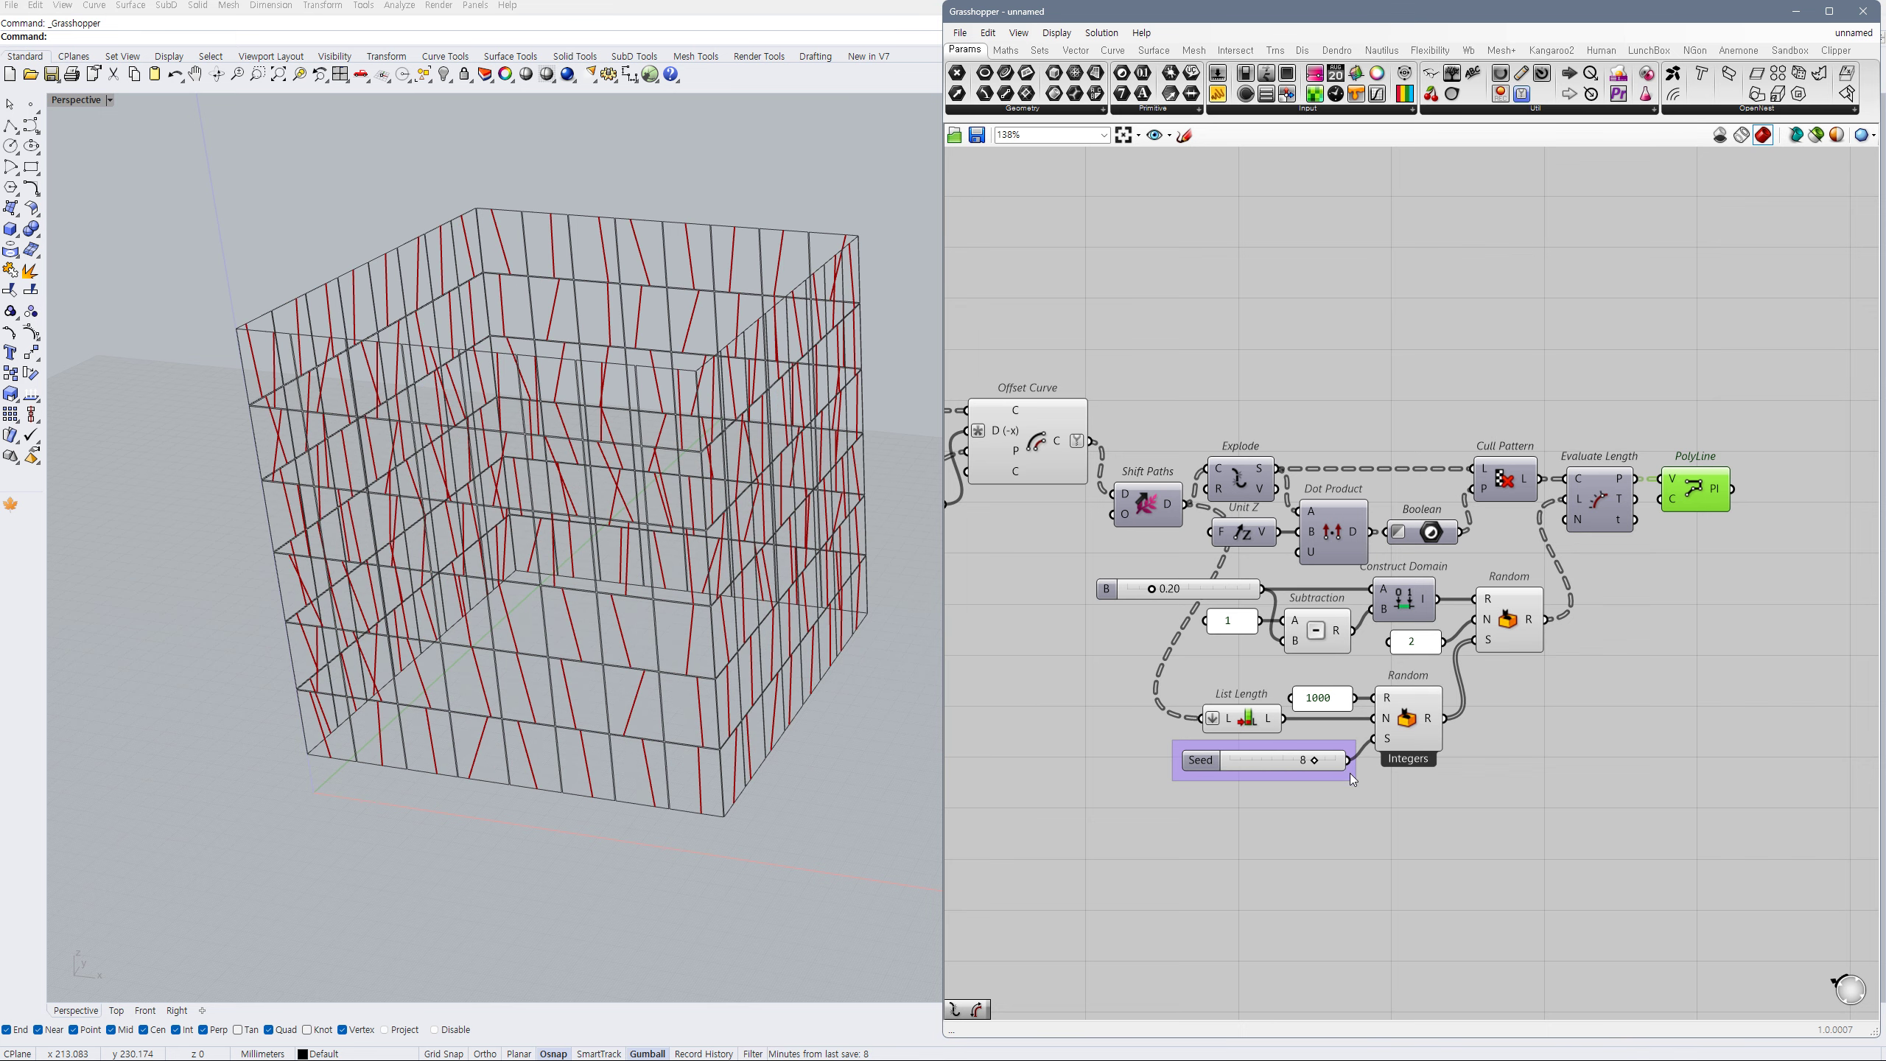
pyautogui.moveTo(1565, 703); pyautogui.dragTo(1386, 720, button='right')
pyautogui.click(1398, 707)
pyautogui.moveTo(1339, 639); pyautogui.dragTo(1332, 638)
# - Add a curve Length component and connect PolyLine's output to its curve input
pyautogui.moveTo(1460, 647); pyautogui.dragTo(1338, 684, button='right')
pyautogui.click(1386, 656)
pyautogui.doubleClick(1442, 616)
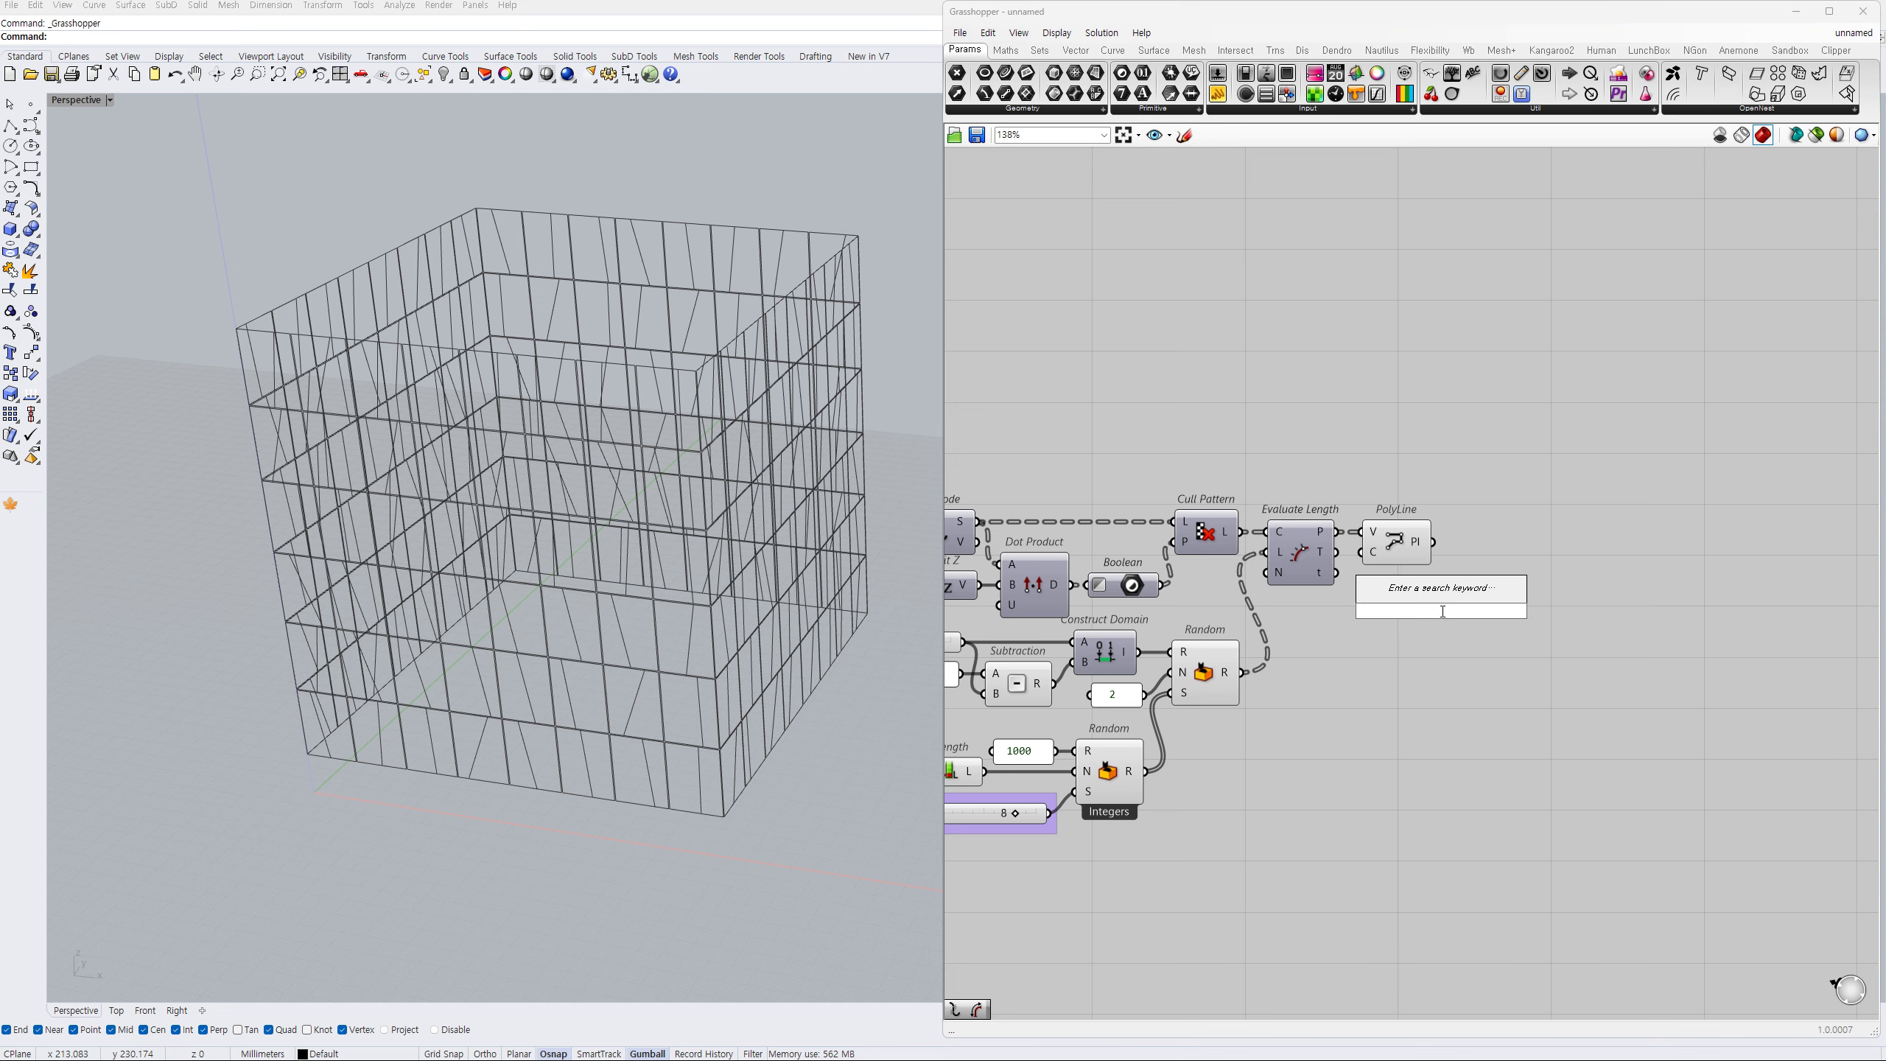
pyautogui.write('len')
pyautogui.click(1396, 592)
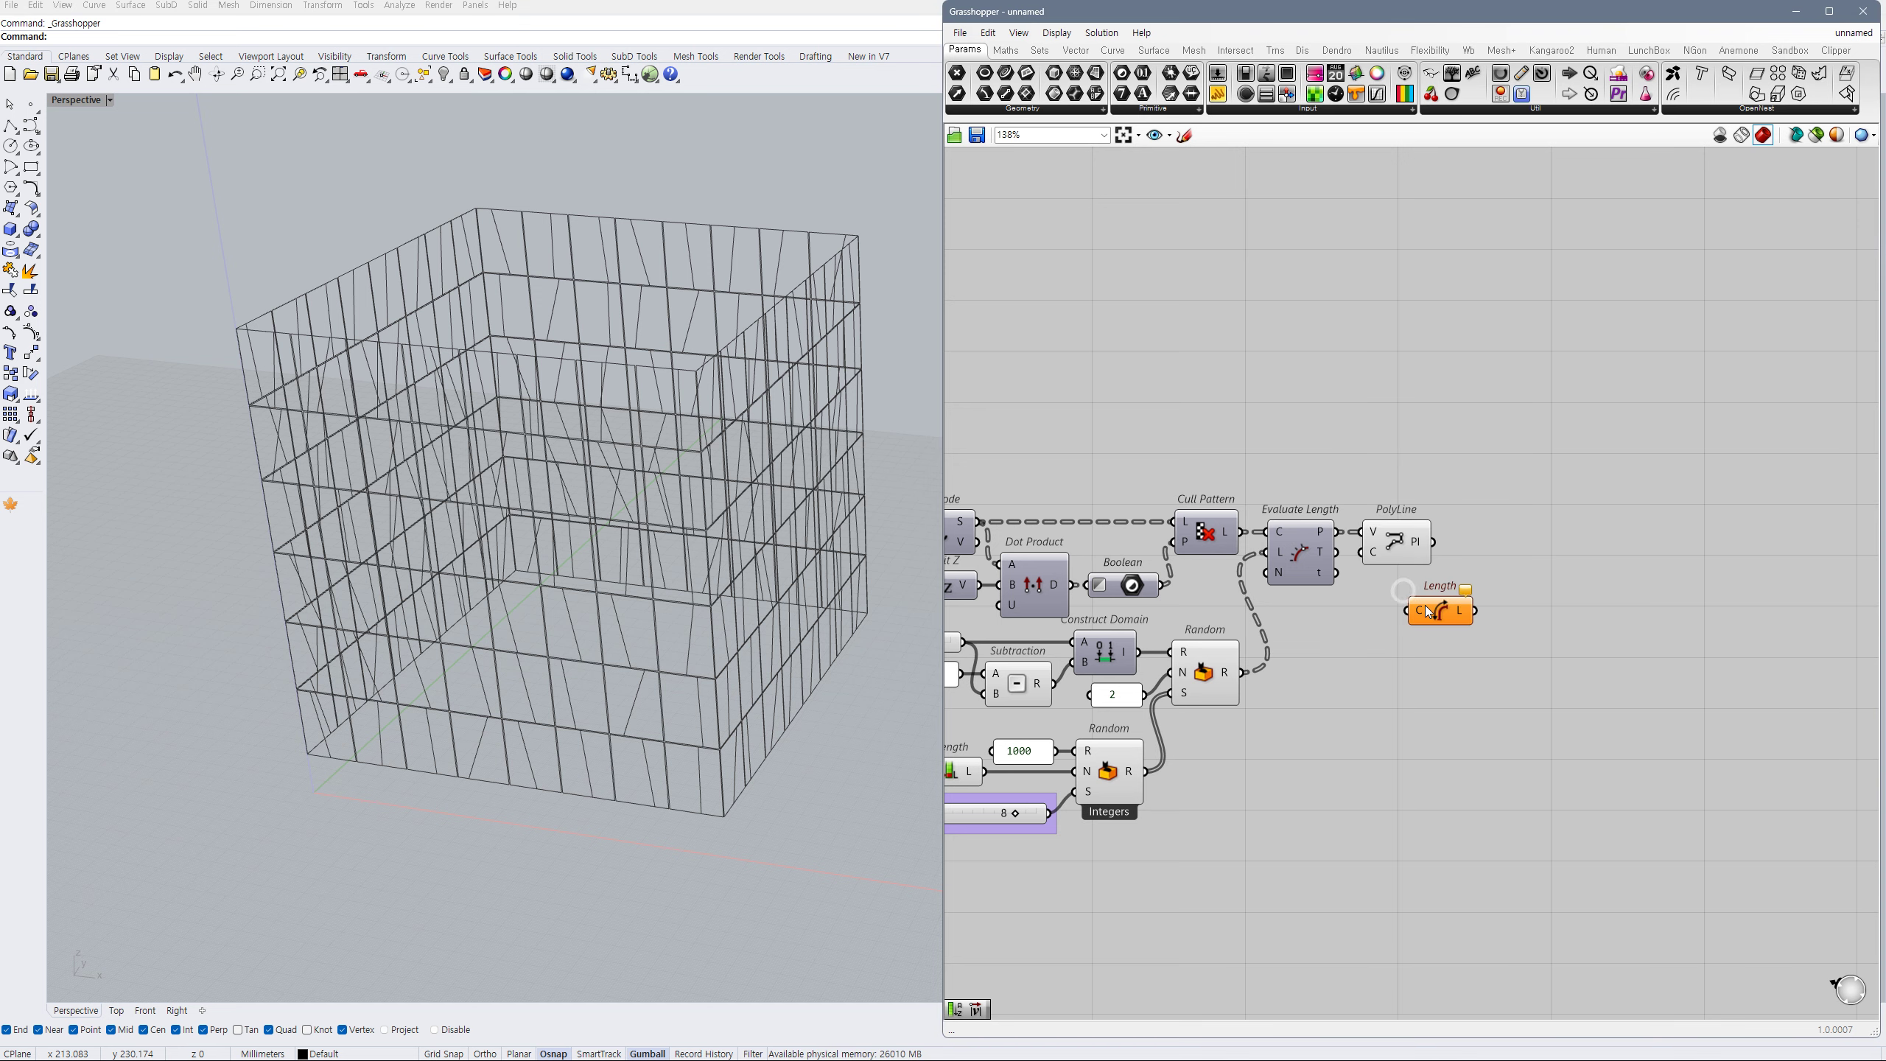
pyautogui.moveTo(1434, 542); pyautogui.dragTo(1424, 624)
pyautogui.moveTo(1521, 599); pyautogui.dragTo(1419, 619, button='right')
pyautogui.doubleClick(1430, 593)
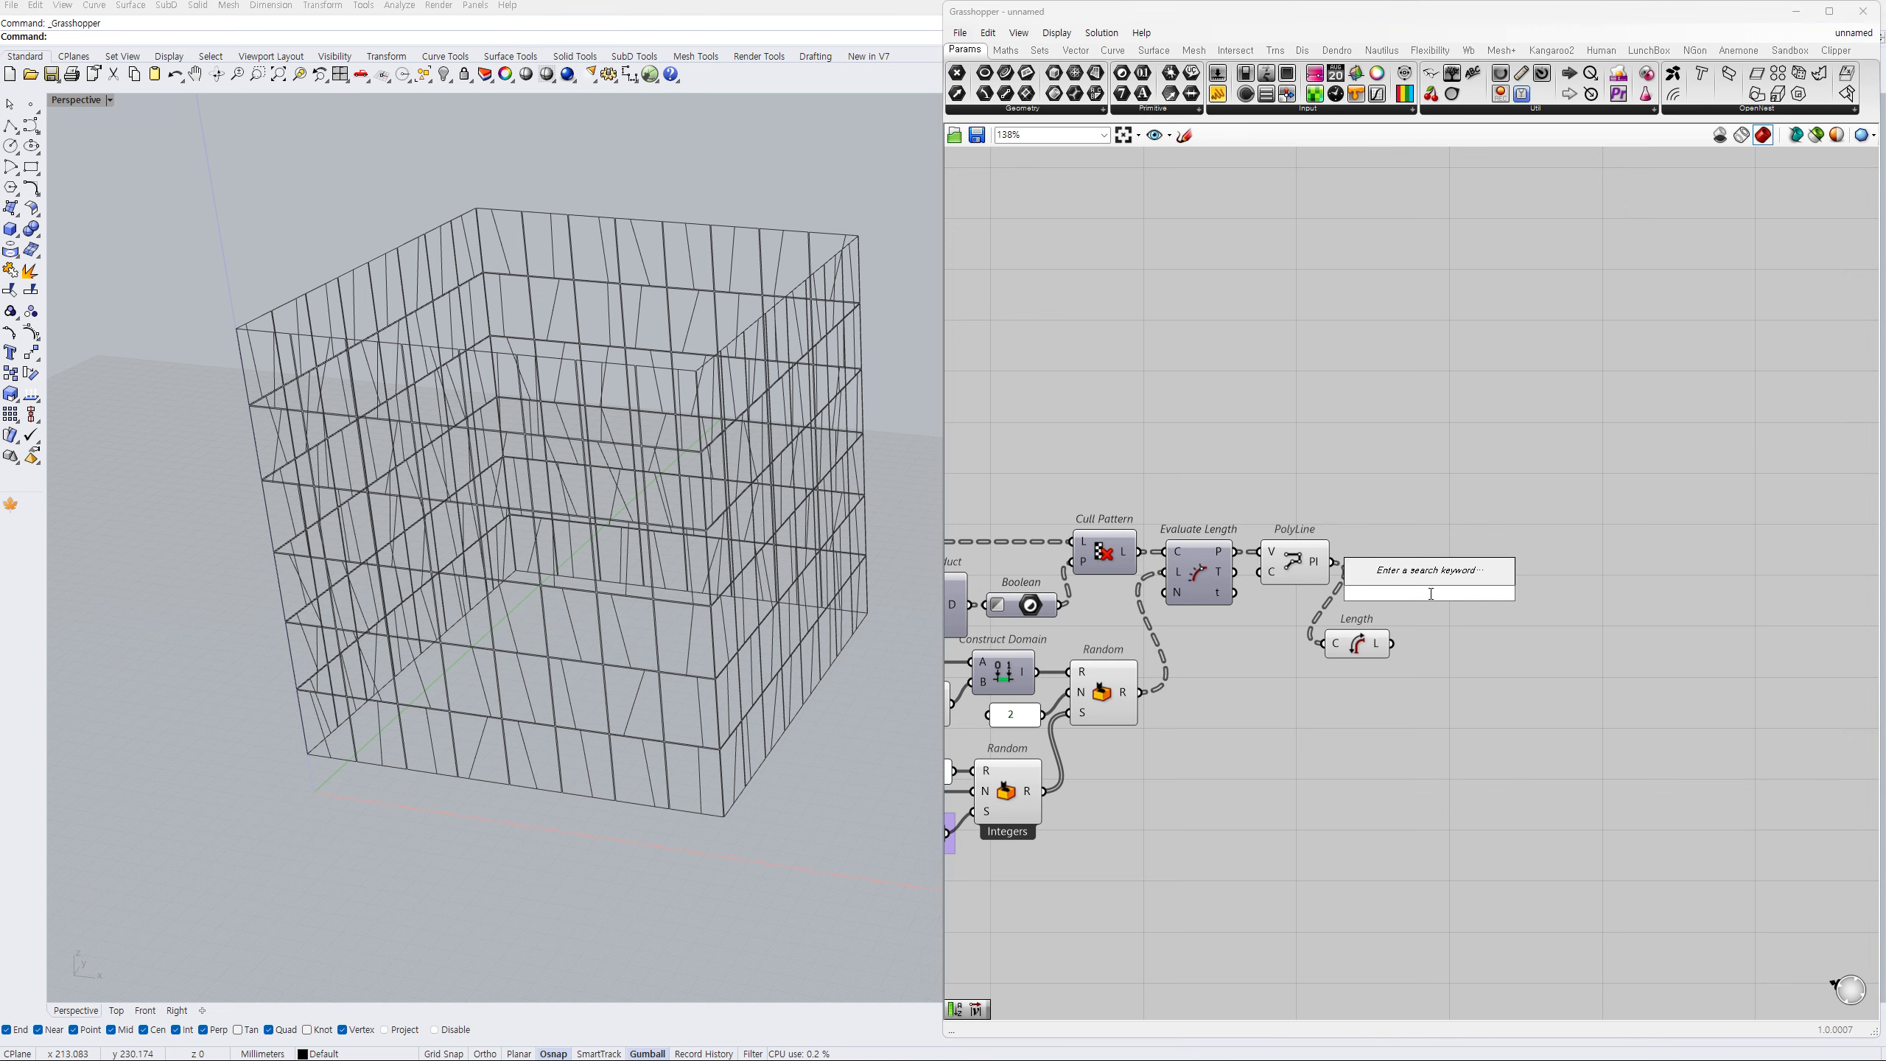
pyautogui.scroll(3, 696, 780)
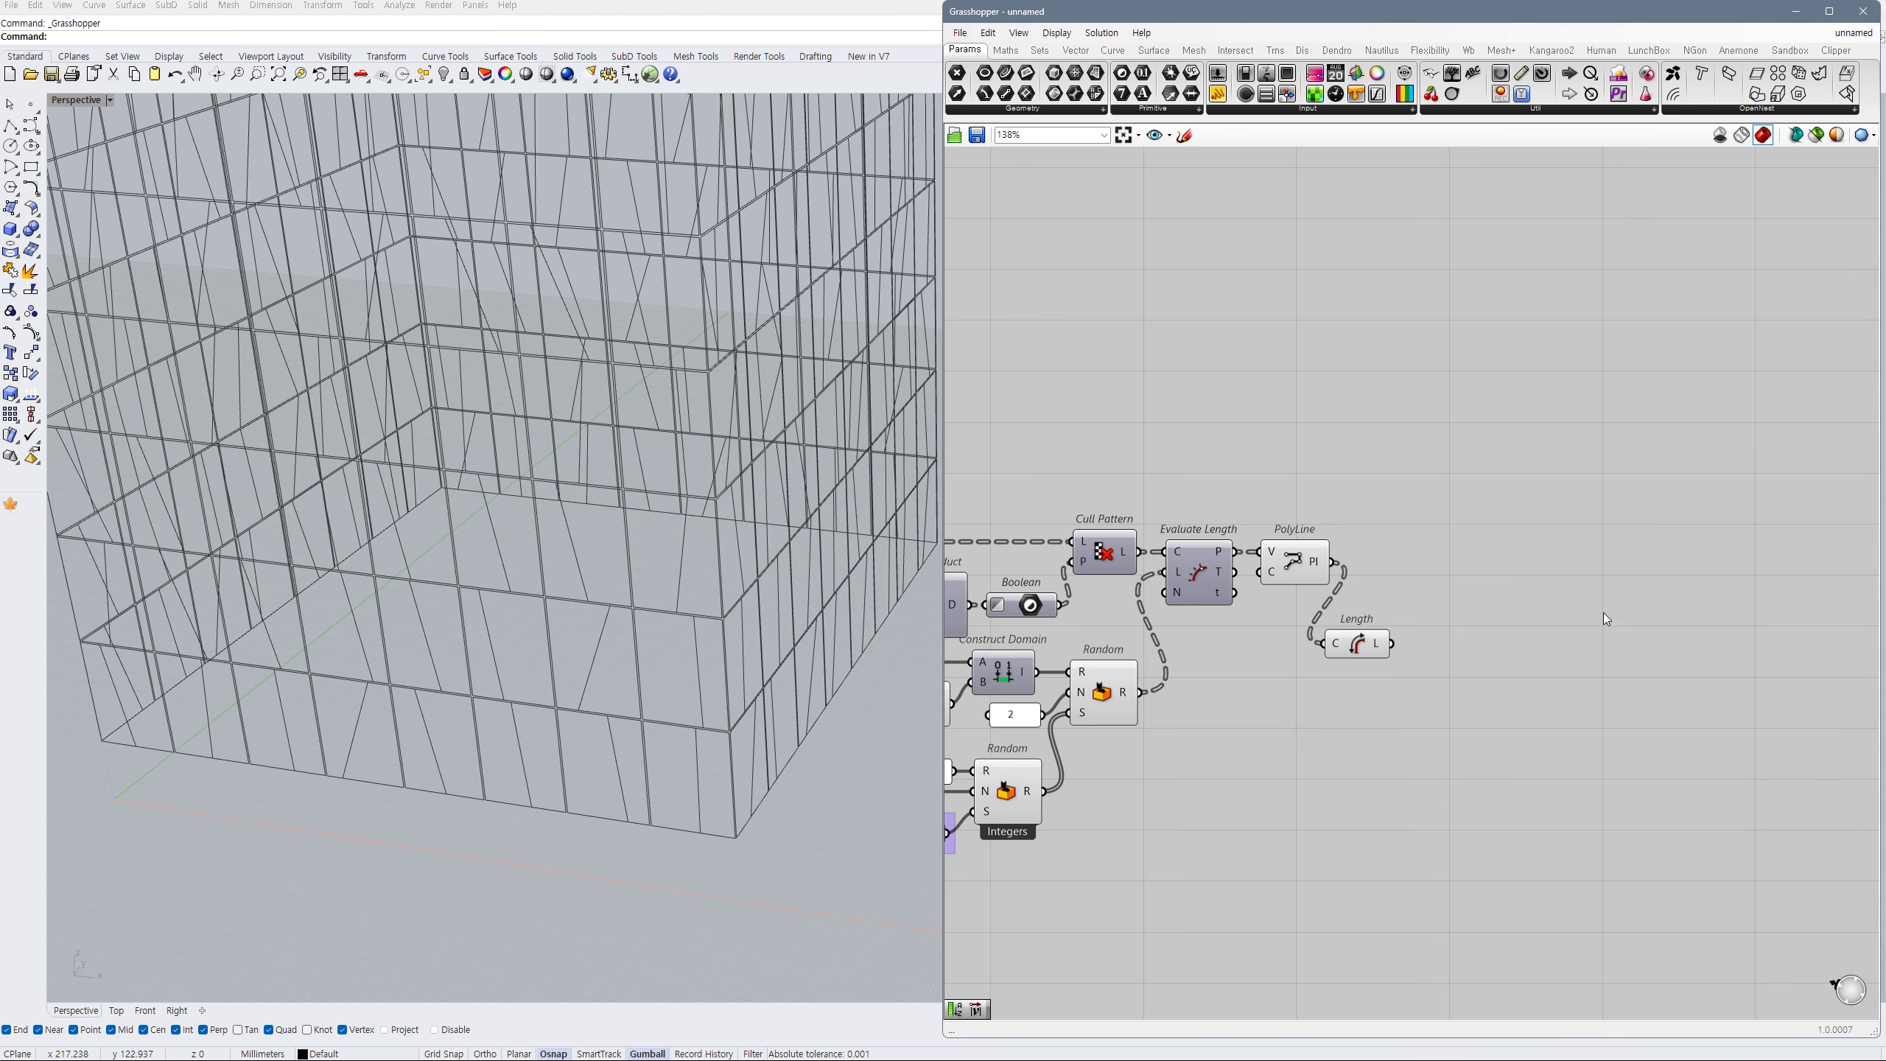
pyautogui.scroll(-2, 1450, 648)
pyautogui.scroll(1, 1441, 632)
# - Add an Extend Curve component, connect PolyLine's output to its curve input, and move it away to leave room between them
pyautogui.doubleClick(1447, 629)
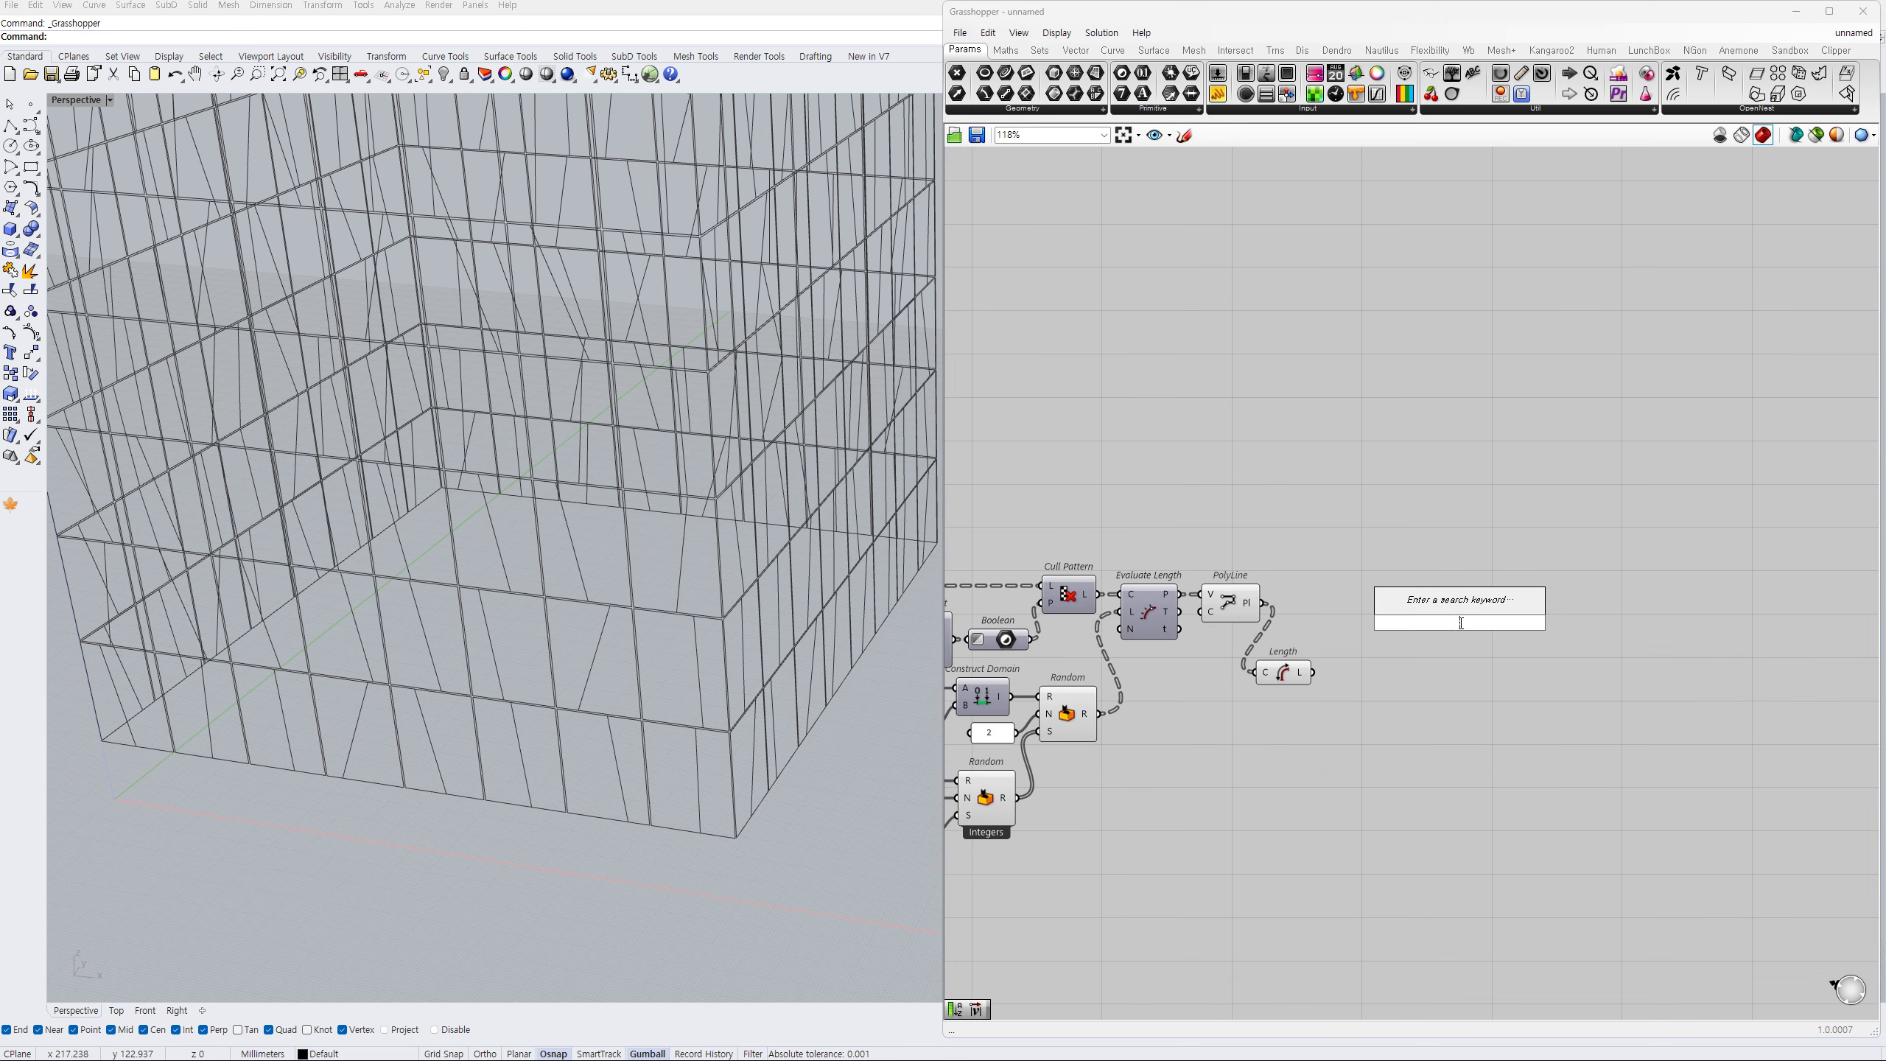
pyautogui.write('6')
pyautogui.press('BackSpace')
pyautogui.write('extend')
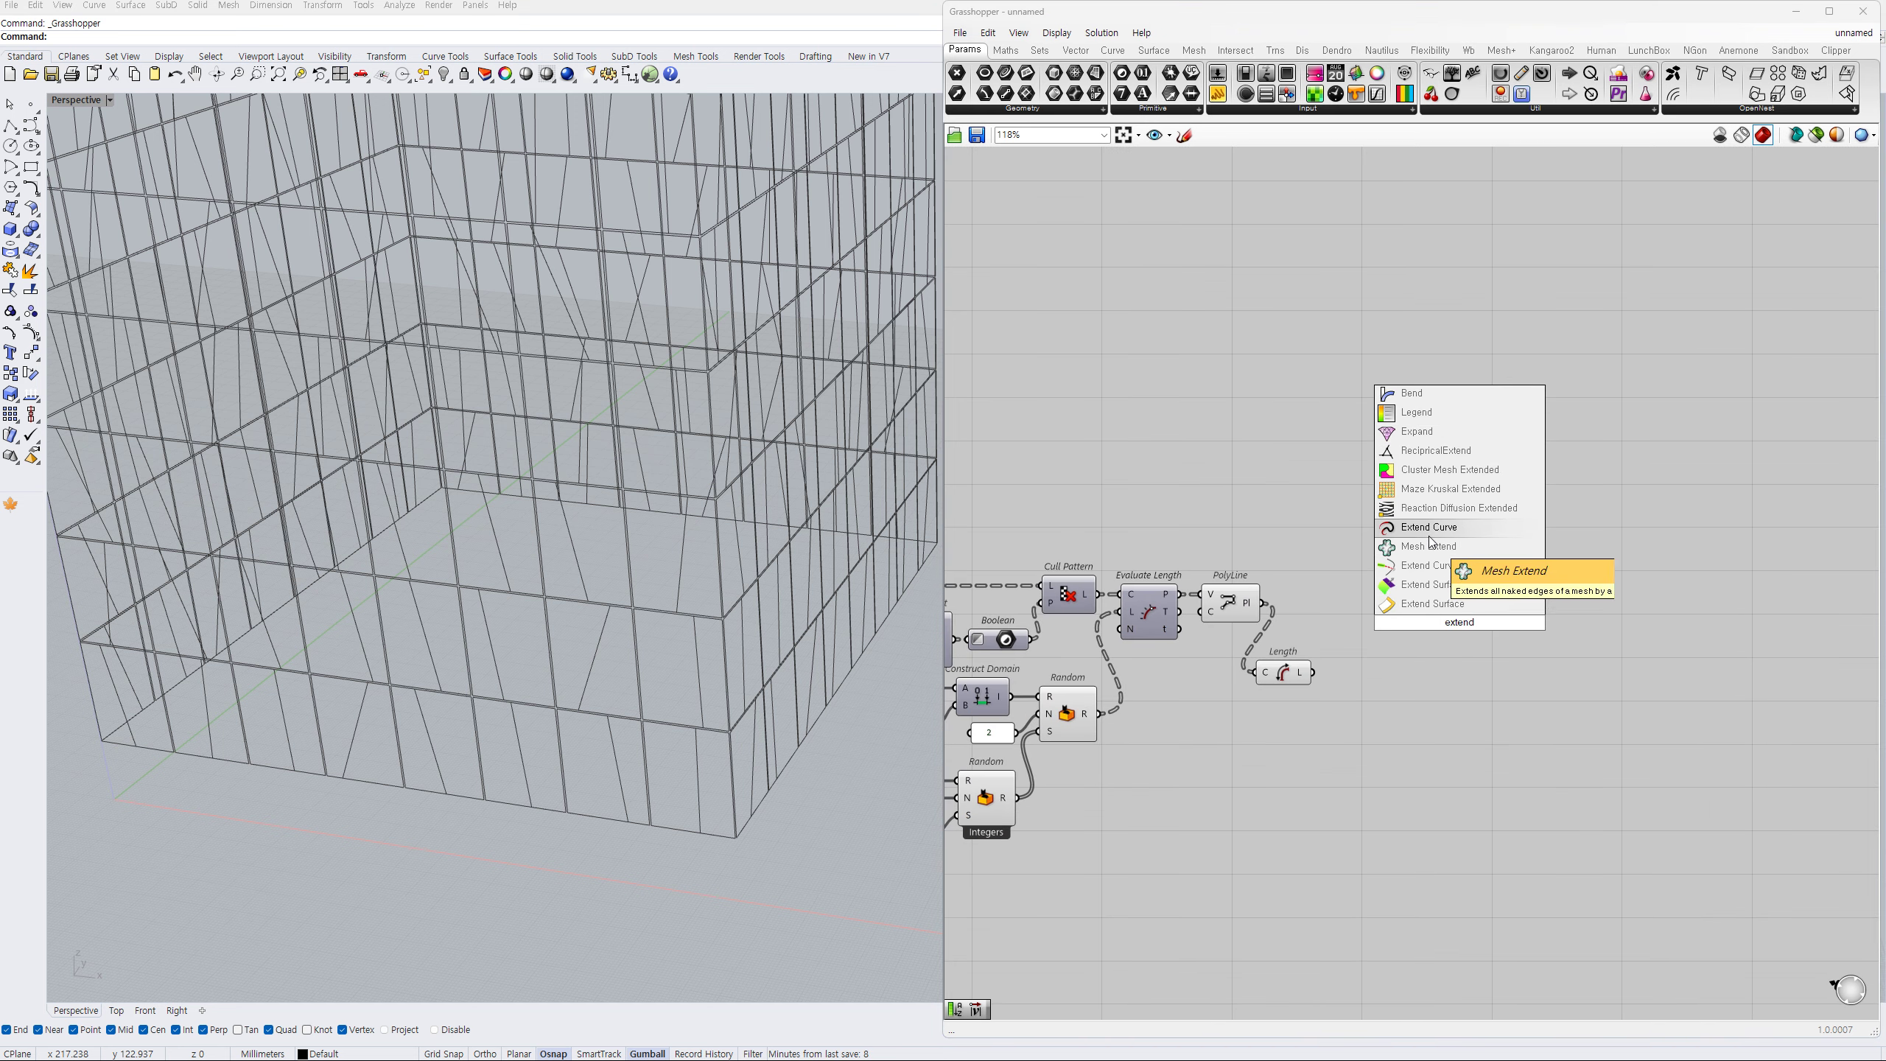
pyautogui.click(1428, 528)
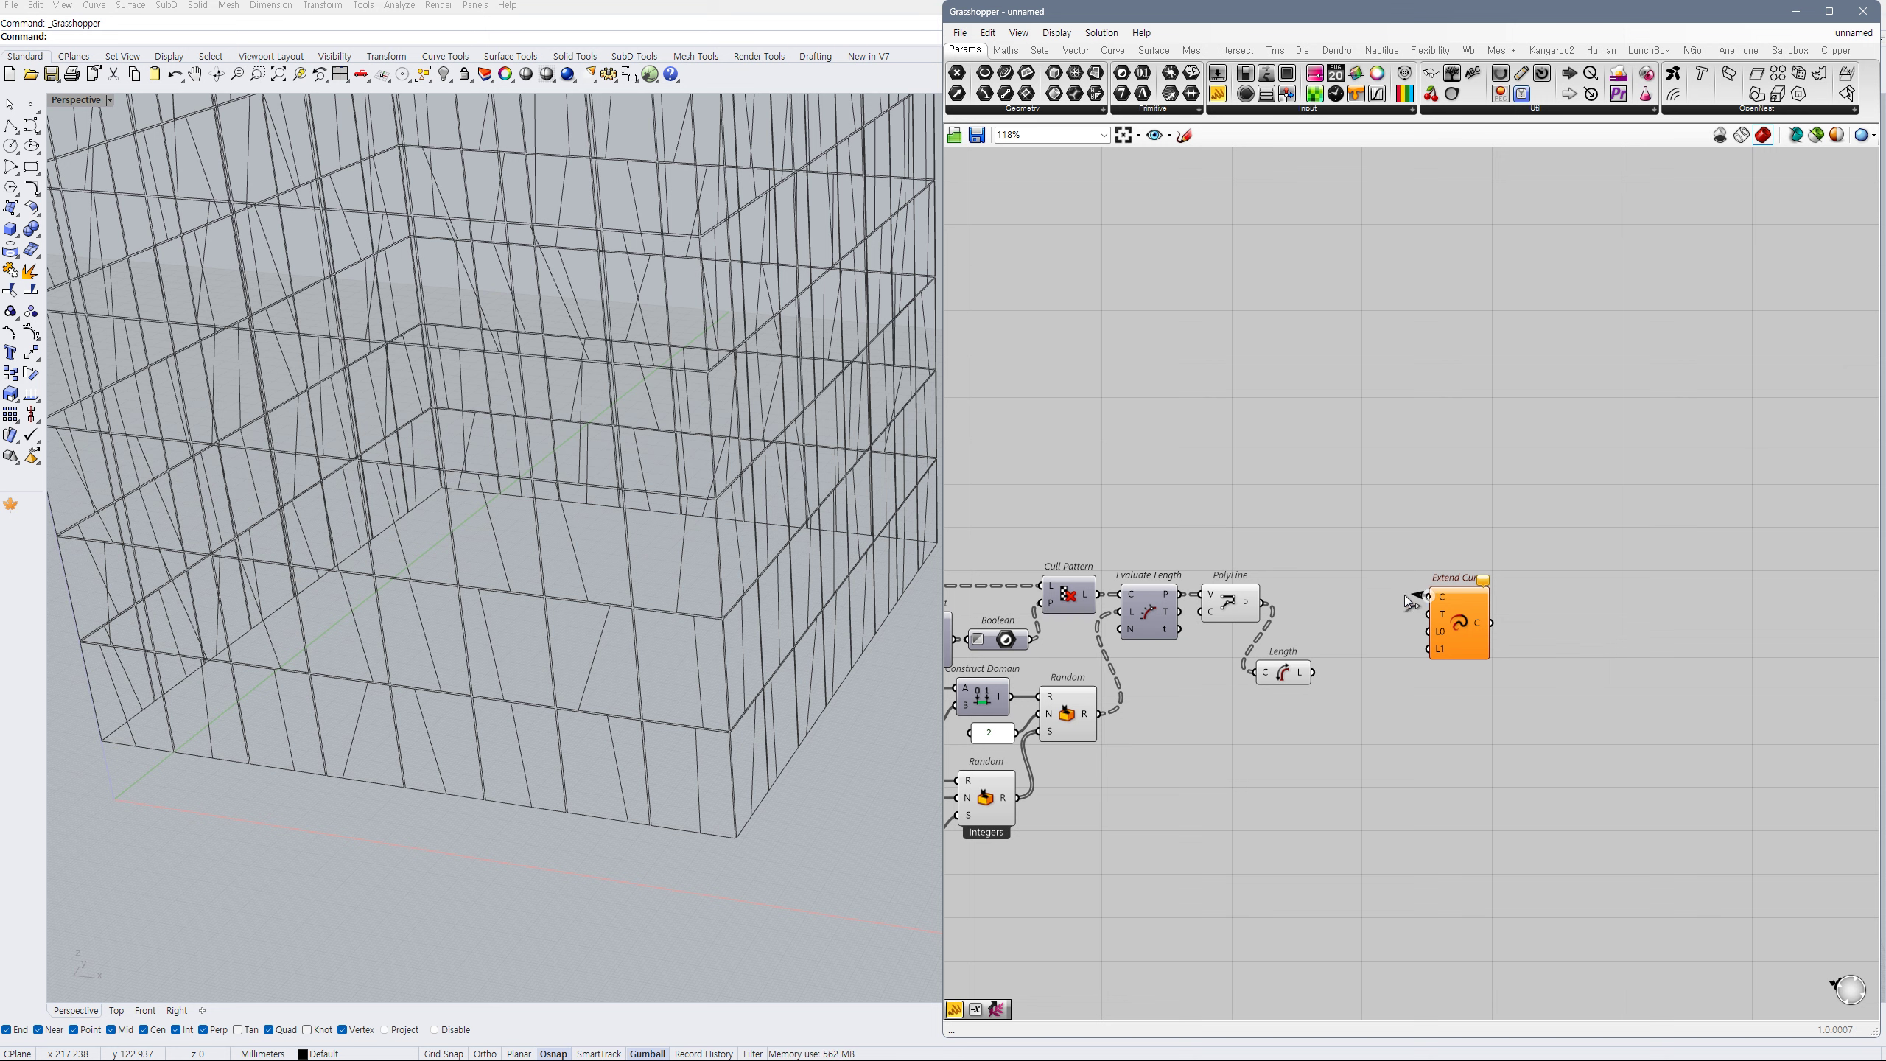
pyautogui.moveTo(1404, 596); pyautogui.dragTo(1265, 602)
pyautogui.moveTo(1459, 631); pyautogui.dragTo(1598, 638)
pyautogui.click(1413, 680)
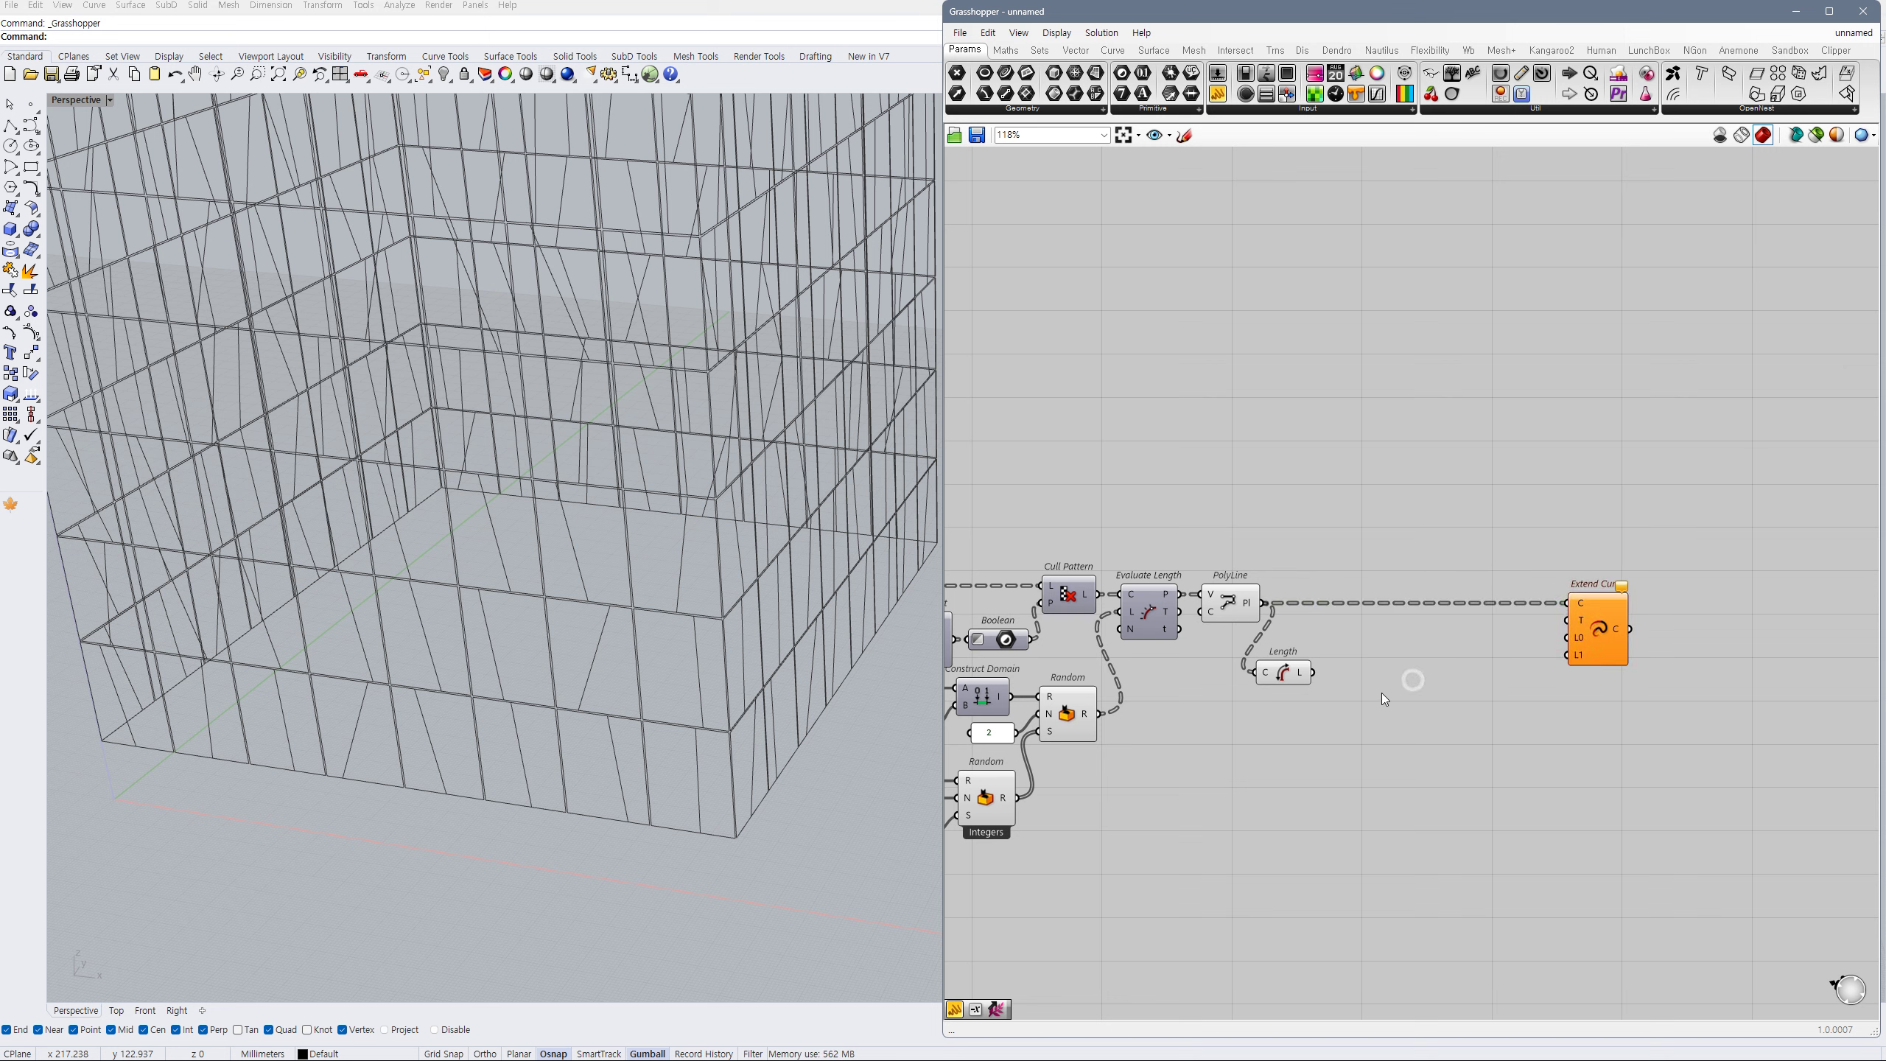
# - Add an Expression component near the Length component
pyautogui.doubleClick(1383, 697)
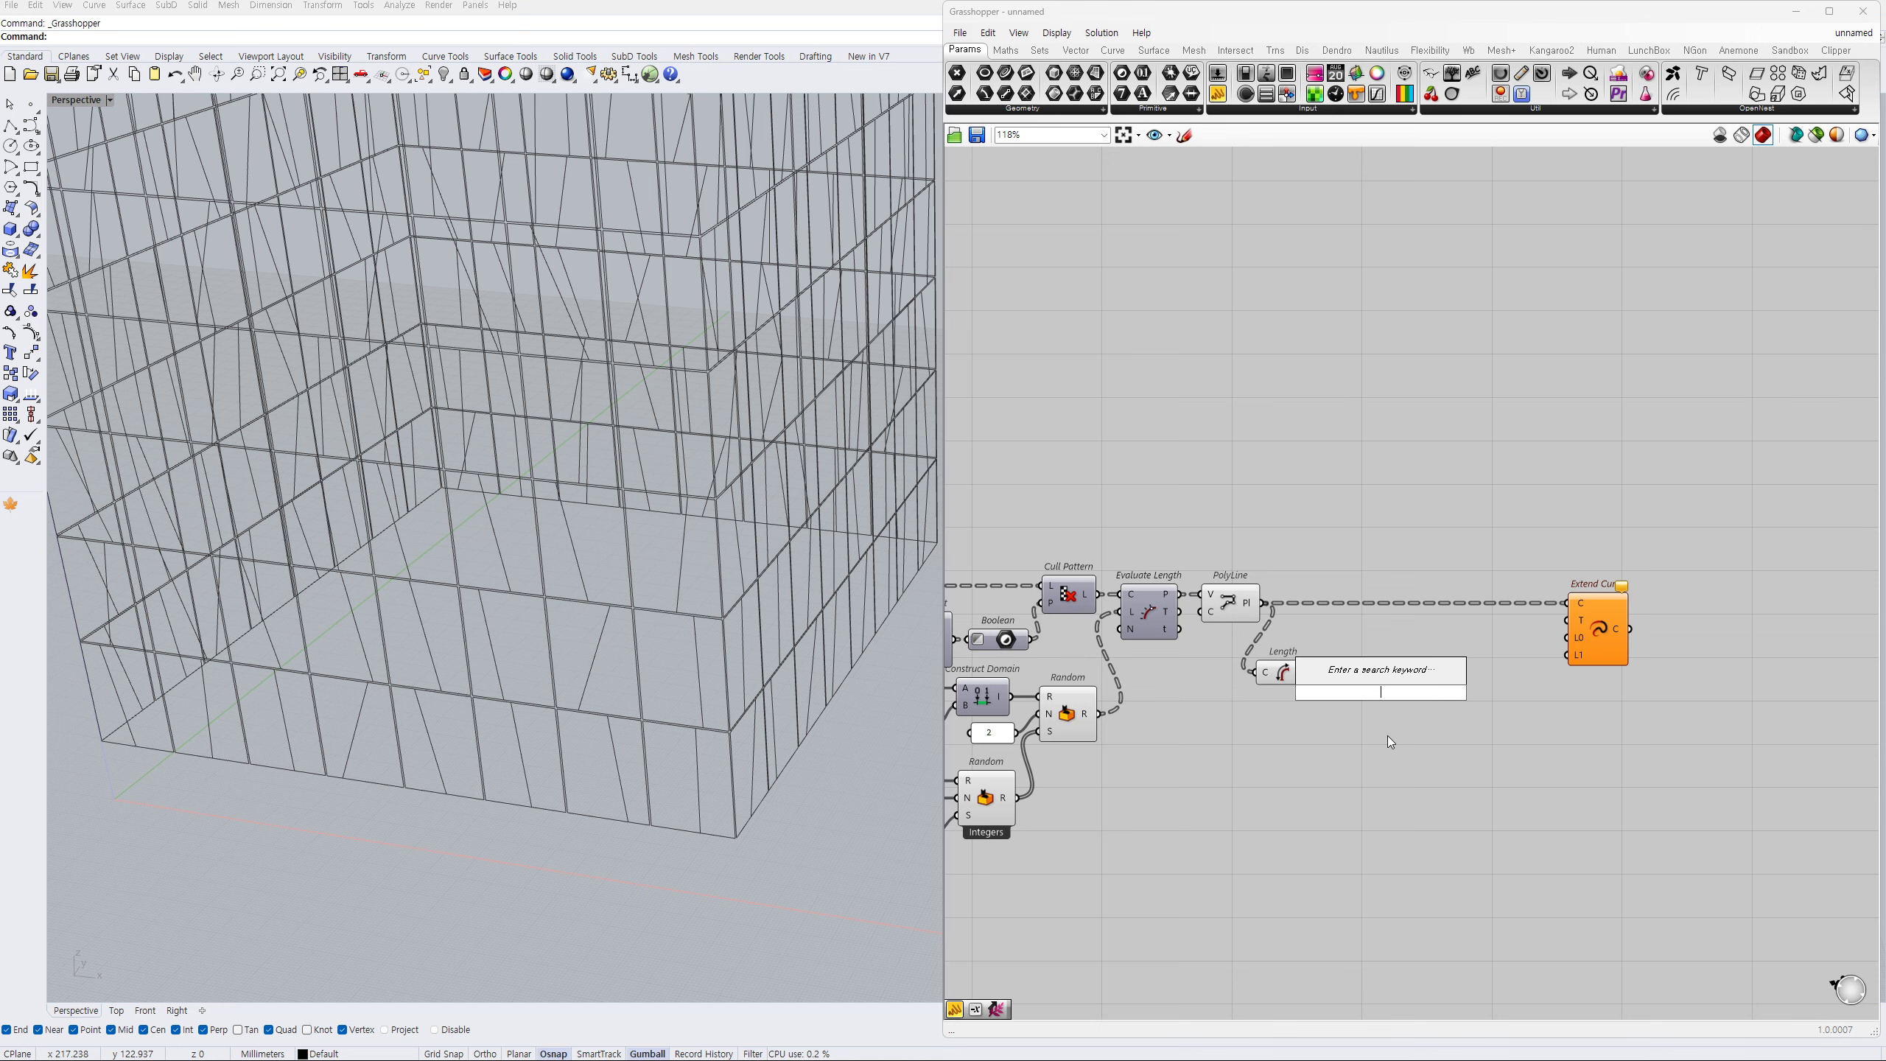
pyautogui.scroll(2, 1304, 673)
pyautogui.moveTo(1296, 678); pyautogui.dragTo(1300, 673)
pyautogui.doubleClick(1372, 632)
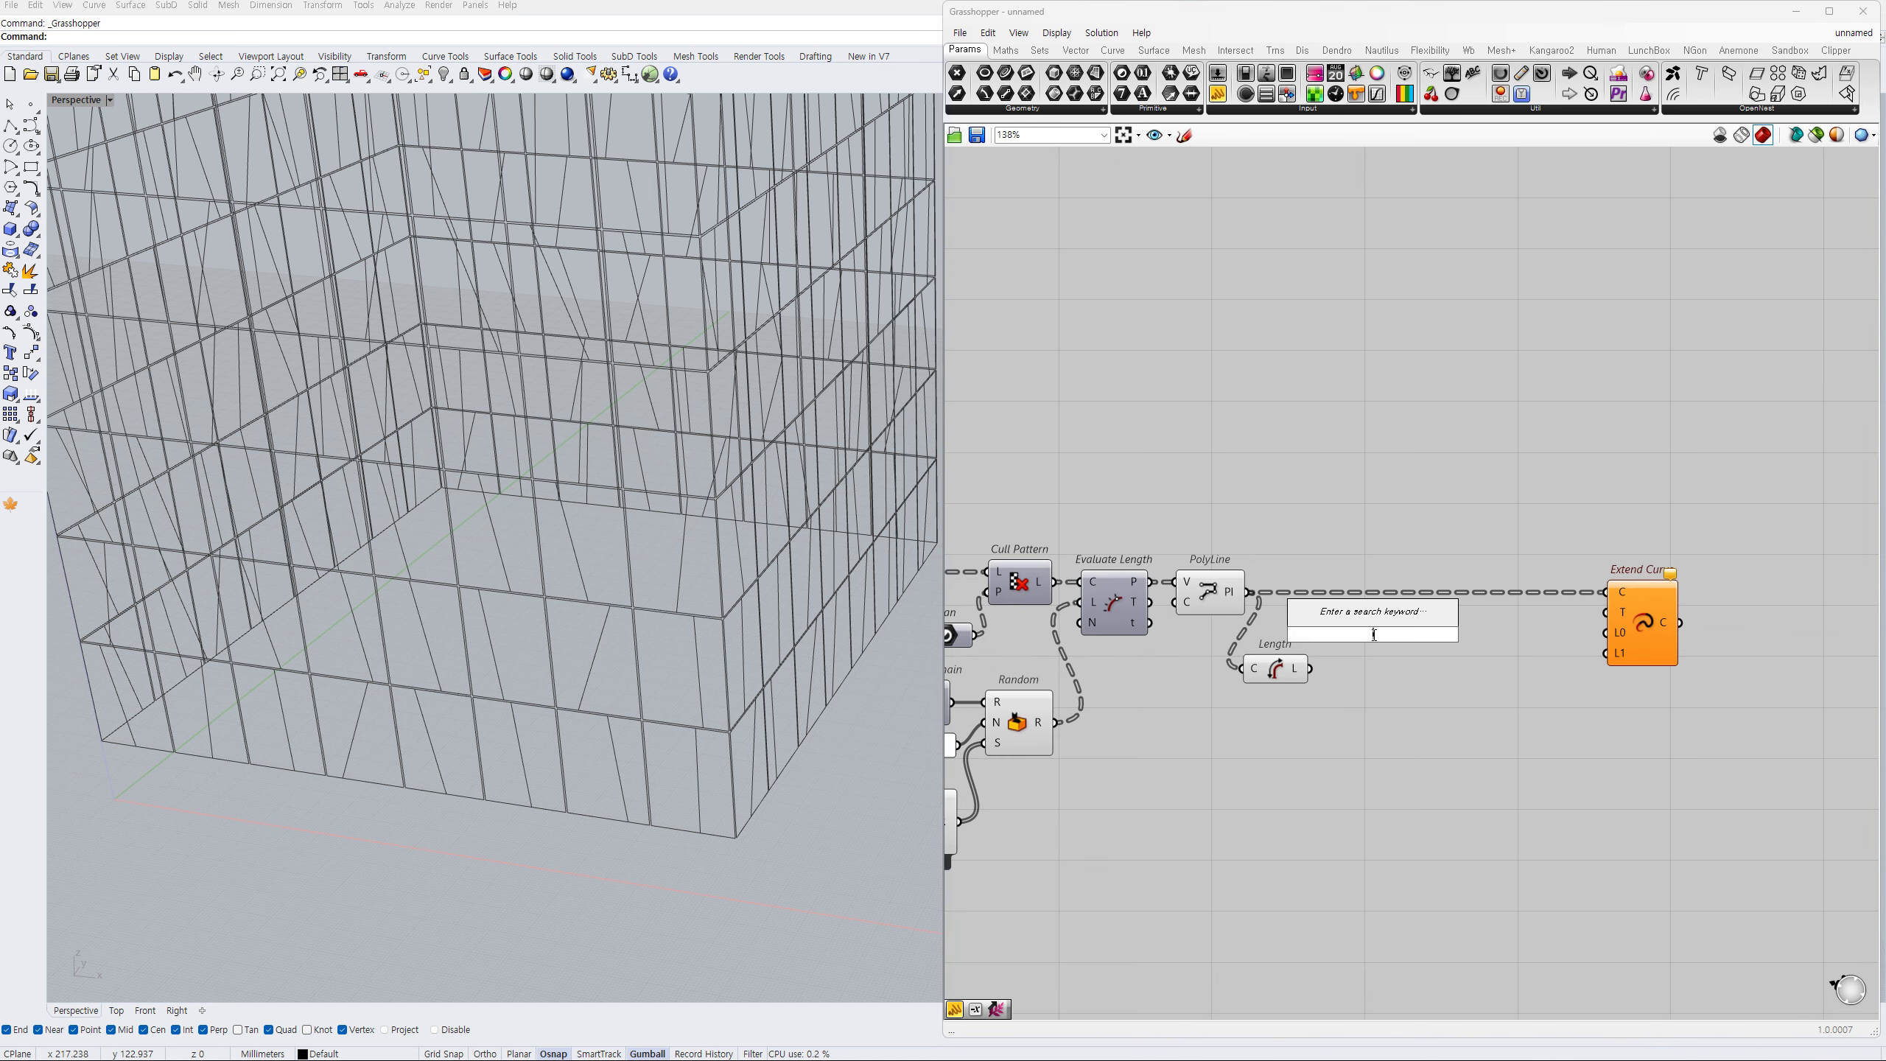
pyautogui.write('expre')
pyautogui.click(1300, 617)
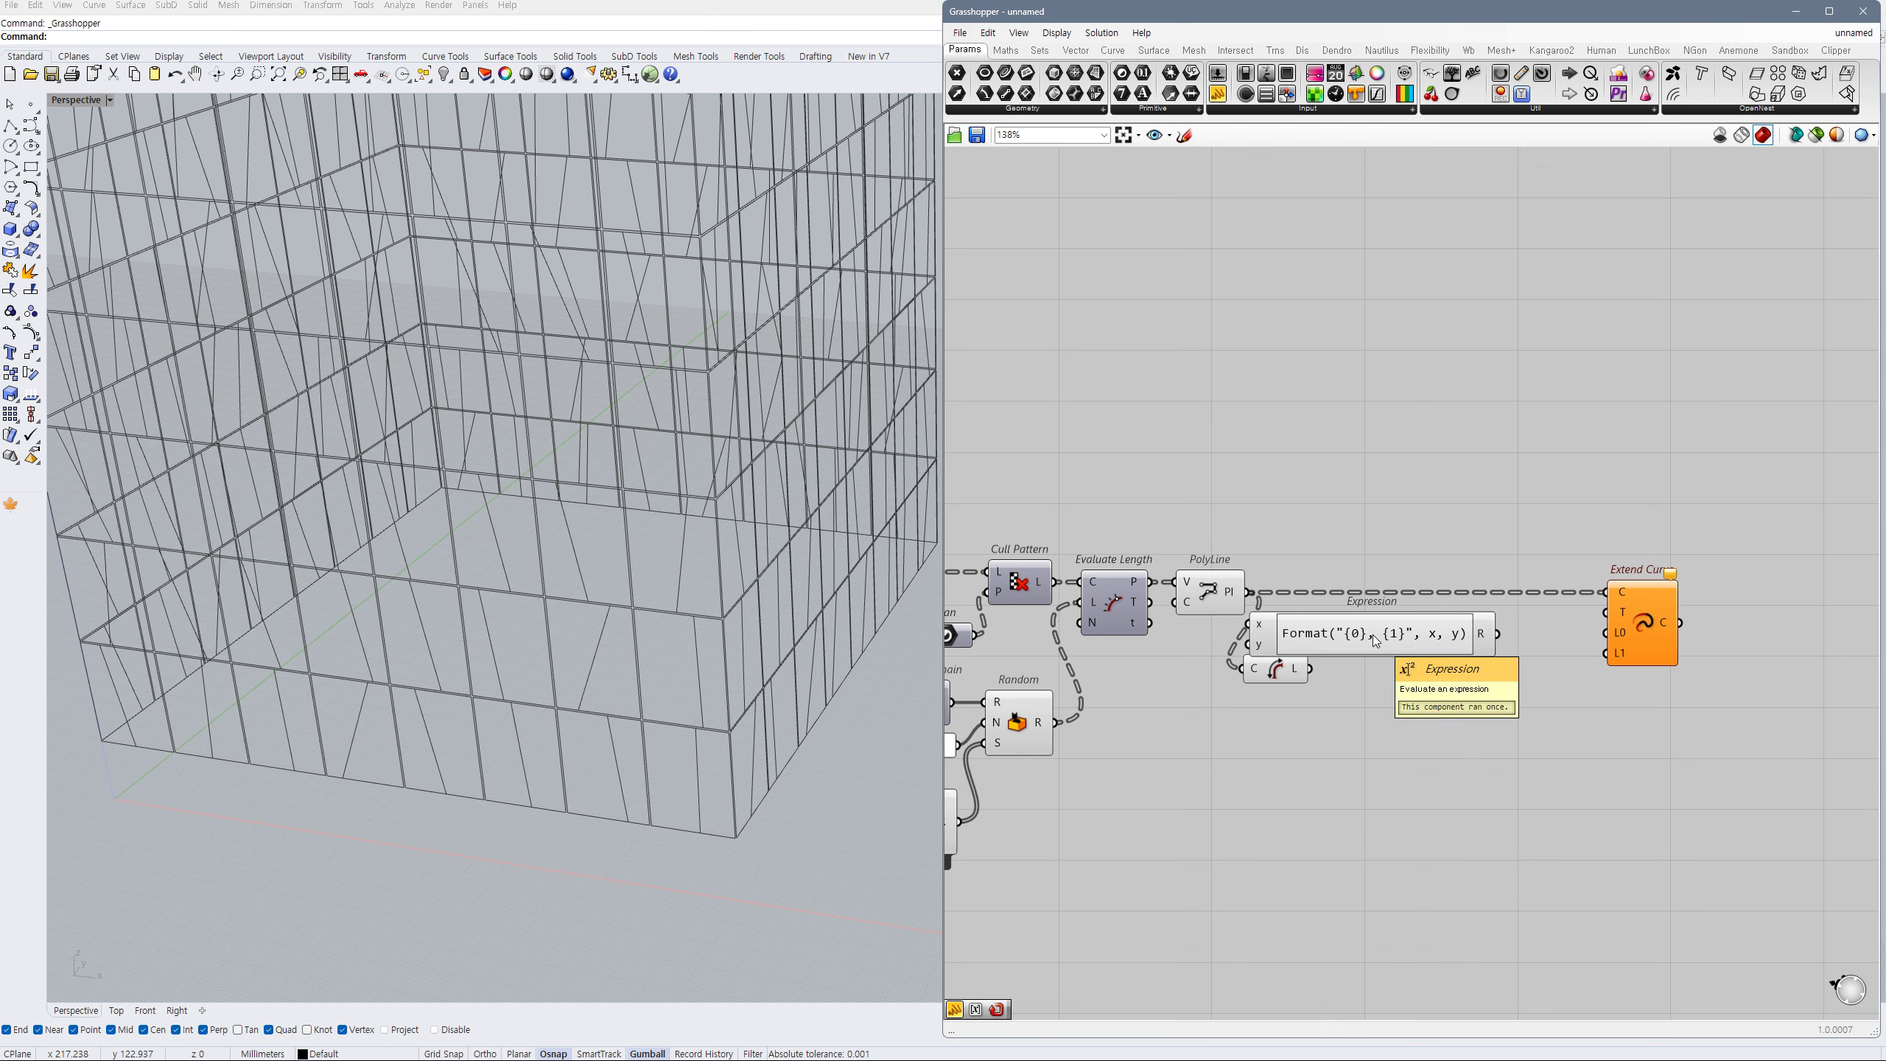
# - Set the Expression component's formula to x*0.1
pyautogui.doubleClick(1372, 634)
pyautogui.hotkey('ctrl', 'a')
pyautogui.write('x')
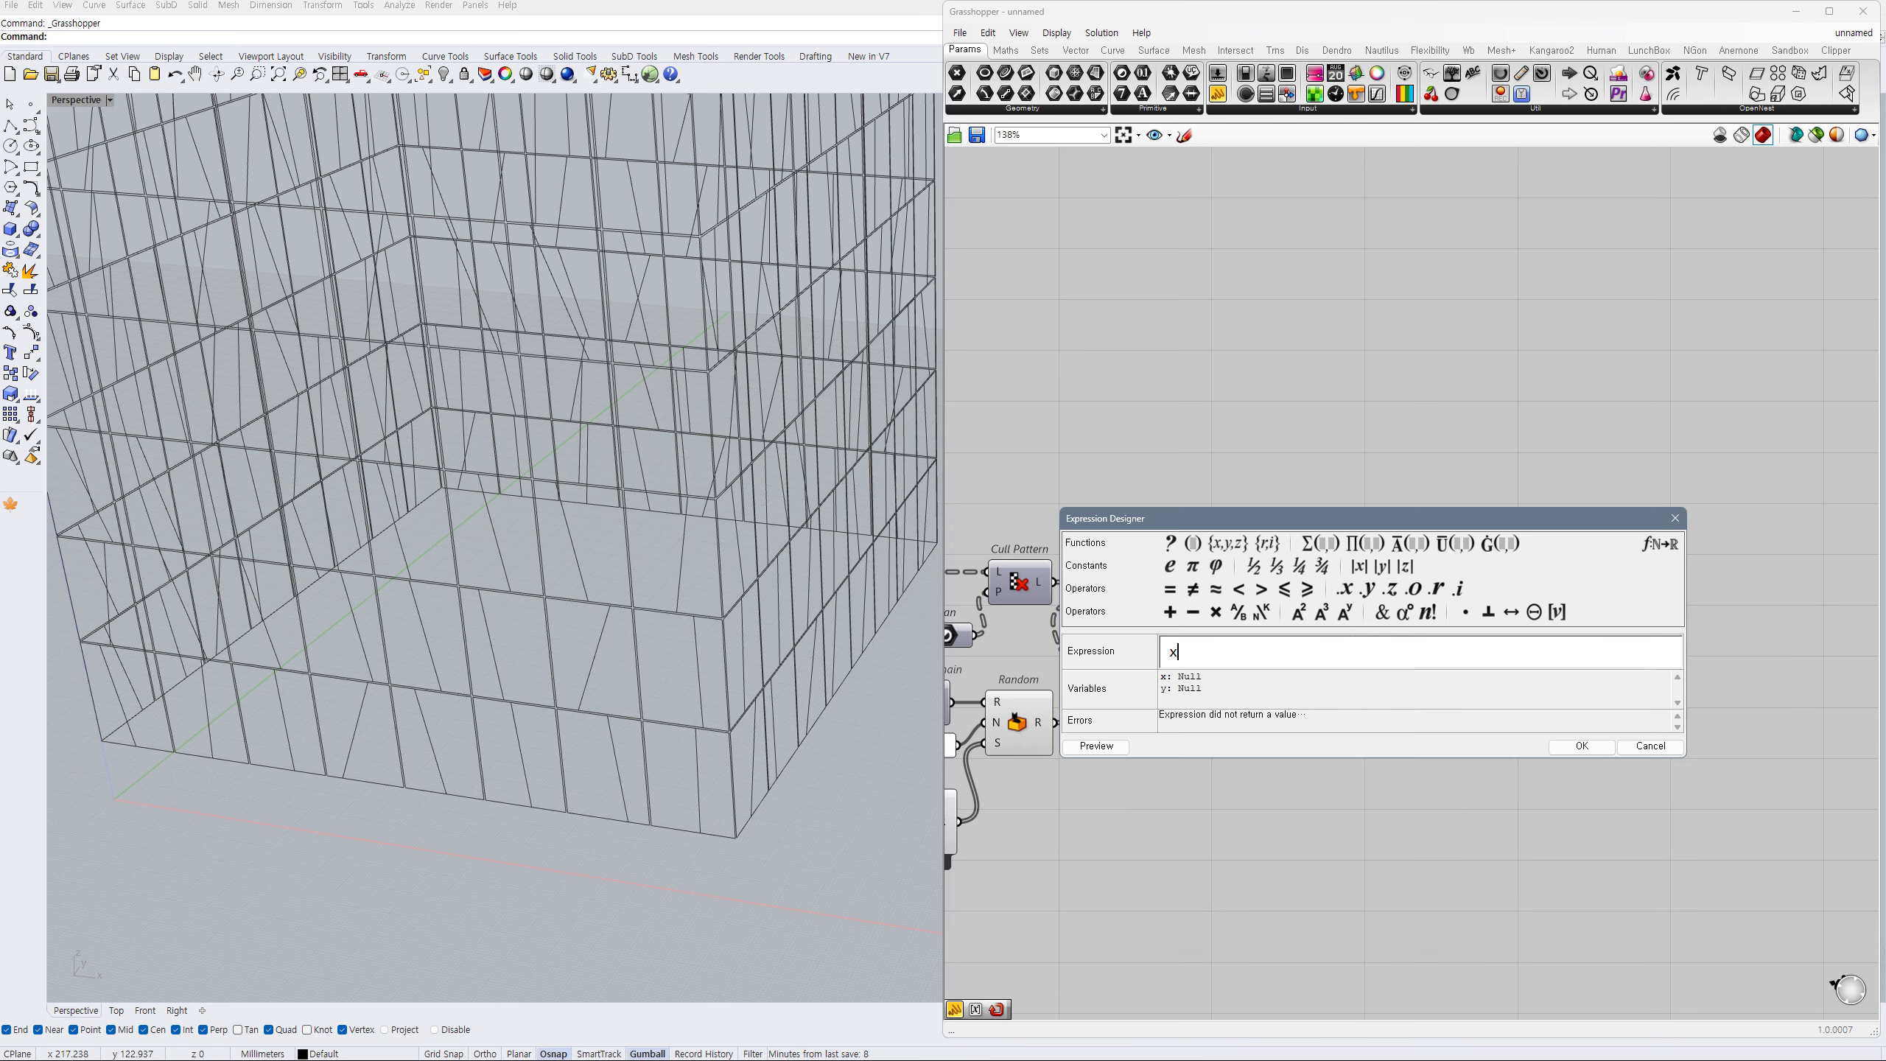
pyautogui.write('*0.1')
pyautogui.click(1582, 745)
# - Remove the Expression's y input and connect the Length component's output to its x input
pyautogui.scroll(5, 1345, 658)
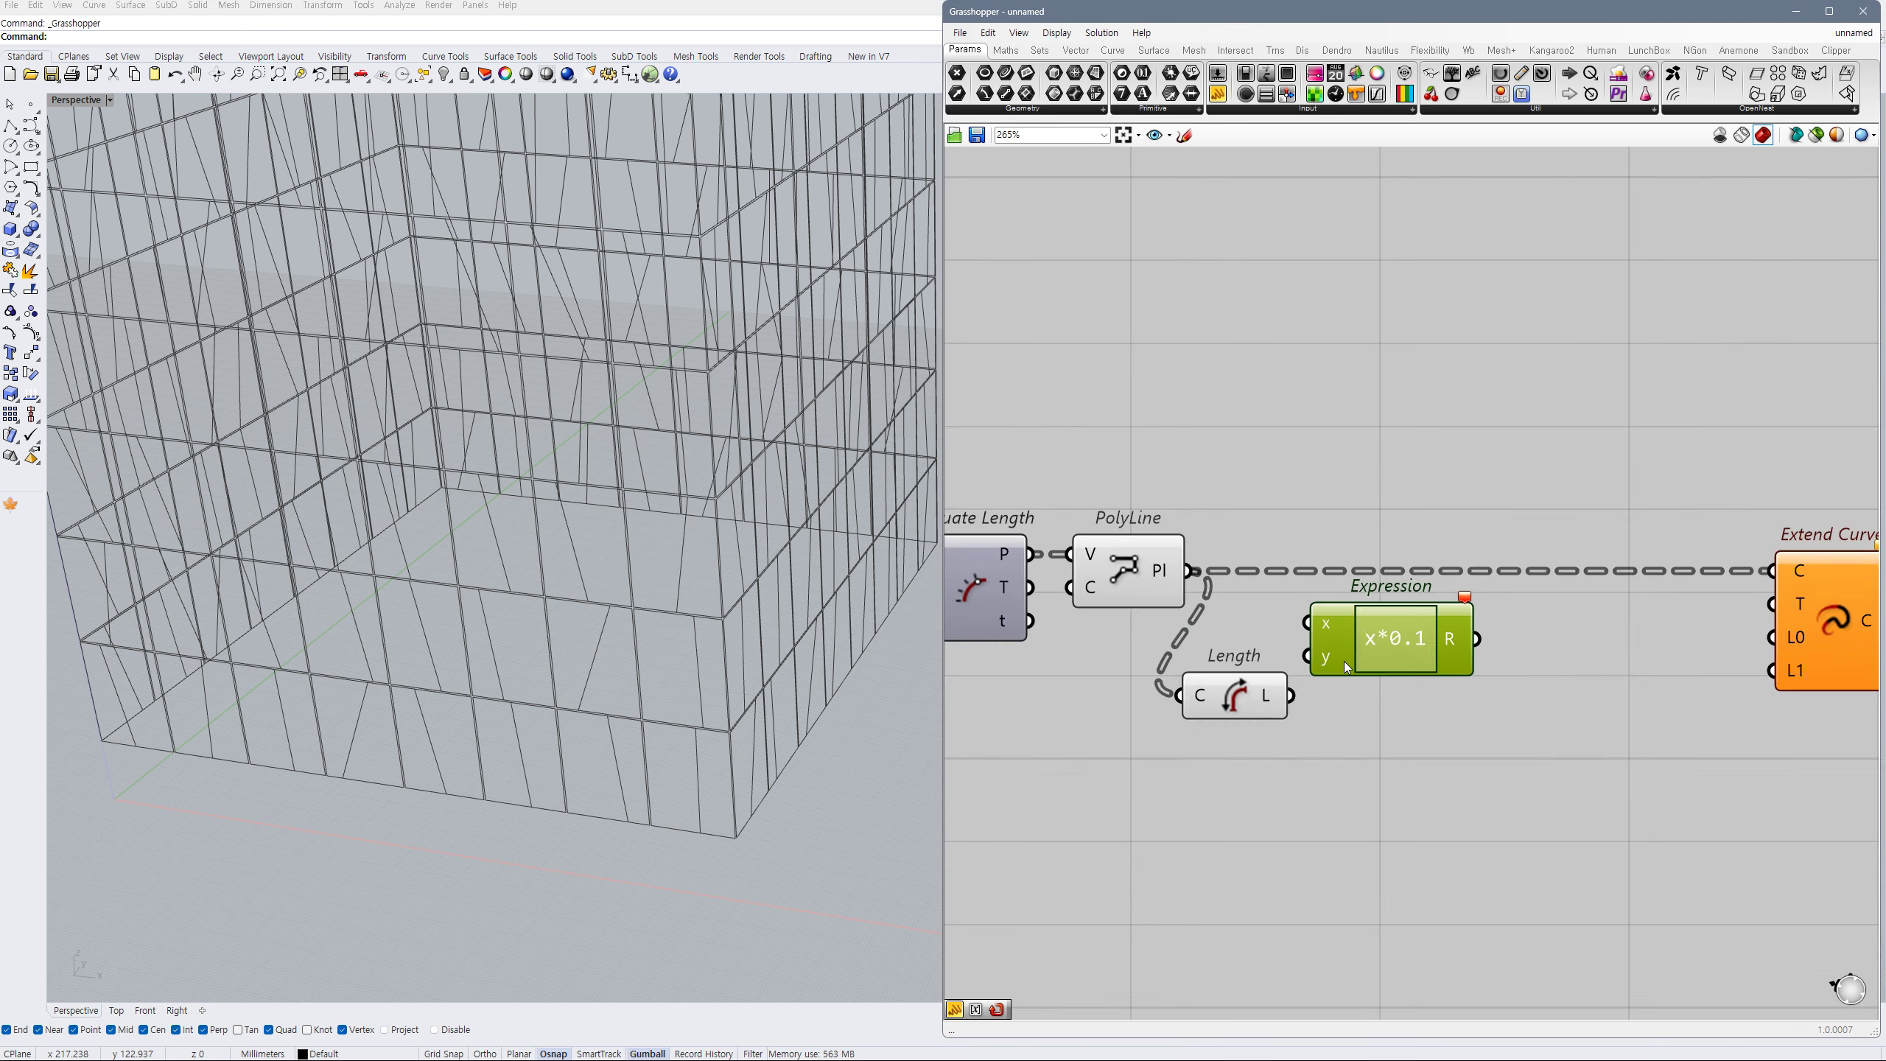
pyautogui.click(1333, 652)
pyautogui.scroll(-4, 1351, 655)
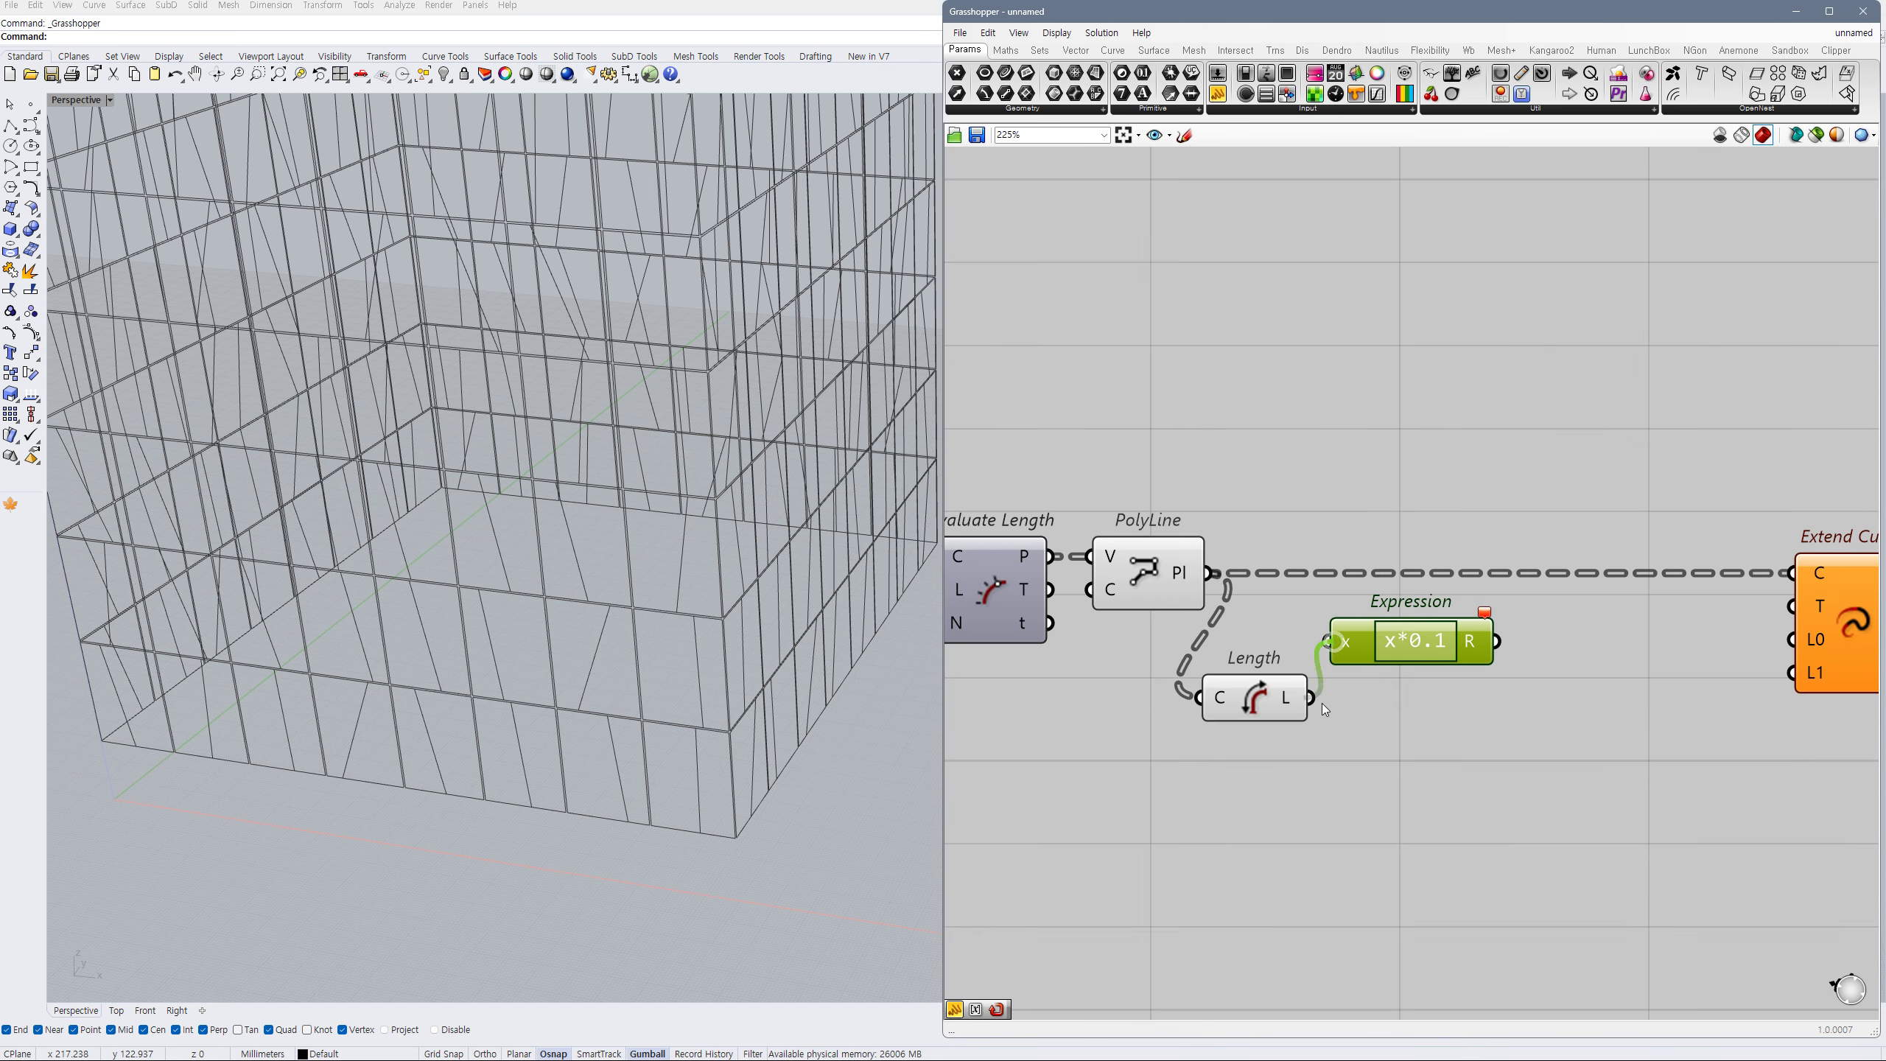
pyautogui.scroll(-2, 1419, 699)
pyautogui.moveTo(1533, 695); pyautogui.dragTo(1533, 614, button='right')
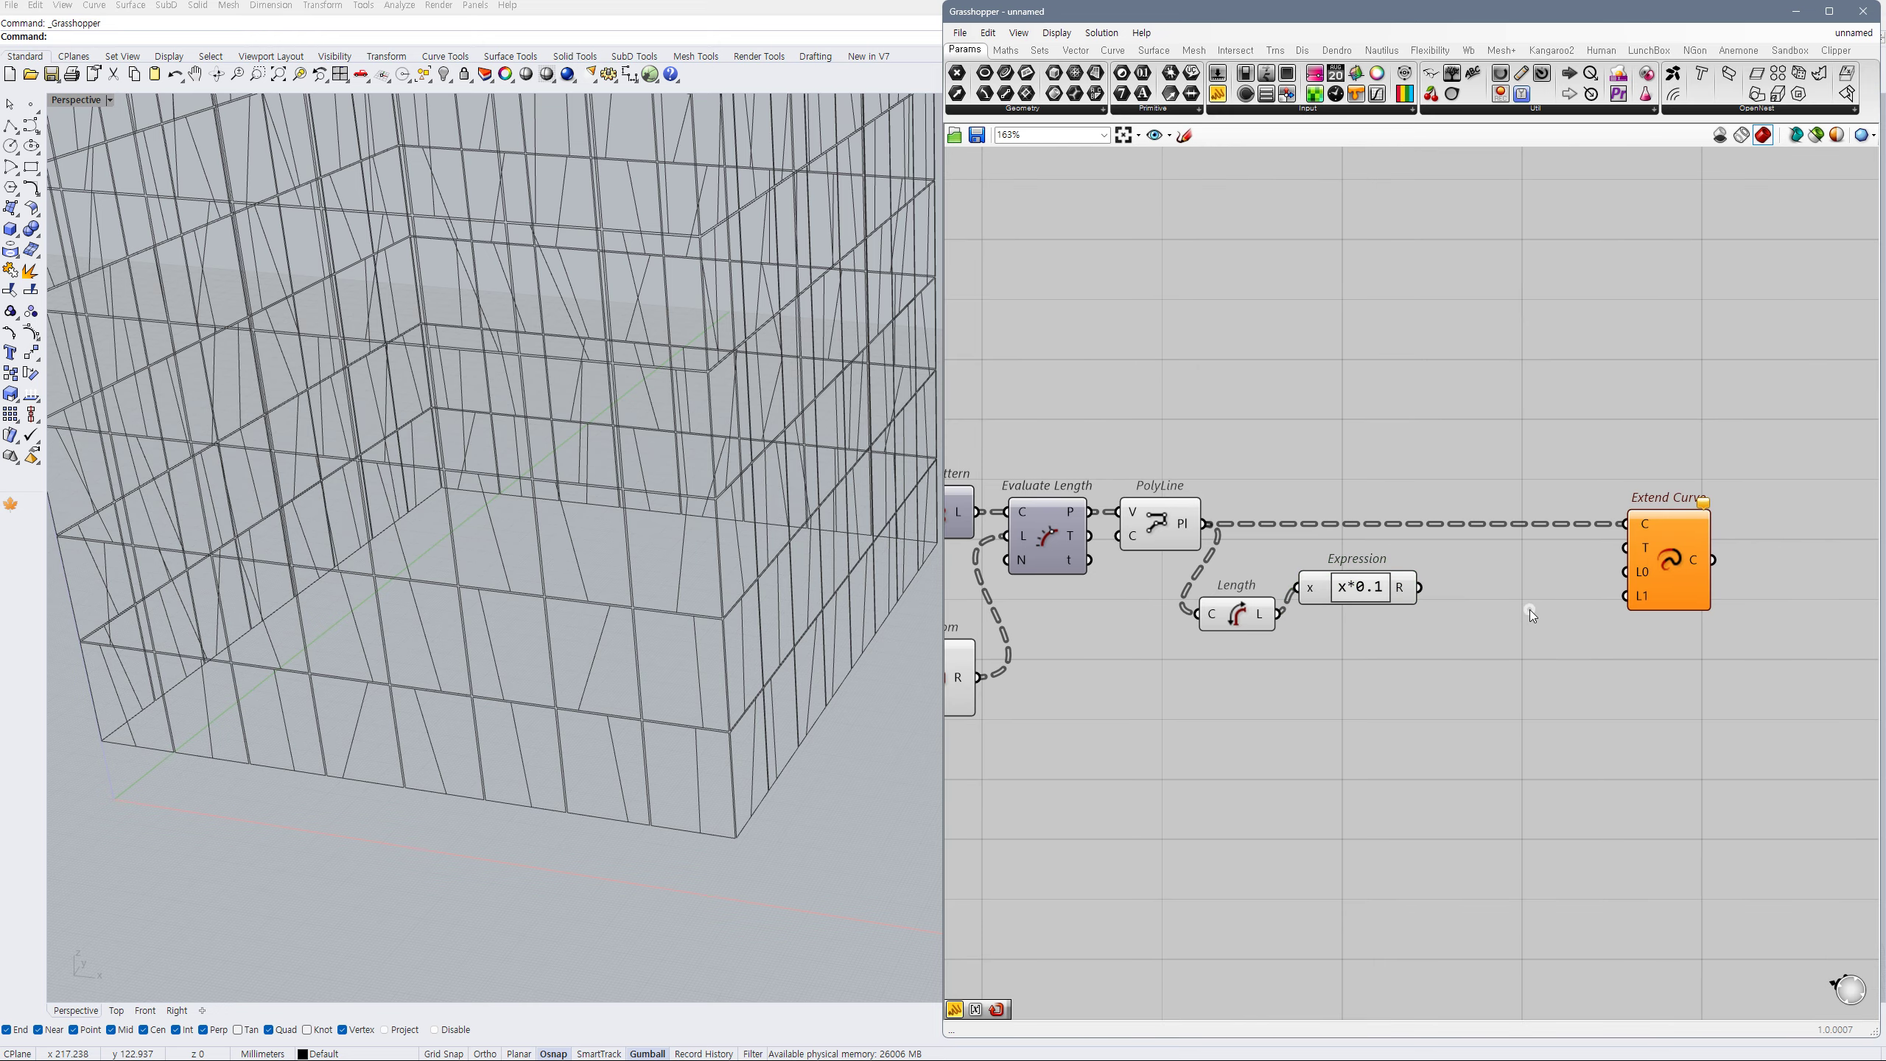
# - Connect the x*0.1 Expression's output through a relay to both the L0 and L1 inputs of Extend Curve
pyautogui.doubleClick(1374, 594)
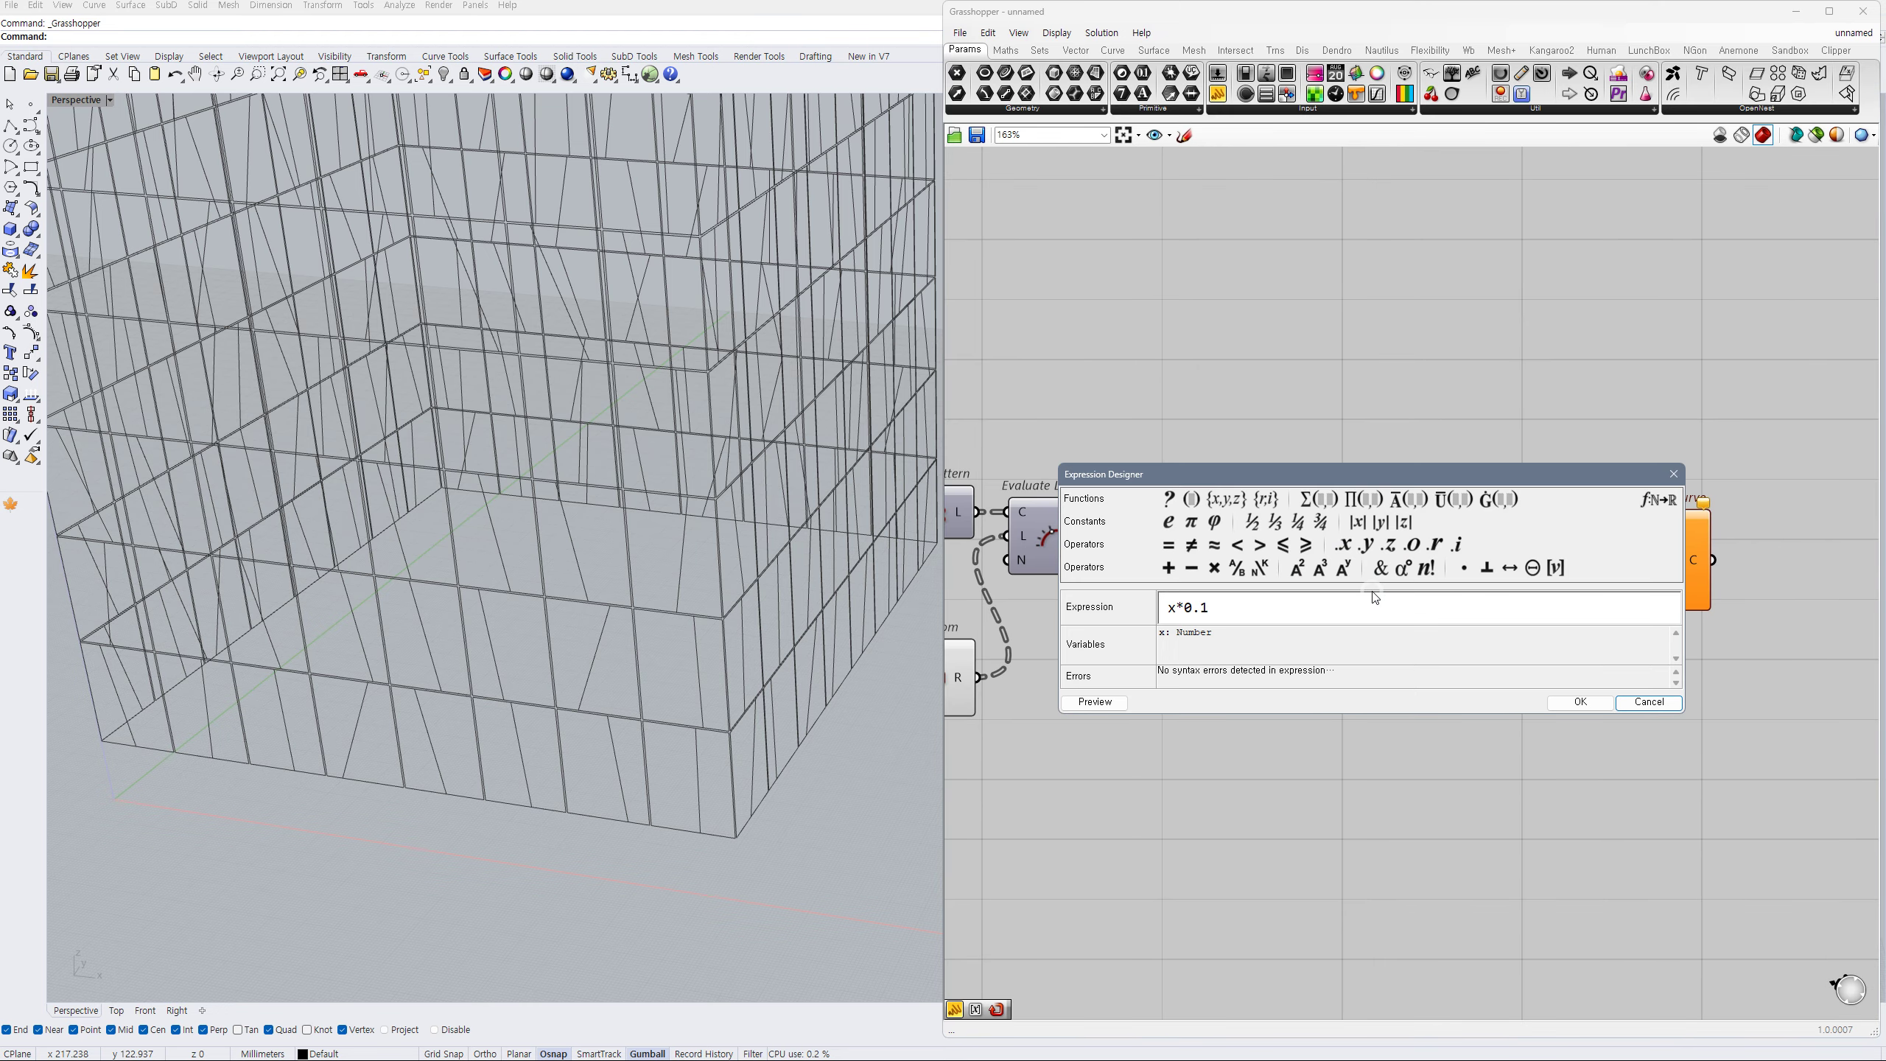
pyautogui.click(1575, 701)
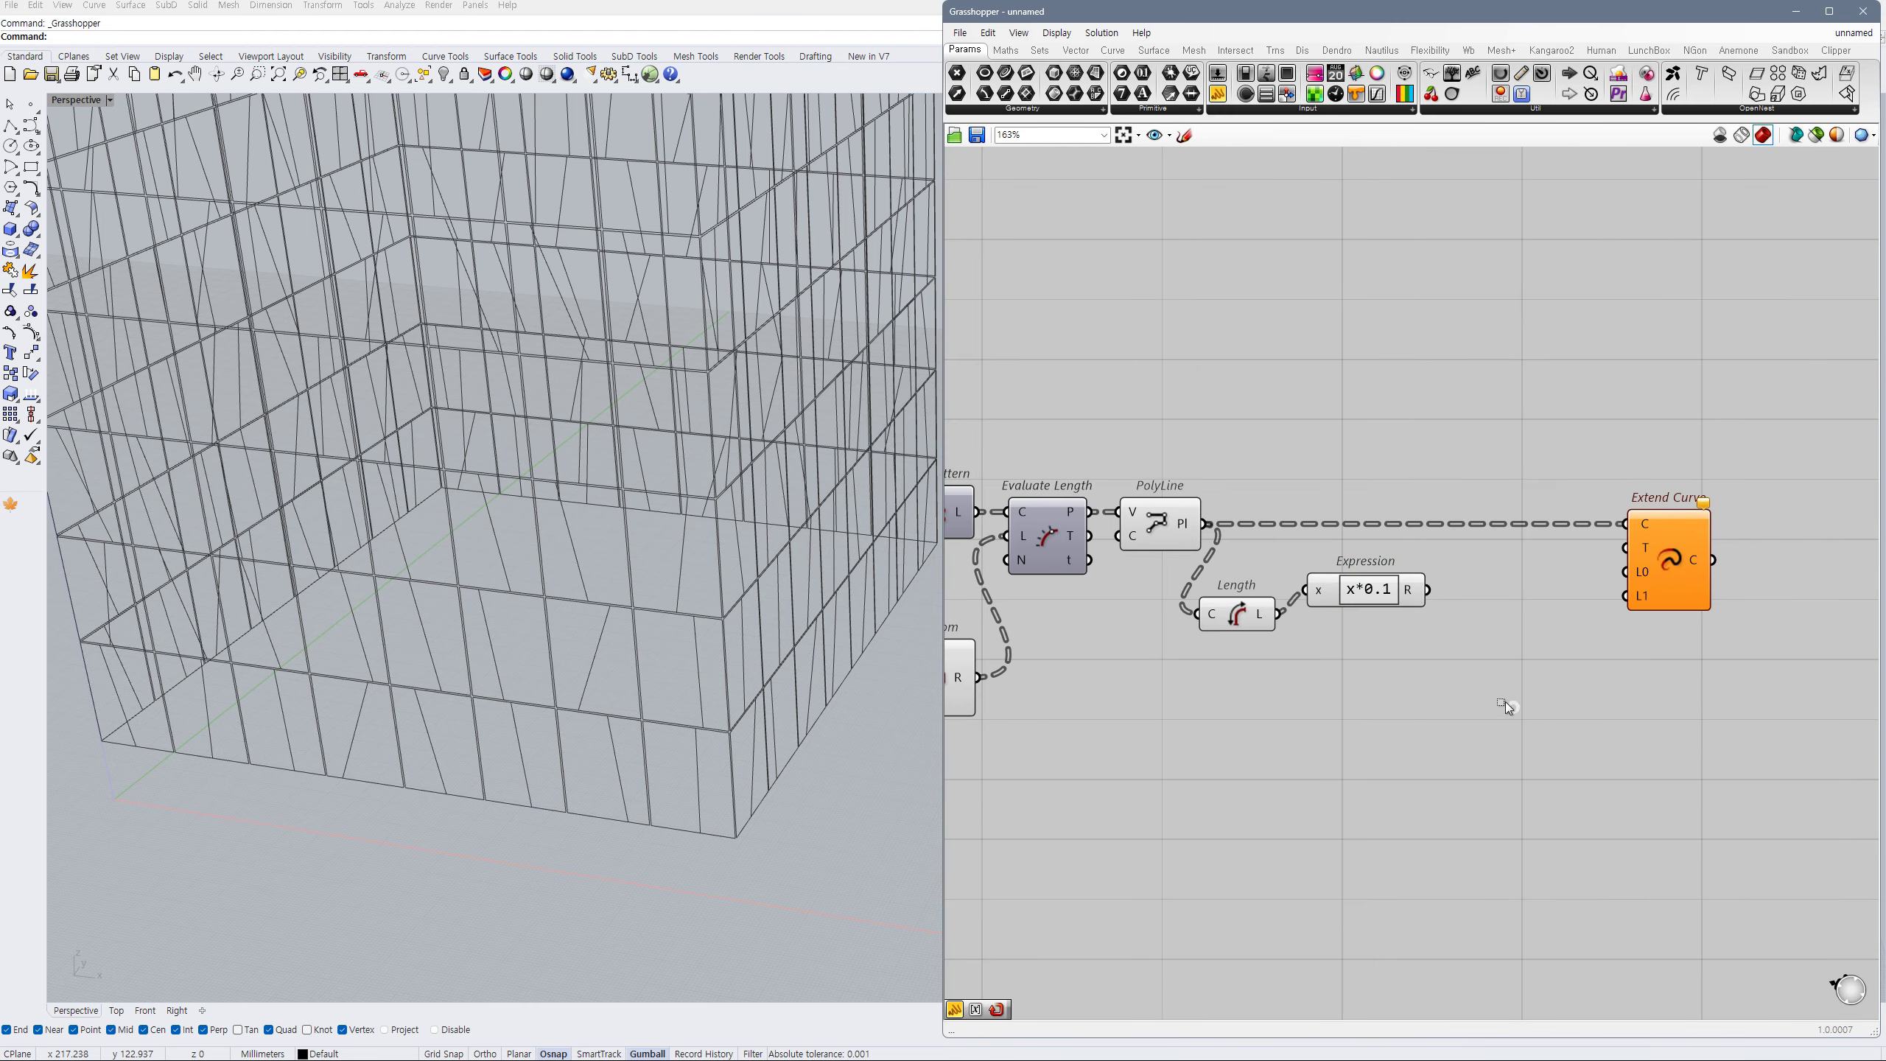
pyautogui.moveTo(1429, 590); pyautogui.dragTo(1586, 587)
pyautogui.doubleClick(1589, 575)
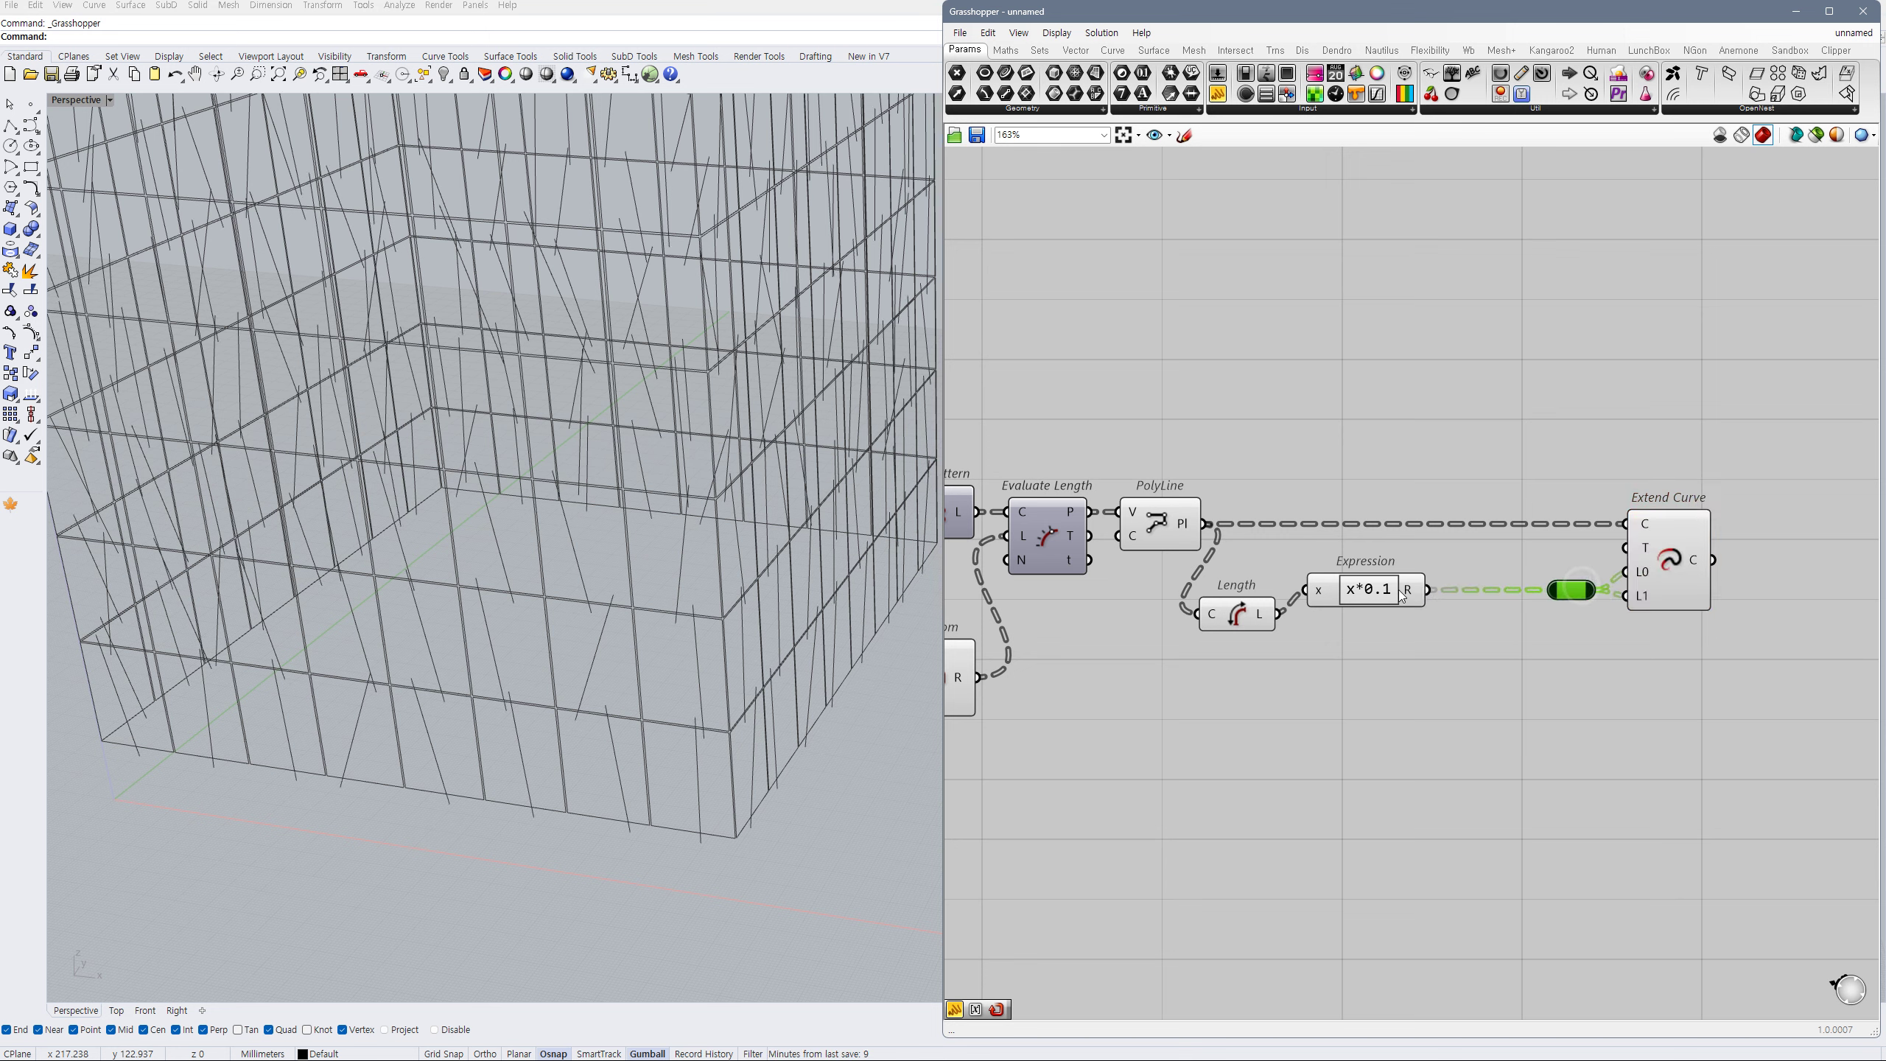
pyautogui.moveTo(1378, 597); pyautogui.dragTo(1373, 597)
pyautogui.click(1368, 621)
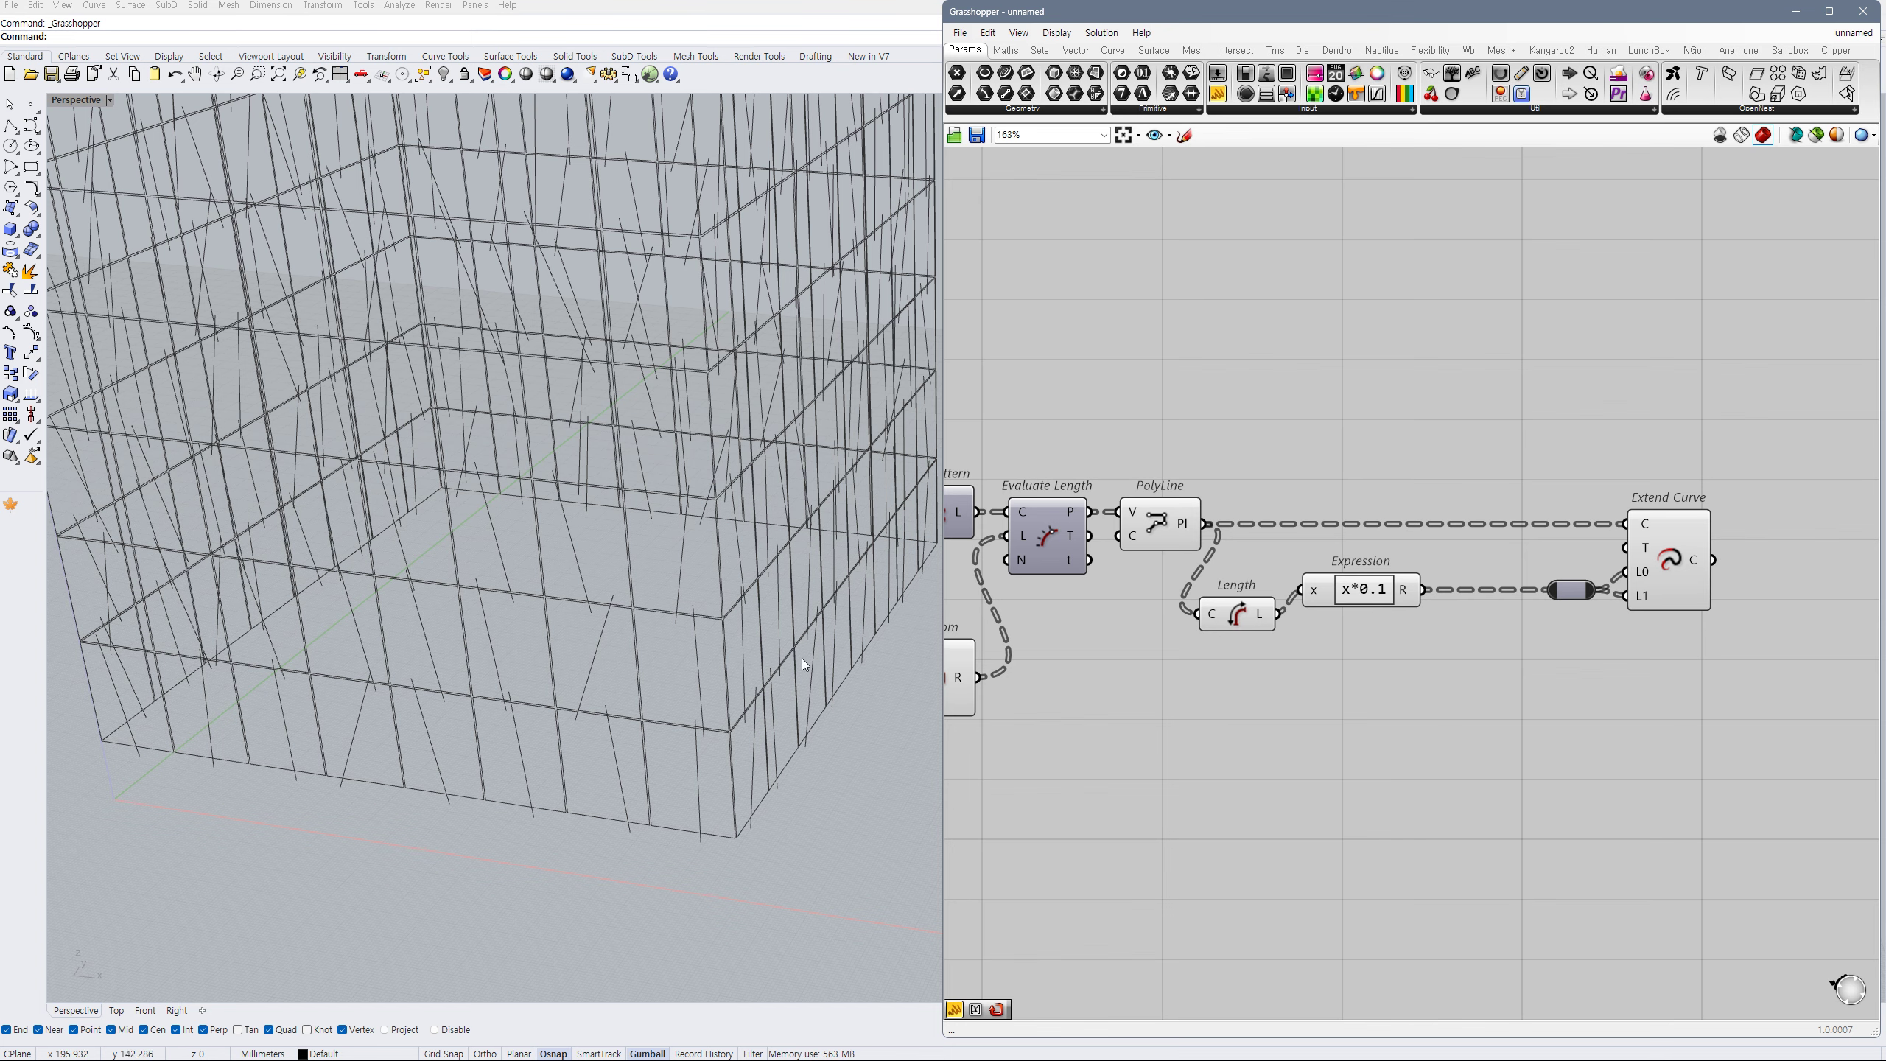
pyautogui.scroll(3, 698, 611)
pyautogui.scroll(-3, 678, 599)
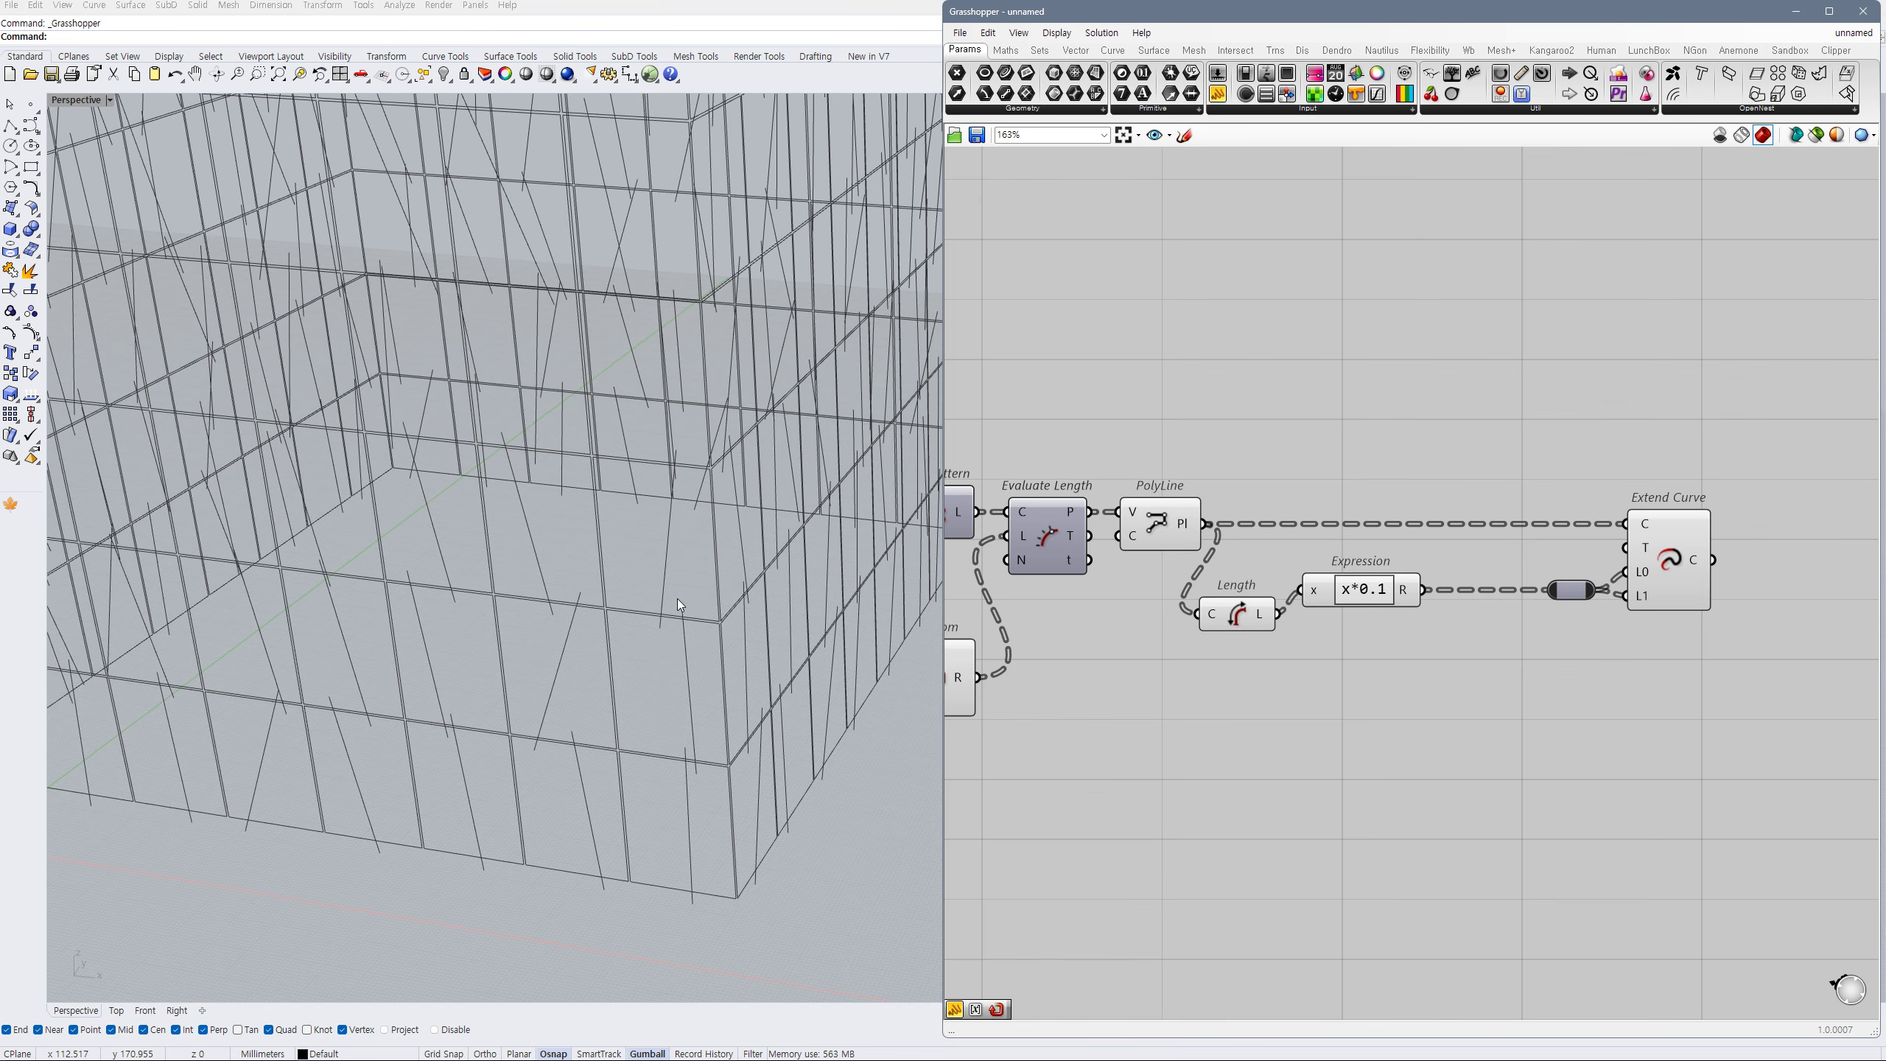
pyautogui.scroll(-3, 1423, 566)
pyautogui.scroll(-1, 1423, 566)
# - Add a Pipe component and connect Extend Curve's output to its curve input
pyautogui.moveTo(1331, 592); pyautogui.dragTo(1419, 604, button='right')
pyautogui.scroll(1, 1477, 619)
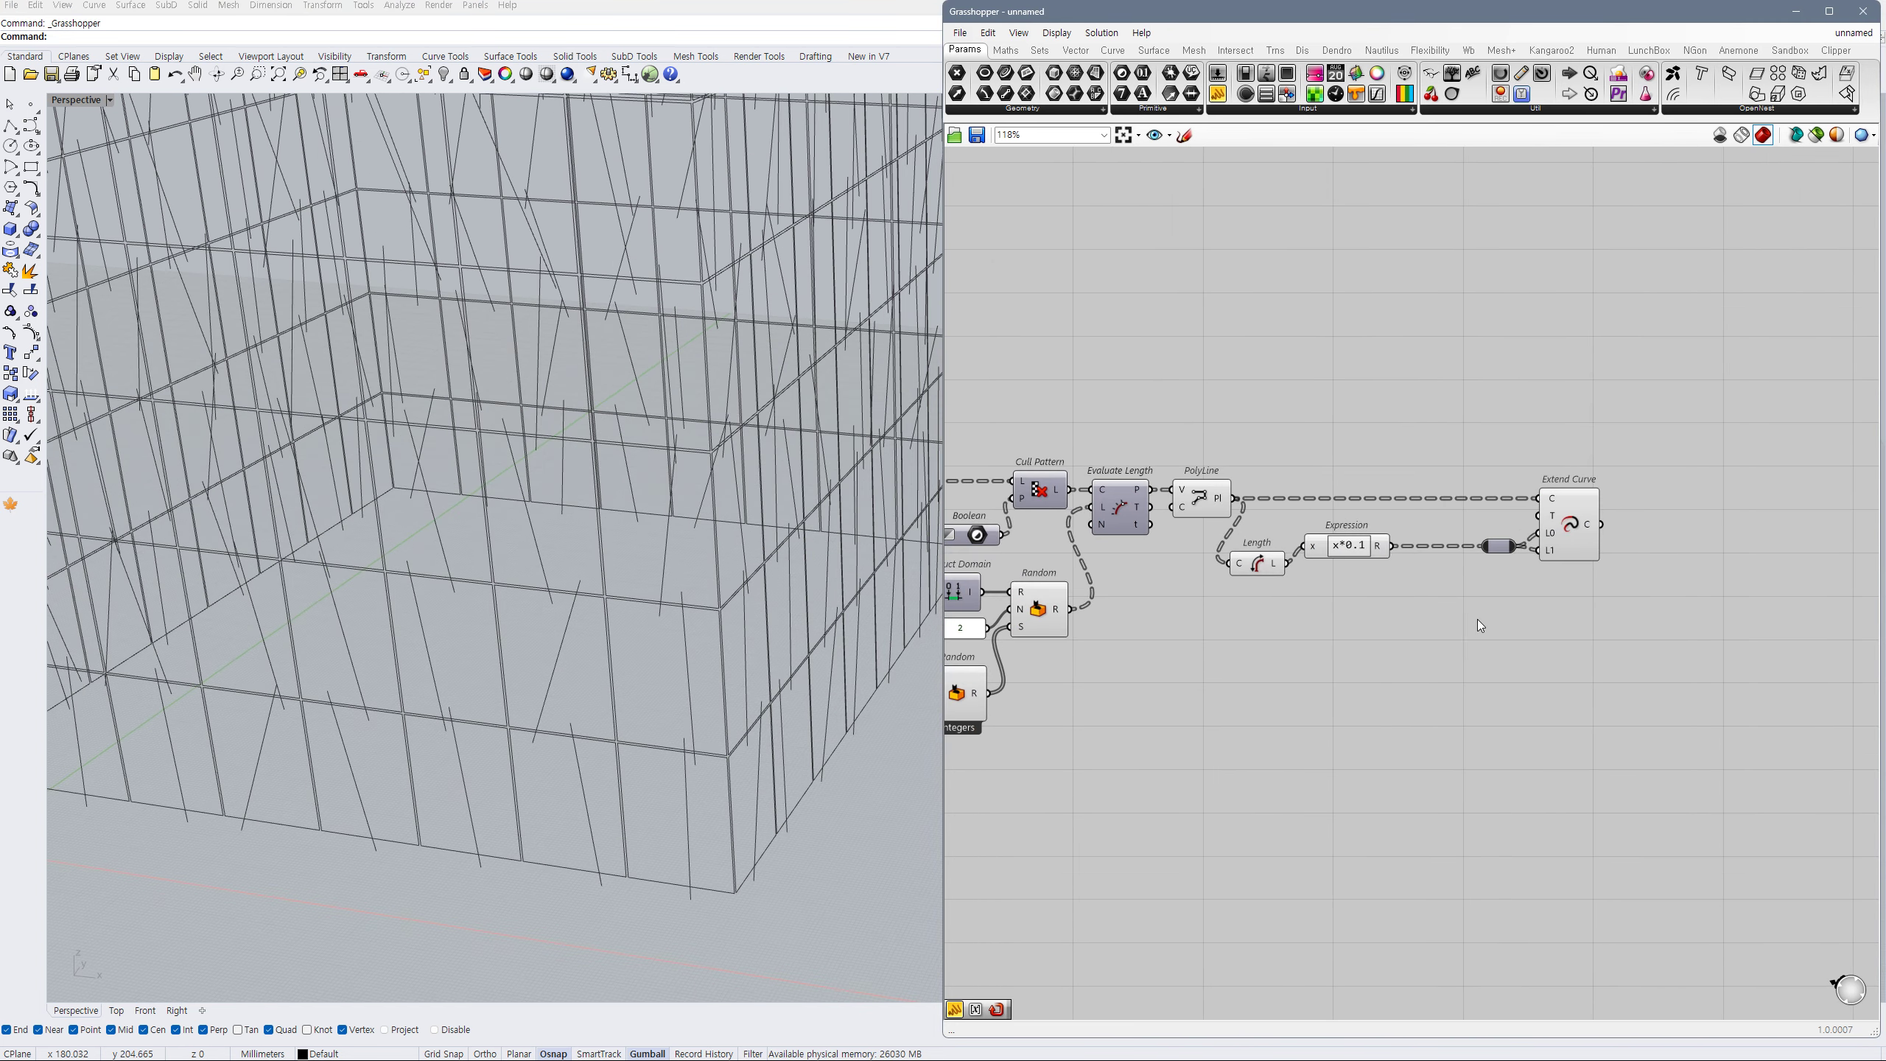
pyautogui.moveTo(1627, 587); pyautogui.dragTo(1526, 594, button='right')
pyautogui.doubleClick(1577, 551)
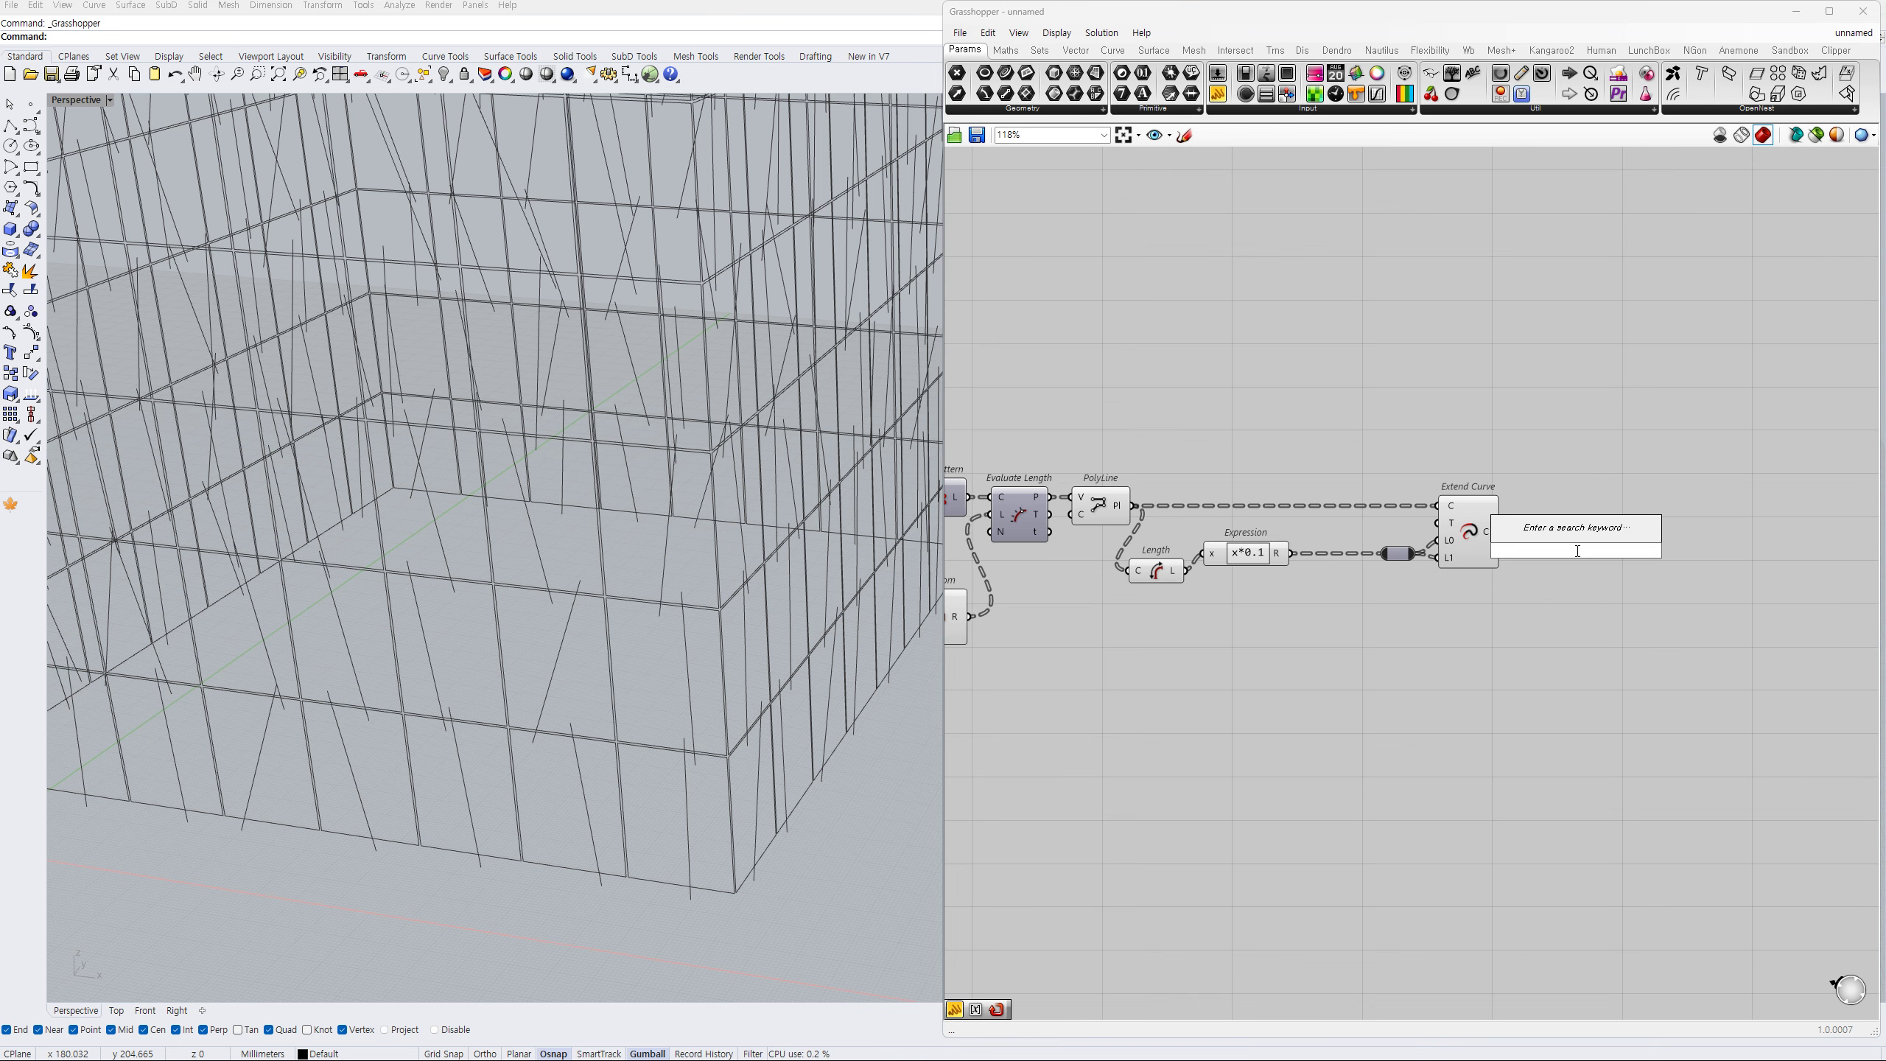
pyautogui.write('pipe')
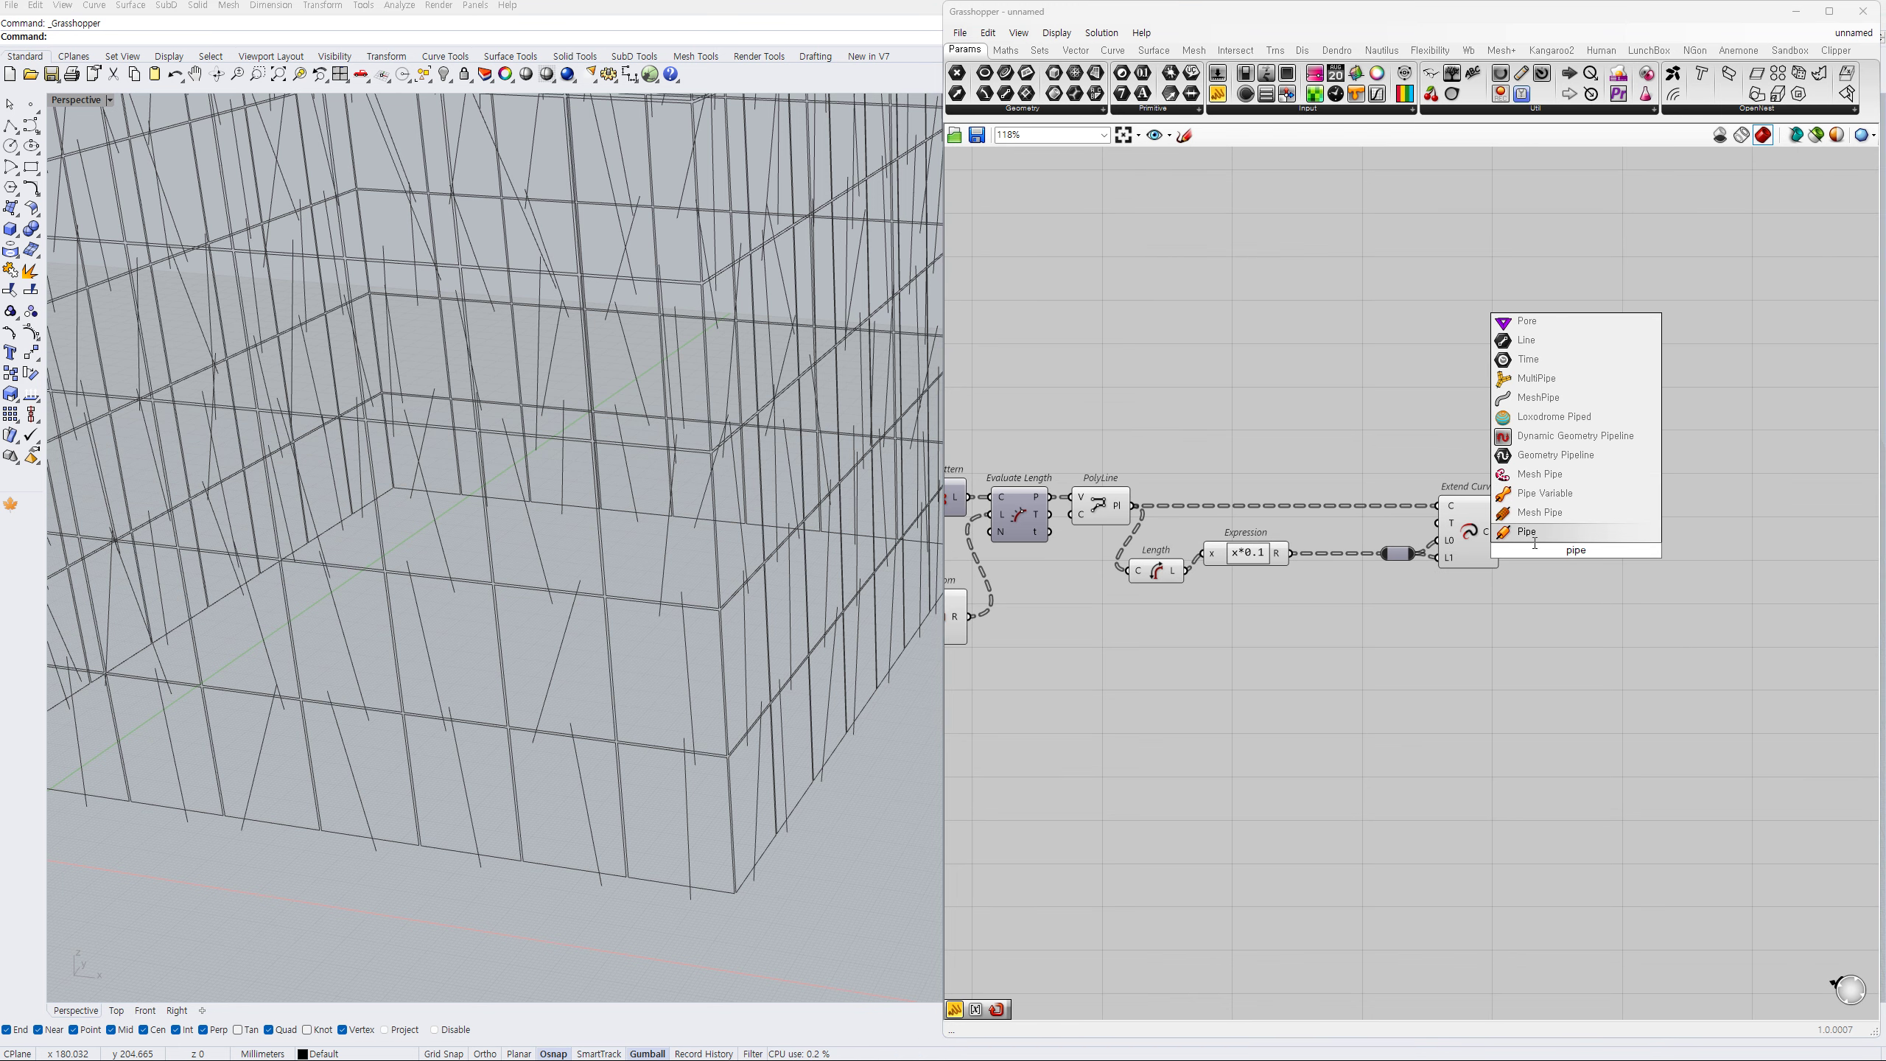
pyautogui.press('Return')
pyautogui.moveTo(1501, 532); pyautogui.dragTo(1520, 528)
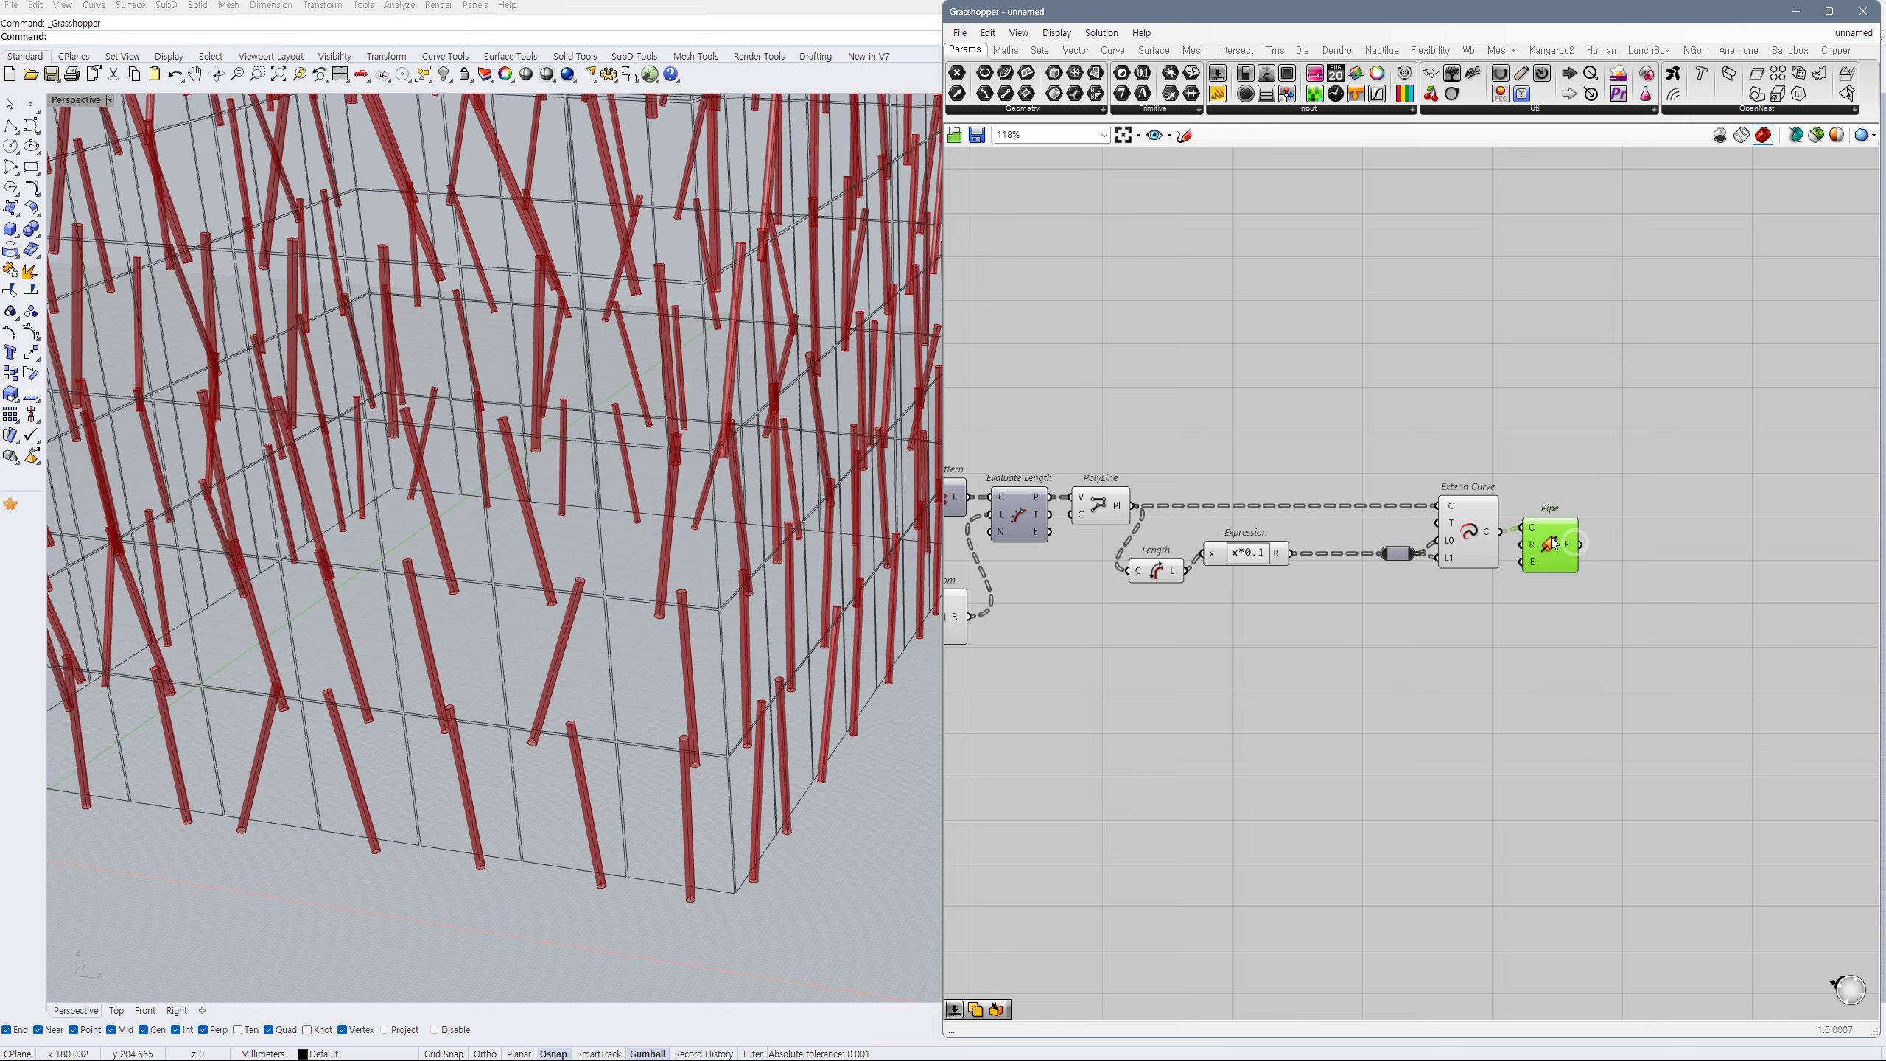
# - Add a Sort List component below the x*0.1 Expression
pyautogui.scroll(-10, 735, 616)
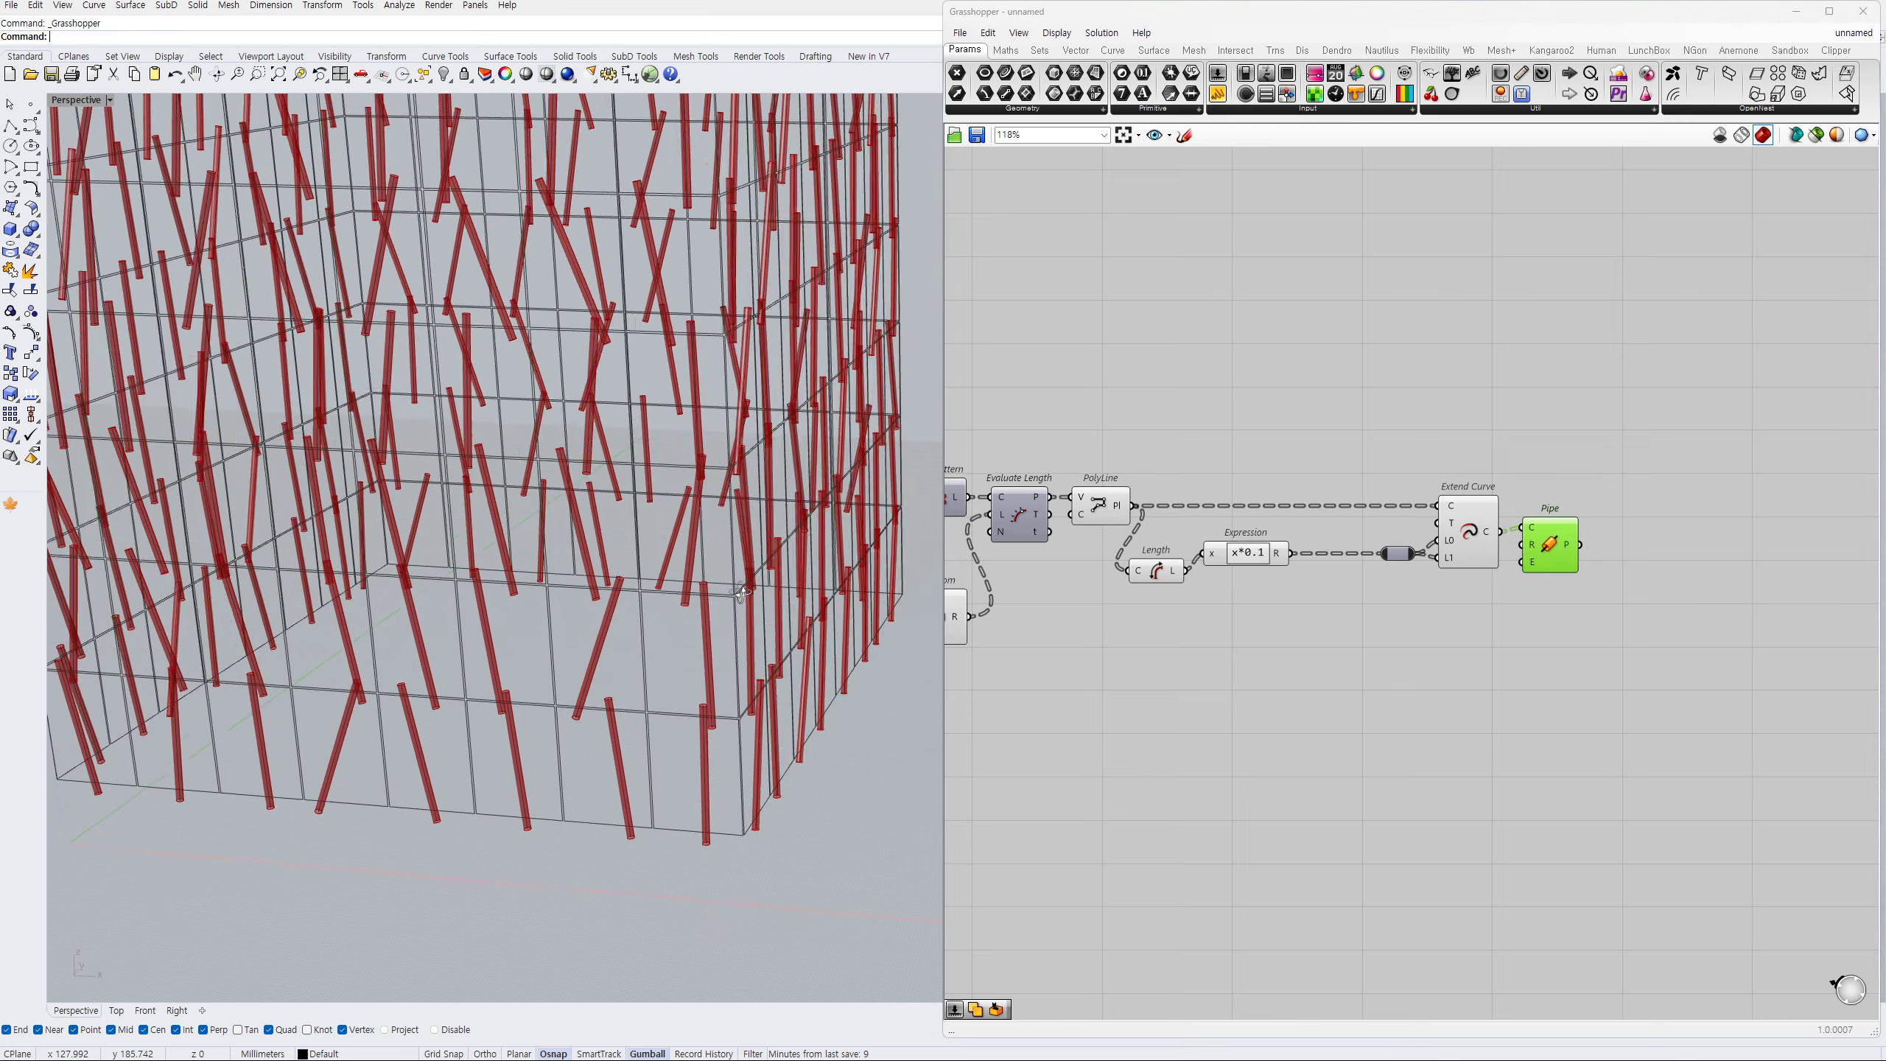
pyautogui.click(1231, 621)
pyautogui.moveTo(1293, 611); pyautogui.dragTo(1358, 643, button='right')
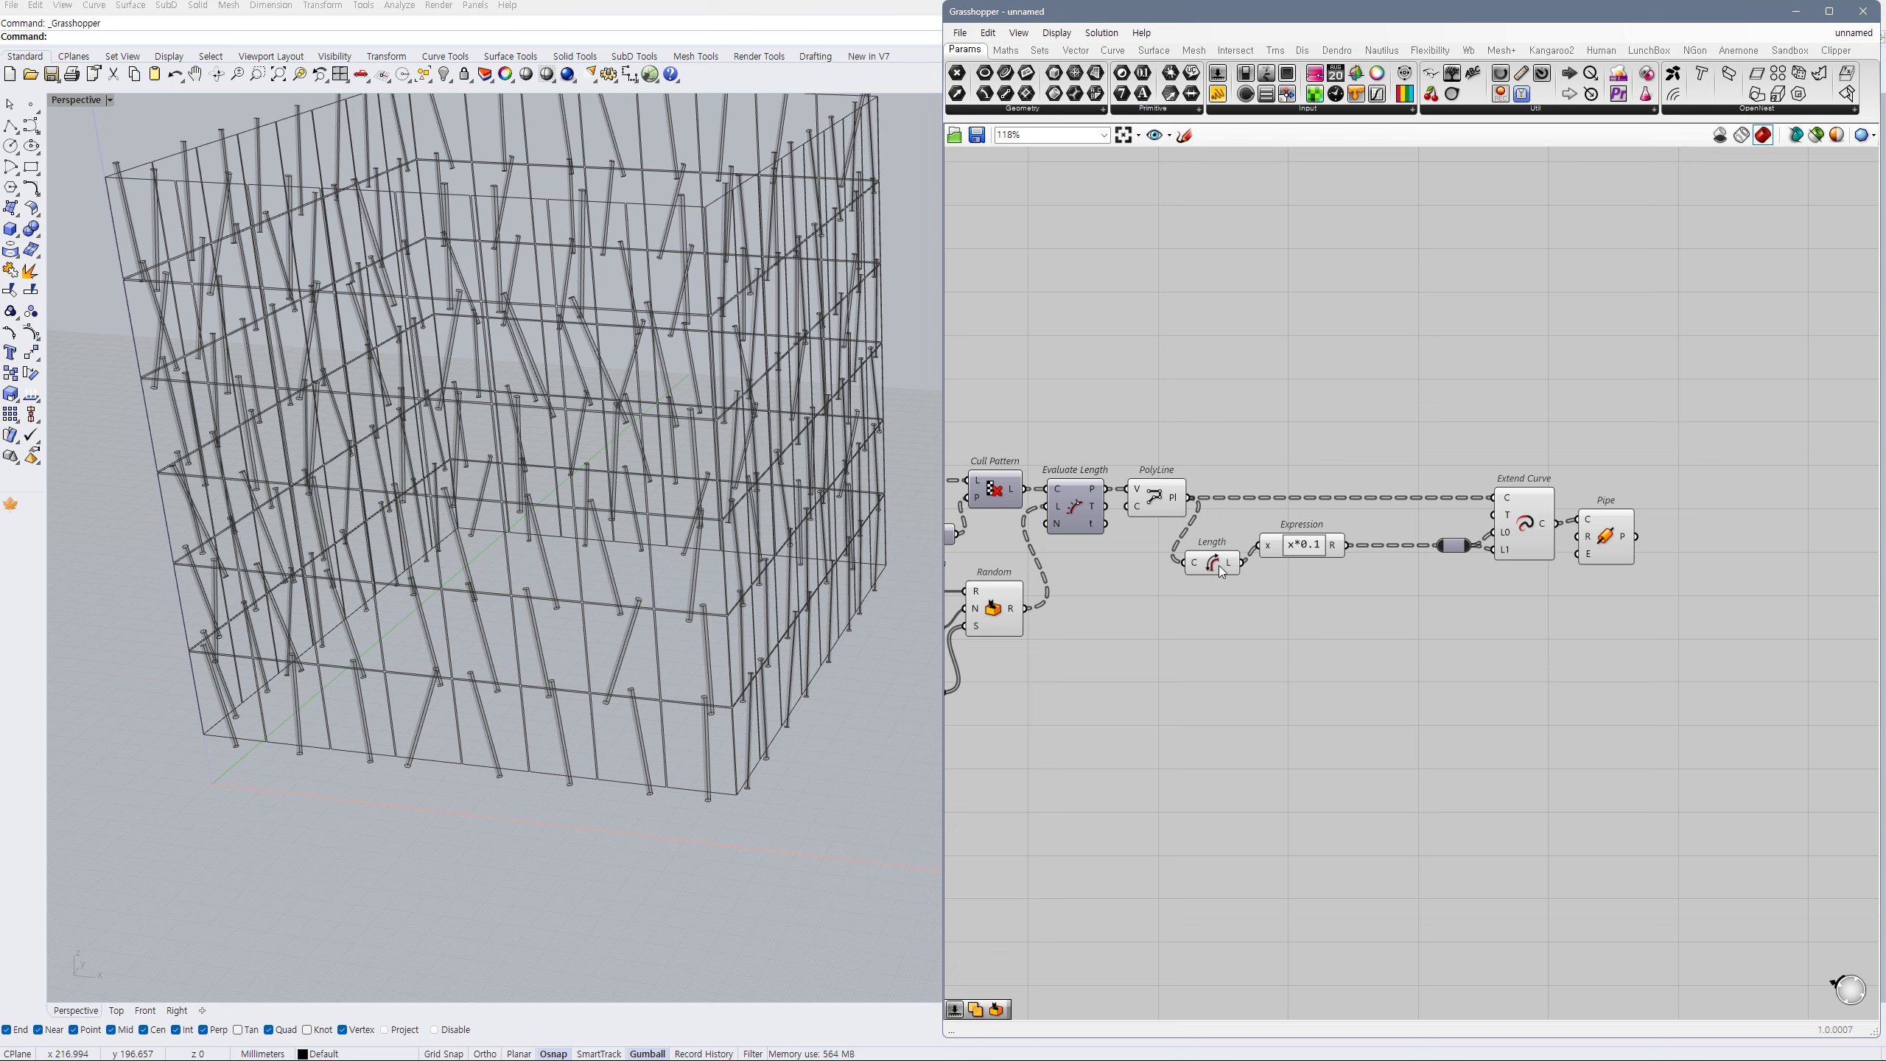
pyautogui.doubleClick(1340, 573)
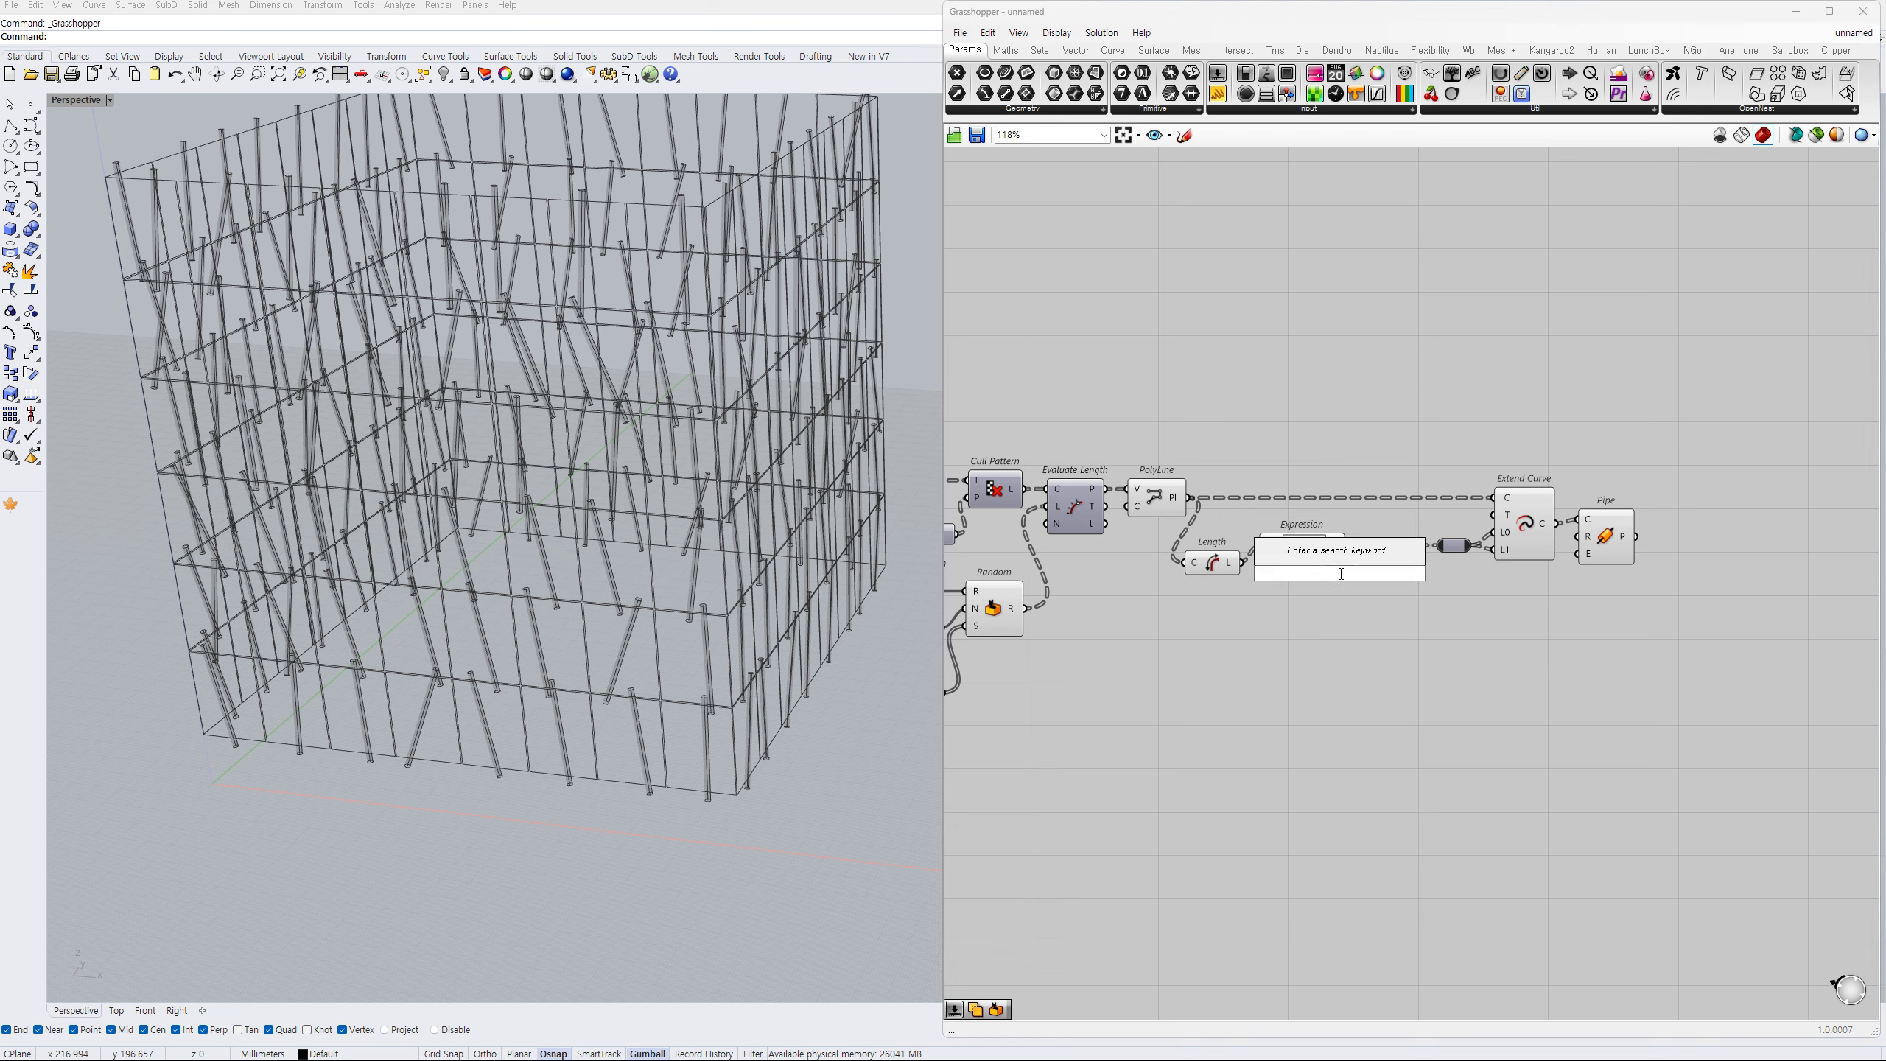
pyautogui.write('so')
pyautogui.click(1298, 477)
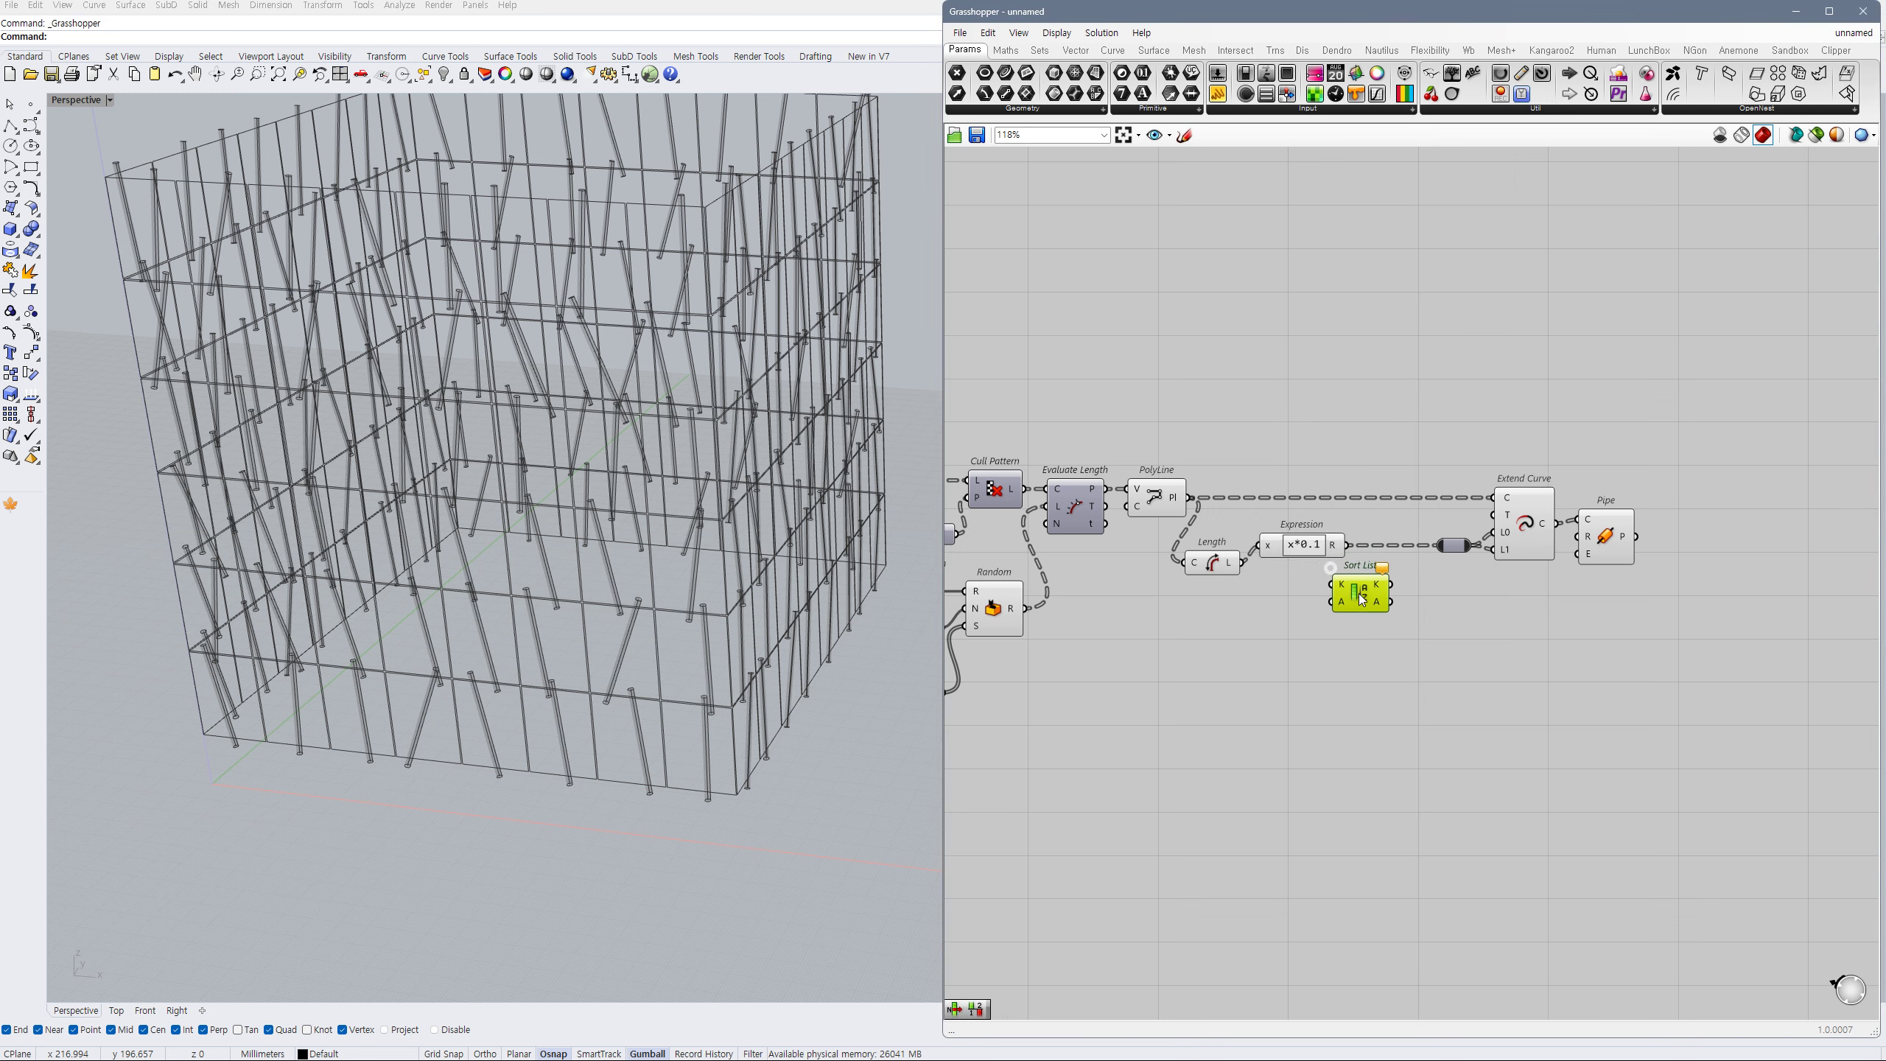
# - Connect the x*0.1 Expression's output to Sort List's K input and flatten that input
pyautogui.moveTo(1292, 577); pyautogui.dragTo(1257, 573, button='right')
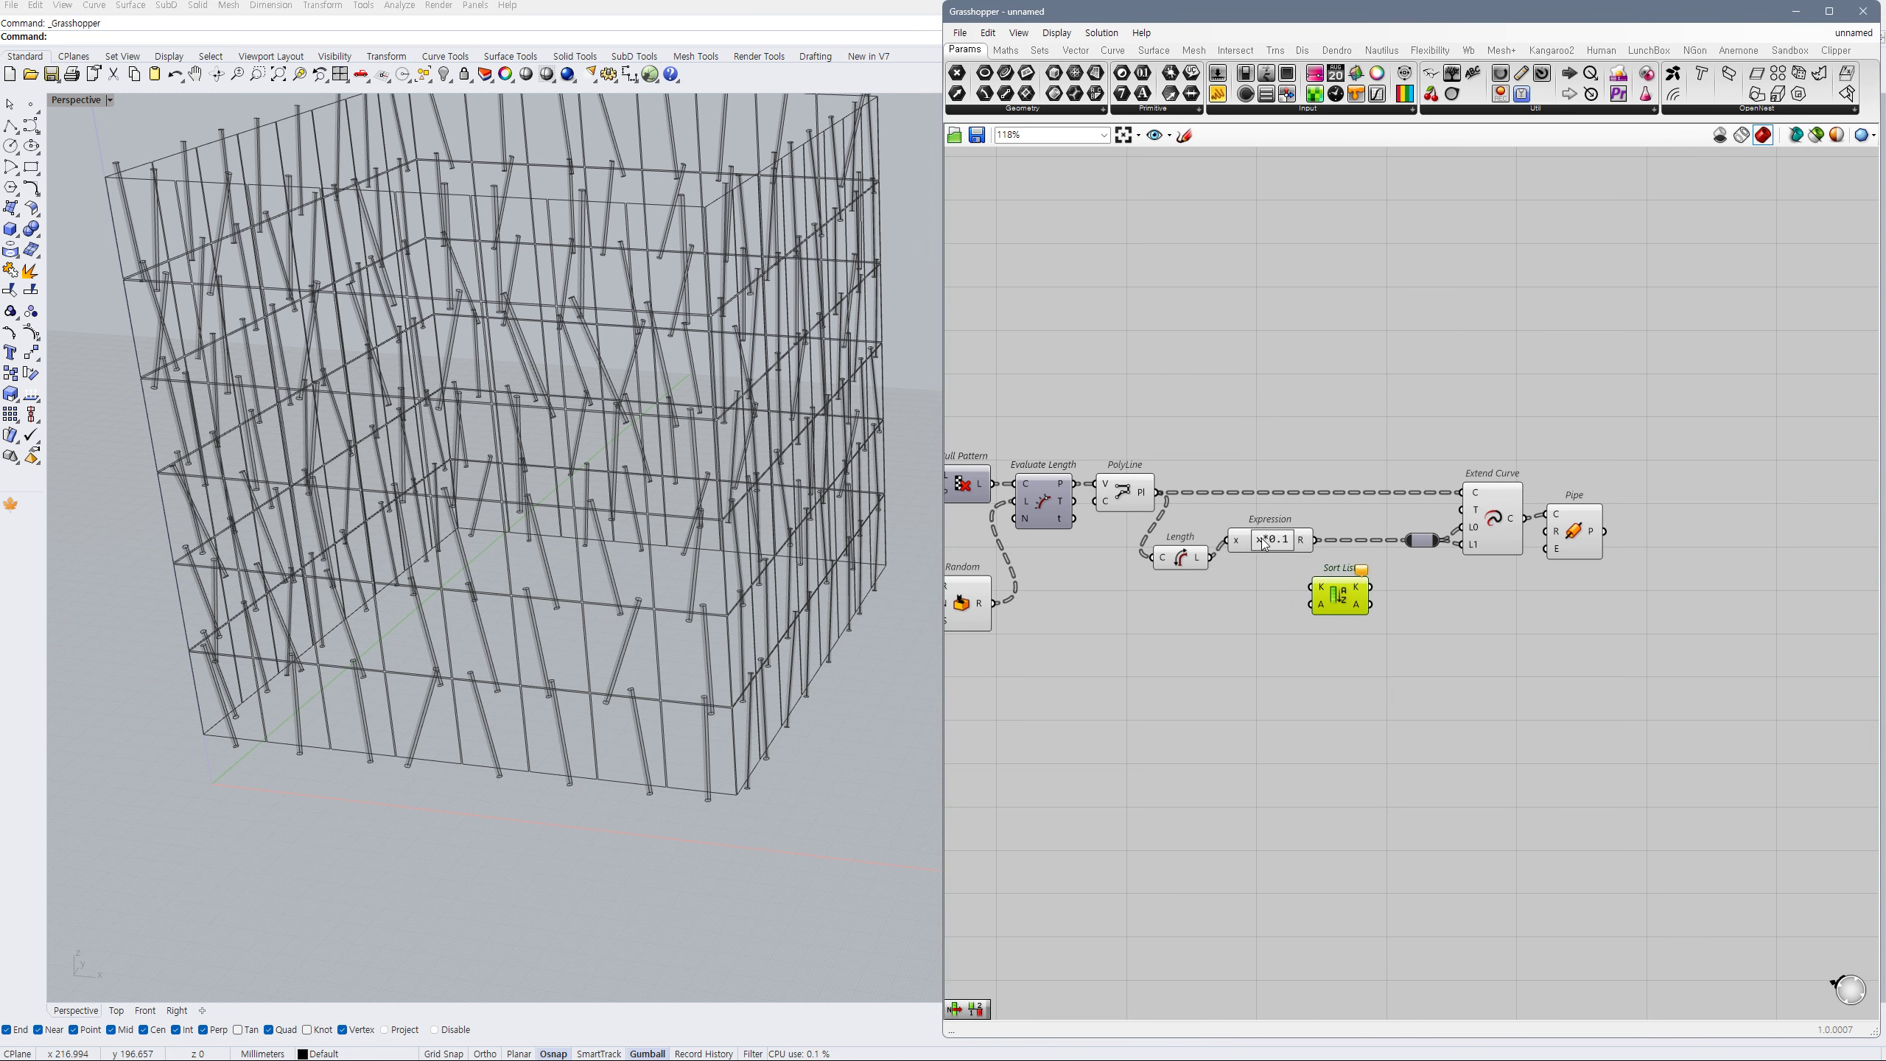
pyautogui.click(1261, 540)
pyautogui.moveTo(1309, 540); pyautogui.dragTo(1317, 587)
pyautogui.rightClick(1324, 587)
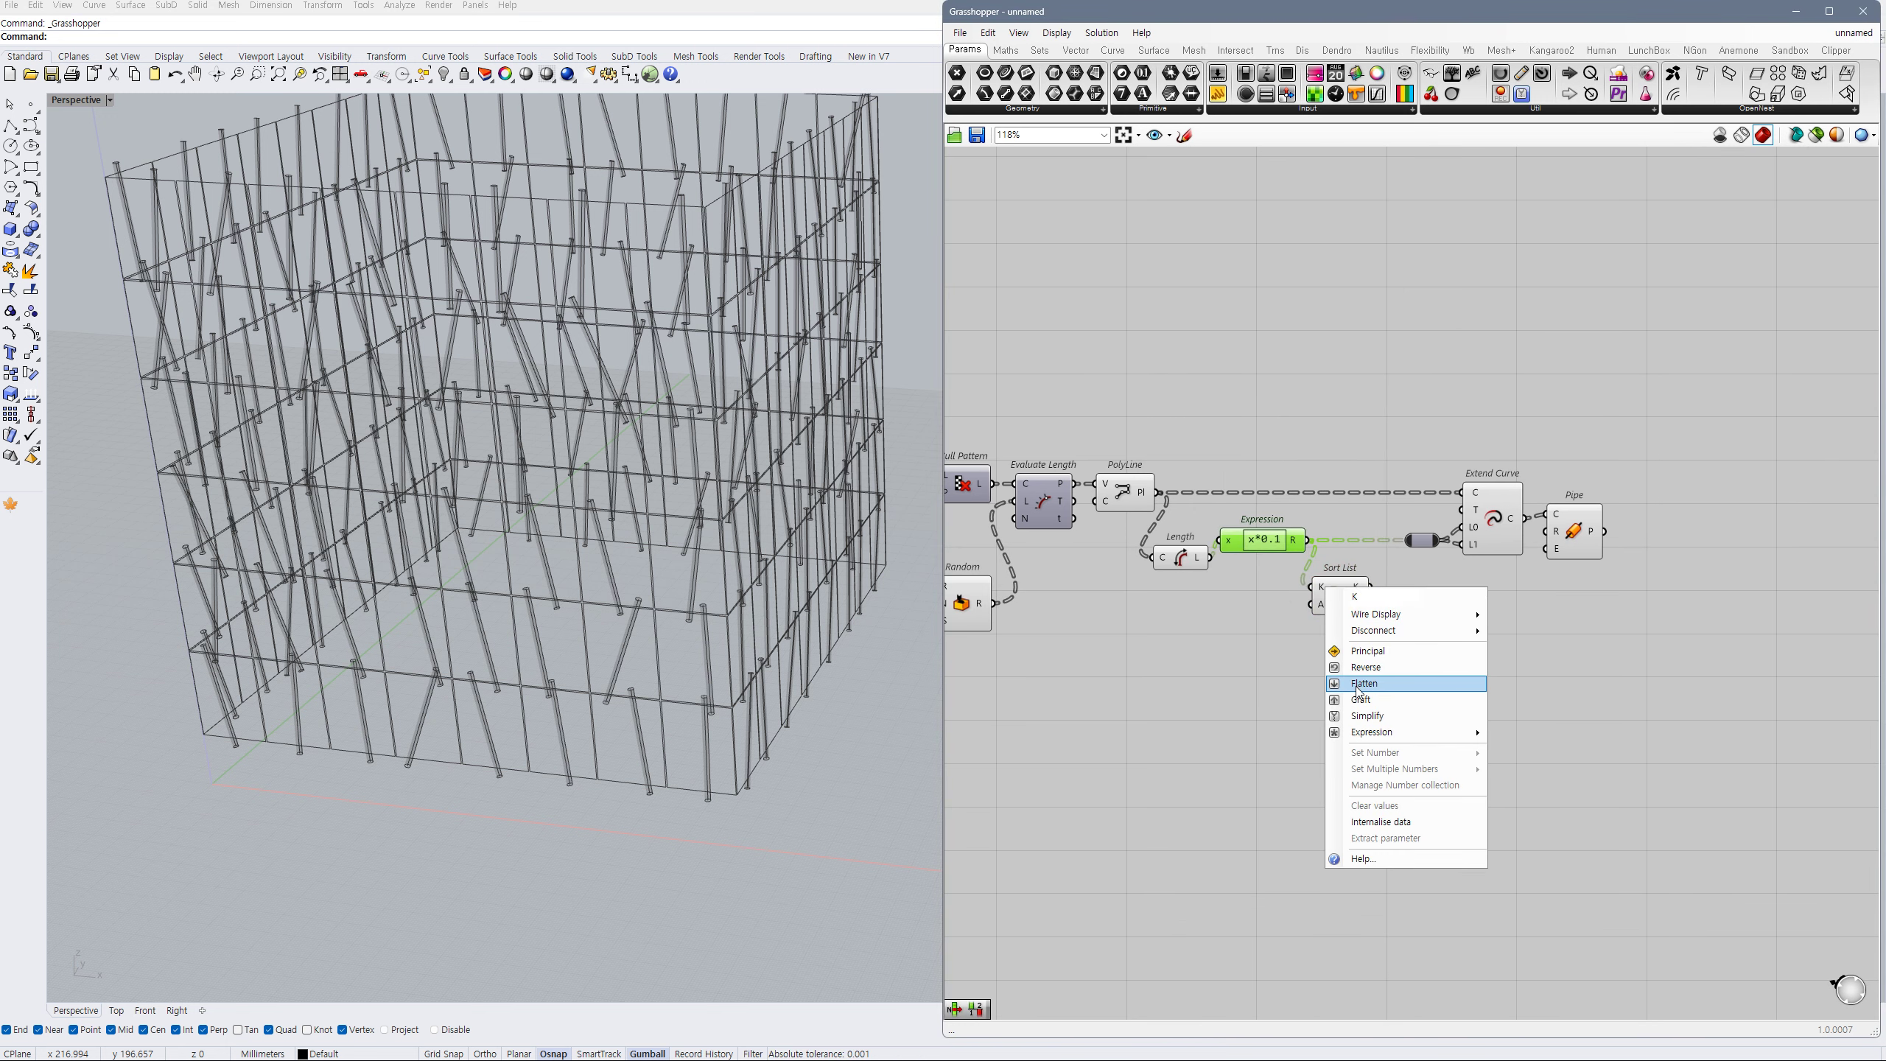
pyautogui.click(1357, 683)
# - Shift the relay, Extend Curve and Pipe components farther from the Expression to make room on the canvas
pyautogui.scroll(2, 1356, 609)
pyautogui.moveTo(1709, 385); pyautogui.dragTo(1449, 526)
pyautogui.moveTo(1535, 494); pyautogui.dragTo(1675, 494)
pyautogui.click(1460, 588)
# - Add a List Item component beside Sort List and connect the sorted K output to its L input
pyautogui.moveTo(1316, 602); pyautogui.dragTo(1398, 562)
pyautogui.doubleClick(1471, 592)
pyautogui.write('item')
pyautogui.click(1432, 572)
pyautogui.click(1458, 582)
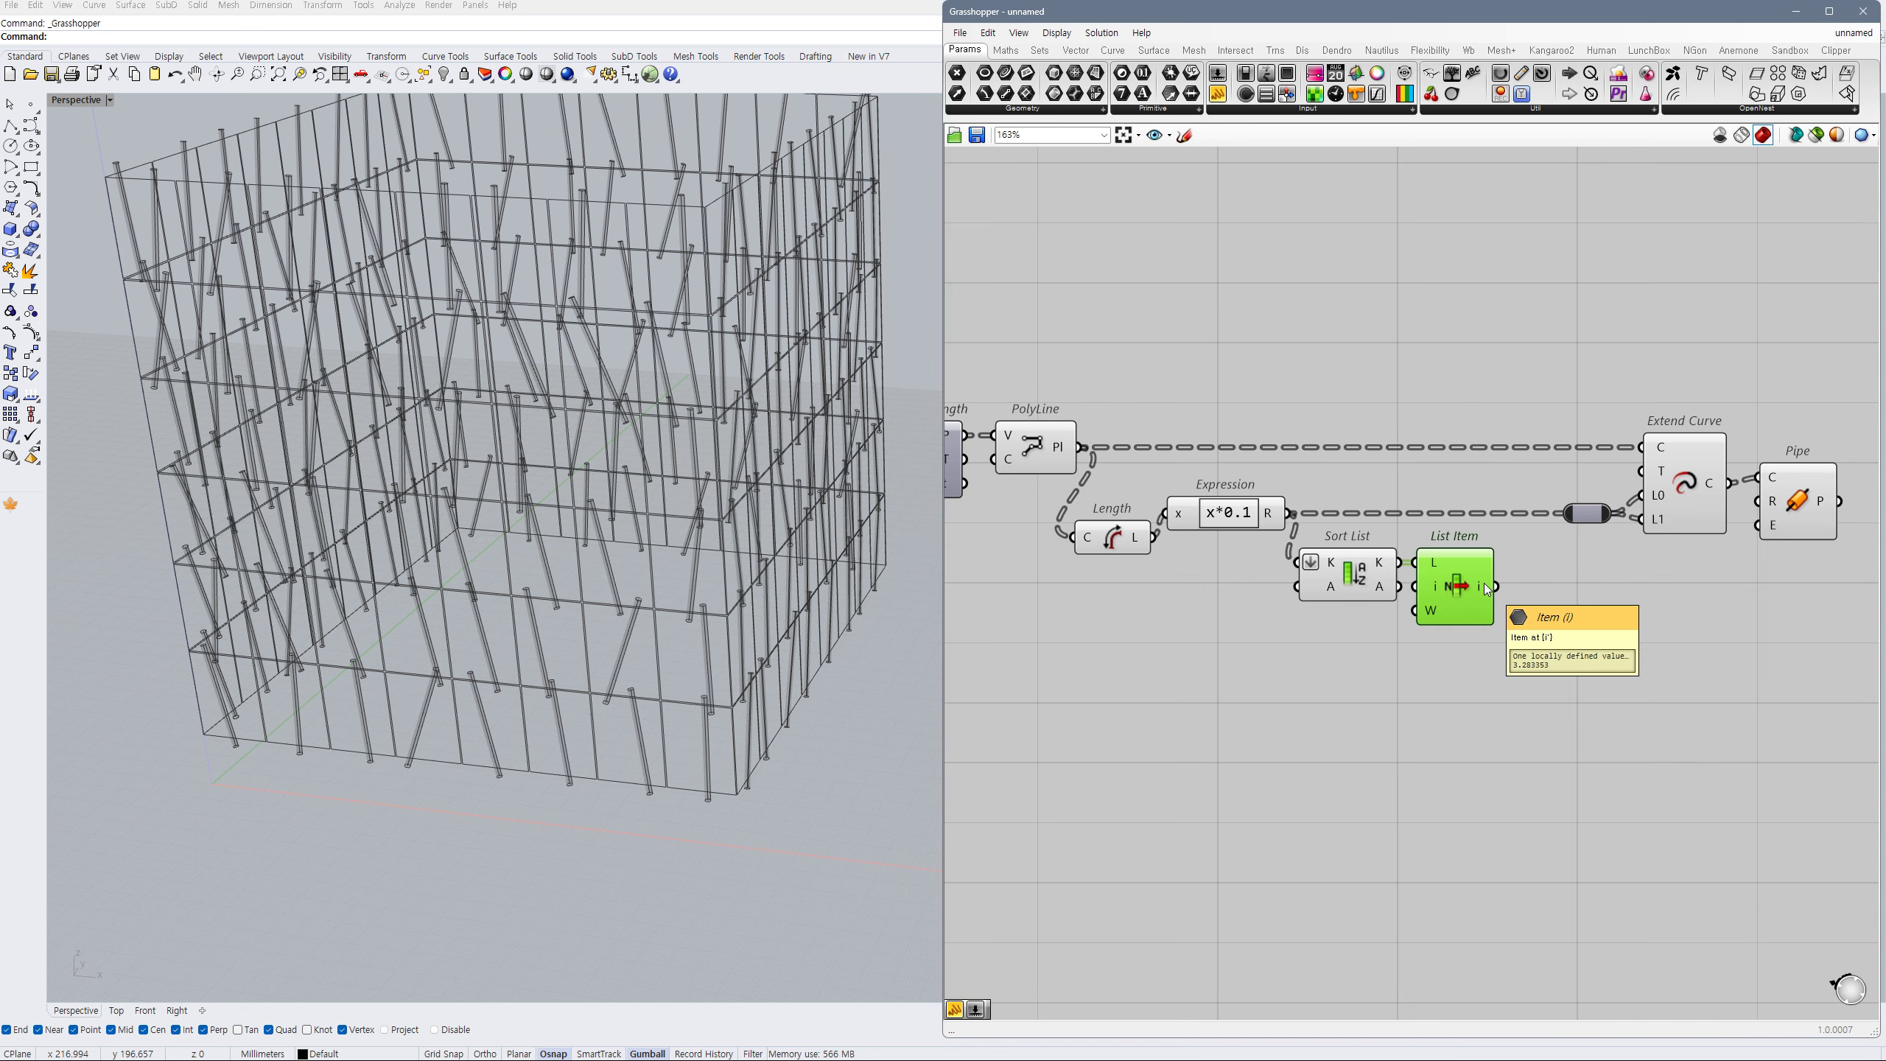
# - Add a Multiplication component and connect List Item's output to its A input
pyautogui.moveTo(1552, 606); pyautogui.dragTo(1476, 606, button='right')
pyautogui.doubleClick(1476, 606)
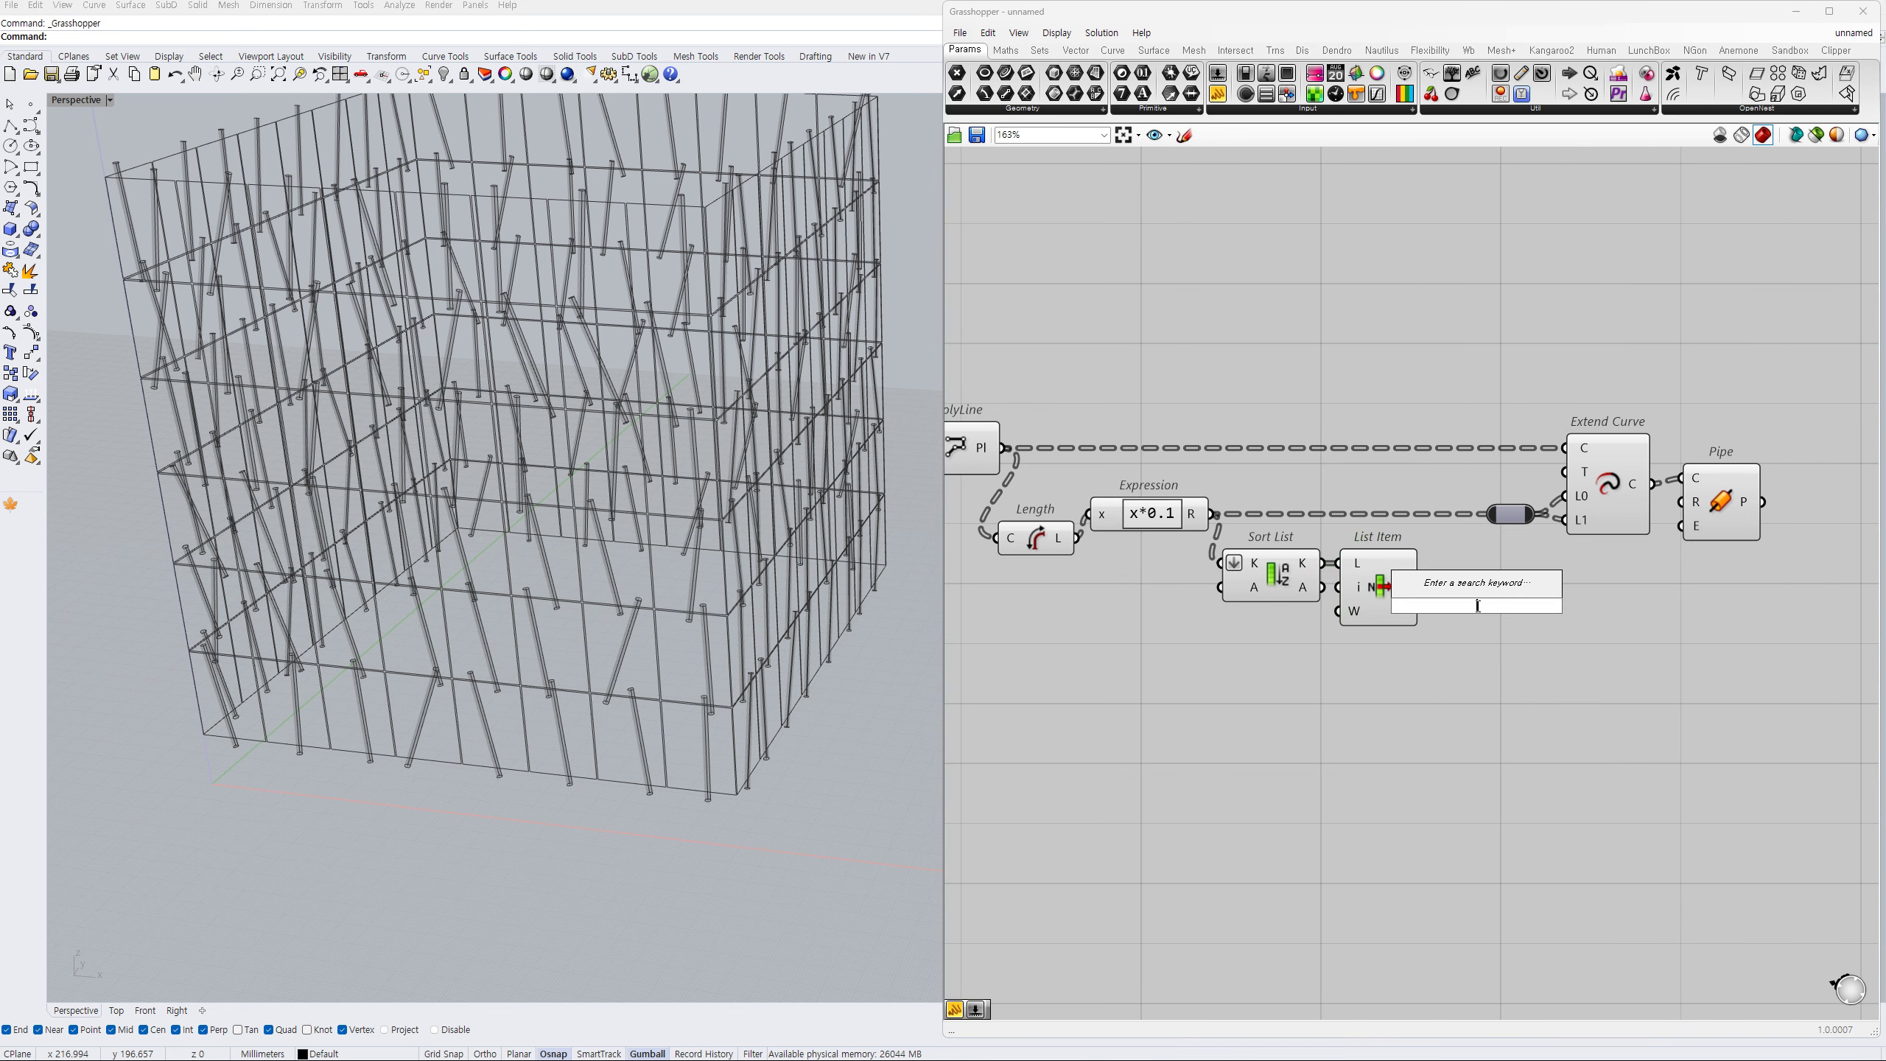
pyautogui.write('*')
pyautogui.press('Return')
pyautogui.moveTo(1437, 594); pyautogui.dragTo(1421, 587)
pyautogui.click(1460, 600)
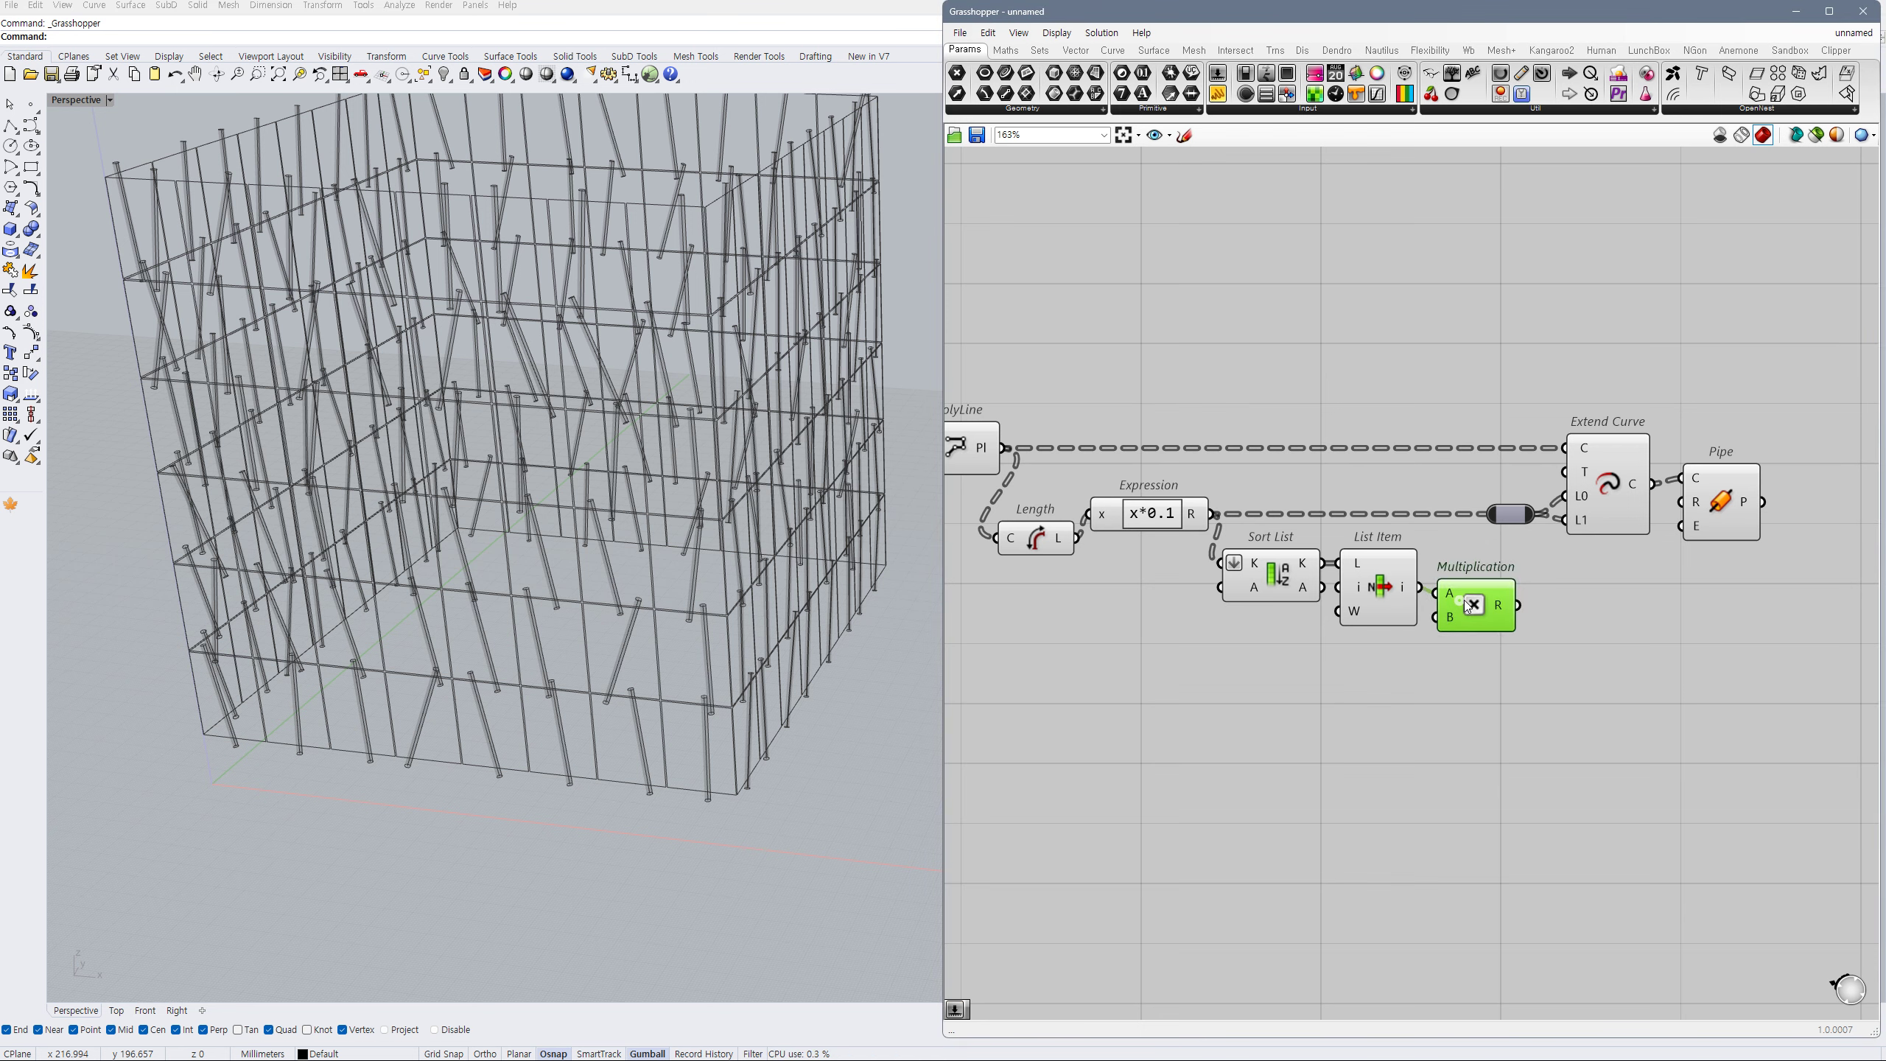
# - Add a Merge component below the List Item
pyautogui.doubleClick(1362, 664)
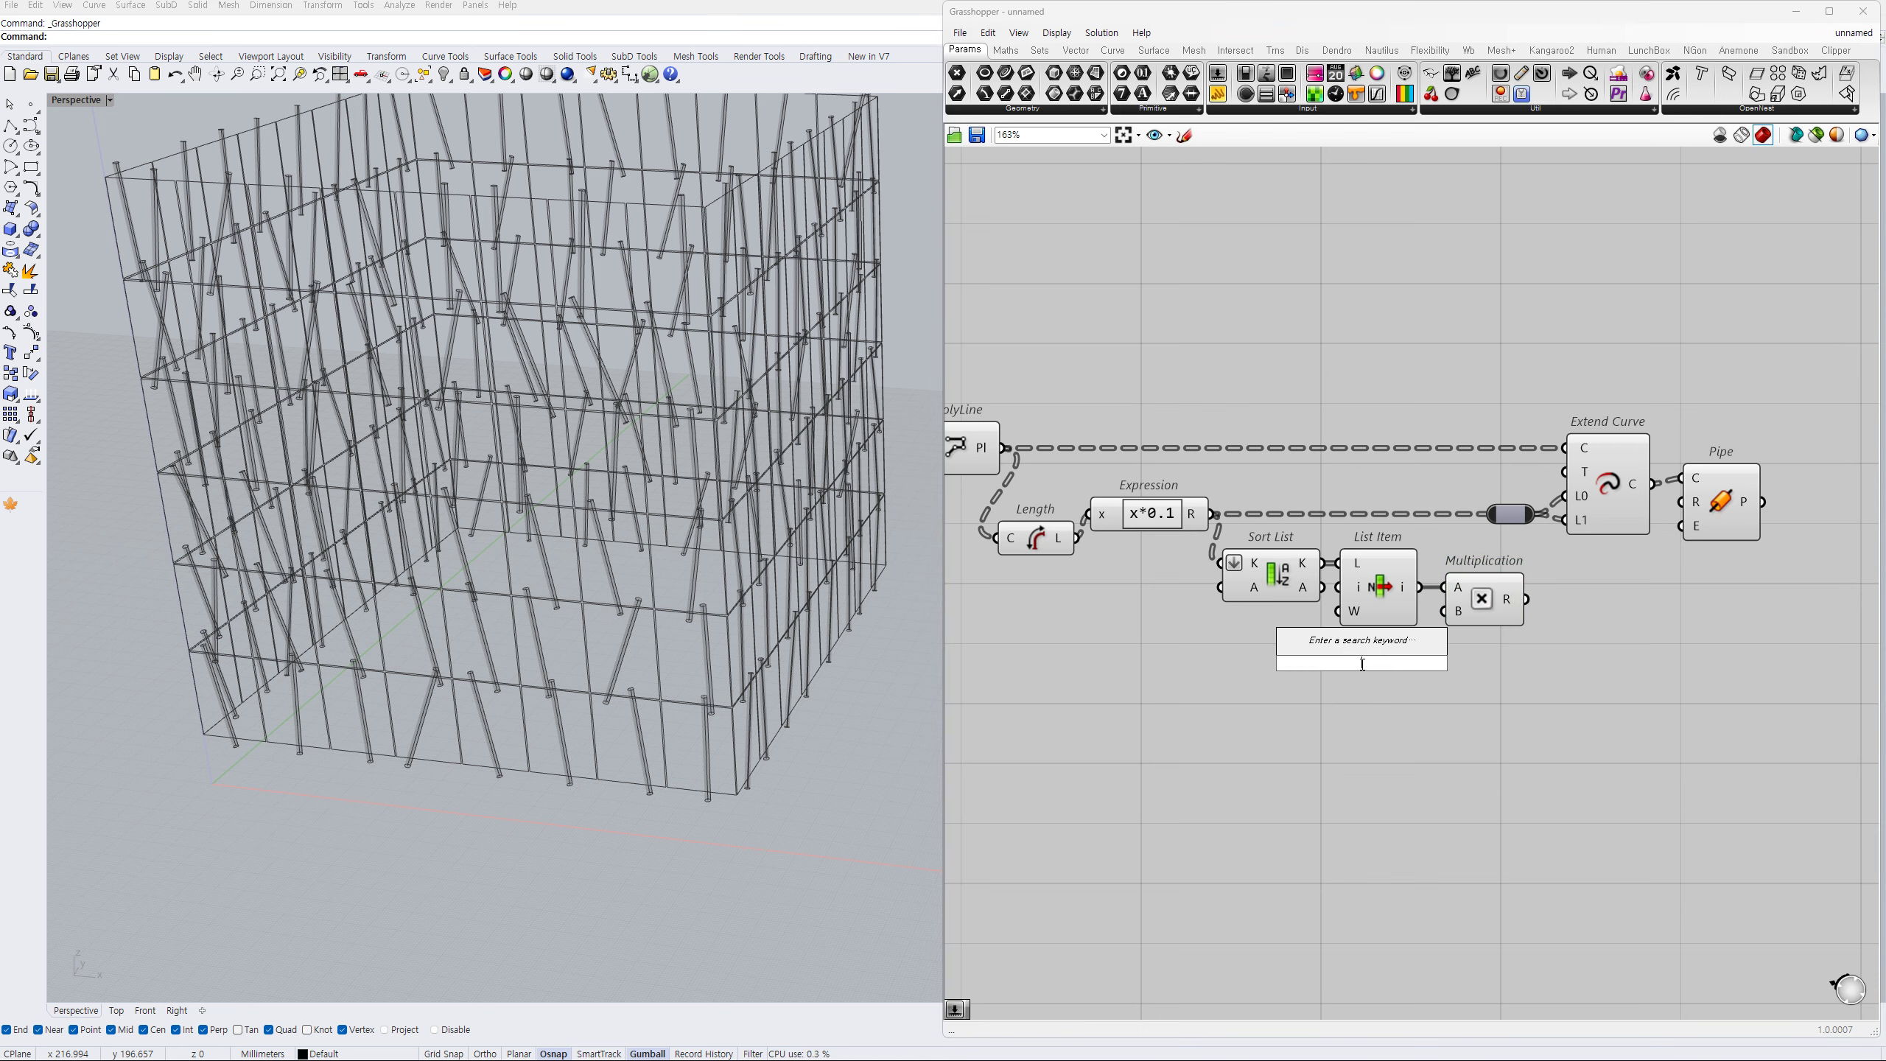
pyautogui.scroll(-2, 1379, 685)
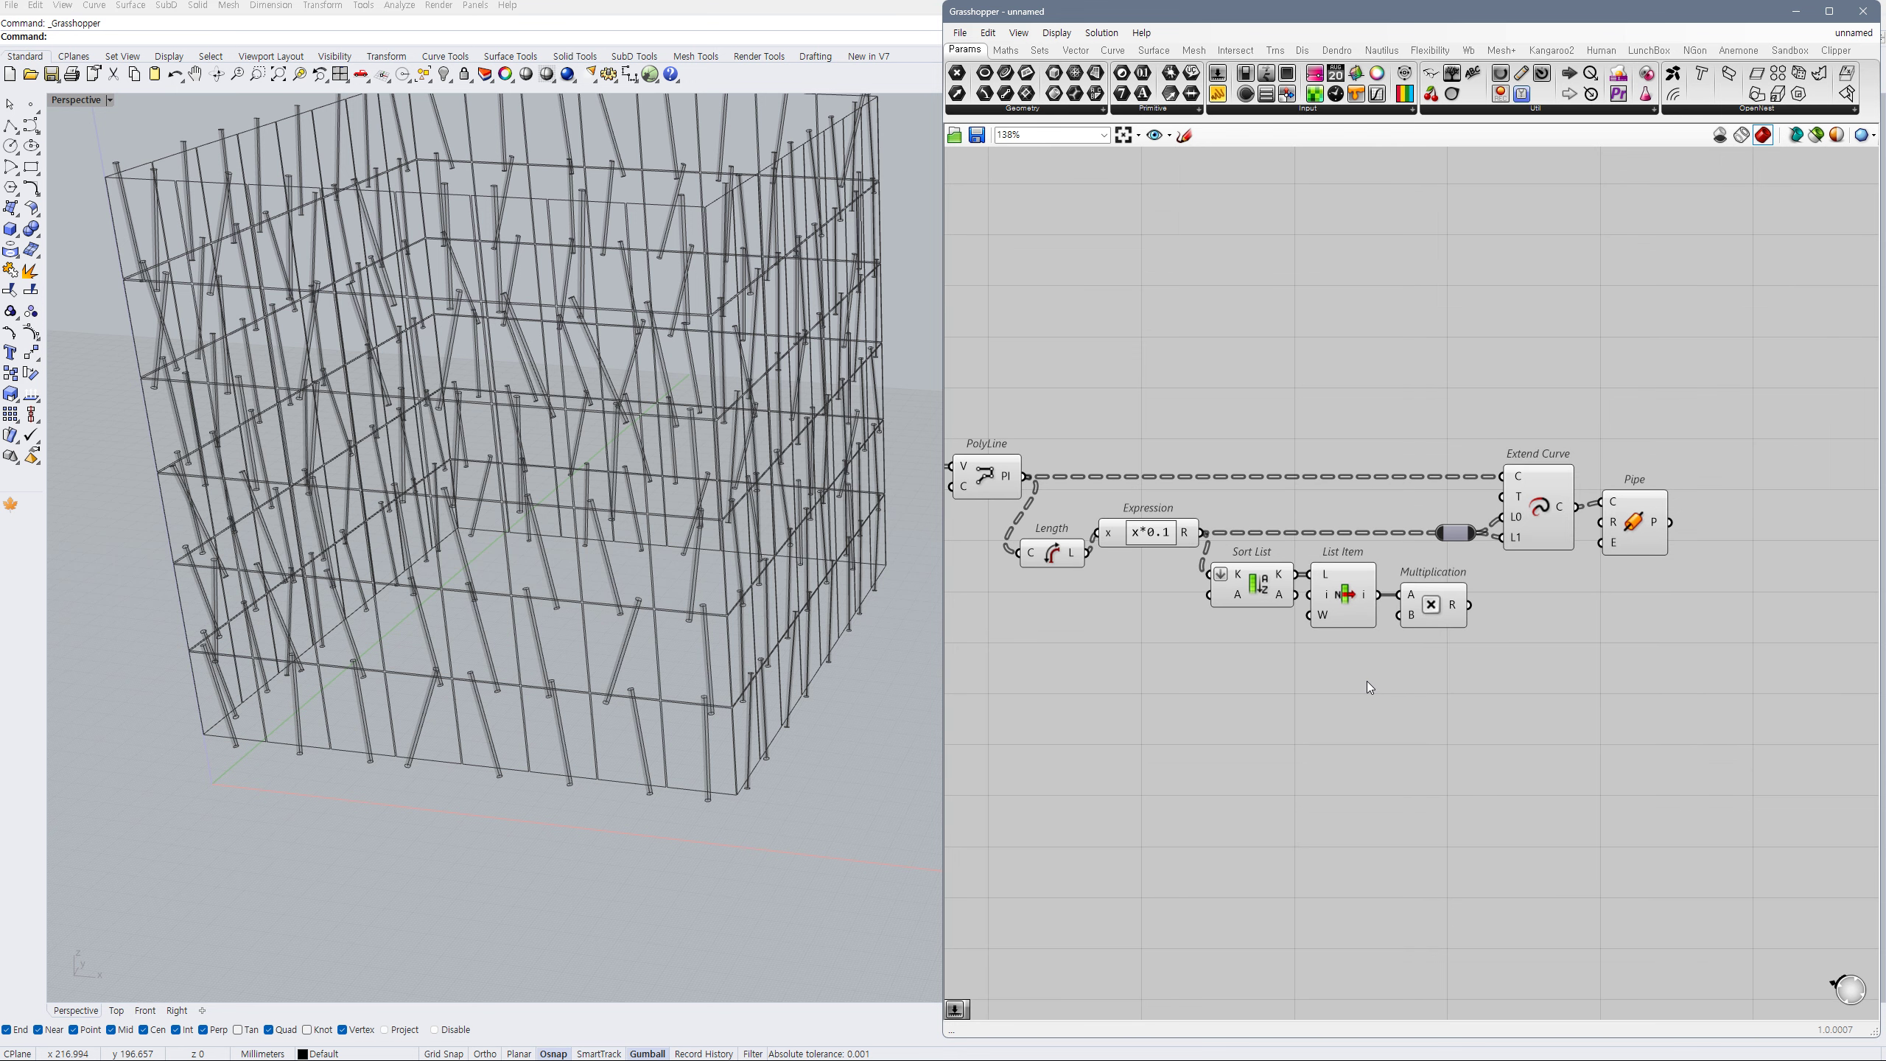
pyautogui.moveTo(1403, 683); pyautogui.dragTo(1352, 679, button='right')
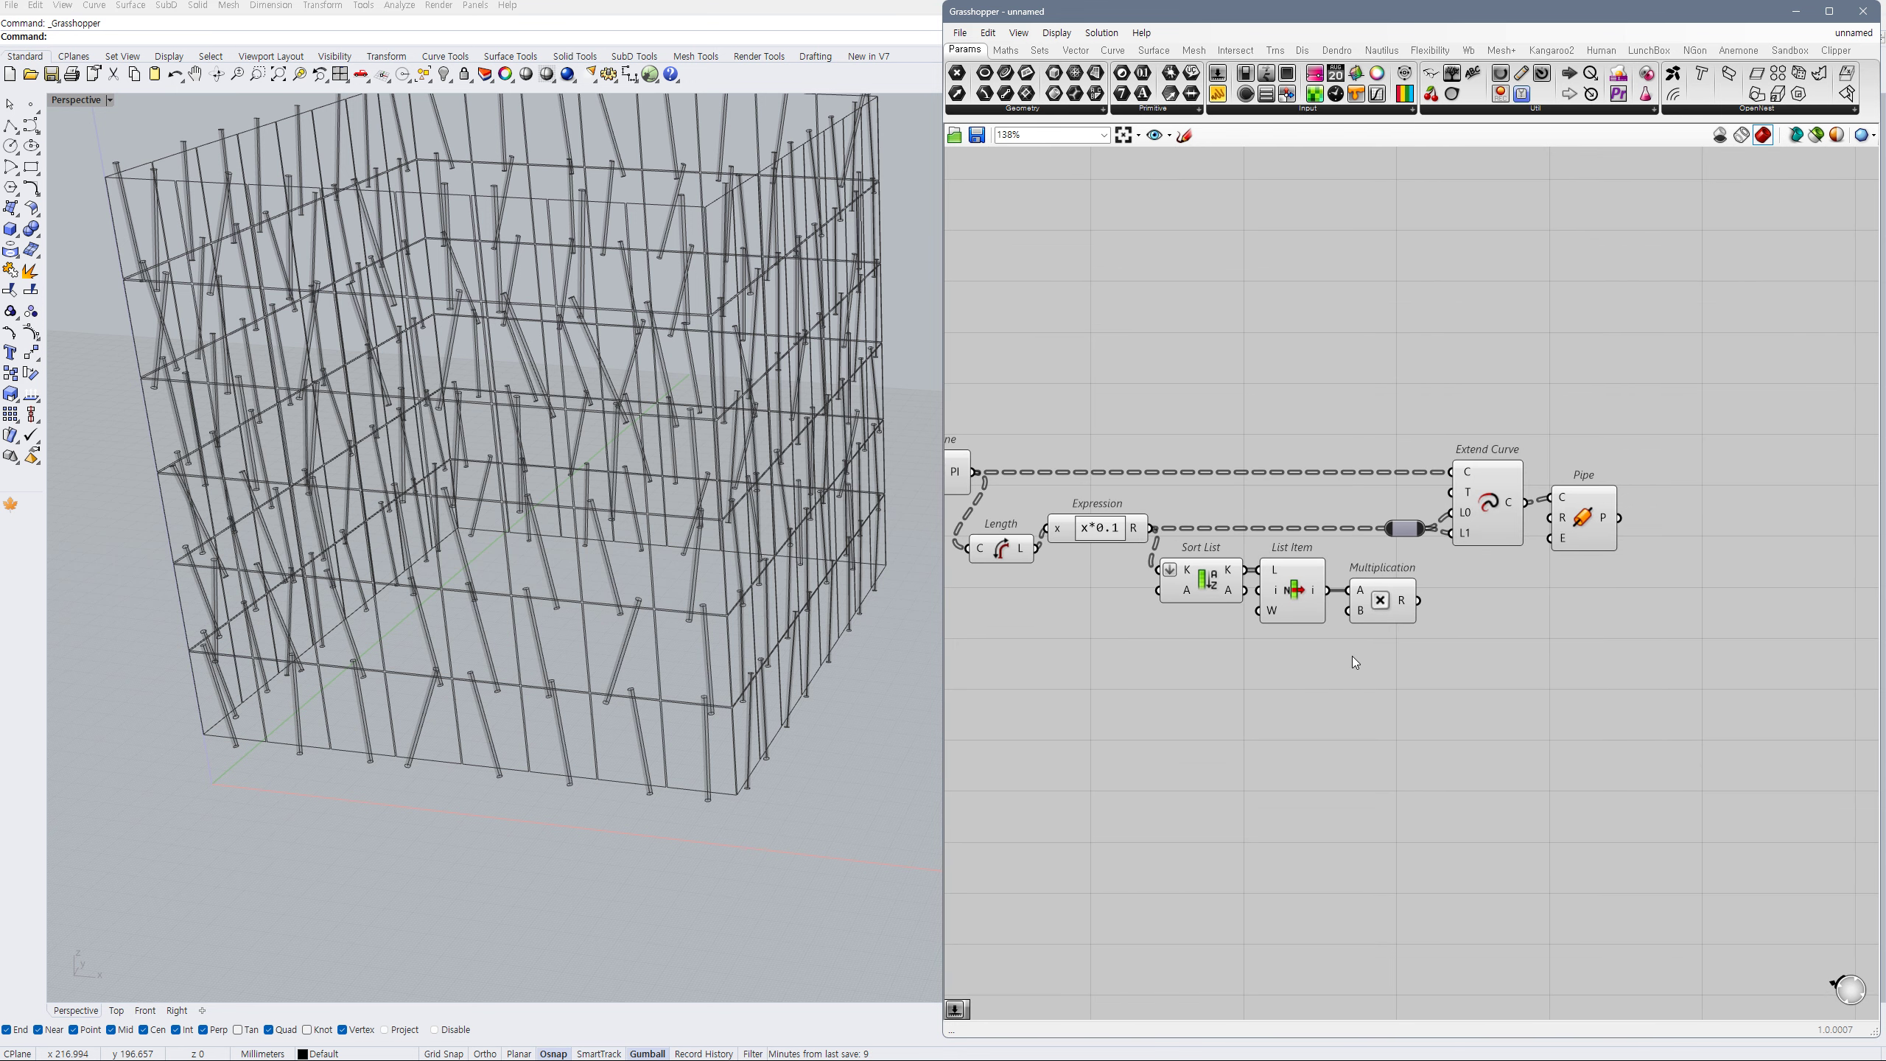
pyautogui.doubleClick(1311, 677)
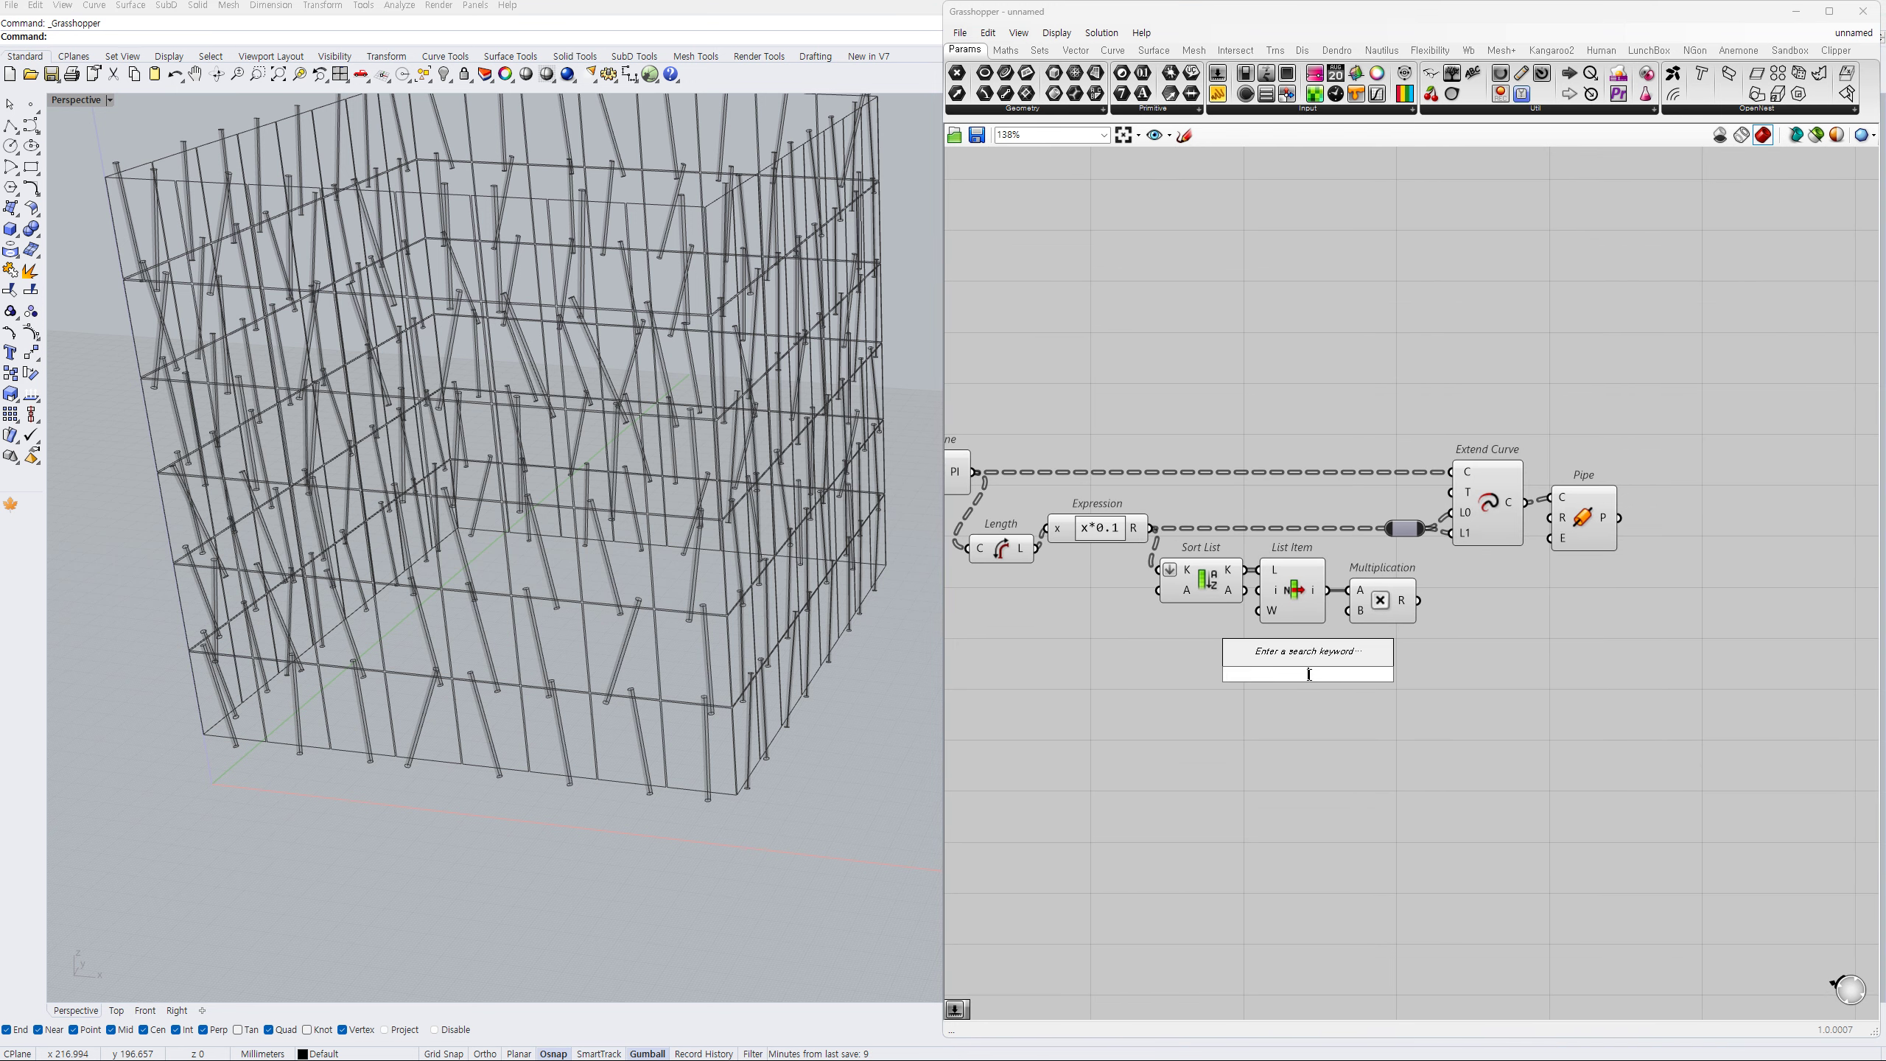
pyautogui.write('merge')
pyautogui.click(1288, 634)
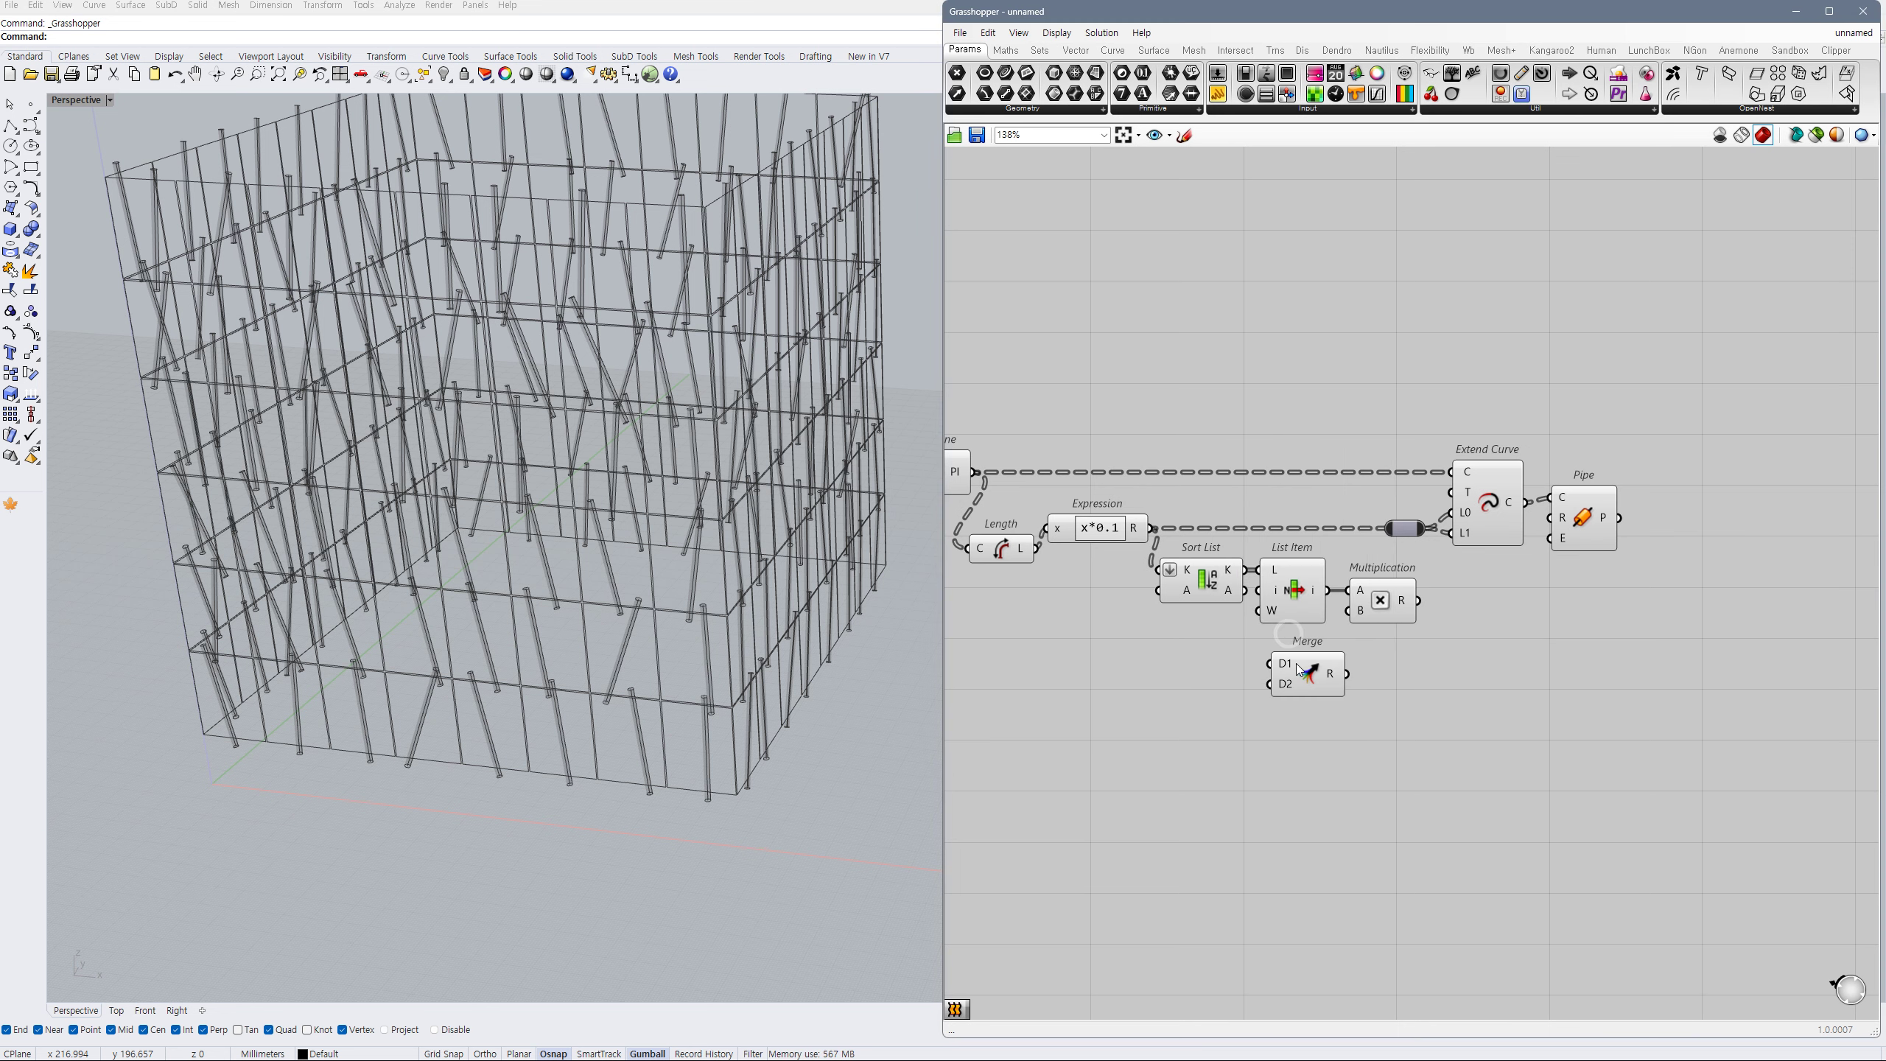
pyautogui.moveTo(1304, 667); pyautogui.dragTo(1291, 659)
# - Add a number slider ranging from 0 to 0.5 beside Merge and set it to 0.14
pyautogui.moveTo(1161, 663); pyautogui.dragTo(1269, 680, button='right')
pyautogui.doubleClick(1269, 680)
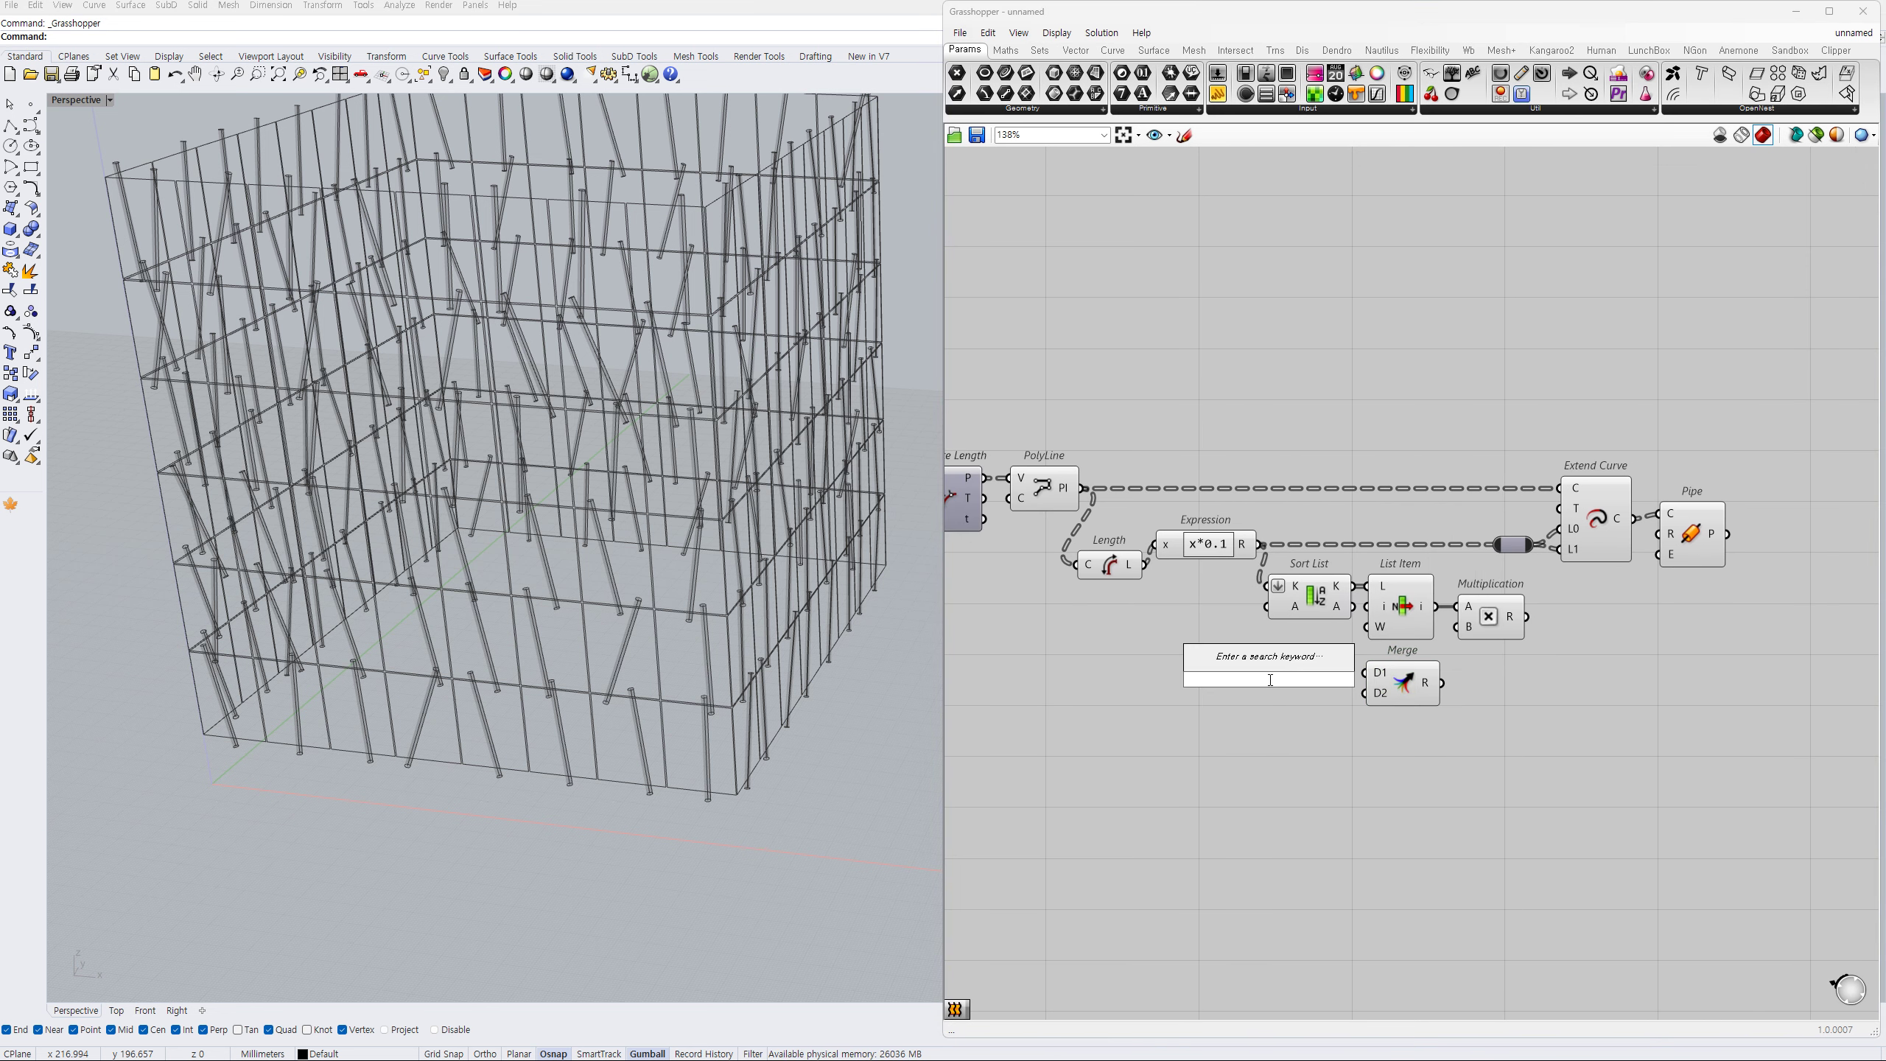
pyautogui.write('0<')
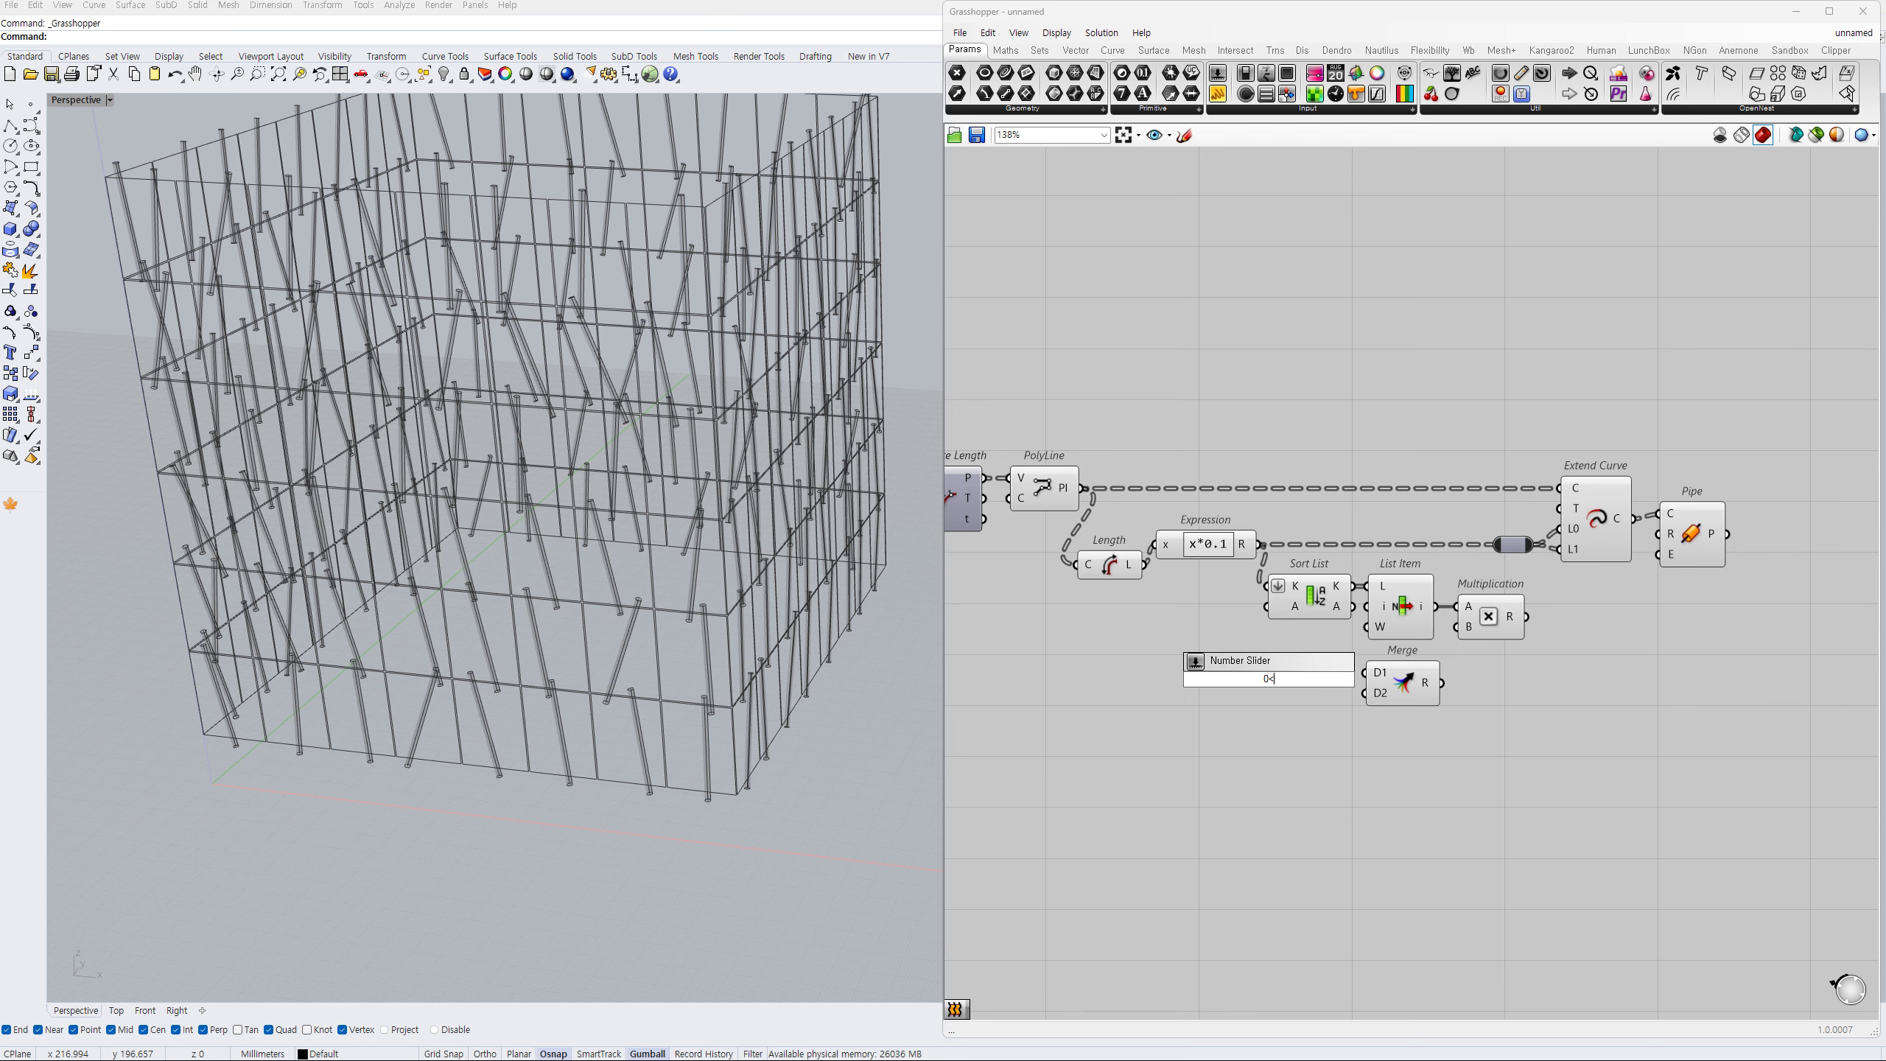
pyautogui.write('0.5')
pyautogui.press('Return')
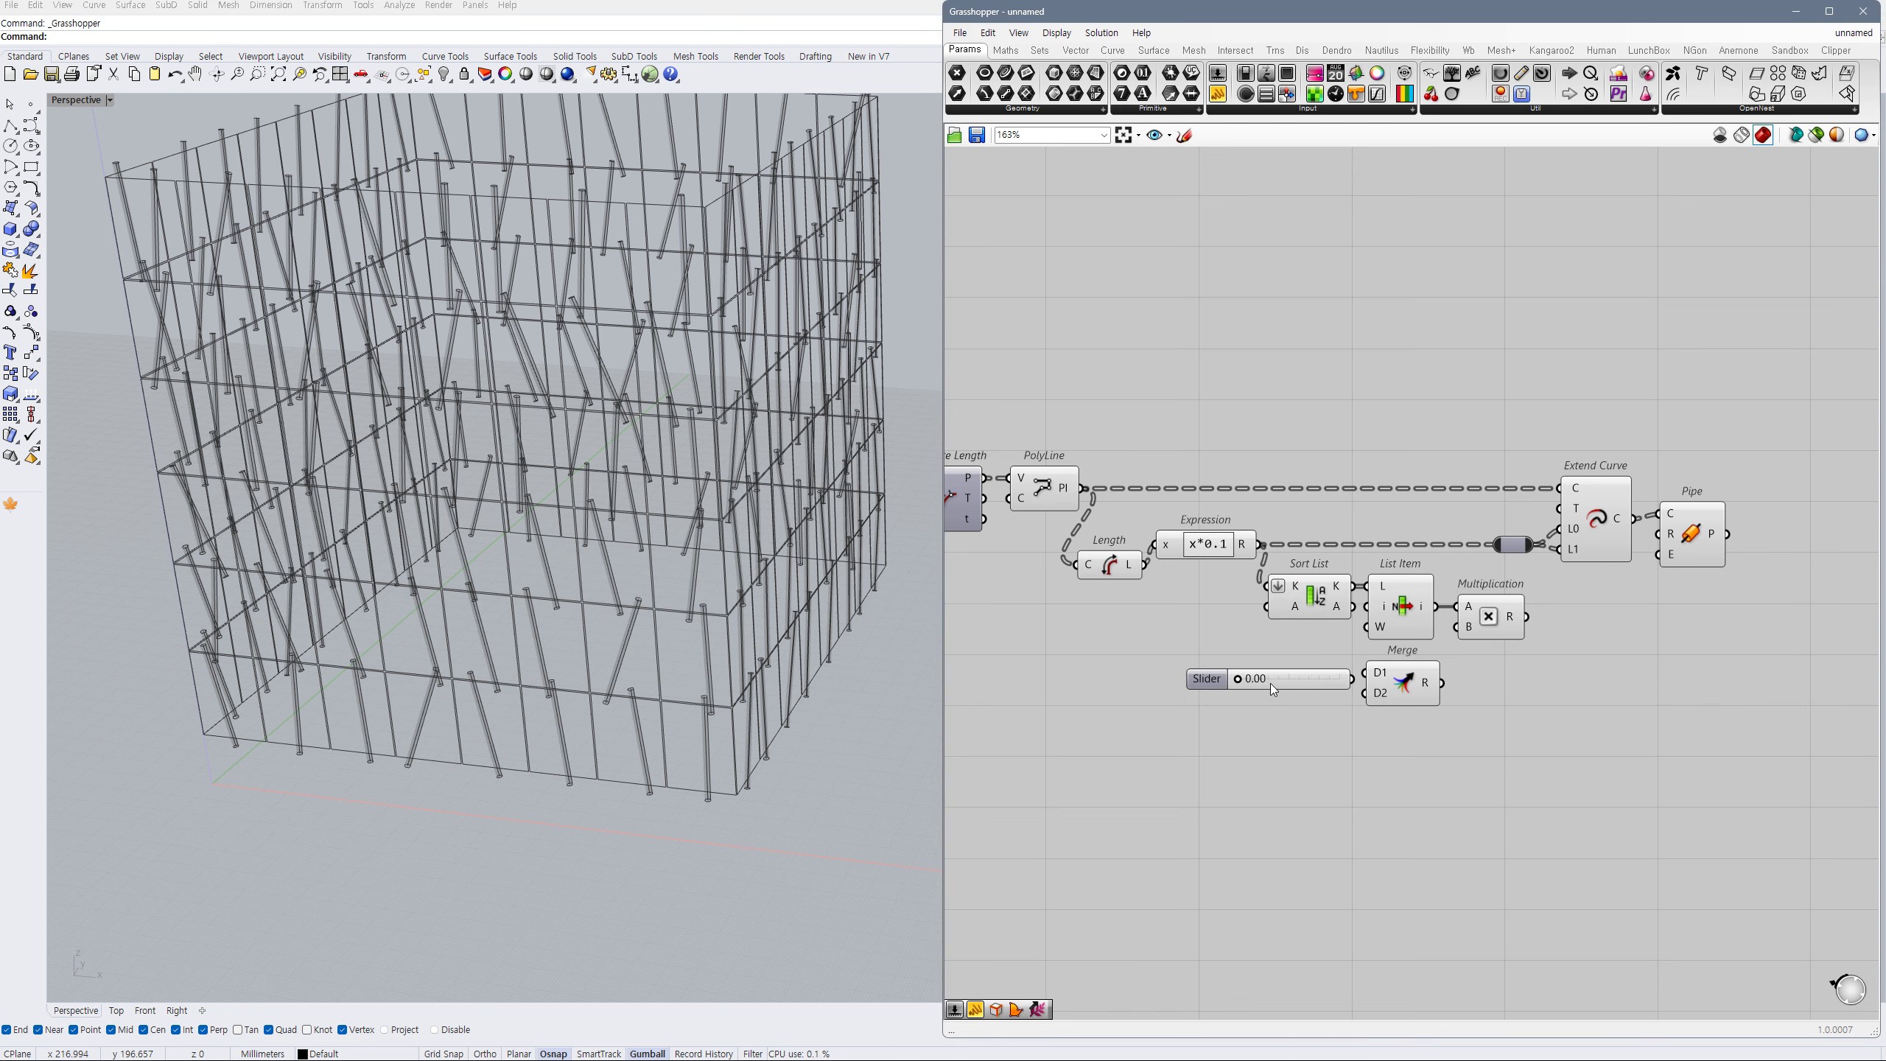
pyautogui.scroll(1, 1270, 684)
pyautogui.moveTo(1232, 679); pyautogui.dragTo(1262, 683)
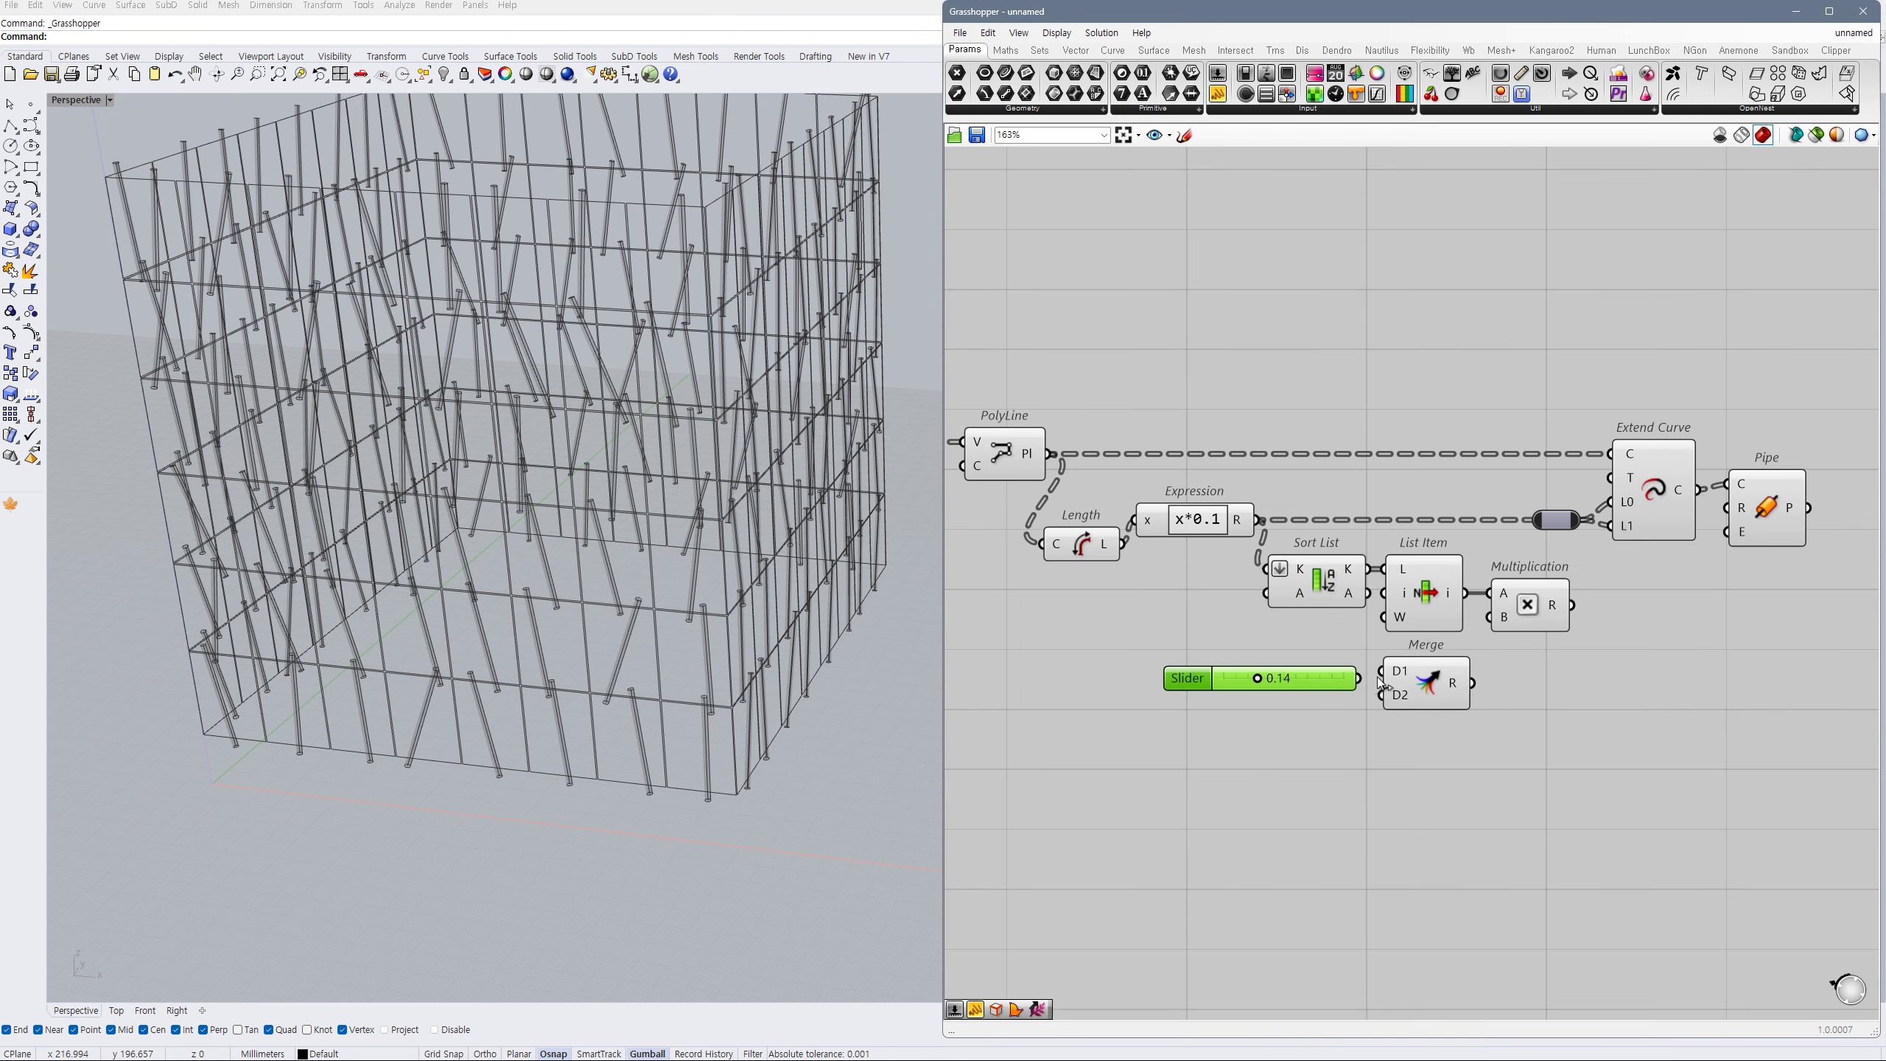
# - Connect the 0.14 slider and a second slider set to 0.43 to Merge's D1 and D2, and remove the D3 input
pyautogui.moveTo(1382, 673)
pyautogui.mouseDown()
pyautogui.moveTo(1335, 671)
pyautogui.moveTo(1325, 694)
pyautogui.moveTo(1358, 696)
pyautogui.mouseUp()
pyautogui.moveTo(1412, 695); pyautogui.dragTo(1406, 711)
pyautogui.scroll(5, 1409, 716)
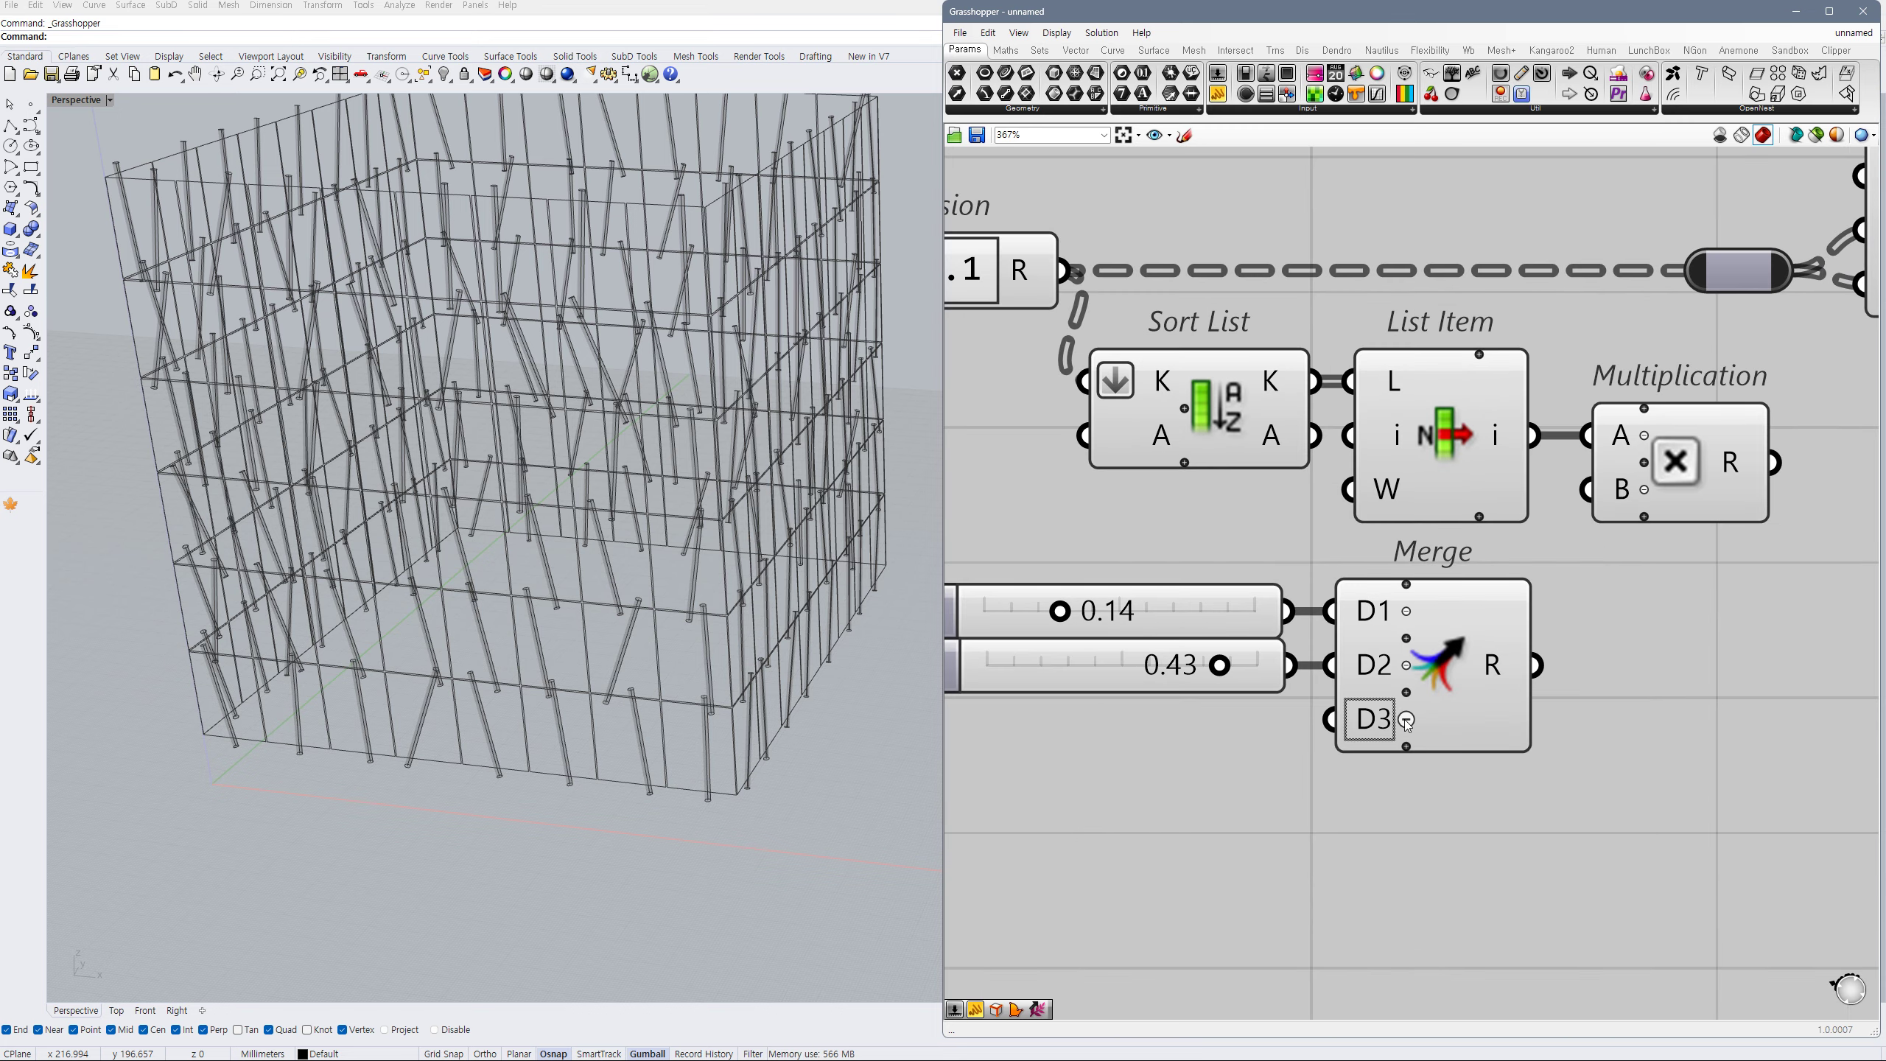
pyautogui.click(1406, 719)
# - Group the two Merge sliders and connect Merge's output to Multiplication's B input
pyautogui.scroll(-2, 1445, 690)
pyautogui.moveTo(1347, 734); pyautogui.dragTo(1136, 622)
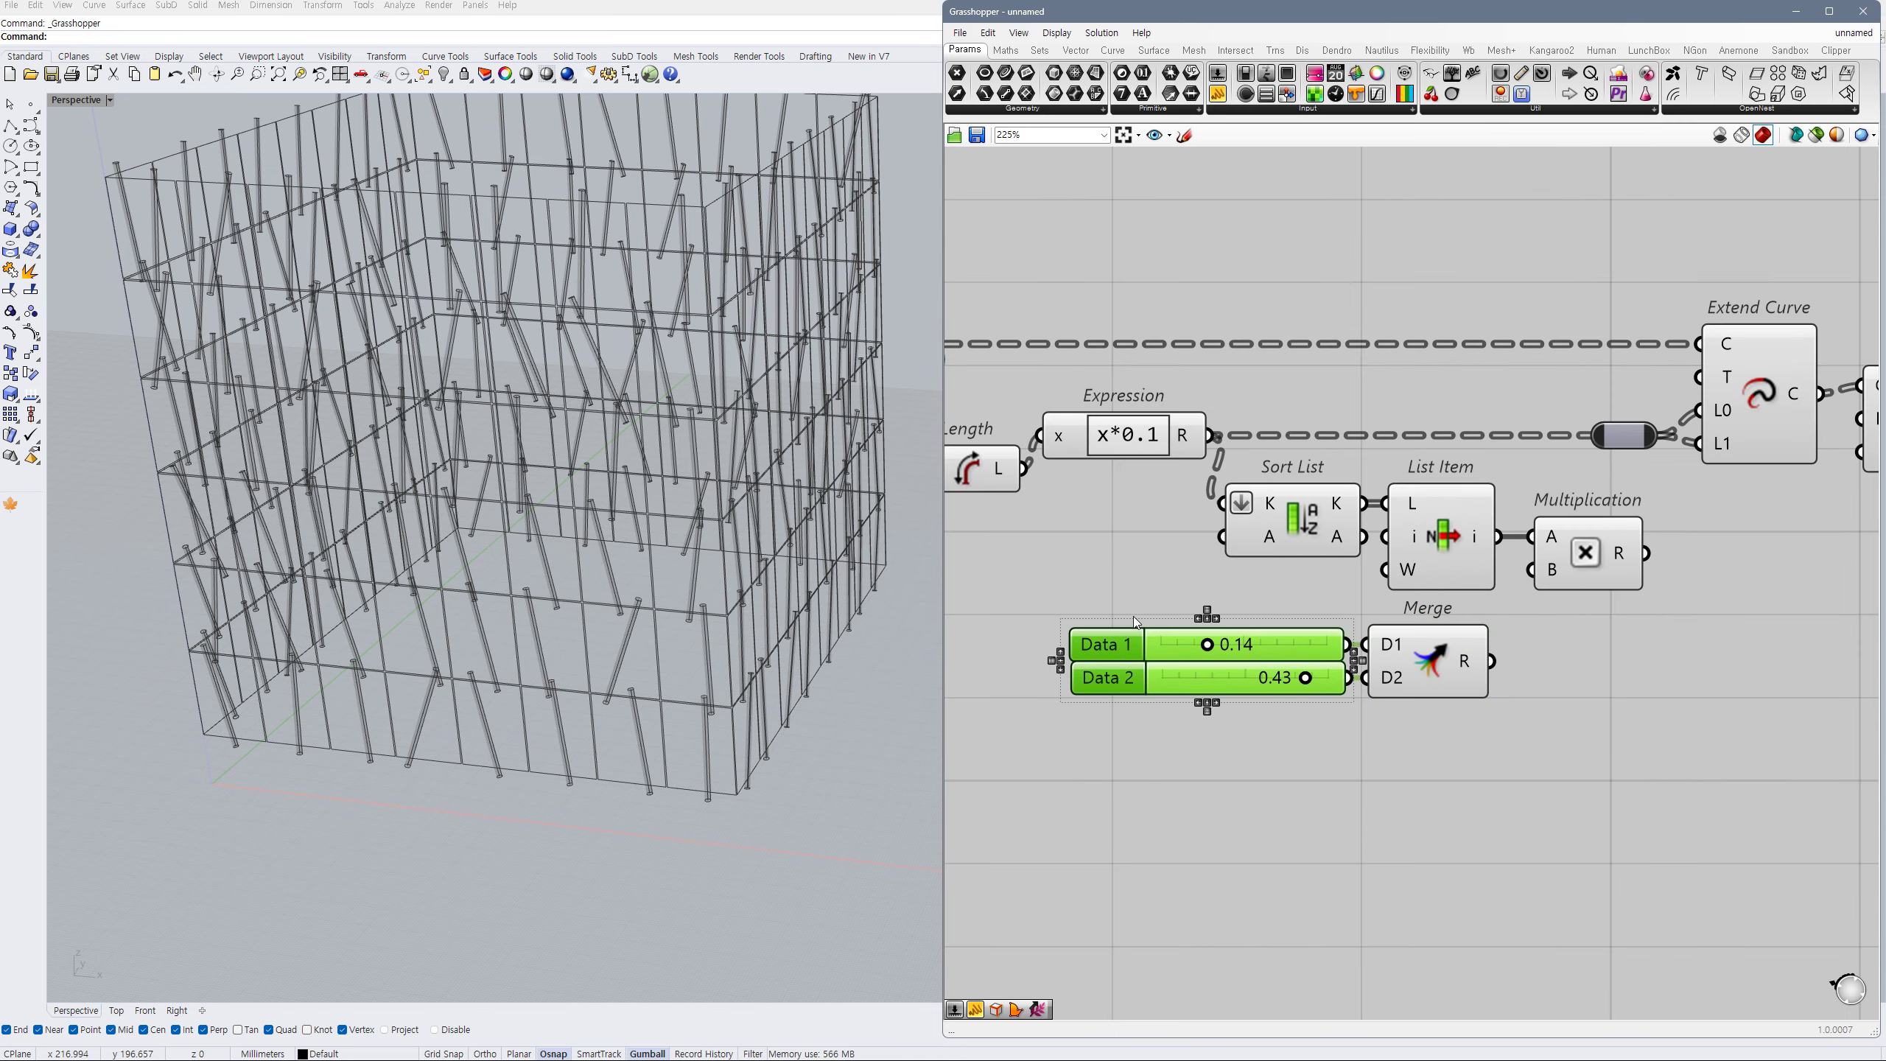
pyautogui.hotkey('ctrl', 'g')
pyautogui.scroll(-2, 1262, 720)
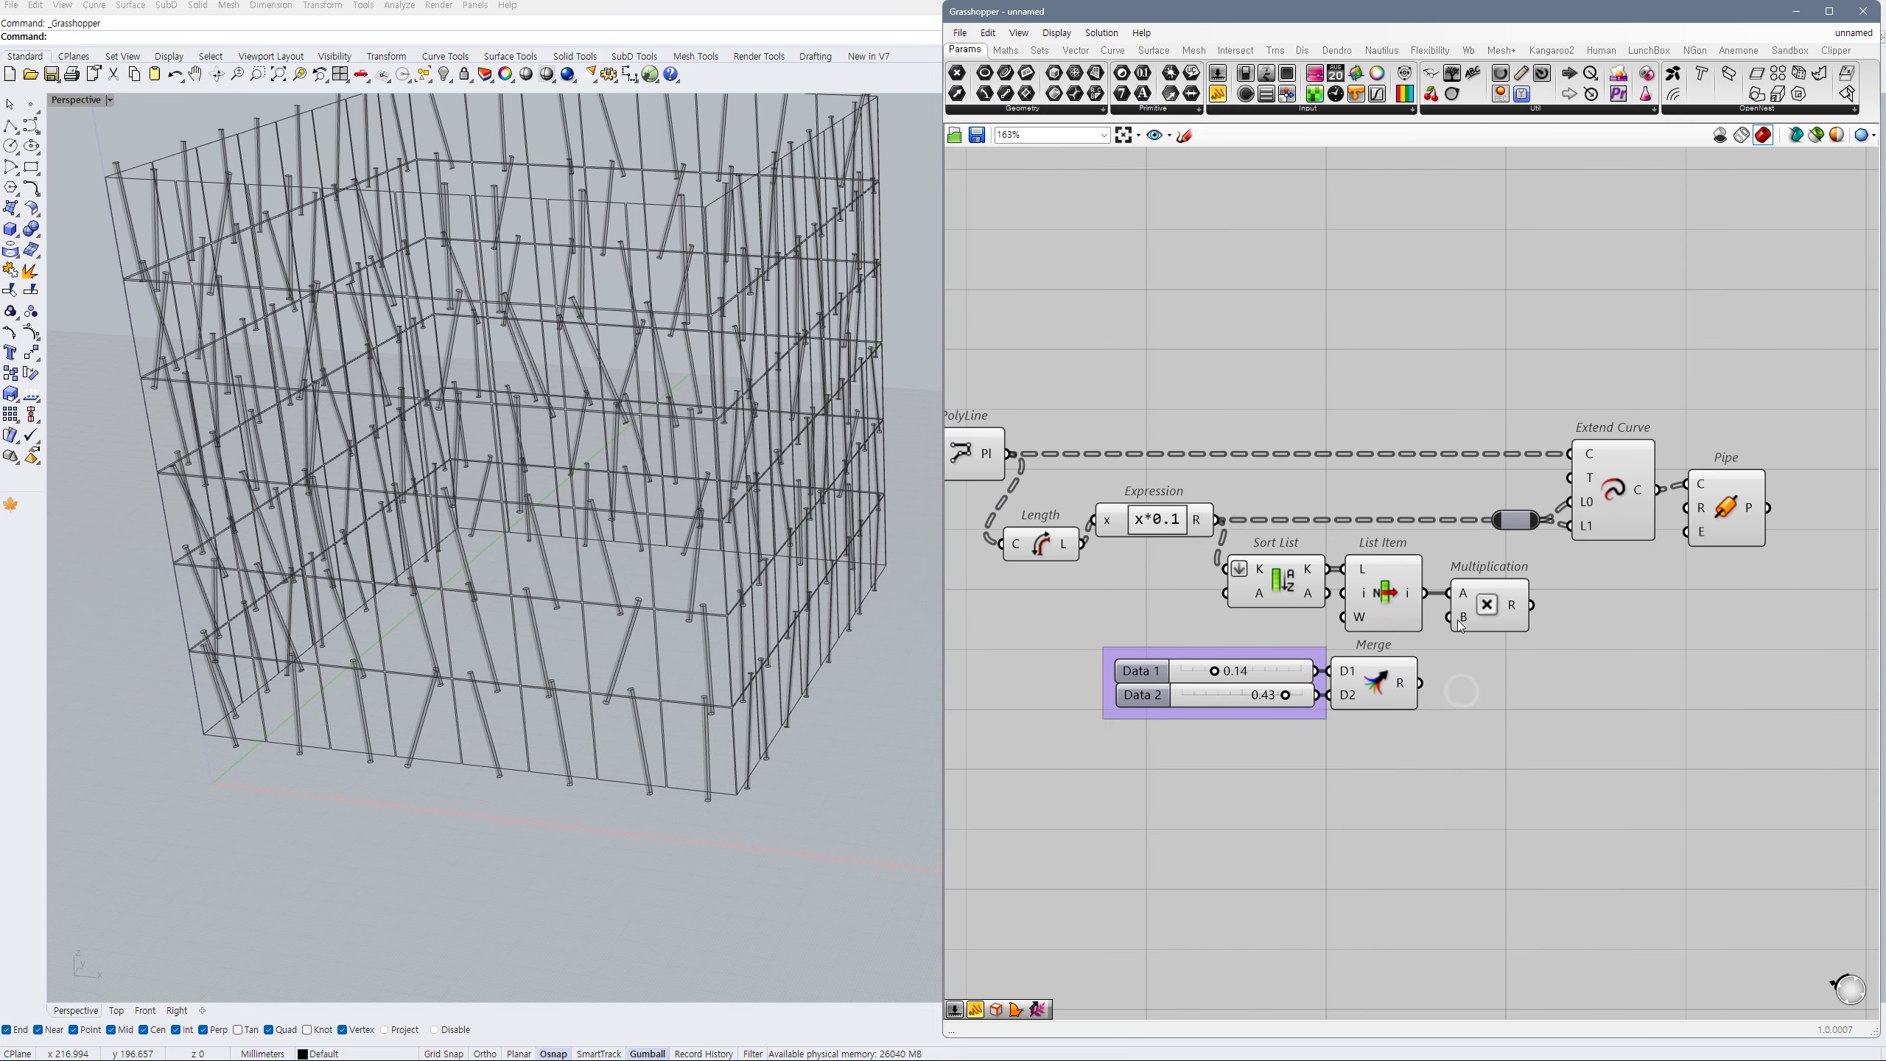
pyautogui.moveTo(1459, 621); pyautogui.dragTo(1420, 683)
pyautogui.moveTo(1517, 614)
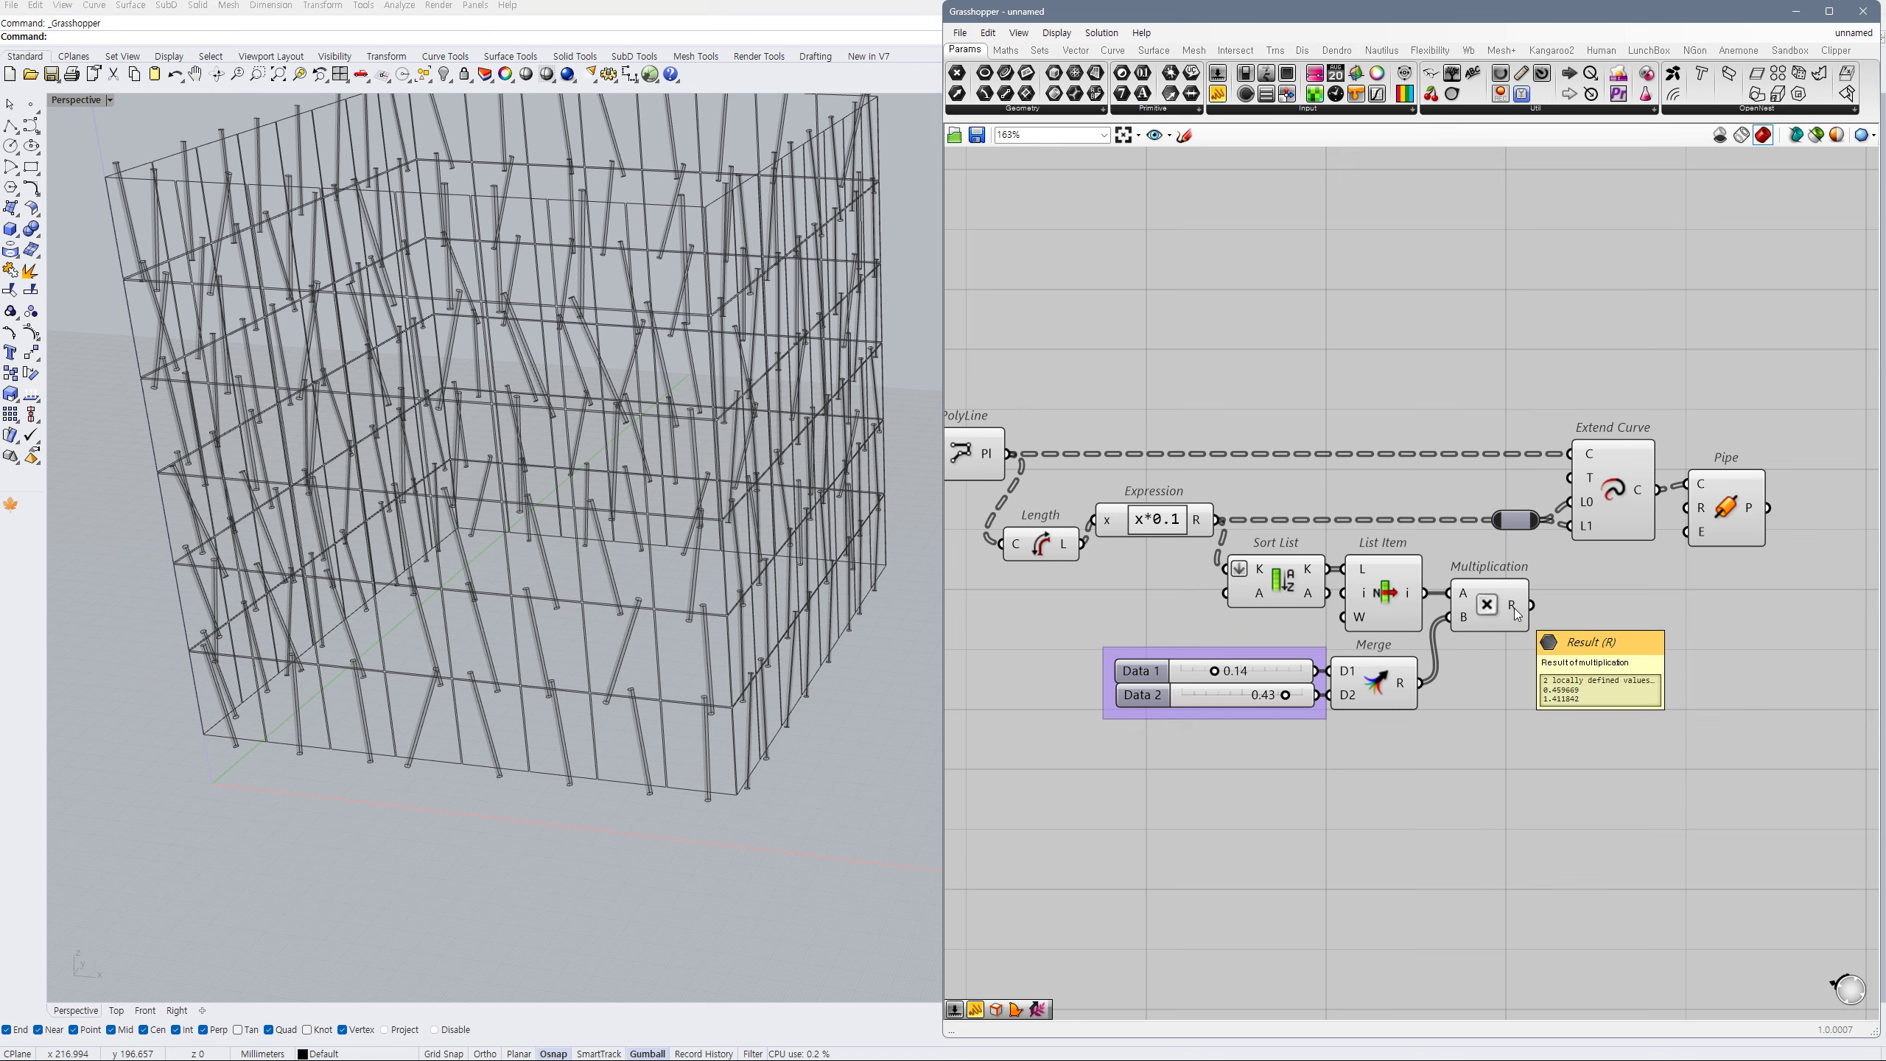
# - Add a List Item fed by Multiplication's result and give it an extra +1 output
pyautogui.doubleClick(1585, 640)
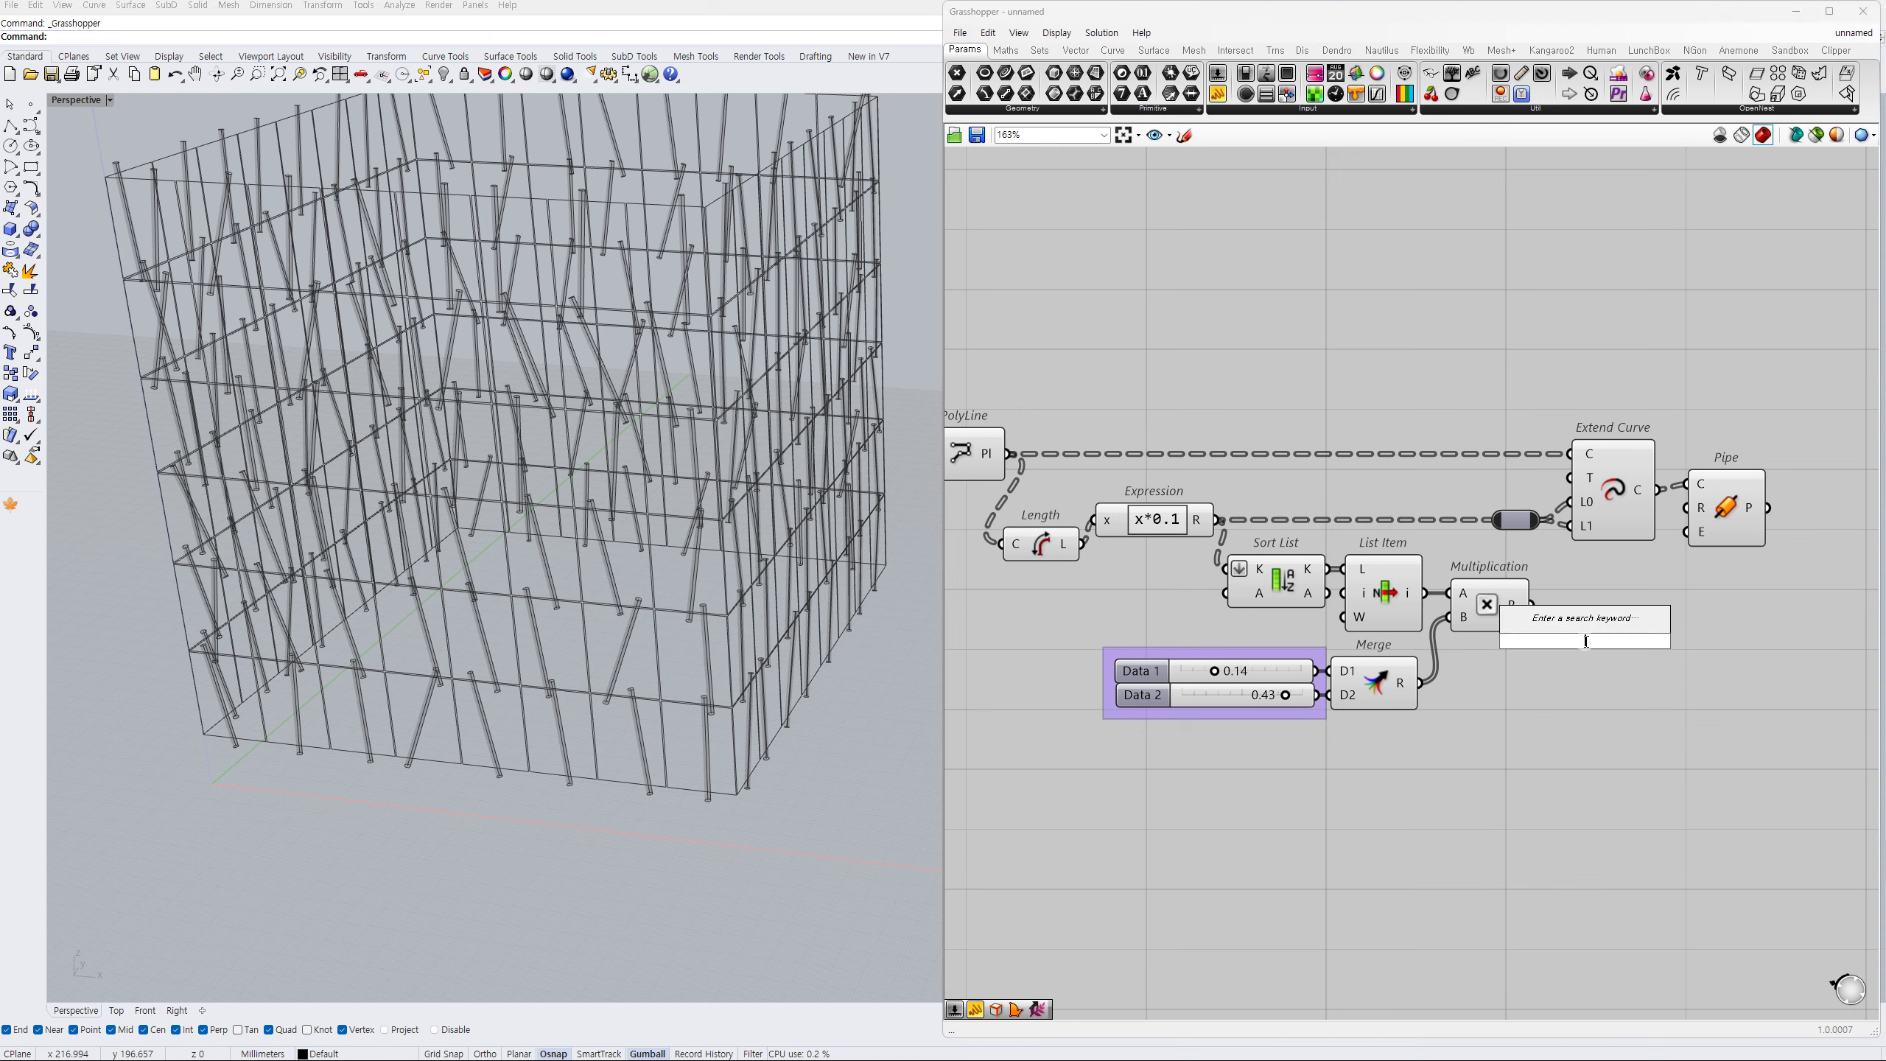
pyautogui.write('ls')
pyautogui.press('Return')
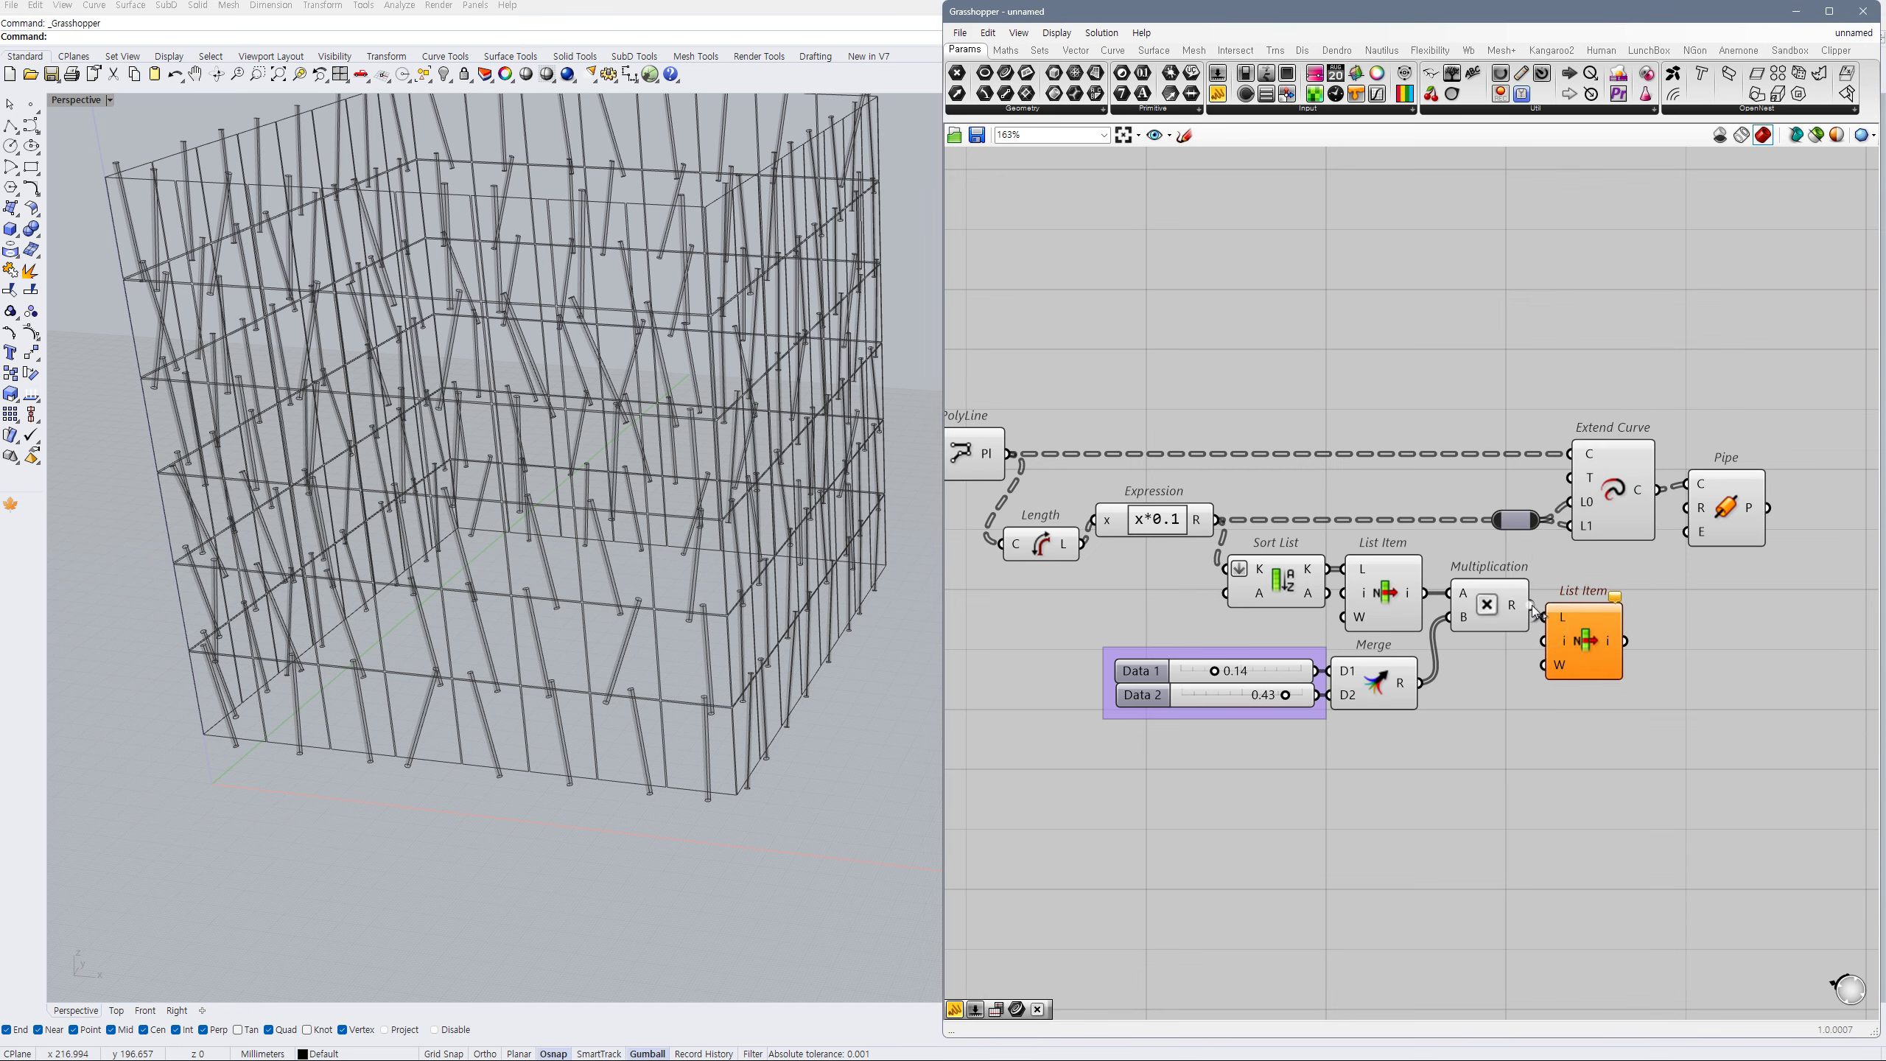
pyautogui.click(1585, 627)
pyautogui.scroll(4, 1605, 653)
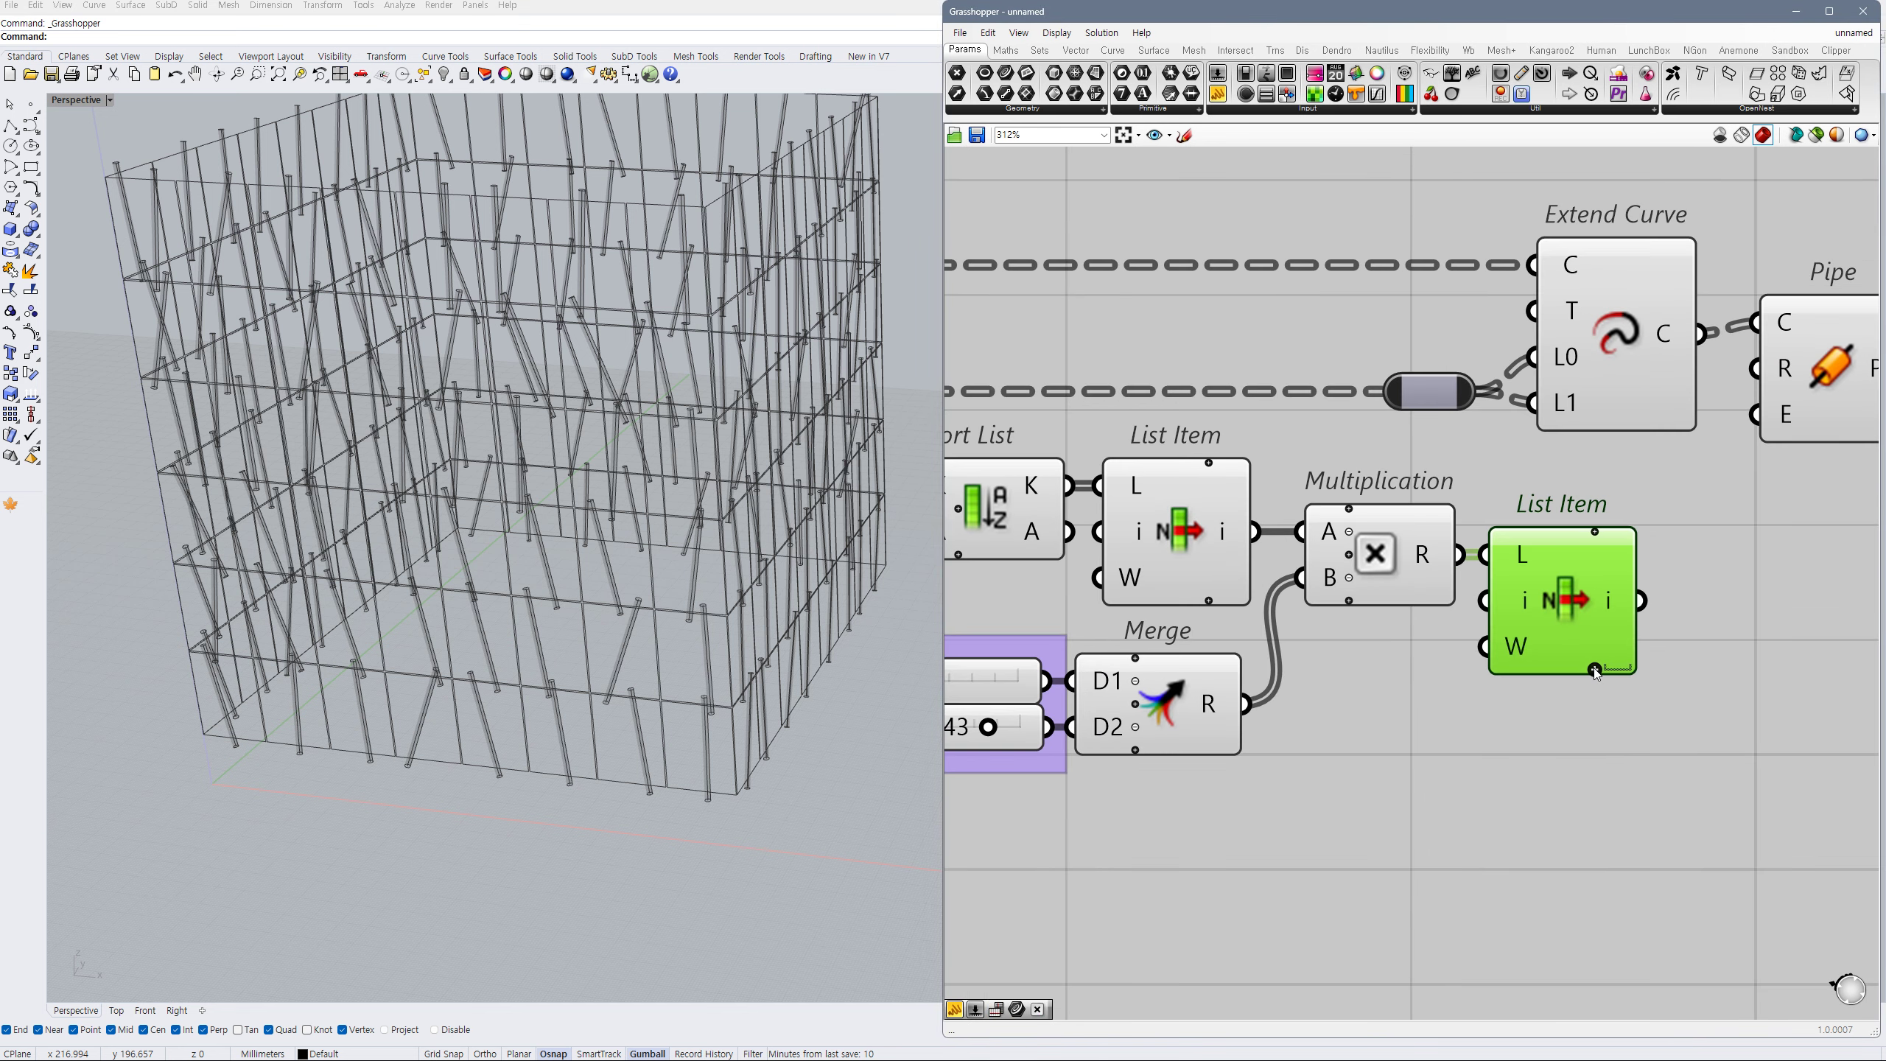
pyautogui.click(1601, 668)
# - Move the Pipe component farther from Extend Curve to make room for more components
pyautogui.scroll(-3, 1519, 693)
pyautogui.moveTo(1519, 696); pyautogui.dragTo(1343, 691, button='right')
pyautogui.click(1464, 687)
pyautogui.moveTo(1534, 490); pyautogui.dragTo(1694, 498)
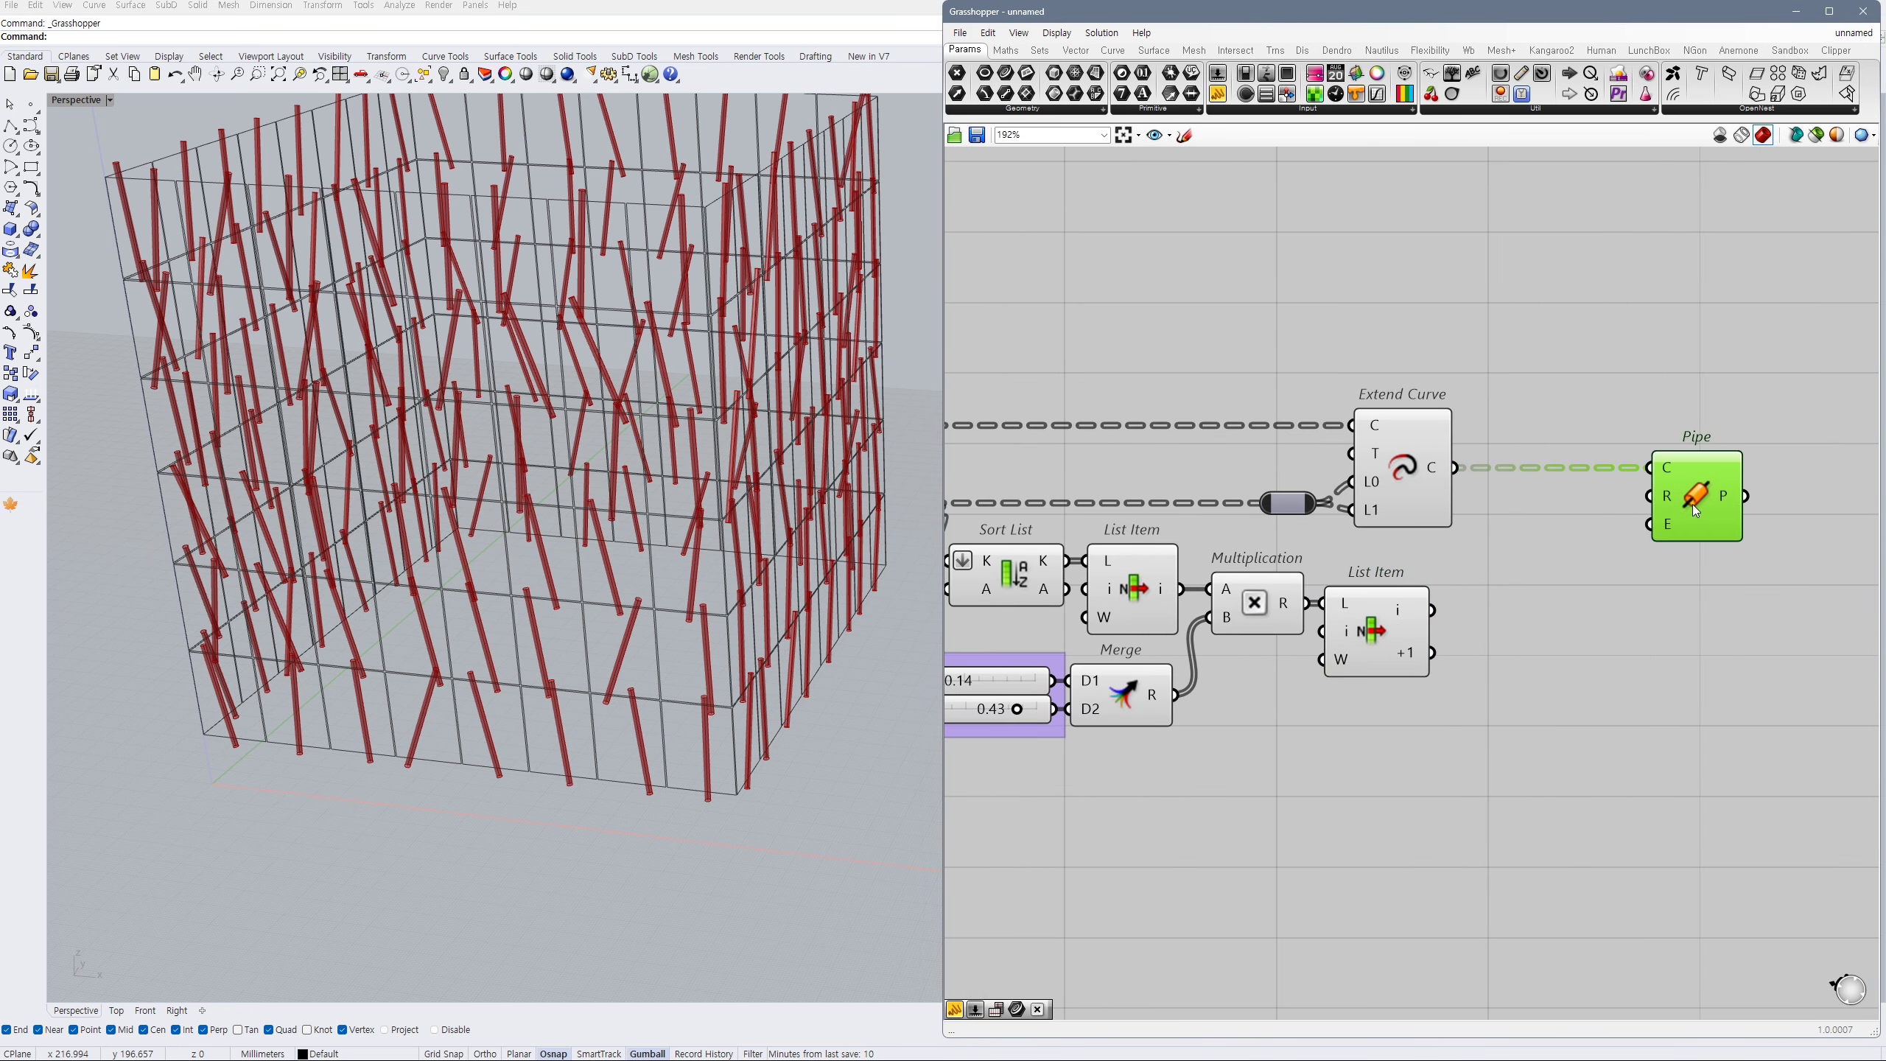
# - Add a Construct Domain component and connect List Item's i and +1 outputs to its A and B inputs
pyautogui.doubleClick(1512, 622)
pyautogui.write('dom')
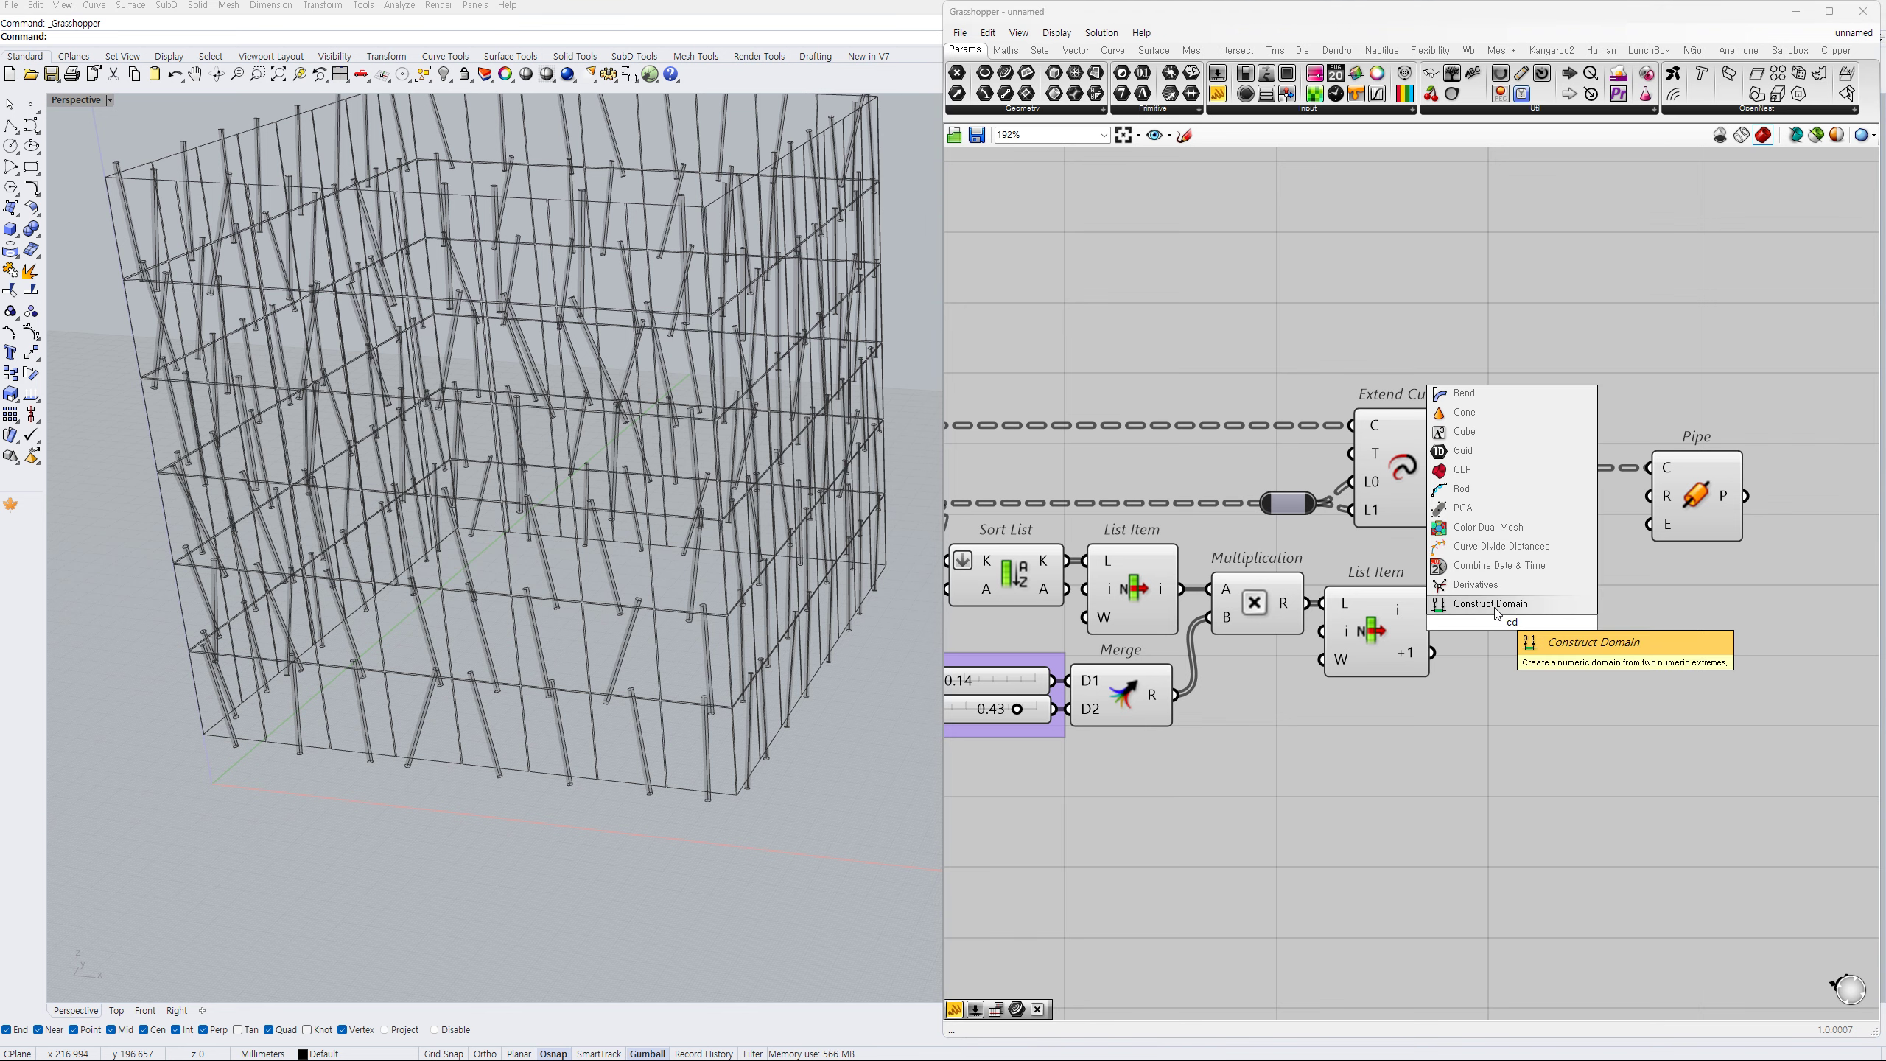
pyautogui.click(1512, 605)
pyautogui.moveTo(1455, 650); pyautogui.dragTo(1434, 653)
pyautogui.moveTo(1522, 626); pyautogui.dragTo(1503, 628)
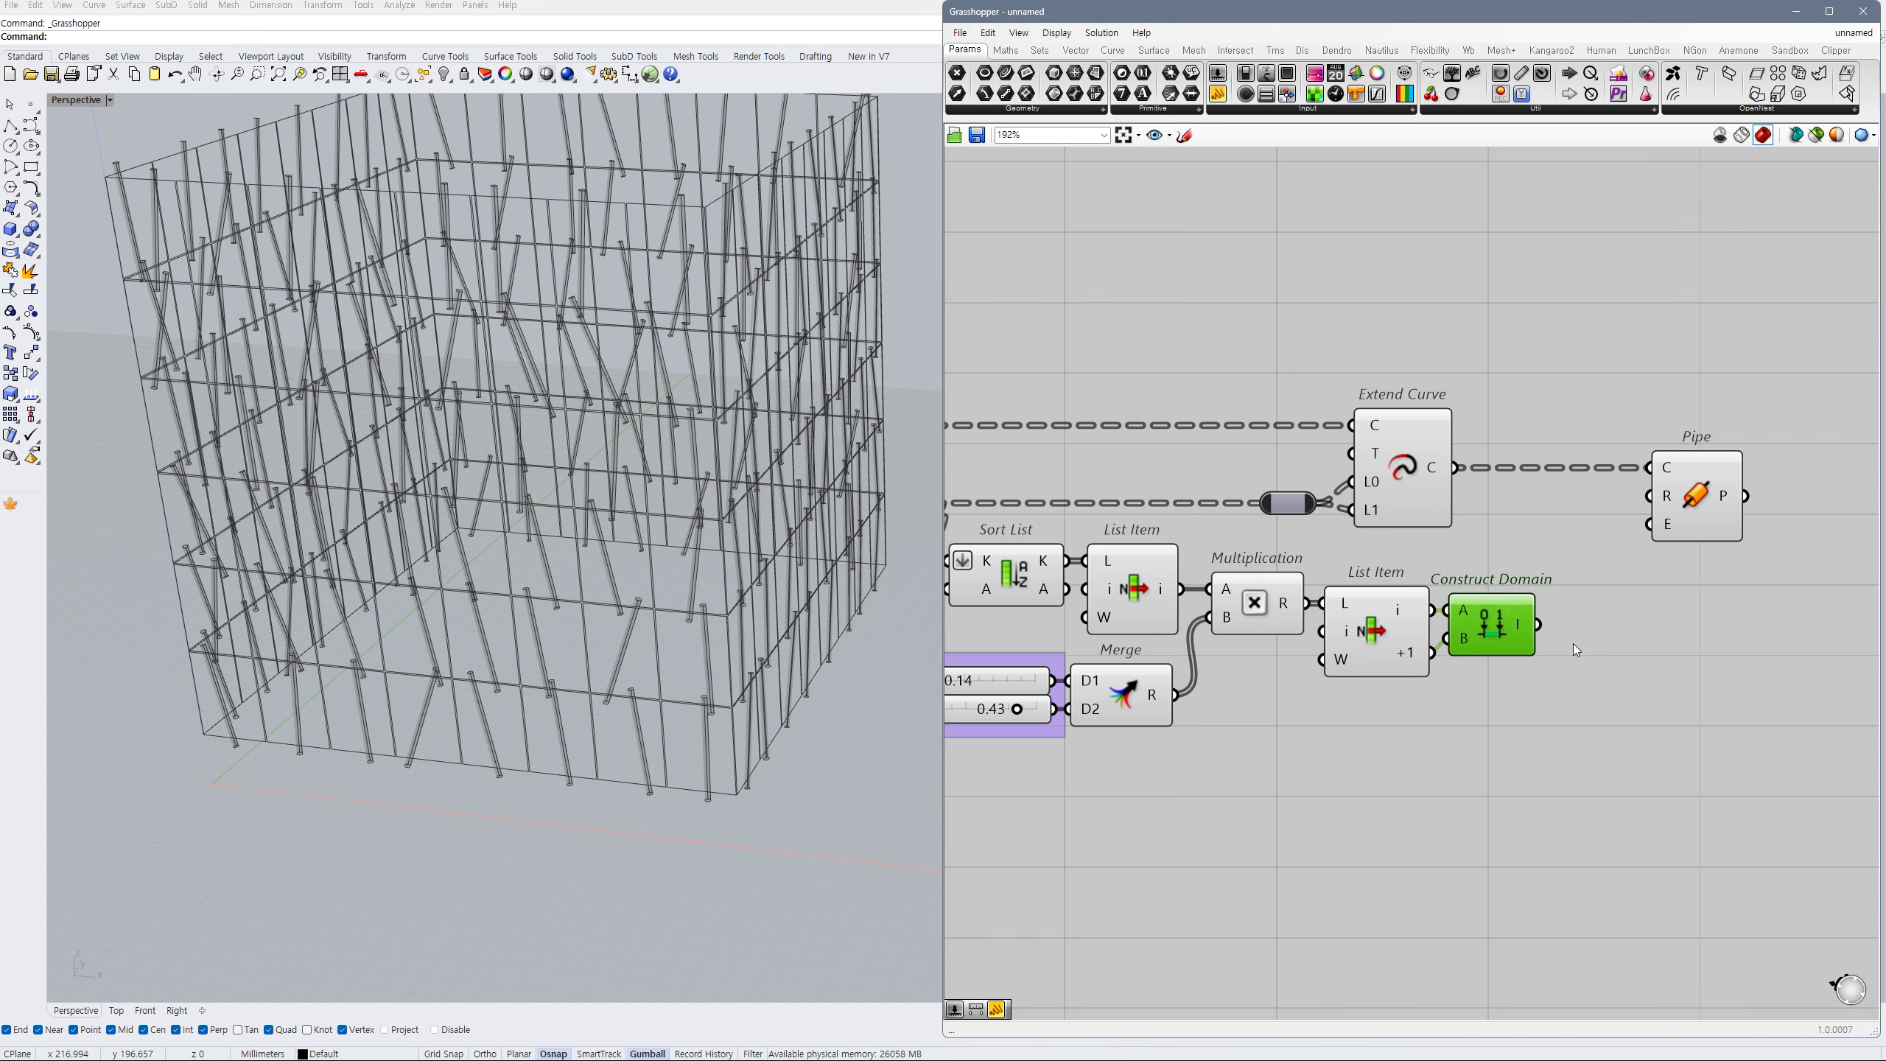
# - Add a Random component and connect Construct Domain's output to its R input
pyautogui.doubleClick(1587, 645)
pyautogui.write('rand')
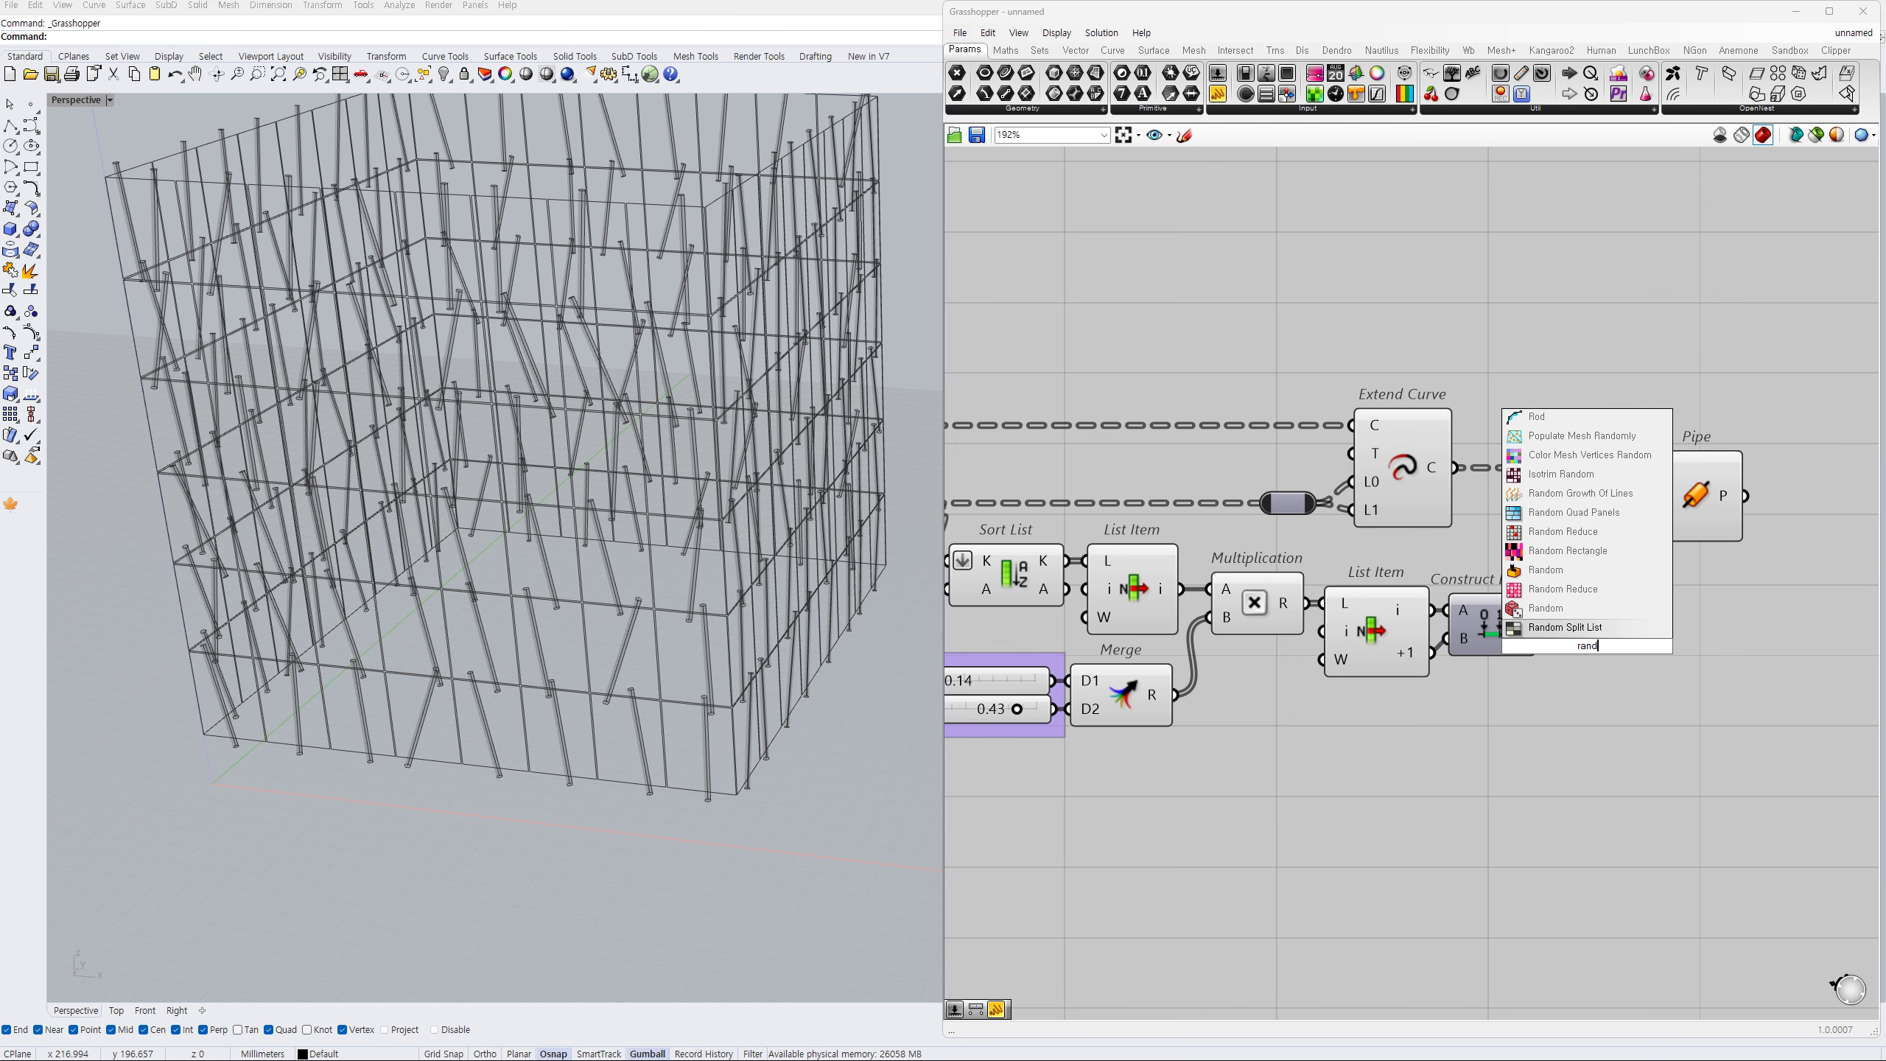
pyautogui.click(1567, 579)
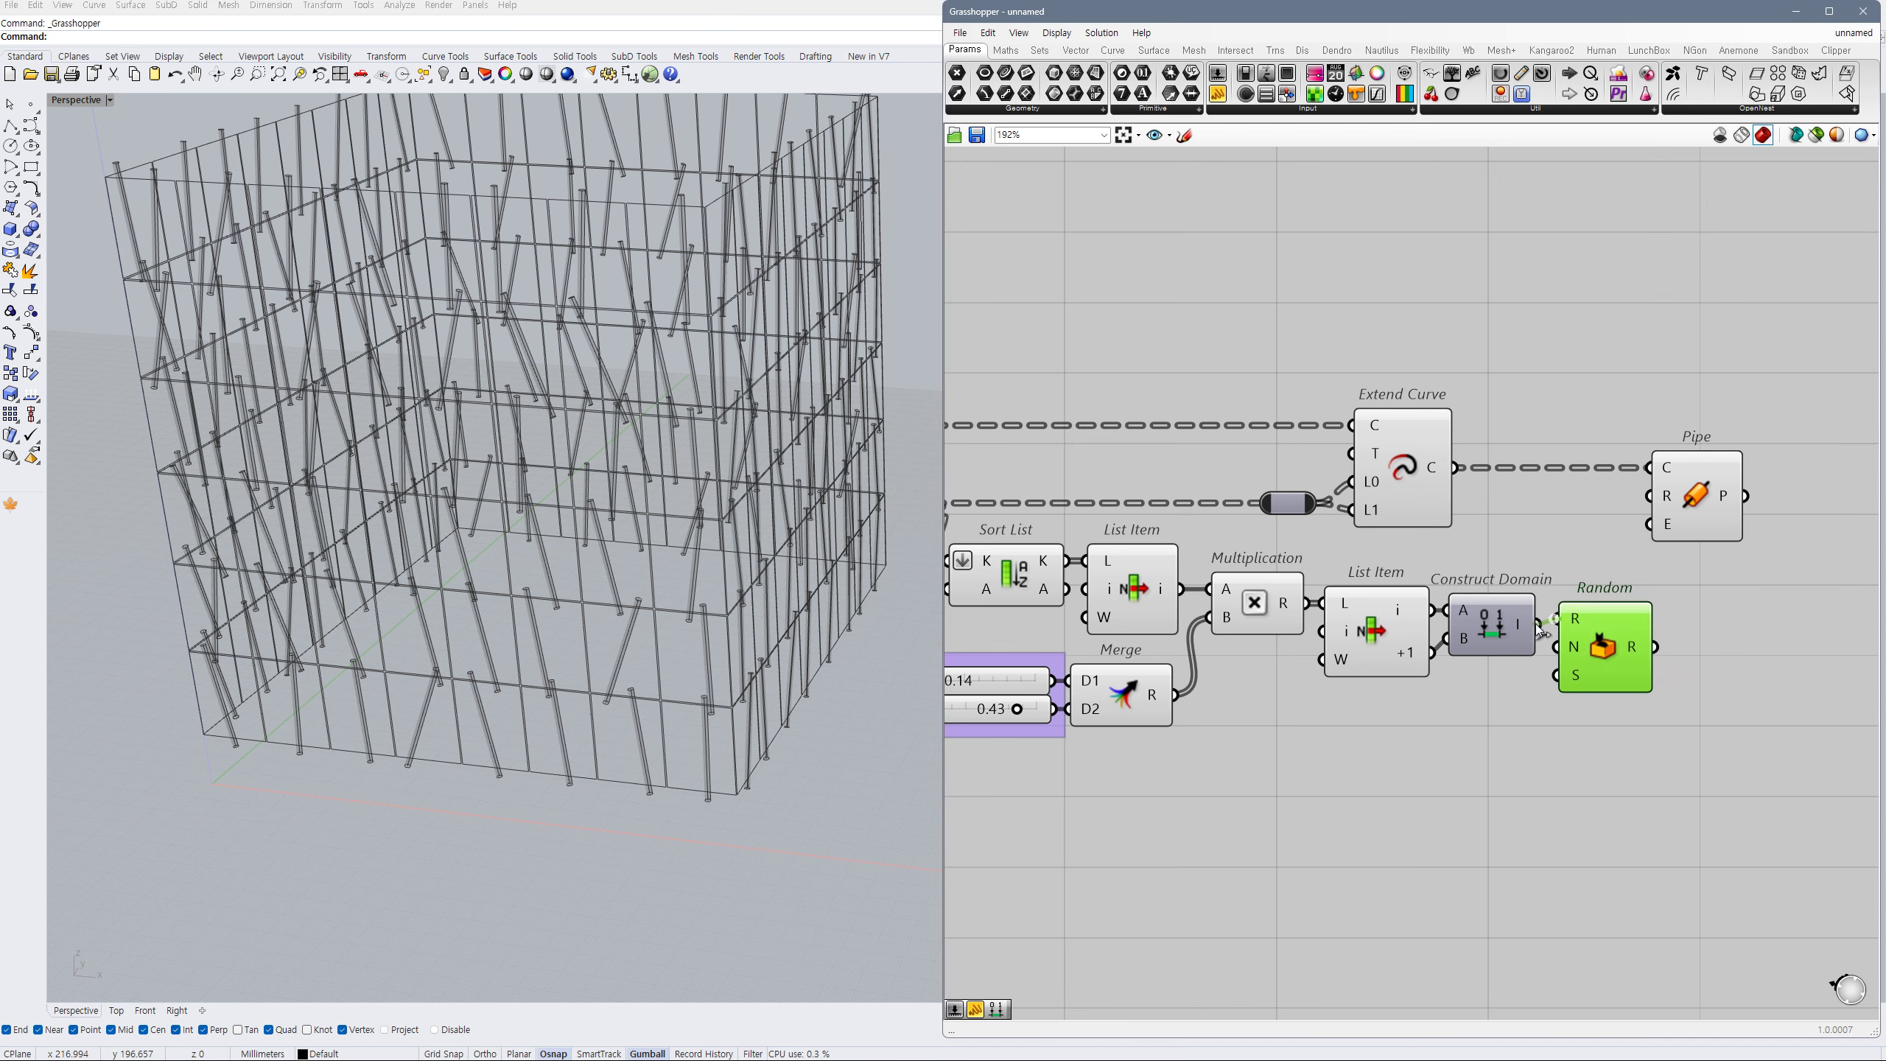
pyautogui.scroll(-1, 1591, 682)
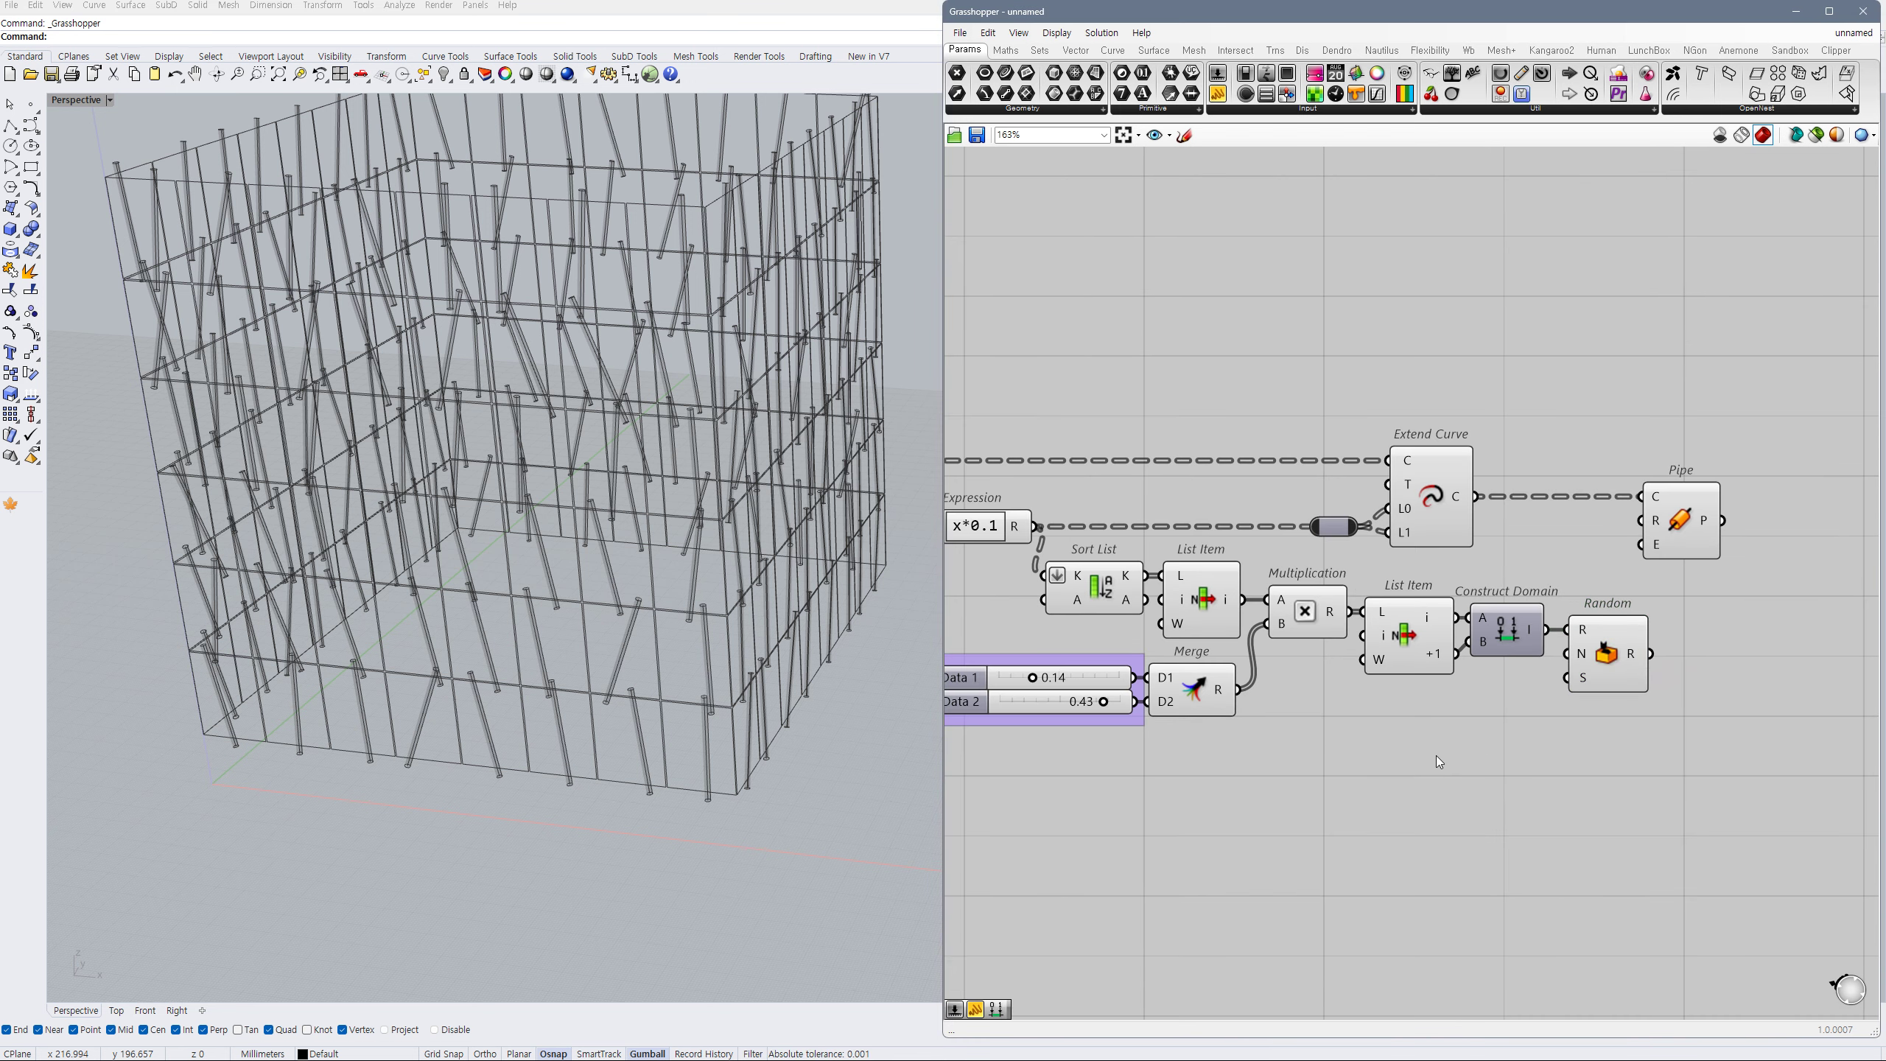
# - Add a List Length component below the Multiplication component
pyautogui.scroll(-2, 1429, 742)
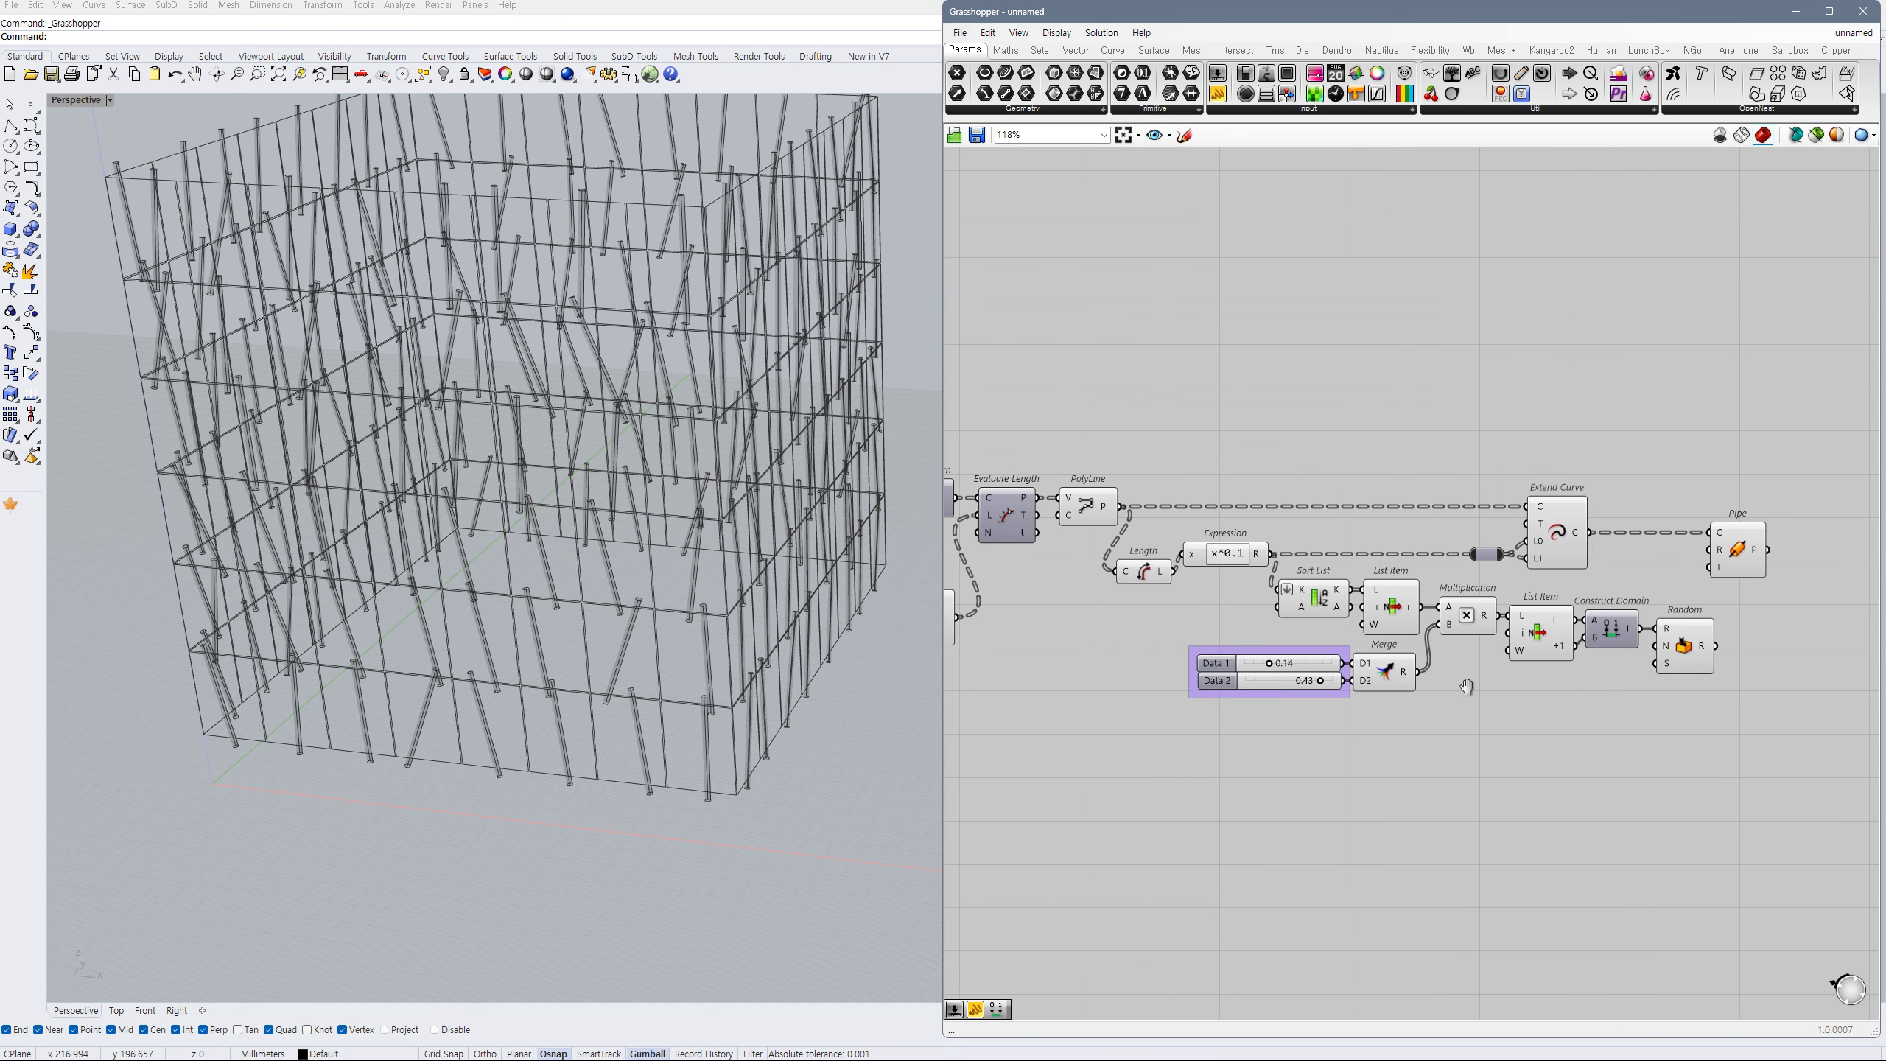
pyautogui.scroll(1, 1467, 688)
pyautogui.doubleClick(1339, 724)
pyautogui.write('ll')
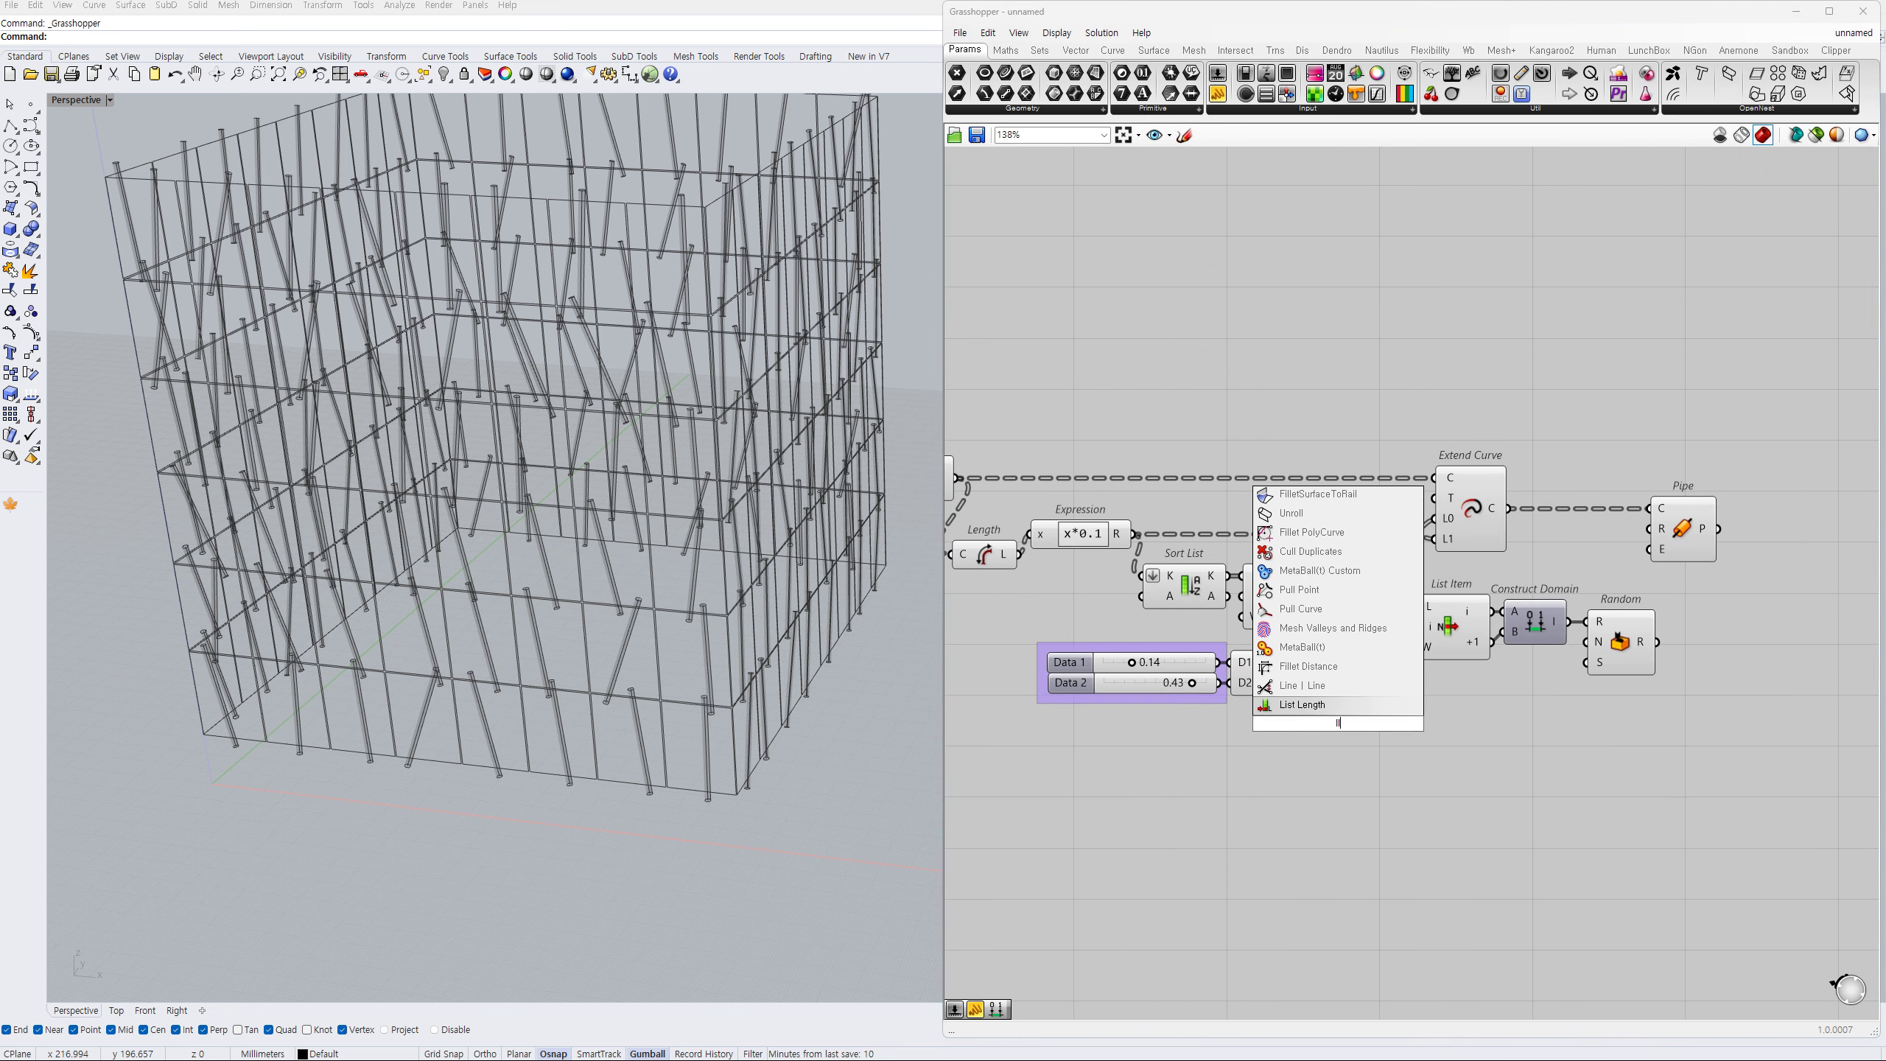
pyautogui.click(1338, 709)
pyautogui.moveTo(1269, 733); pyautogui.dragTo(1348, 713, button='right')
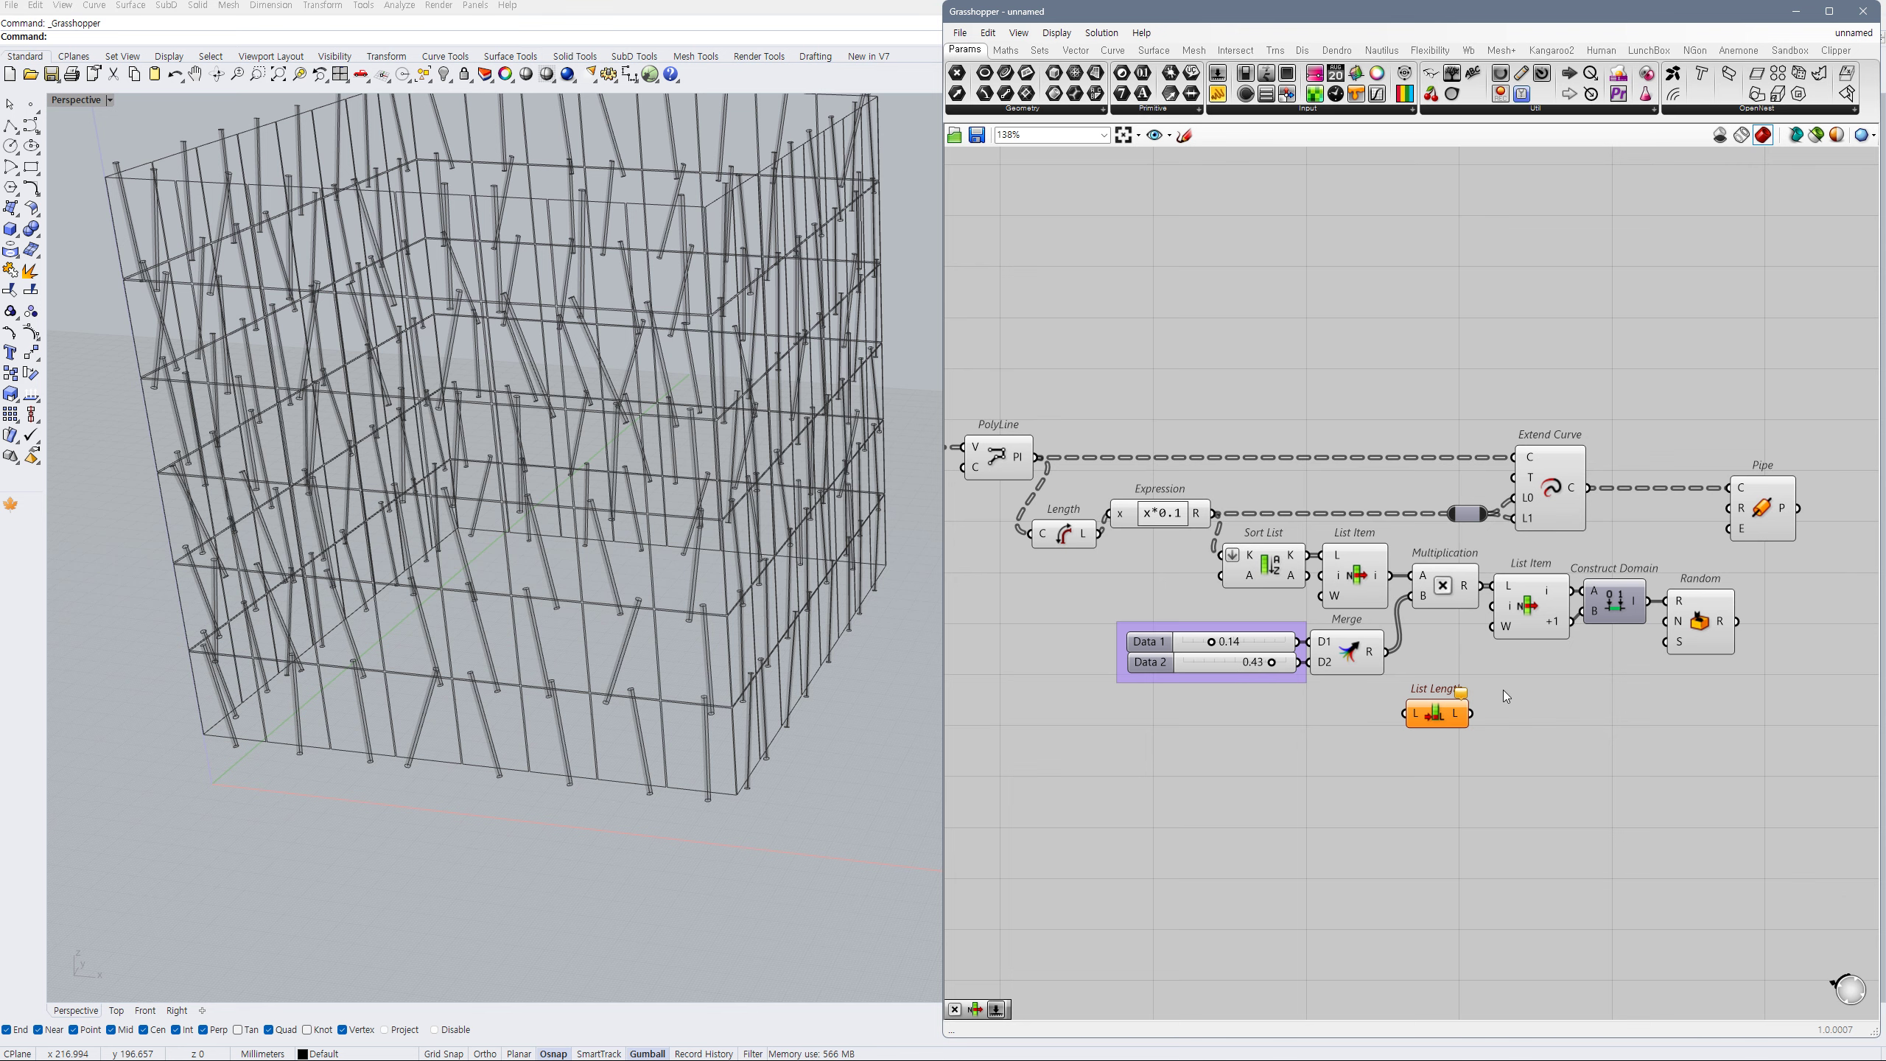
pyautogui.moveTo(1555, 692); pyautogui.dragTo(1506, 682, button='right')
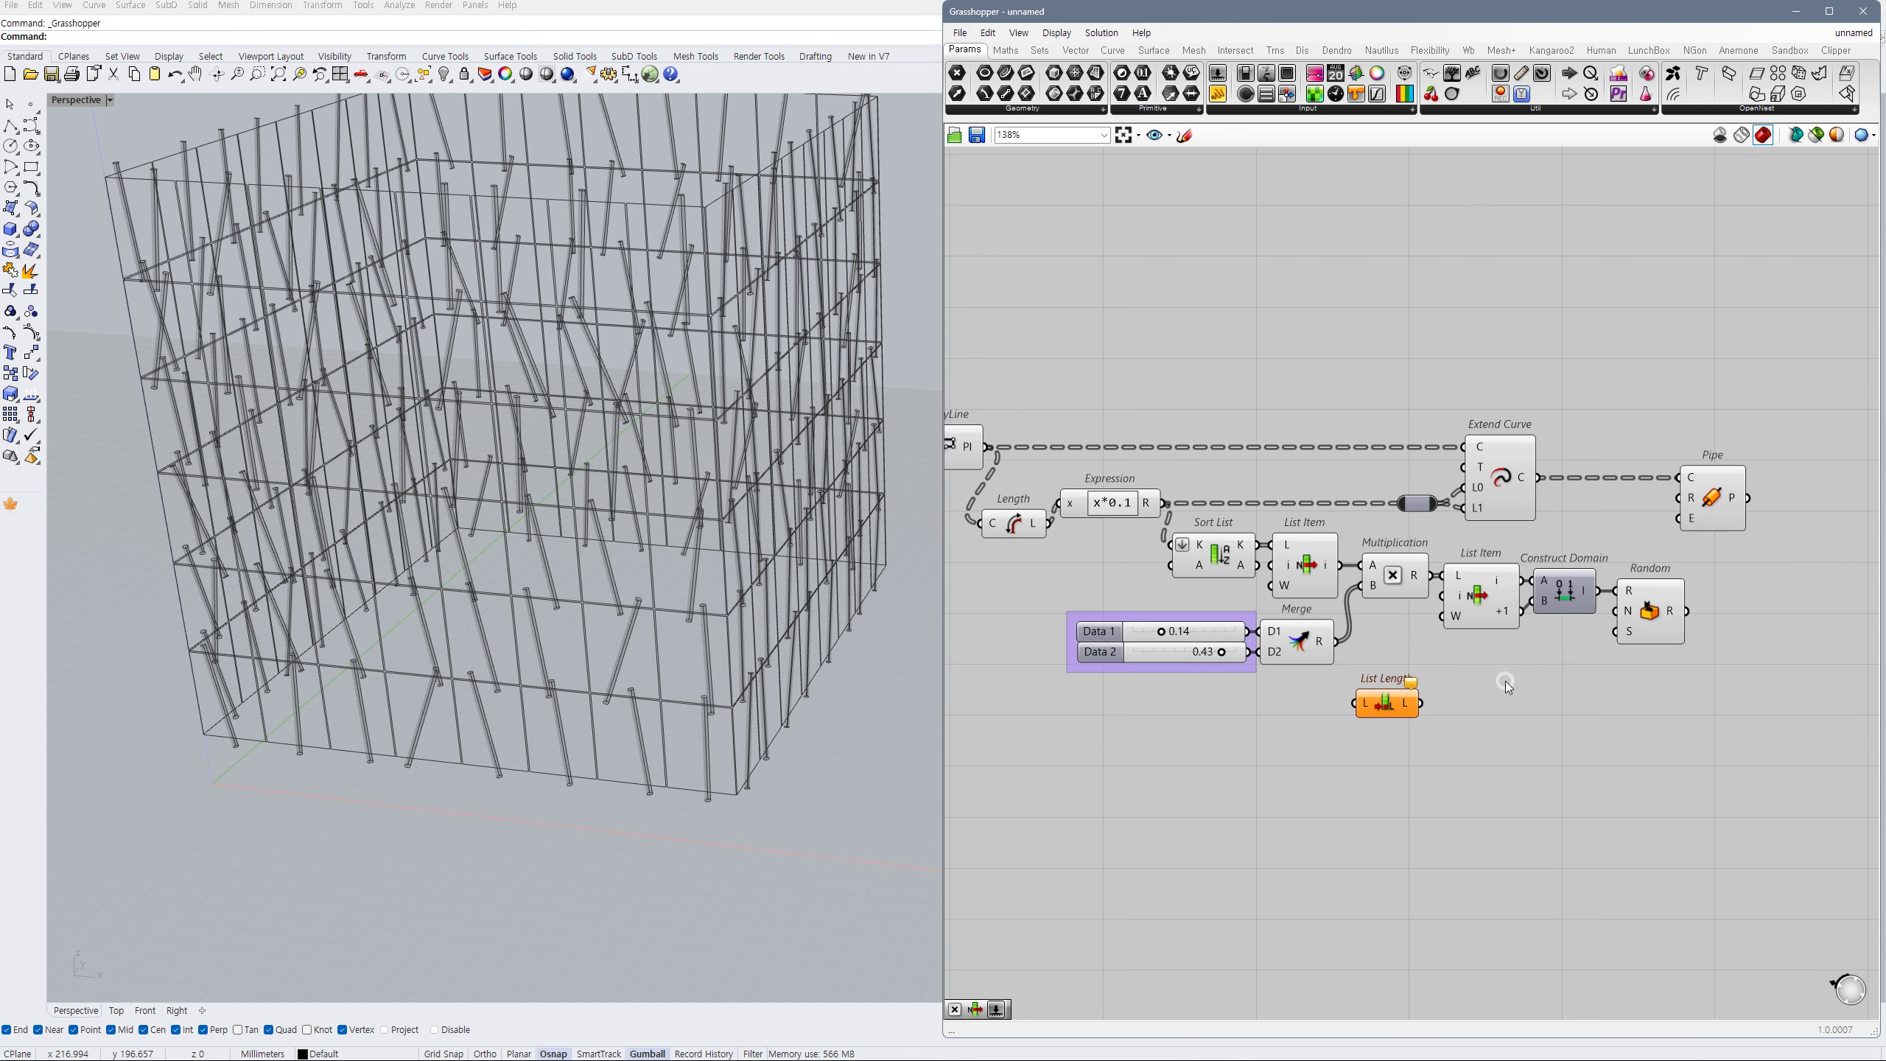
# - Connect the Length component's output to List Length's input and flatten that input
pyautogui.moveTo(1397, 713); pyautogui.dragTo(1439, 704)
pyautogui.moveTo(1049, 523); pyautogui.dragTo(1452, 704)
pyautogui.rightClick(1403, 695)
pyautogui.click(1448, 808)
pyautogui.scroll(-1, 1417, 701)
pyautogui.click(1294, 745)
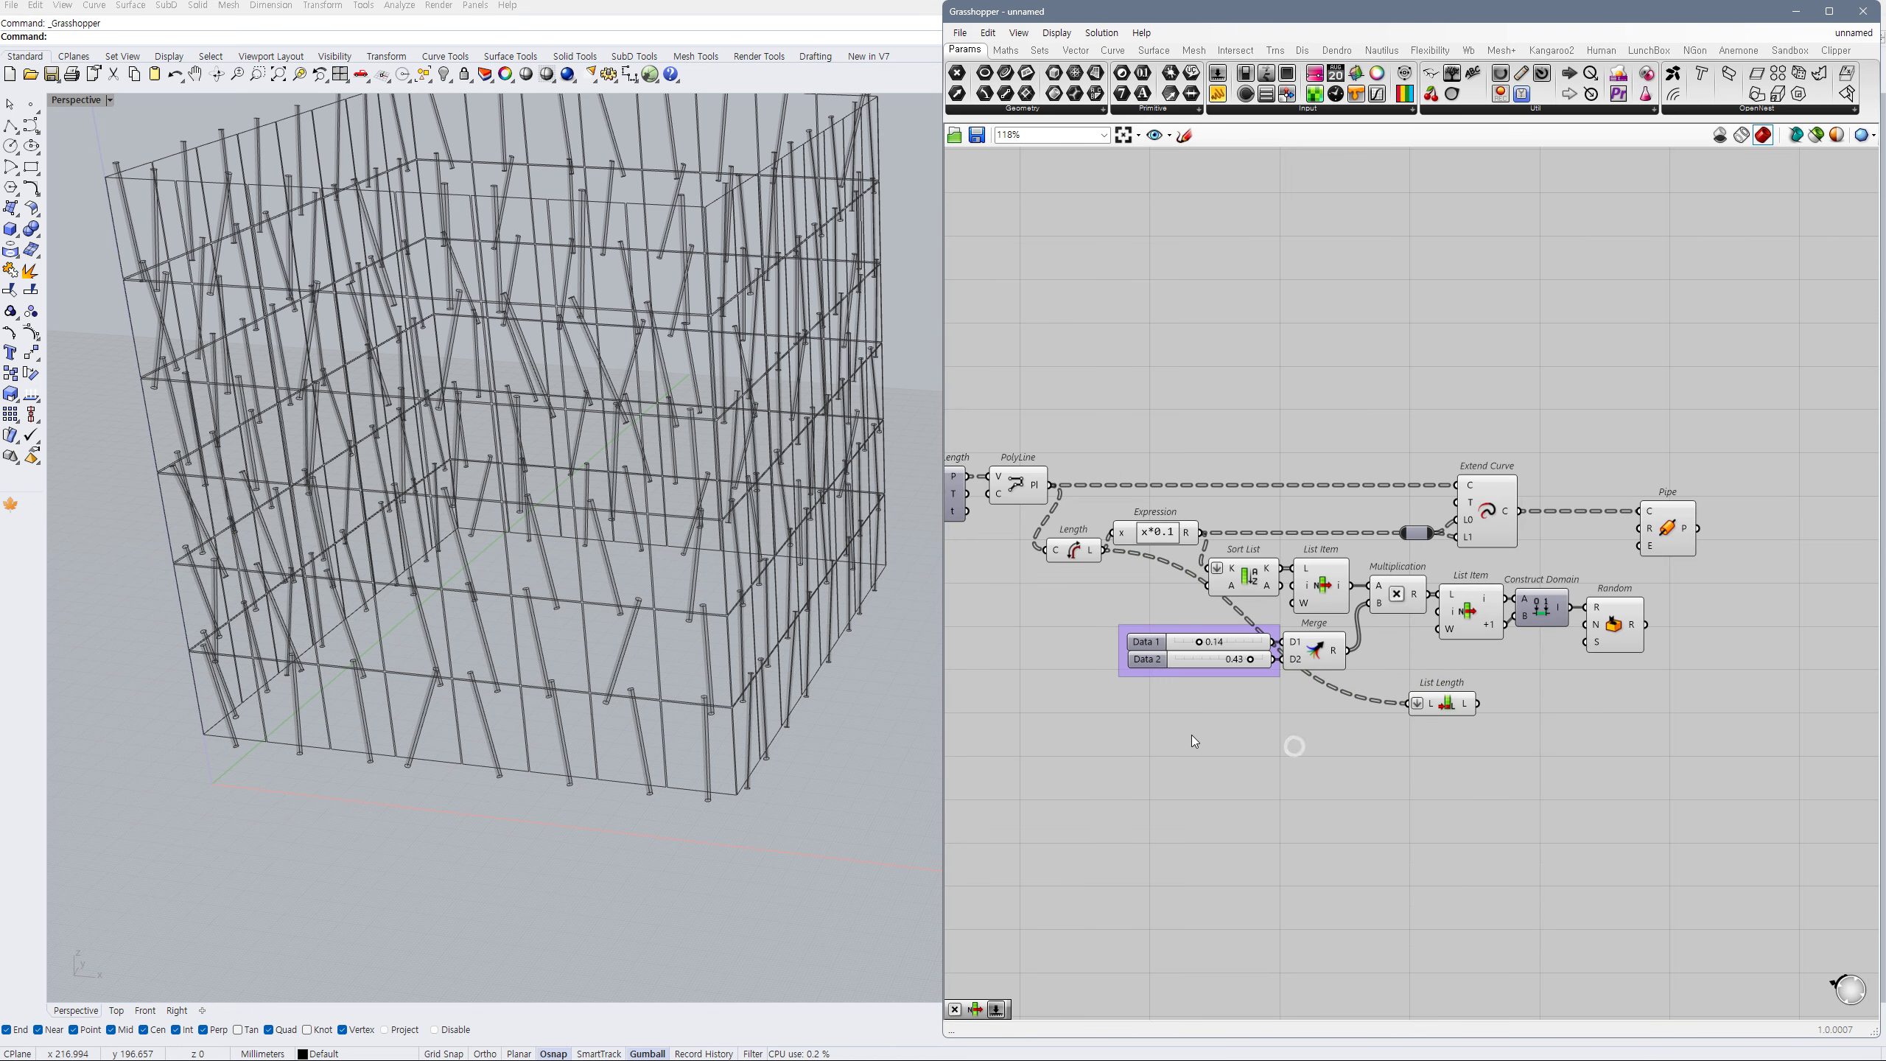
# - Review the upstream components and the Multiplication result to check what feeds the Random component
pyautogui.moveTo(1173, 731); pyautogui.dragTo(1360, 720, button='right')
pyautogui.moveTo(1032, 671); pyautogui.dragTo(1305, 655, button='right')
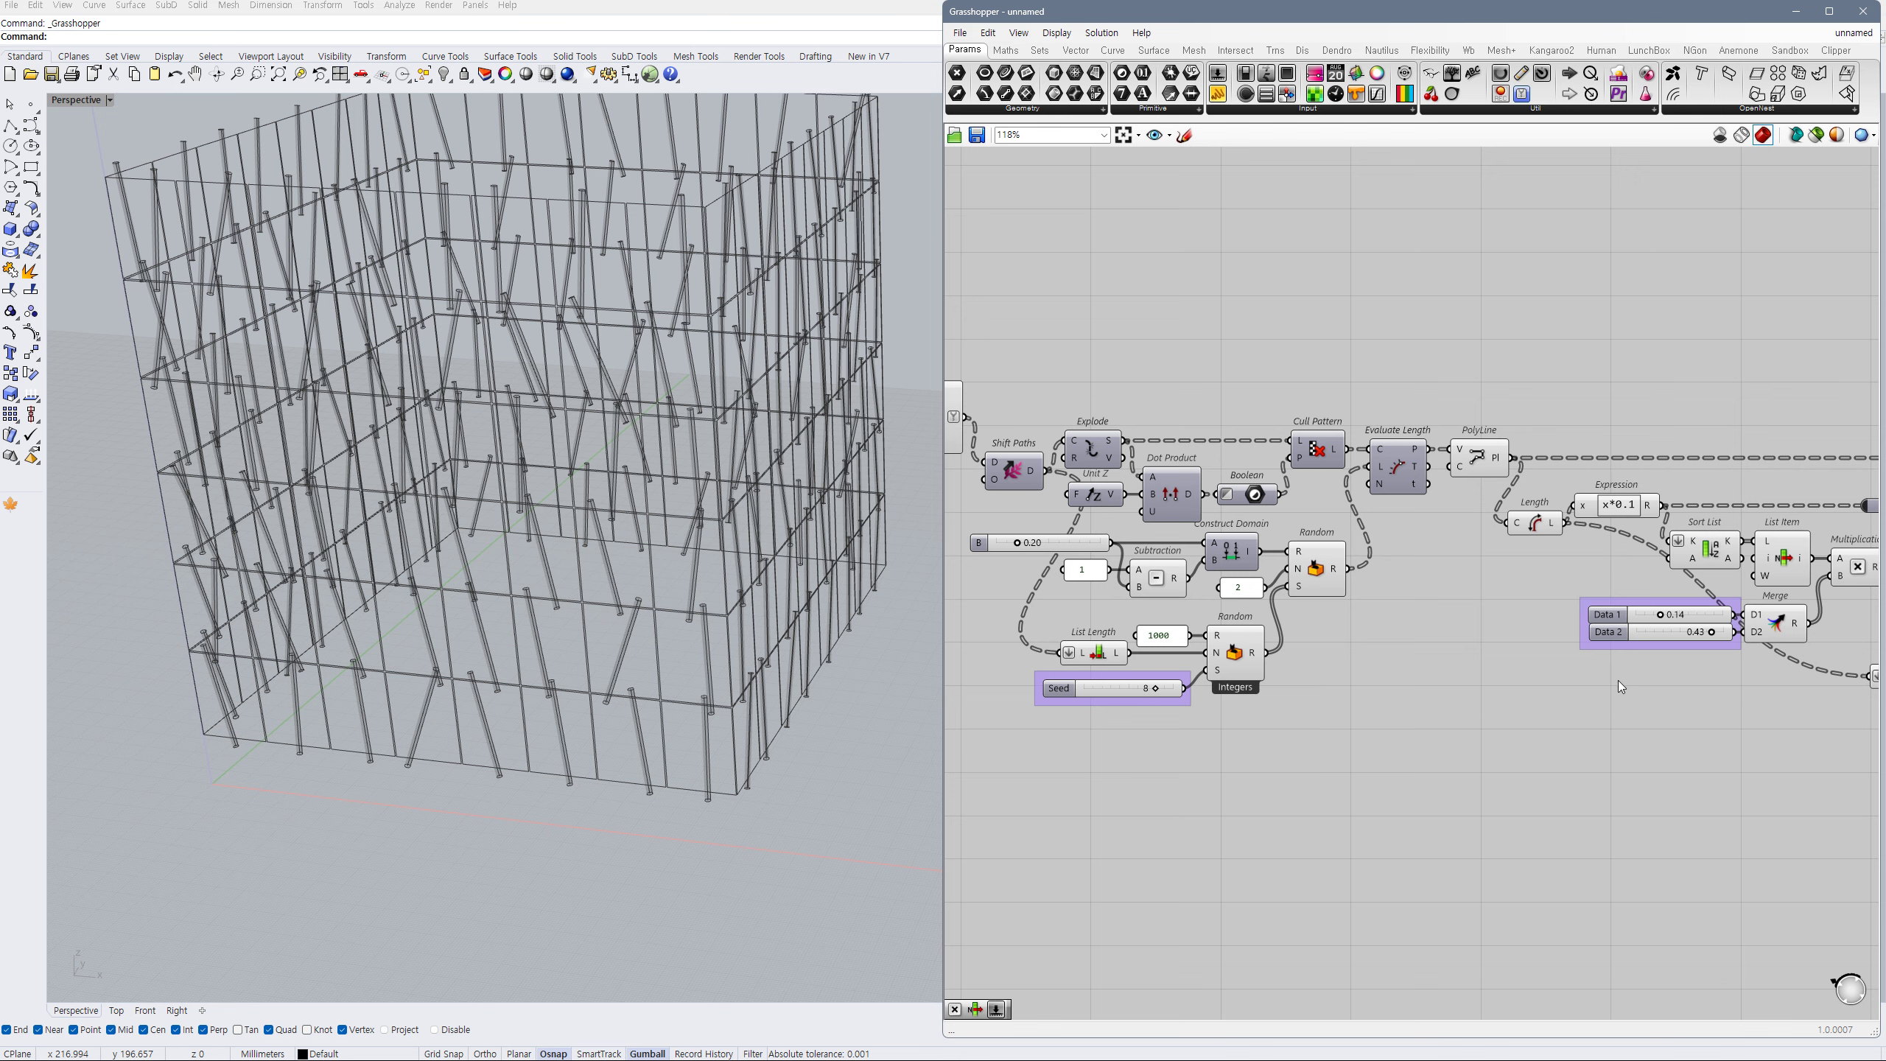
pyautogui.moveTo(1618, 680); pyautogui.dragTo(1169, 675, button='right')
pyautogui.scroll(1, 1403, 628)
pyautogui.moveTo(1403, 627); pyautogui.dragTo(1293, 634, button='right')
pyautogui.moveTo(1322, 550)
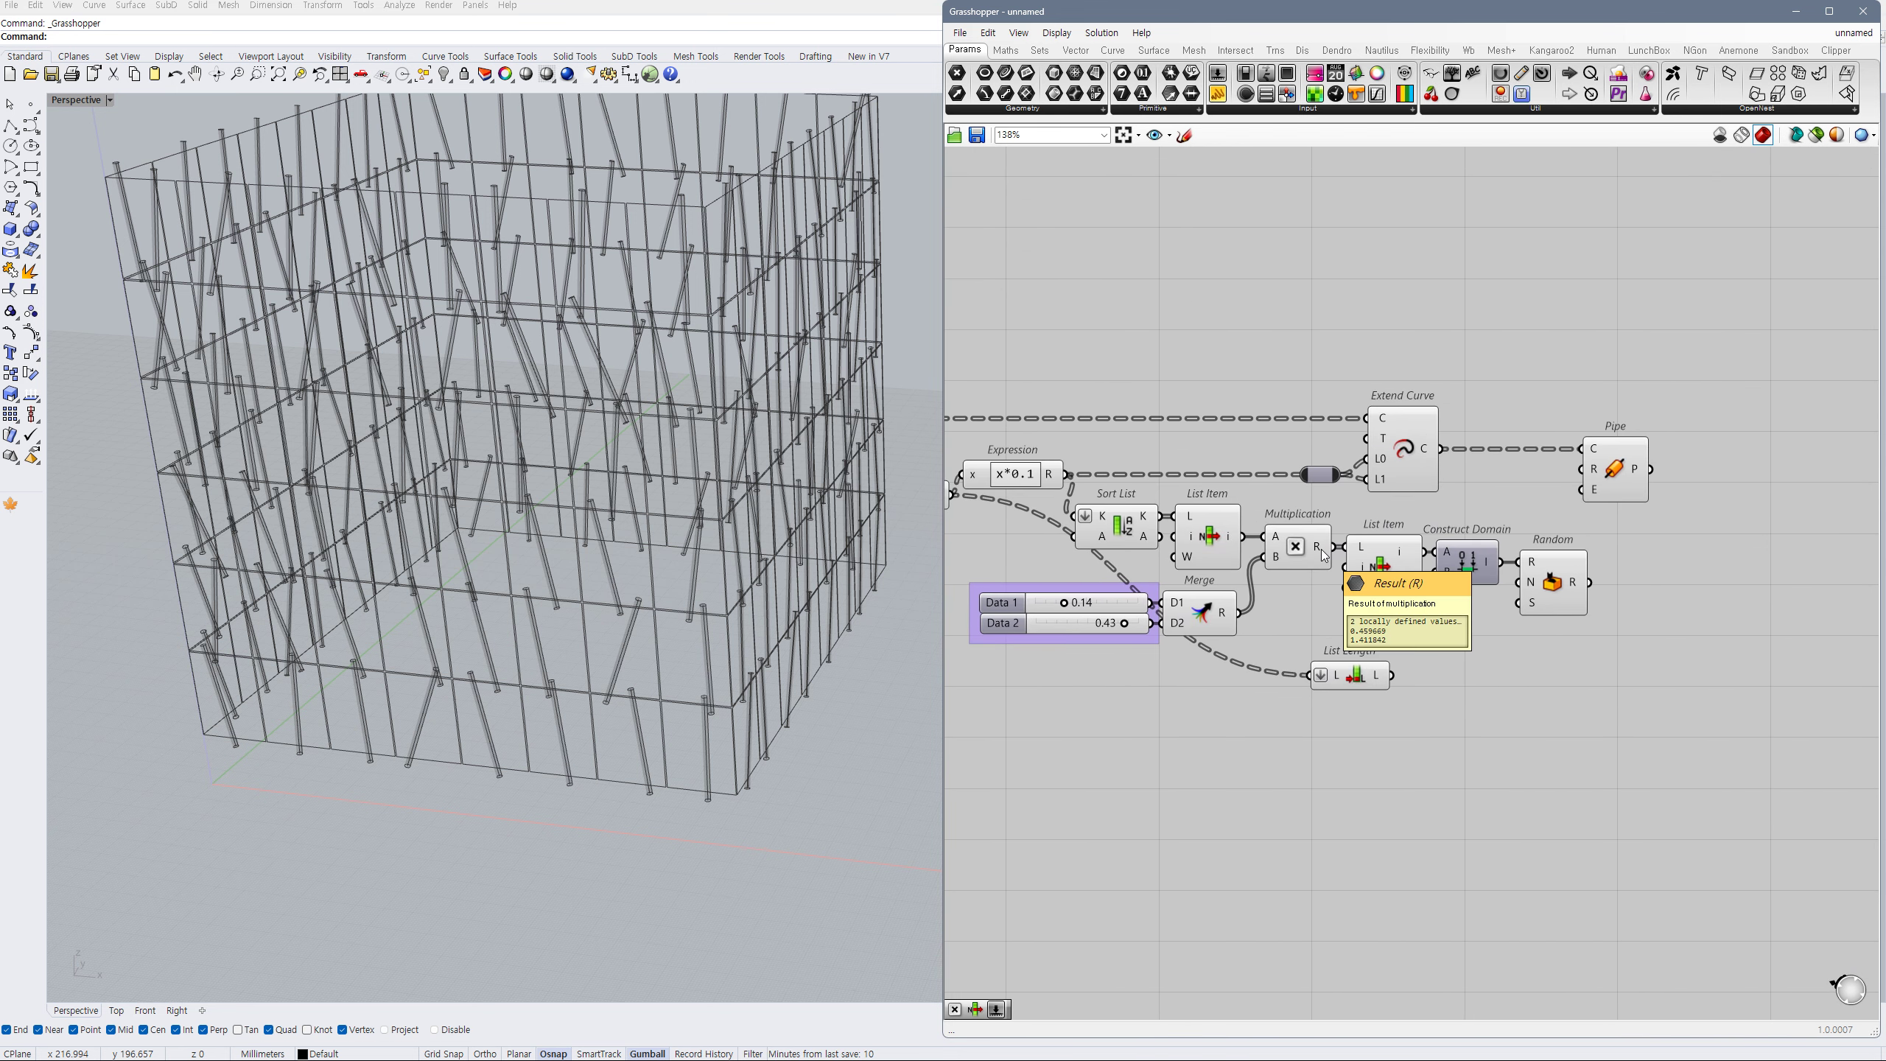
pyautogui.moveTo(1349, 697); pyautogui.dragTo(1350, 689)
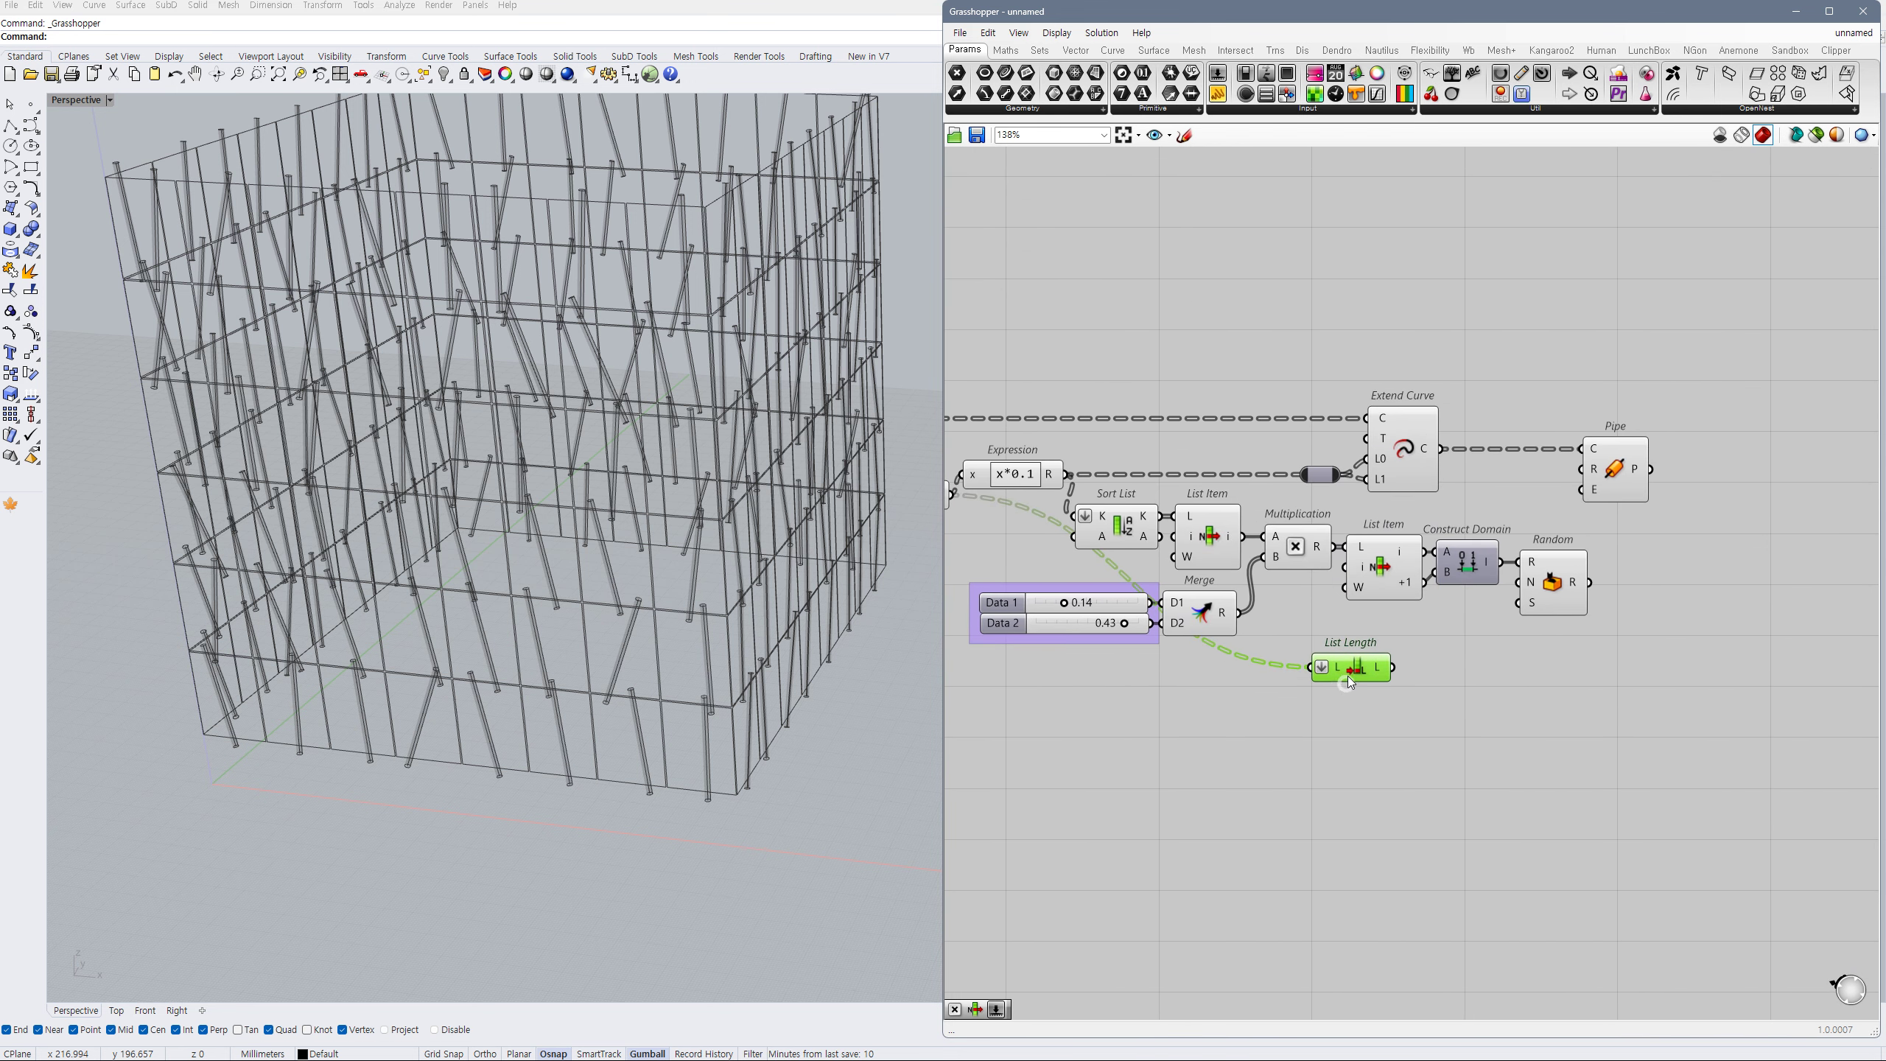
pyautogui.click(1293, 689)
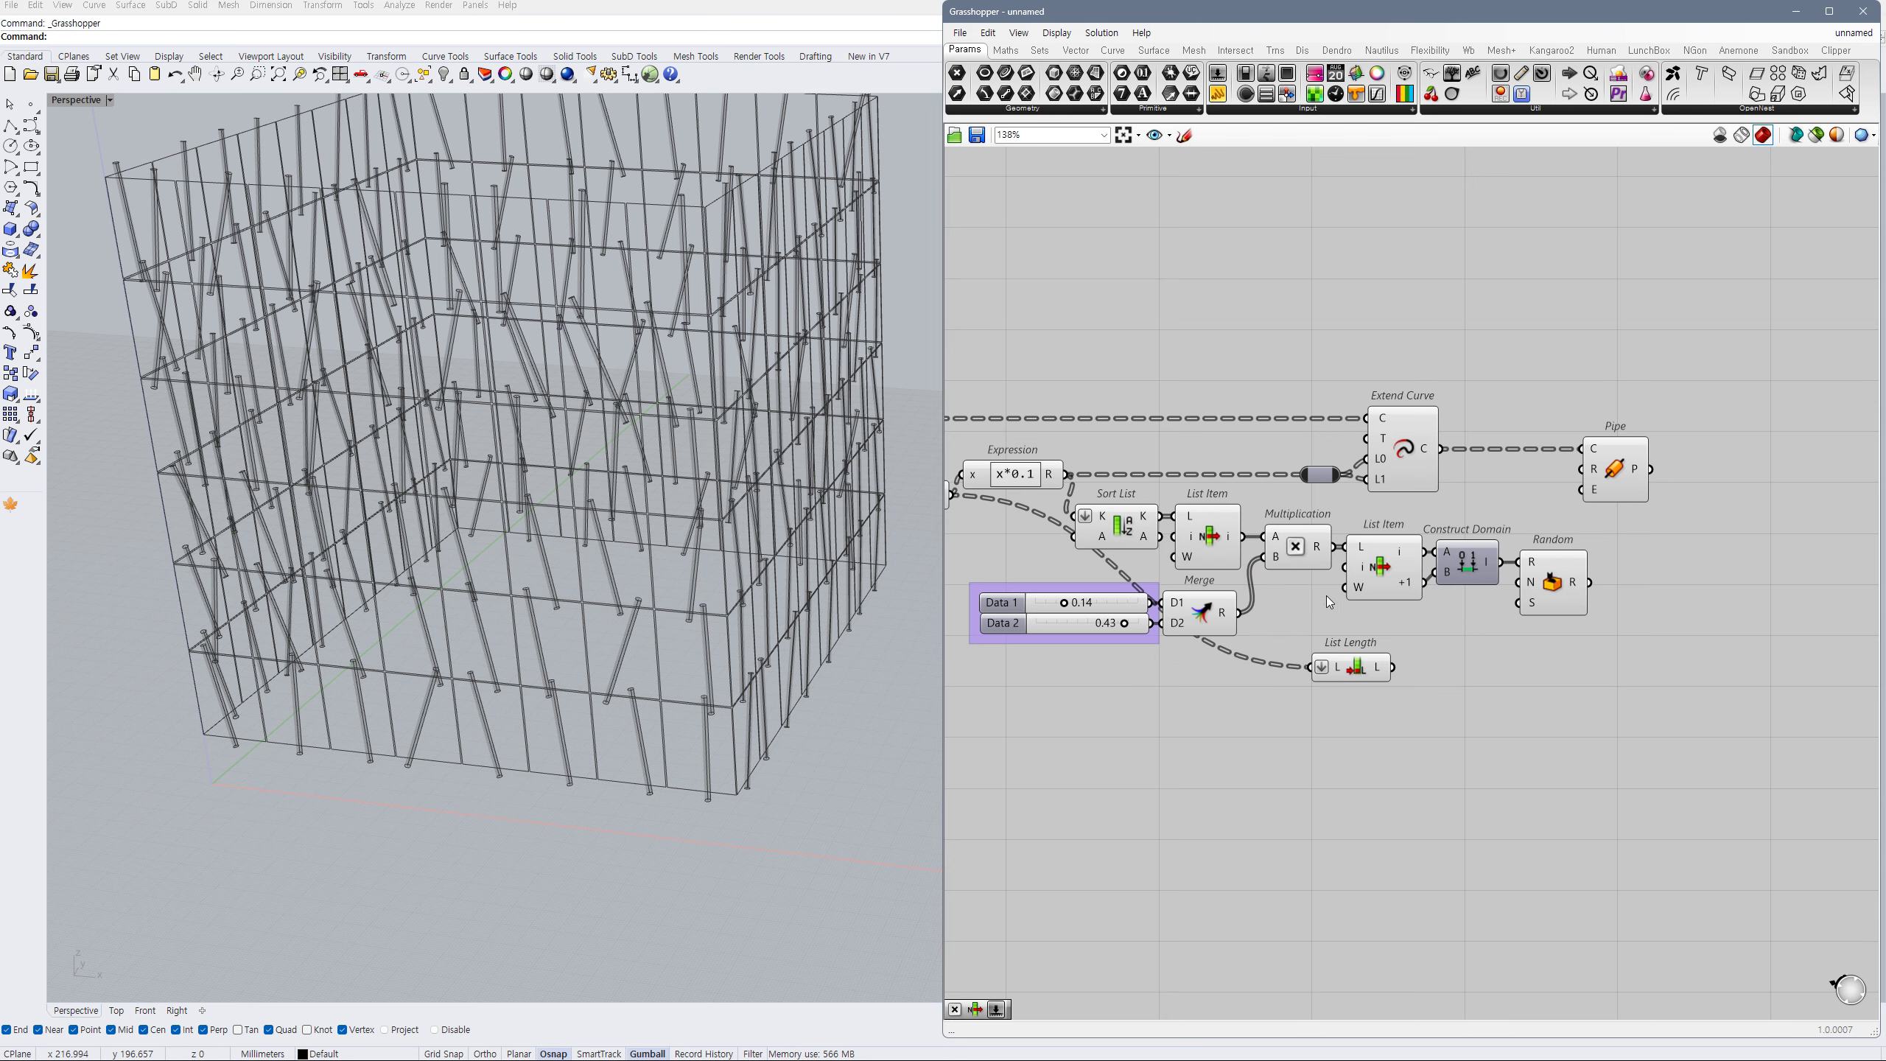
# - Rewire List Length's input to the relay before Extend Curve and tidy the neighbouring components' positions
pyautogui.moveTo(1366, 602); pyautogui.dragTo(1347, 601, button='right')
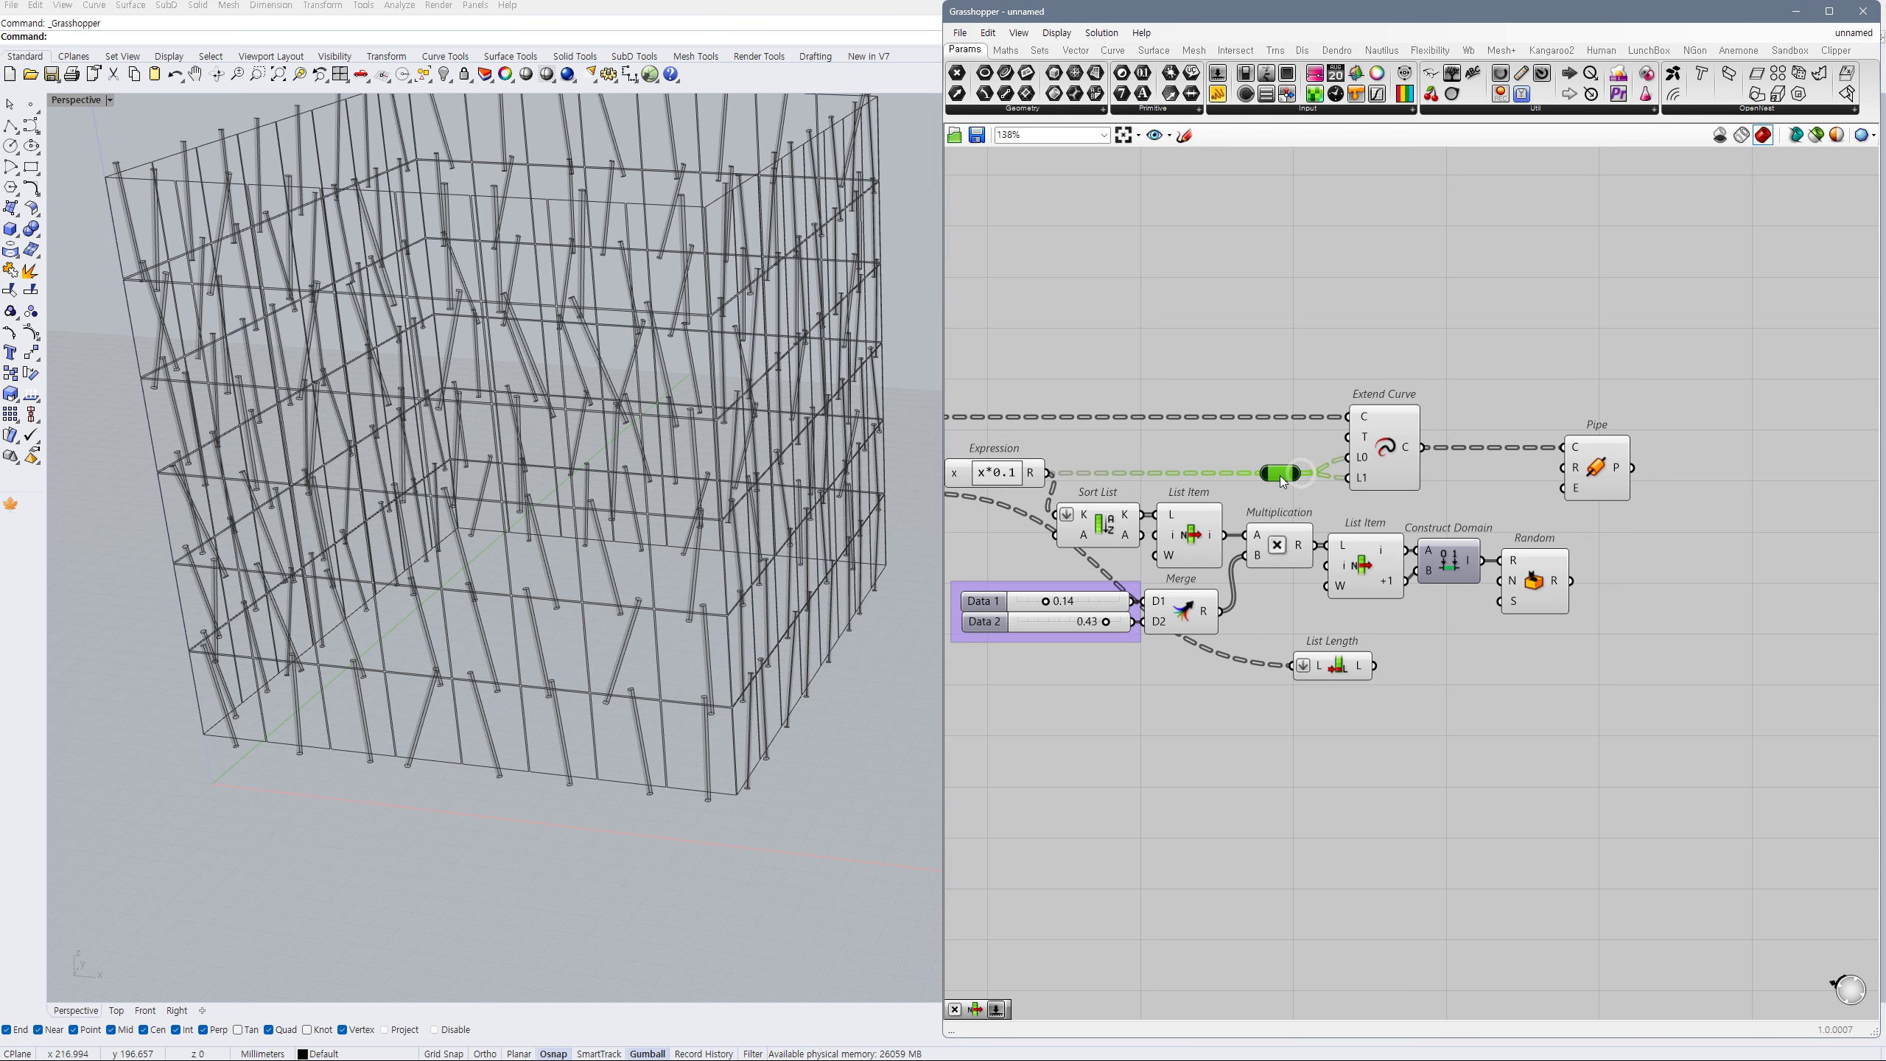
pyautogui.moveTo(1261, 487); pyautogui.dragTo(1388, 484, button='right')
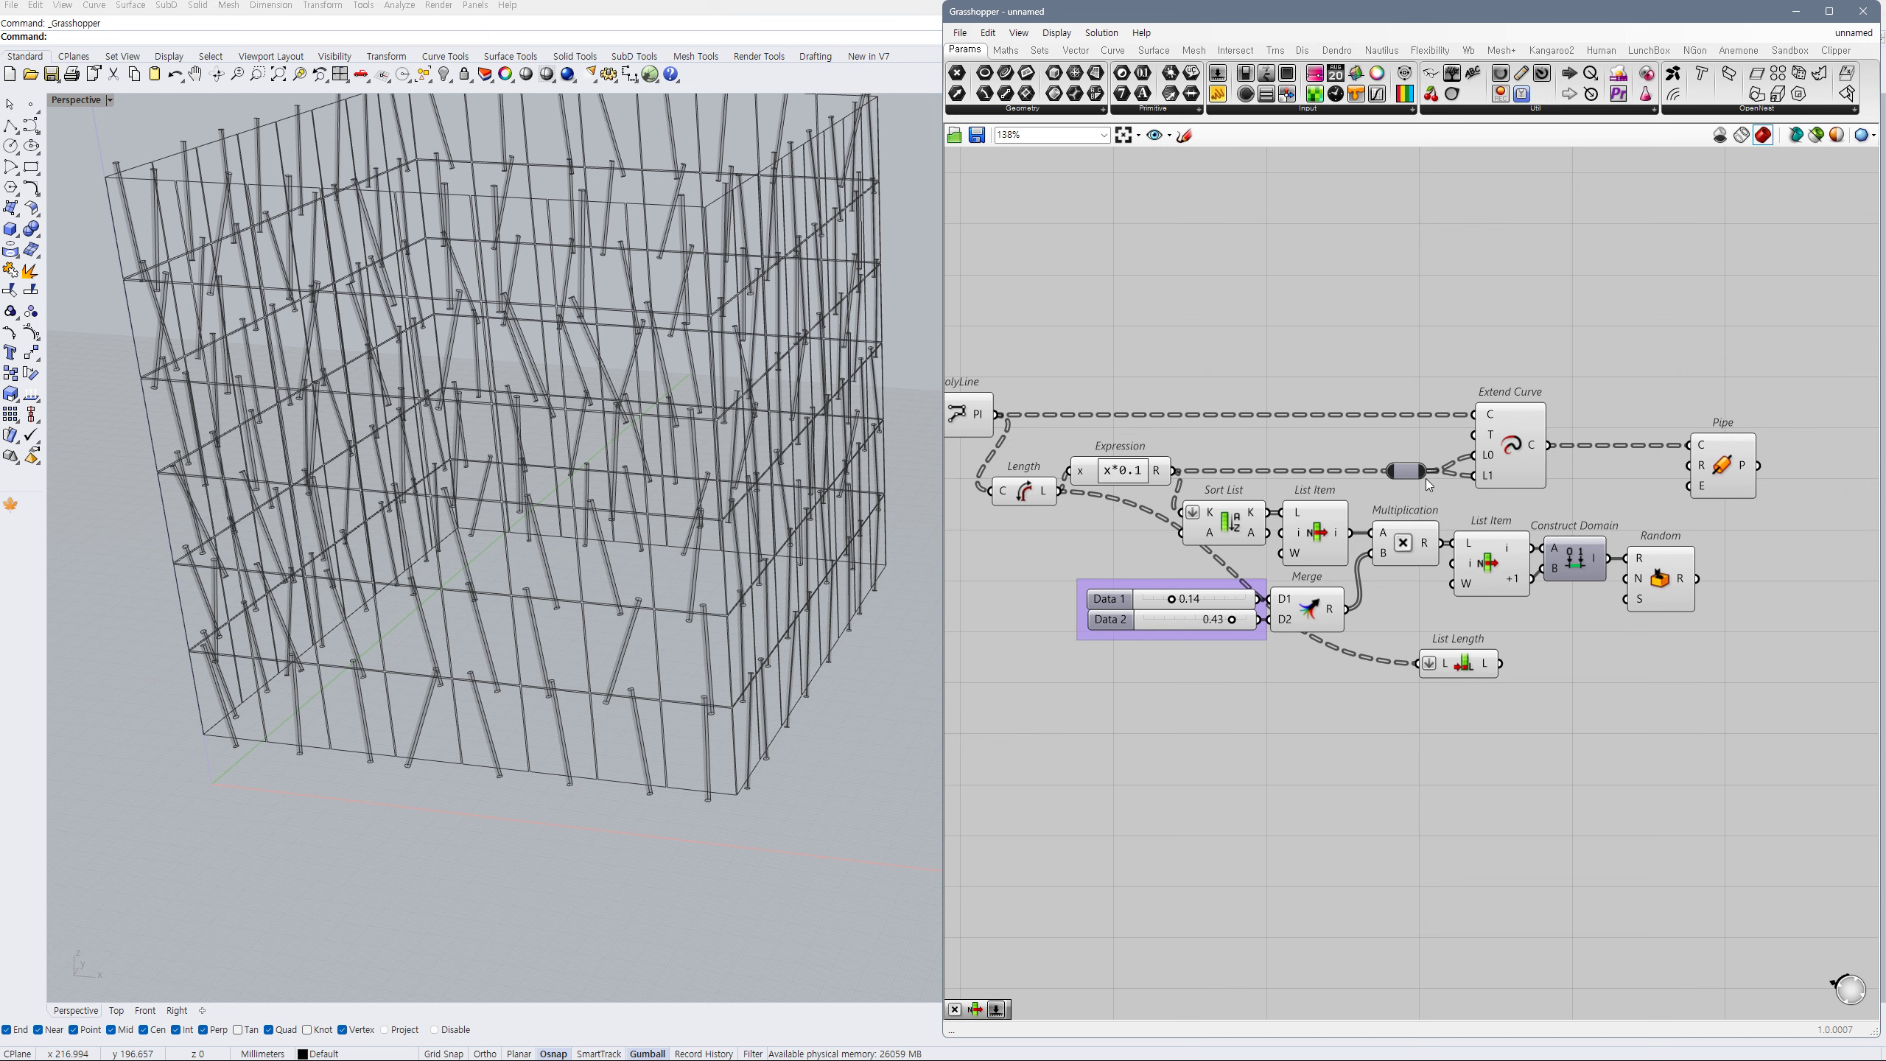
pyautogui.moveTo(1403, 473); pyautogui.dragTo(1418, 664)
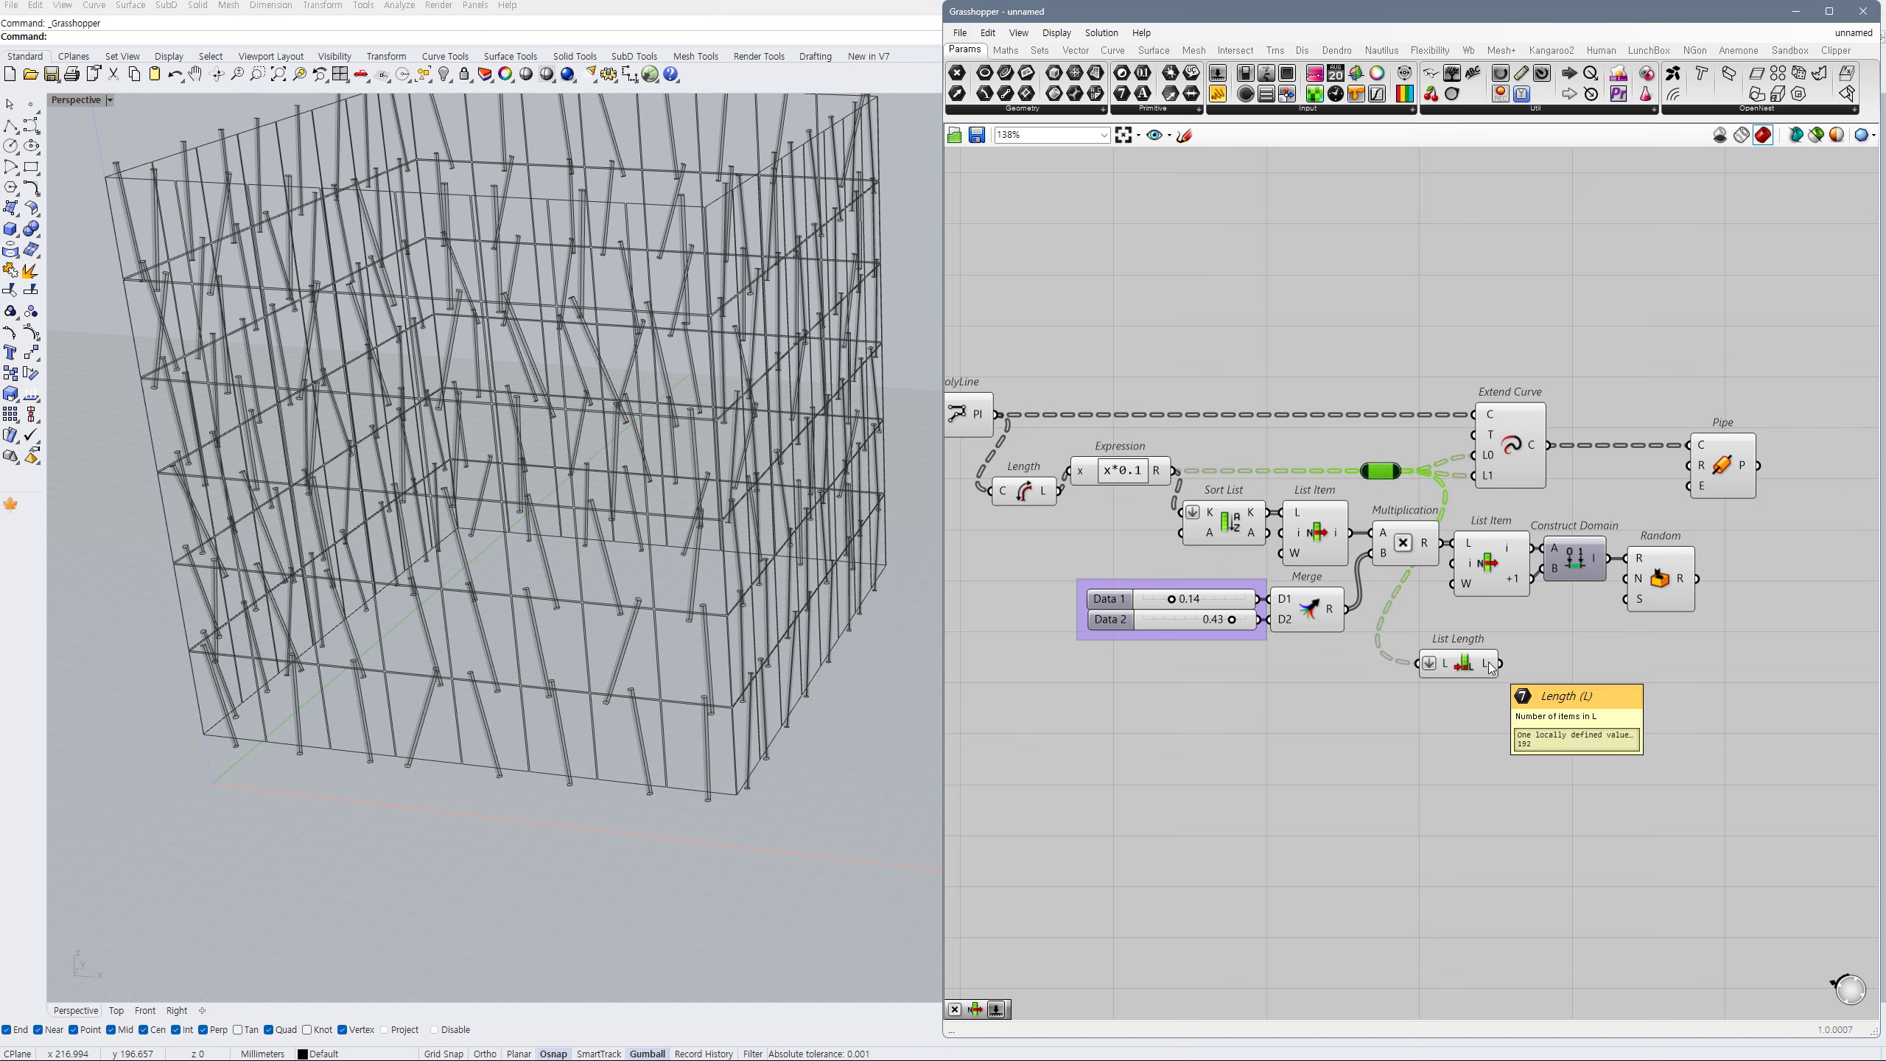
pyautogui.click(1479, 666)
pyautogui.moveTo(1509, 475); pyautogui.dragTo(1498, 474)
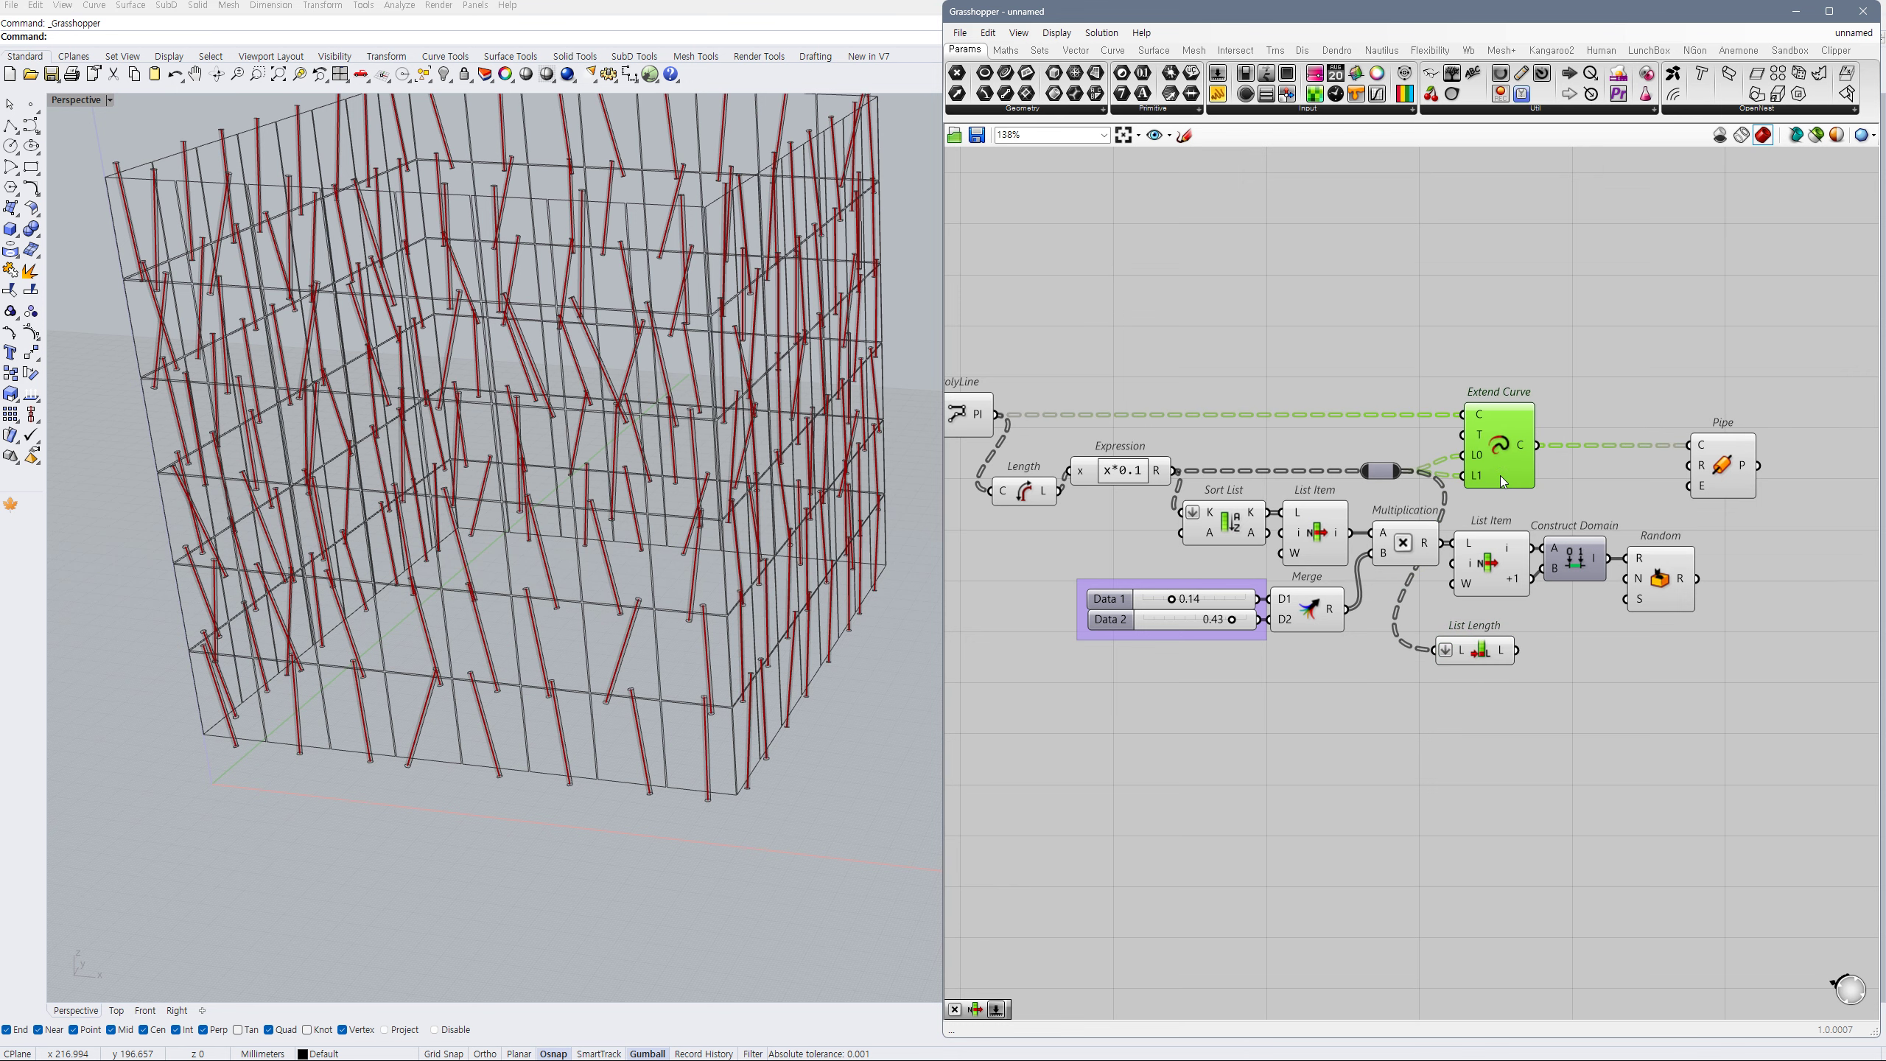
# - Connect List Length's output to the N input of the Random component and move List Length closer to List Item
pyautogui.moveTo(1588, 625); pyautogui.dragTo(1501, 623, button='right')
pyautogui.click(1502, 624)
pyautogui.moveTo(1541, 577); pyautogui.dragTo(1430, 649)
pyautogui.moveTo(1402, 649); pyautogui.dragTo(1418, 632)
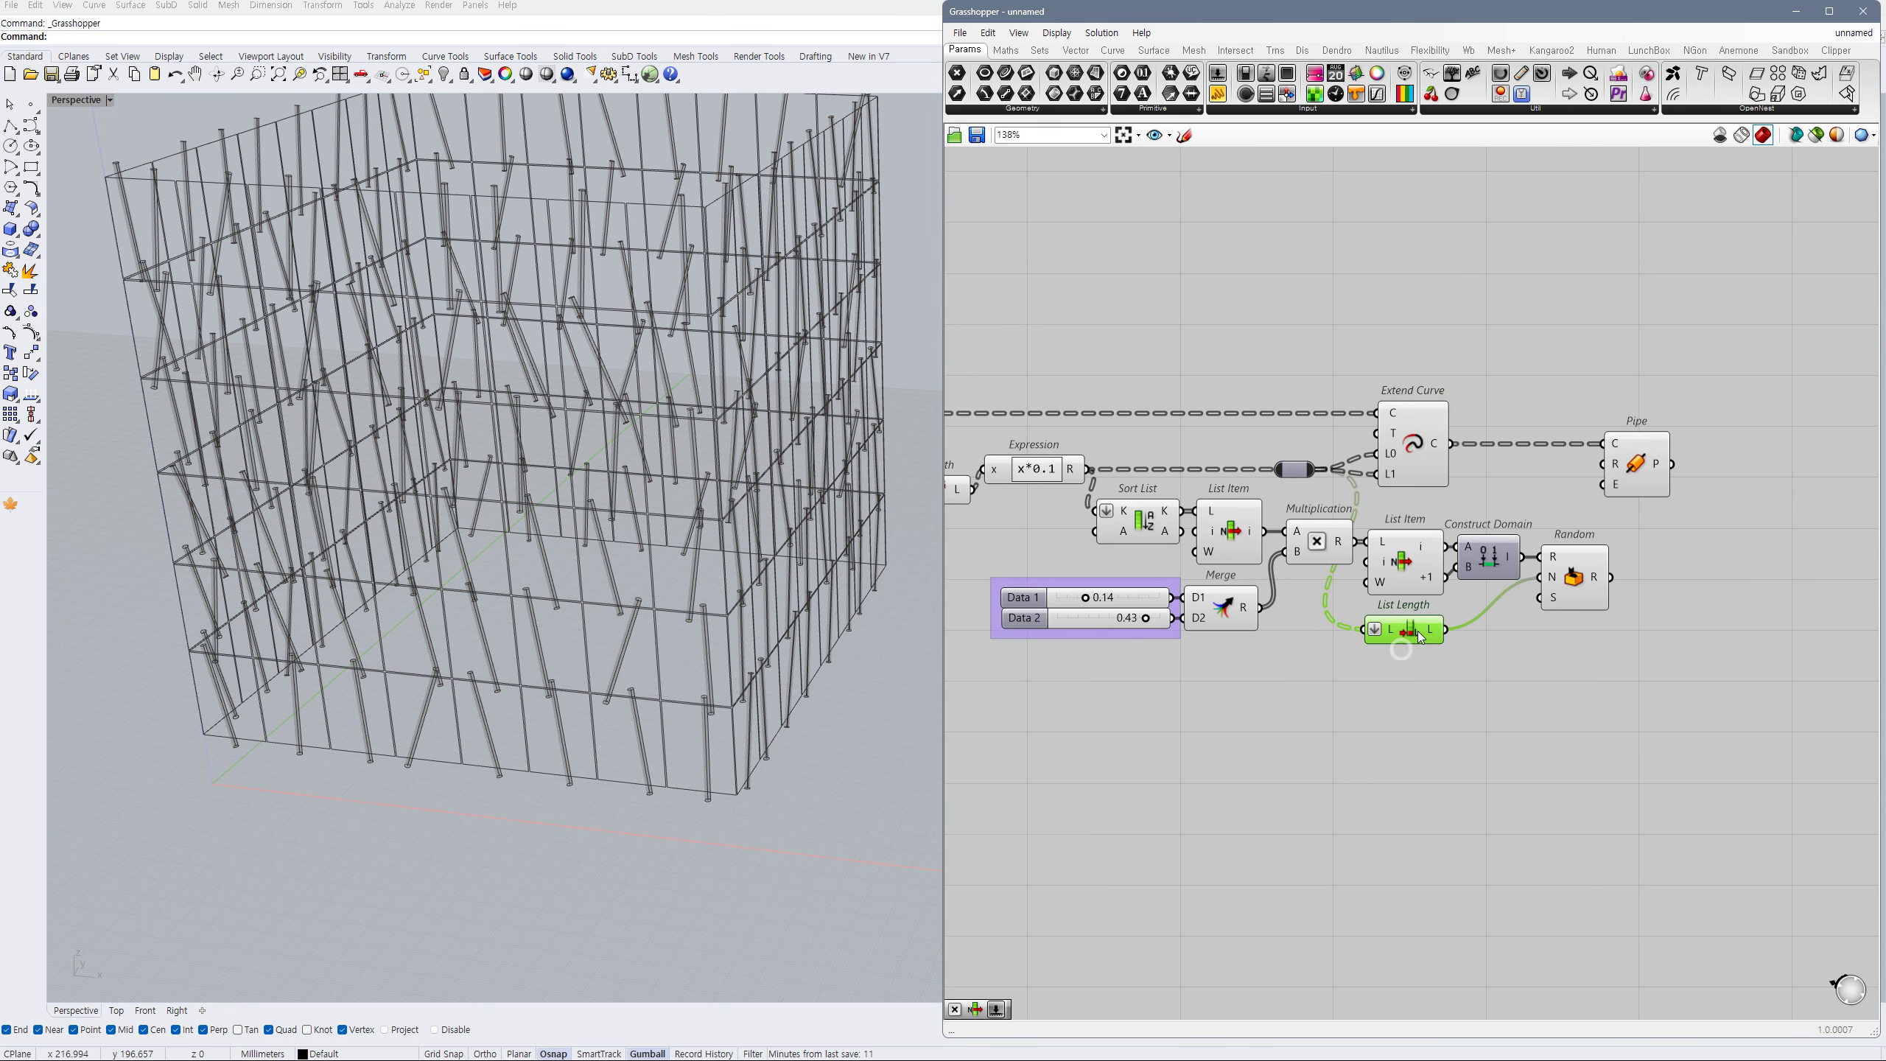
# - Add a number slider with value 2 below List Length and connect it to Random's S input as the seed
pyautogui.doubleClick(1461, 670)
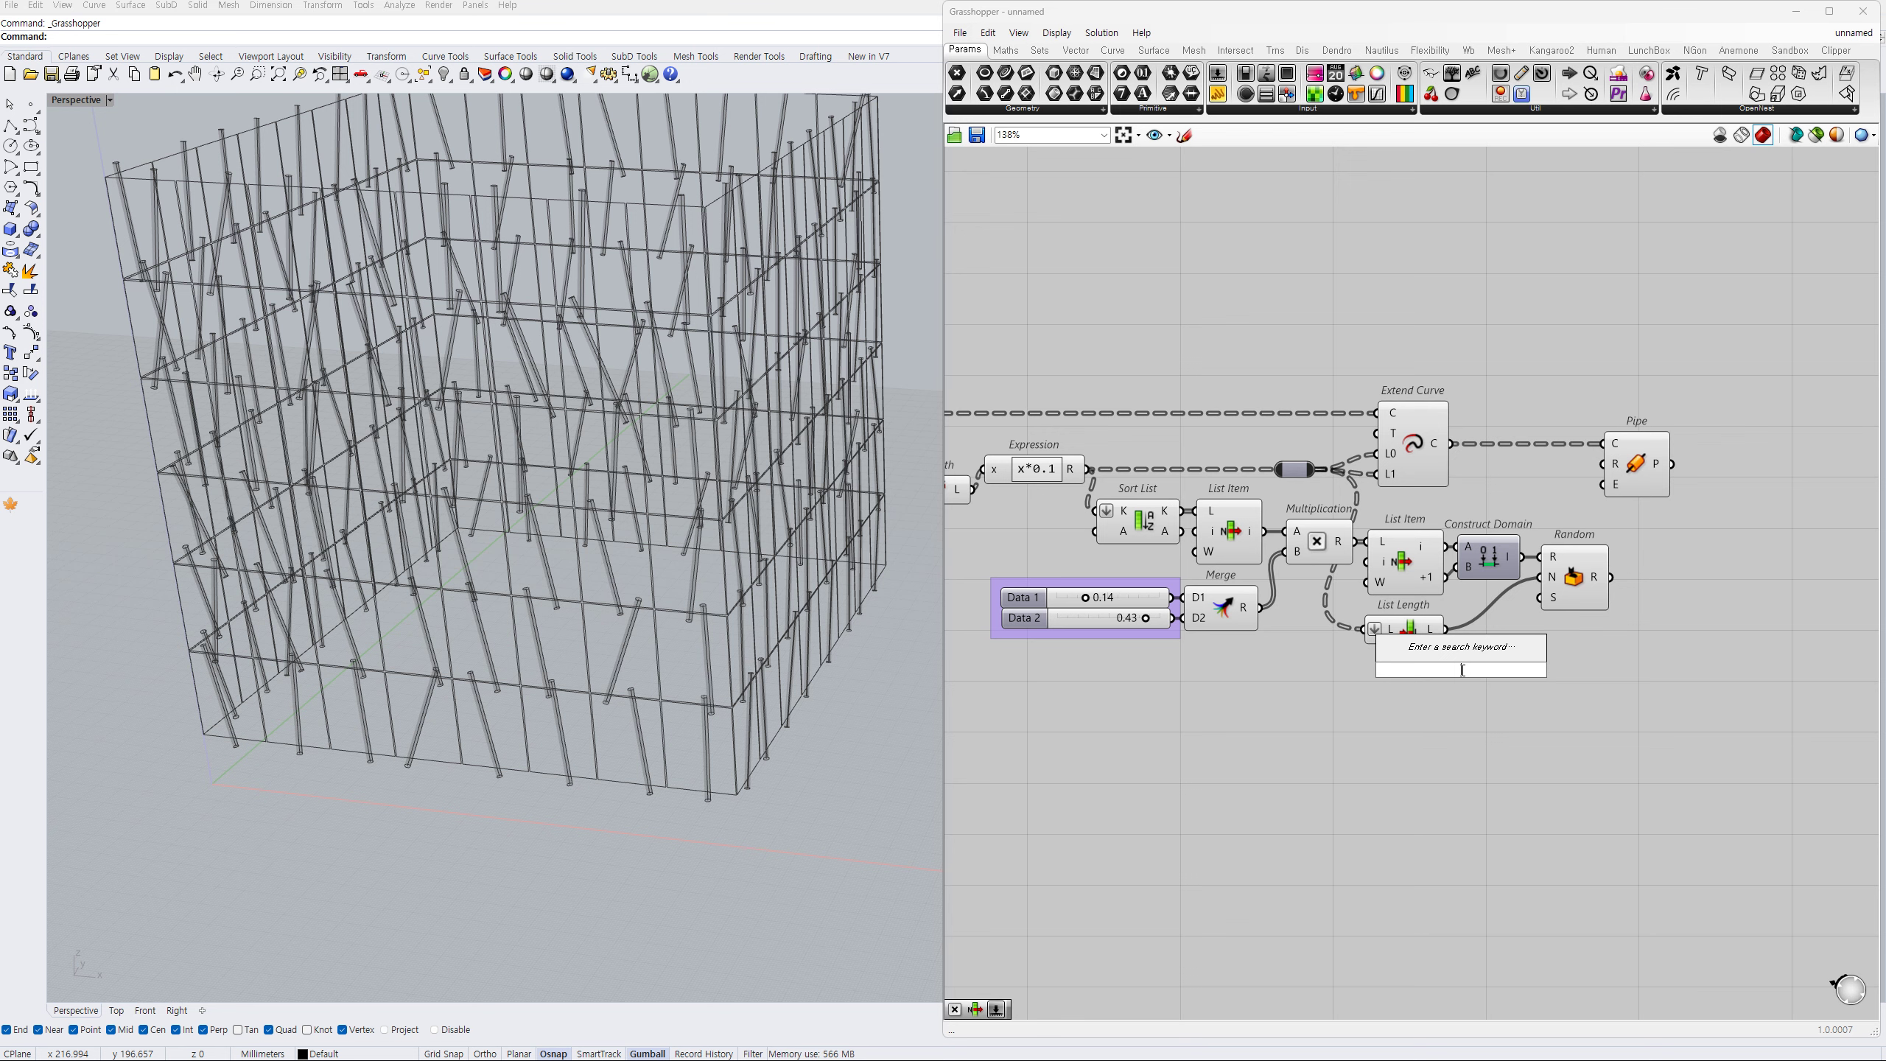
pyautogui.write('2')
pyautogui.press('Return')
pyautogui.moveTo(1540, 597); pyautogui.dragTo(1521, 669)
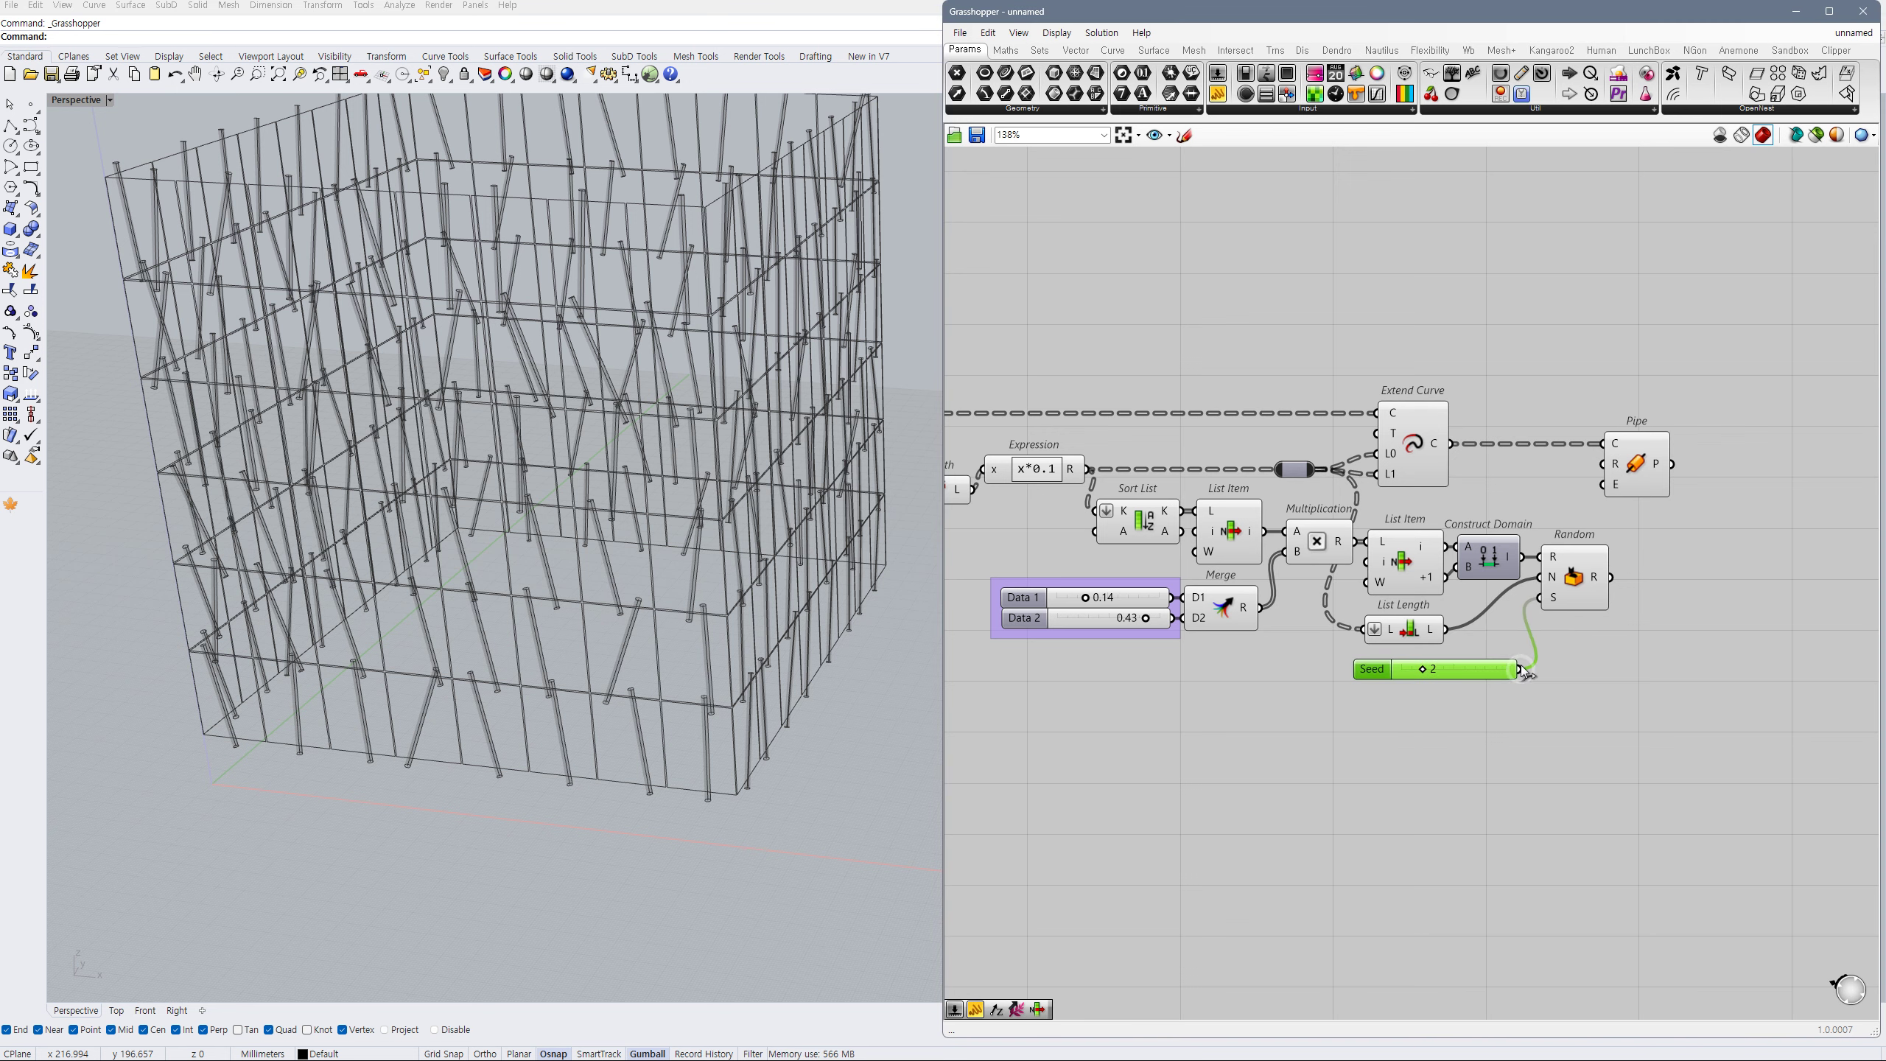
pyautogui.moveTo(1601, 647); pyautogui.dragTo(1512, 652, button='right')
pyautogui.click(1511, 652)
# - Graft the Random component's output and connect it to Pipe's R input
pyautogui.moveTo(1508, 581)
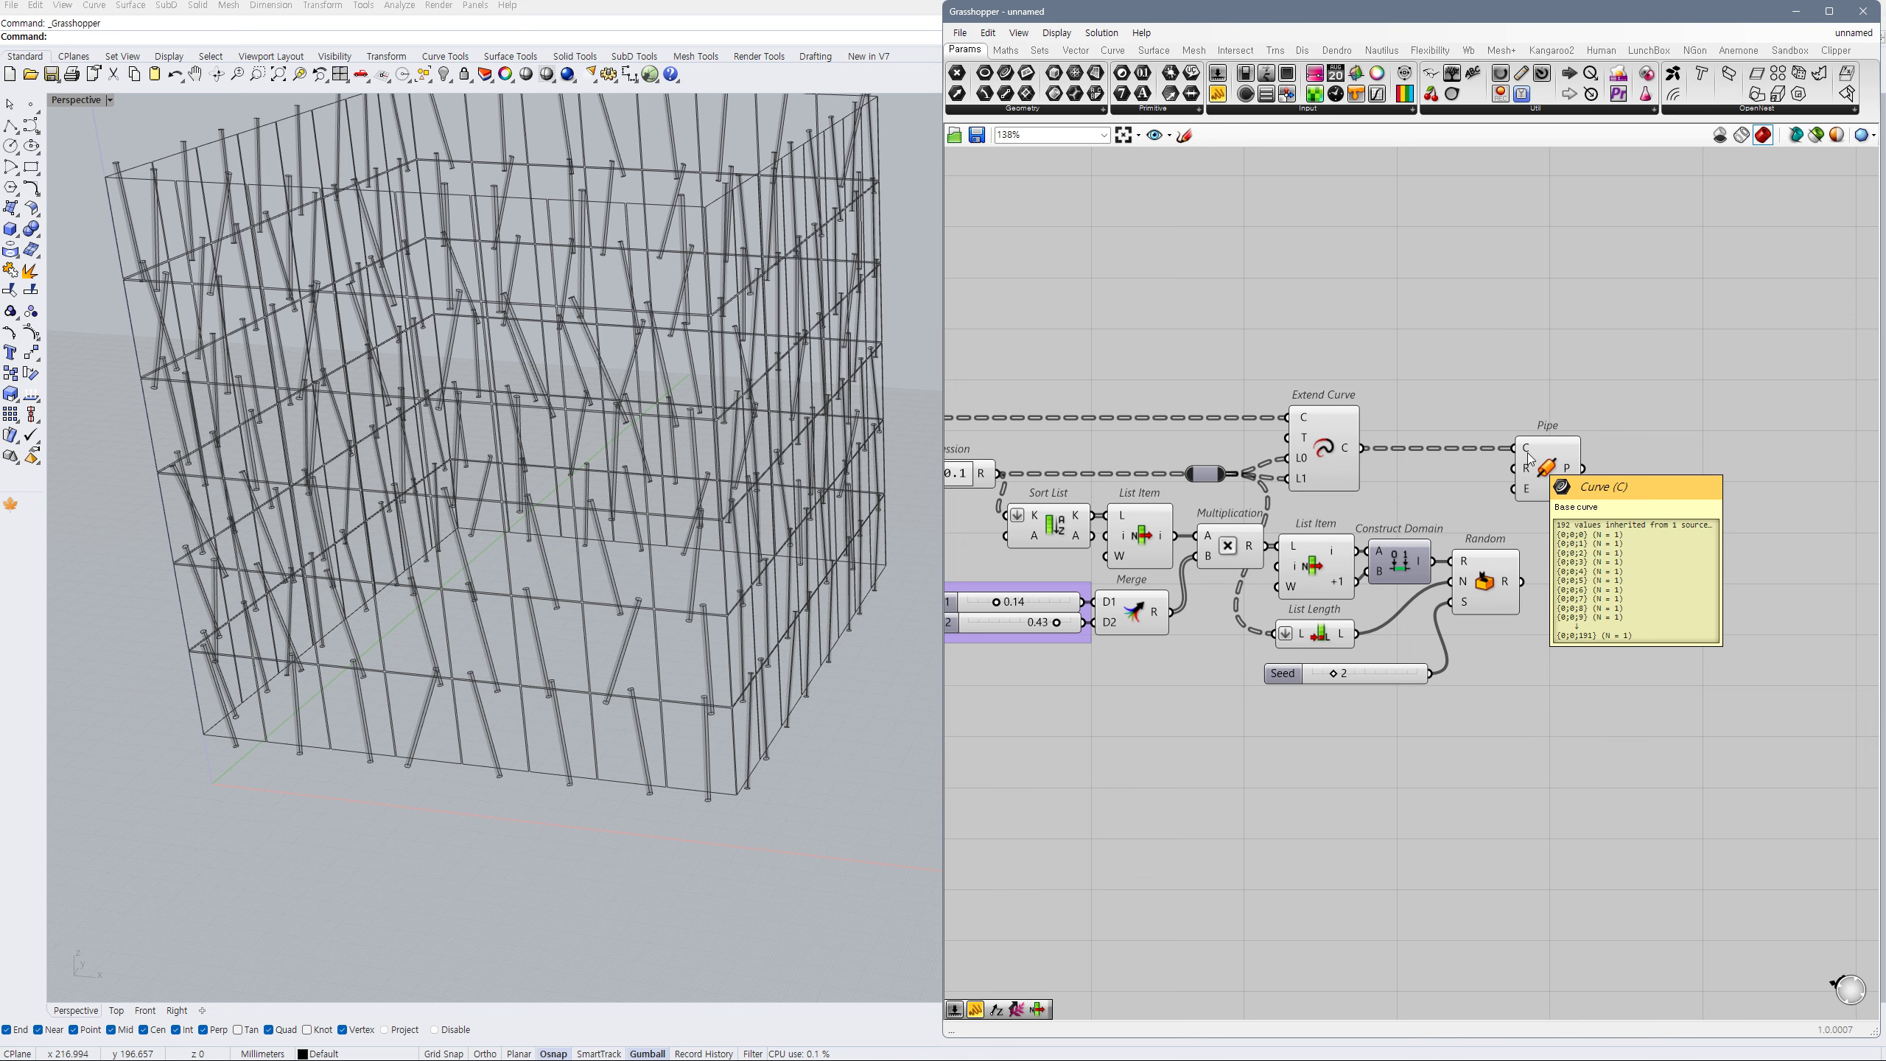
pyautogui.scroll(2, 1517, 584)
pyautogui.rightClick(1516, 583)
pyautogui.click(1542, 654)
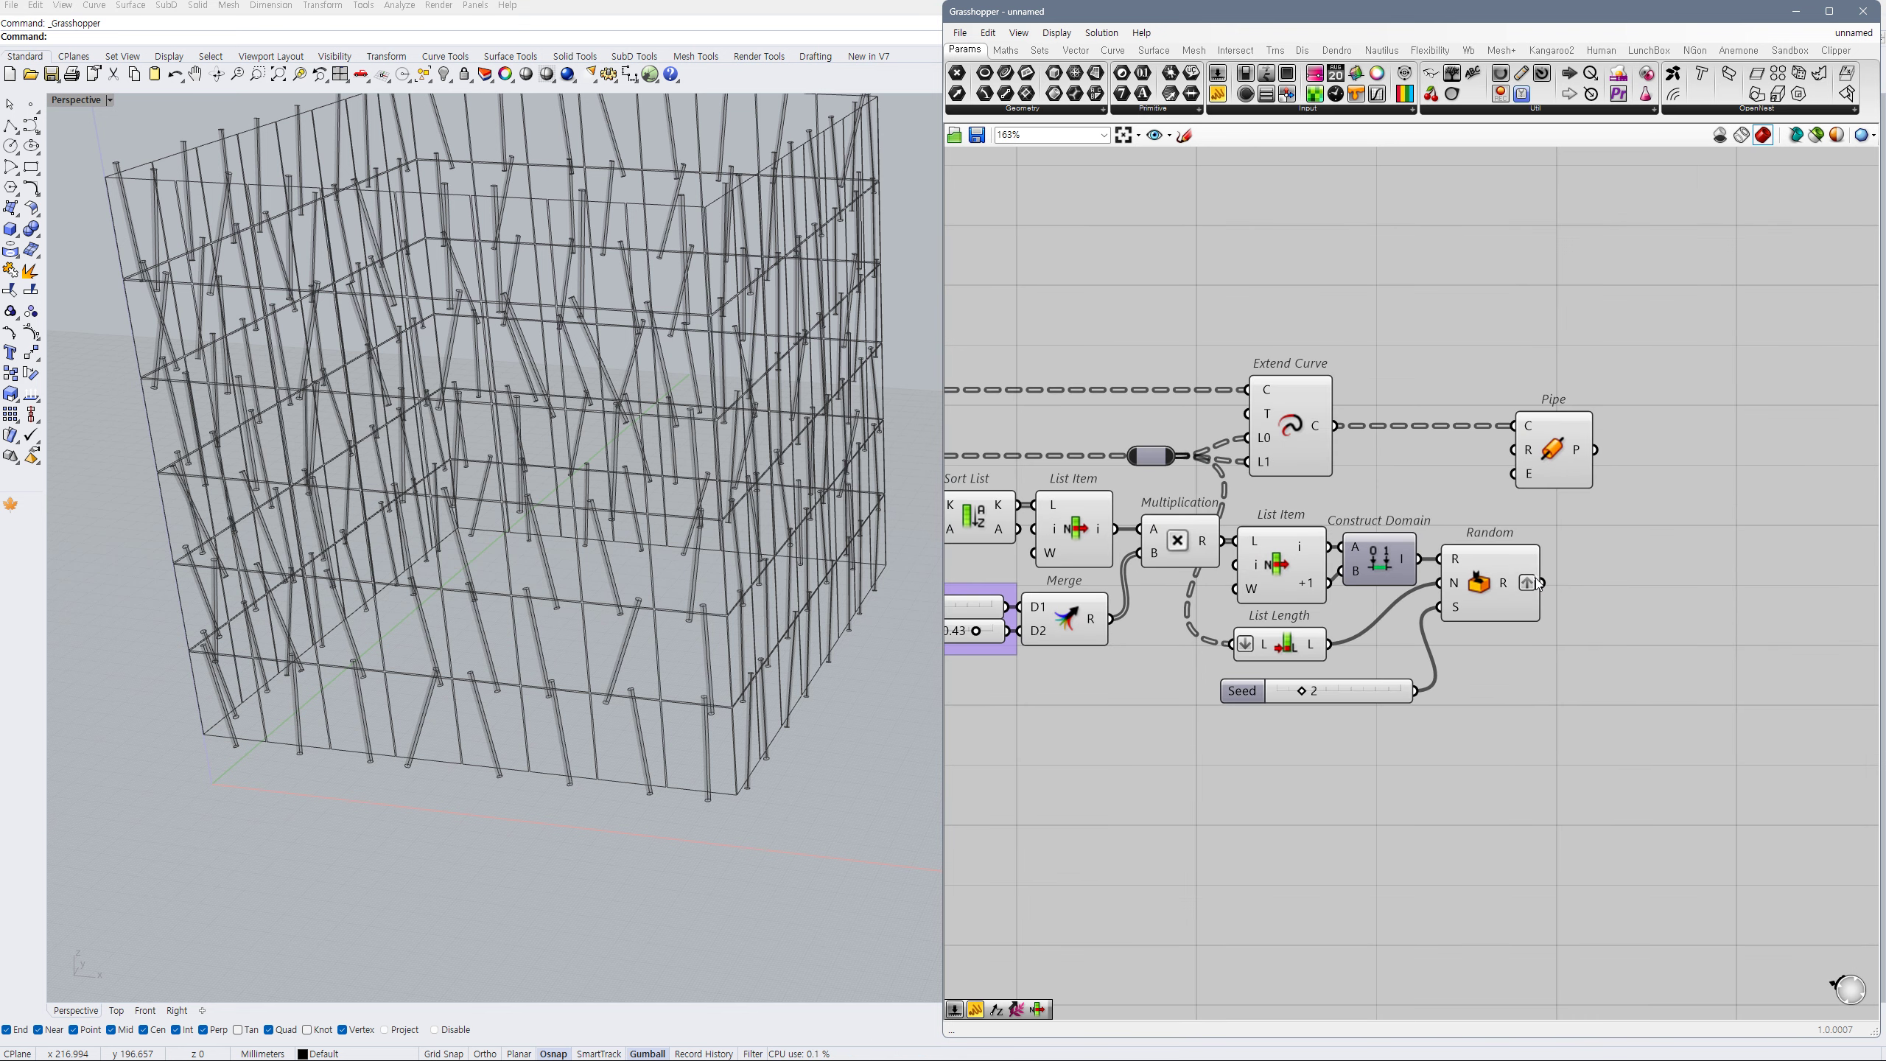
pyautogui.moveTo(1543, 584); pyautogui.dragTo(1571, 466)
# - Hide the Extend Curve preview and shift the Pipe component slightly
pyautogui.click(1281, 442)
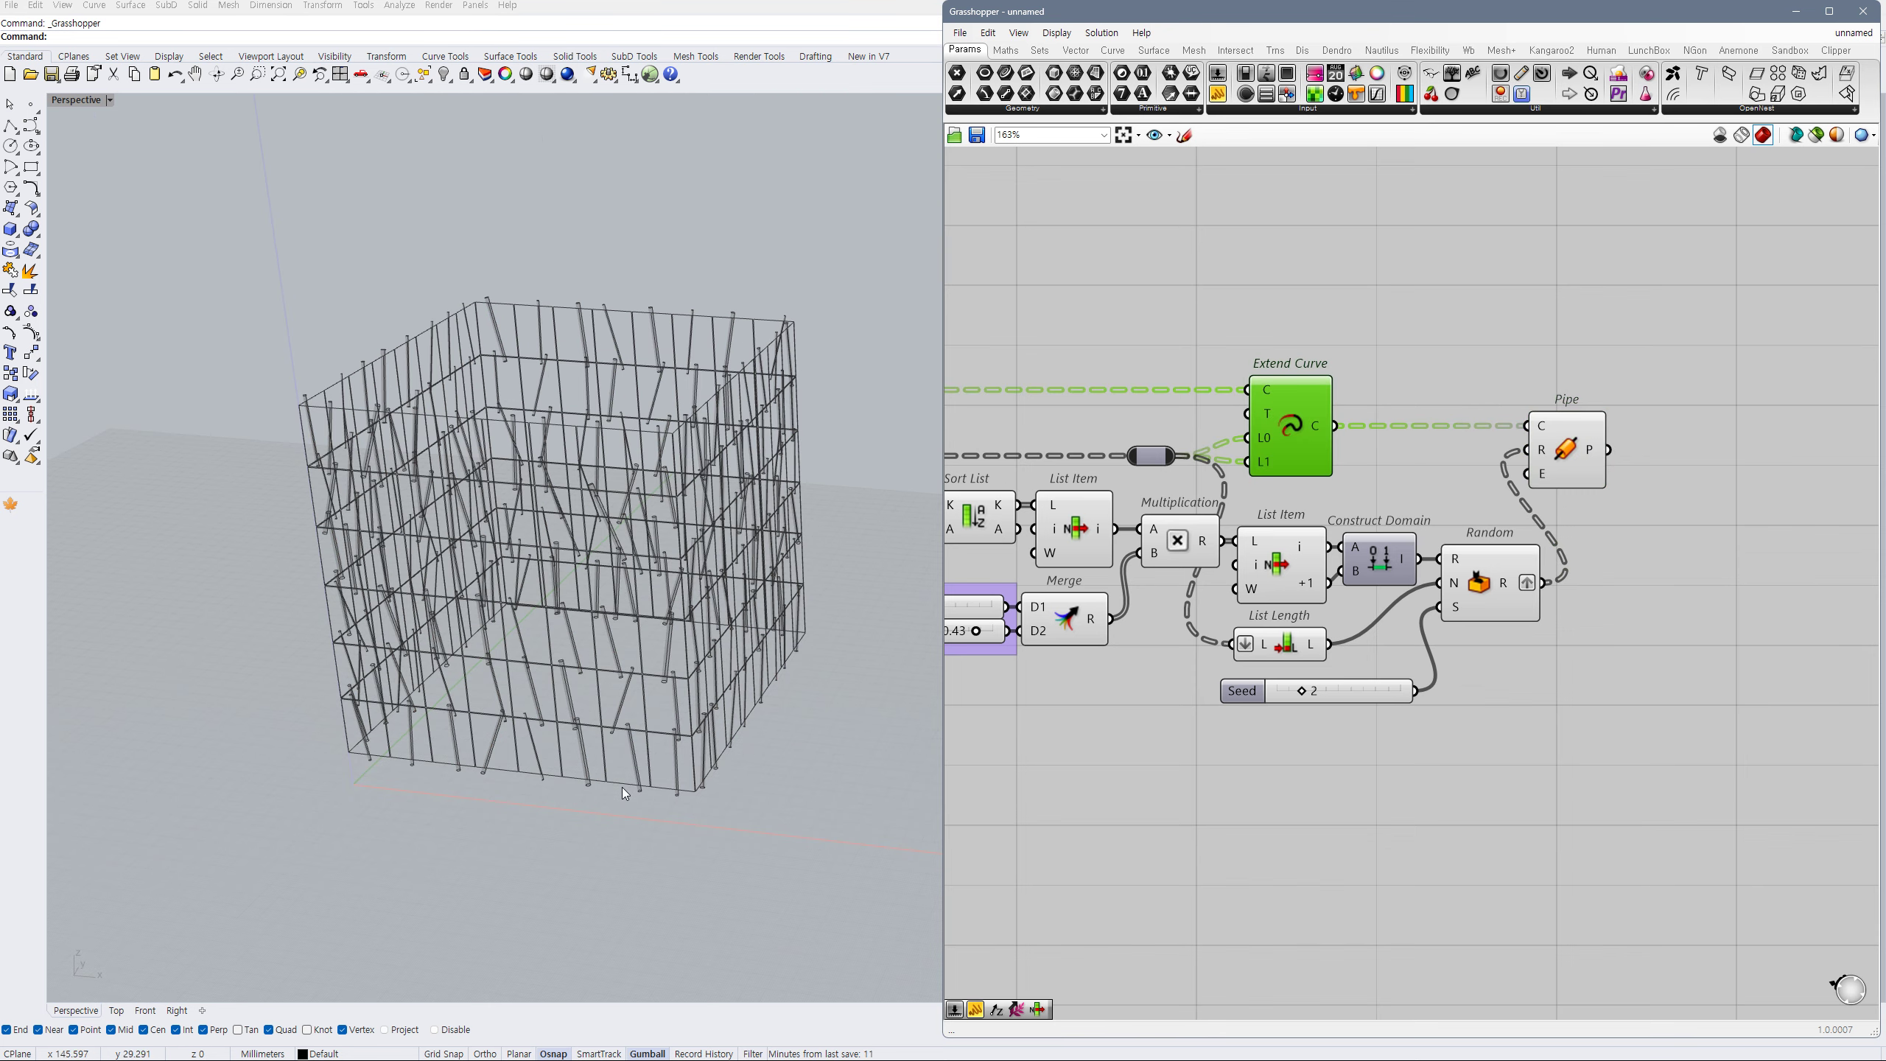
pyautogui.moveTo(1543, 566); pyautogui.dragTo(1410, 593, button='right')
pyautogui.moveTo(1437, 508); pyautogui.dragTo(1448, 507)
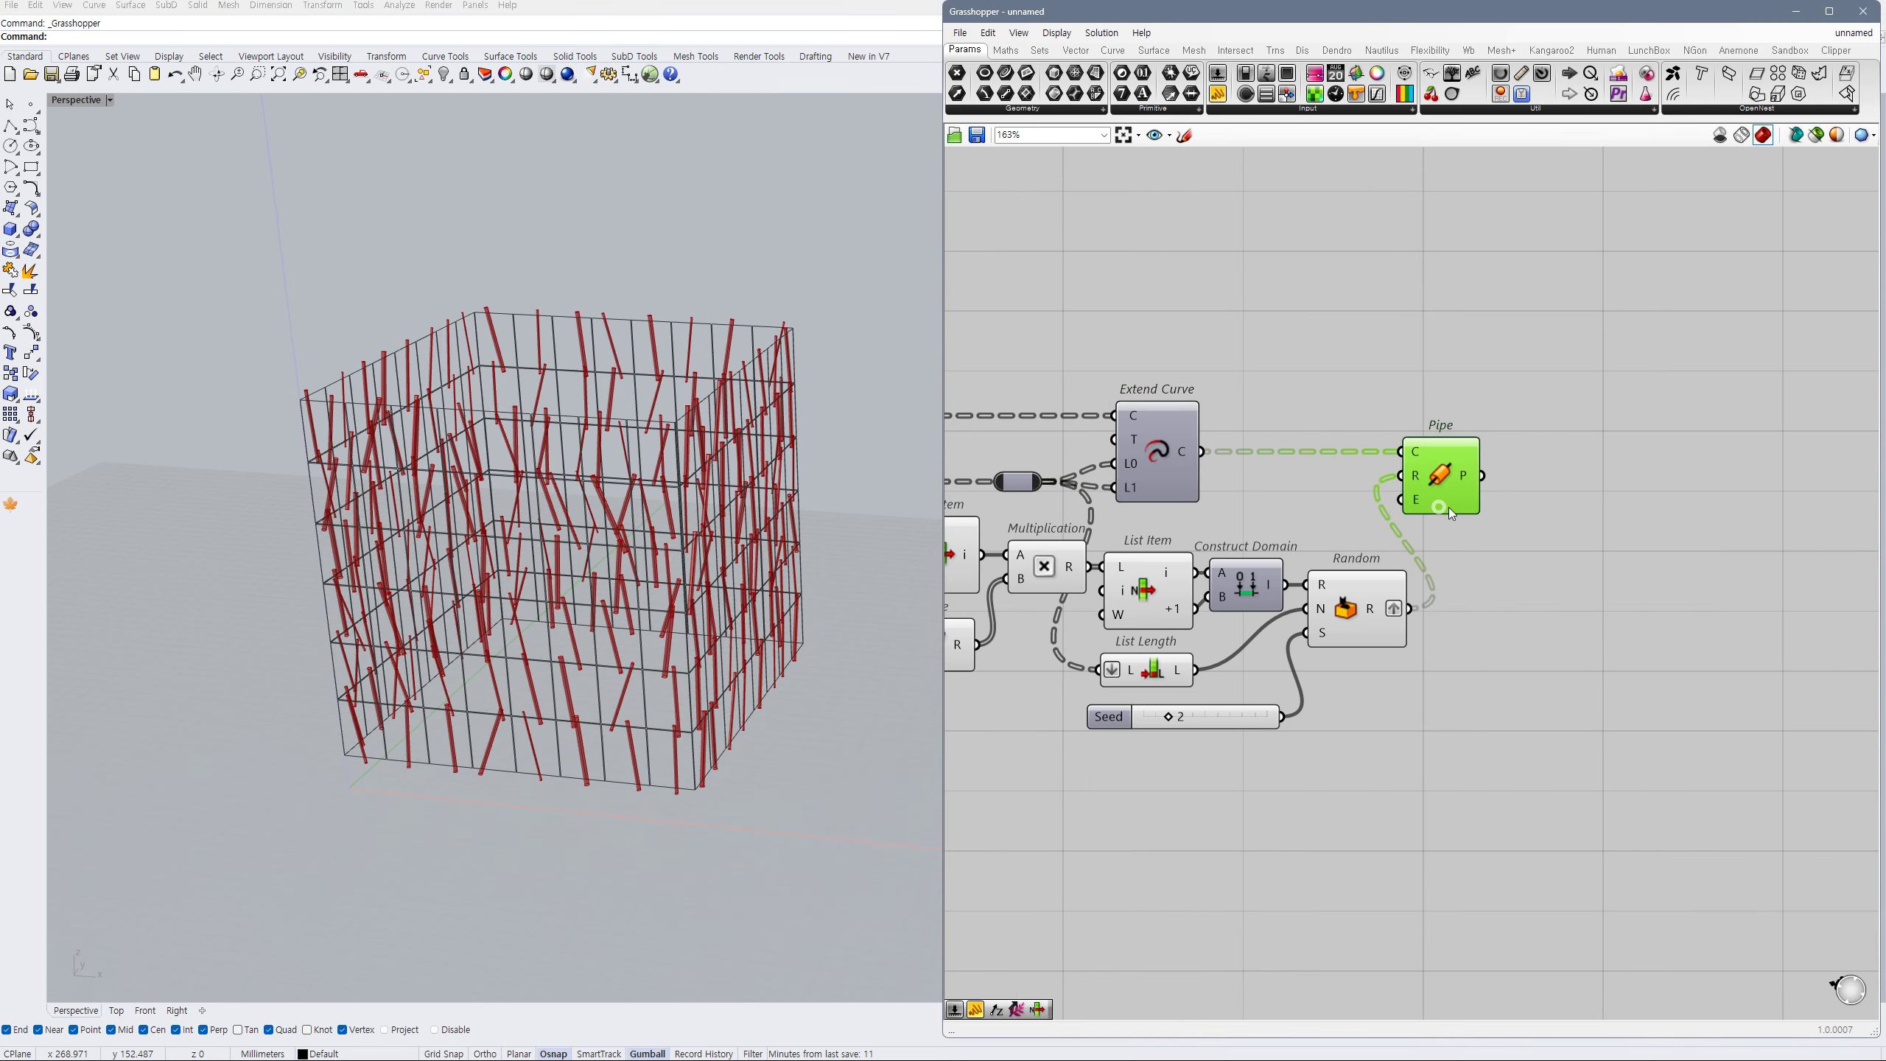
pyautogui.click(1482, 554)
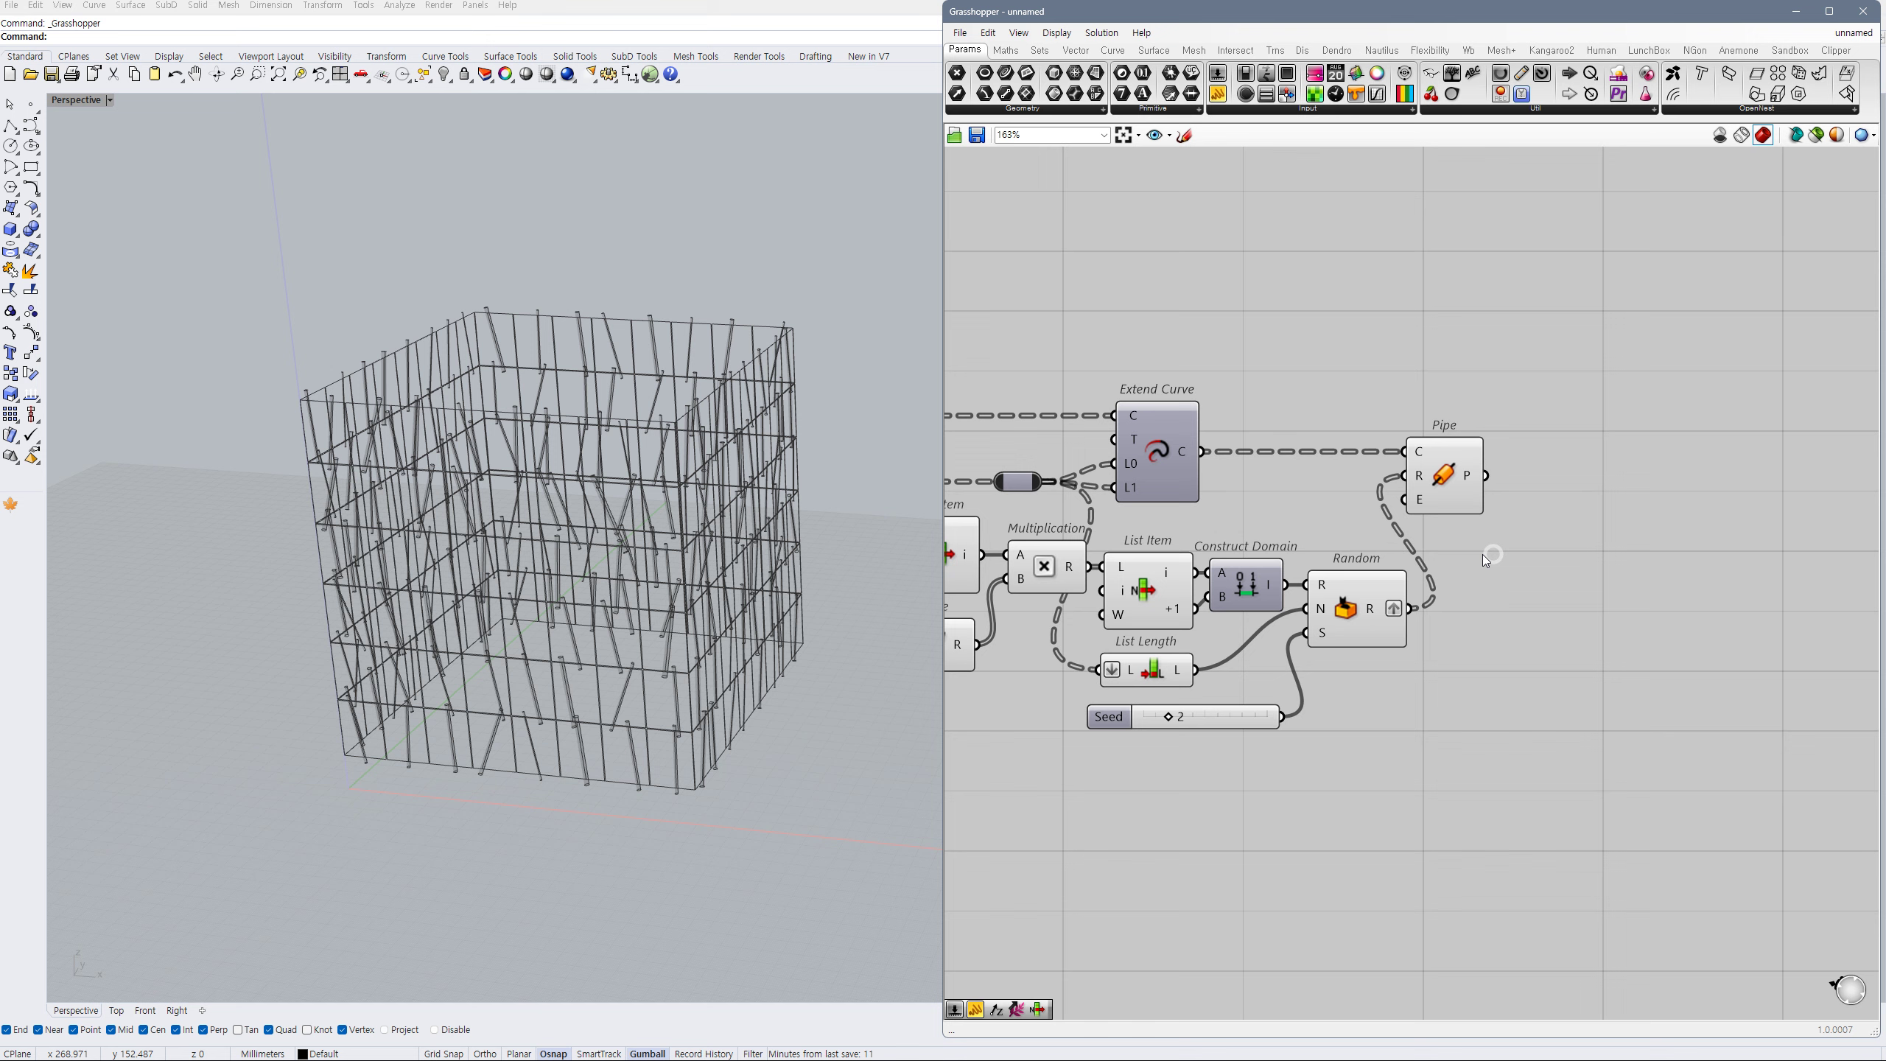
# - Add a panel with value 1 and connect it to Pipe's E input to cap the pipes flat
pyautogui.scroll(1, 1423, 509)
pyautogui.rightClick(1423, 509)
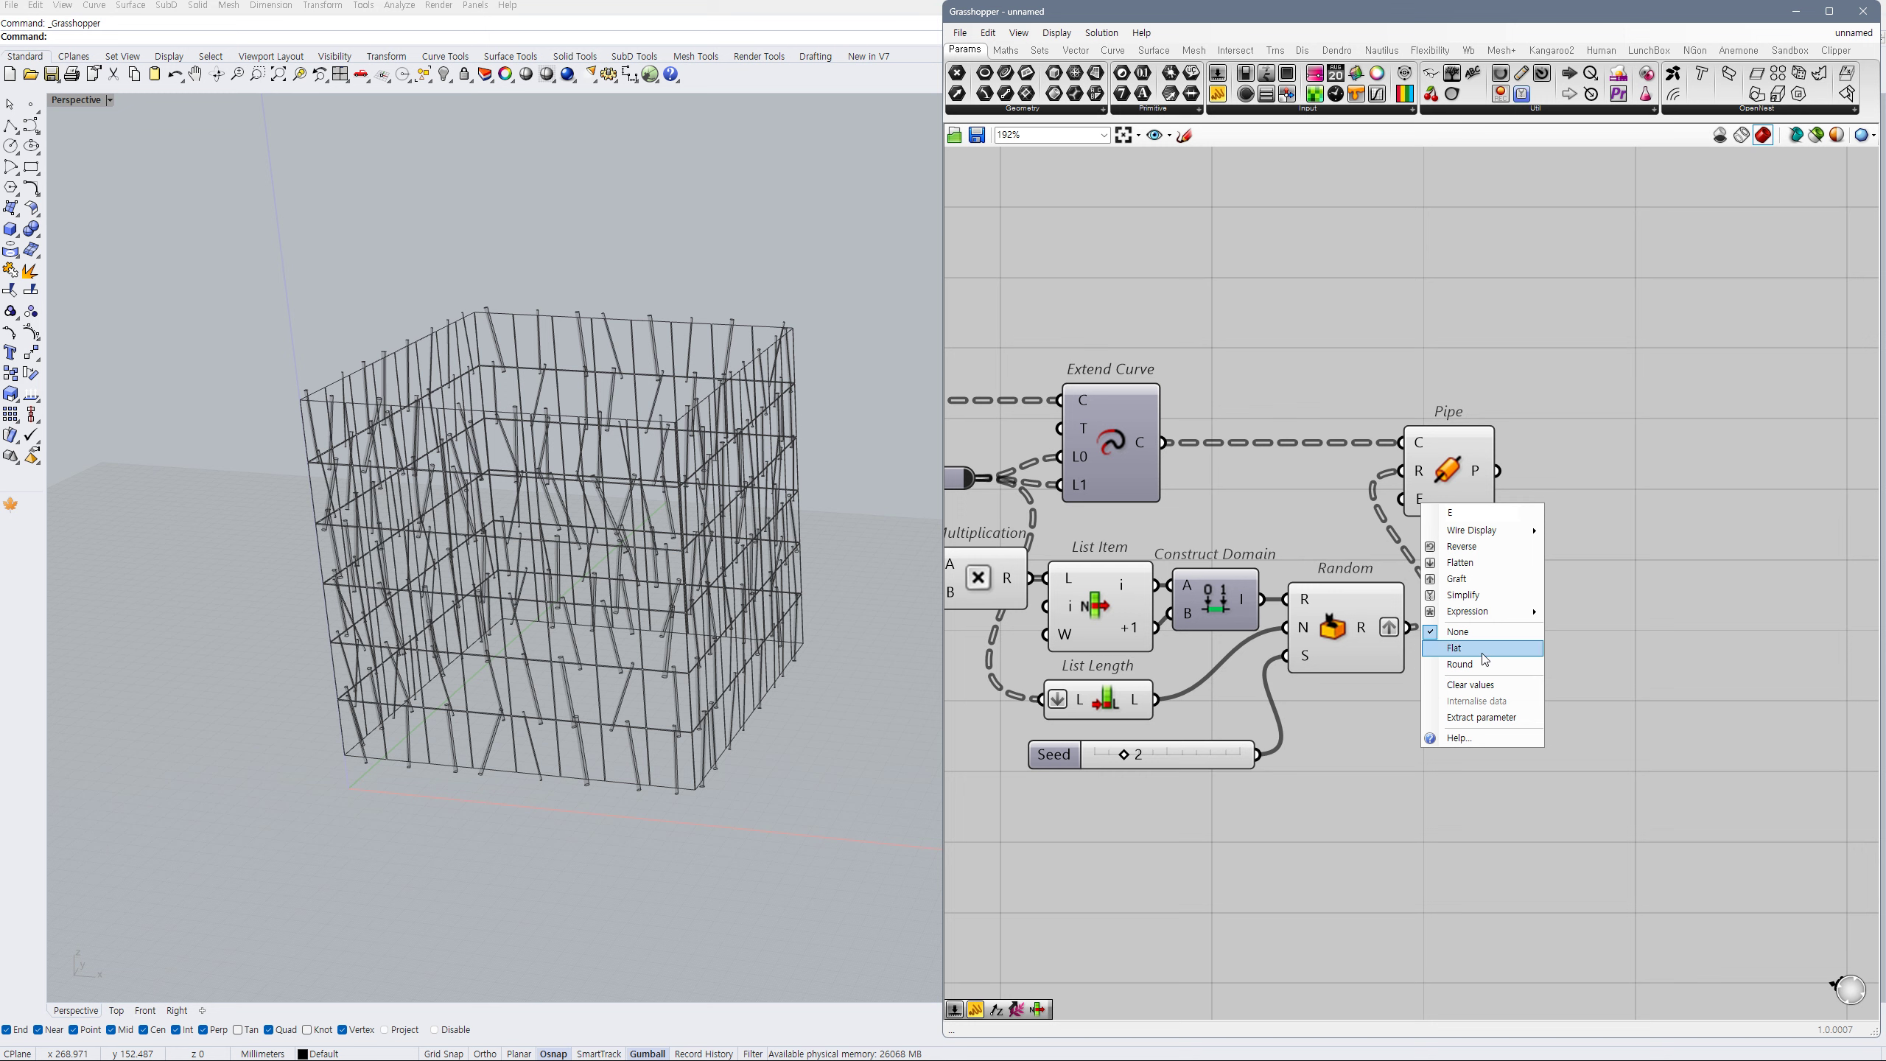
pyautogui.doubleClick(1341, 518)
pyautogui.write('1')
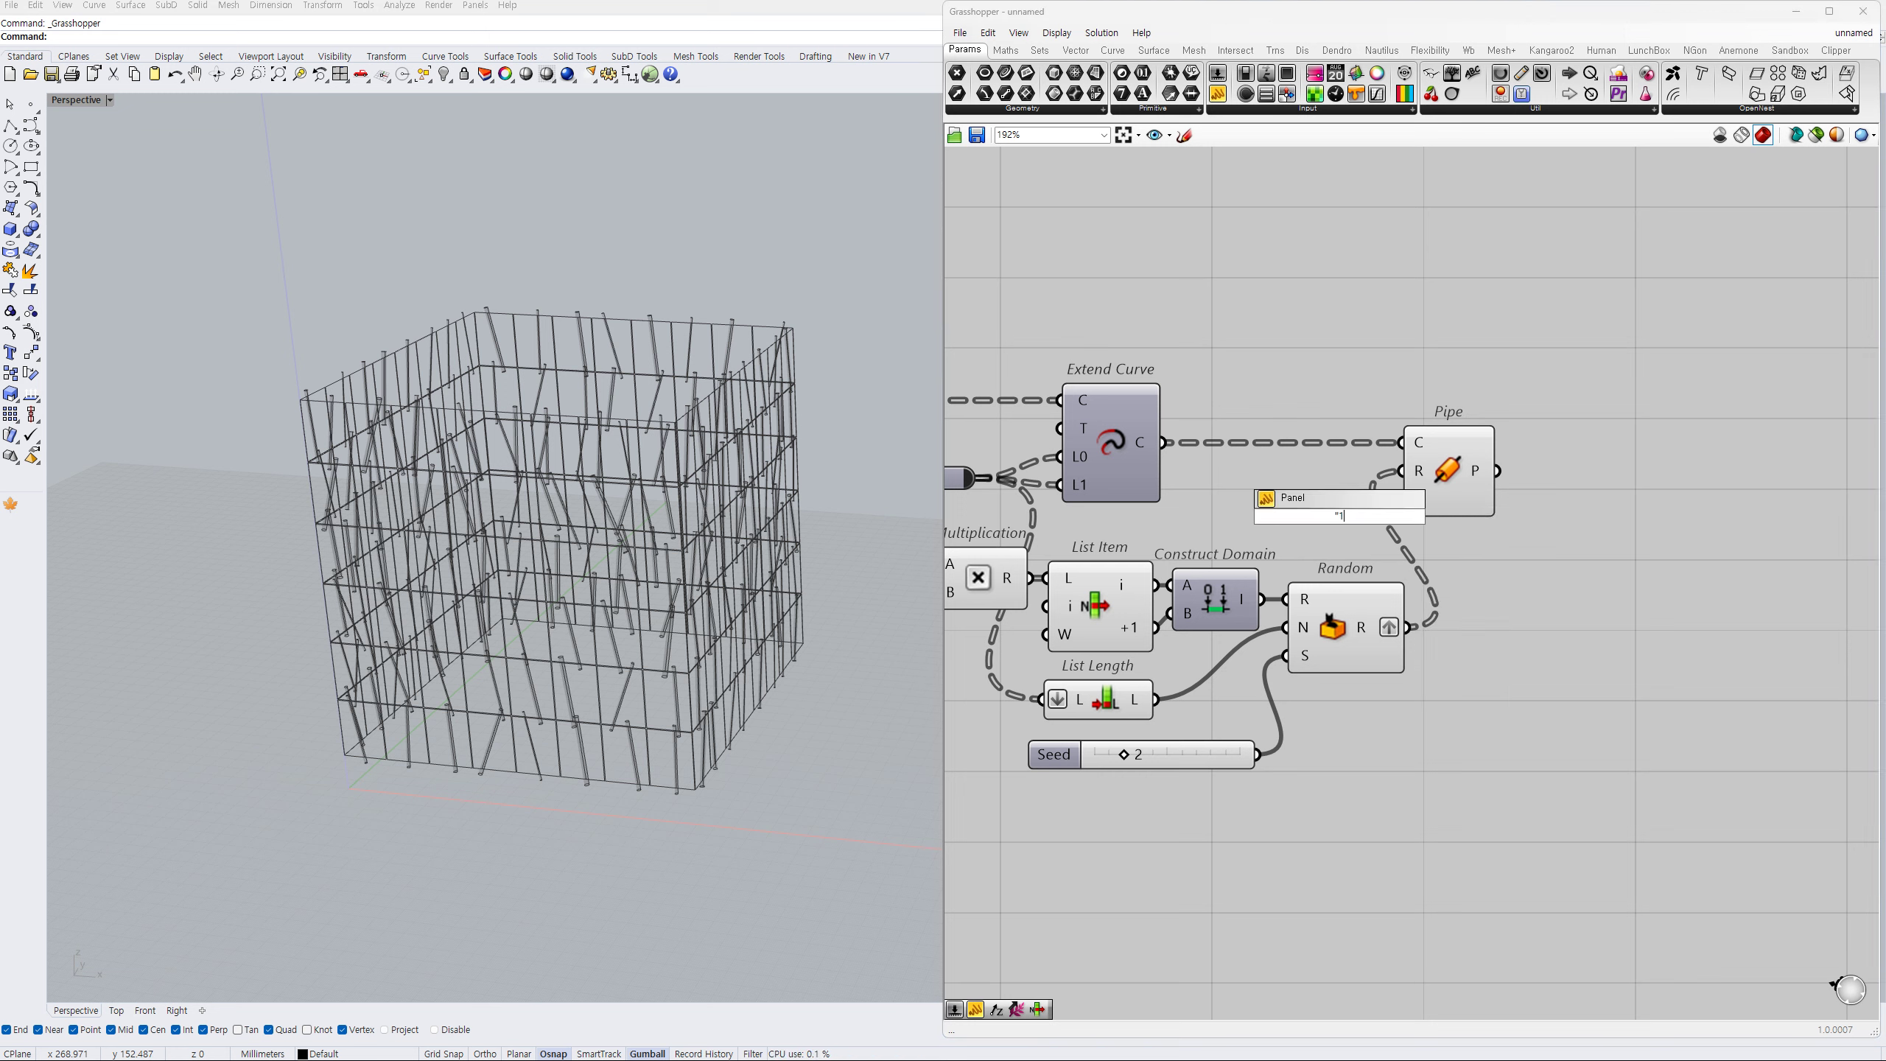
pyautogui.press('Return')
pyautogui.moveTo(1359, 529); pyautogui.dragTo(1320, 502)
pyautogui.click(1520, 556)
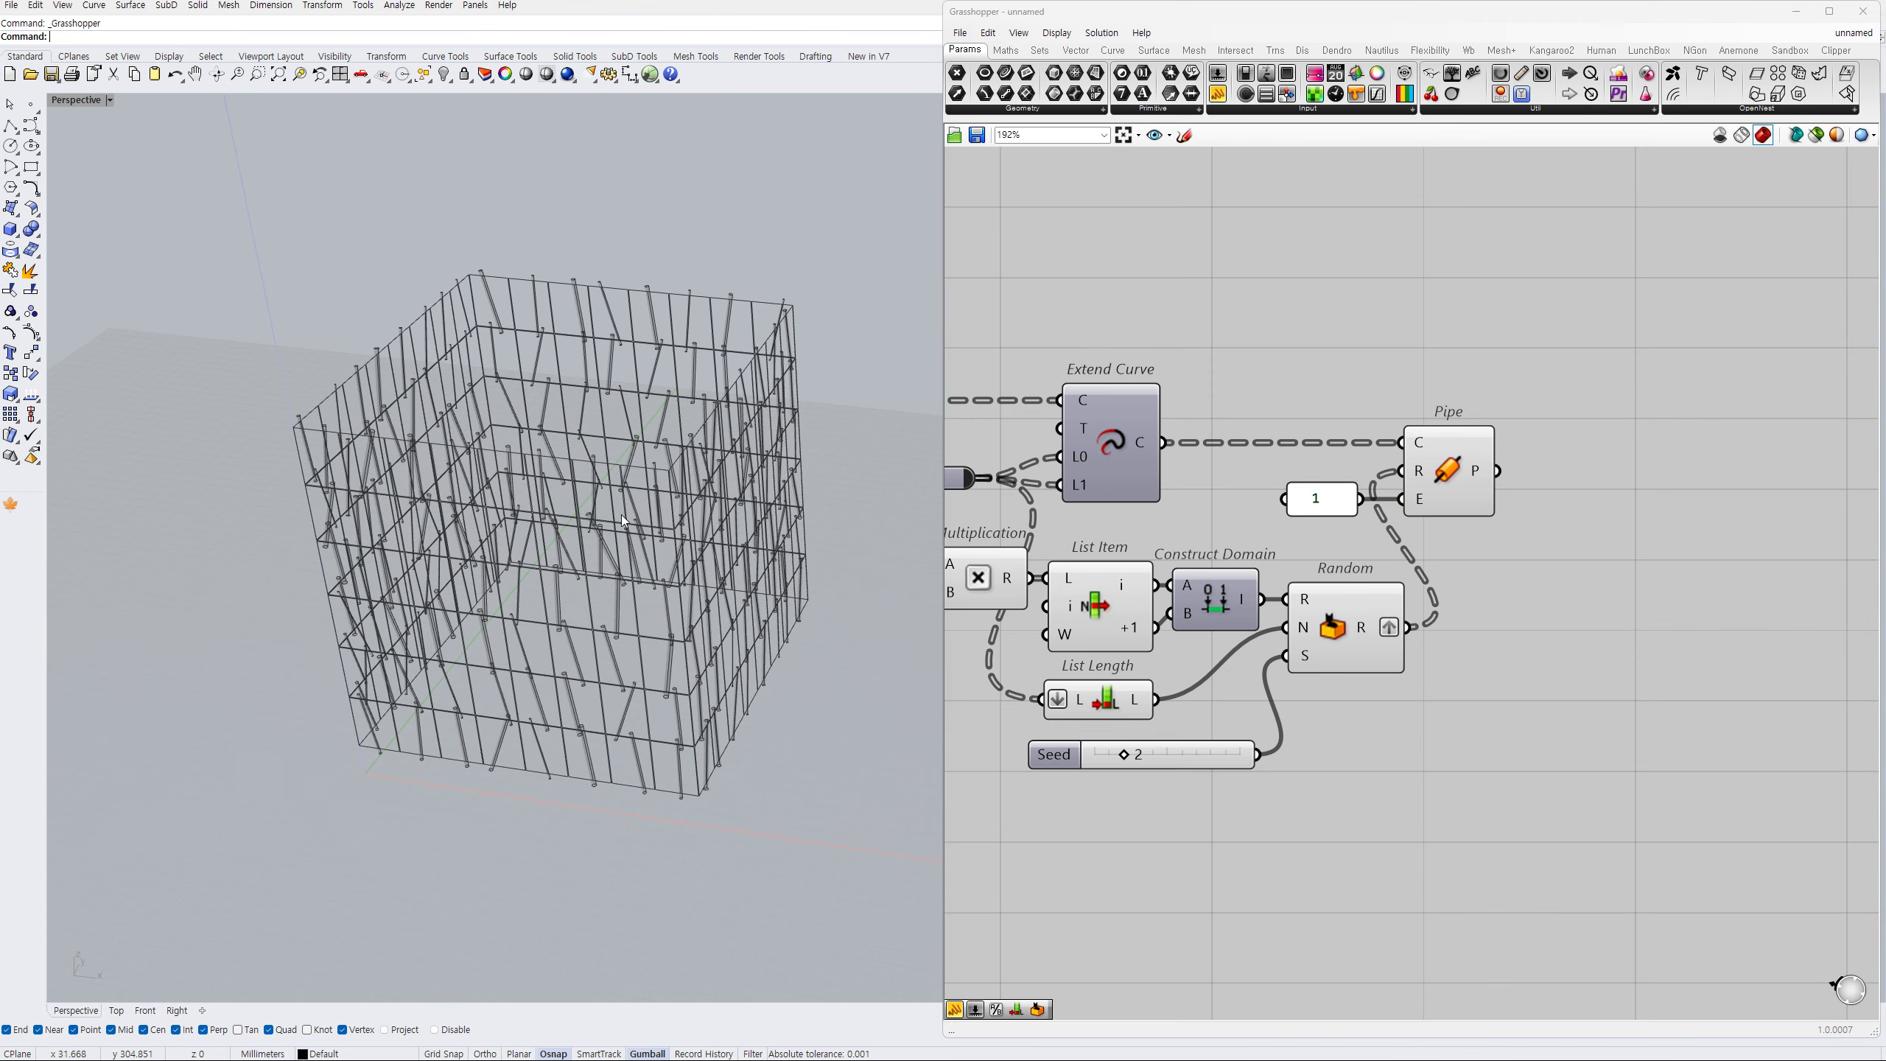
# - Examine the pipes' end caps up close and across the whole model
pyautogui.scroll(8, 663, 460)
pyautogui.click(1398, 512)
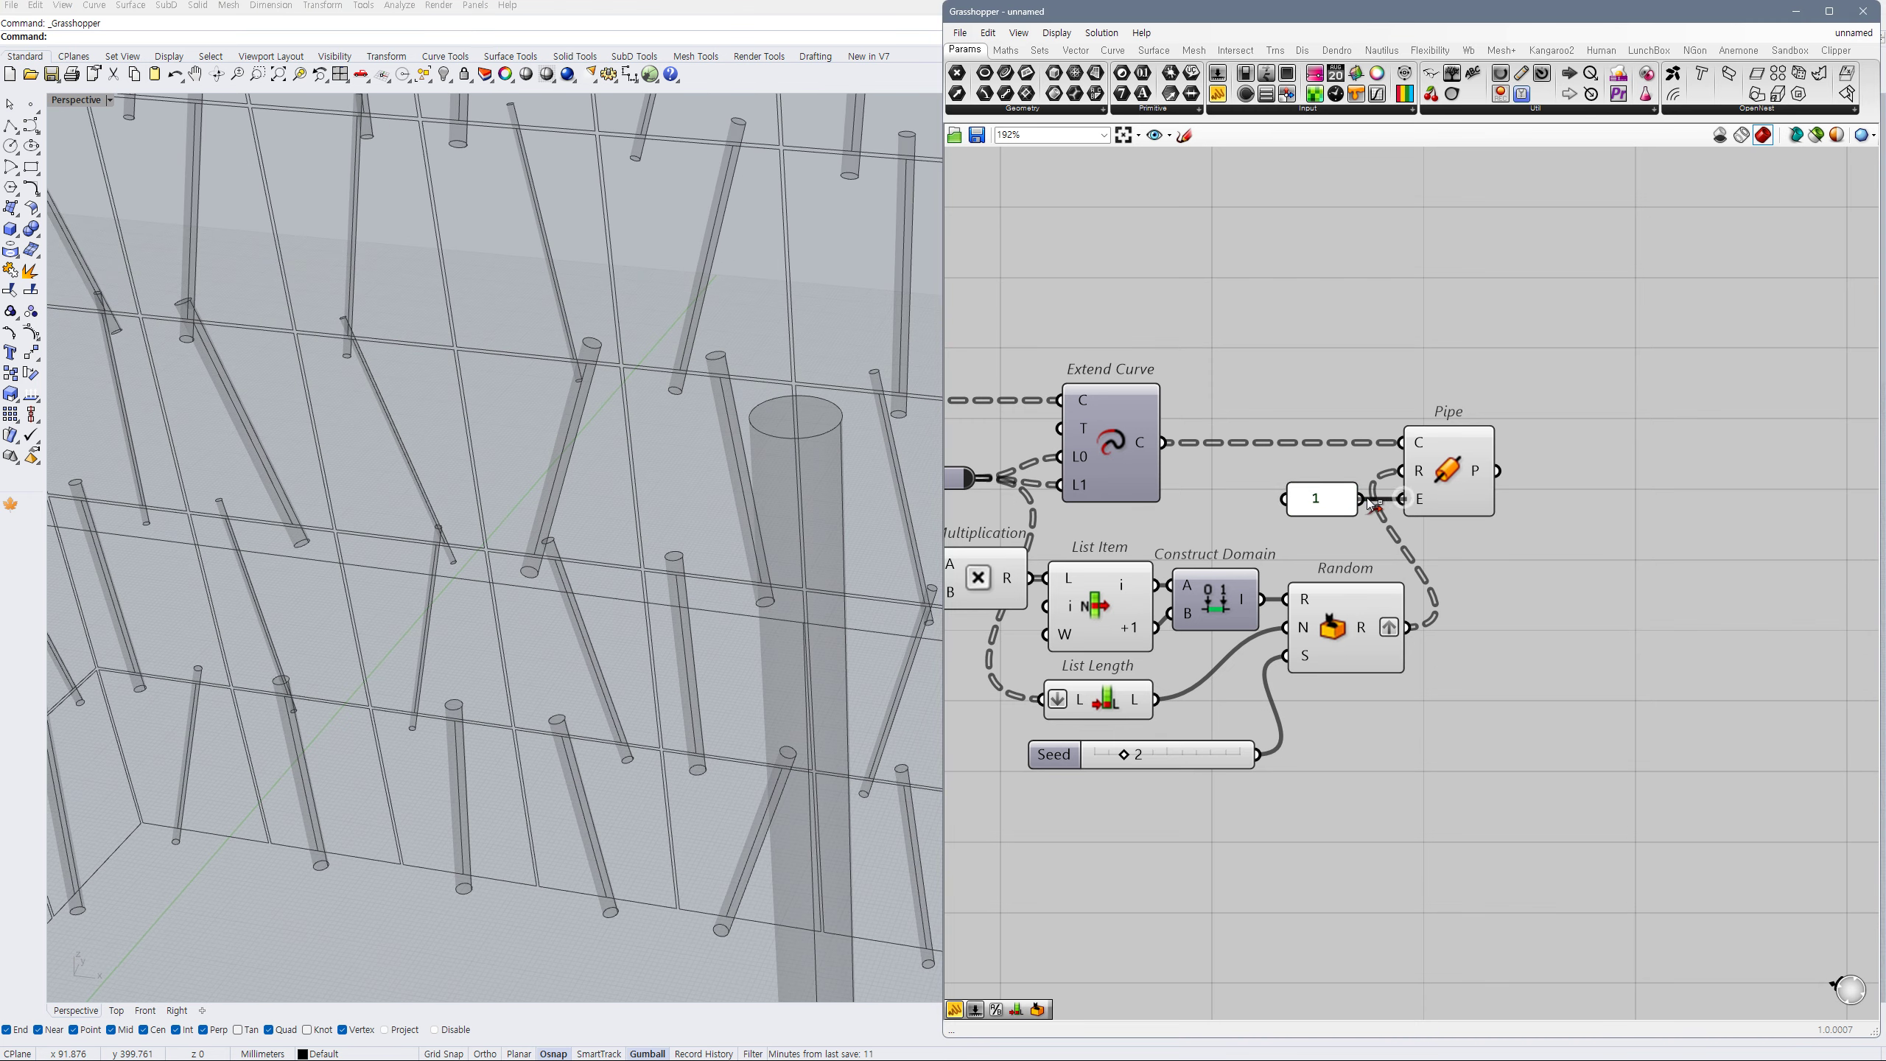
pyautogui.moveTo(1369, 502); pyautogui.dragTo(1318, 503)
pyautogui.click(1473, 558)
pyautogui.scroll(-10, 783, 633)
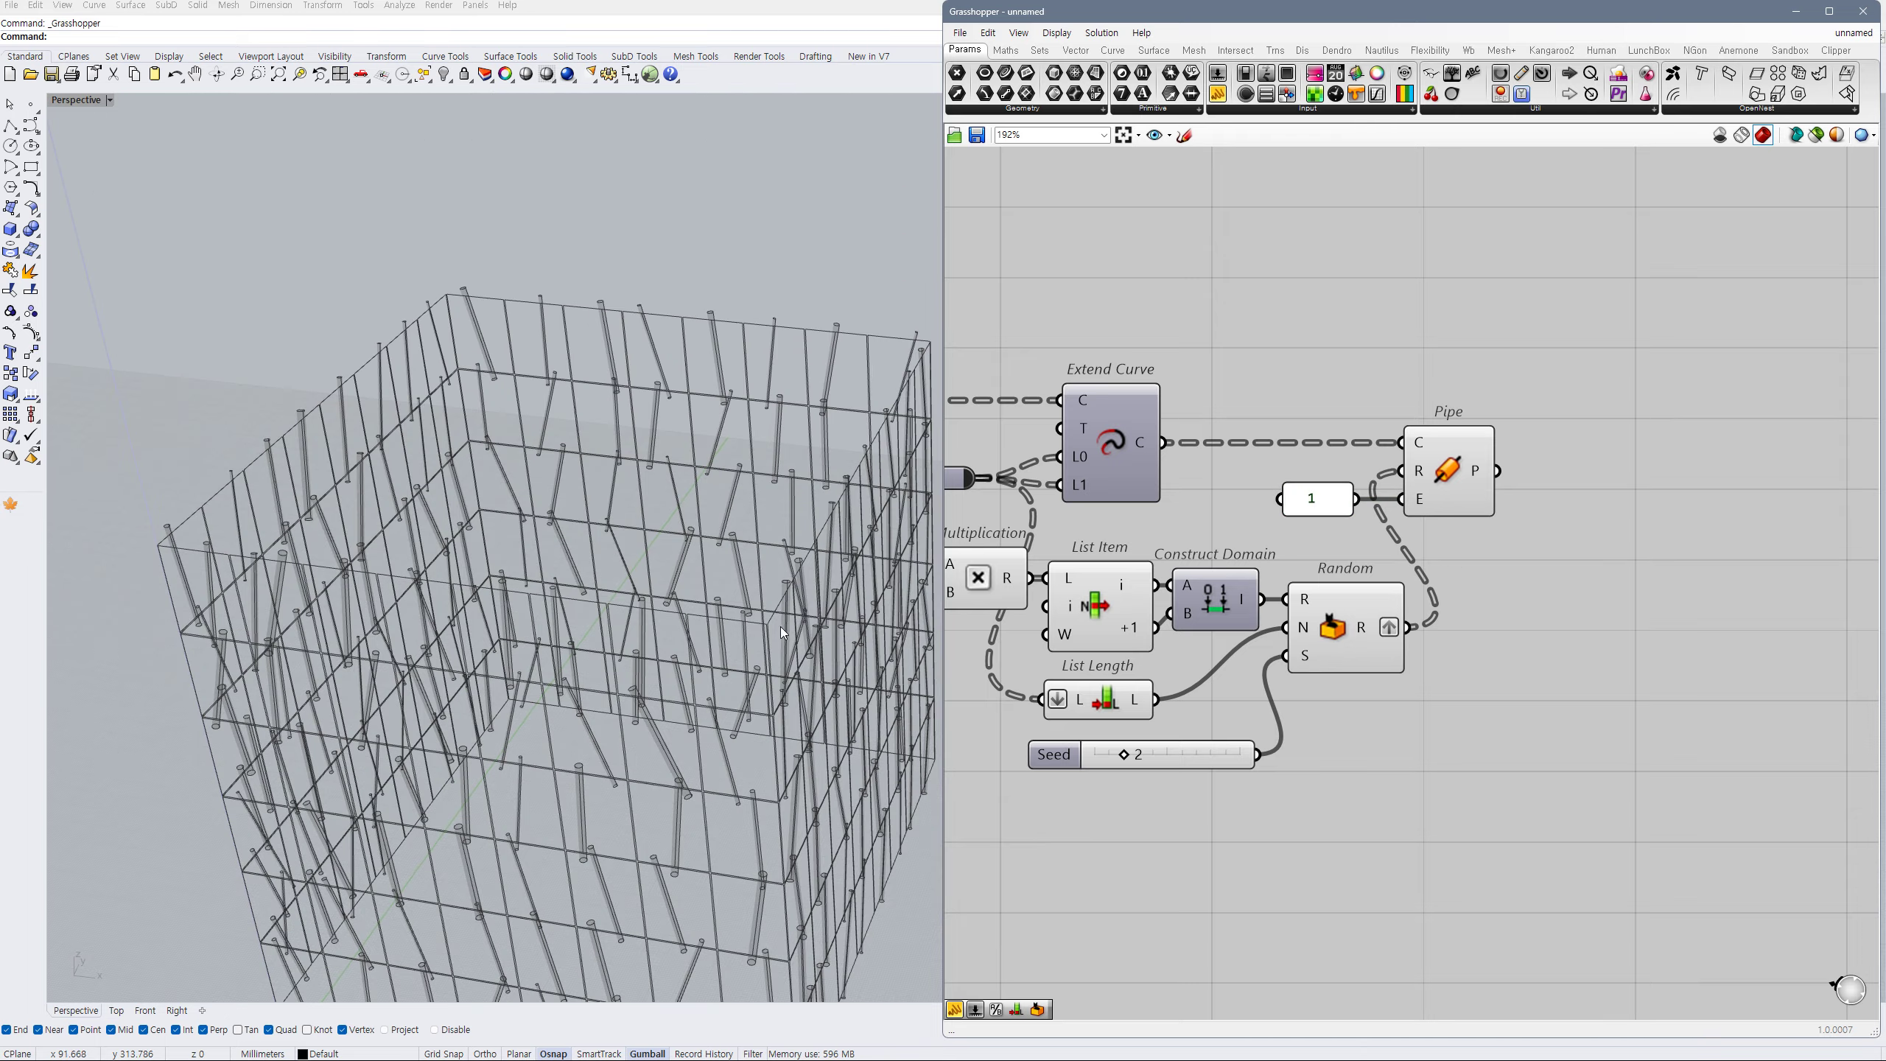
pyautogui.scroll(-5, 805, 643)
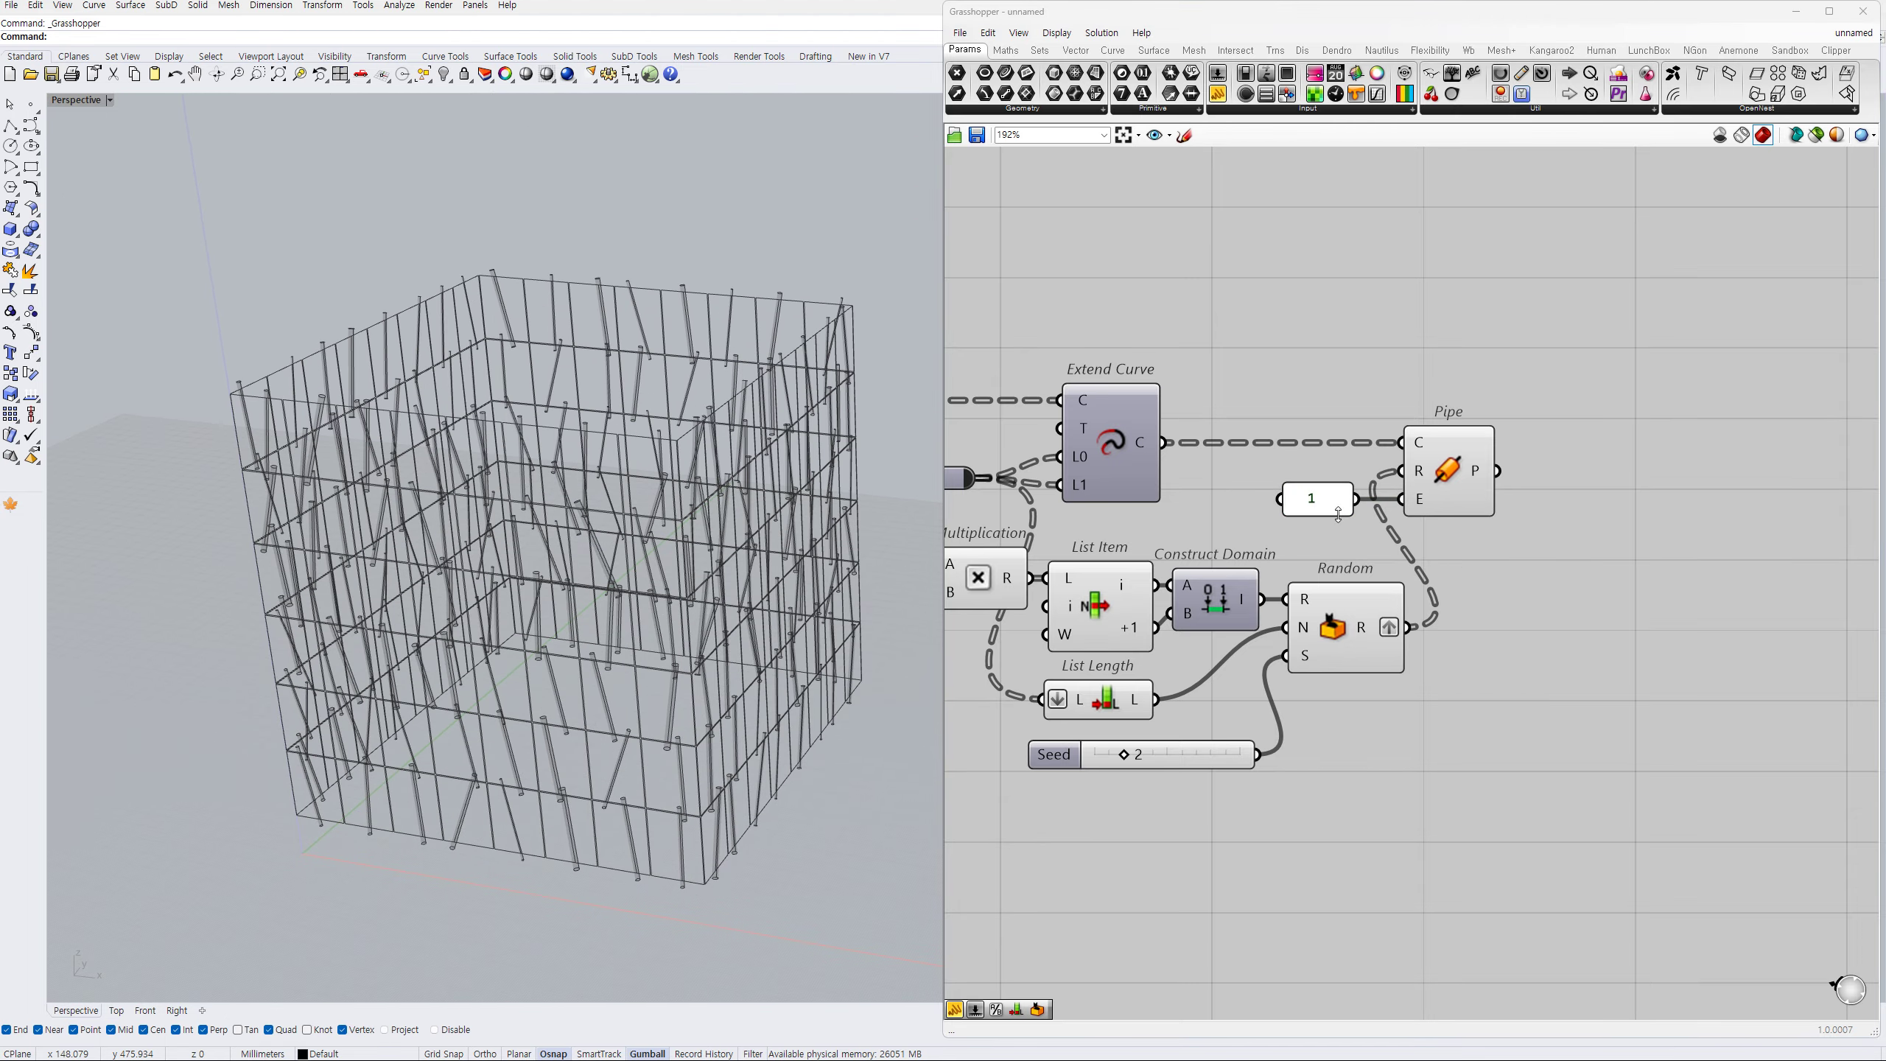
# - Add a Trim Solid component after Pipe
pyautogui.moveTo(1601, 494); pyautogui.dragTo(1527, 505, button='right')
pyautogui.doubleClick(1525, 500)
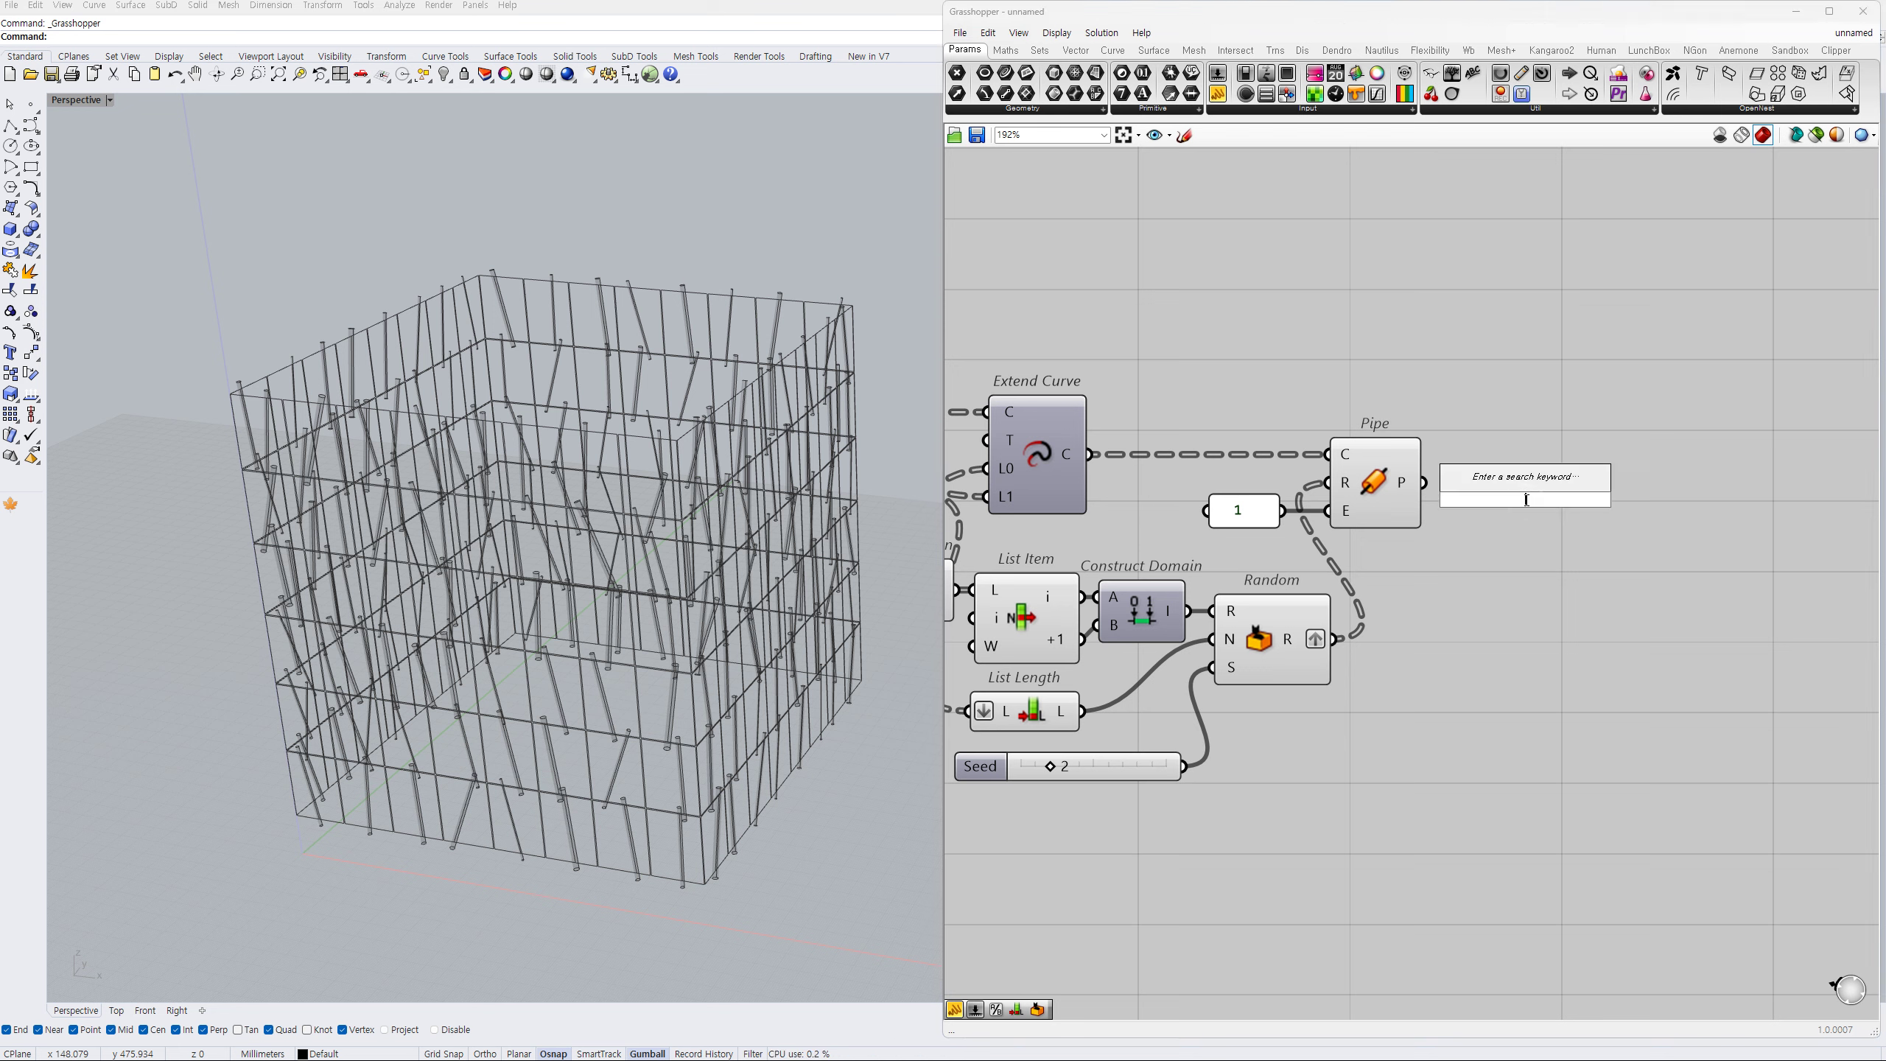
pyautogui.write('trim')
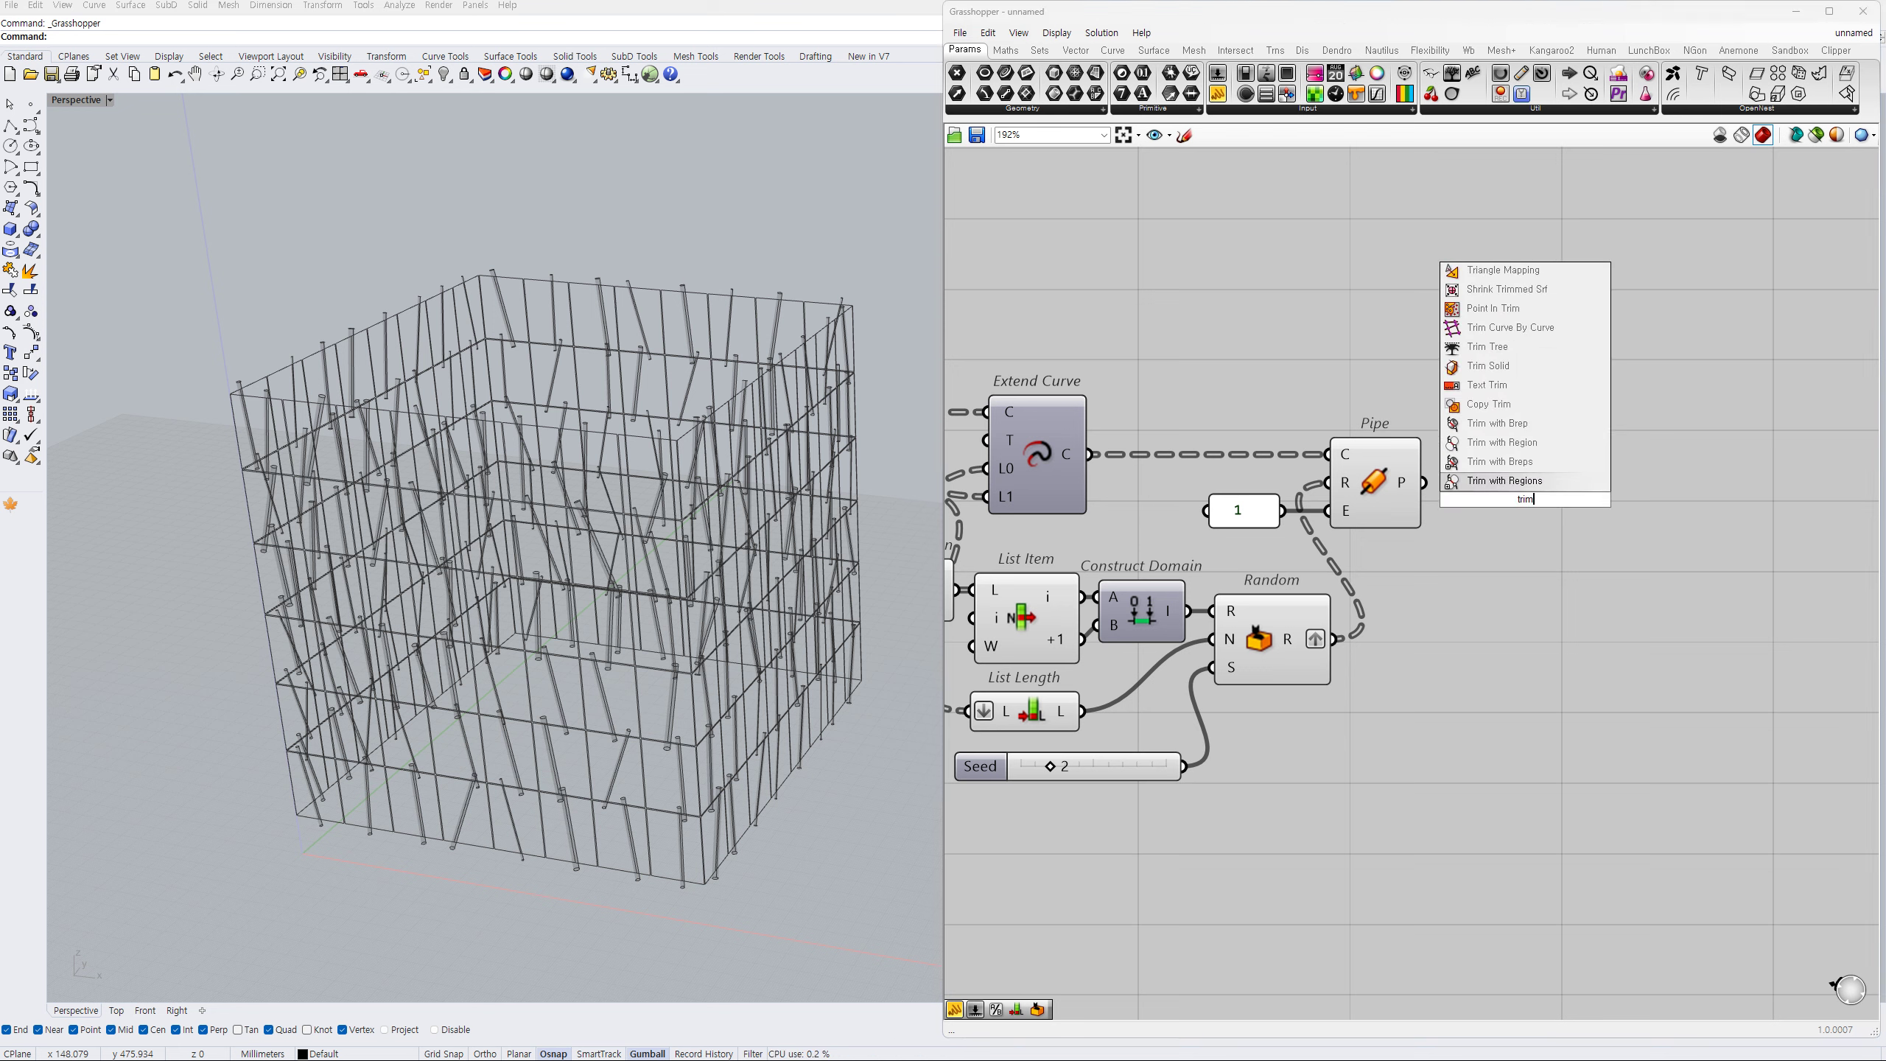
pyautogui.press('Up')
pyautogui.press('Up')
pyautogui.press('Up')
pyautogui.press('Up')
pyautogui.press('Up')
pyautogui.press('Up')
pyautogui.press('Return')
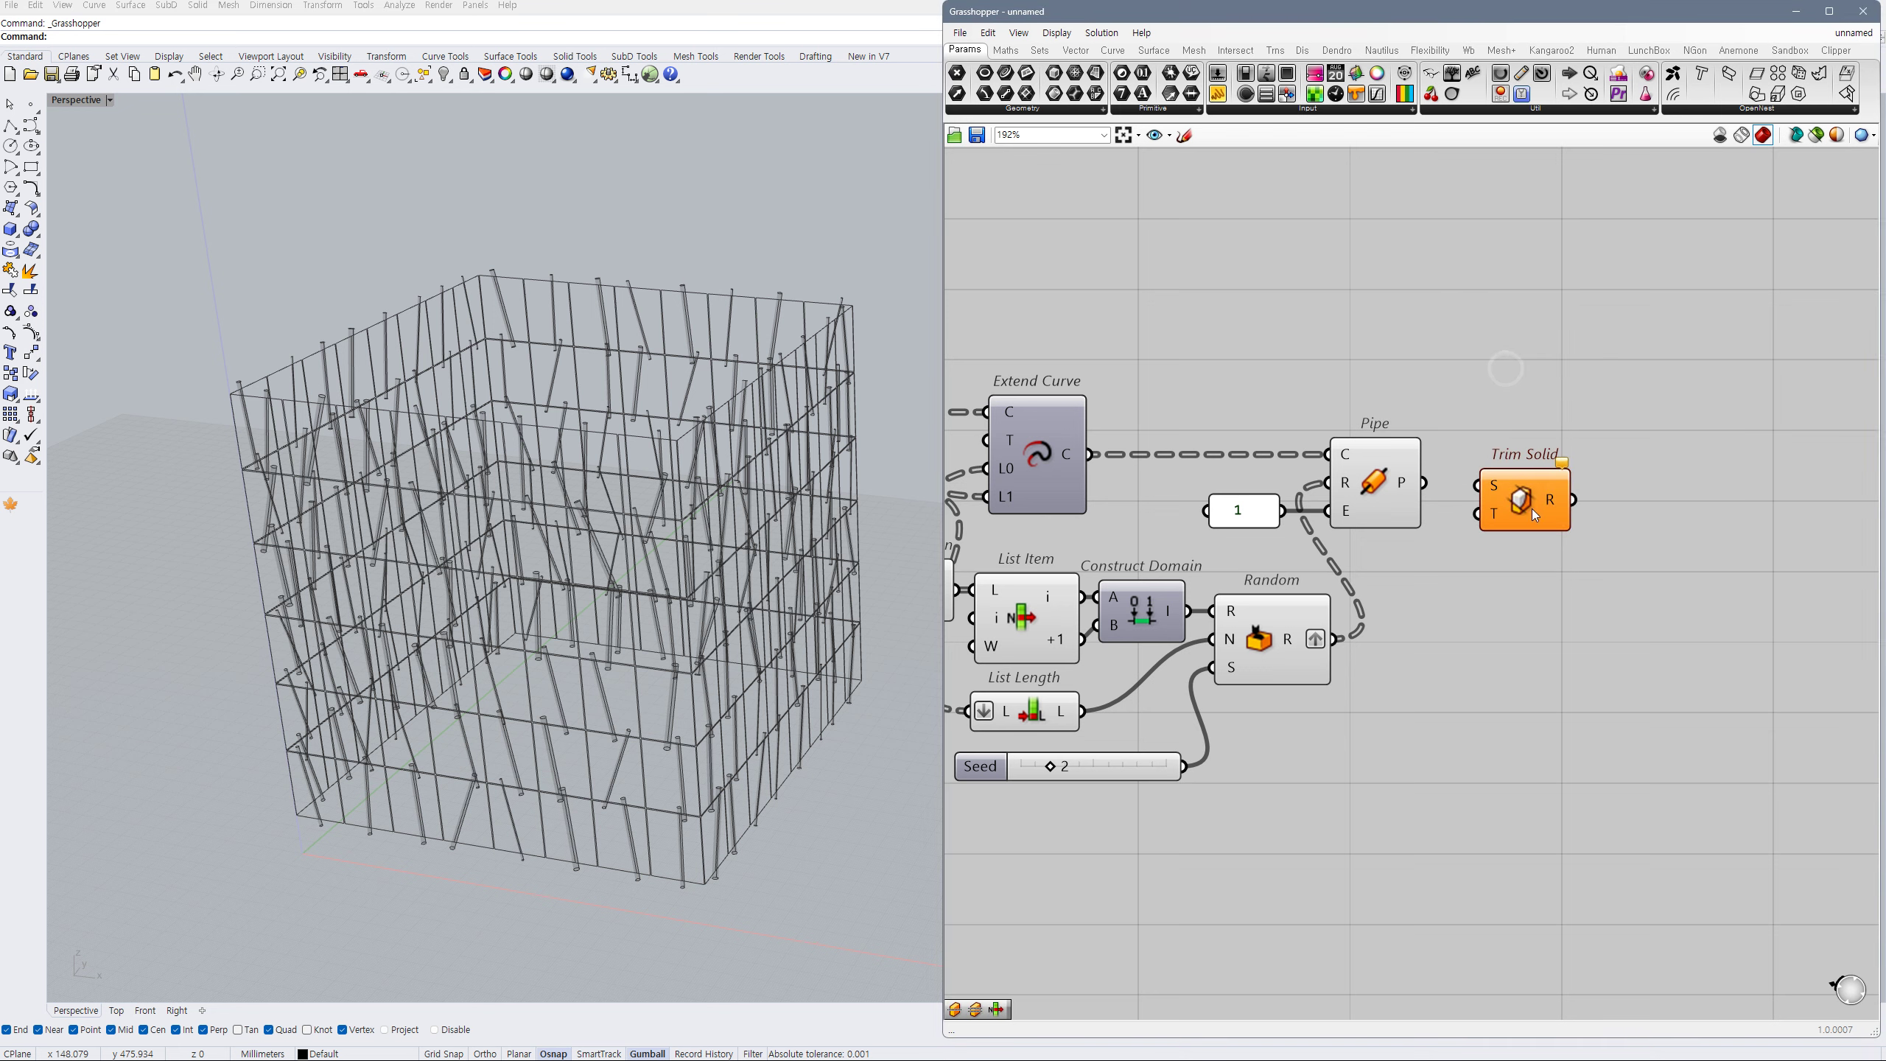
# - Connect Pipe's output to Trim Solid's T input and move Trim Solid above the Pipe component's level
pyautogui.scroll(-1, 1526, 543)
pyautogui.moveTo(1526, 548); pyautogui.dragTo(1562, 566, button='right')
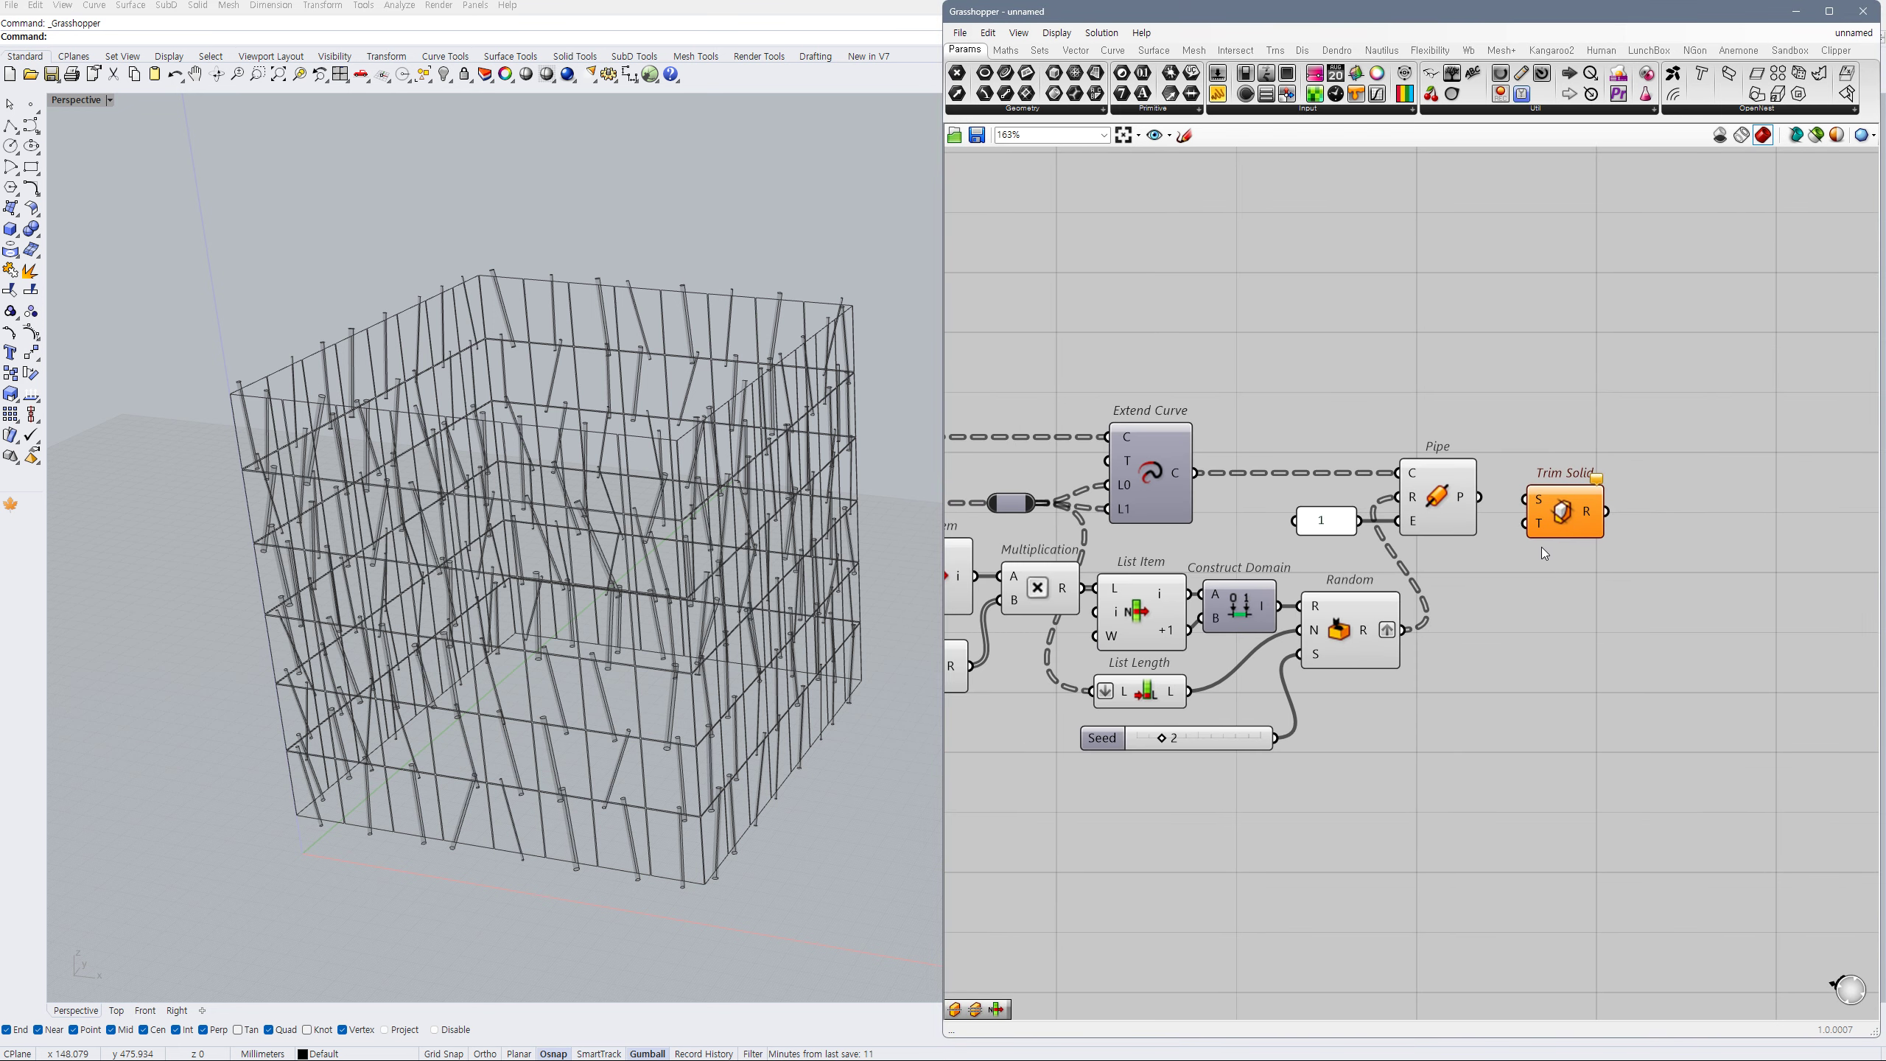
pyautogui.moveTo(1525, 524); pyautogui.dragTo(1479, 498)
pyautogui.moveTo(1552, 528); pyautogui.dragTo(1562, 425)
# - Hide the previews of the Pipe and PolyLine components
pyautogui.click(1430, 507)
pyautogui.hotkey('ctrl', 'q')
pyautogui.scroll(-2, 1563, 495)
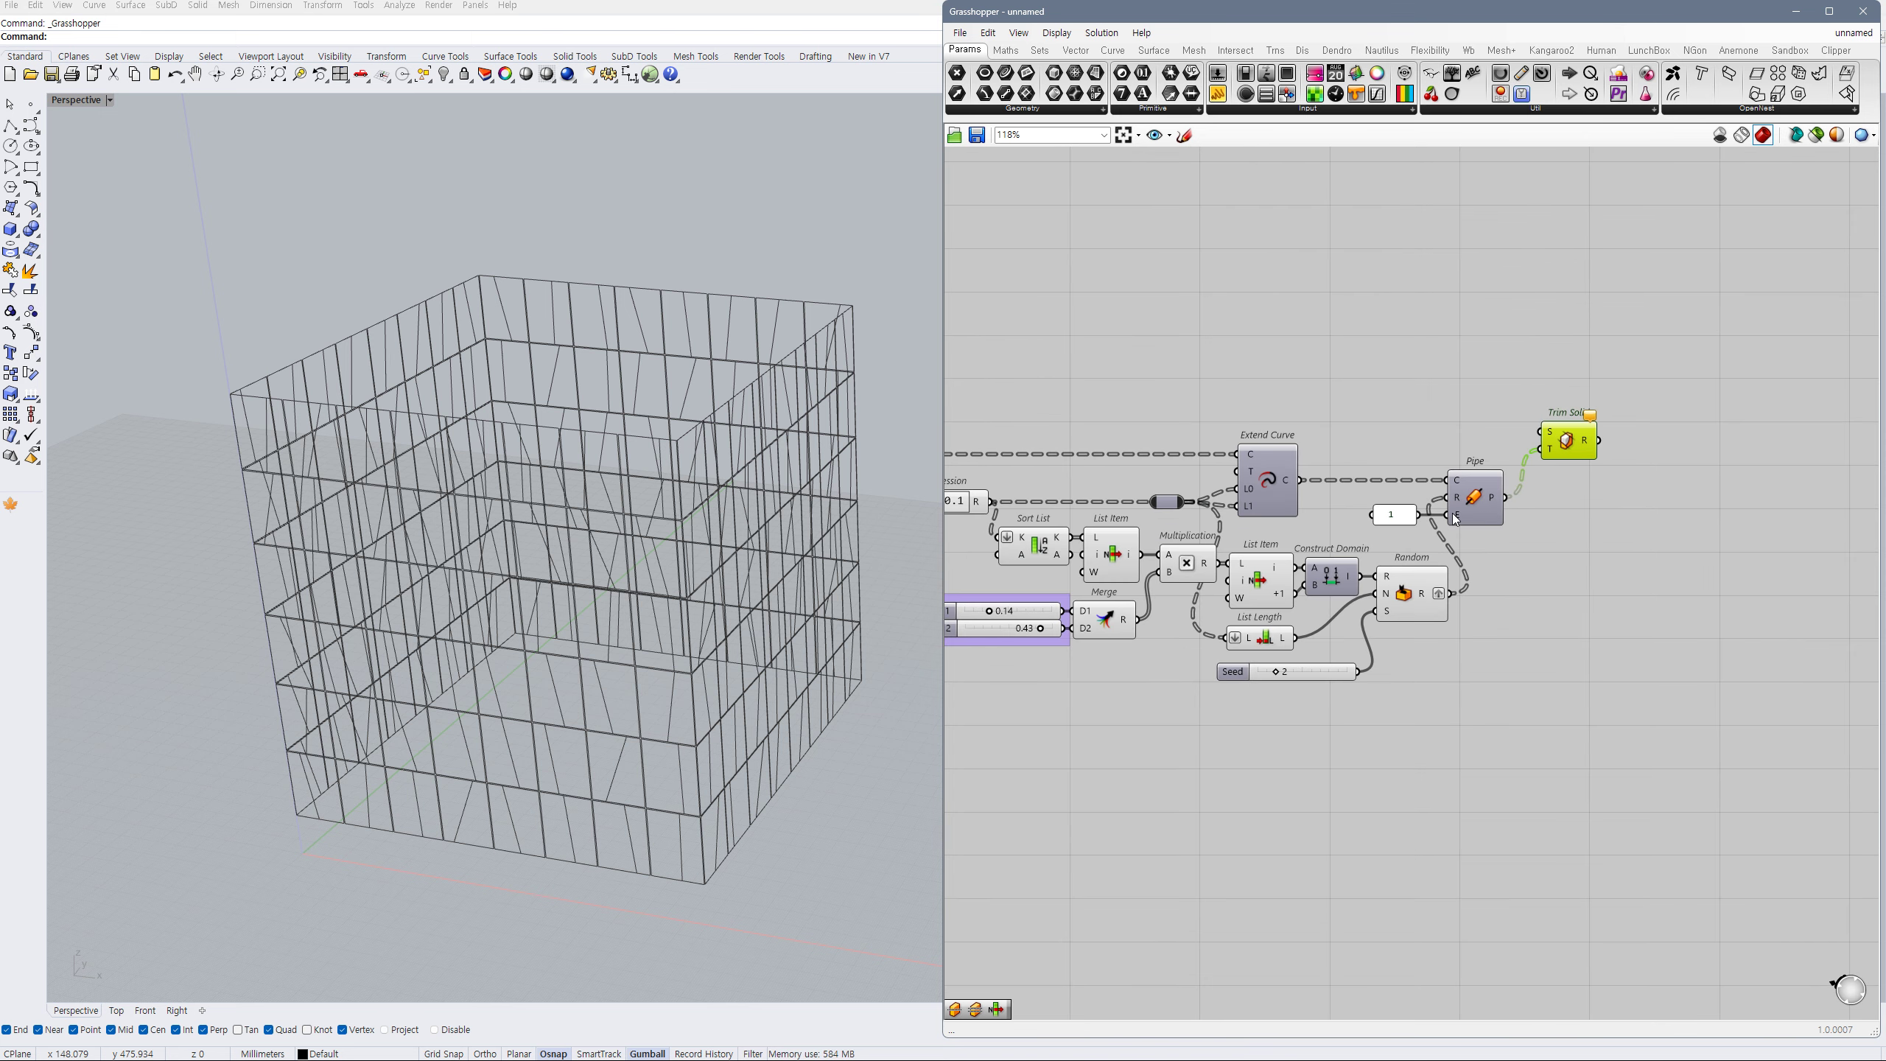
pyautogui.moveTo(1336, 515); pyautogui.dragTo(1521, 511, button='right')
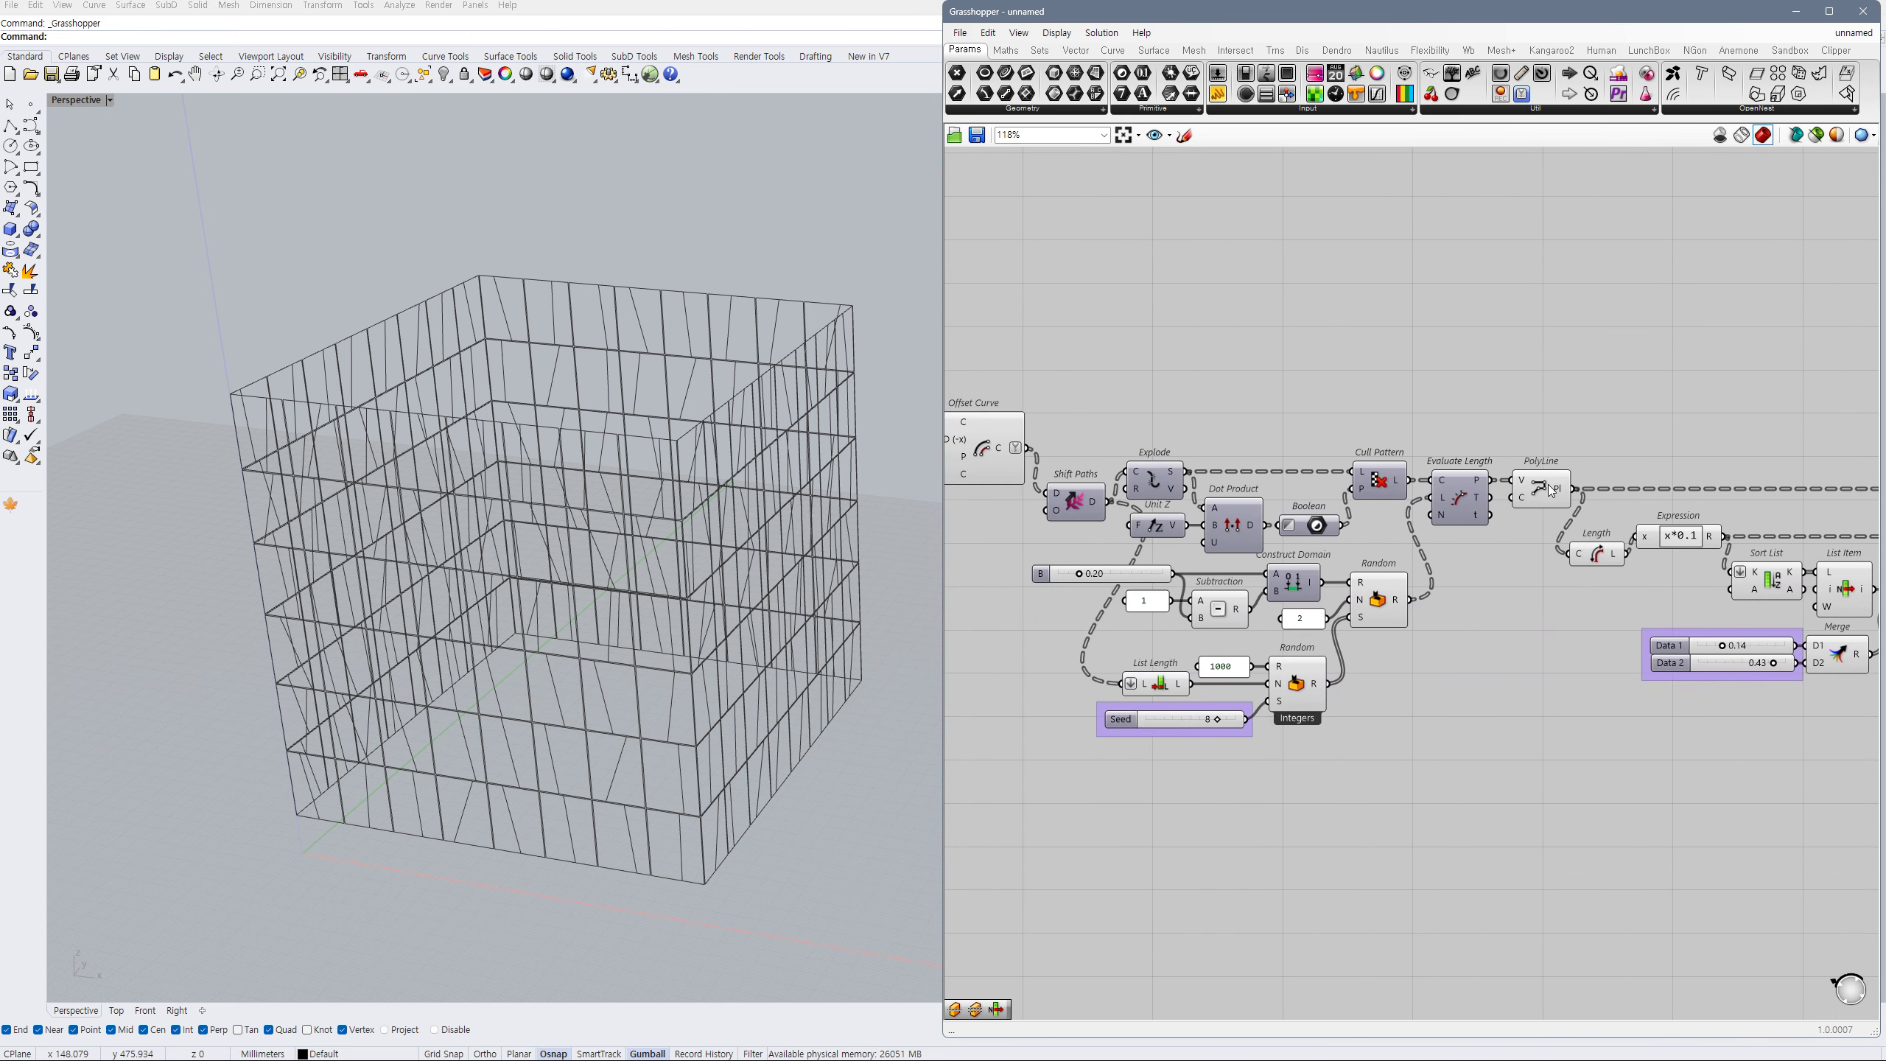
pyautogui.click(1539, 490)
pyautogui.hotkey('ctrl', 'q')
# - Add a Boundary Surfaces component and connect Offset Curve's output to its E input
pyautogui.moveTo(1012, 444); pyautogui.dragTo(1180, 457, button='right')
pyautogui.scroll(1, 1158, 451)
pyautogui.click(1158, 453)
pyautogui.doubleClick(1281, 414)
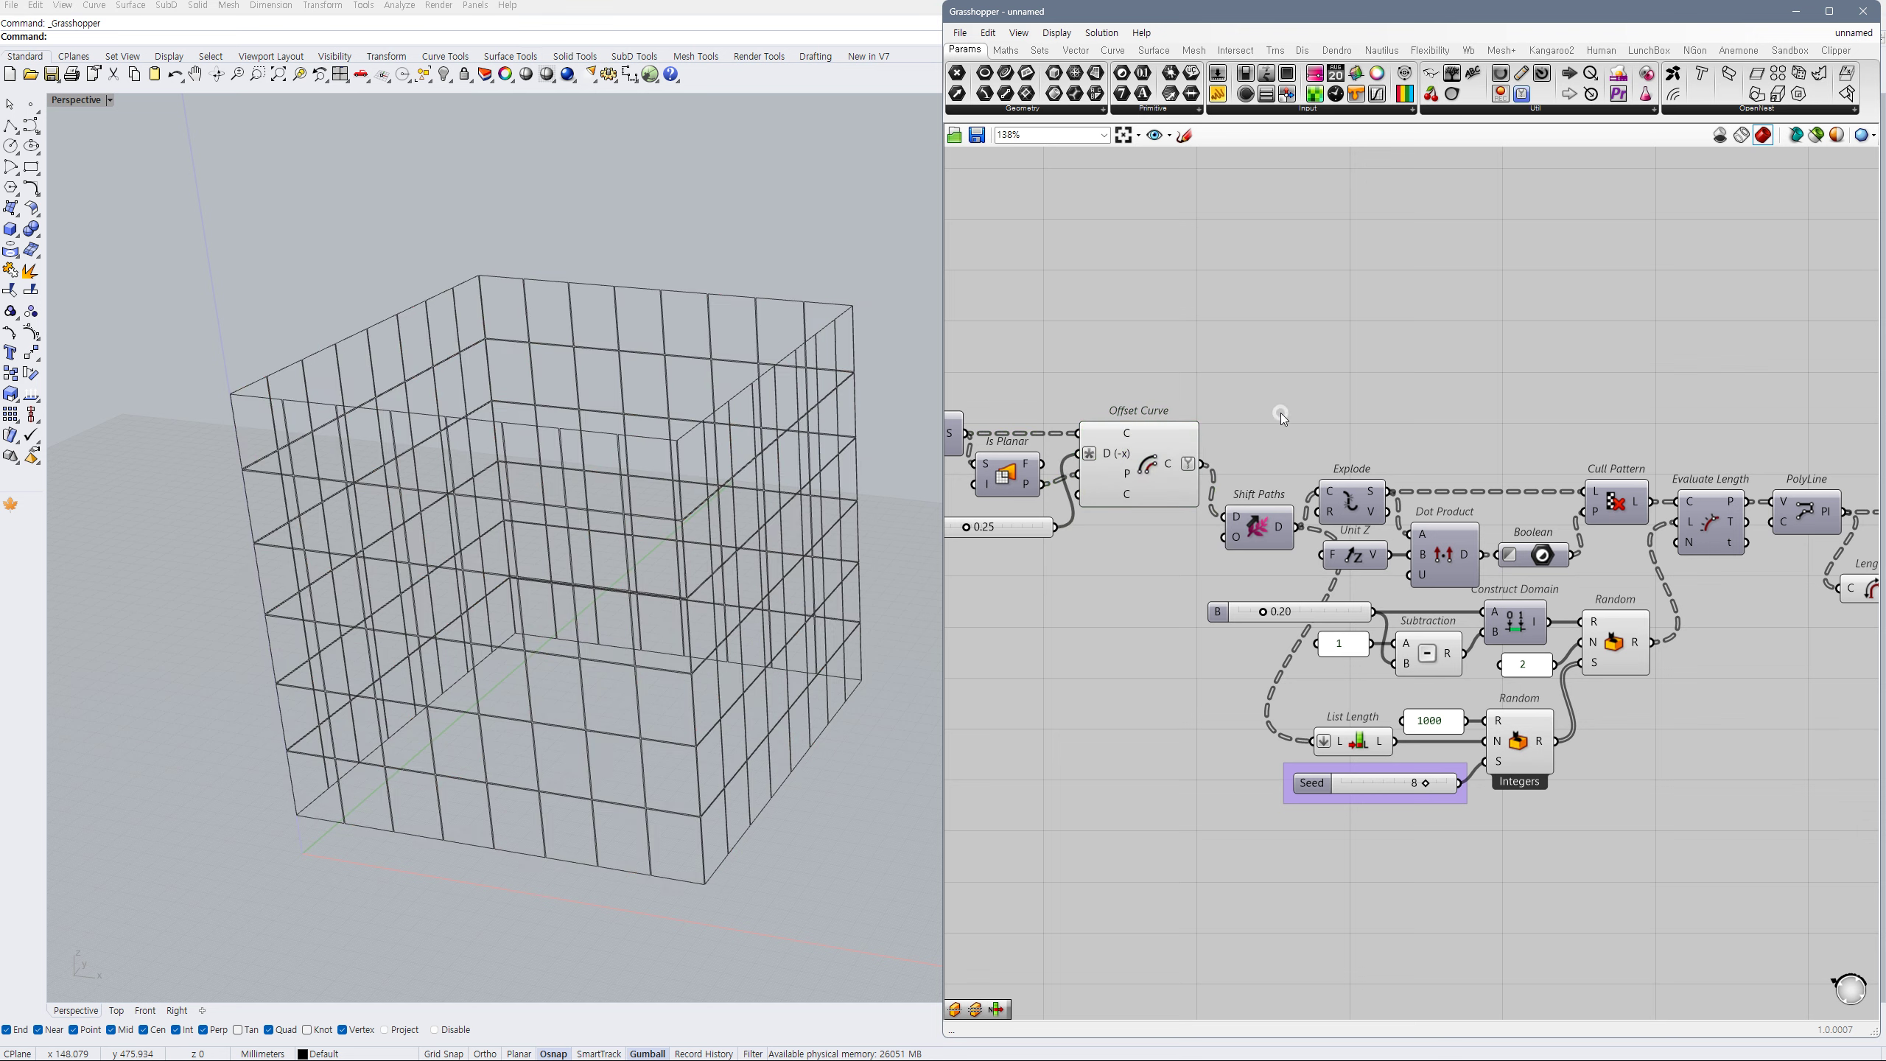
pyautogui.write('boundary')
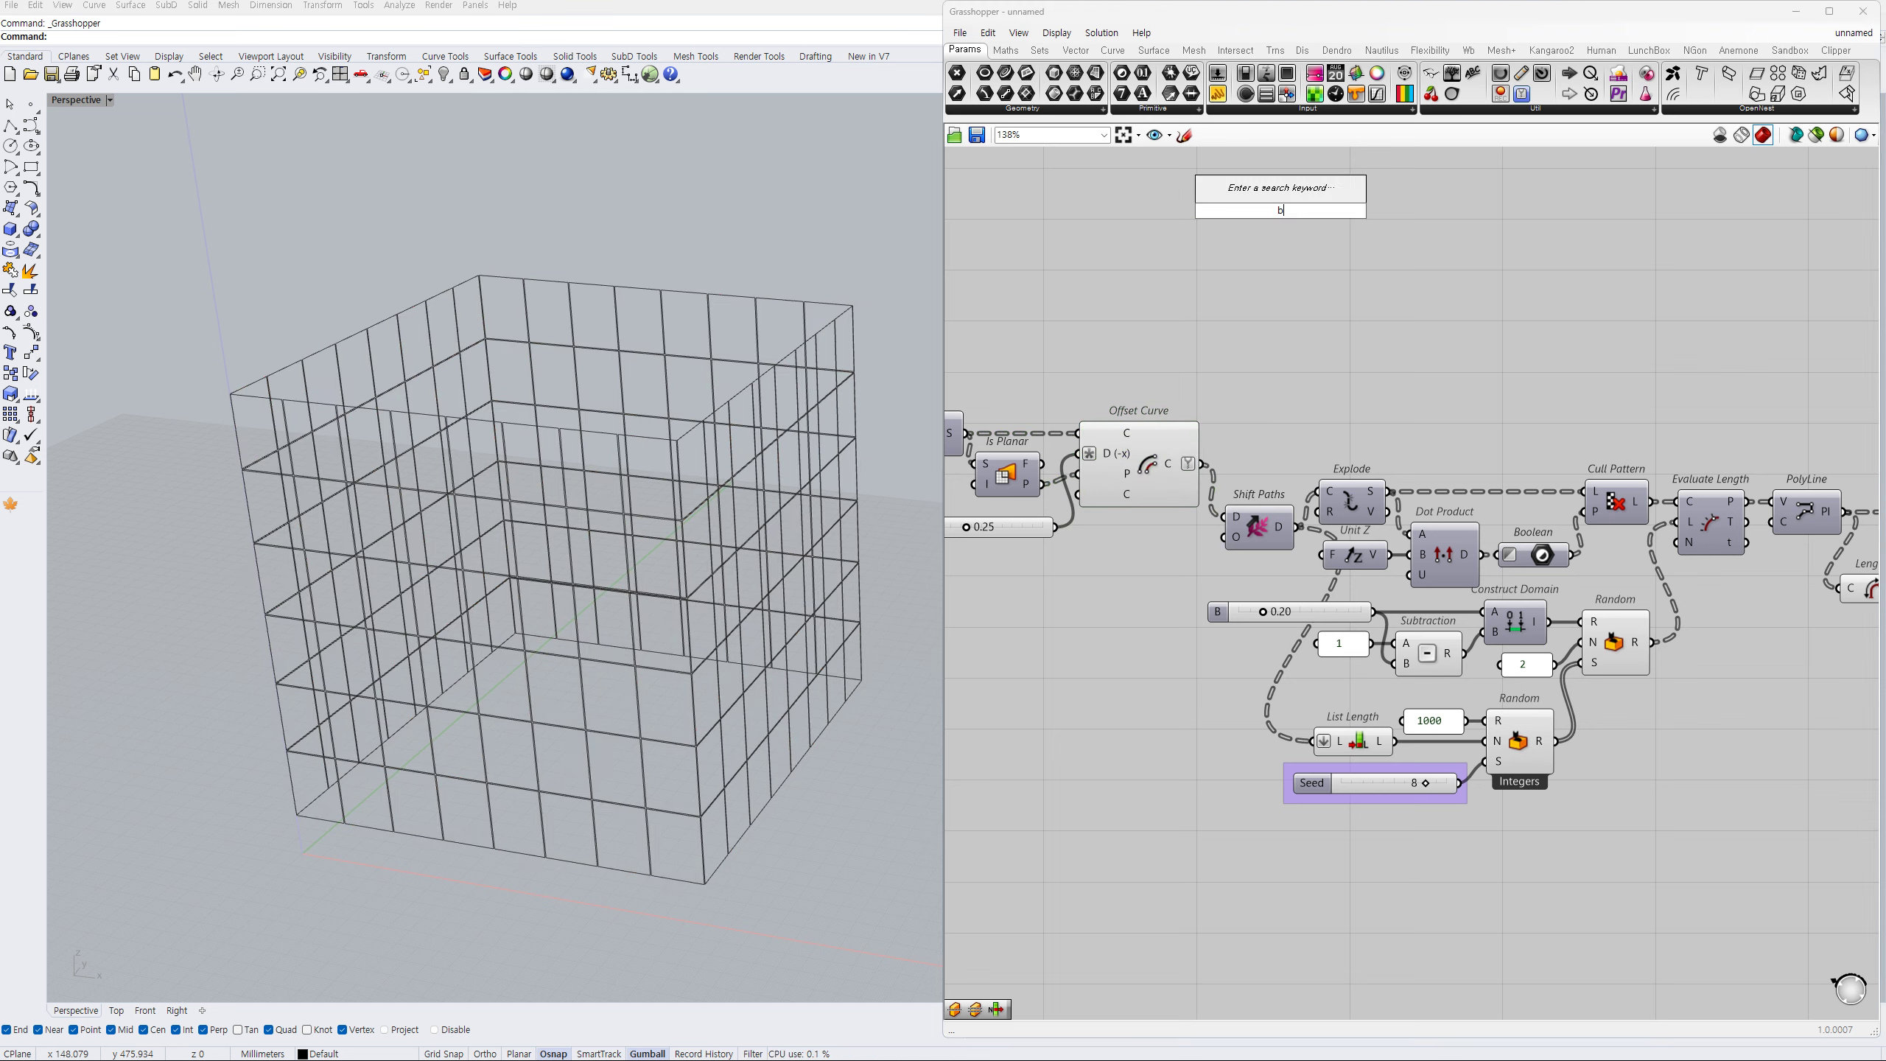
pyautogui.click(1225, 438)
pyautogui.moveTo(1227, 442); pyautogui.dragTo(1203, 464)
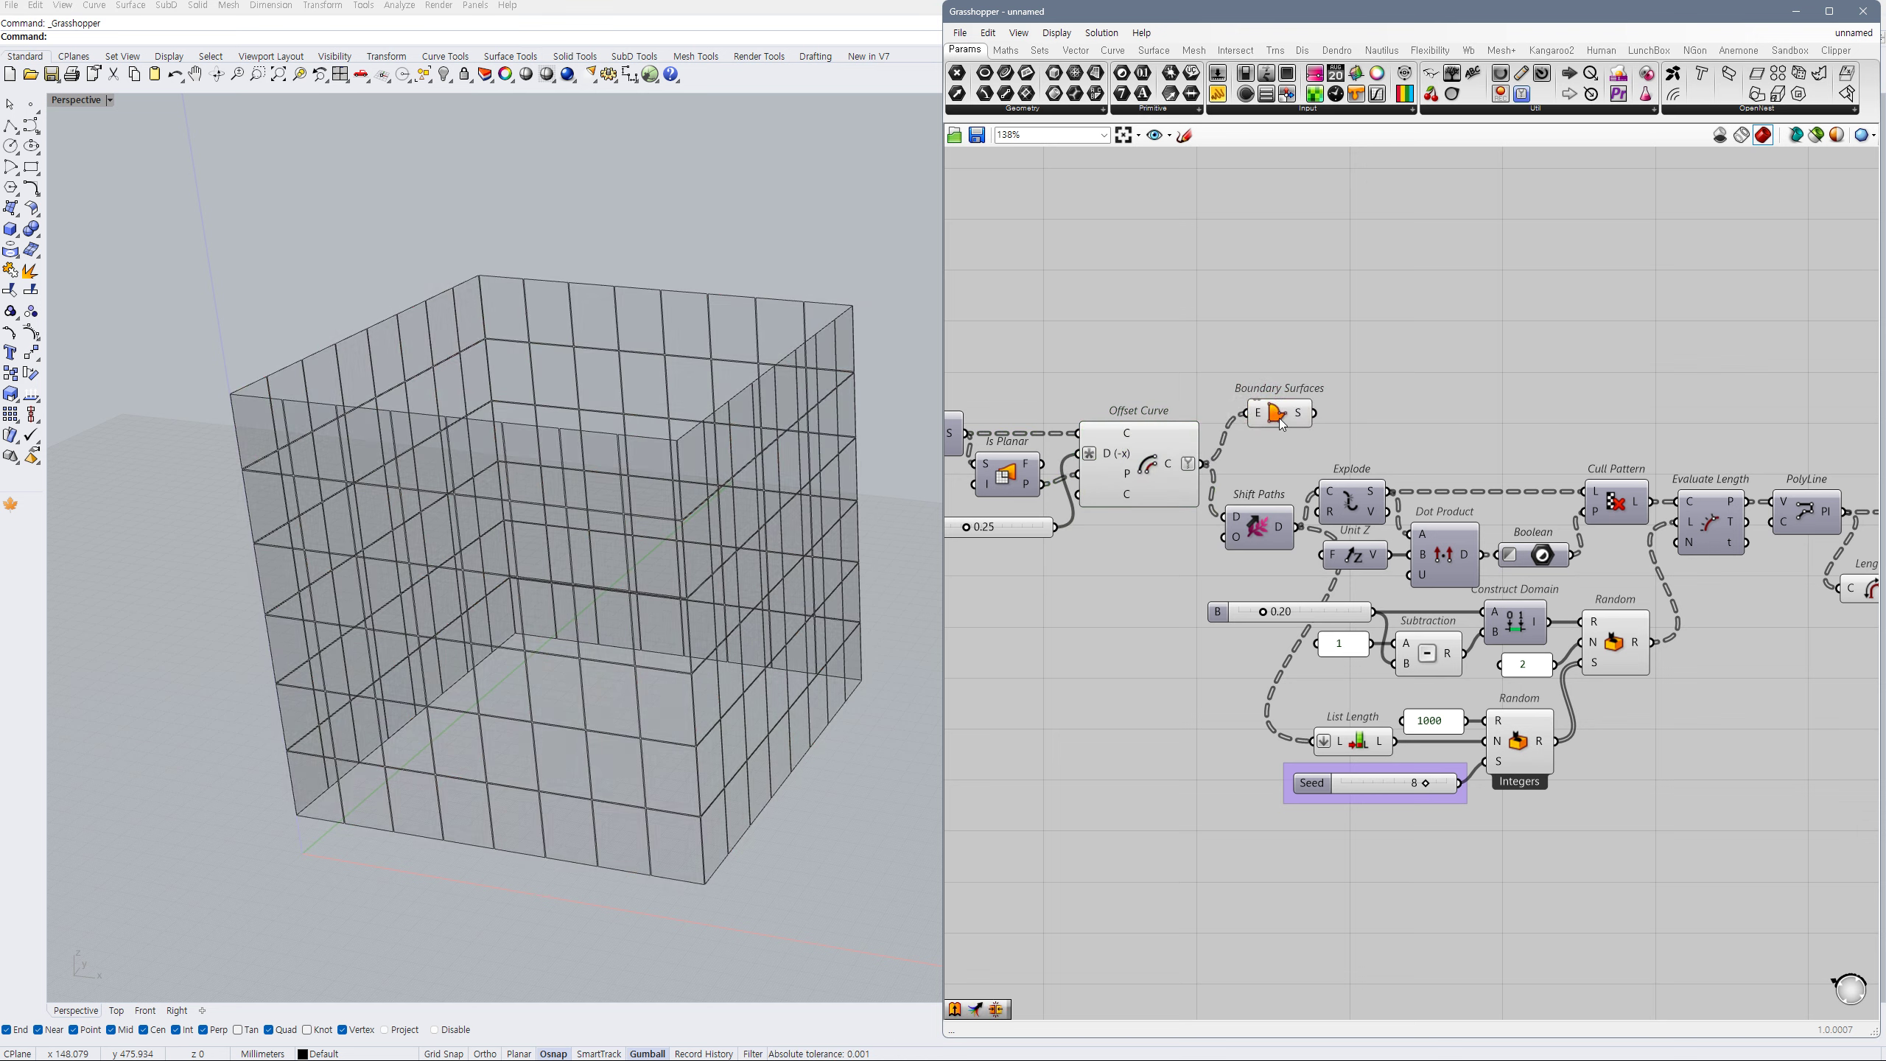
# - Hide the Offset Curve preview and nudge Boundary Surfaces into place
pyautogui.click(1271, 420)
pyautogui.click(1143, 464)
pyautogui.click(1271, 421)
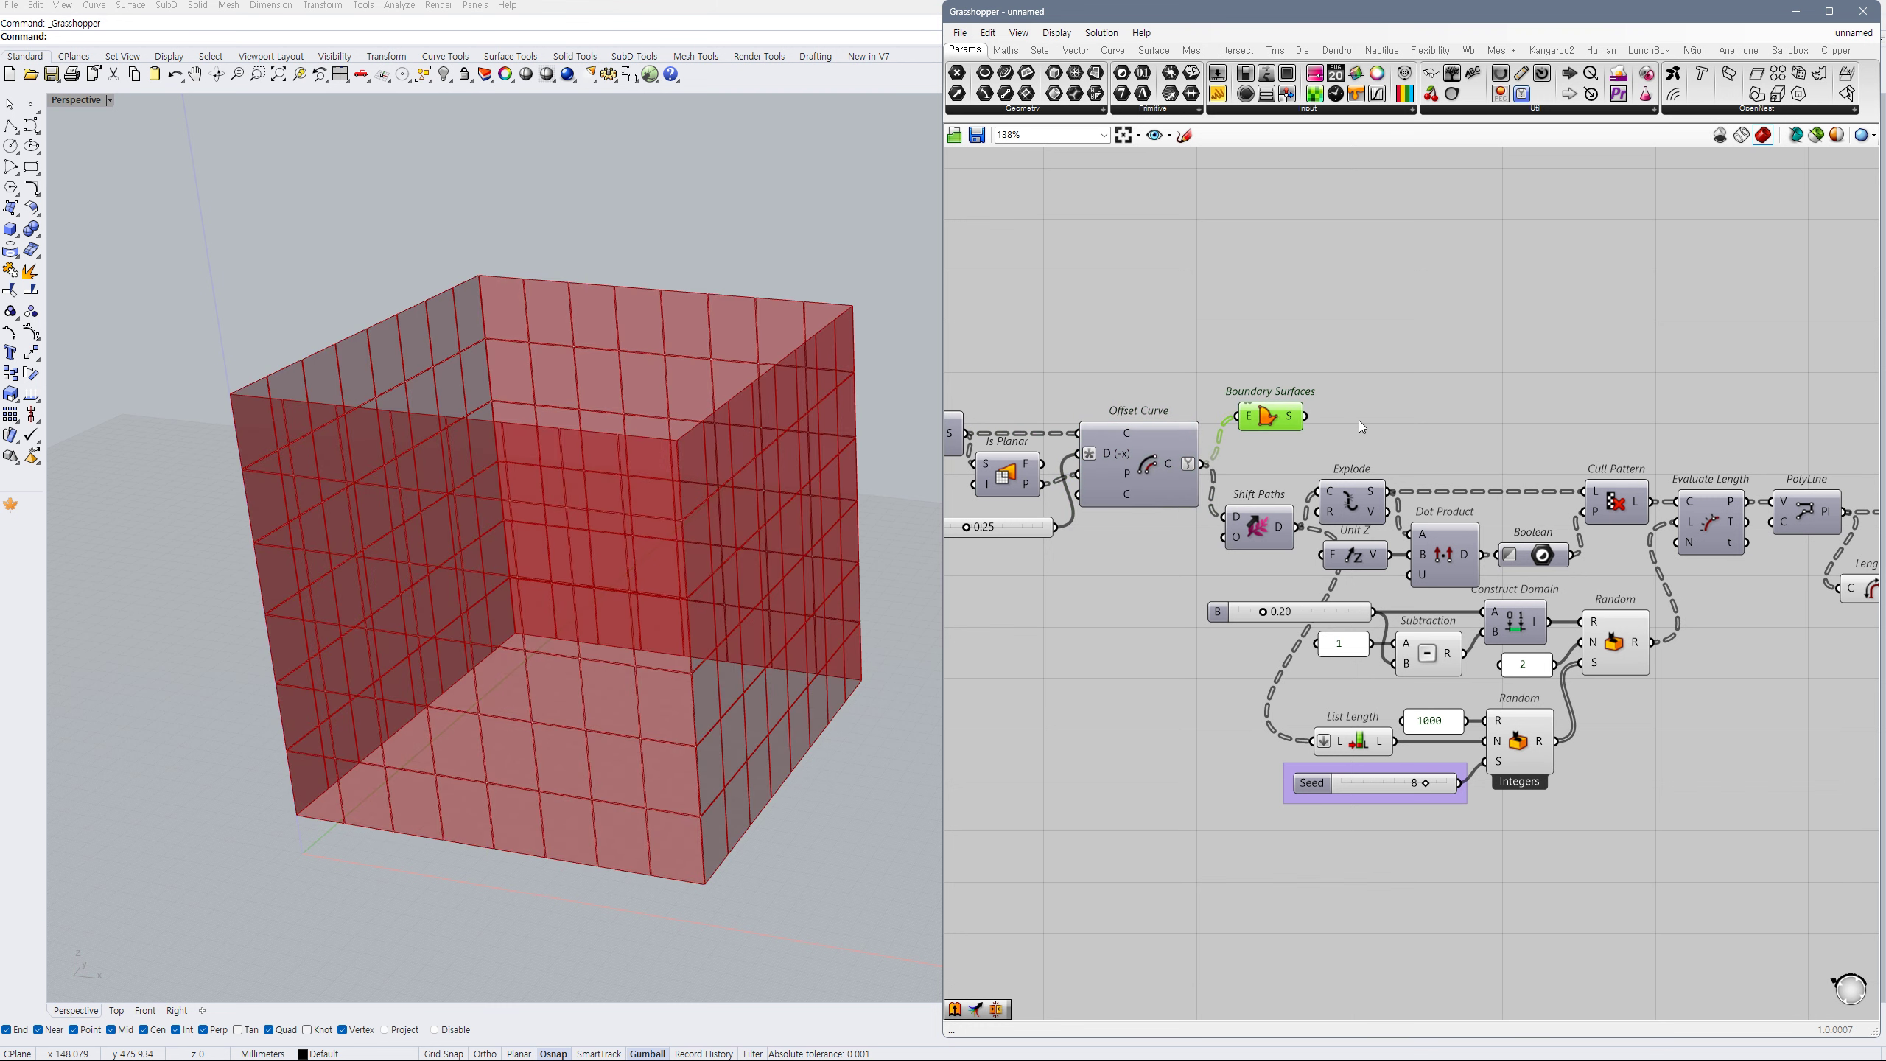
# - Add a Surface parameter beside the Boundary Surfaces component
pyautogui.moveTo(1360, 425); pyautogui.dragTo(1313, 430, button='right')
pyautogui.click(1234, 431)
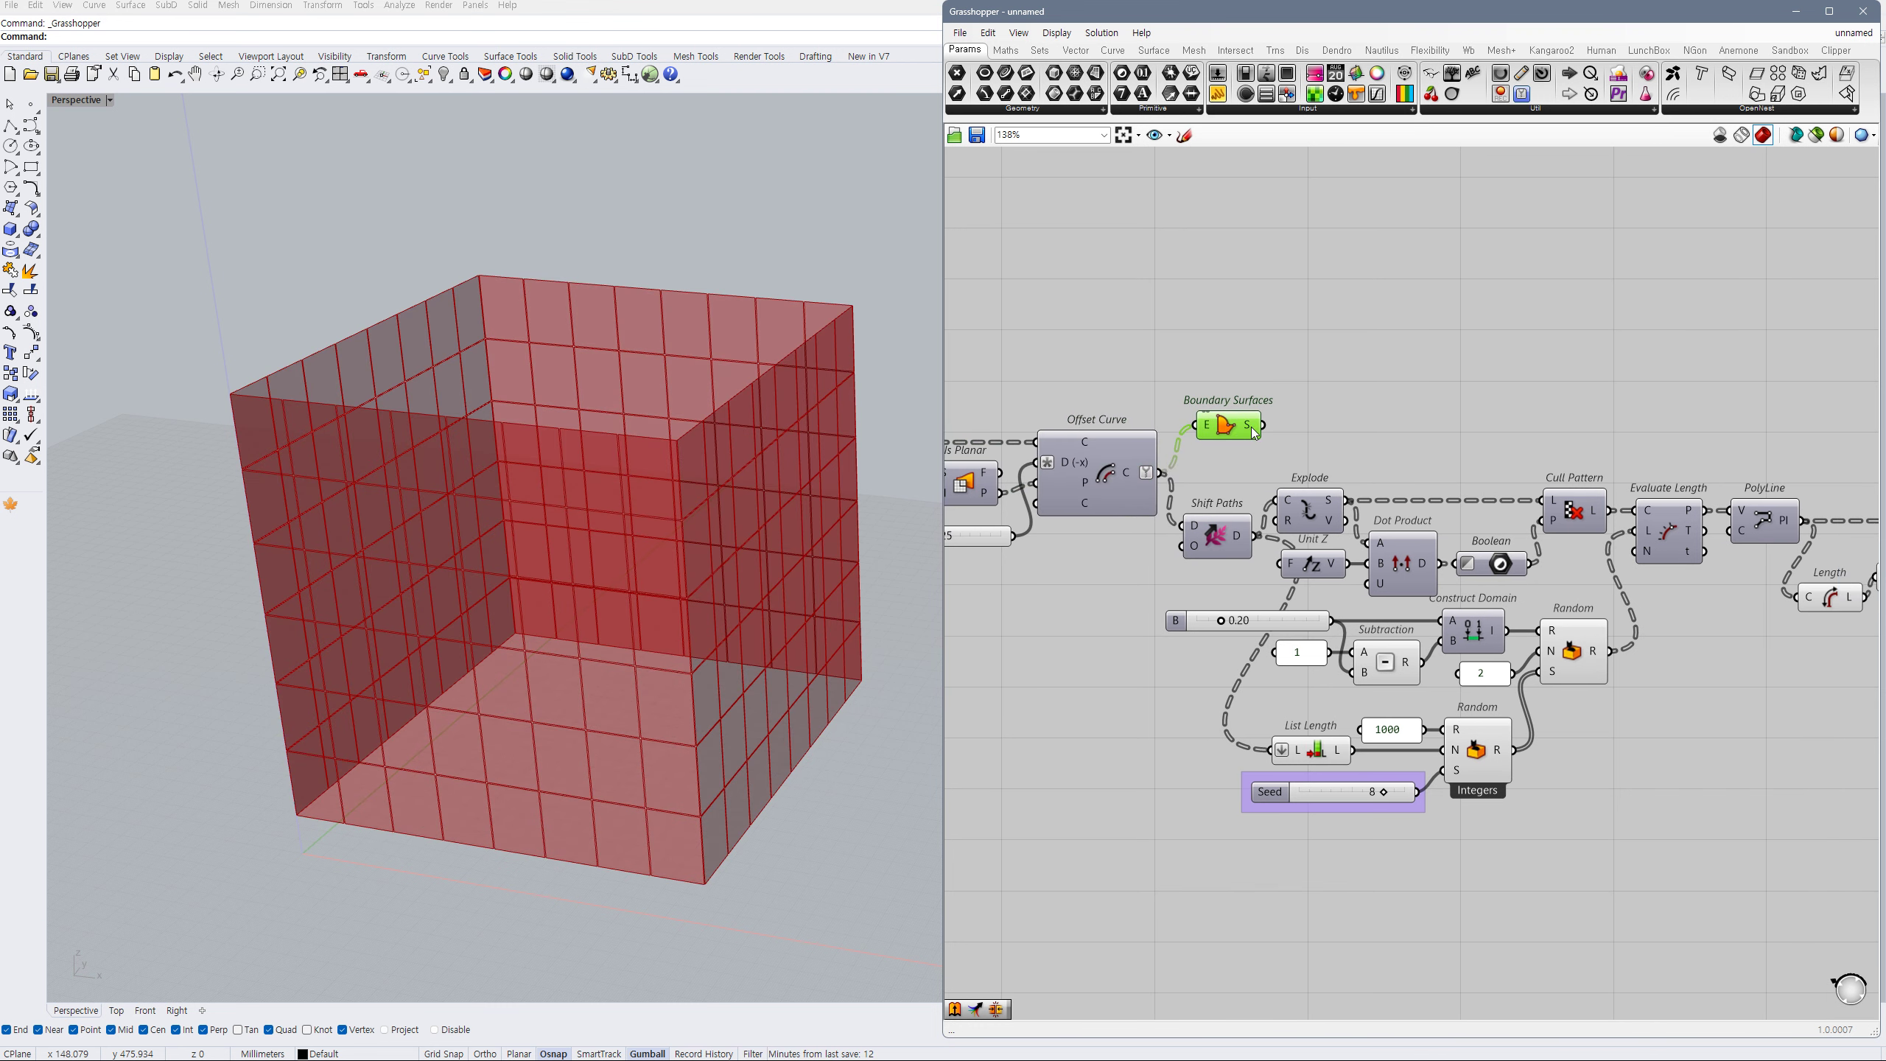
pyautogui.click(1314, 427)
pyautogui.doubleClick(1315, 427)
pyautogui.write('srf')
pyautogui.click(1299, 411)
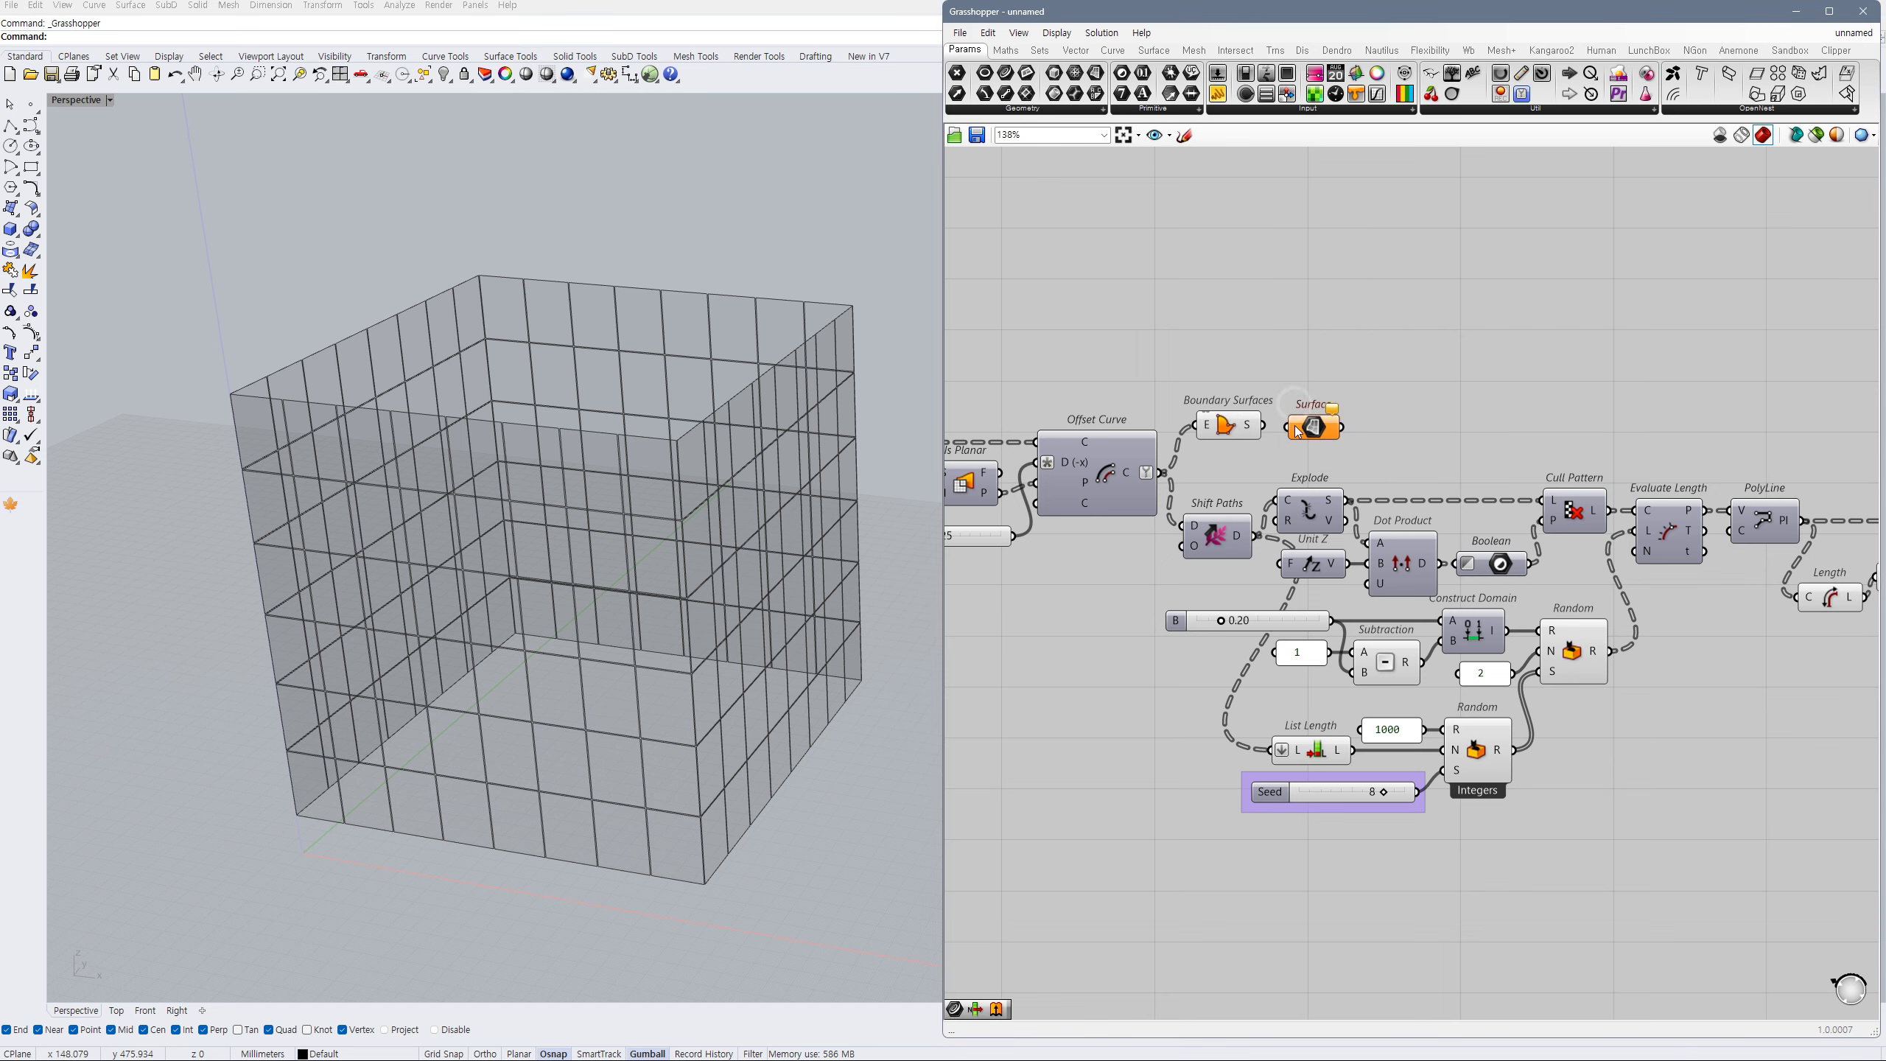
# - Connect the Boundary Surfaces output to the Surface parameter and hide the Boundary Surfaces preview
pyautogui.click(1226, 437)
pyautogui.hotkey('ctrl', 'q')
# - Move the Surface parameter across the canvas to sit beside the Trim Solid component, above Pipe
pyautogui.moveTo(1311, 435); pyautogui.dragTo(1776, 433)
pyautogui.moveTo(1776, 434); pyautogui.dragTo(1236, 439, button='right')
pyautogui.moveTo(1238, 442); pyautogui.dragTo(1802, 431)
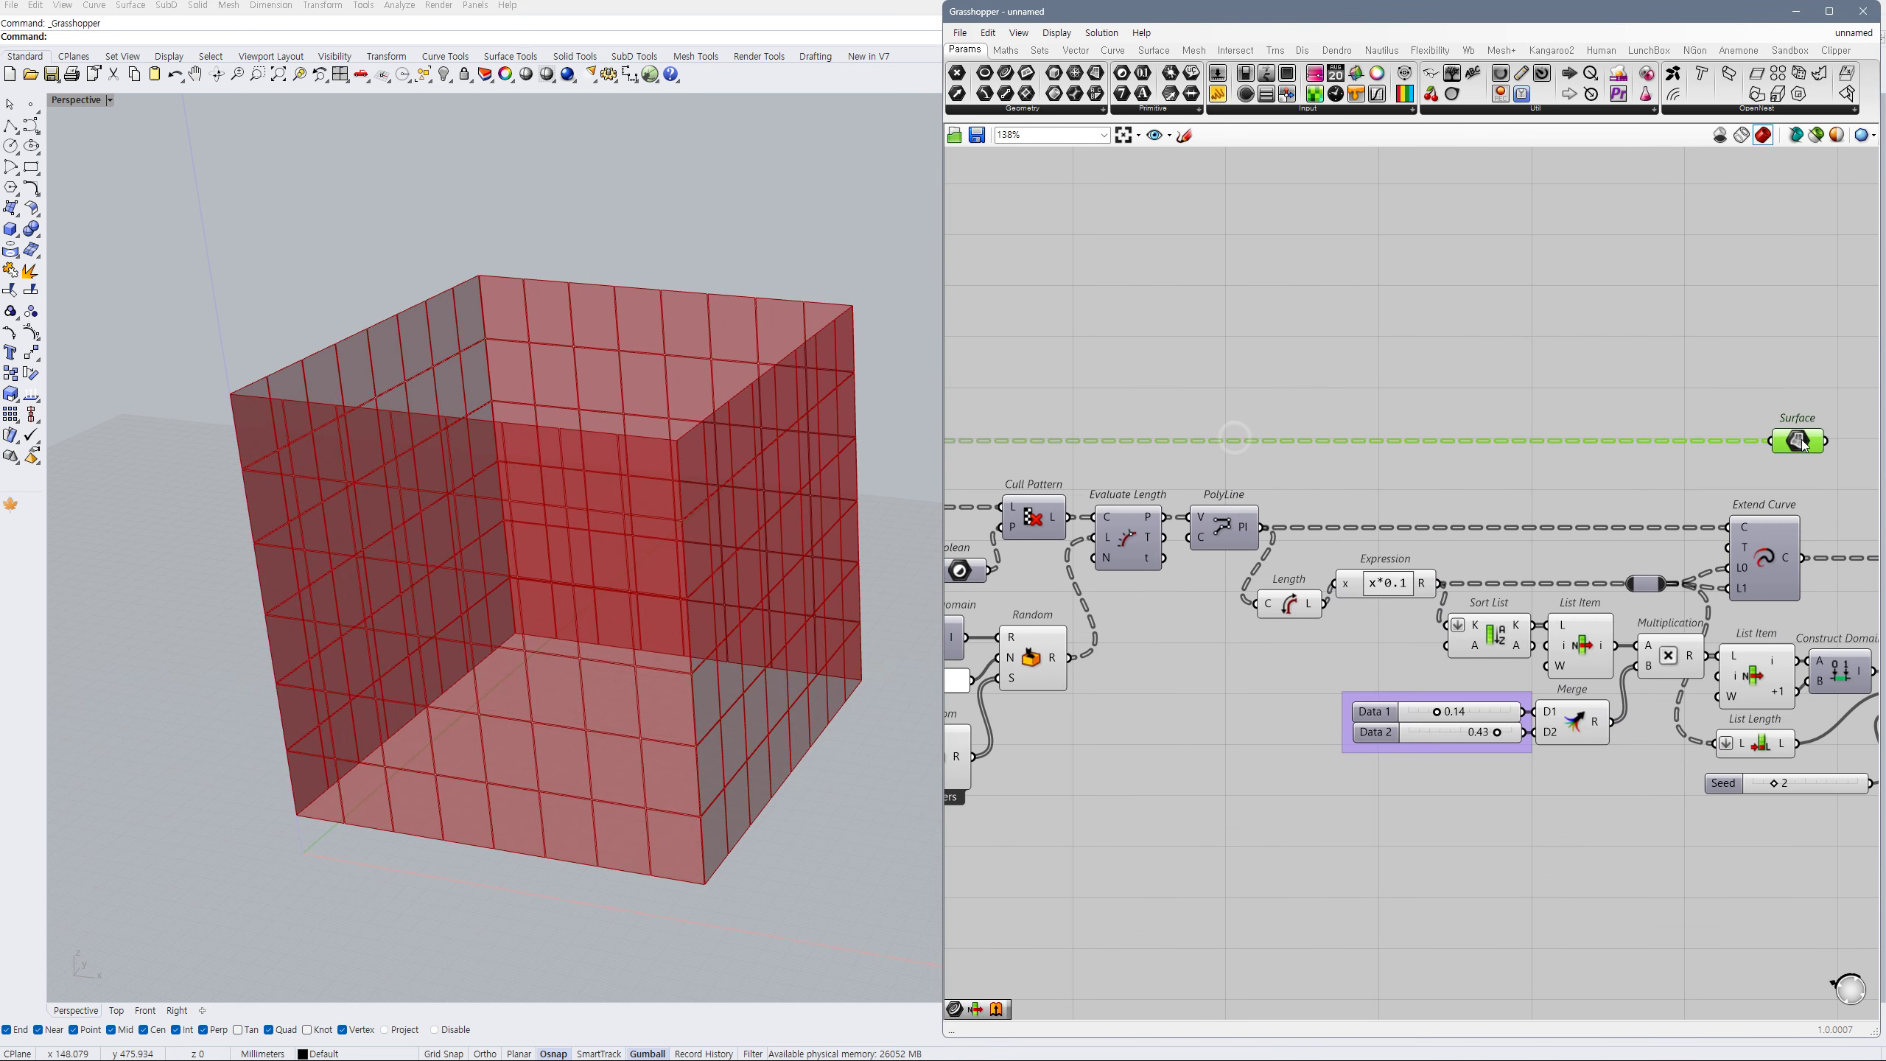
pyautogui.moveTo(1803, 431); pyautogui.dragTo(1323, 427, button='right')
pyautogui.moveTo(1323, 428); pyautogui.dragTo(1534, 445)
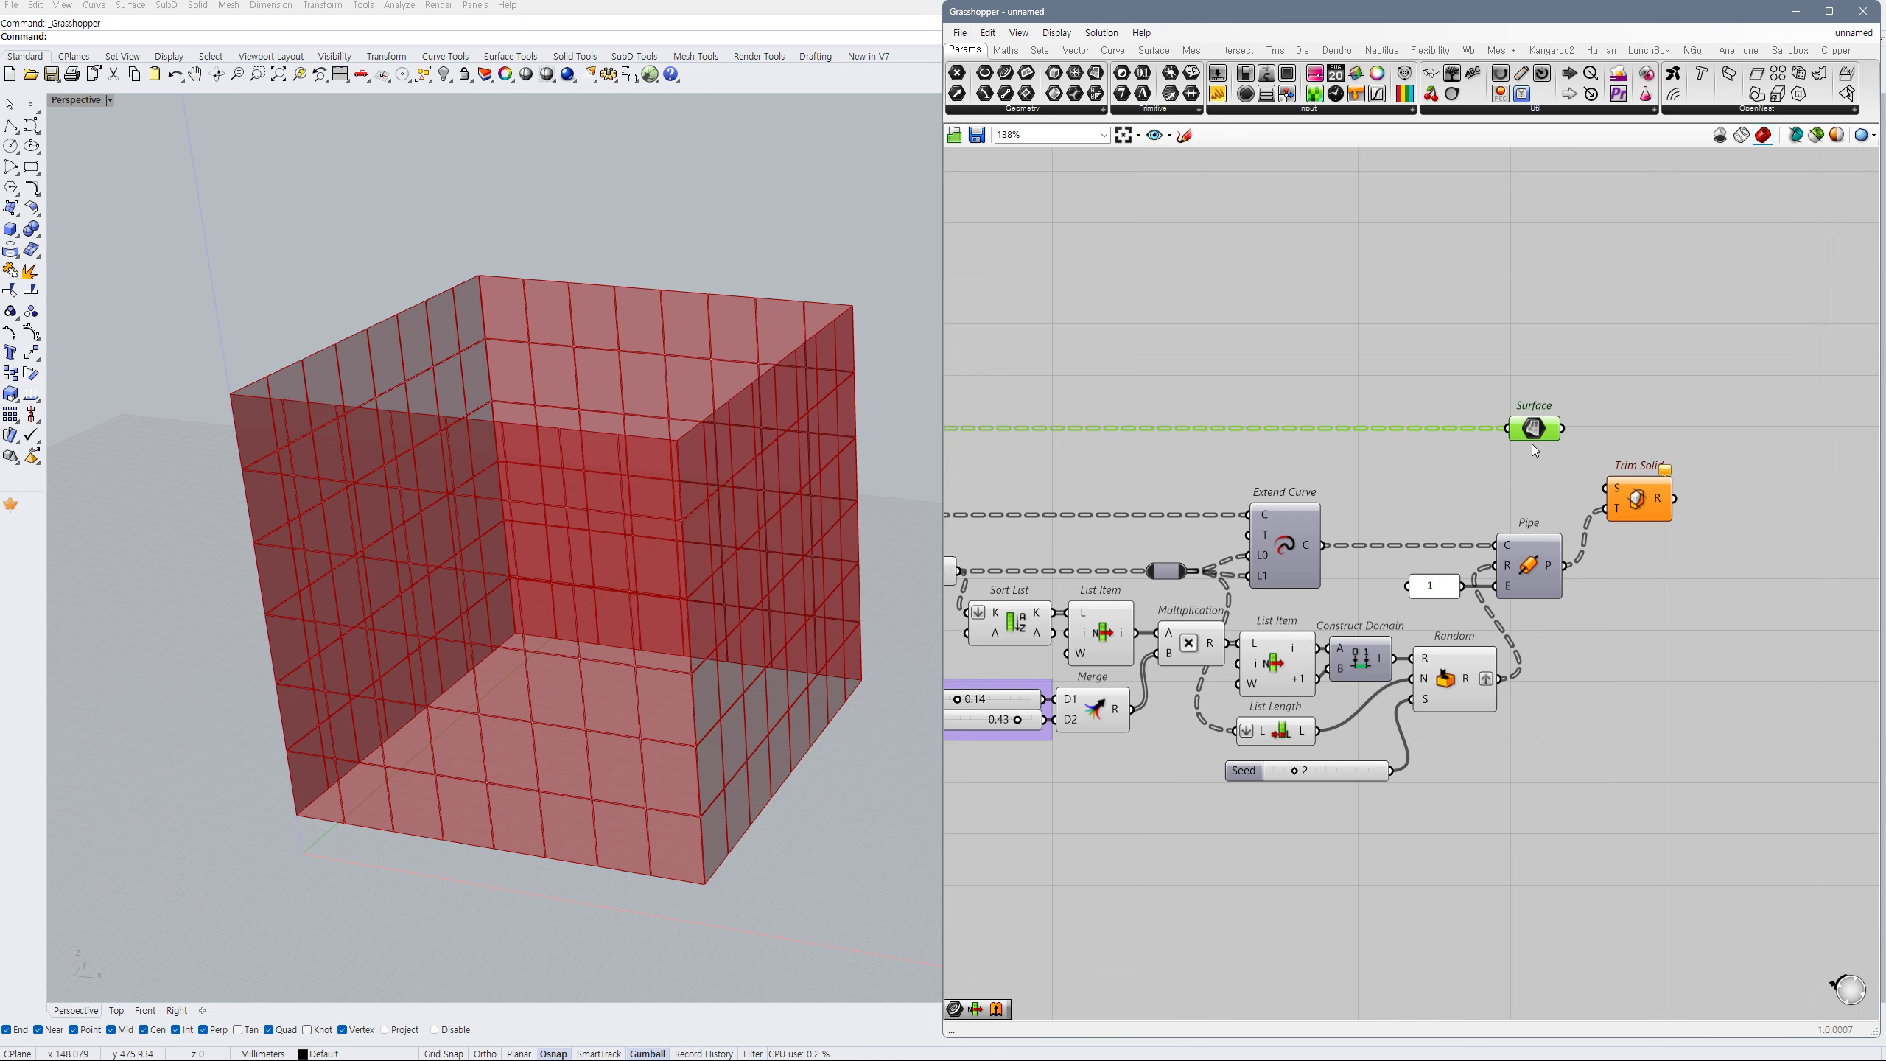
pyautogui.moveTo(1584, 481); pyautogui.dragTo(1378, 484, button='right')
pyautogui.click(1378, 483)
pyautogui.click(1327, 433)
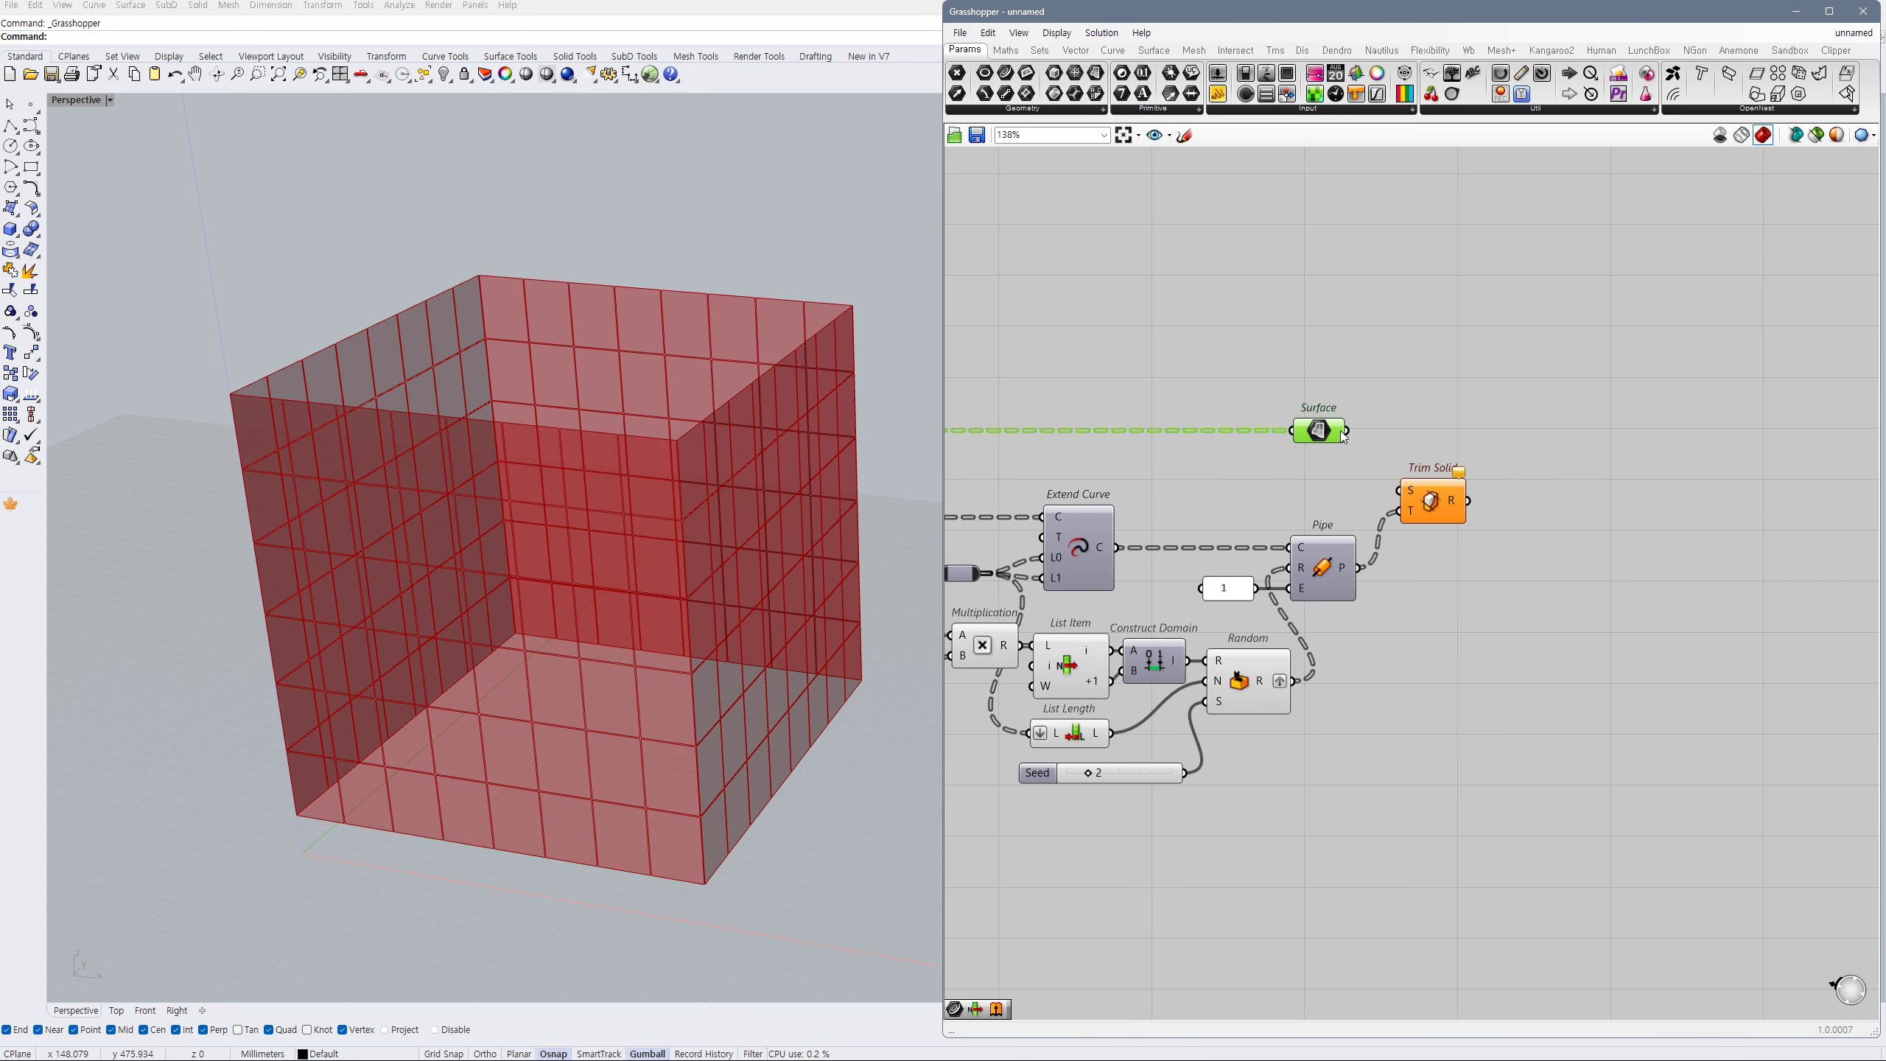
# - Connect the Surface parameter to Trim Solid's S input and hide the Surface preview
pyautogui.scroll(3, 1336, 431)
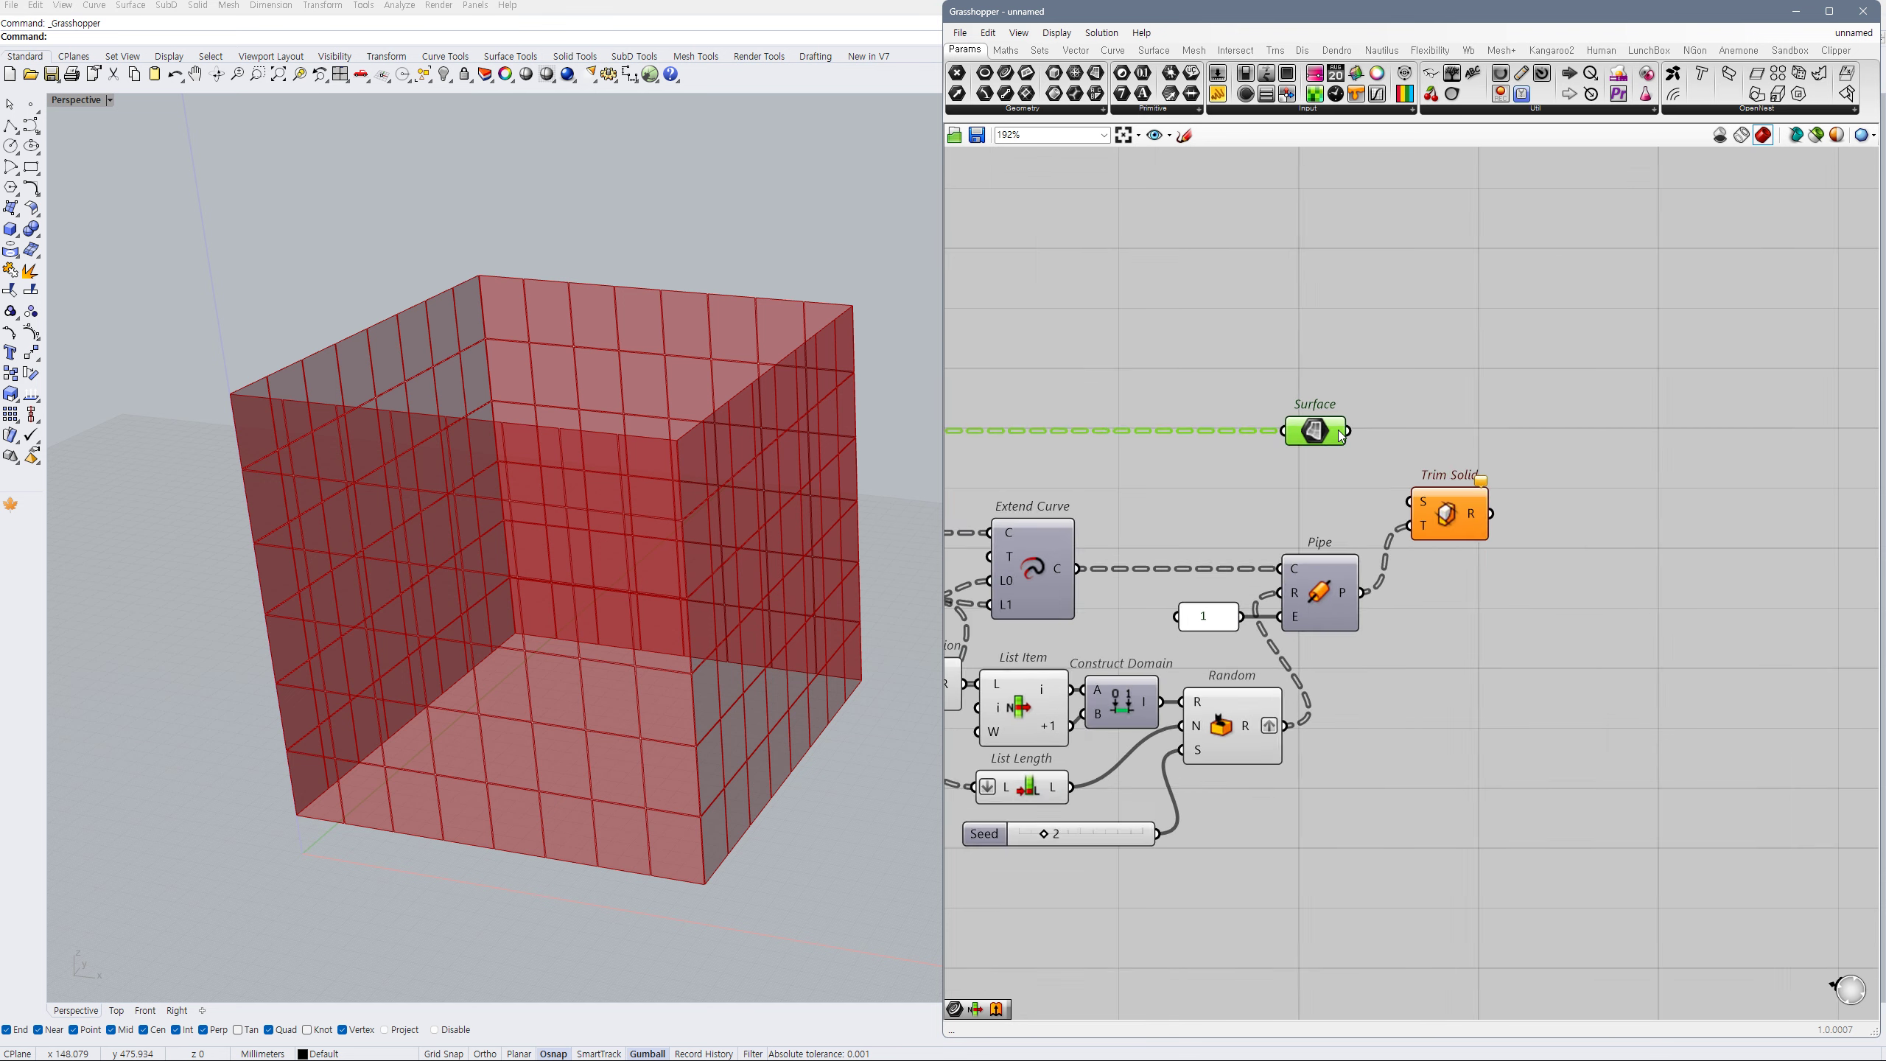
pyautogui.moveTo(1447, 563)
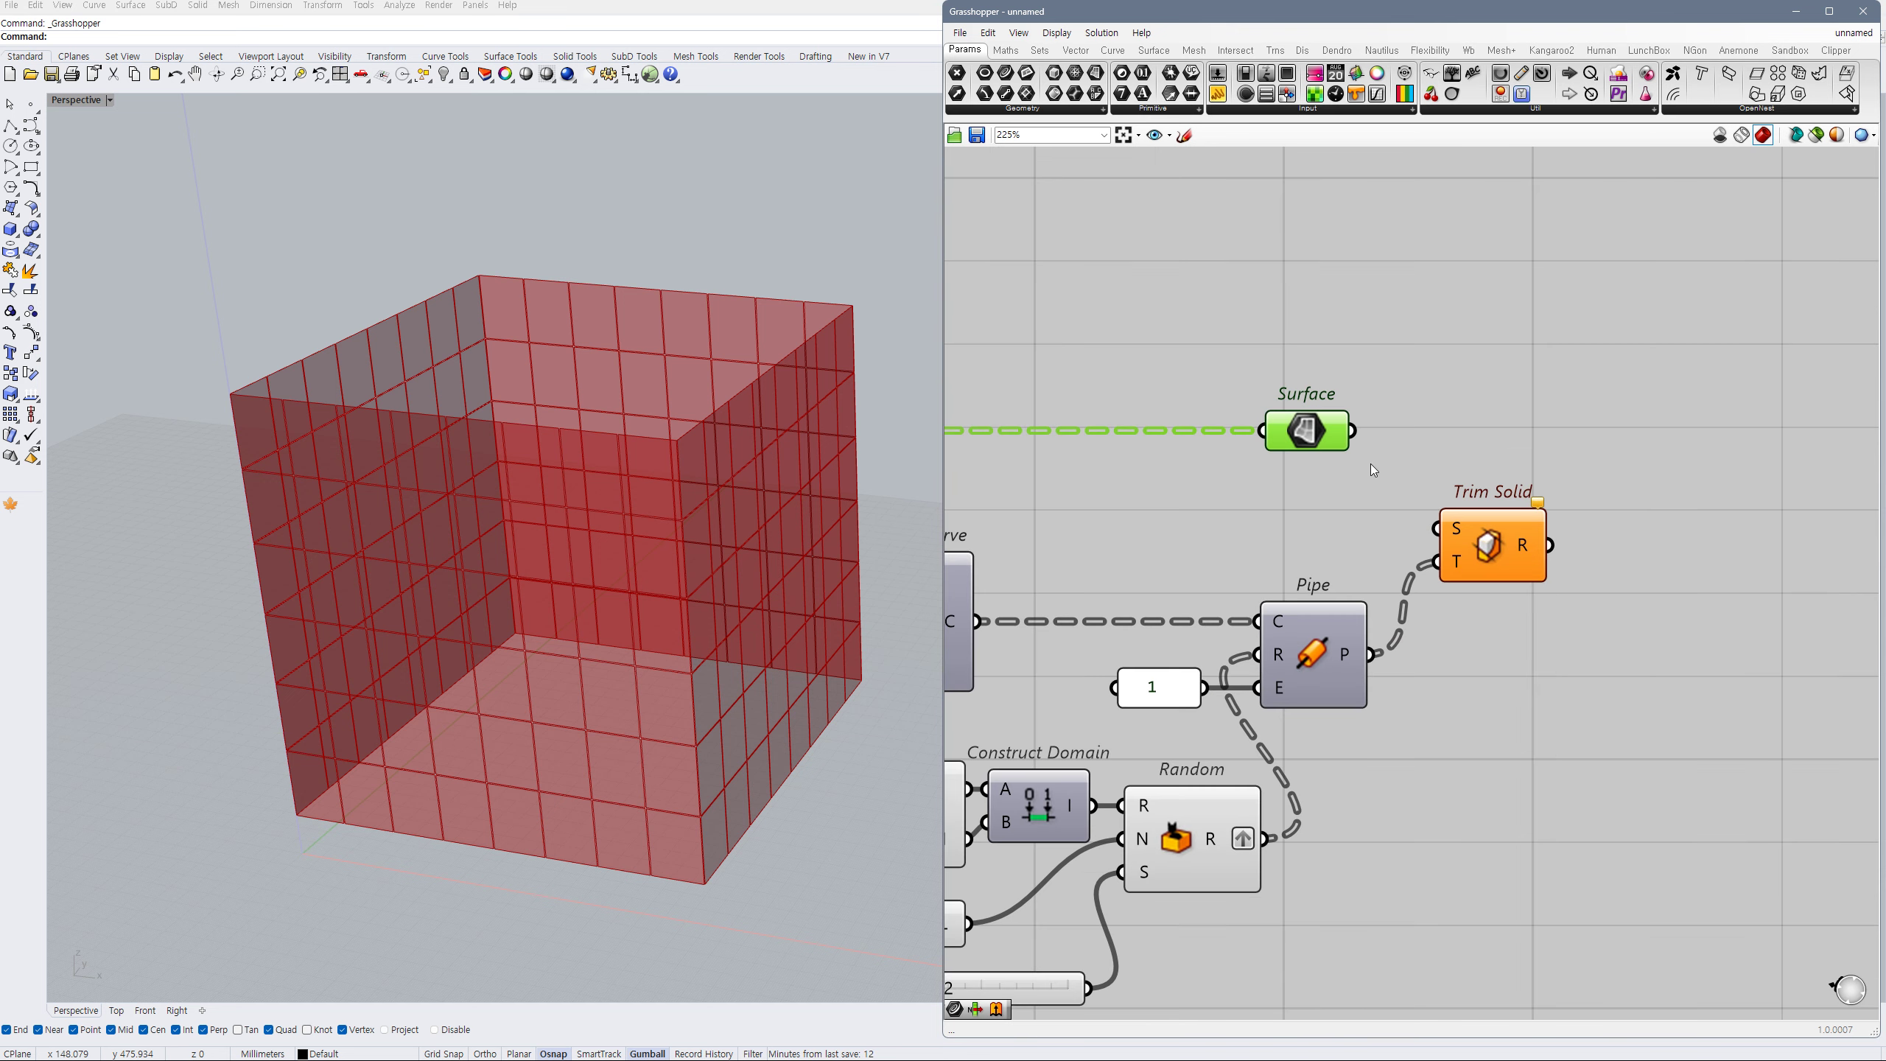
pyautogui.moveTo(1353, 431); pyautogui.dragTo(1457, 541)
pyautogui.click(1318, 434)
pyautogui.hotkey('ctrl', 'q')
pyautogui.moveTo(709, 726); pyautogui.dragTo(760, 660, button='right')
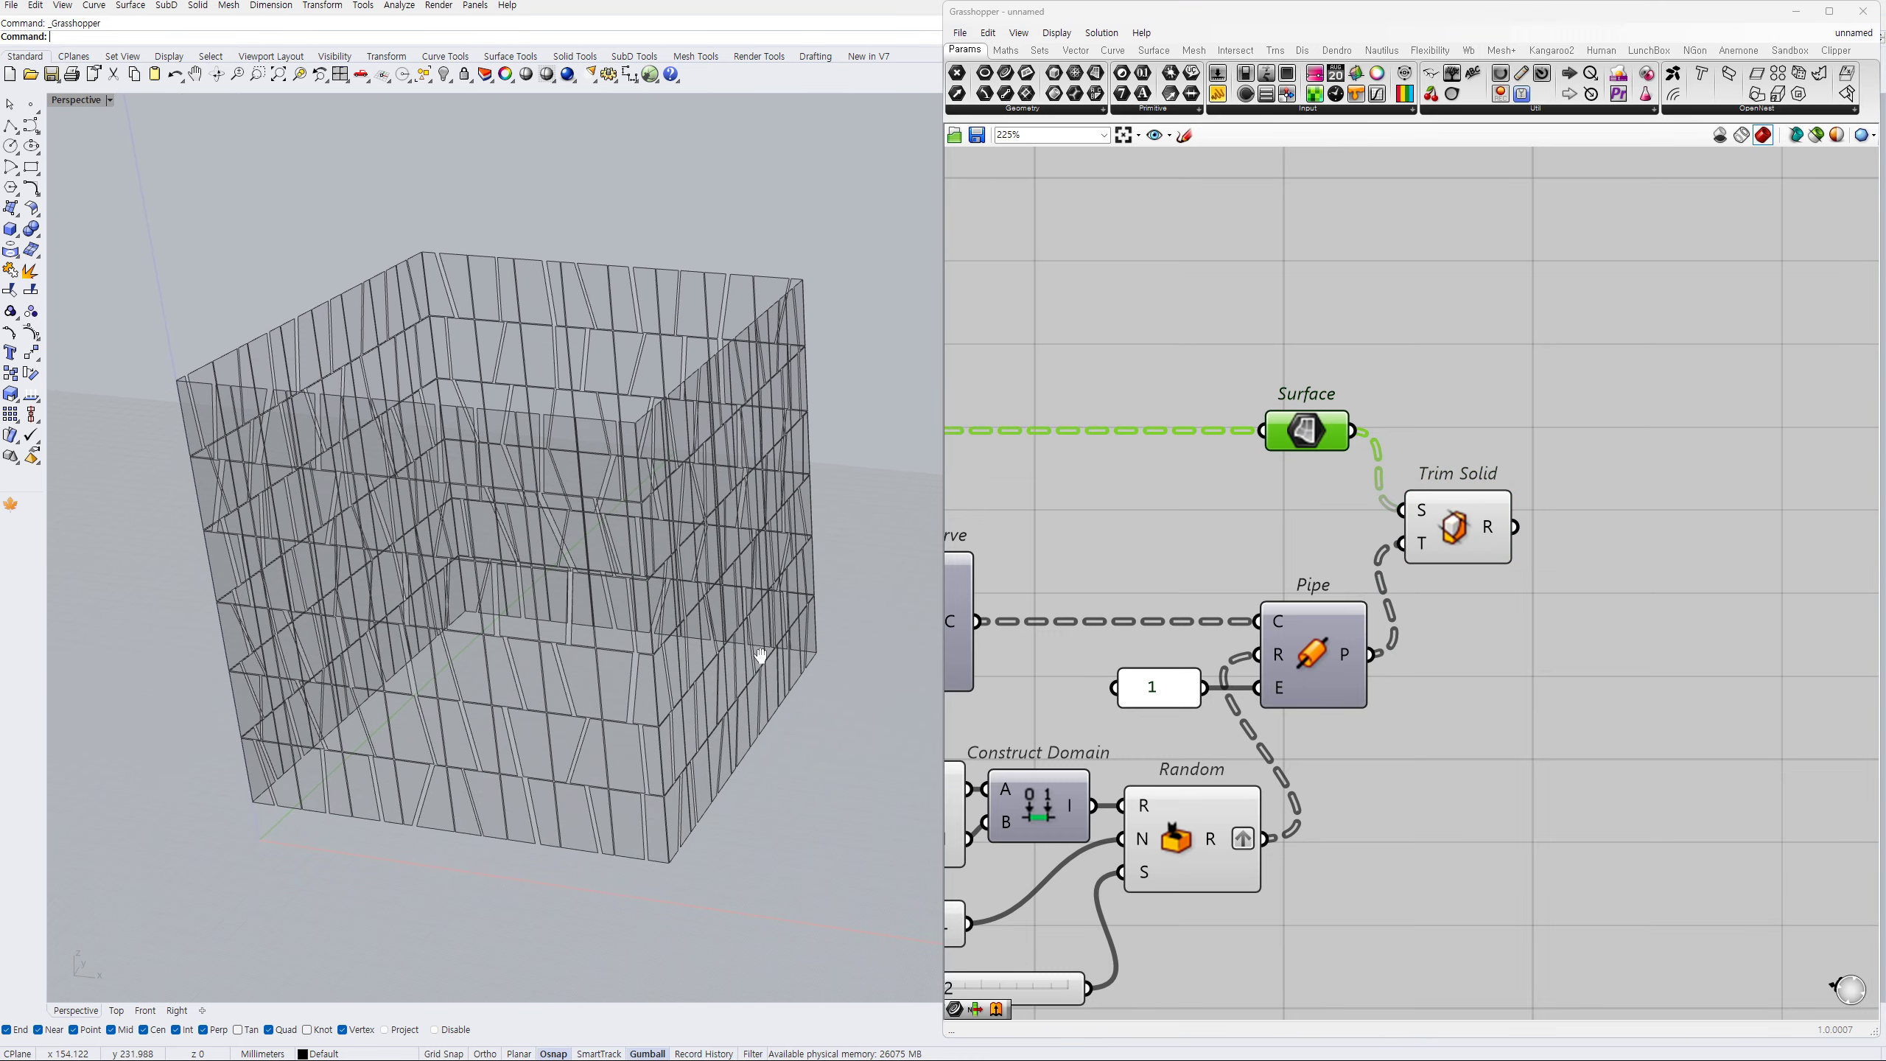
# - Add an Is Planar component and connect Trim Solid's R output to its S input
pyautogui.scroll(-3, 1411, 623)
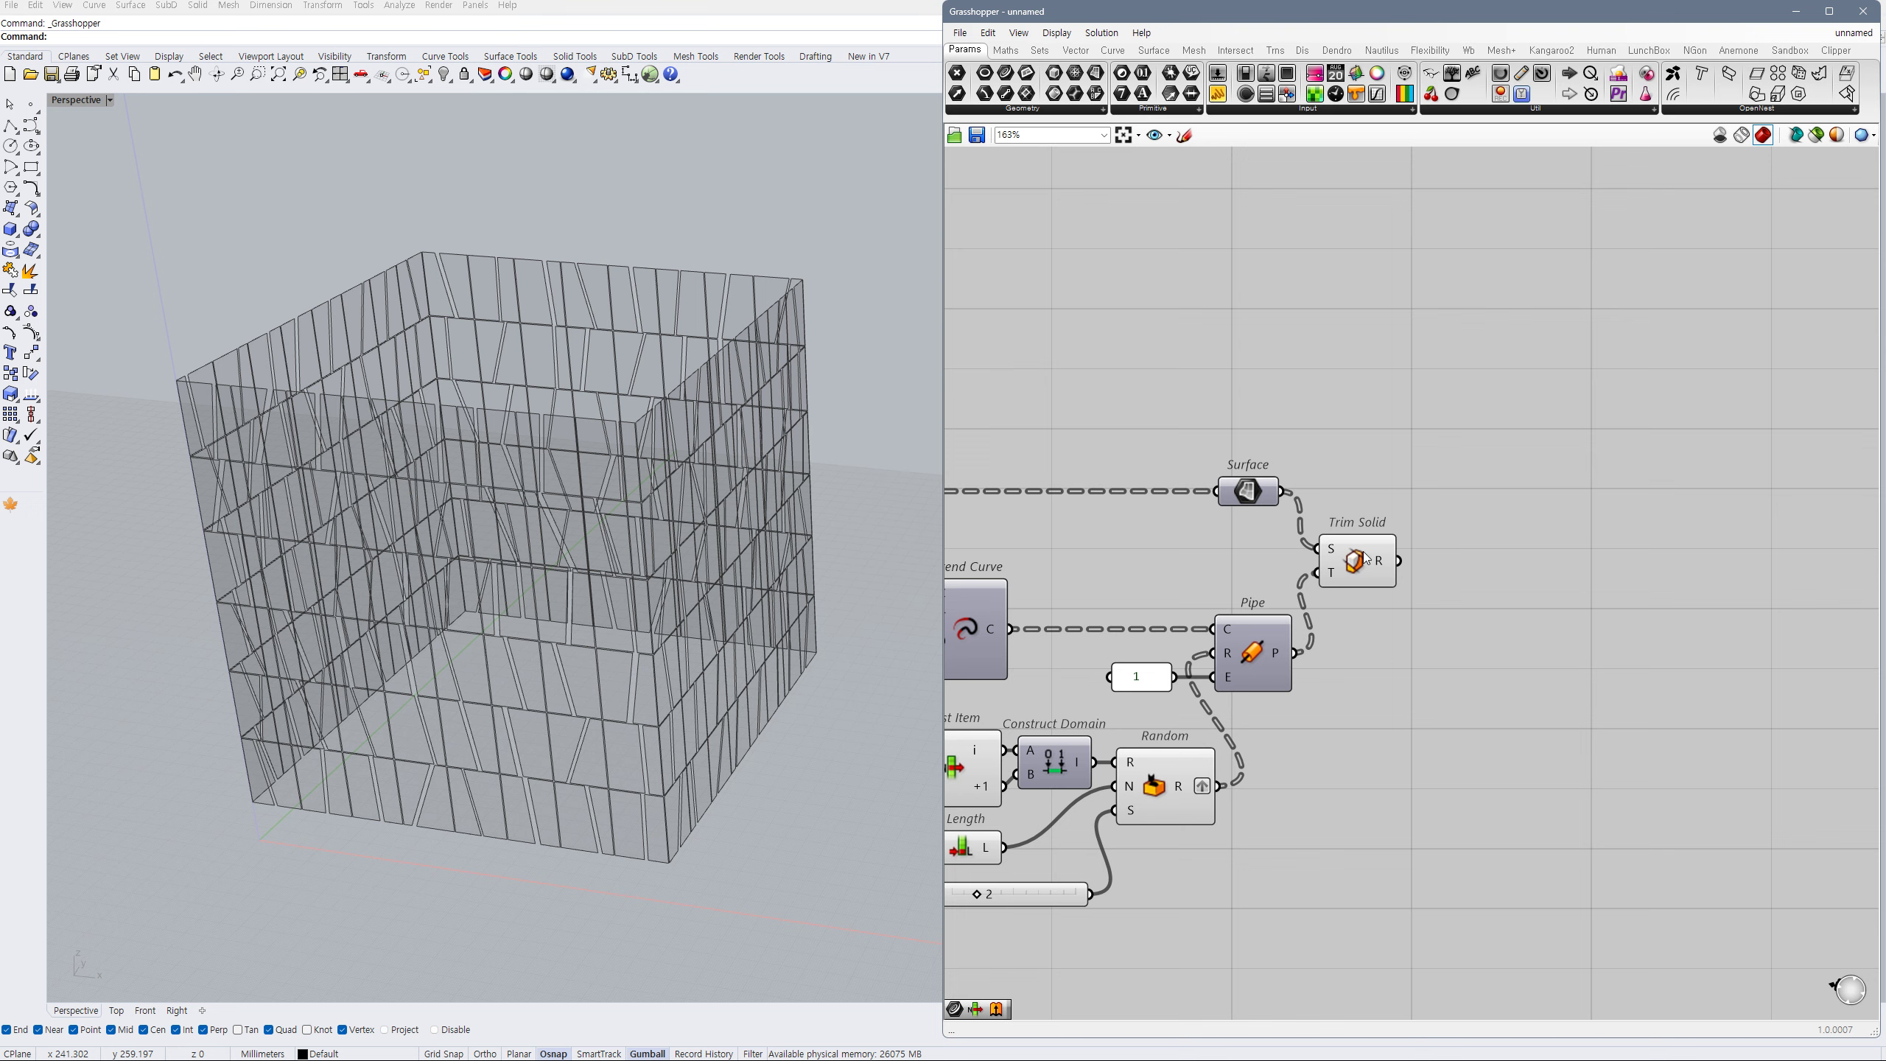
pyautogui.moveTo(1363, 553); pyautogui.dragTo(1361, 554)
pyautogui.doubleClick(1503, 586)
pyautogui.write('i')
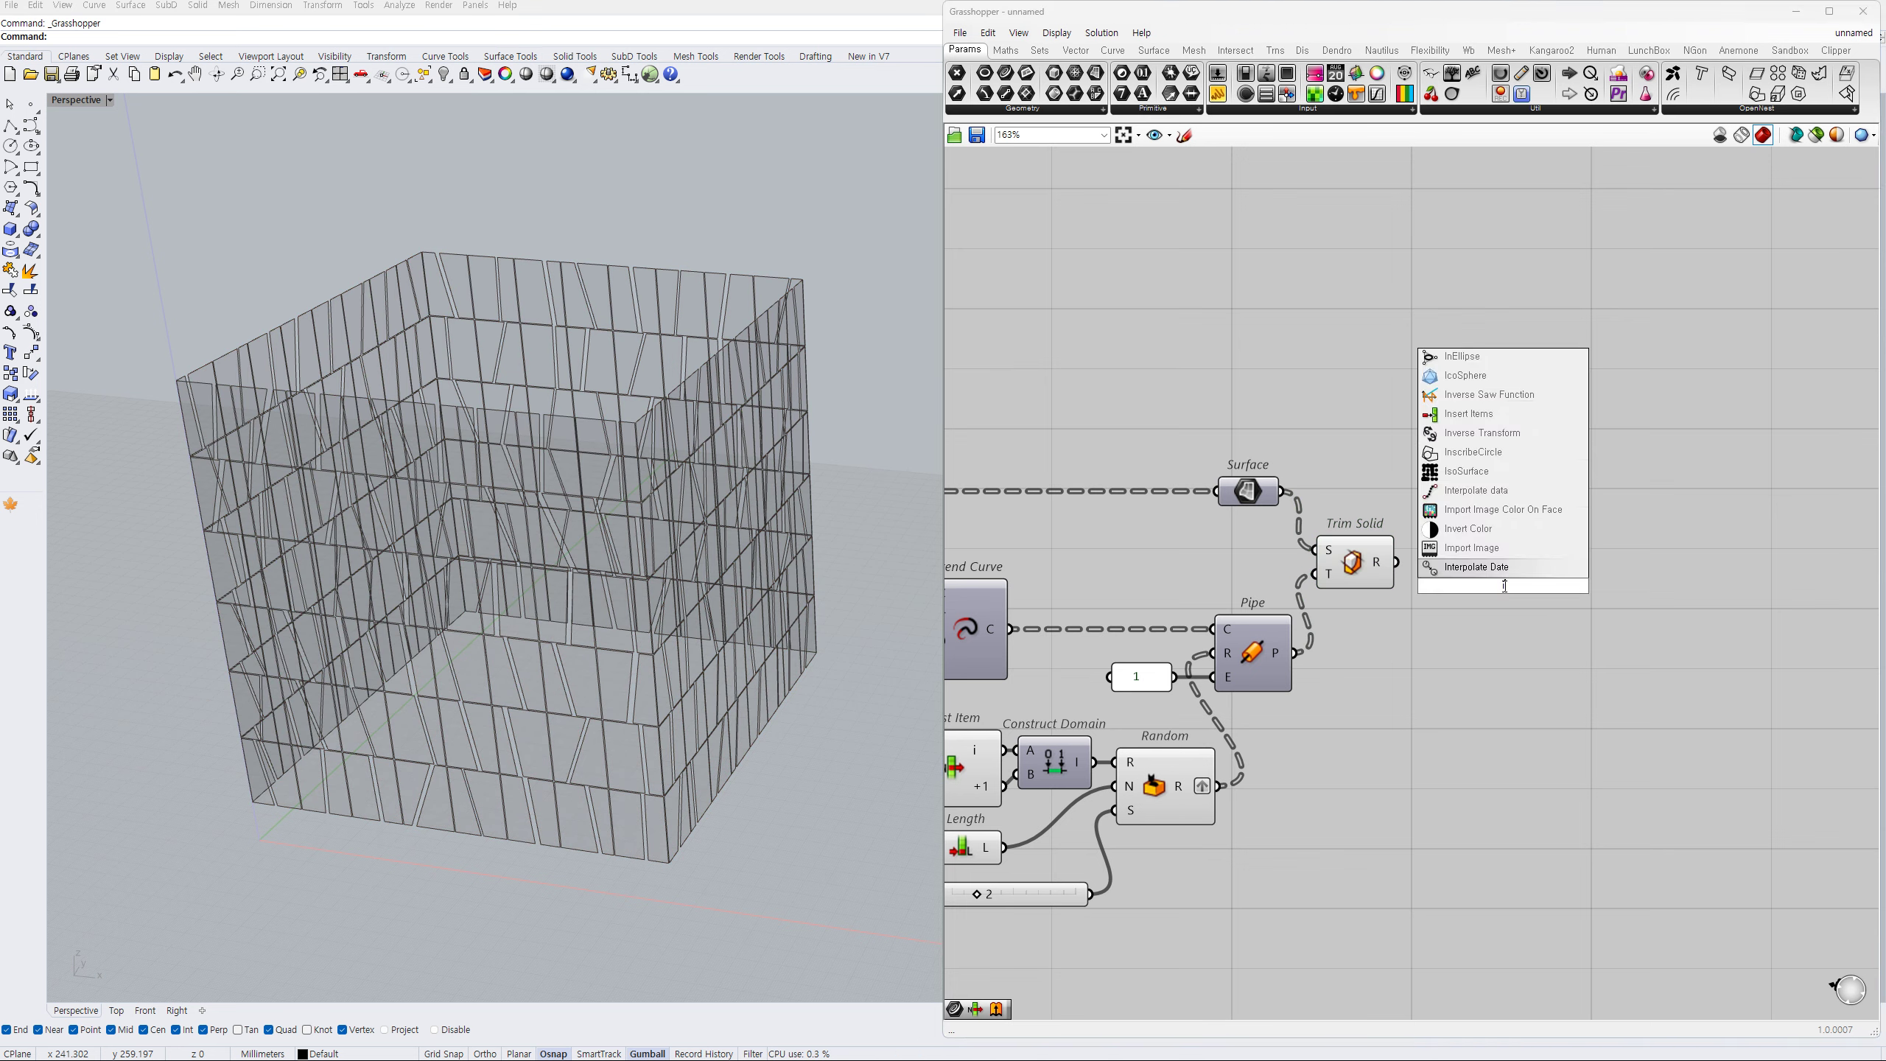
pyautogui.write('splanar')
pyautogui.click(1461, 568)
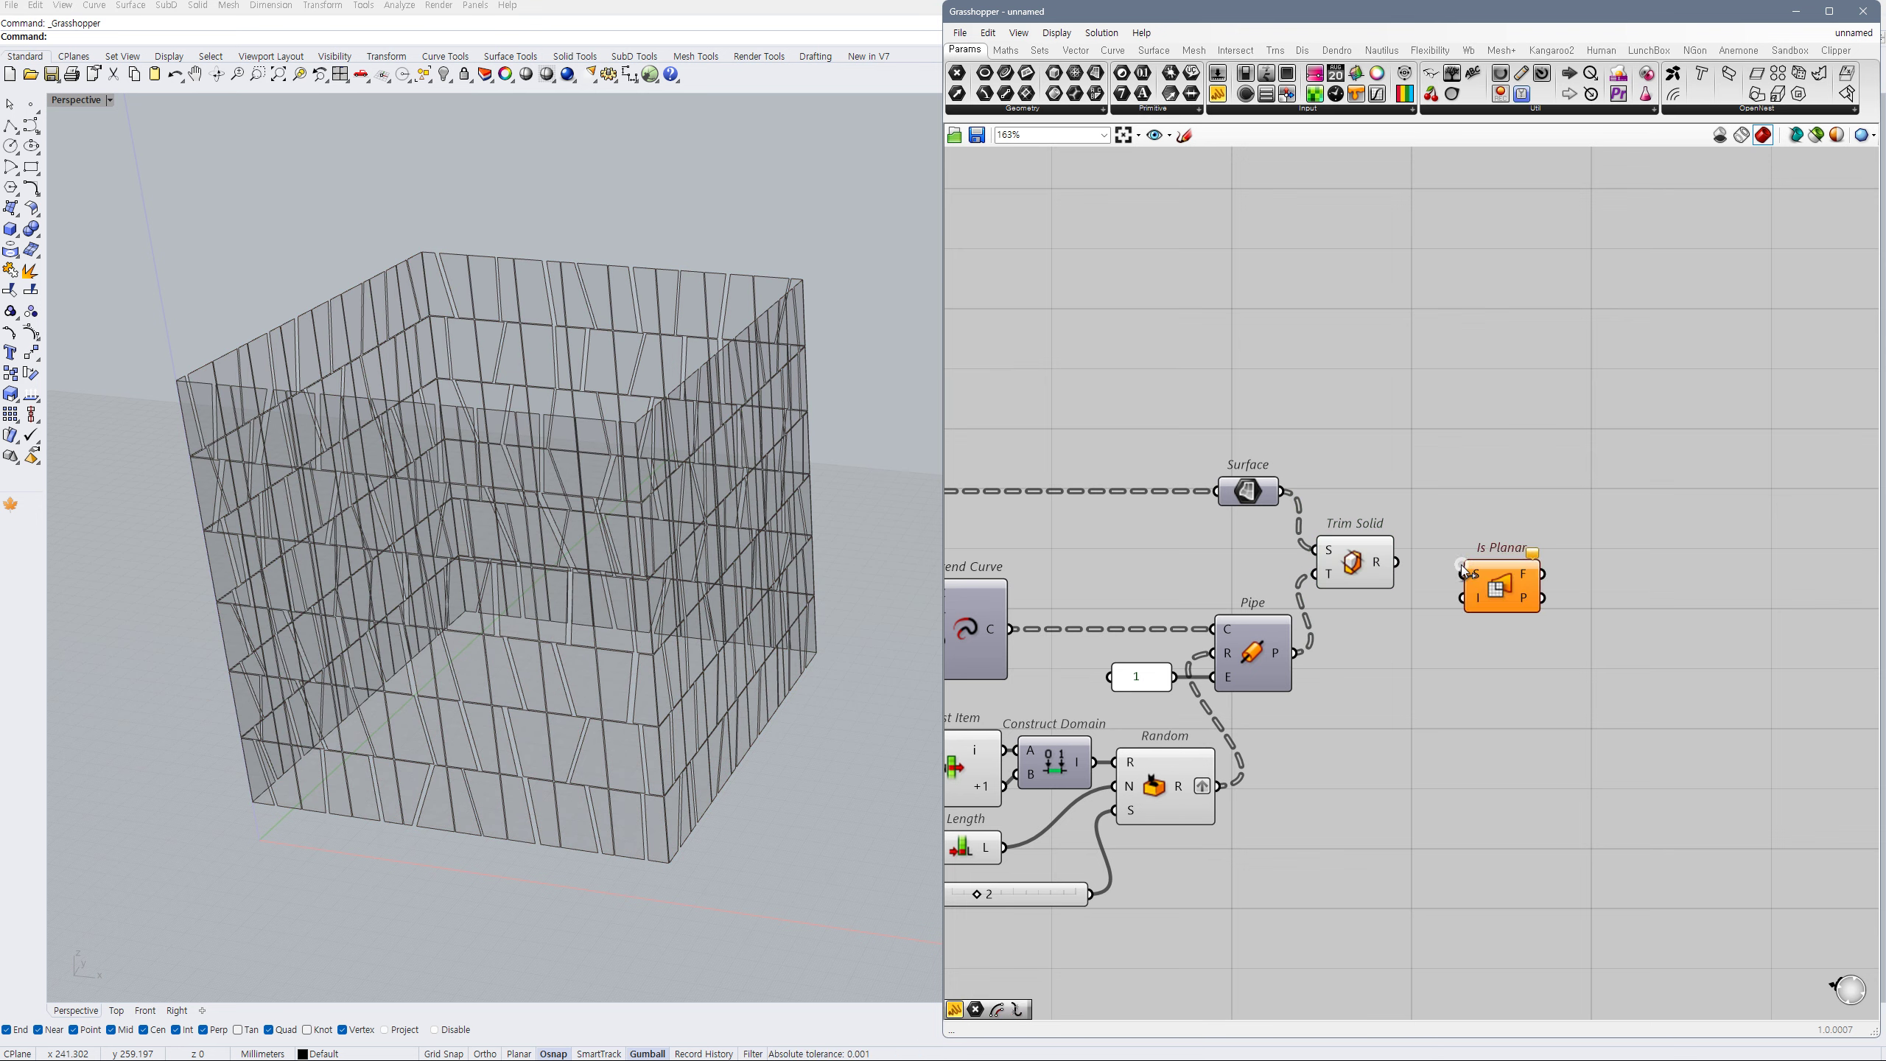
pyautogui.moveTo(1461, 572); pyautogui.dragTo(1458, 613)
# - Add an Extrude component beyond Is Planar and connect Trim Solid's R output to its B input
pyautogui.doubleClick(1601, 634)
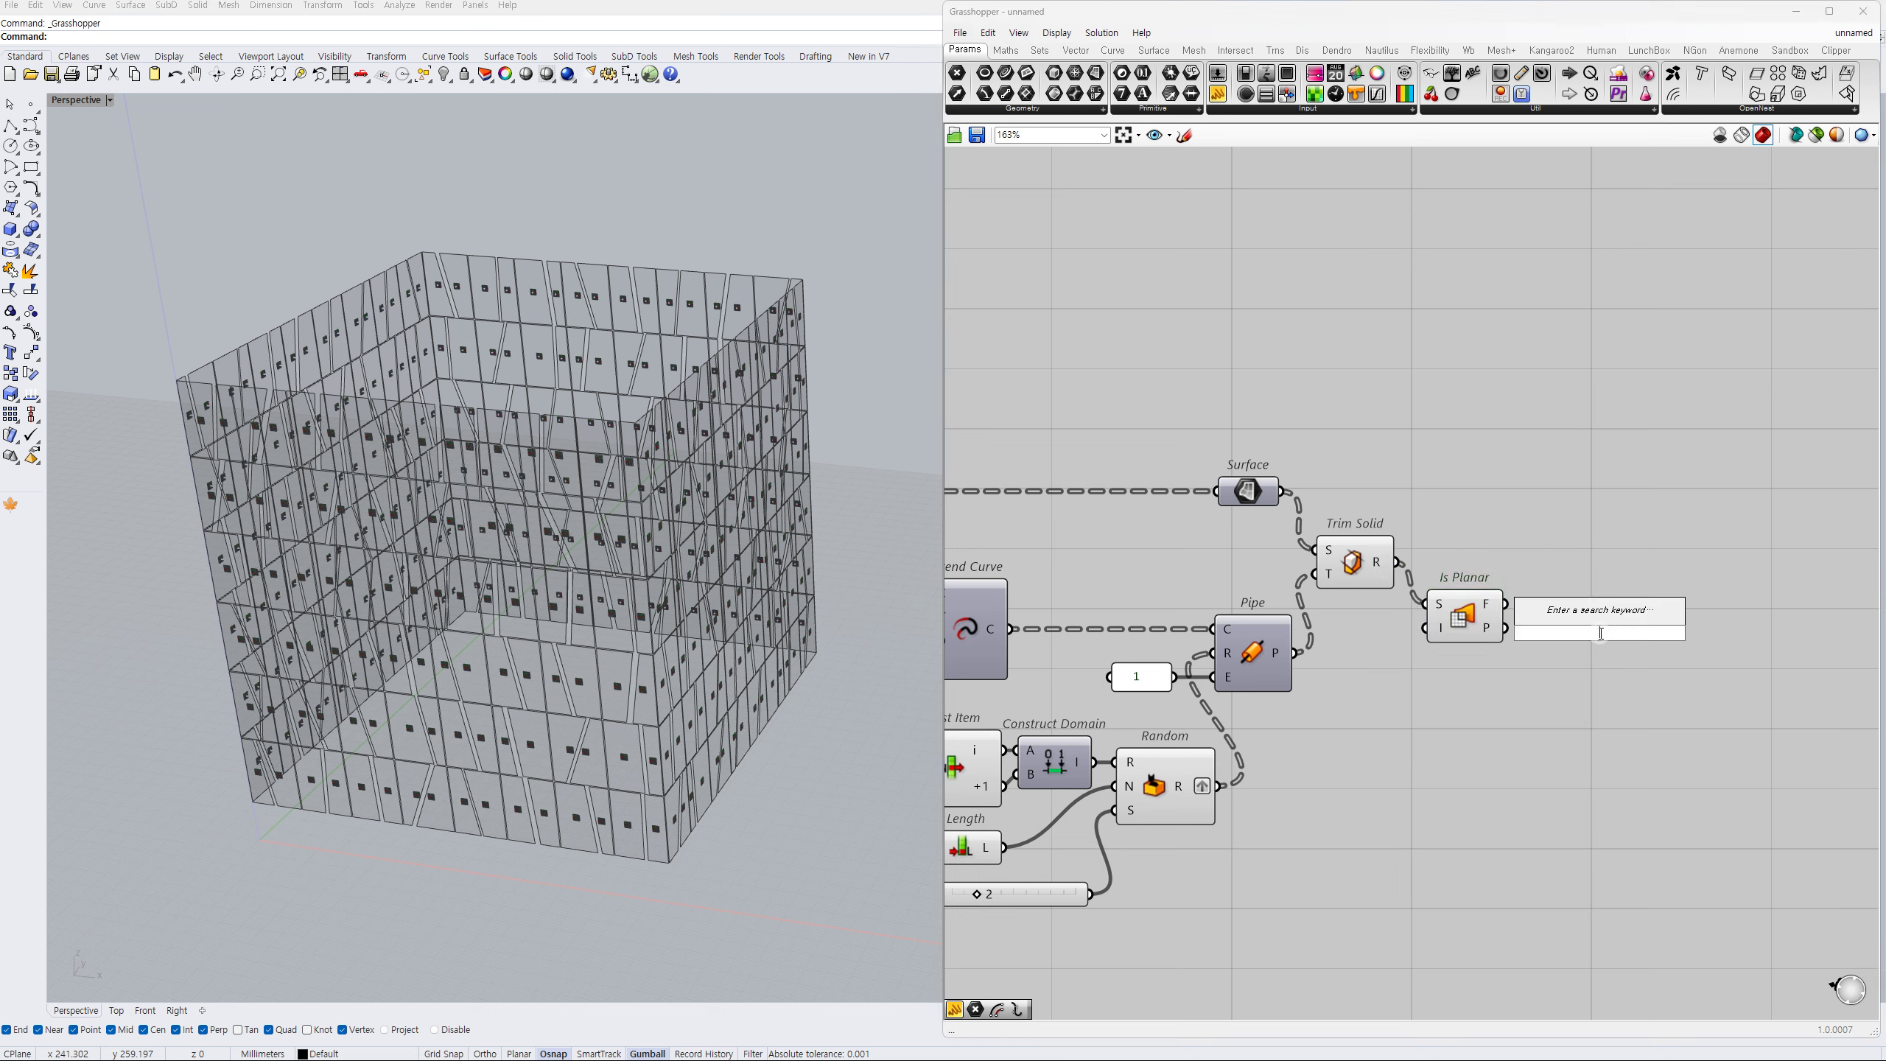
pyautogui.write('extr')
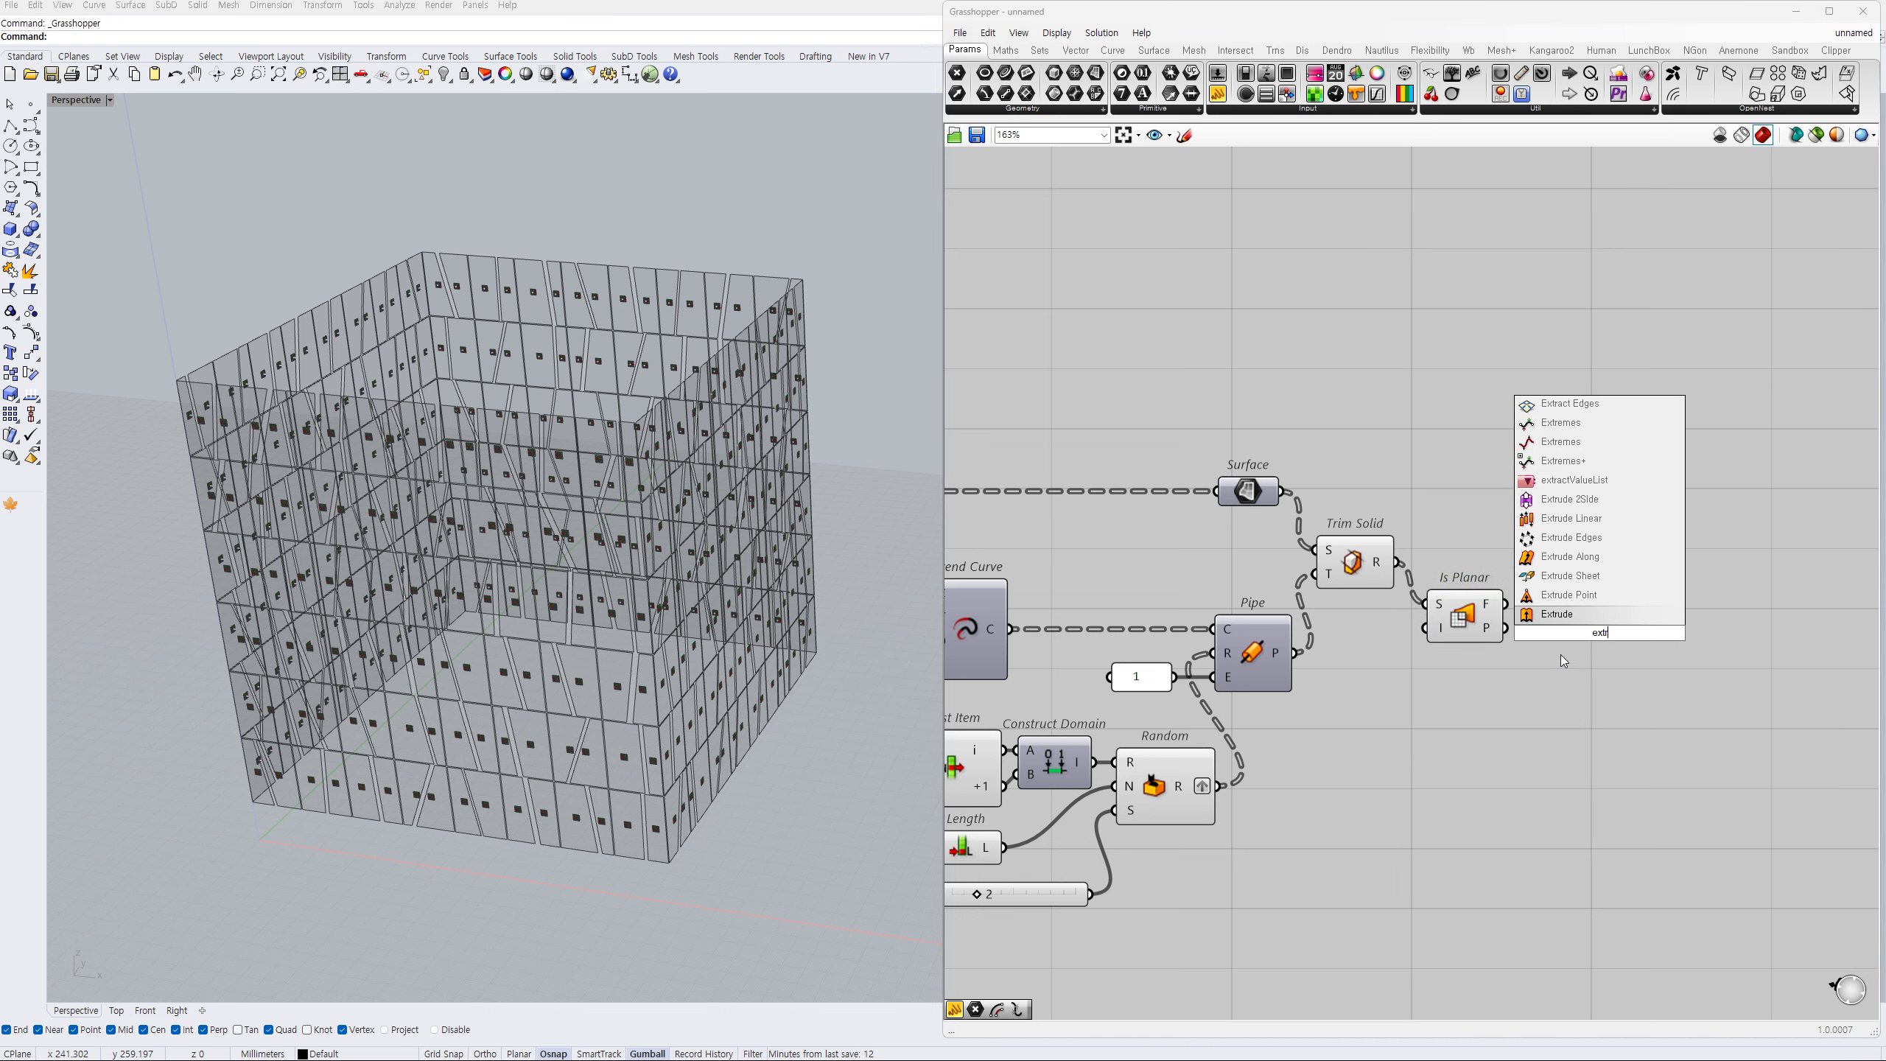
pyautogui.press('Return')
pyautogui.moveTo(1396, 563); pyautogui.dragTo(1559, 621)
pyautogui.moveTo(1599, 645); pyautogui.dragTo(1626, 586)
# - Add an Amplitude component and connect Is Planar's P output to its V input
pyautogui.doubleClick(1573, 655)
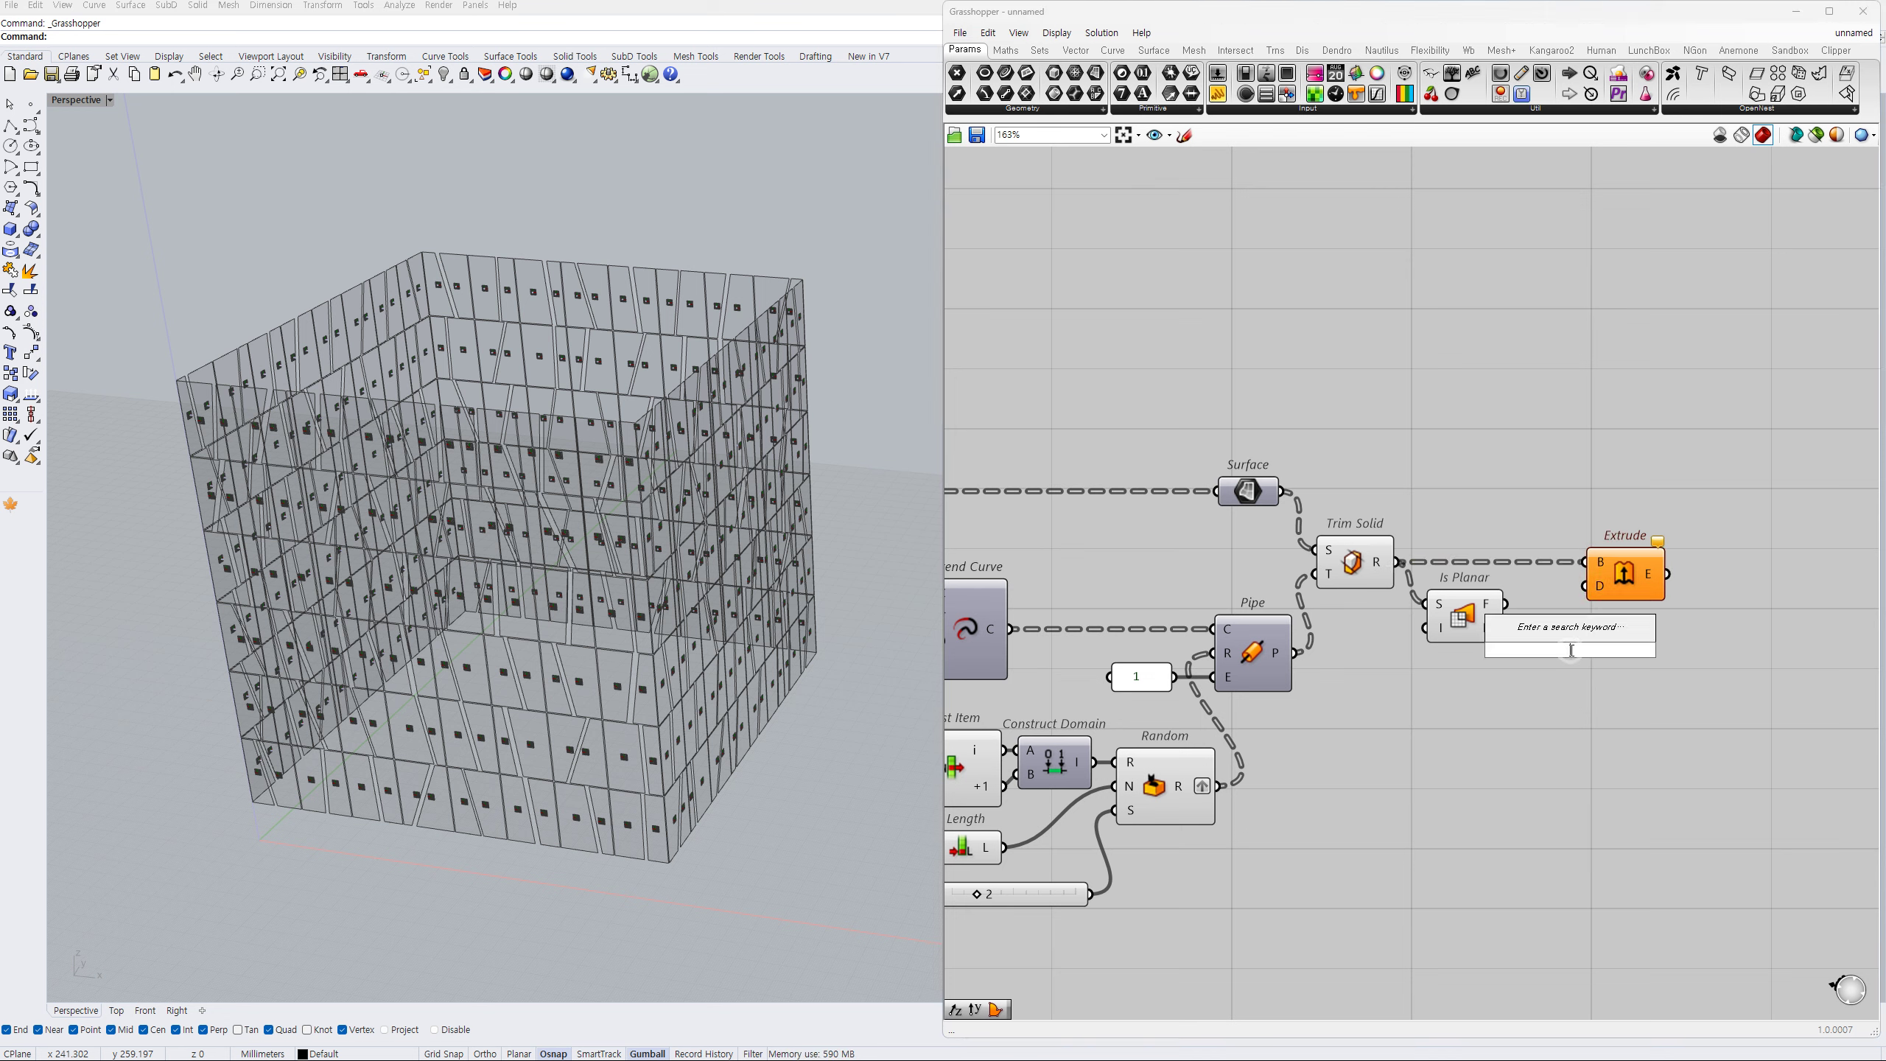
pyautogui.write('amplitude')
pyautogui.press('Return')
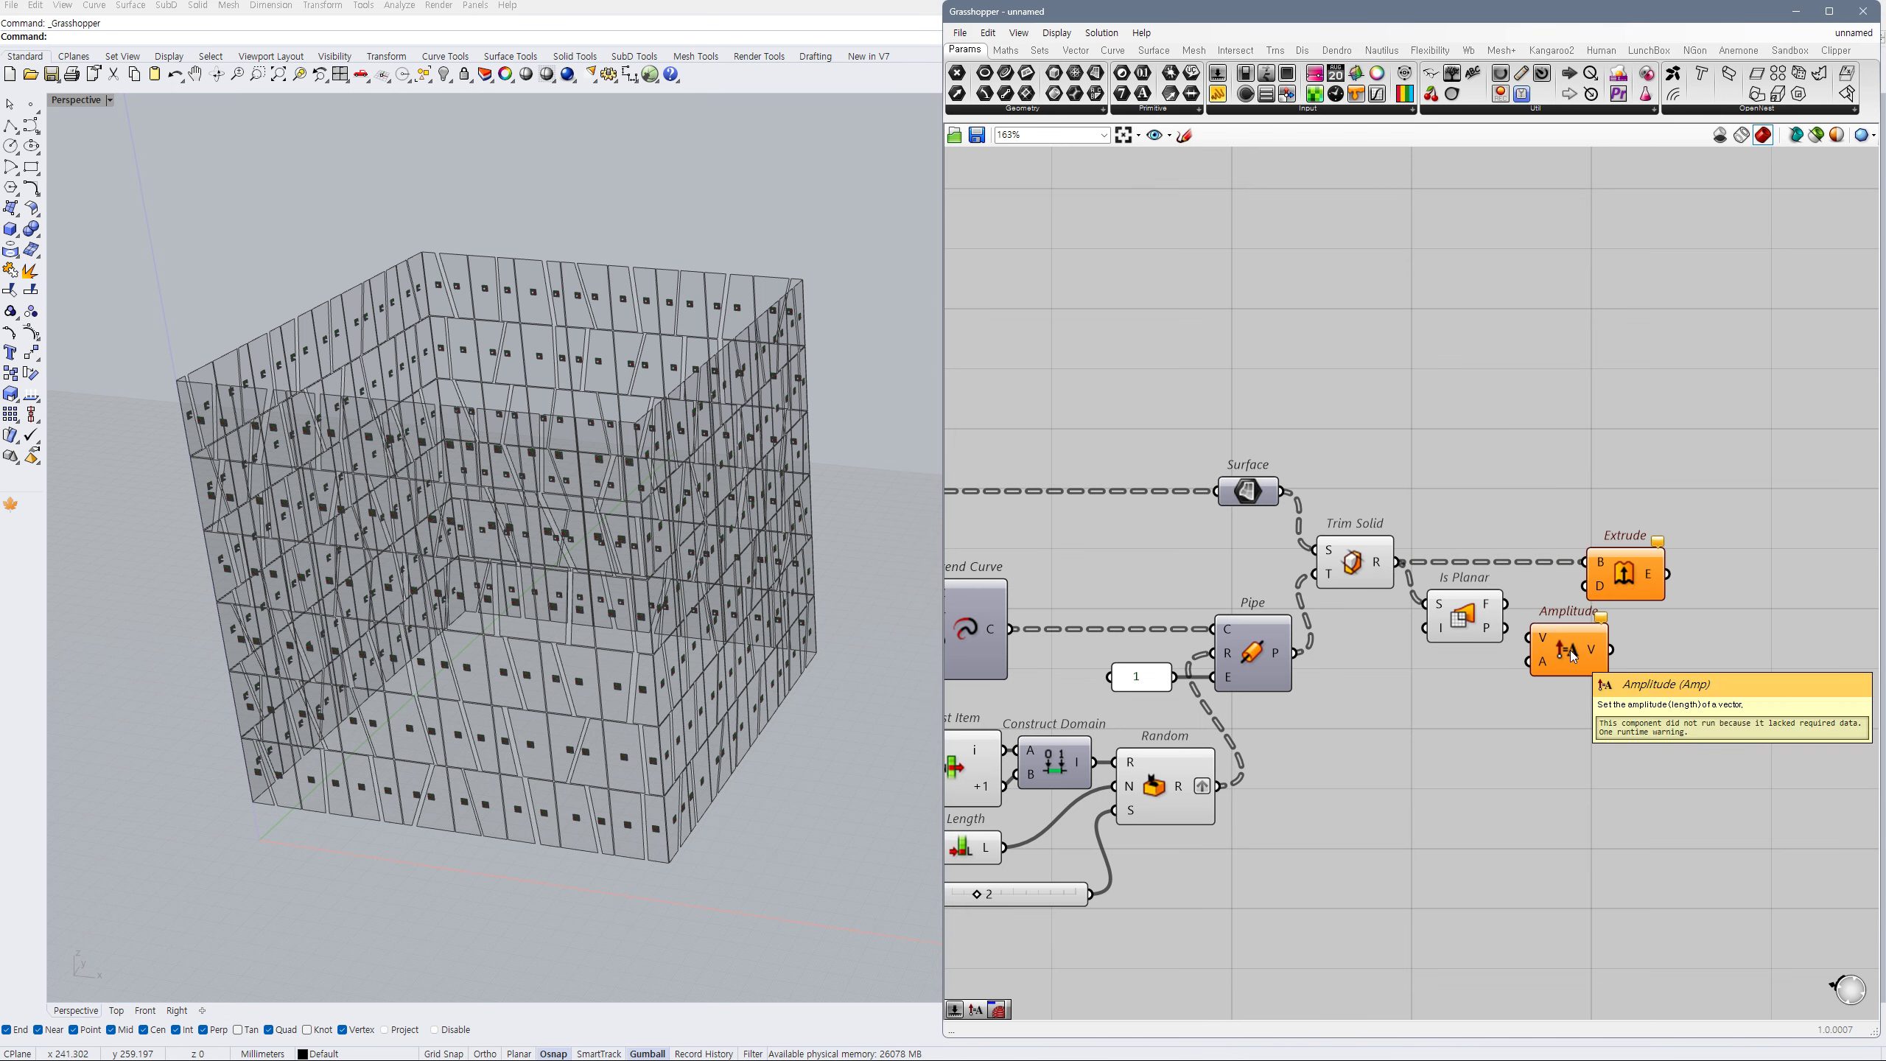
pyautogui.moveTo(1506, 628); pyautogui.dragTo(1538, 637)
pyautogui.moveTo(1481, 623); pyautogui.dragTo(1559, 640)
pyautogui.click(1455, 712)
# - Add a 0 to 3.0 number slider set to 1.3 and connect it to Amplitude's A input
pyautogui.doubleClick(1429, 702)
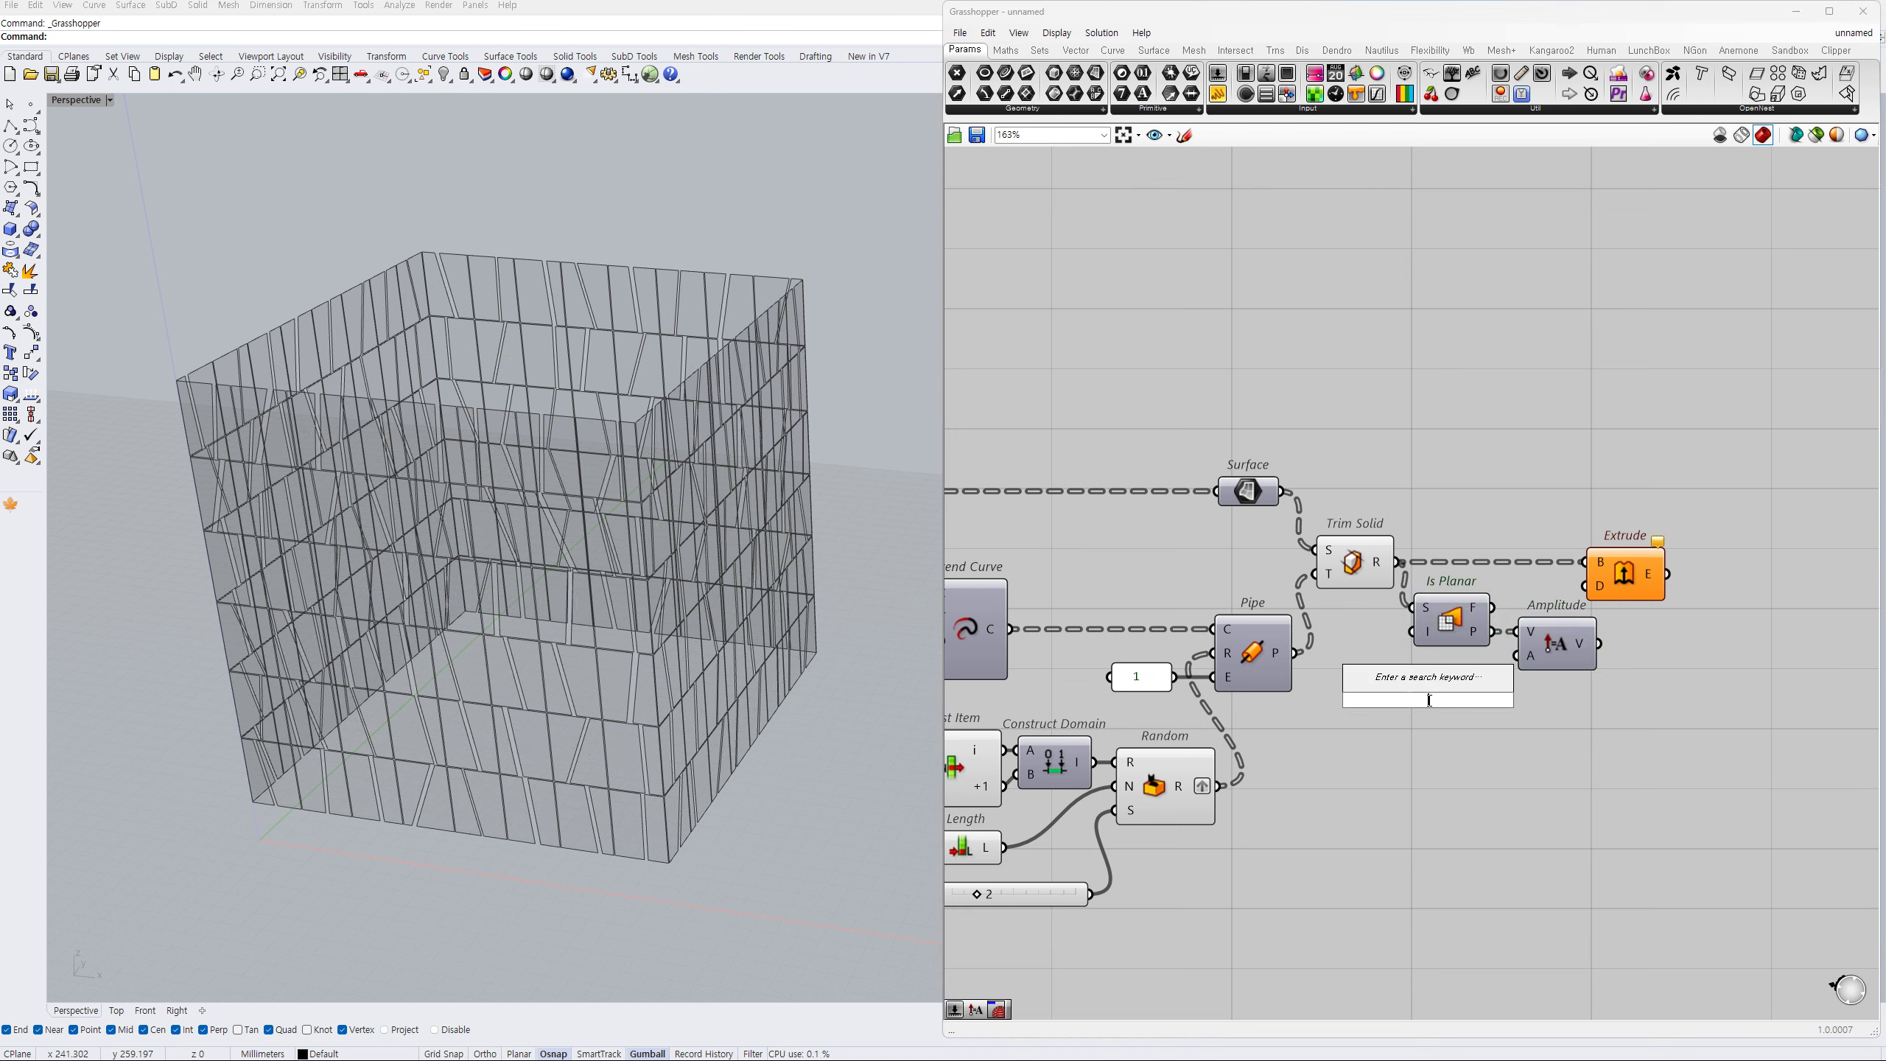
pyautogui.write('0')
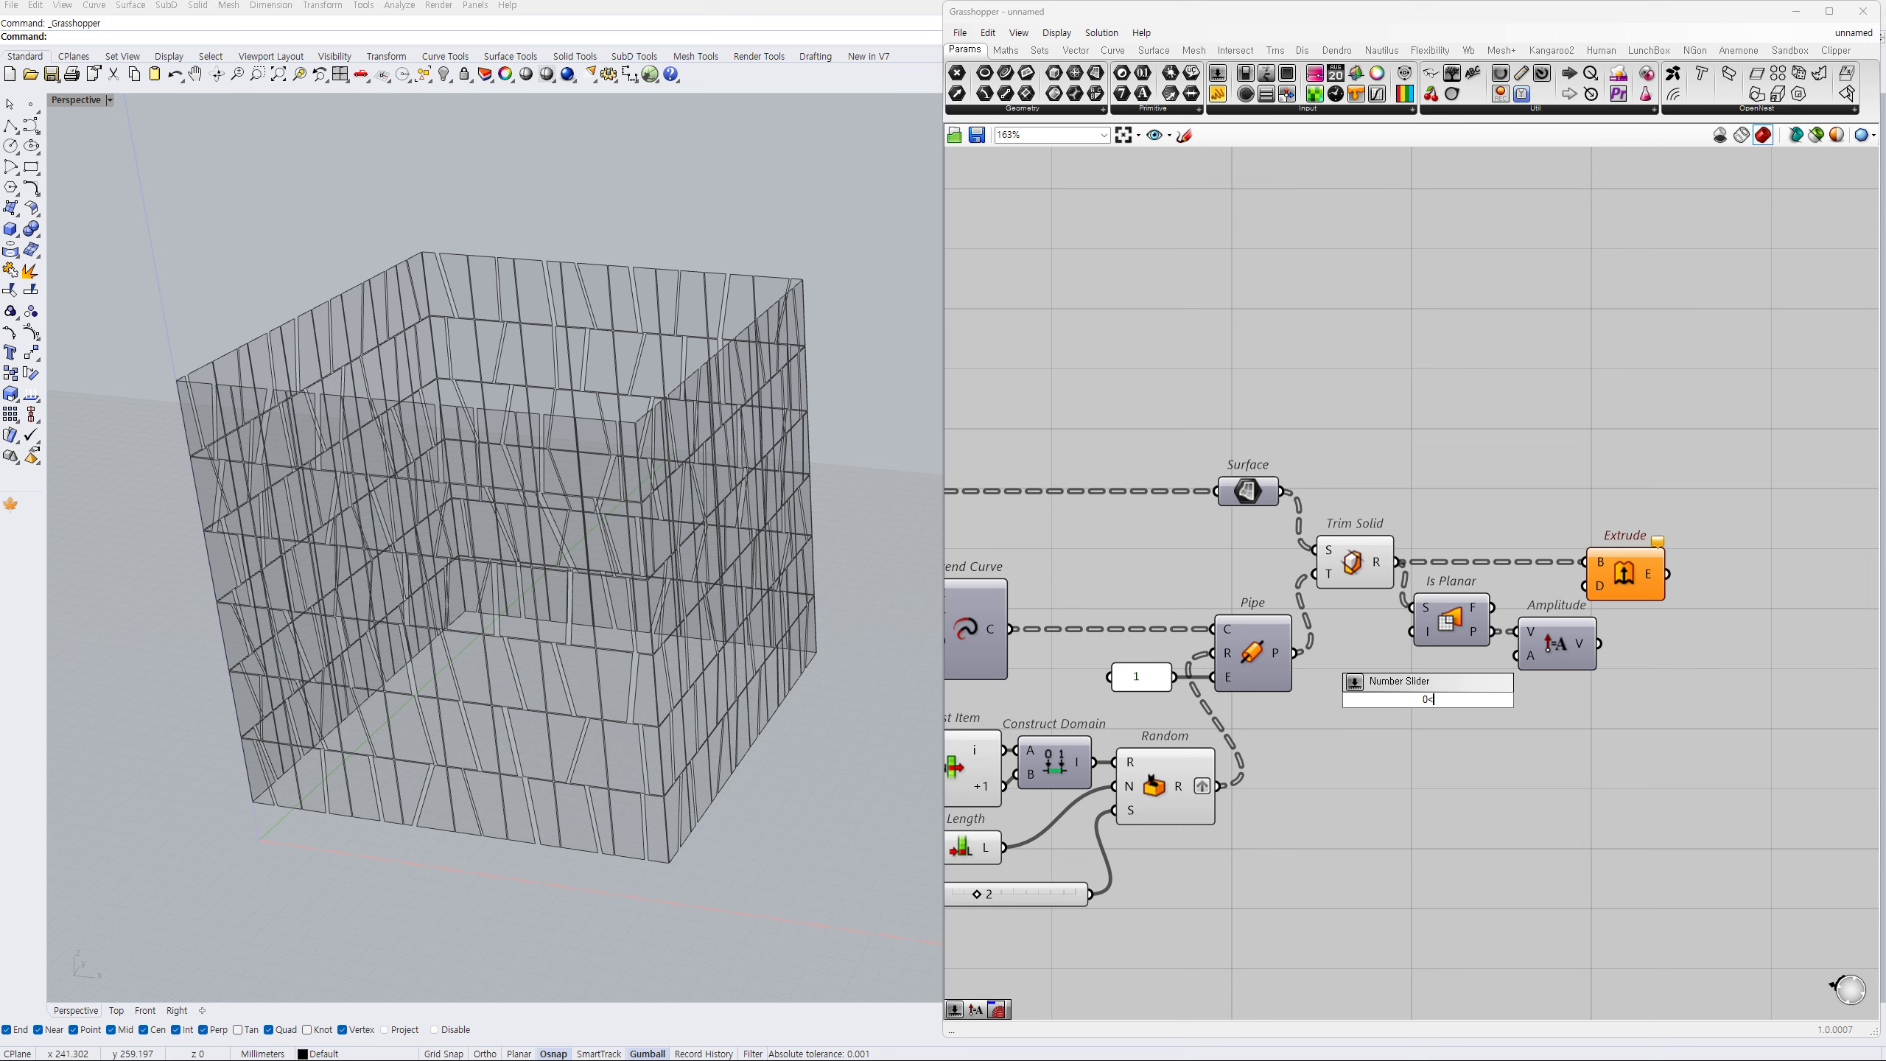
pyautogui.write('<3.0')
pyautogui.press('Return')
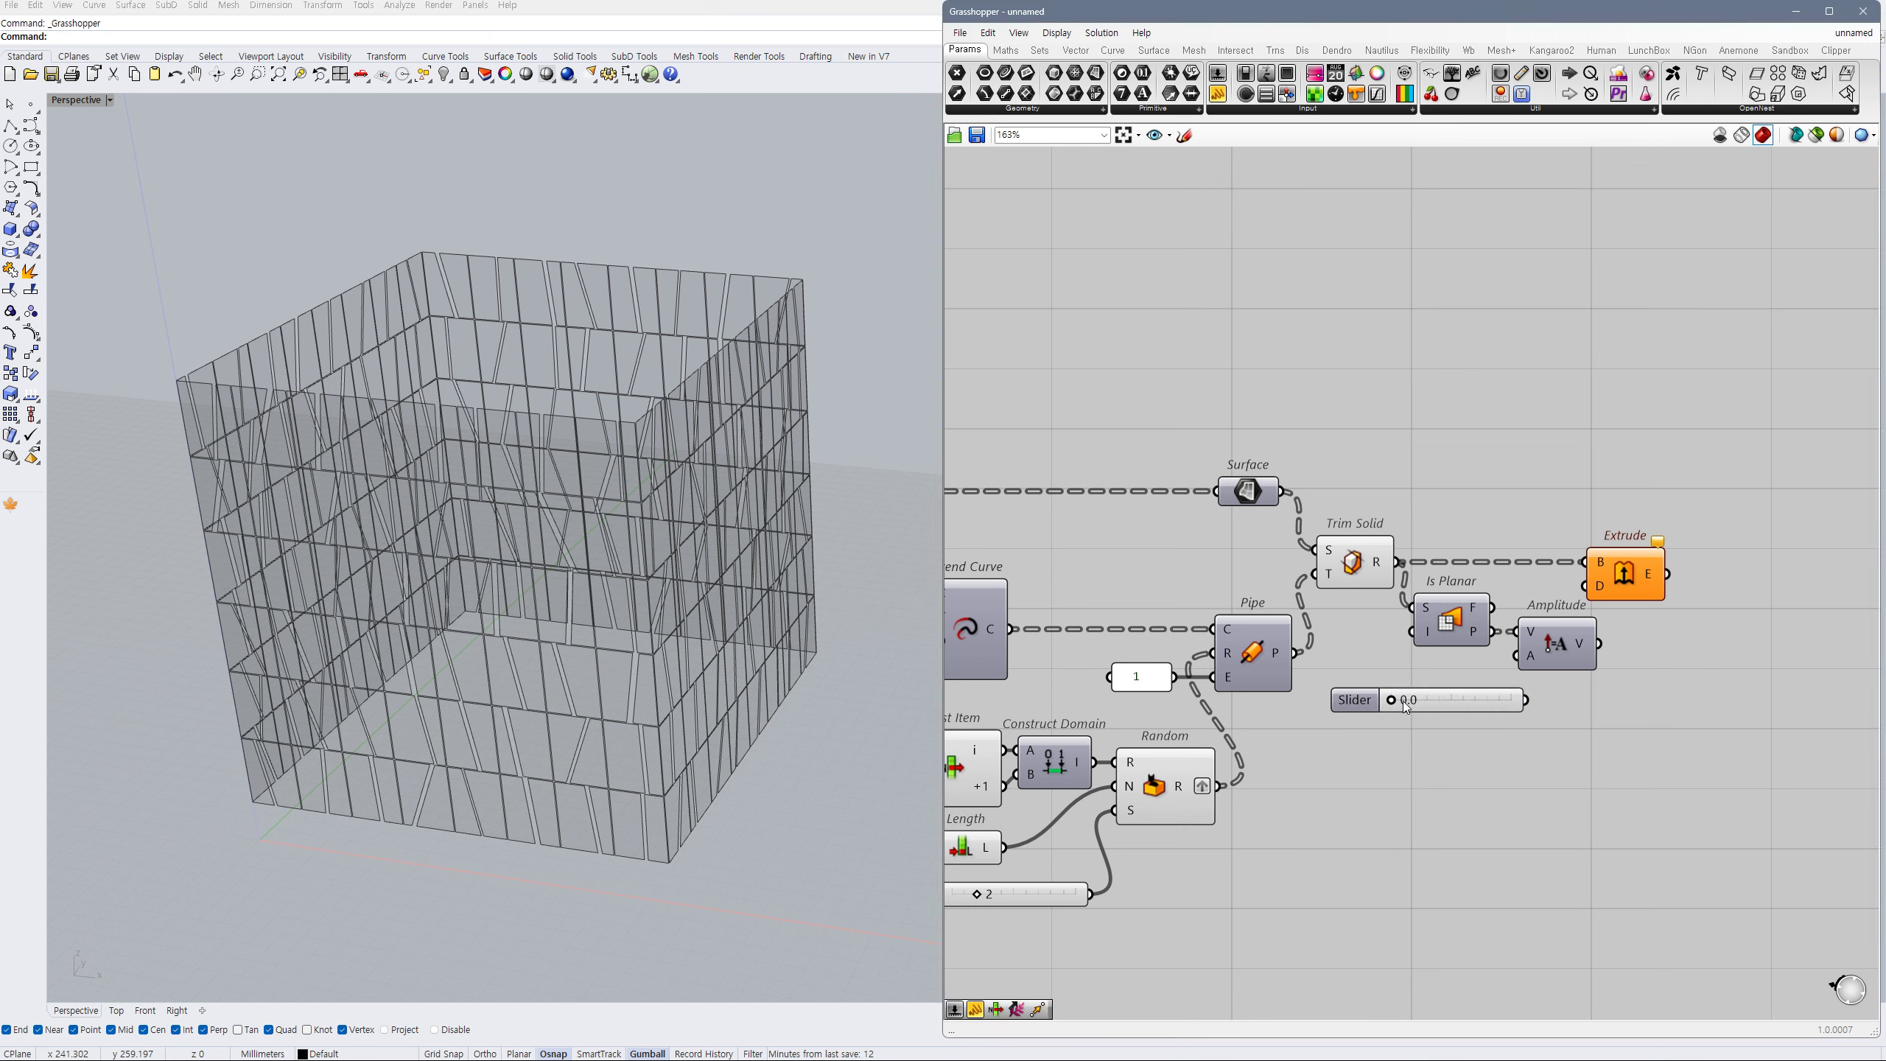
pyautogui.moveTo(1487, 706); pyautogui.dragTo(1414, 701)
pyautogui.click(1484, 719)
pyautogui.moveTo(1519, 656); pyautogui.dragTo(1507, 697)
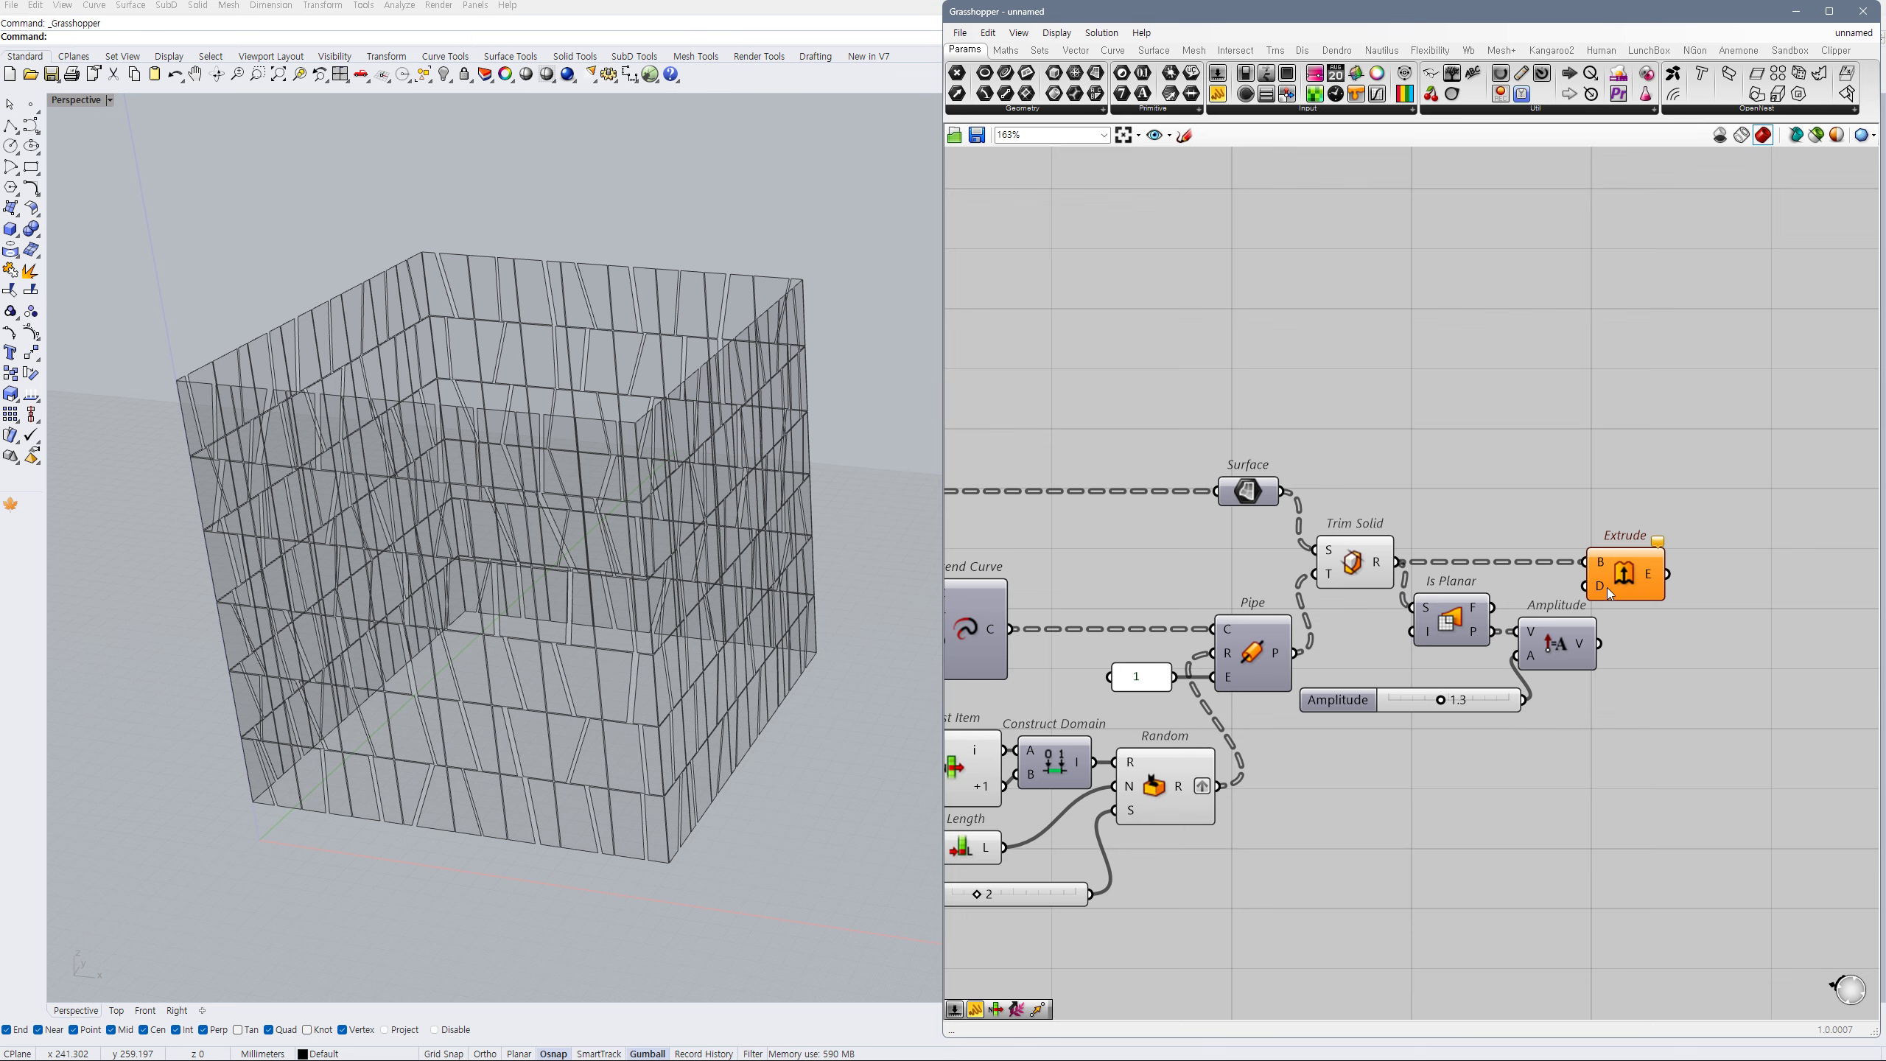
# - Connect Amplitude's V output to Extrude's D input and hide the Trim Solid preview
pyautogui.moveTo(1591, 587); pyautogui.dragTo(1643, 581)
pyautogui.click(1627, 648)
pyautogui.click(1369, 572)
pyautogui.hotkey('ctrl', 'q')
pyautogui.scroll(2, 1489, 702)
pyautogui.click(1438, 753)
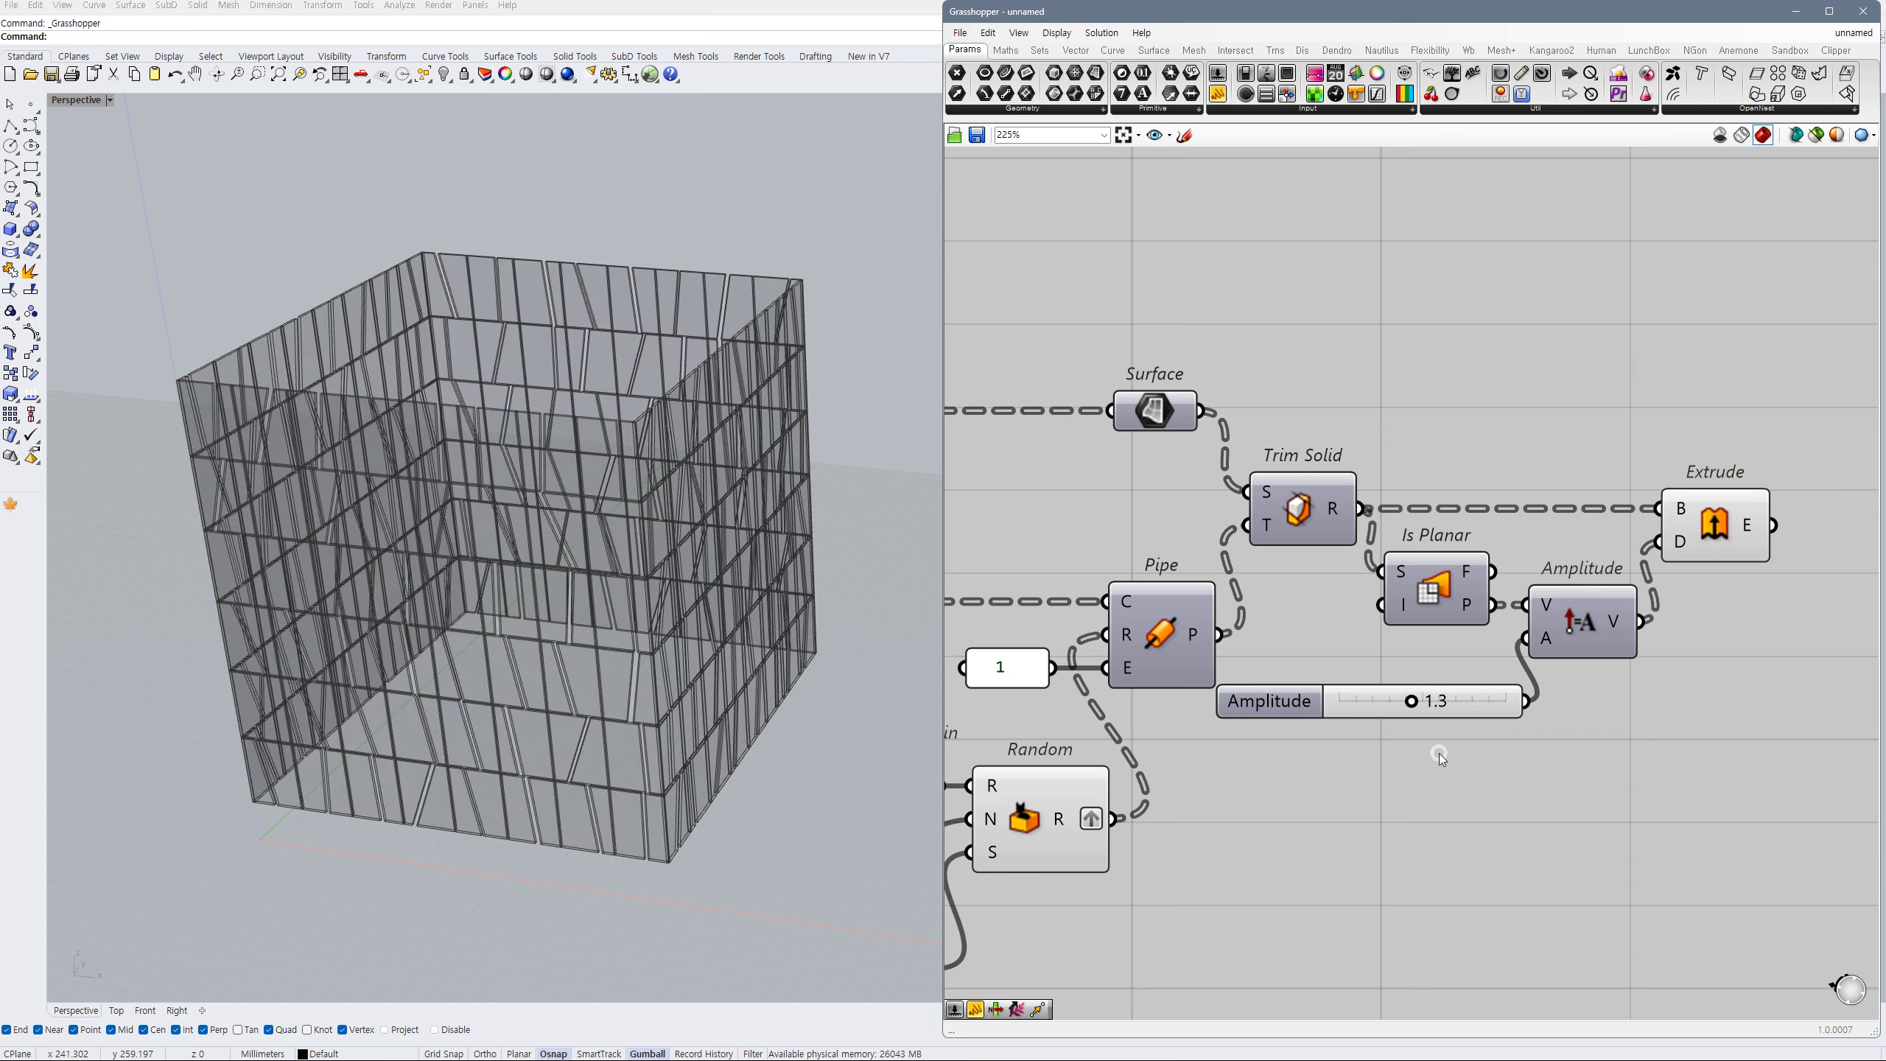
# - Set the Amplitude slider to 1.5 and put it in its own group
pyautogui.moveTo(632, 505); pyautogui.dragTo(598, 601, button='right')
pyautogui.scroll(5, 625, 657)
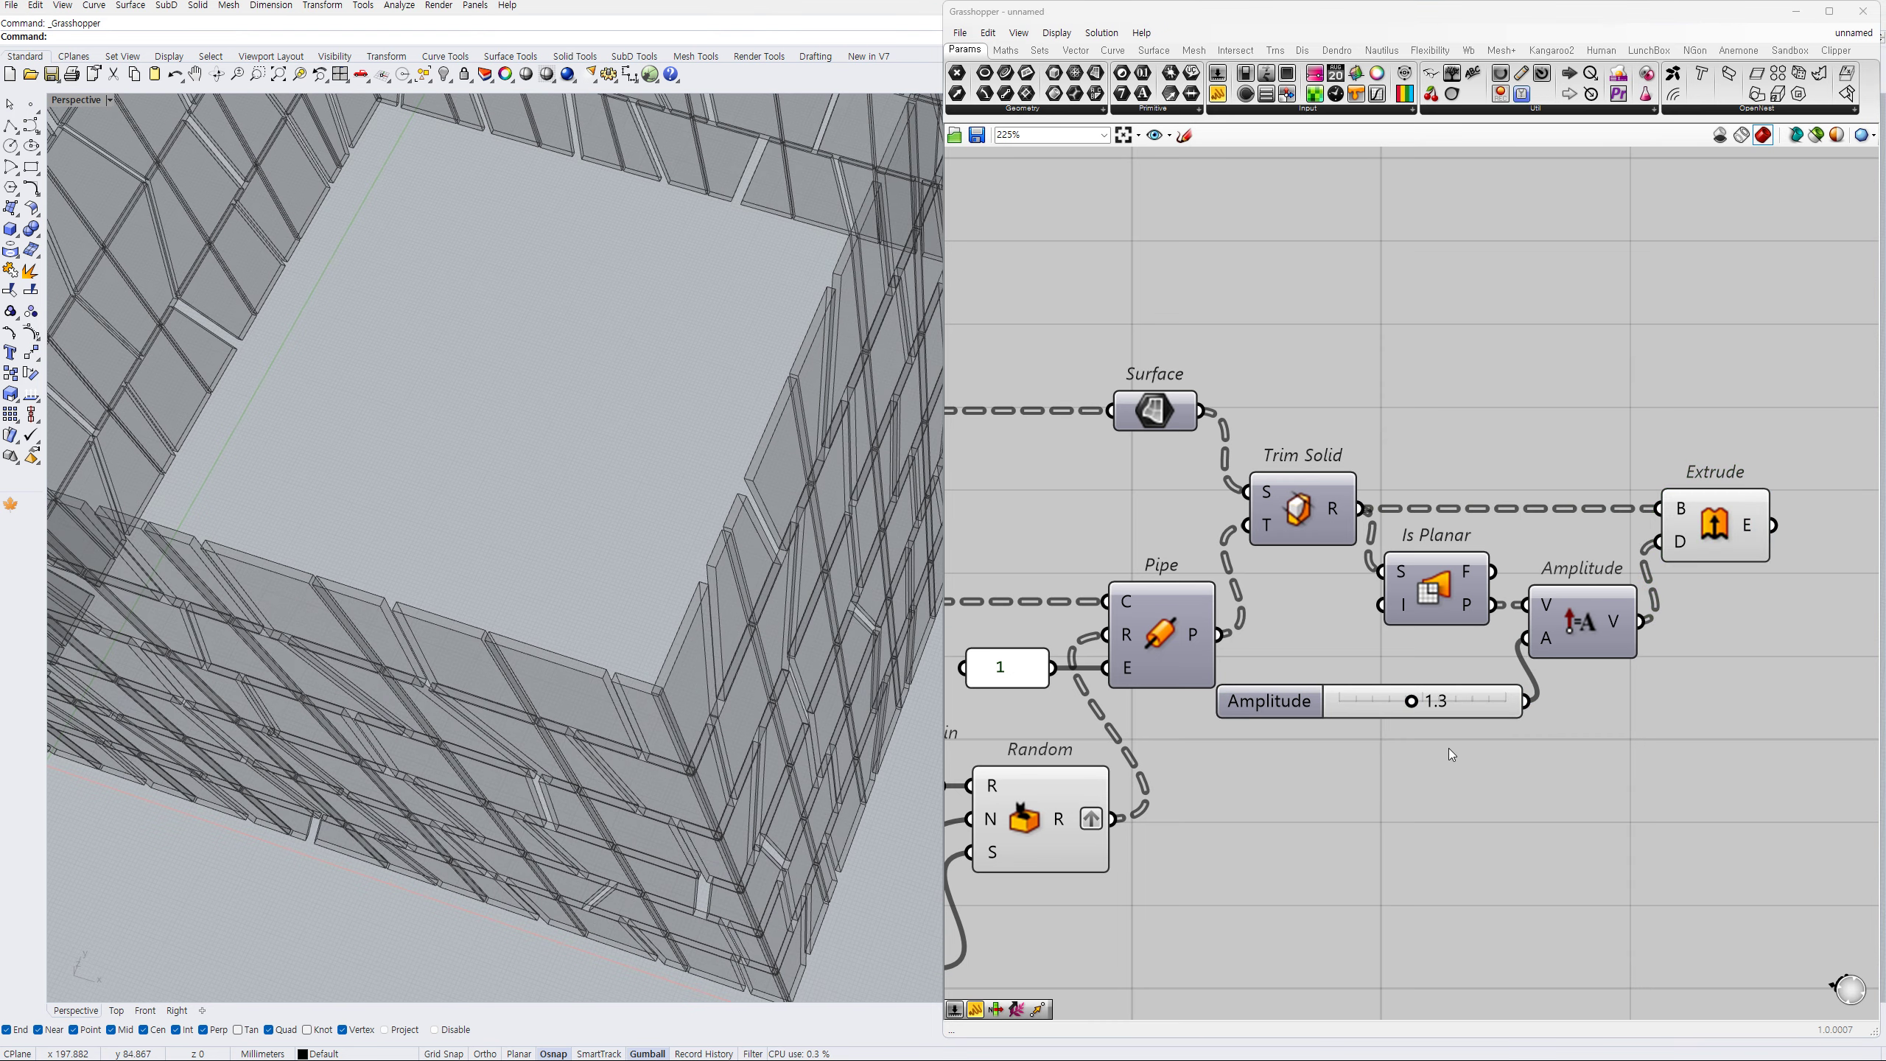
pyautogui.moveTo(1419, 710); pyautogui.dragTo(1472, 722)
pyautogui.hotkey('ctrl', 'g')
pyautogui.click(1482, 821)
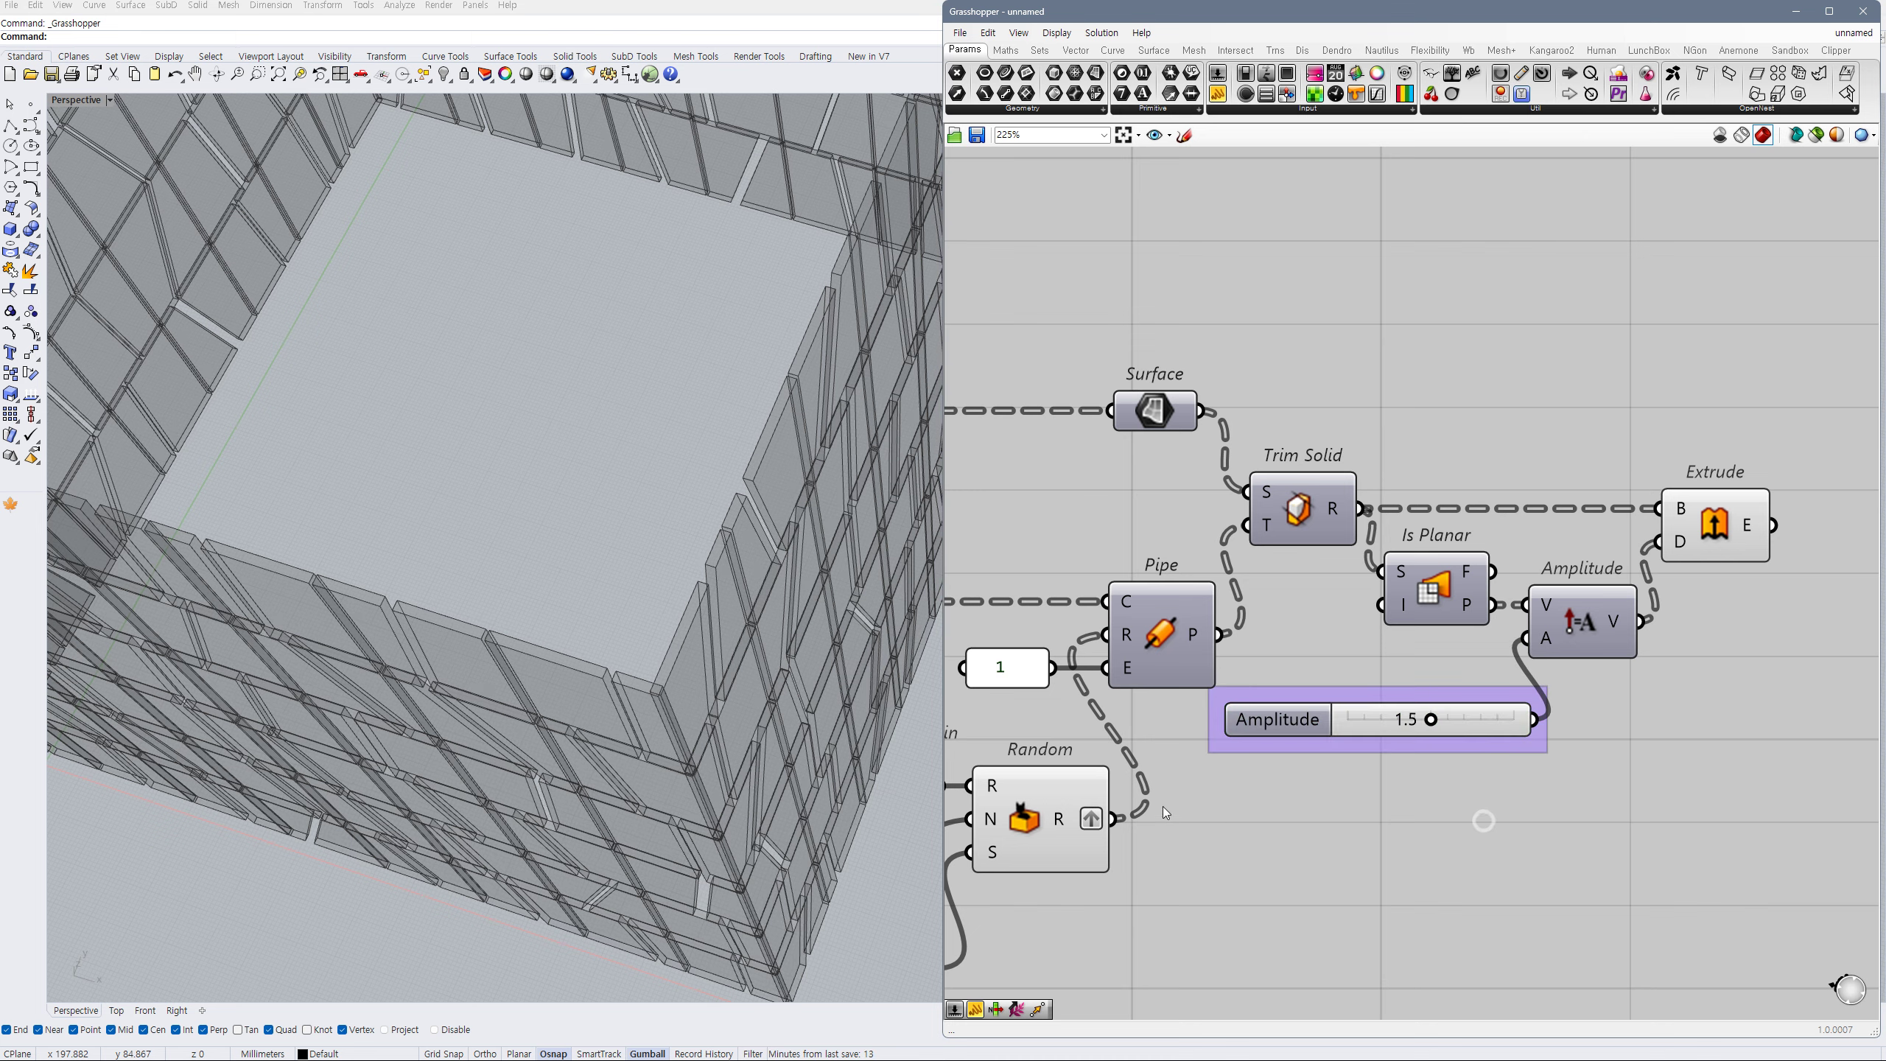
pyautogui.scroll(-5, 772, 780)
pyautogui.moveTo(757, 781); pyautogui.dragTo(779, 607, button='right')
pyautogui.moveTo(1724, 597); pyautogui.dragTo(1480, 599, button='right')
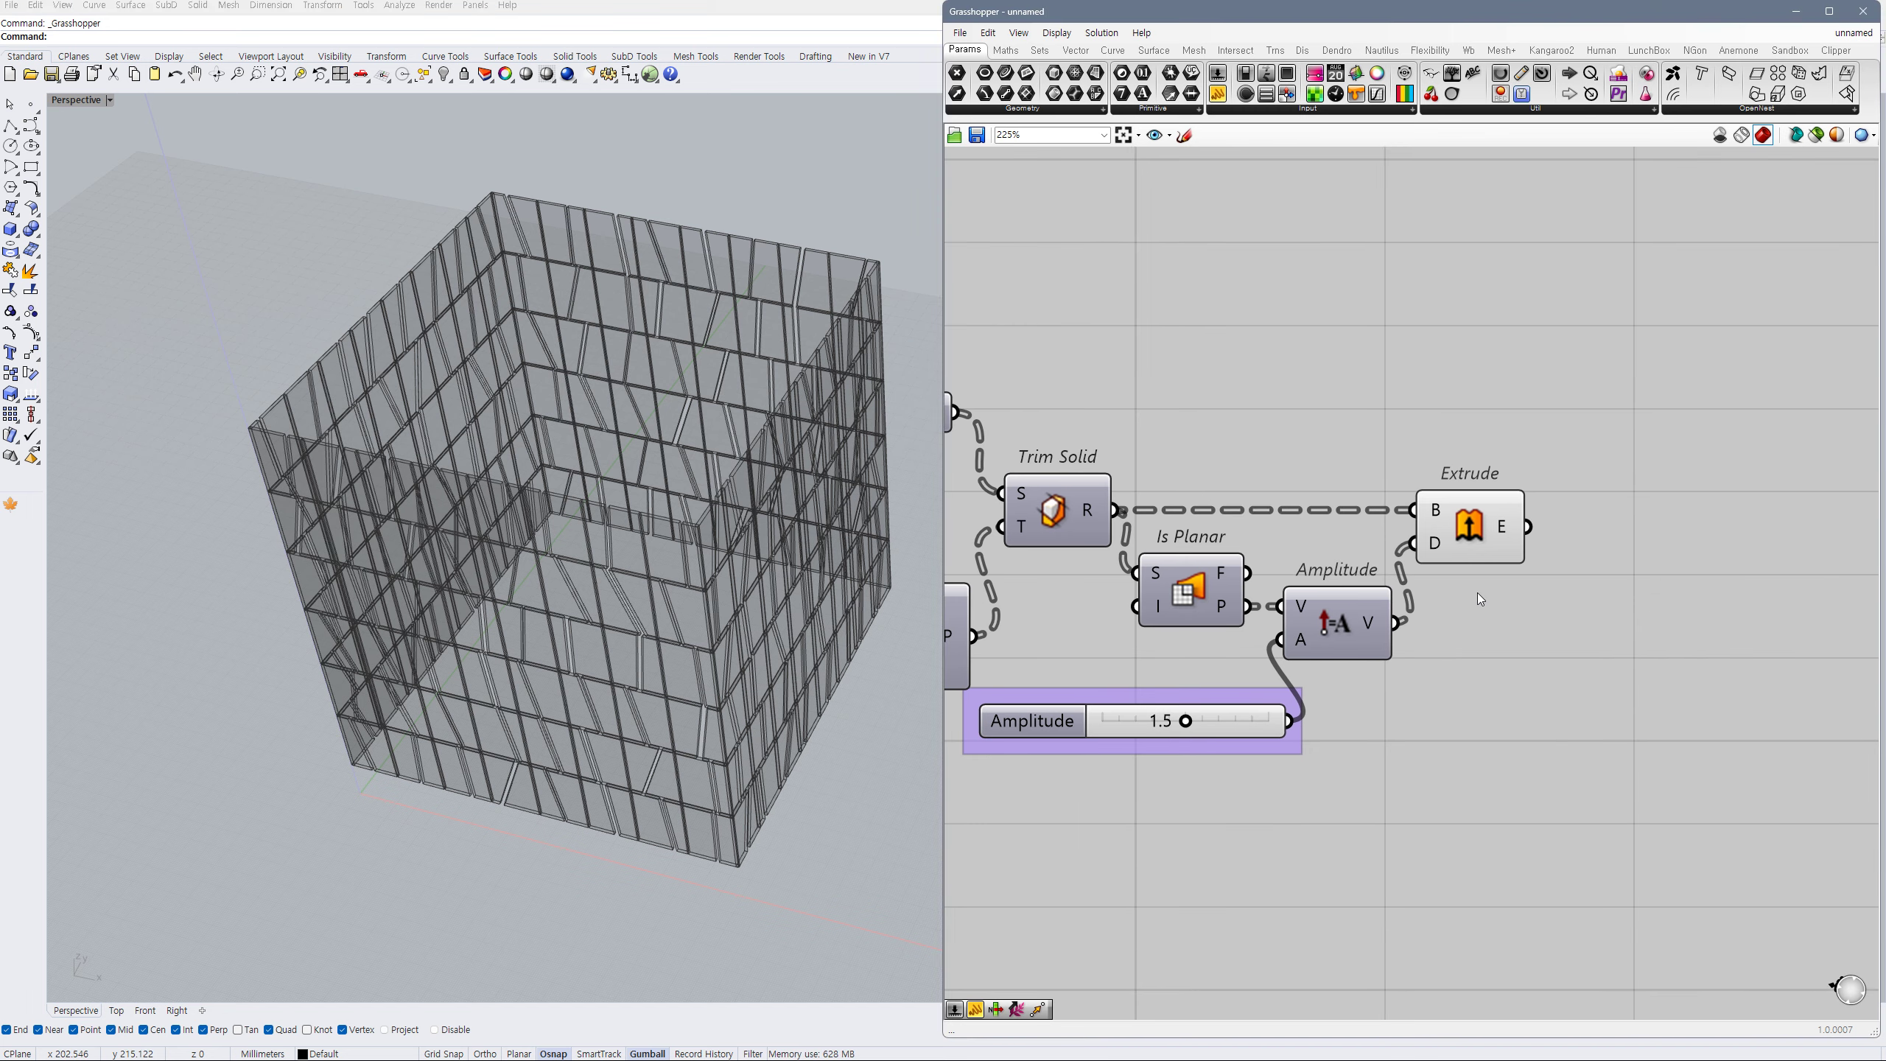
pyautogui.doubleClick(1645, 563)
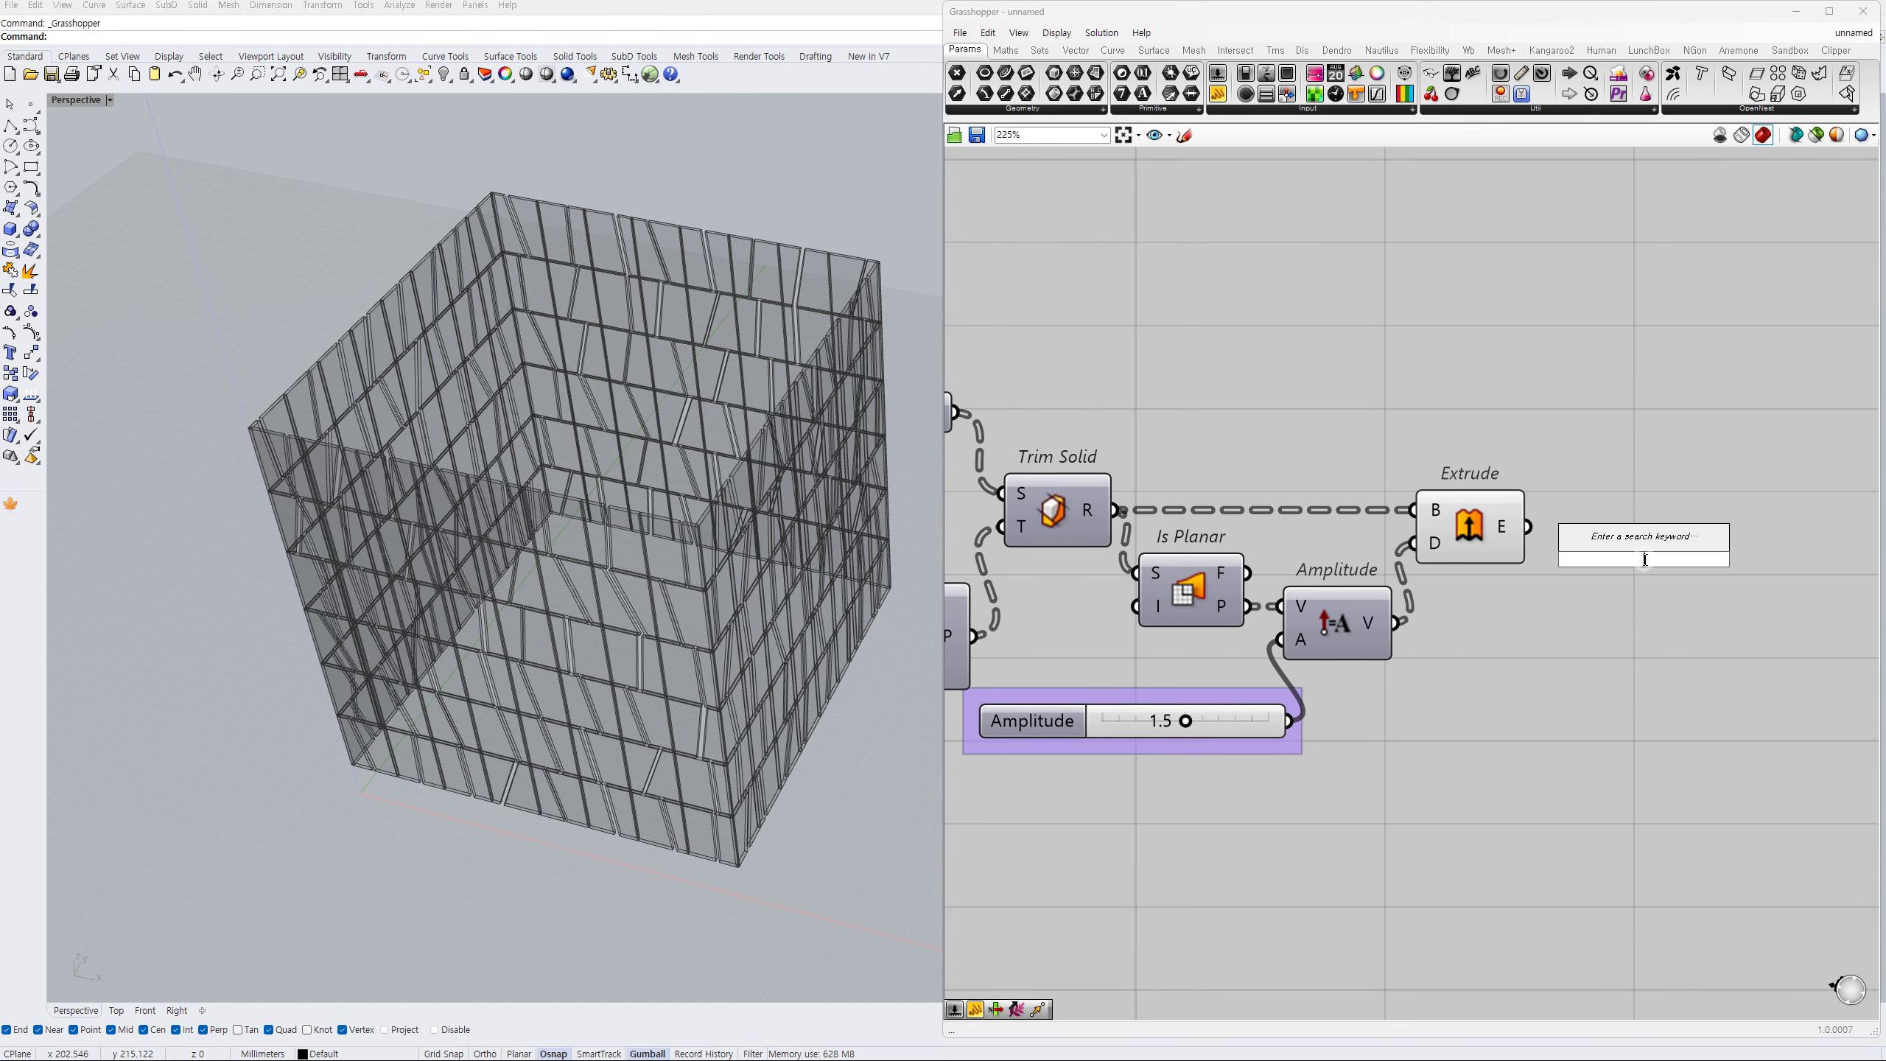
pyautogui.click(1565, 659)
# - Add an Offset Curve component above the initial Rectangle and connect Rectangle's R output to its C input
pyautogui.scroll(-2, 1565, 661)
pyautogui.moveTo(1076, 646); pyautogui.dragTo(1662, 626, button='right')
pyautogui.moveTo(1022, 624); pyautogui.dragTo(1701, 615, button='right')
pyautogui.moveTo(1099, 613); pyautogui.dragTo(1613, 621, button='right')
pyautogui.moveTo(1173, 602); pyautogui.dragTo(1599, 602, button='right')
pyautogui.moveTo(1235, 596); pyautogui.dragTo(1556, 593, button='right')
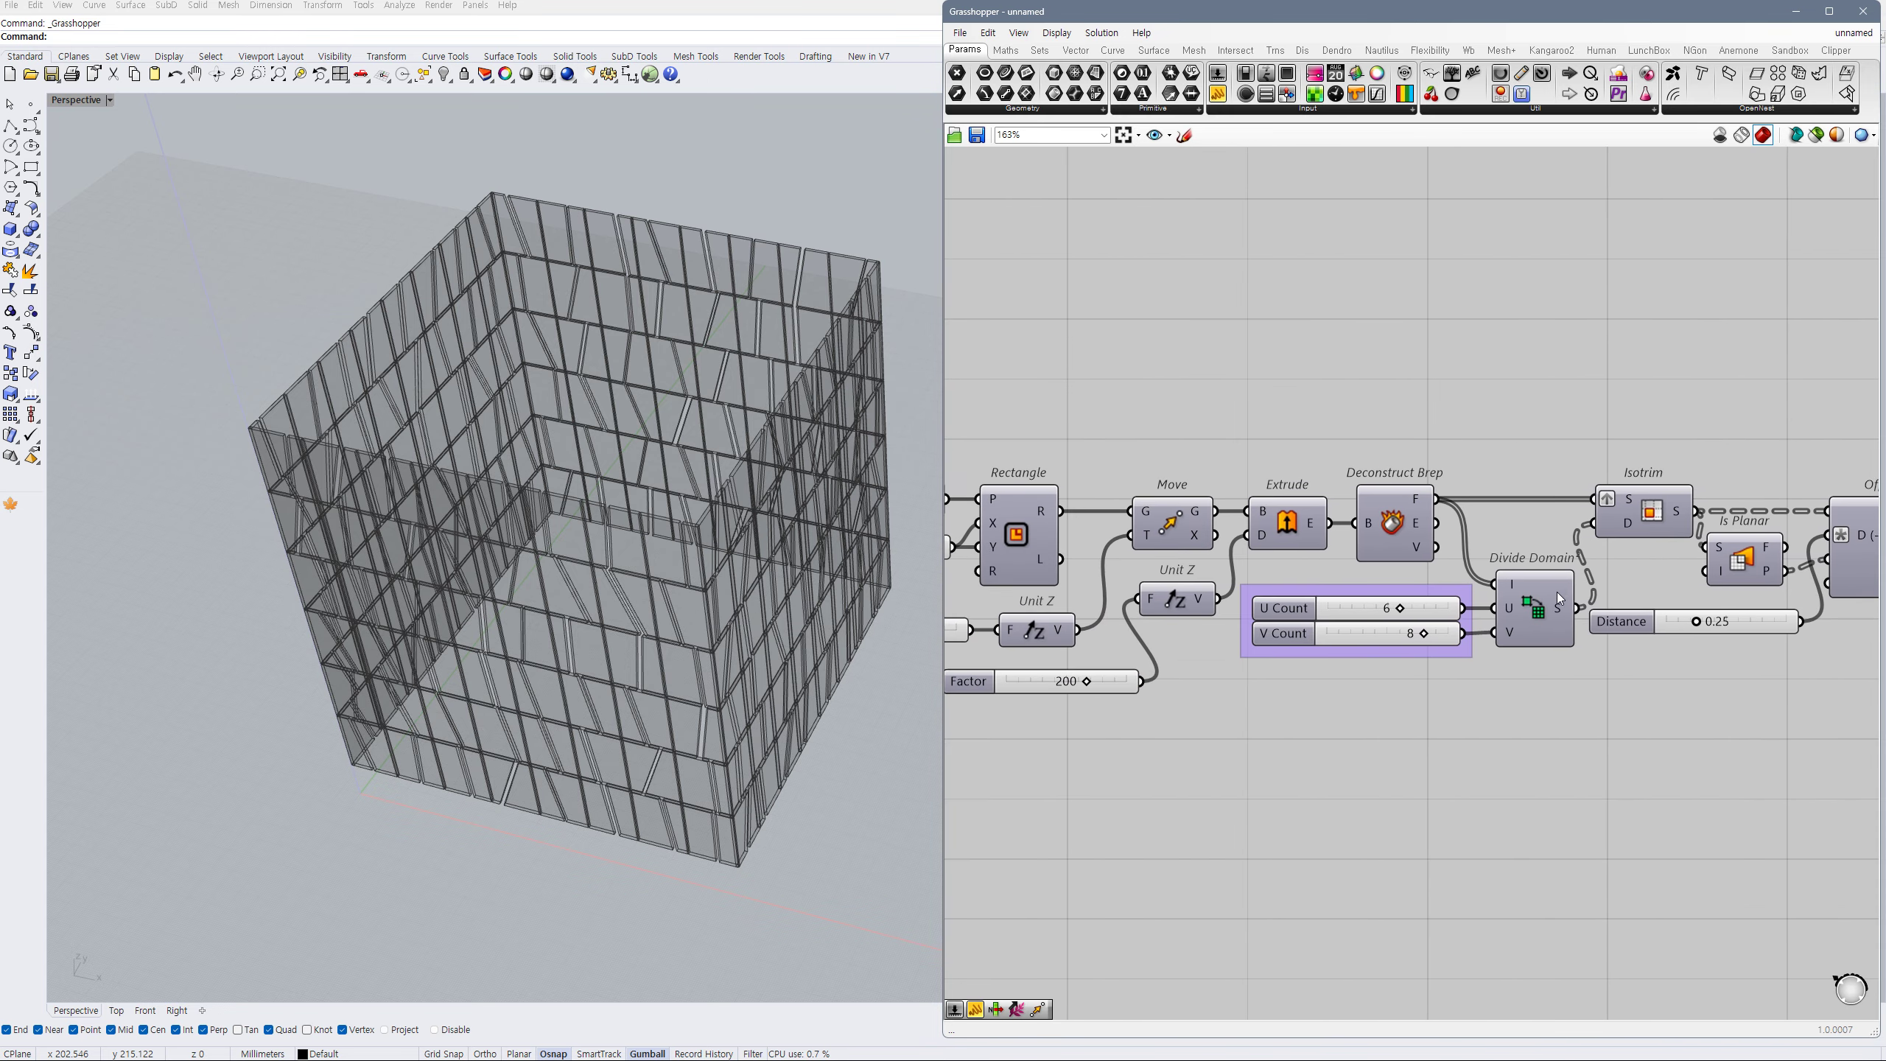
pyautogui.scroll(-2, 1556, 593)
pyautogui.moveTo(1170, 572); pyautogui.dragTo(1293, 572, button='right')
pyautogui.scroll(2, 1293, 572)
pyautogui.moveTo(1406, 436); pyautogui.dragTo(1344, 472, button='right')
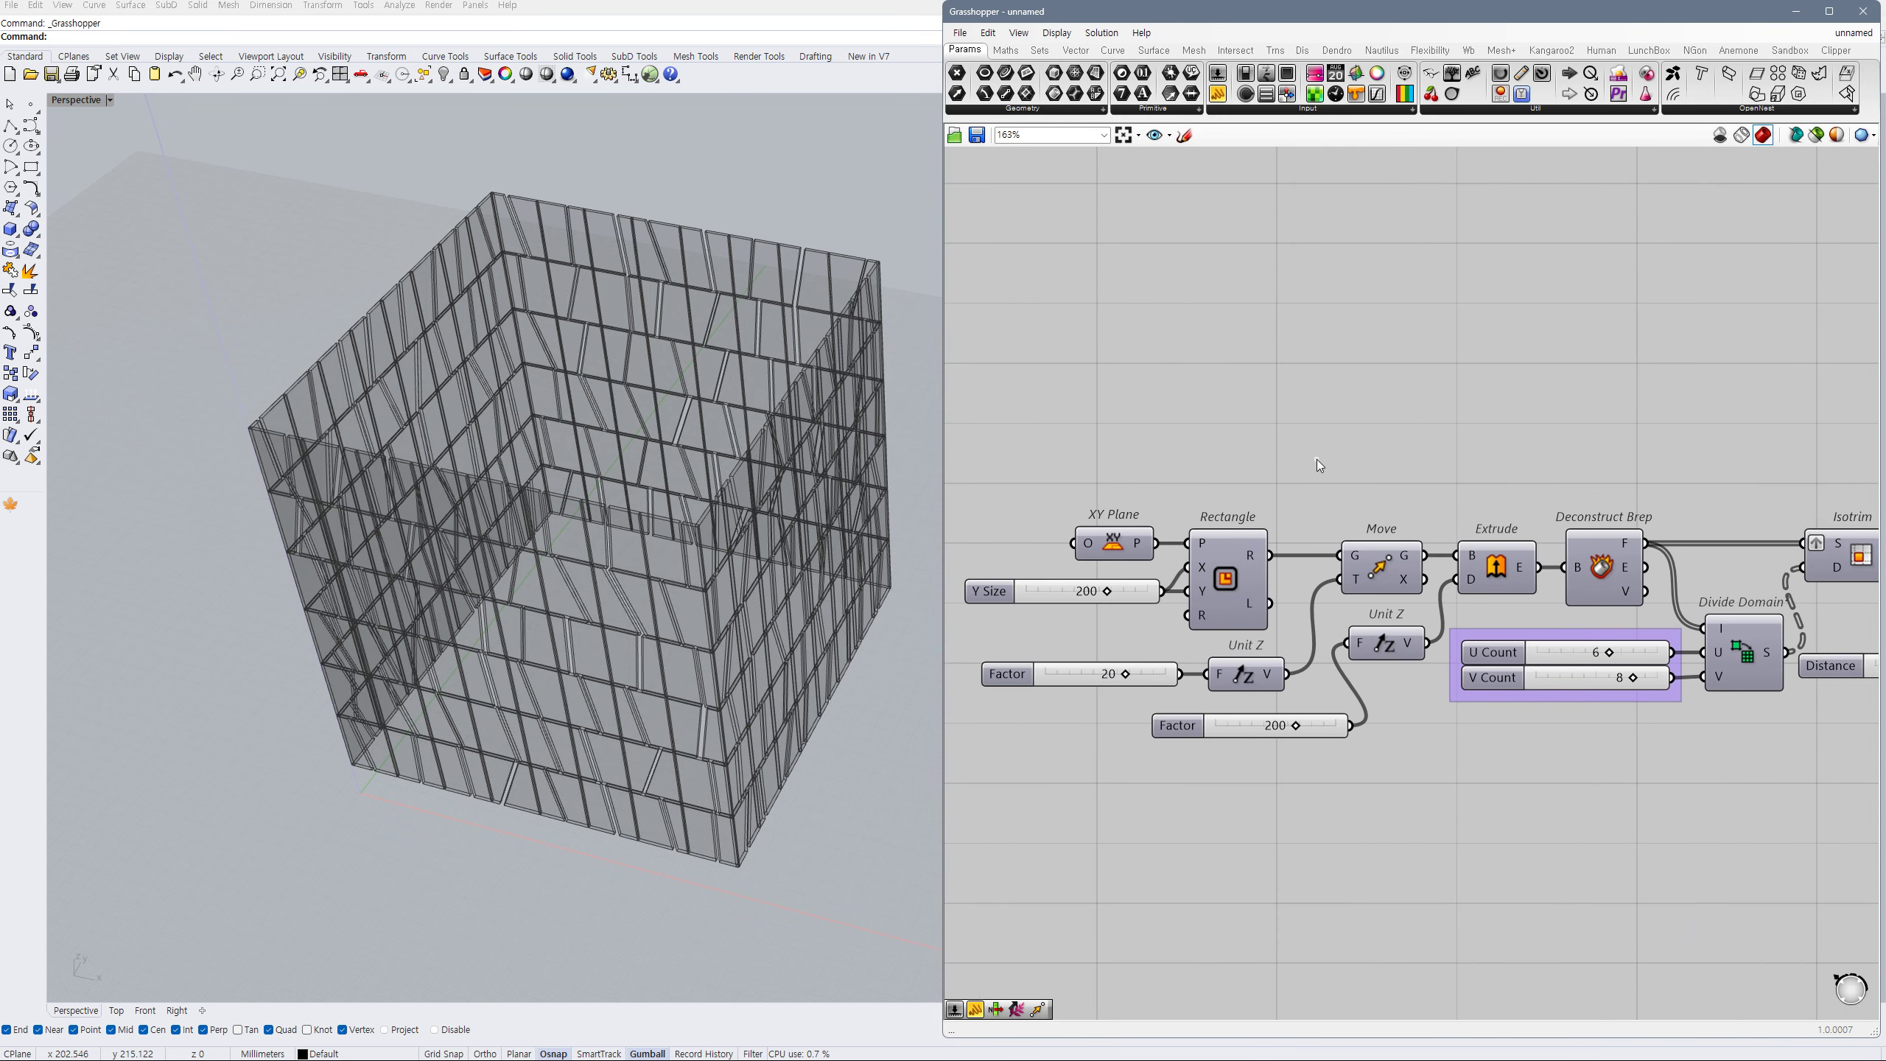
pyautogui.doubleClick(1318, 460)
pyautogui.write('fset')
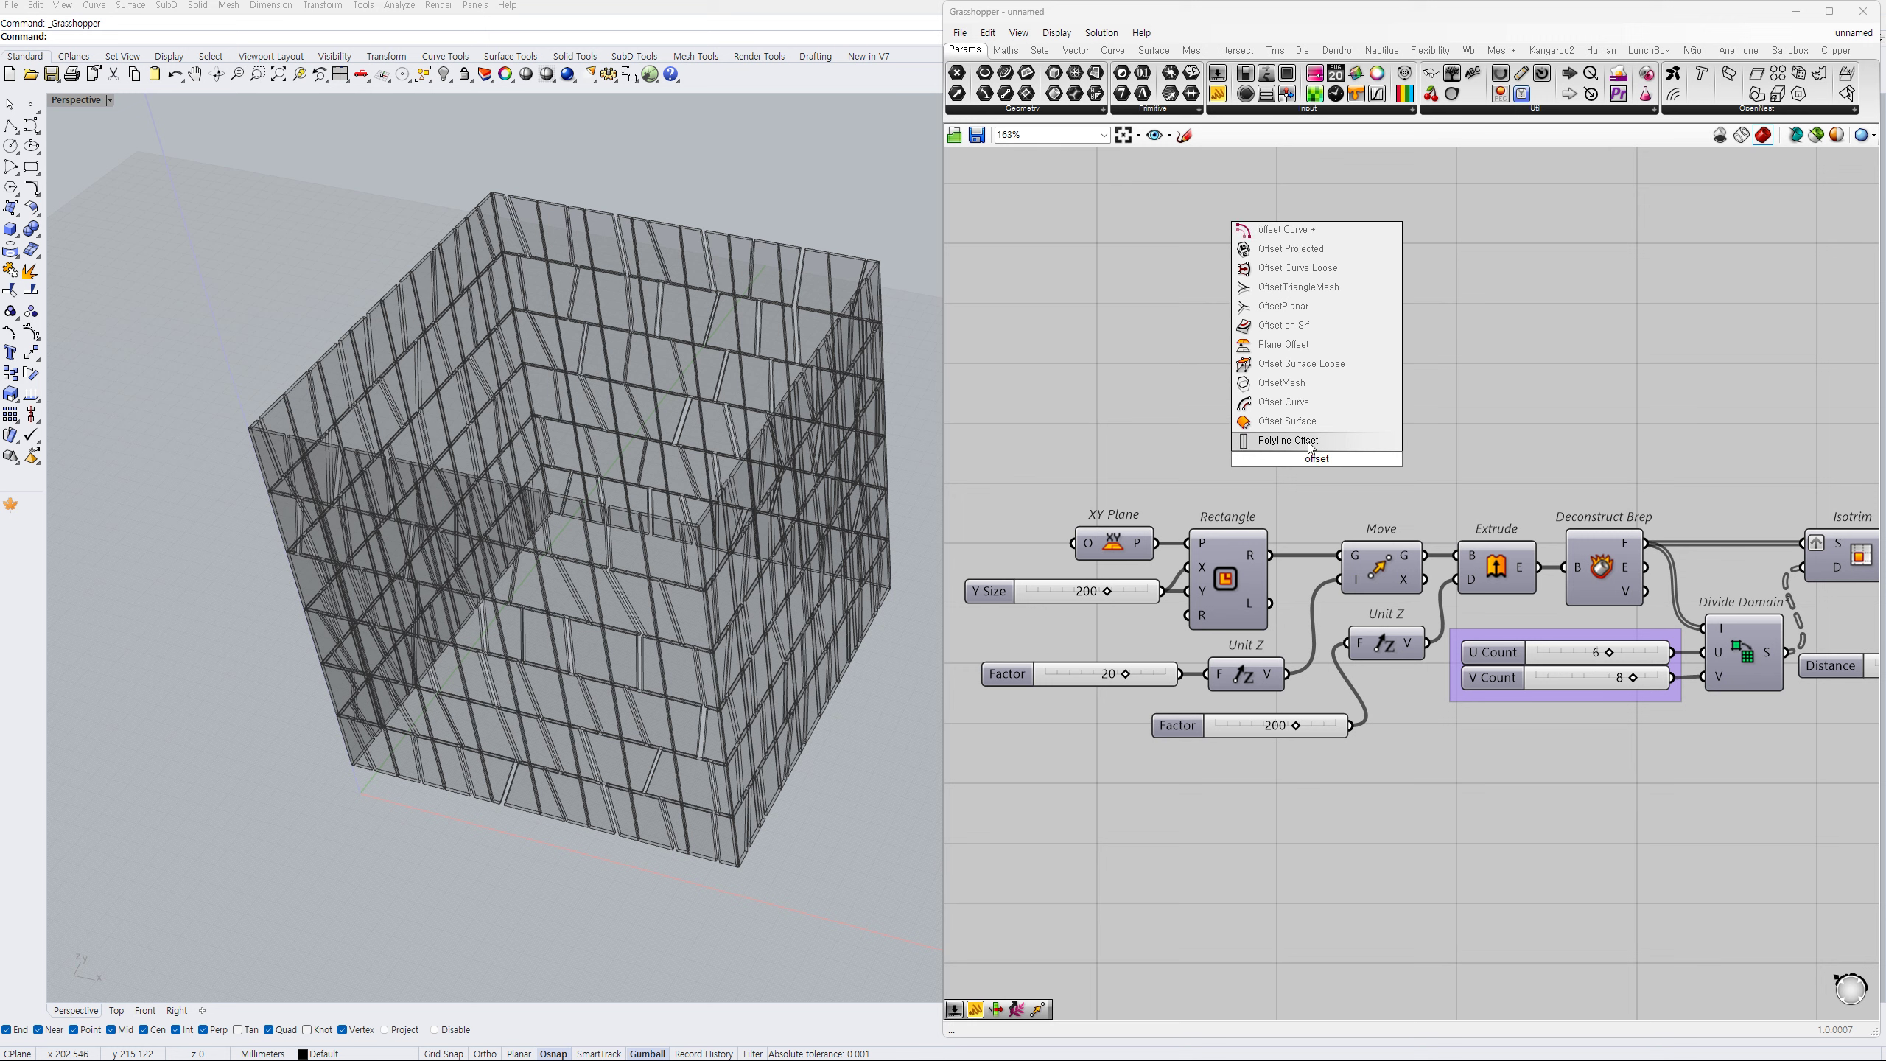
pyautogui.click(1304, 404)
pyautogui.moveTo(1312, 460); pyautogui.dragTo(1326, 462)
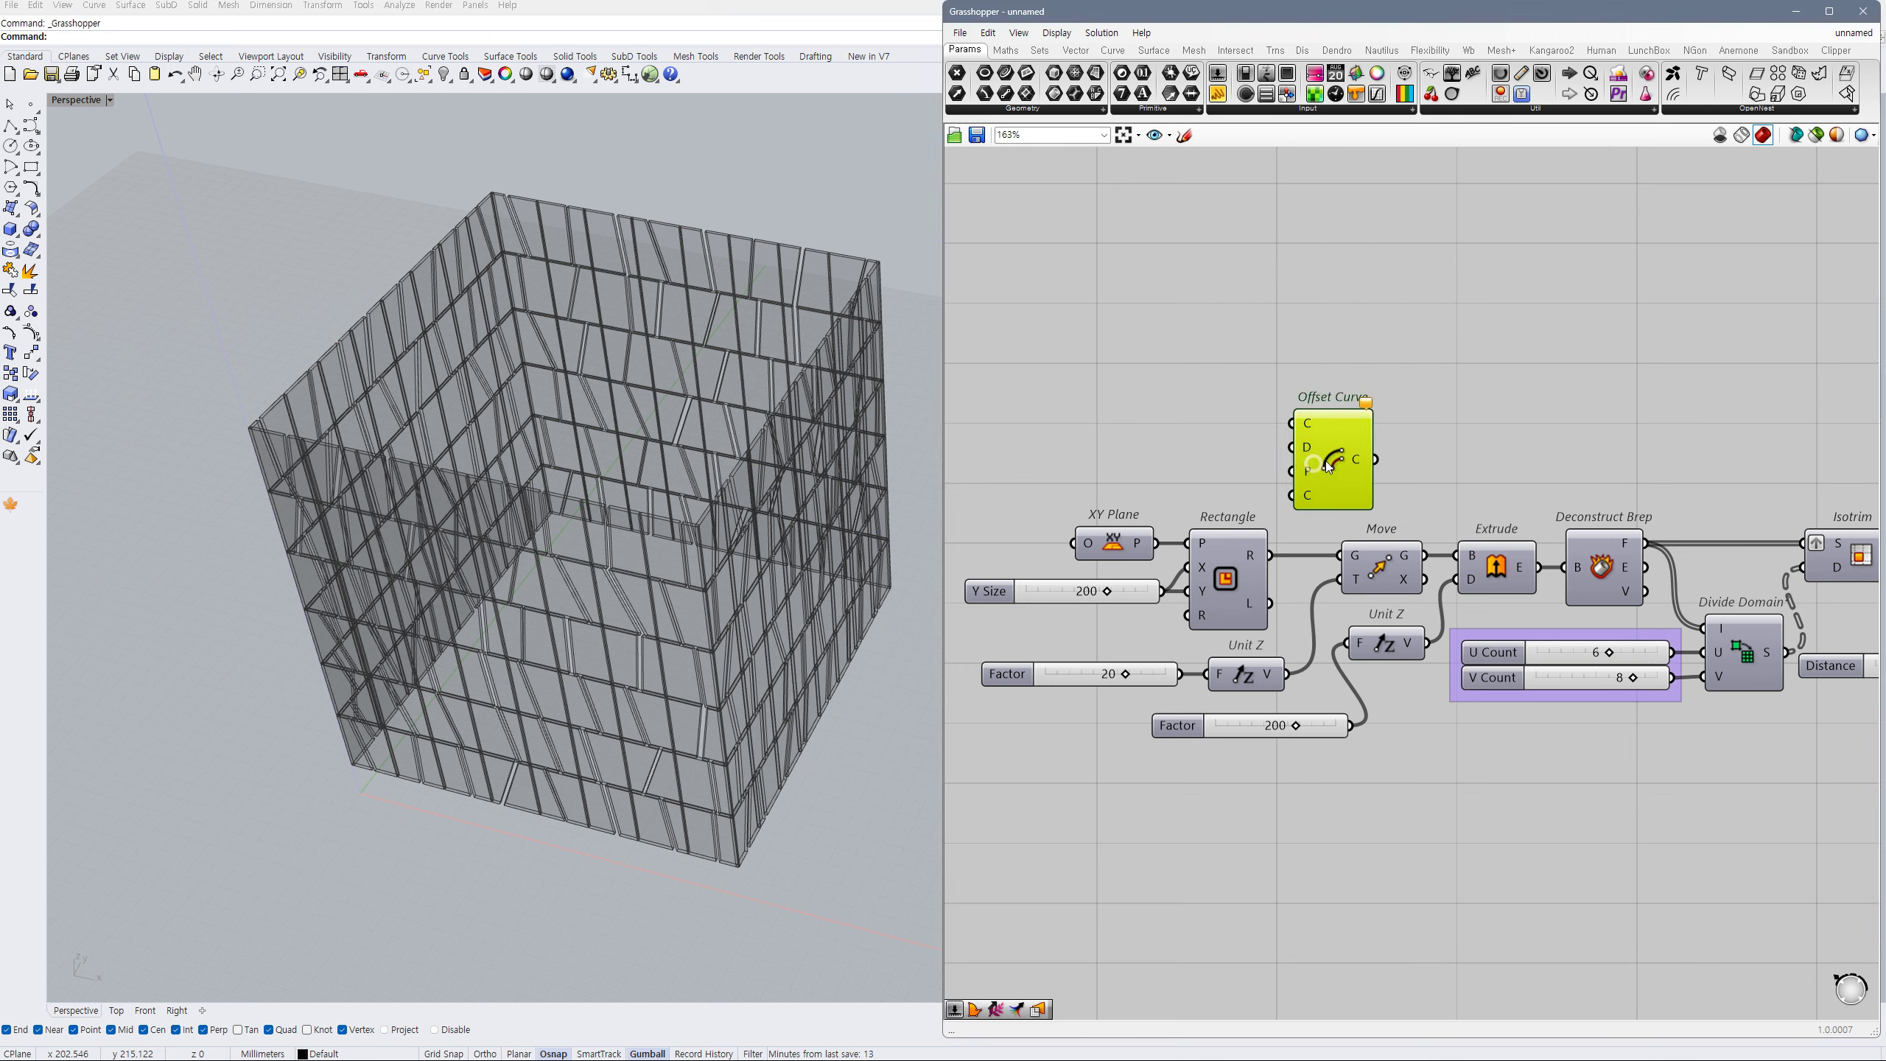
pyautogui.moveTo(1274, 567); pyautogui.dragTo(1274, 567)
pyautogui.moveTo(1341, 478); pyautogui.dragTo(1361, 462)
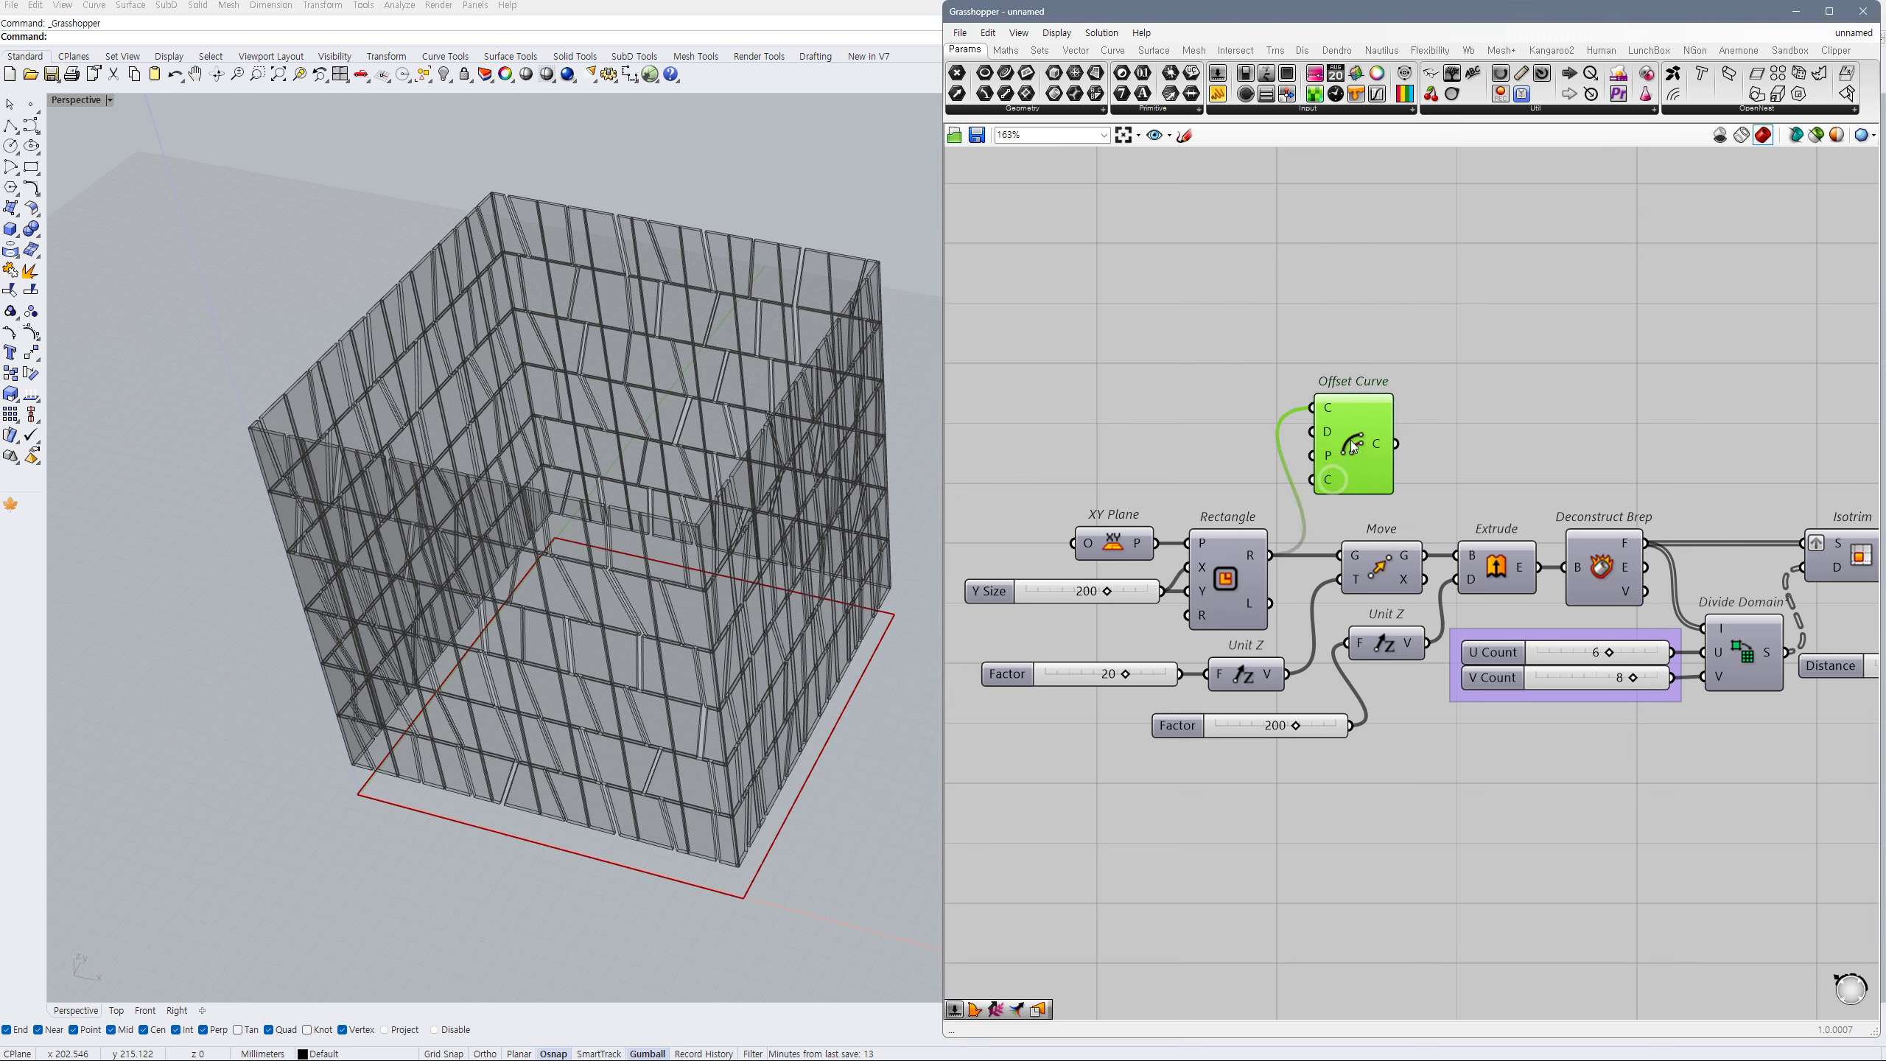
# - Set the expression -x on the D input of the new Offset Curve component
pyautogui.rightClick(1328, 432)
pyautogui.moveTo(1411, 556)
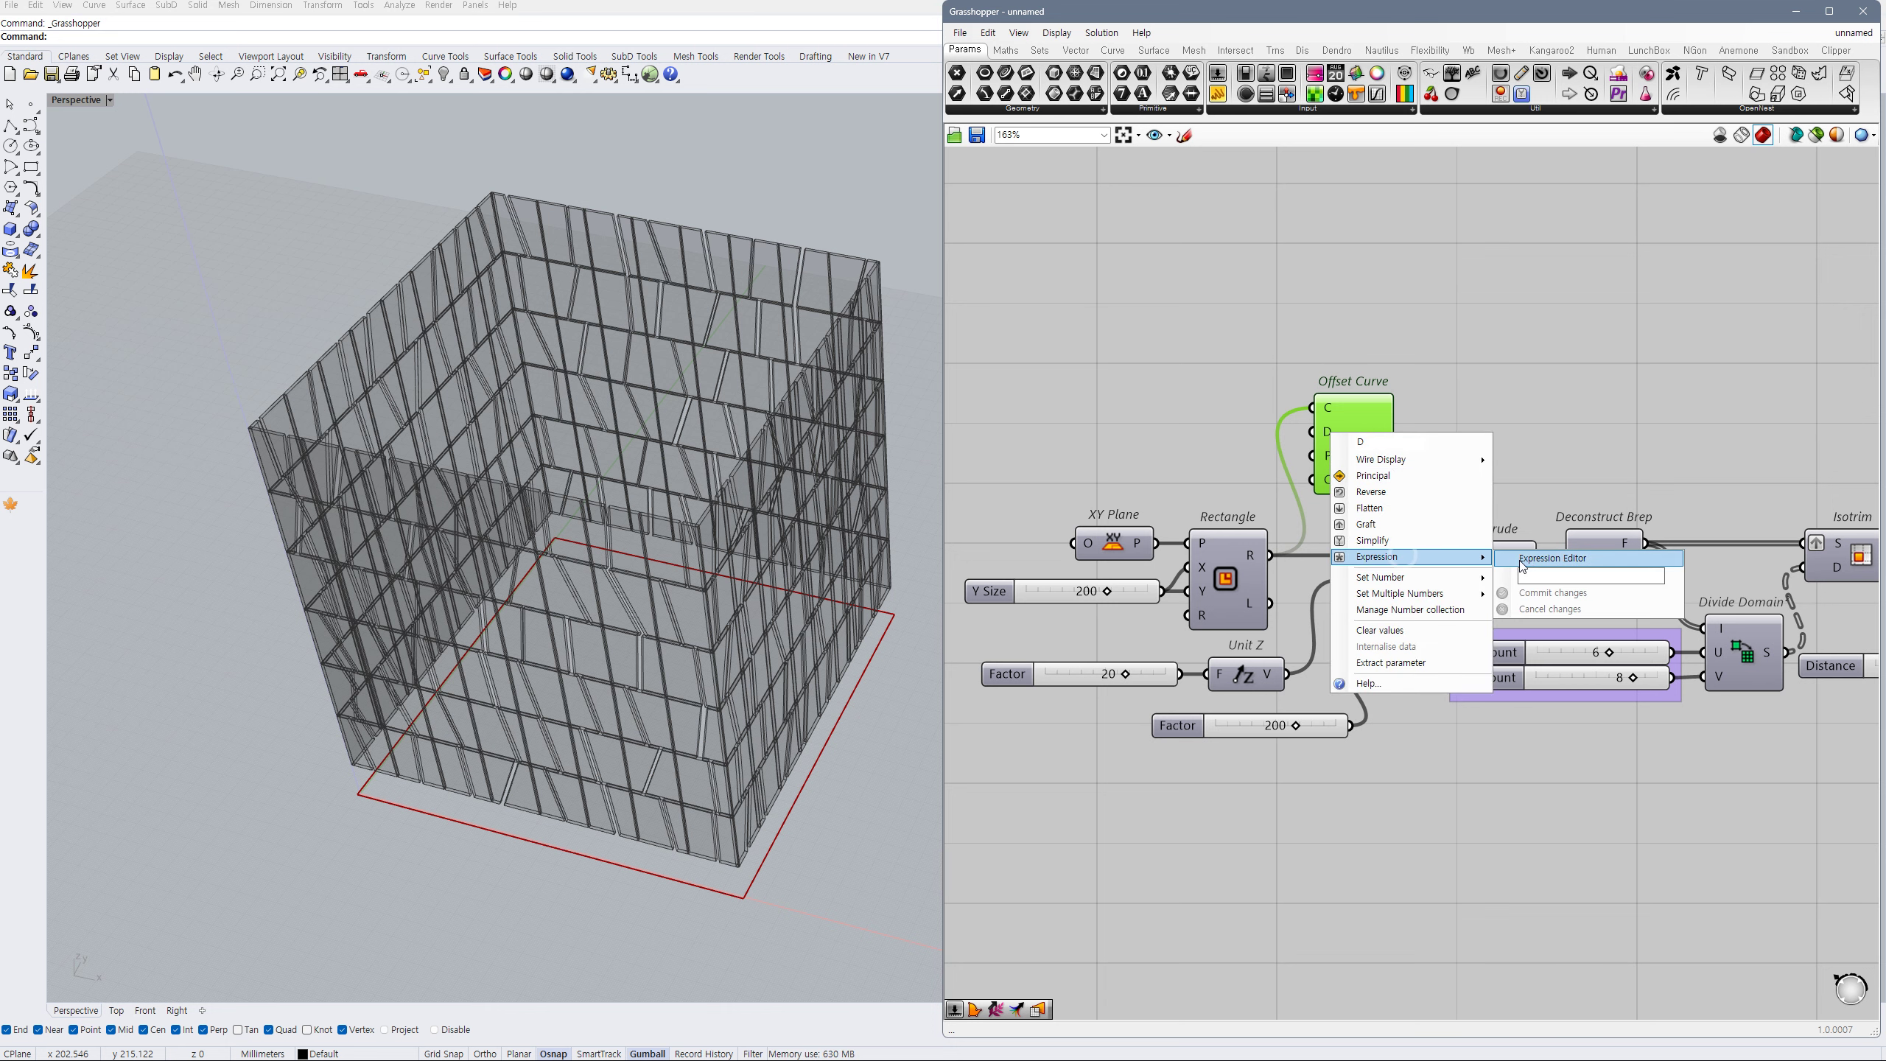
pyautogui.click(1540, 574)
pyautogui.write('-x')
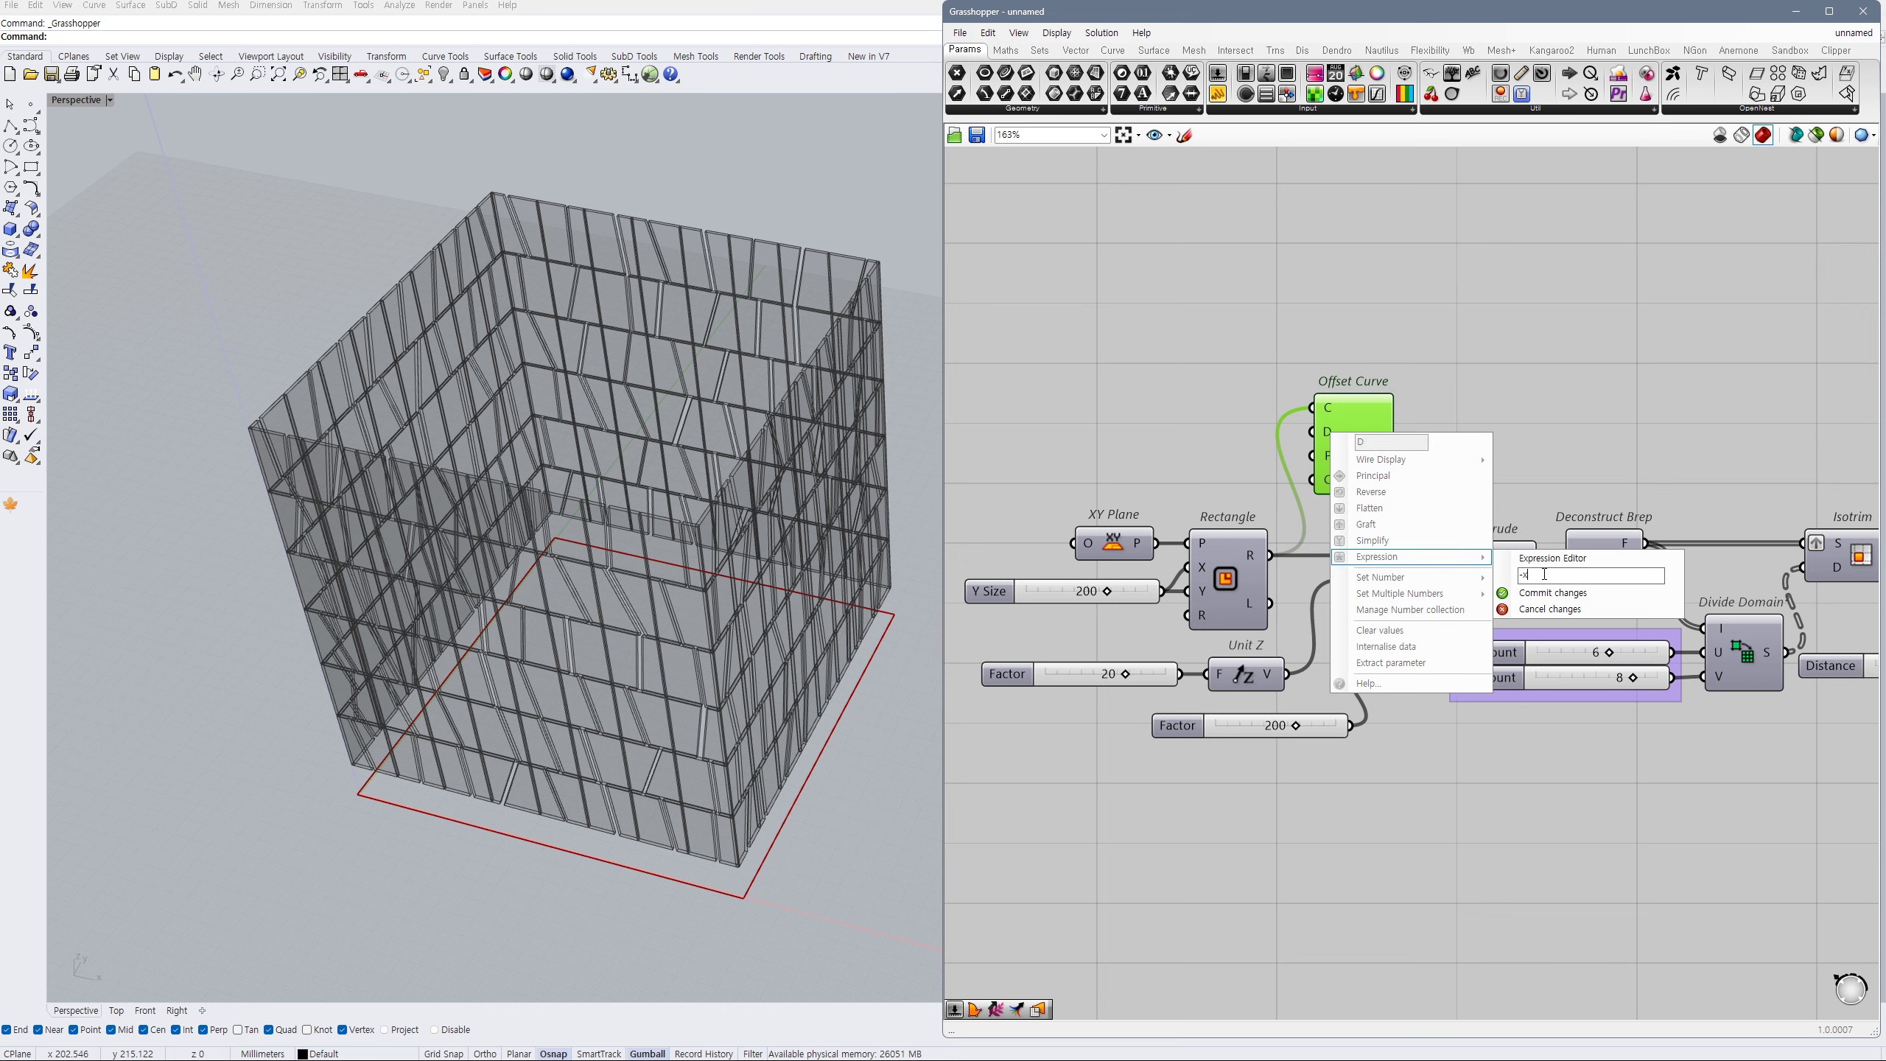
pyautogui.click(1552, 592)
# - Rename the new Offset Curve's distance input to D (-x)
pyautogui.scroll(2, 1336, 433)
pyautogui.rightClick(1336, 433)
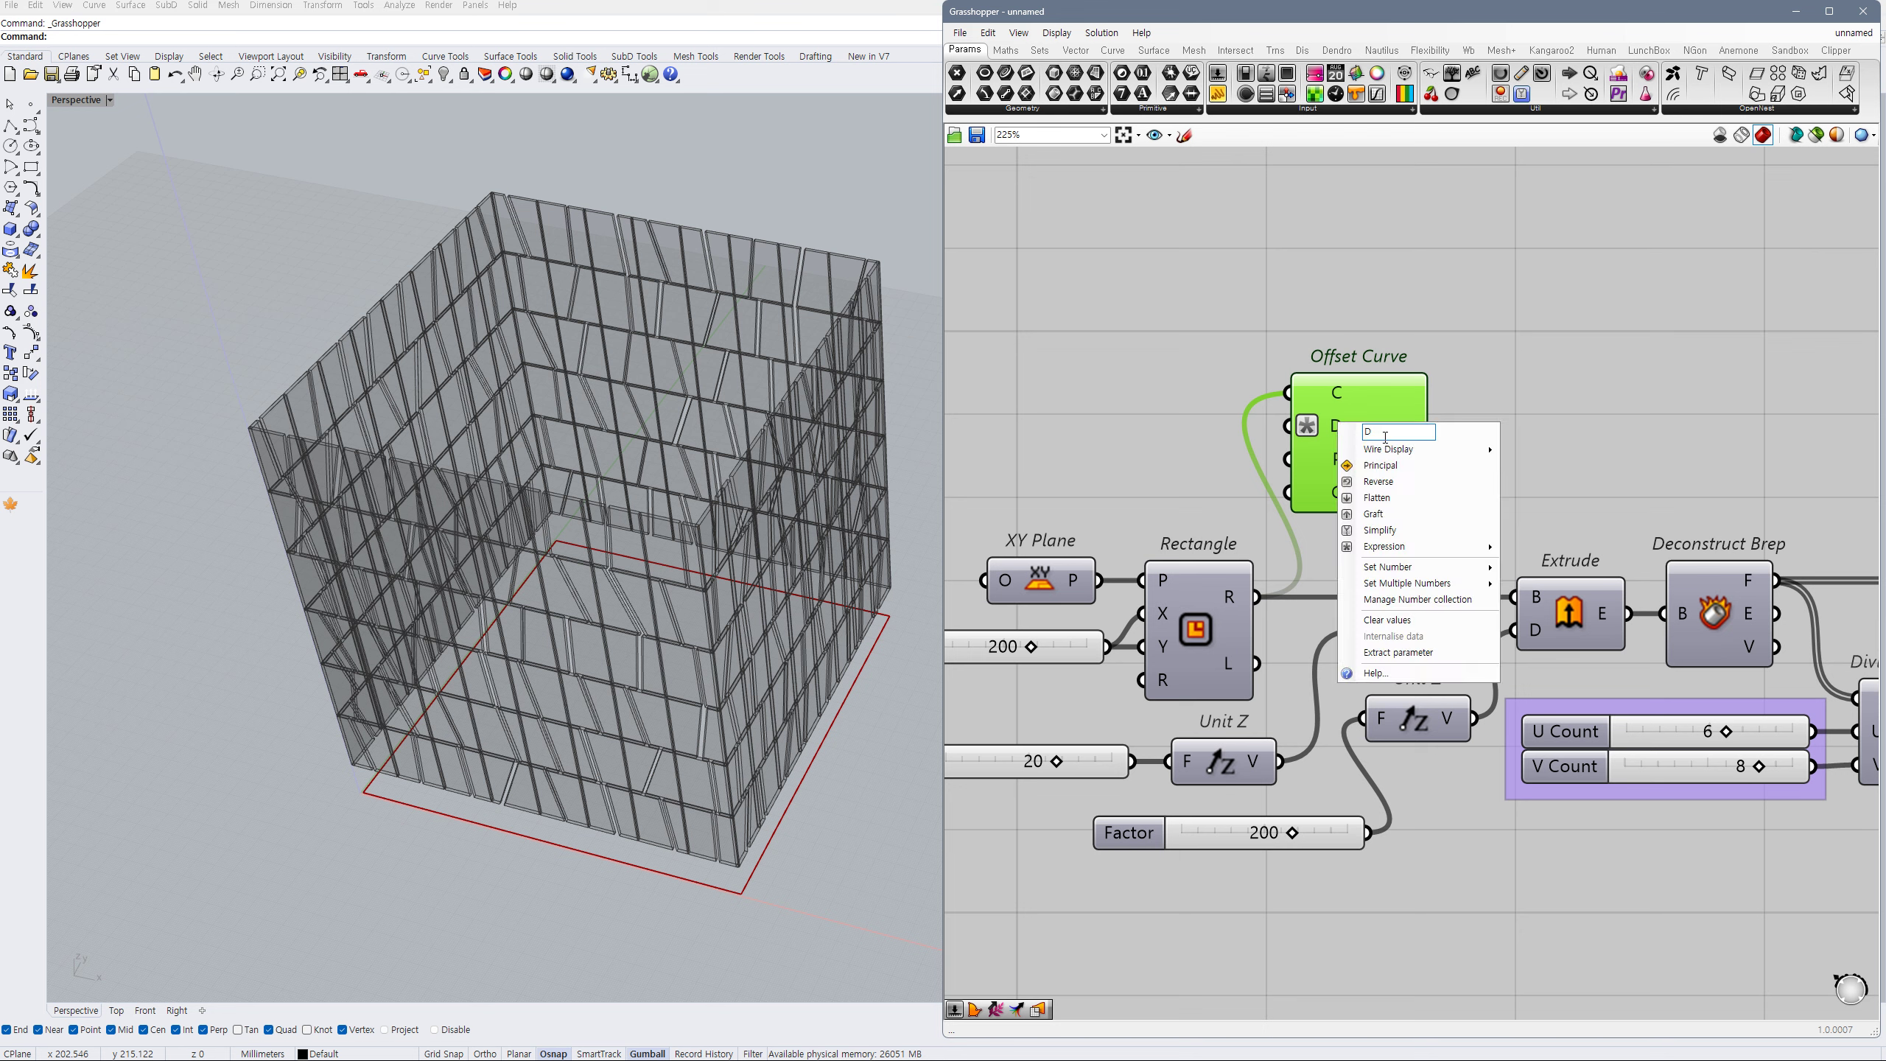
pyautogui.write('(-)')
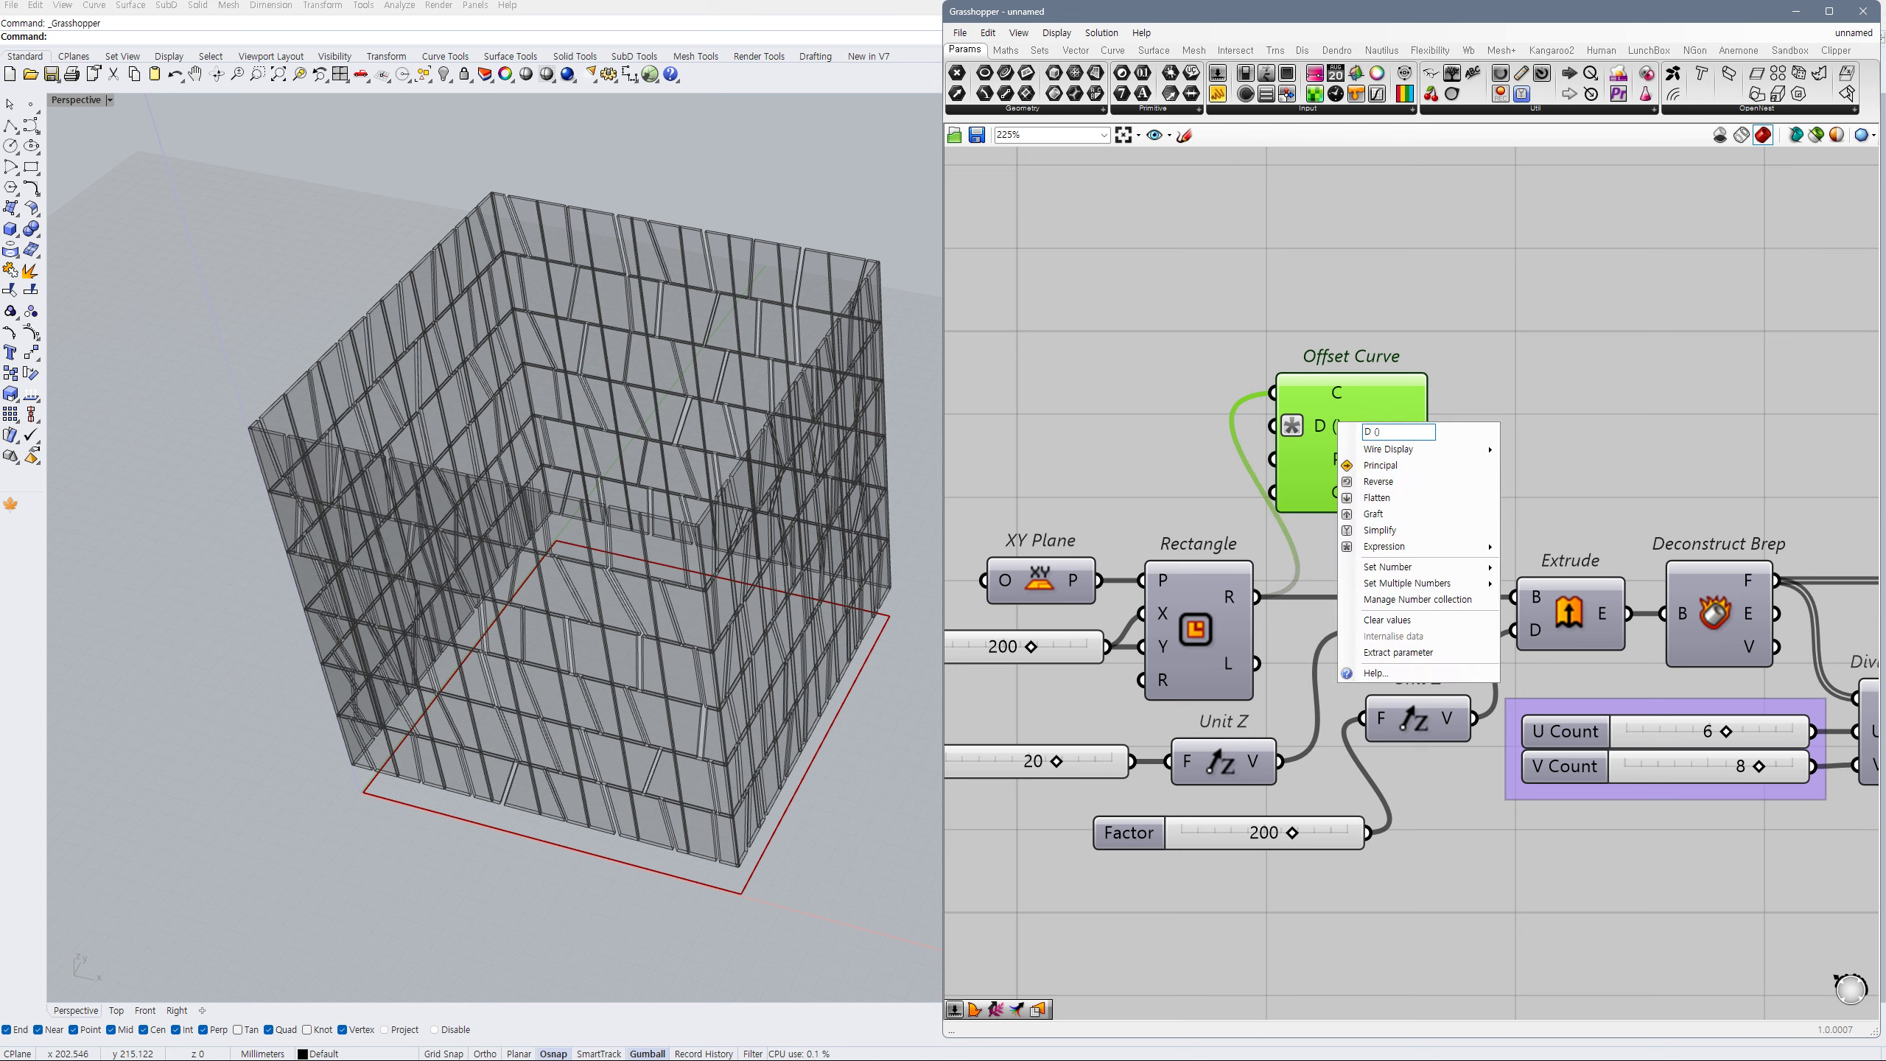
pyautogui.write('x')
pyautogui.click(1575, 448)
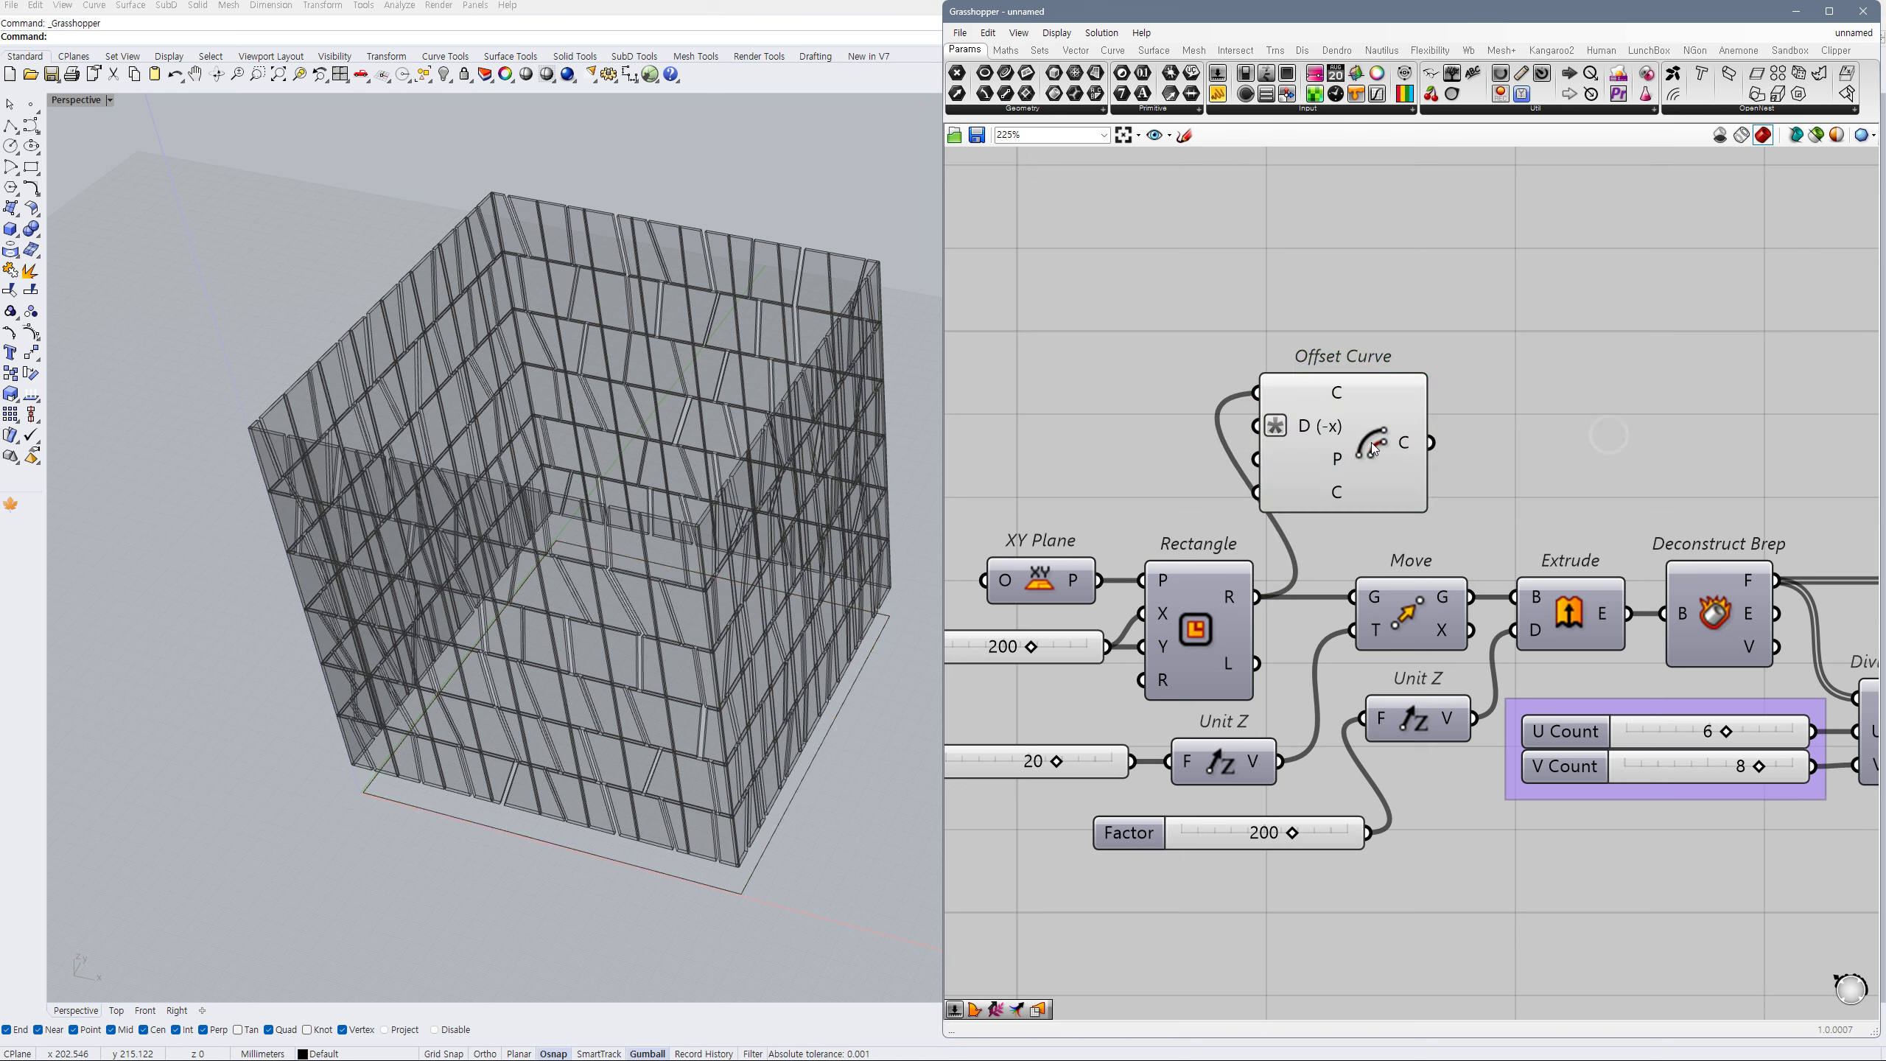
# - Add a number slider with value 2 and connect it to the new Offset Curve's D (-x) input
pyautogui.doubleClick(1161, 436)
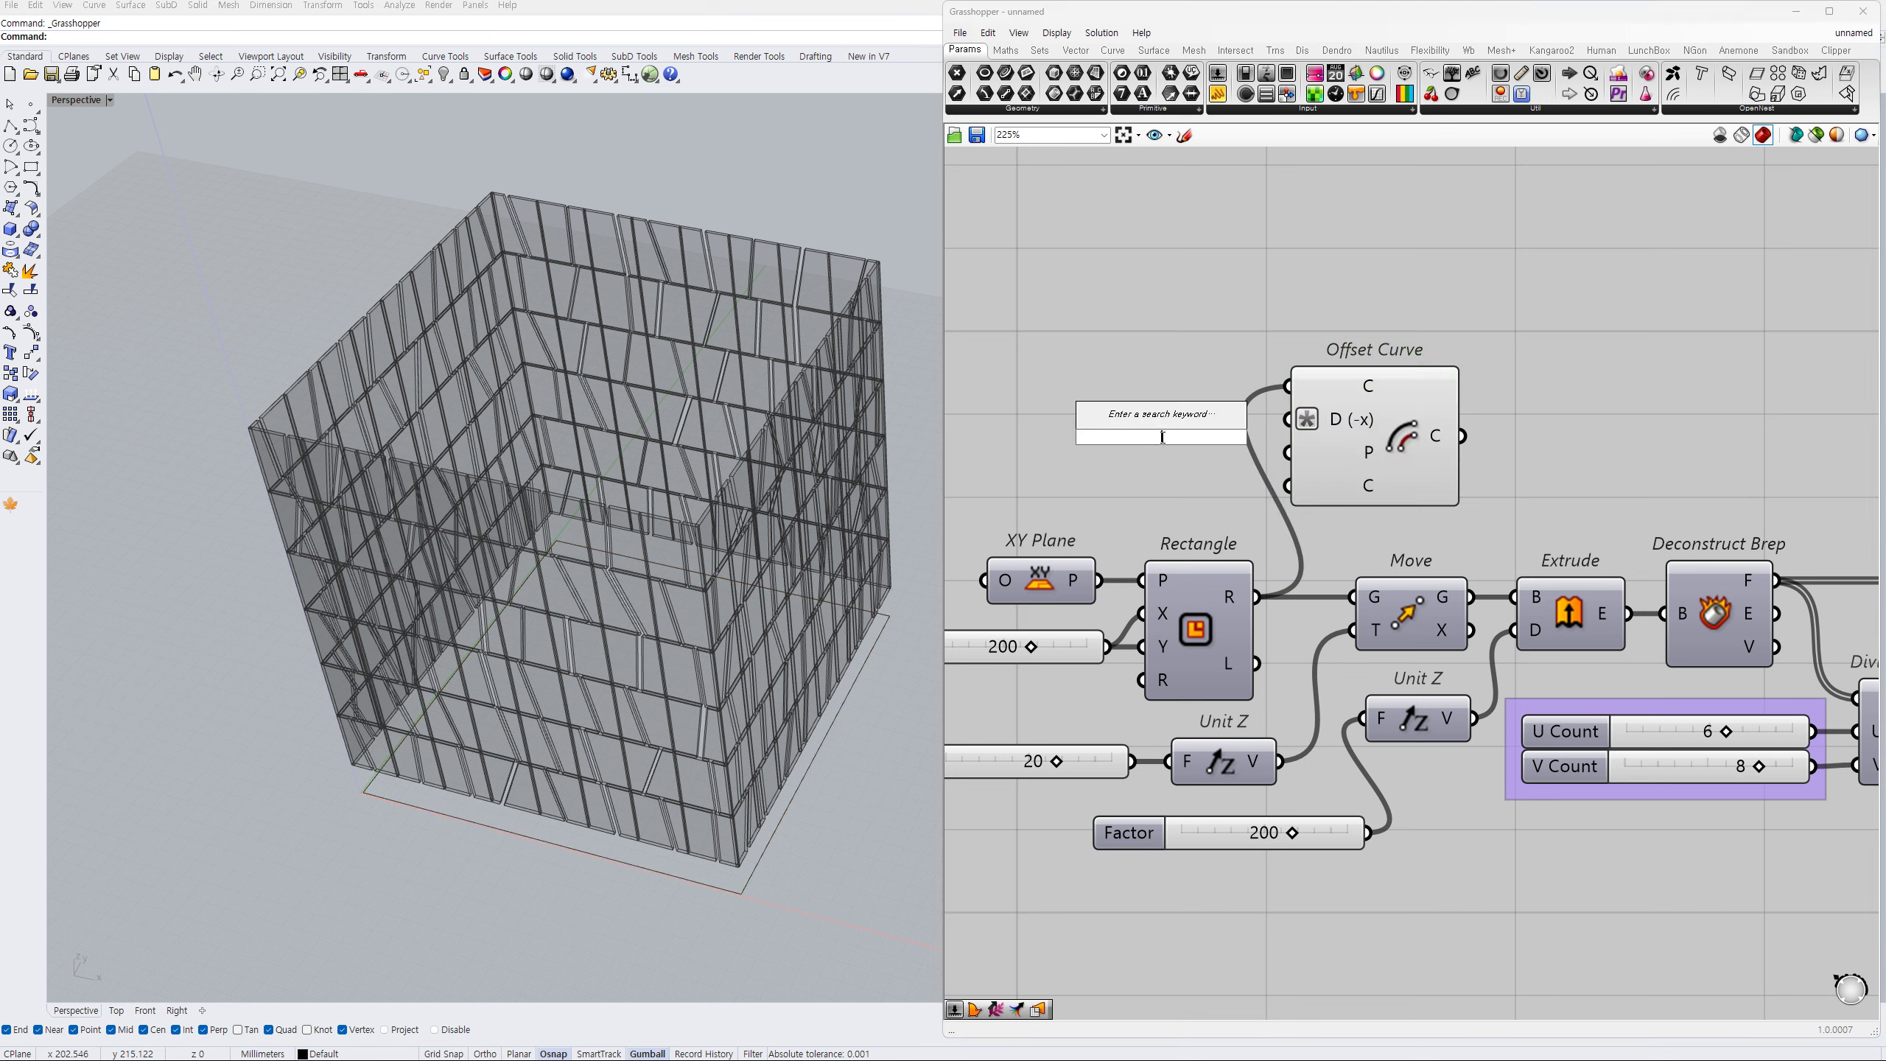
pyautogui.write('2')
pyautogui.press('Return')
pyautogui.moveTo(1218, 435); pyautogui.dragTo(1187, 419)
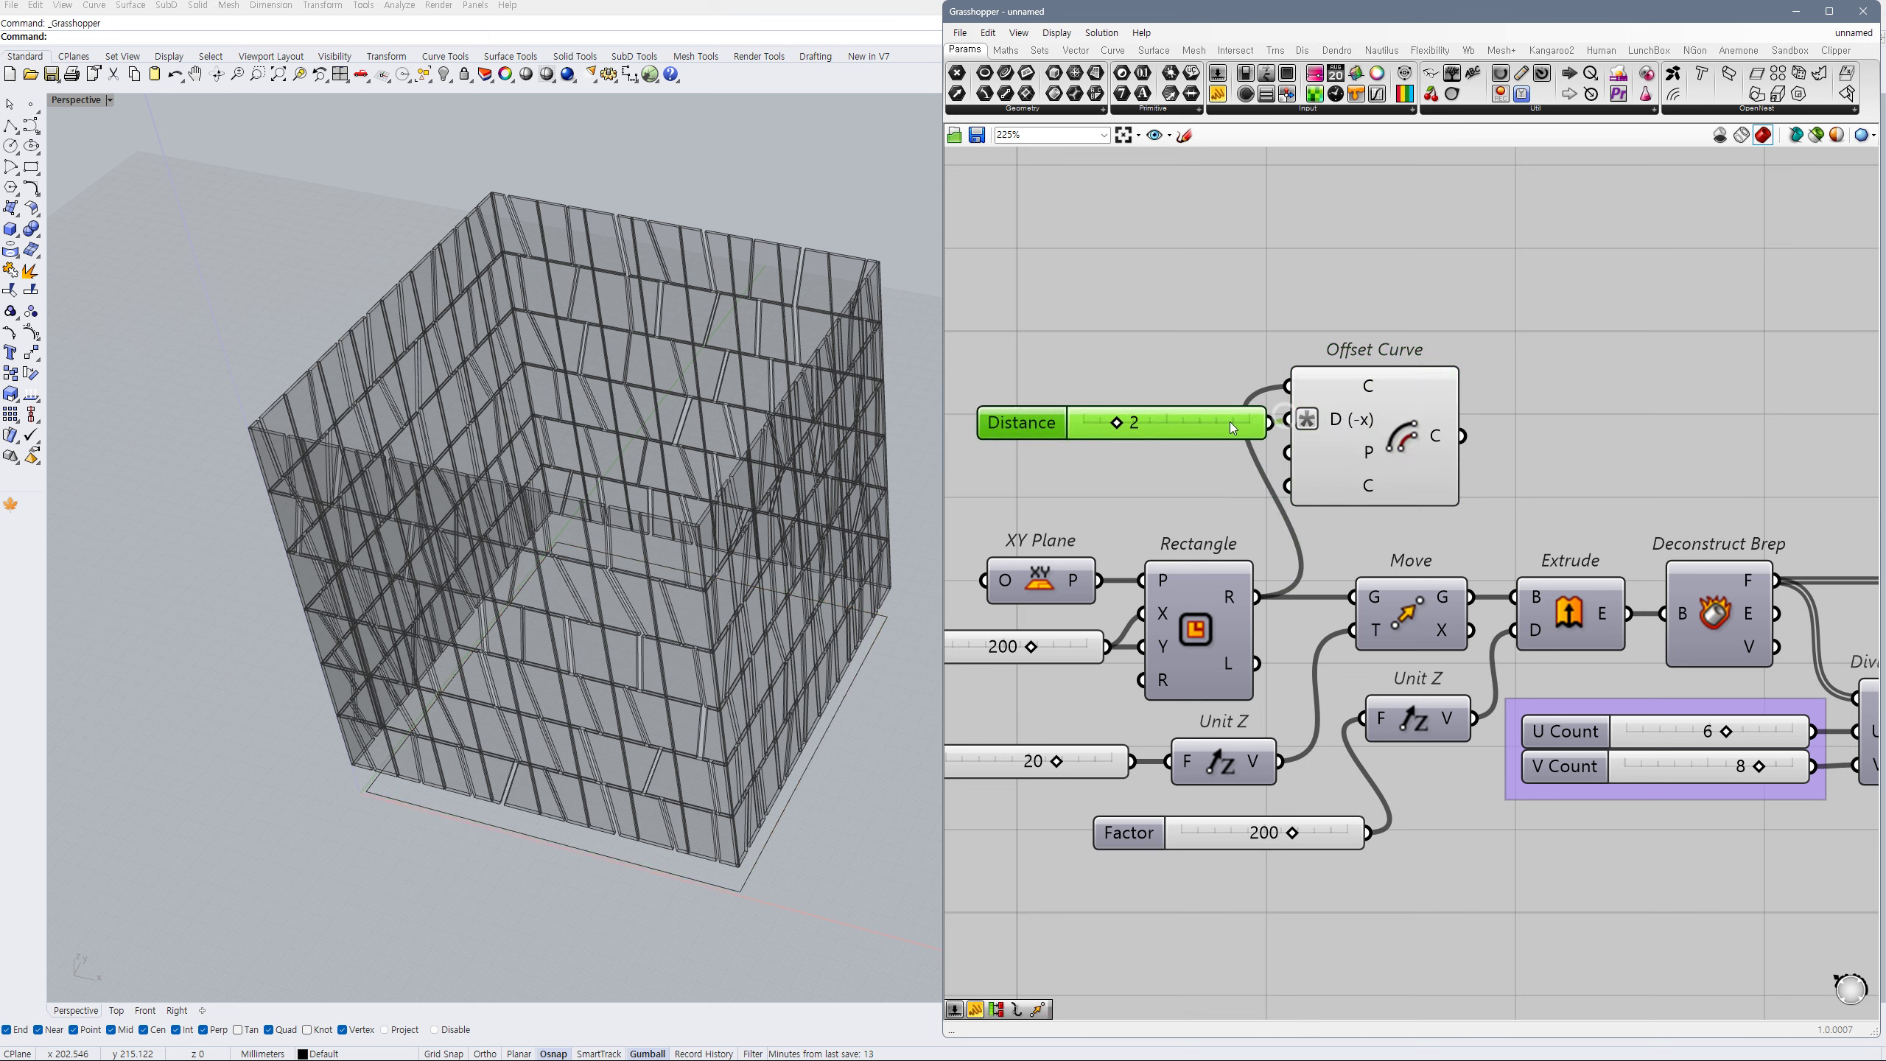
# - Set the new Offset Curve's Distance slider to 4, comparing the offset against the panels in the Top view
pyautogui.click(116, 1011)
pyautogui.scroll(2, 1120, 435)
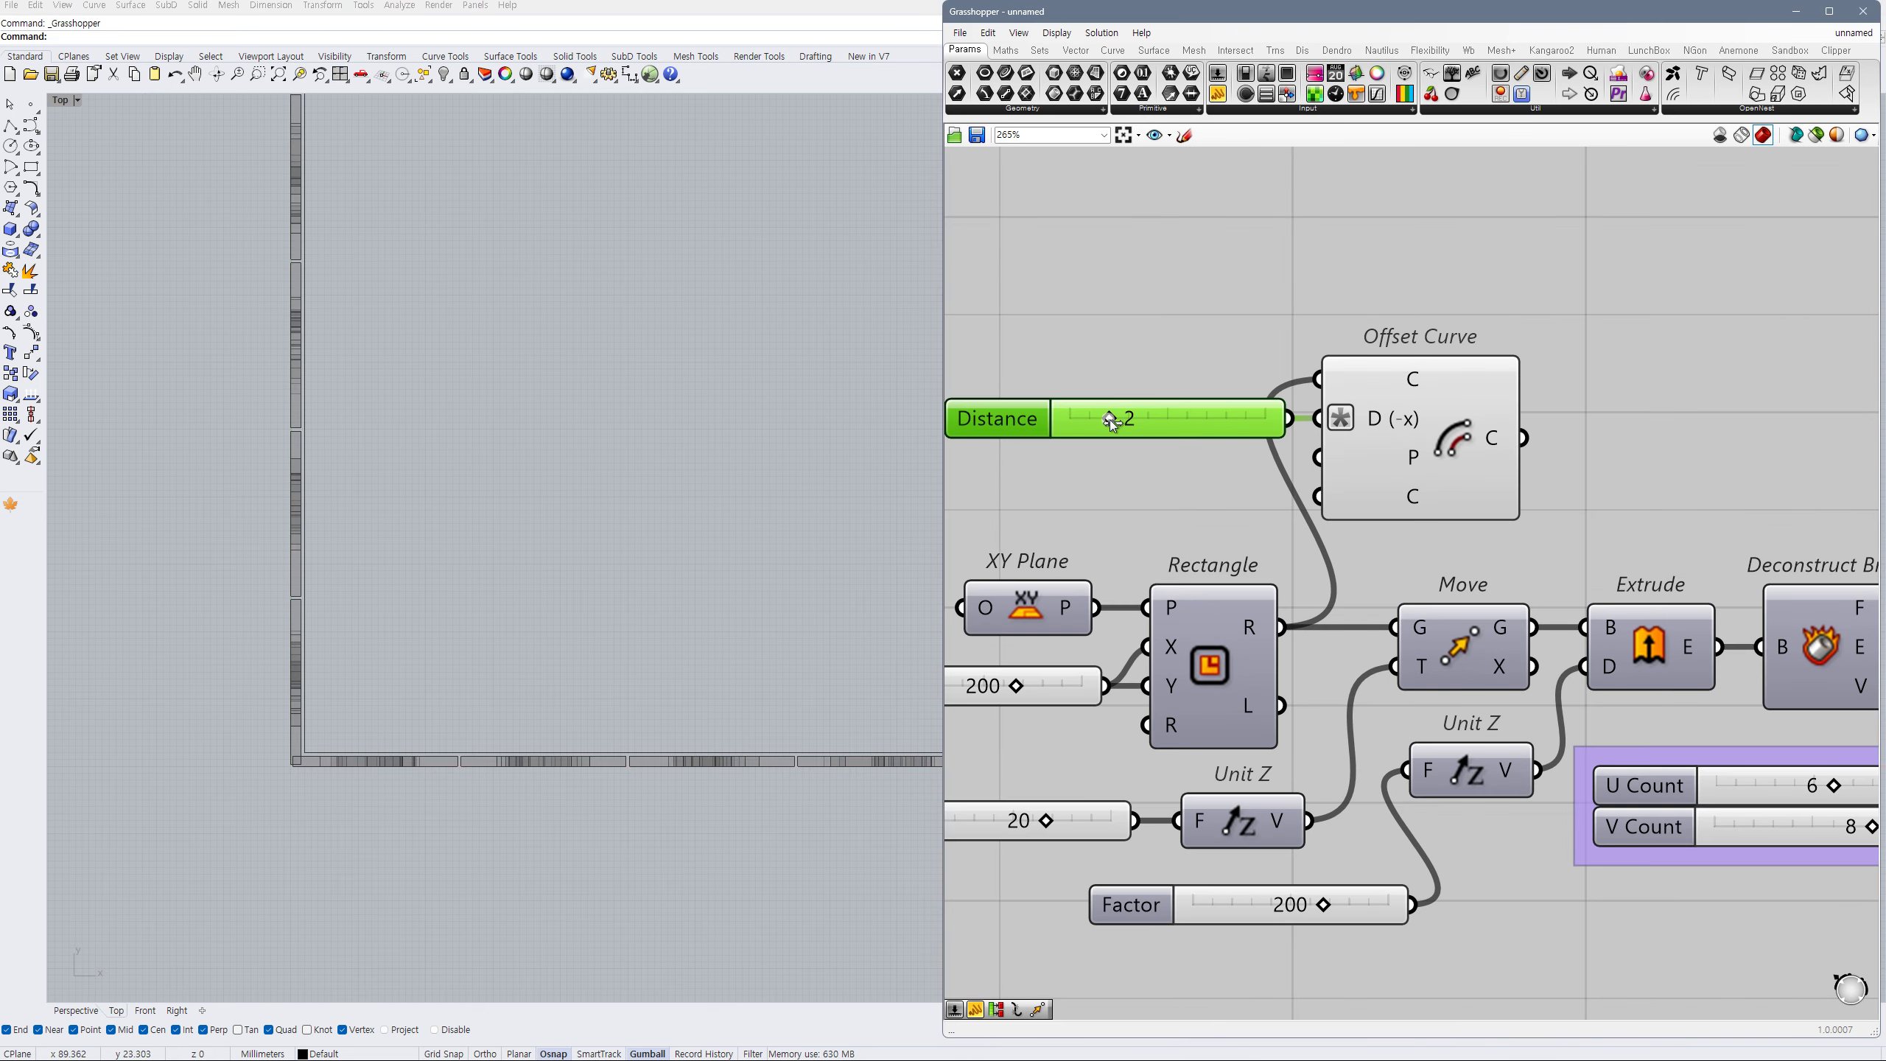
pyautogui.moveTo(1111, 420); pyautogui.dragTo(1147, 425)
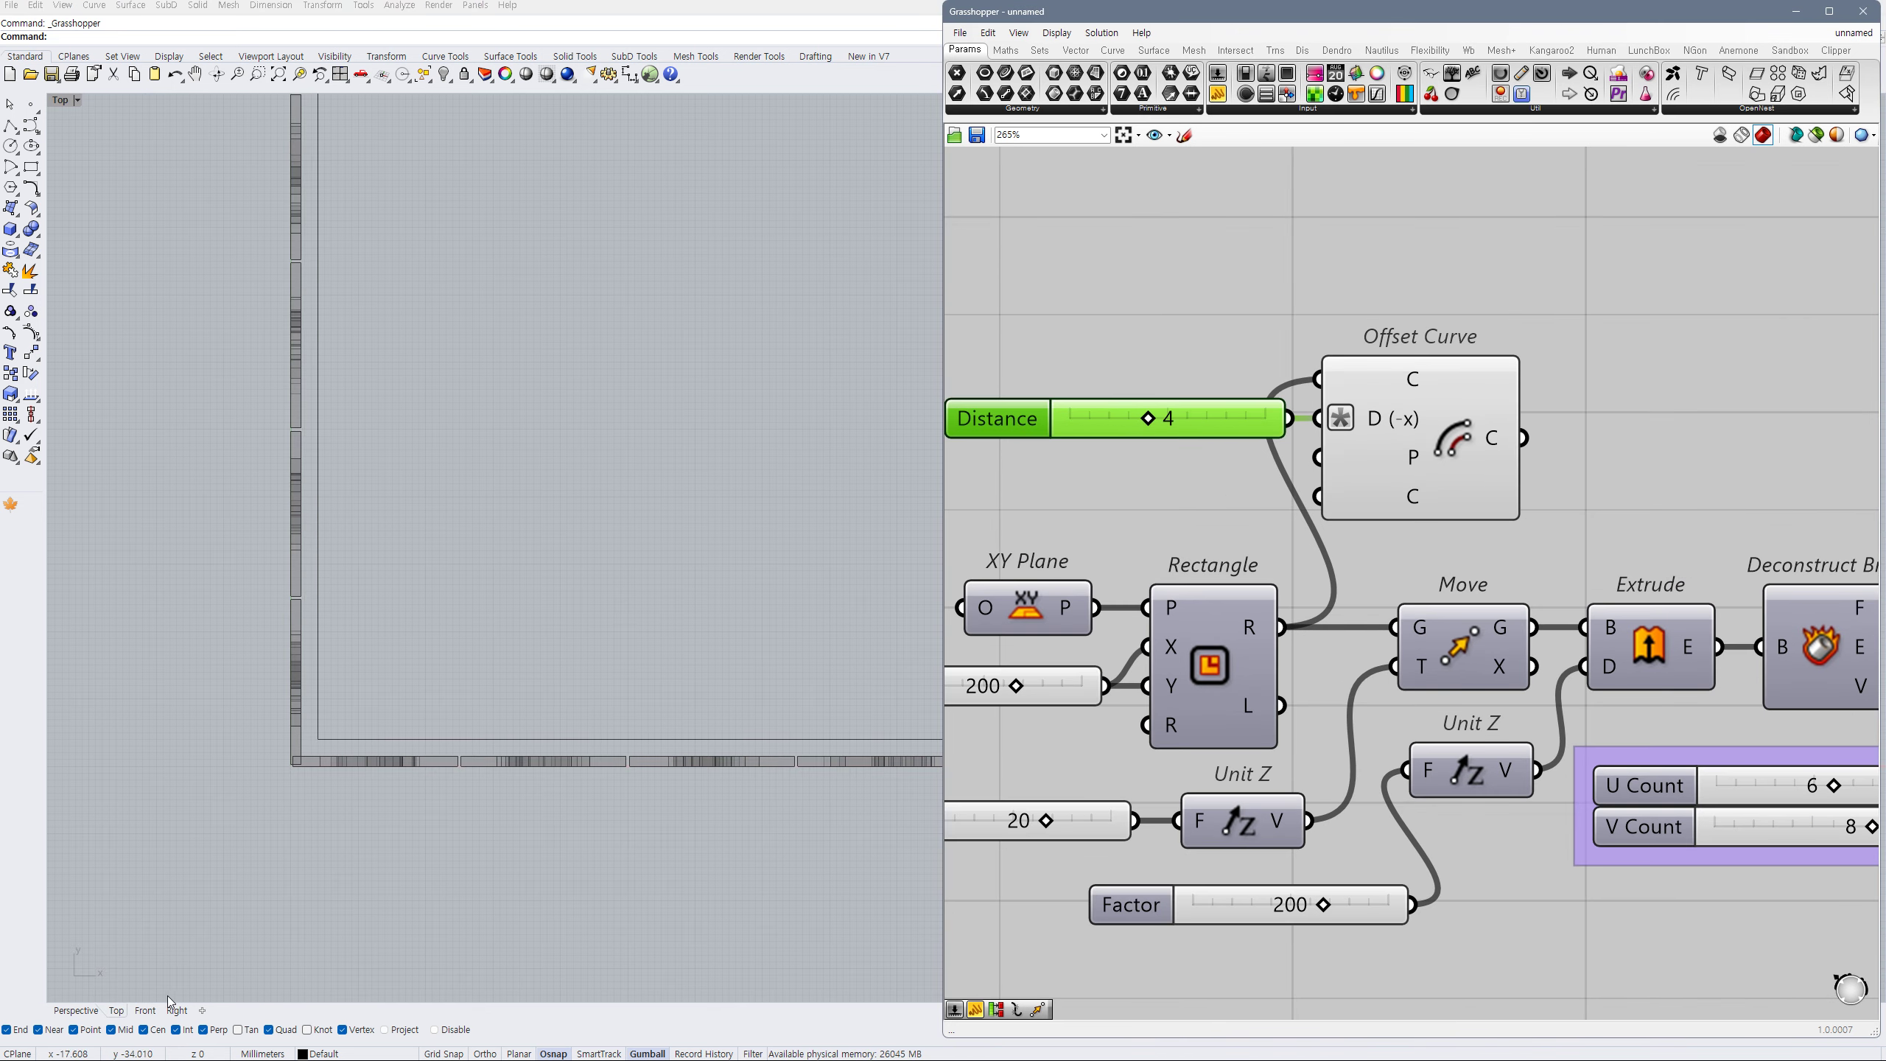
pyautogui.click(76, 1011)
pyautogui.scroll(-4, 1353, 456)
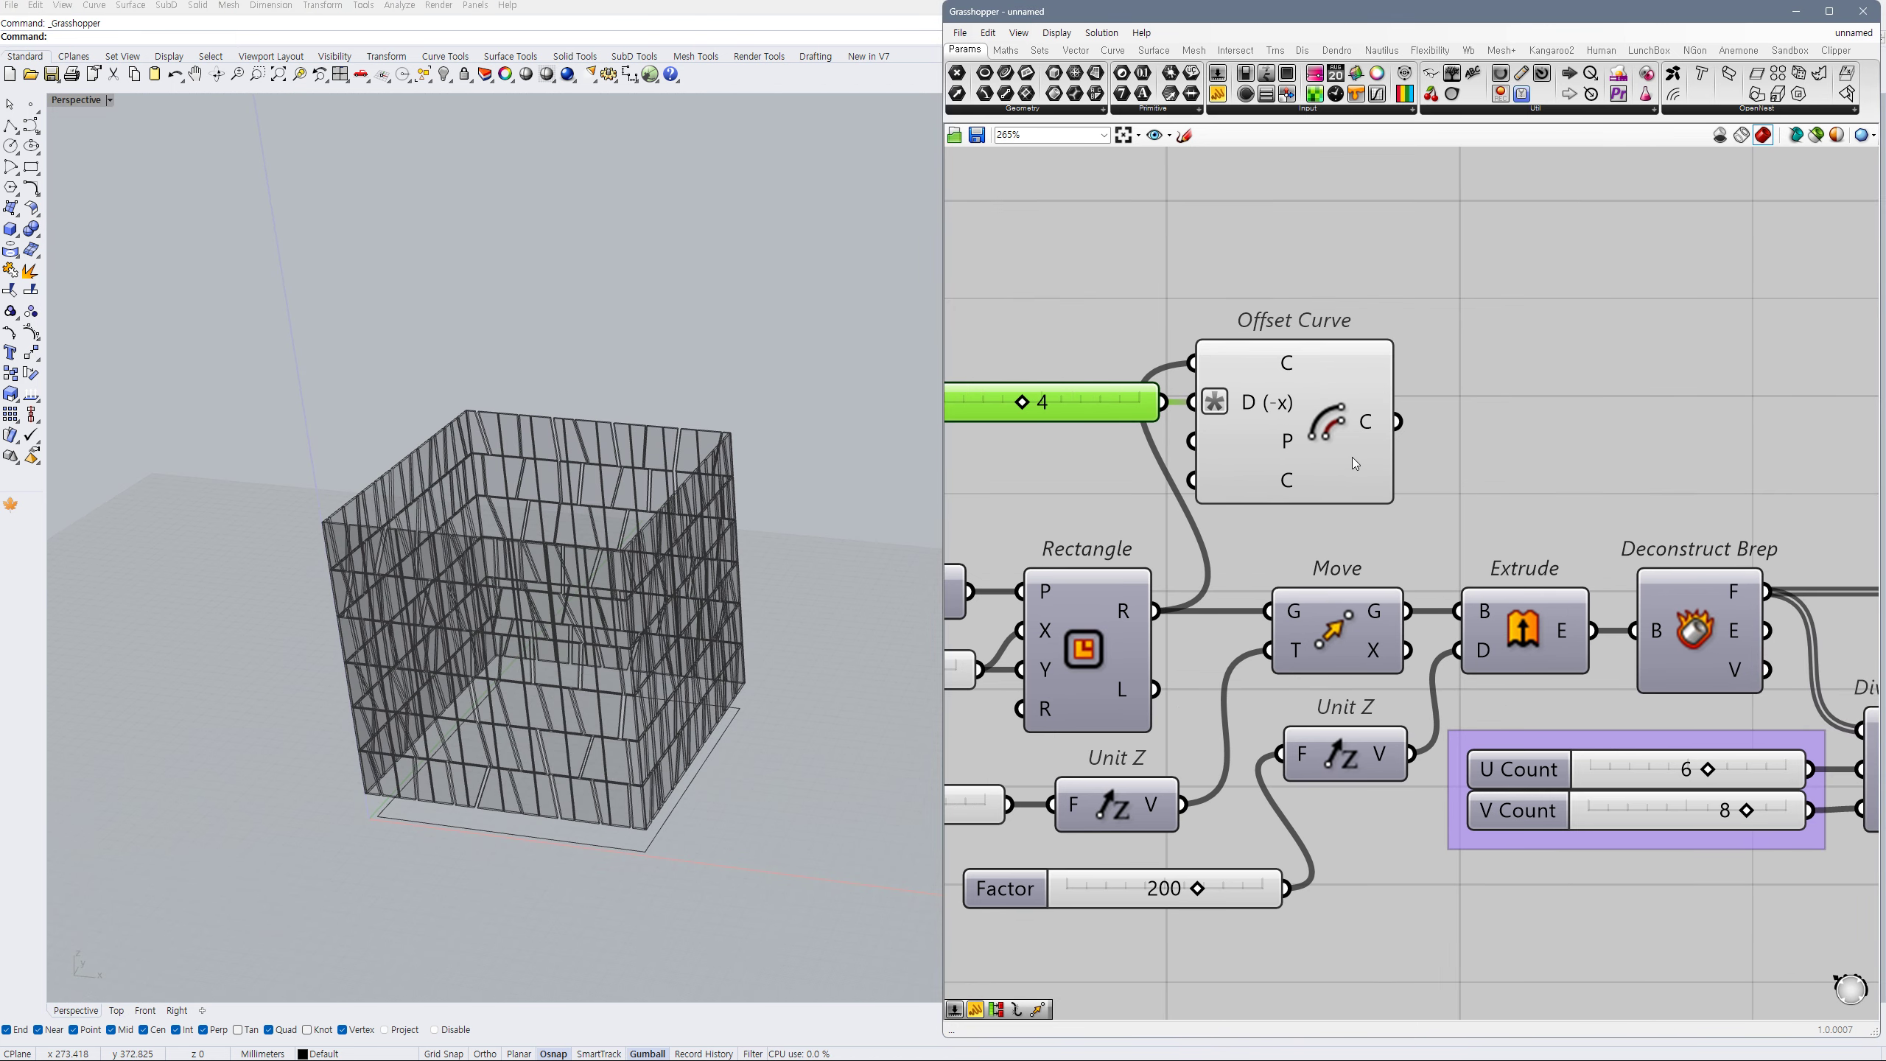
# - Add an Extrude component beside the new Offset Curve, feed the offset curve into its B input, and hide Offset Curve's preview
pyautogui.moveTo(1369, 301); pyautogui.dragTo(1195, 435)
pyautogui.moveTo(1318, 436); pyautogui.dragTo(1315, 423)
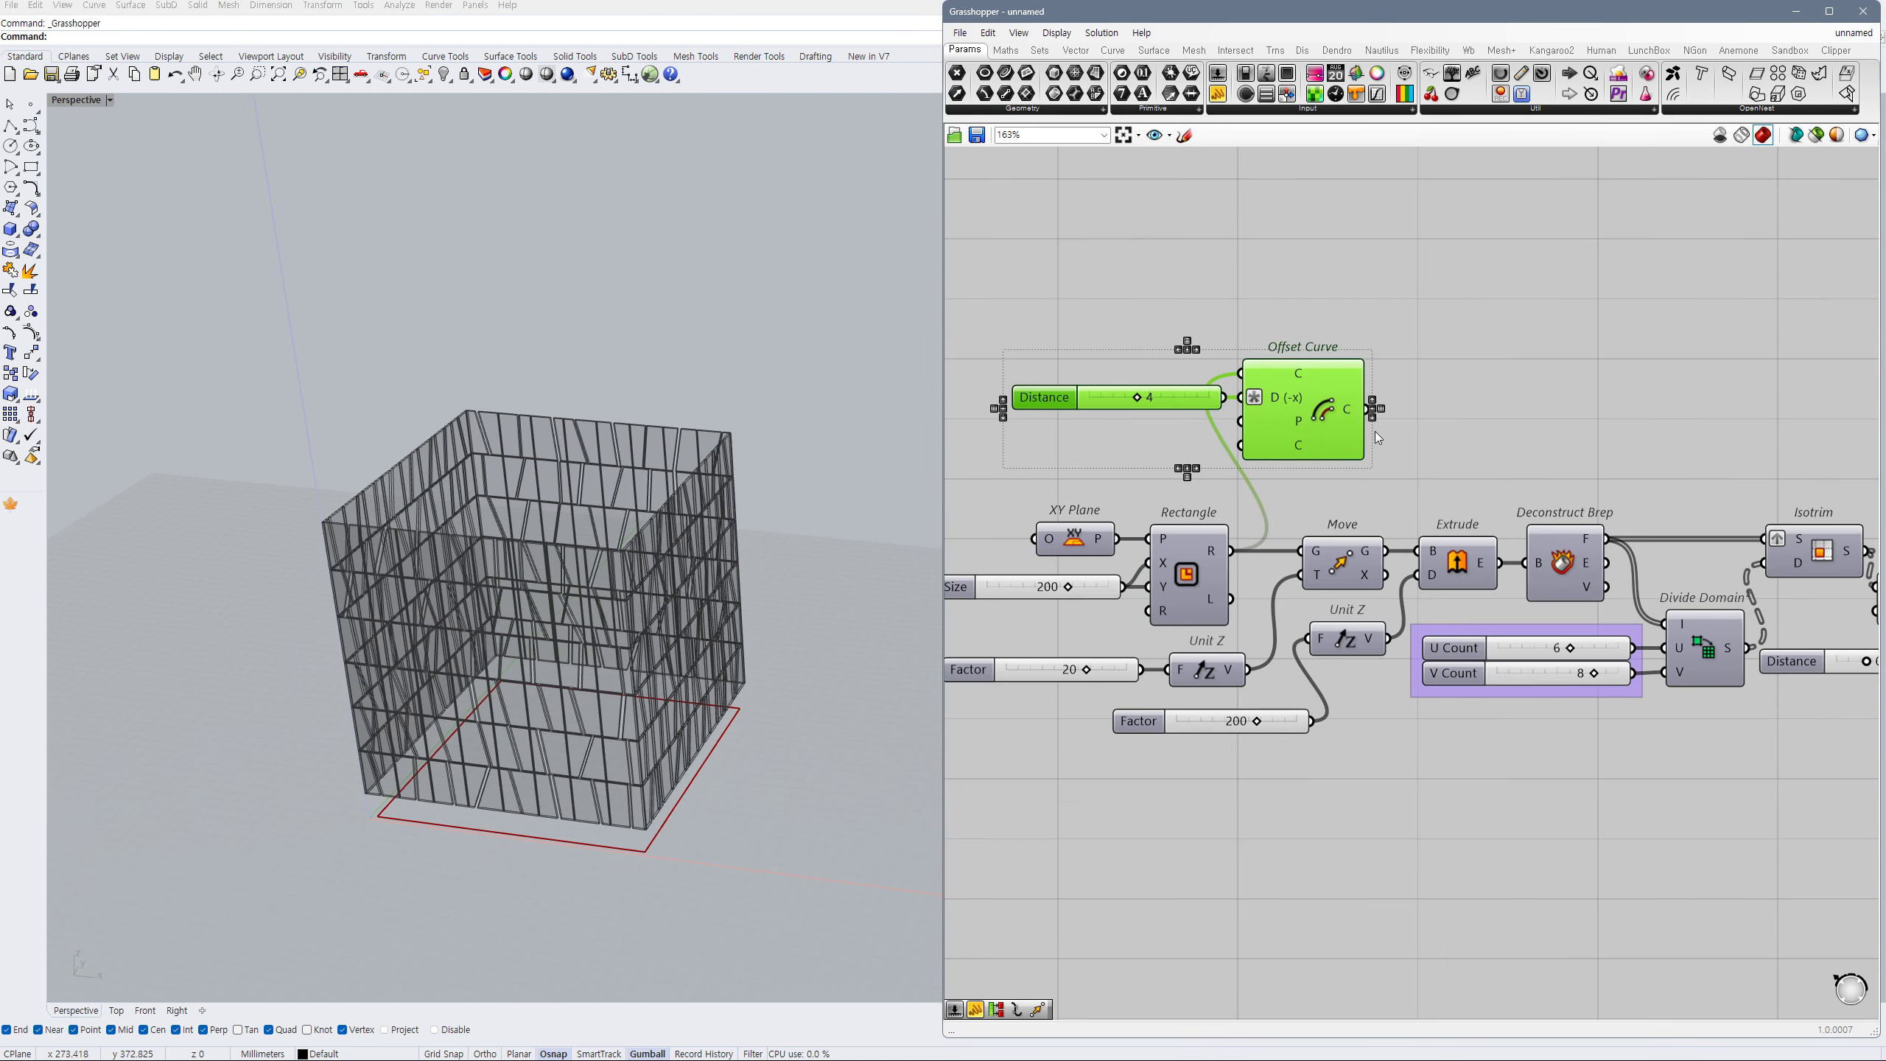
pyautogui.doubleClick(1469, 422)
pyautogui.write('extr')
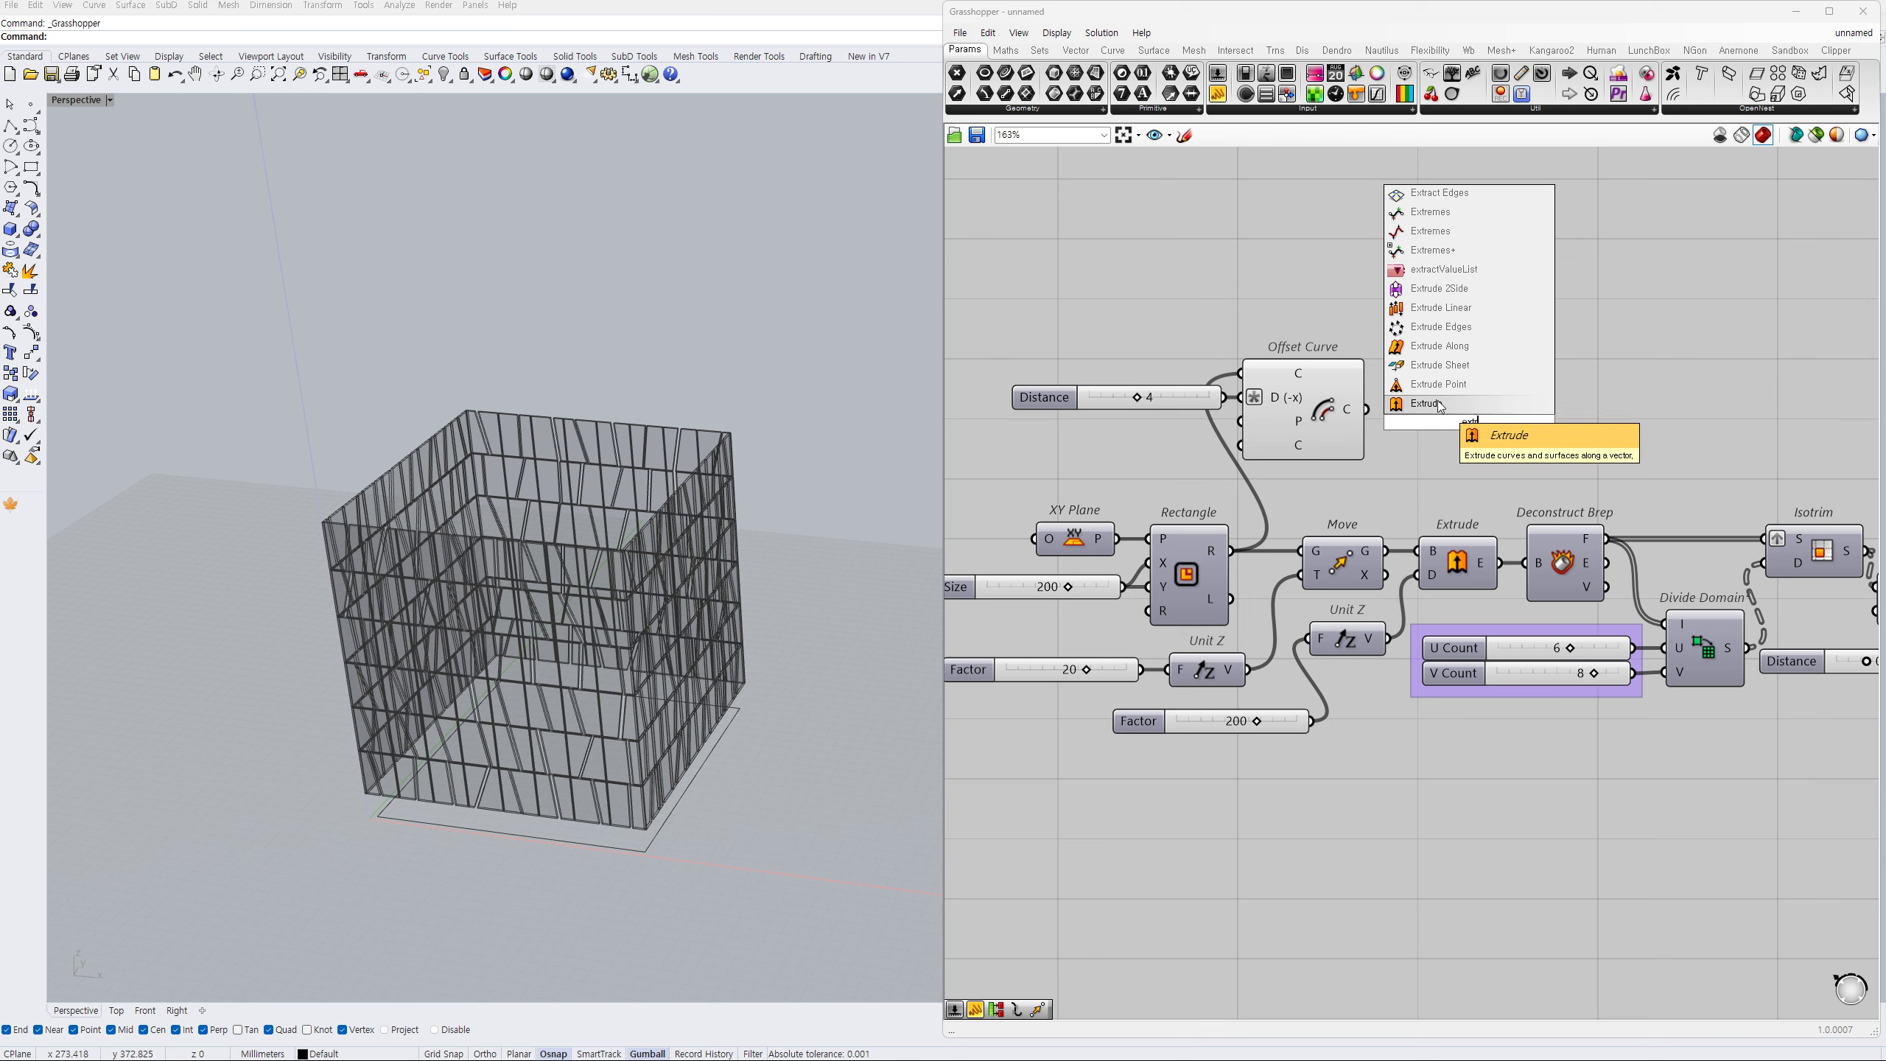
pyautogui.click(1438, 404)
pyautogui.moveTo(1428, 410); pyautogui.dragTo(1339, 413)
pyautogui.click(1326, 415)
pyautogui.hotkey('ctrl', 'q')
pyautogui.moveTo(1478, 429); pyautogui.dragTo(1485, 428)
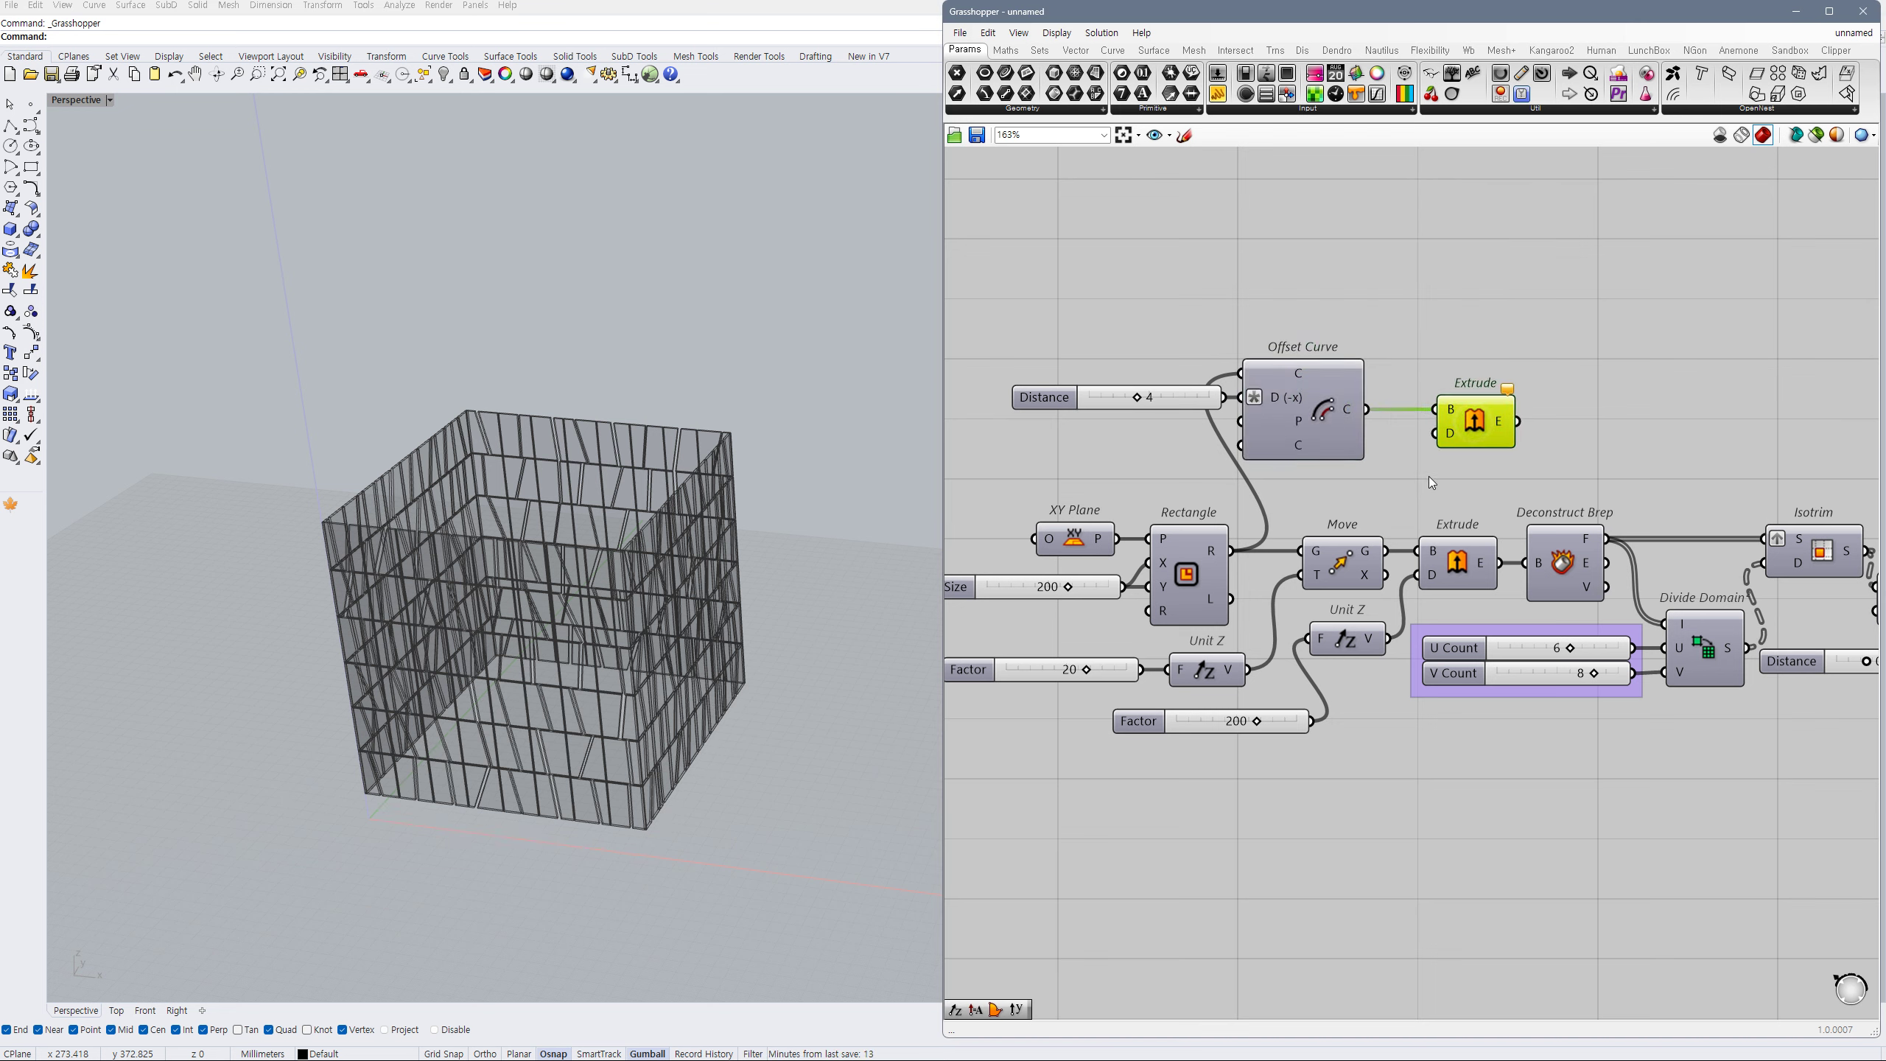
pyautogui.click(1415, 491)
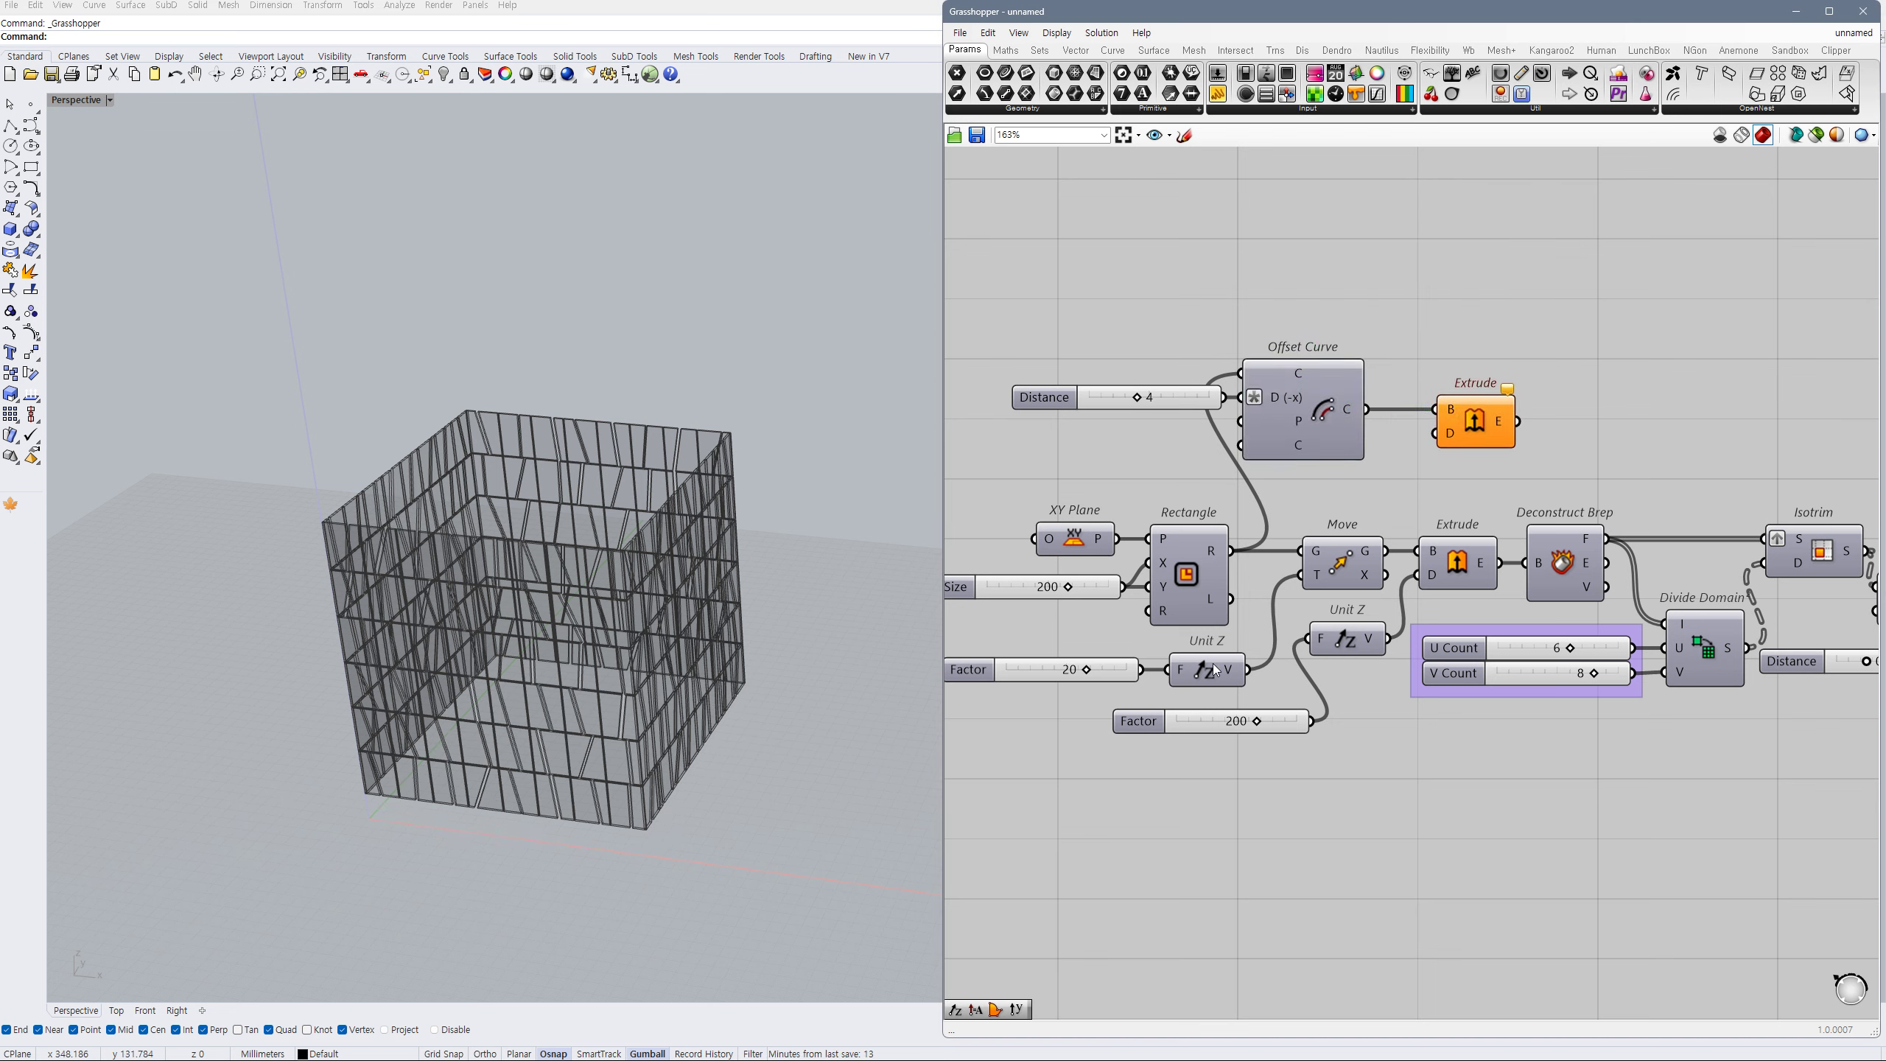
# - Add an Addition component and connect the V outputs of the two Unit Z components to its A and B inputs
pyautogui.click(1216, 671)
pyautogui.doubleClick(1397, 492)
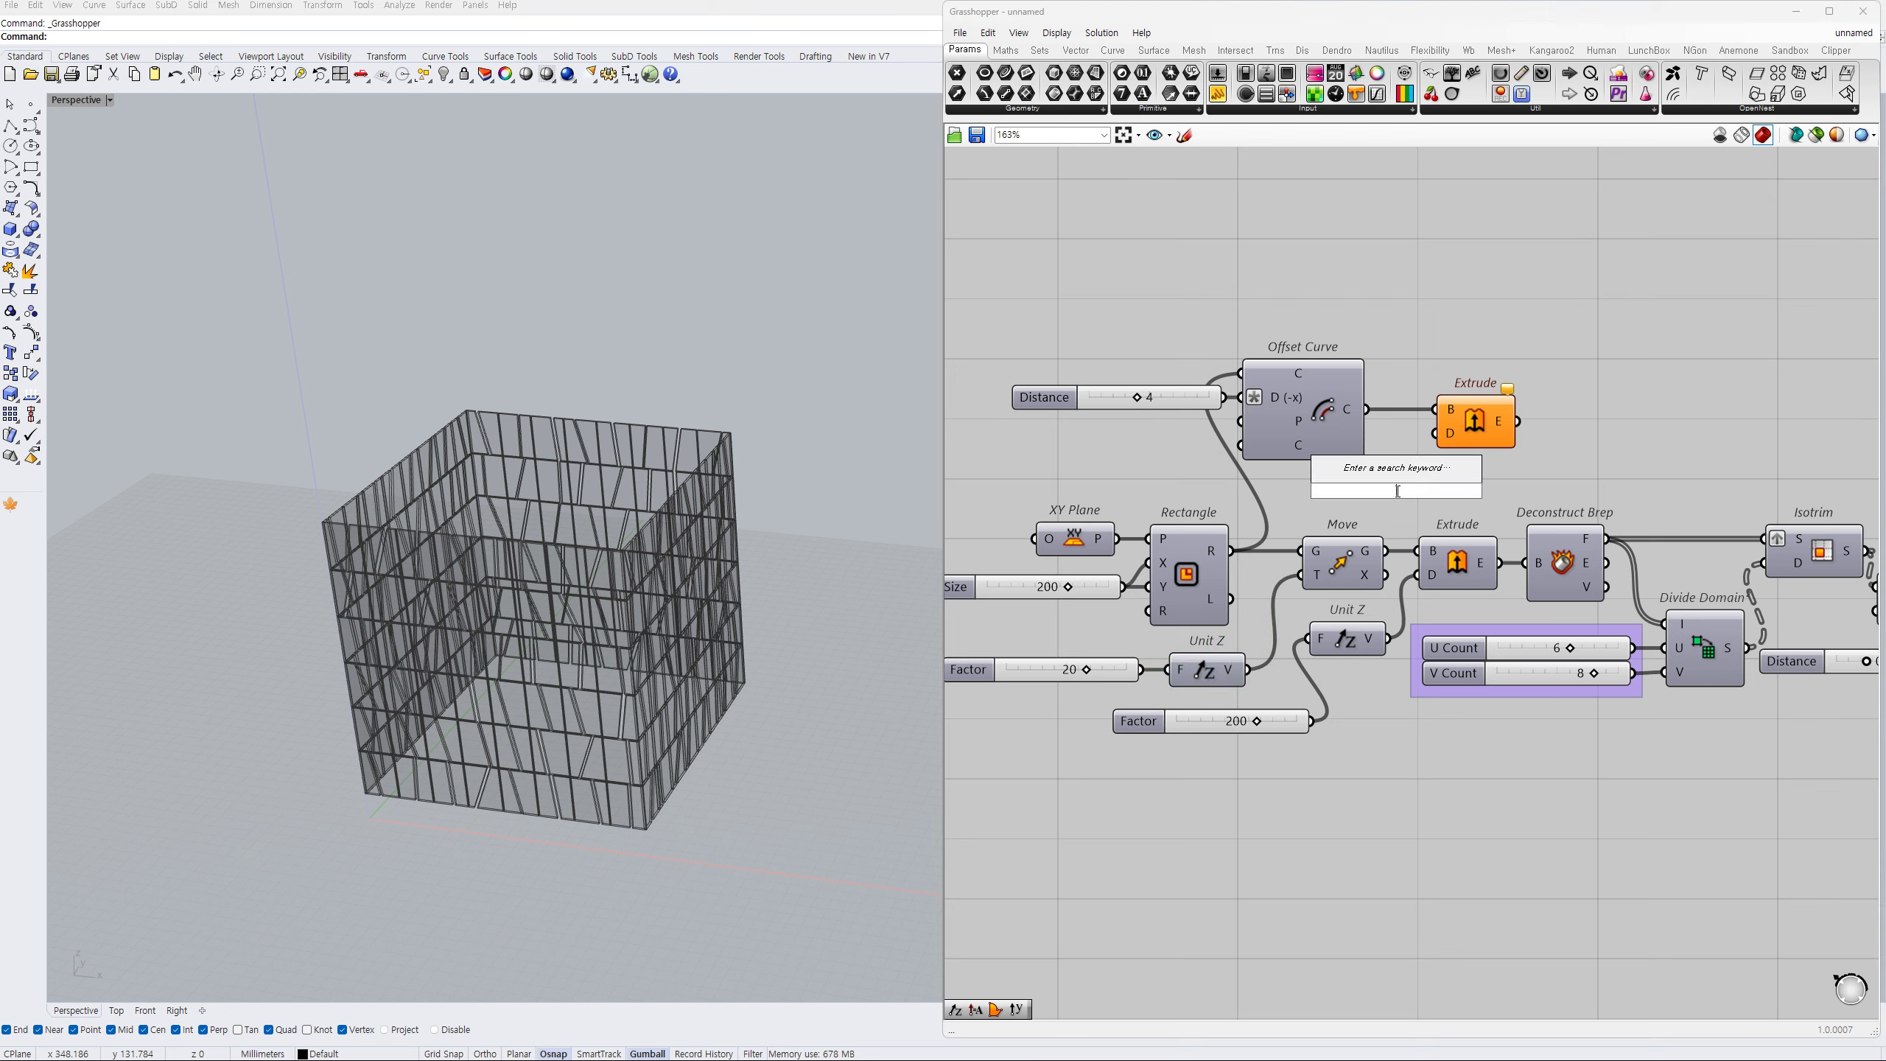
pyautogui.write('+')
pyautogui.press('Return')
pyautogui.moveTo(1537, 328); pyautogui.dragTo(1188, 475)
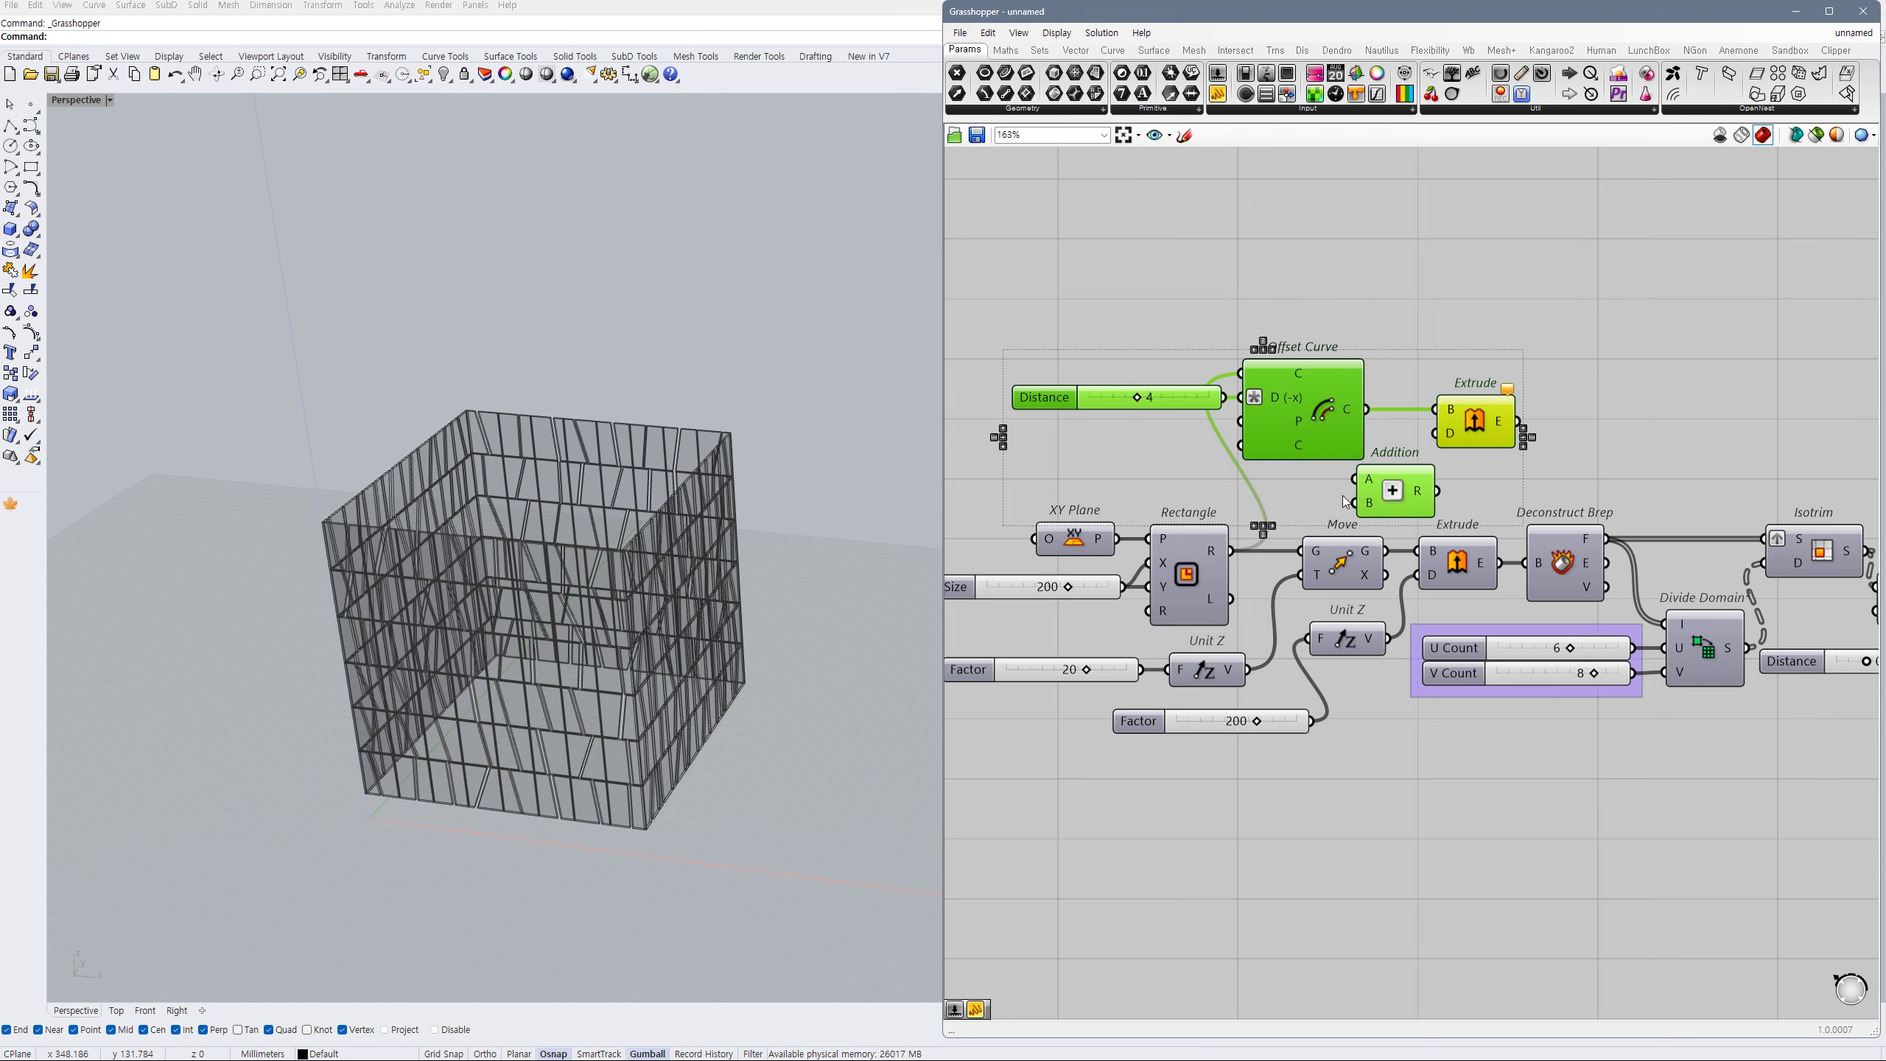
pyautogui.moveTo(1391, 497); pyautogui.dragTo(1248, 669)
pyautogui.click(1537, 458)
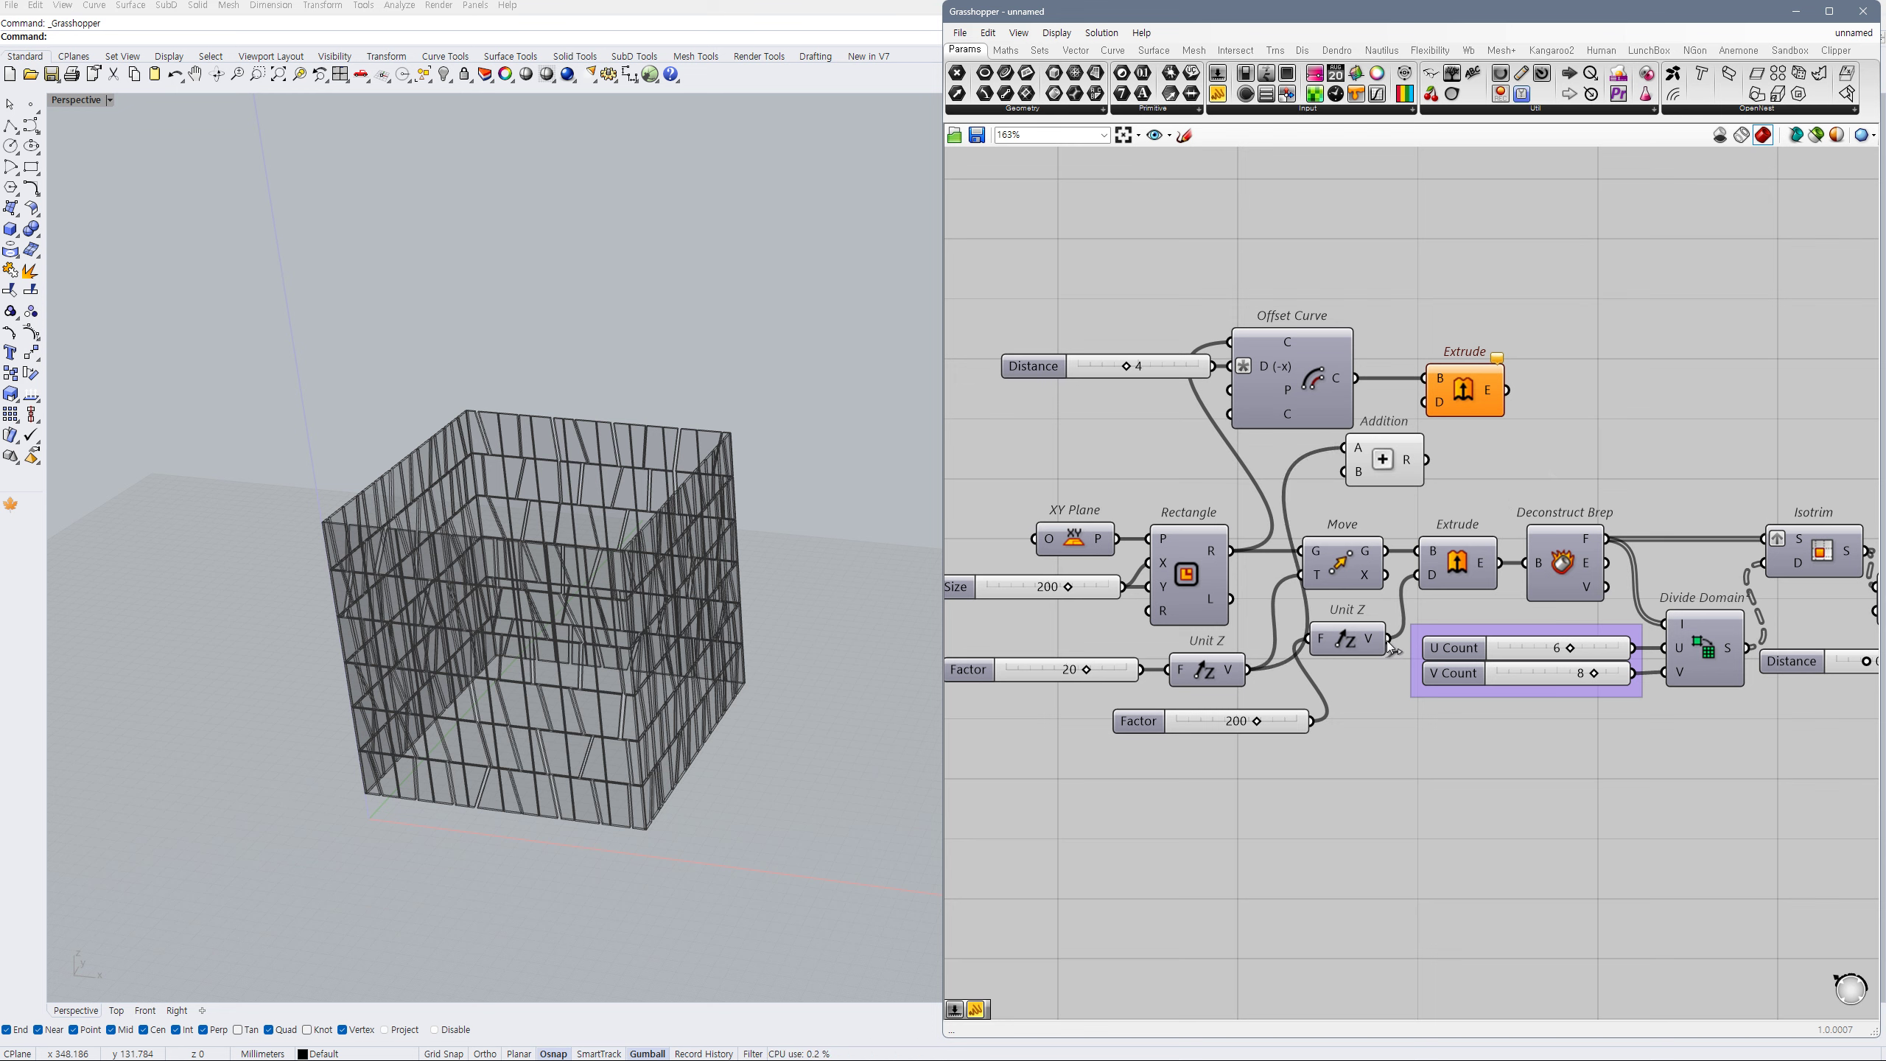
pyautogui.moveTo(1391, 651); pyautogui.dragTo(1439, 478)
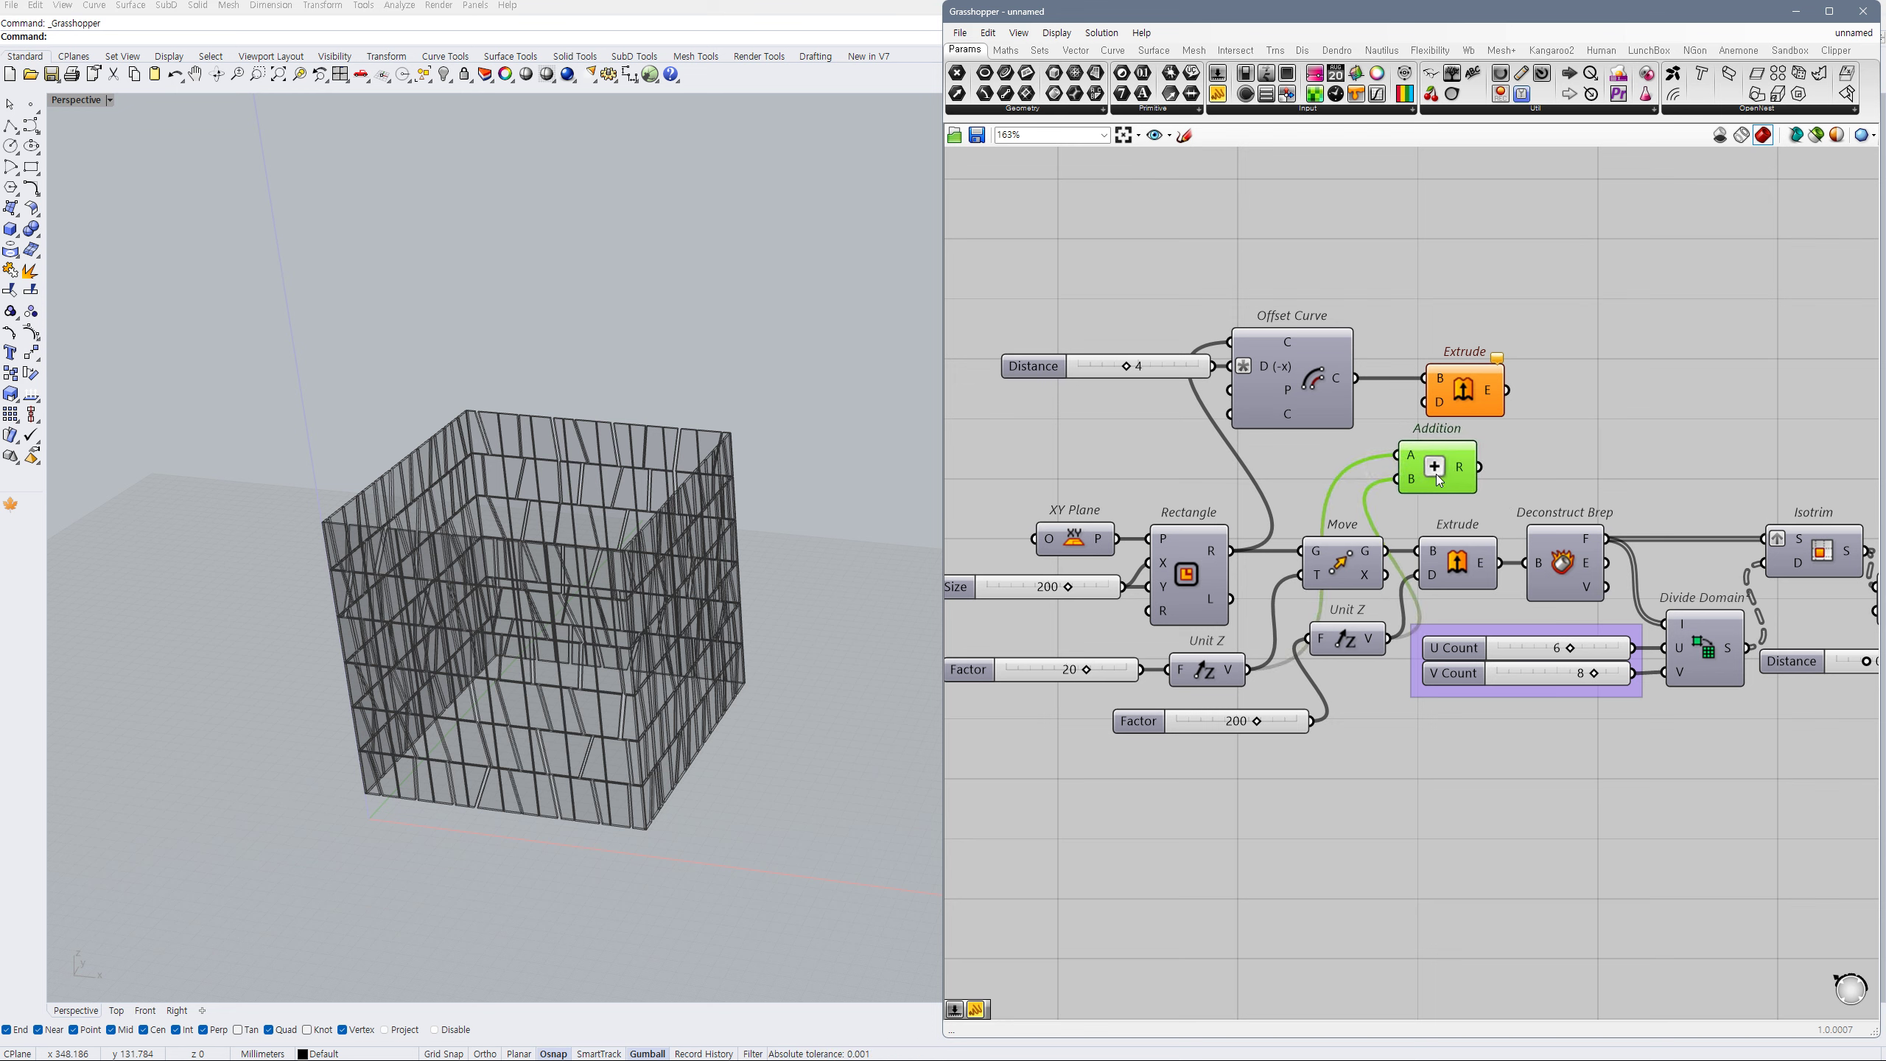
# - Rearrange the two Unit Z components and the 200 Factor slider to make the wires below Move easier to read
pyautogui.moveTo(1204, 671); pyautogui.dragTo(1109, 667)
pyautogui.moveTo(1341, 644); pyautogui.dragTo(1334, 670)
pyautogui.moveTo(1284, 728); pyautogui.dragTo(1244, 723)
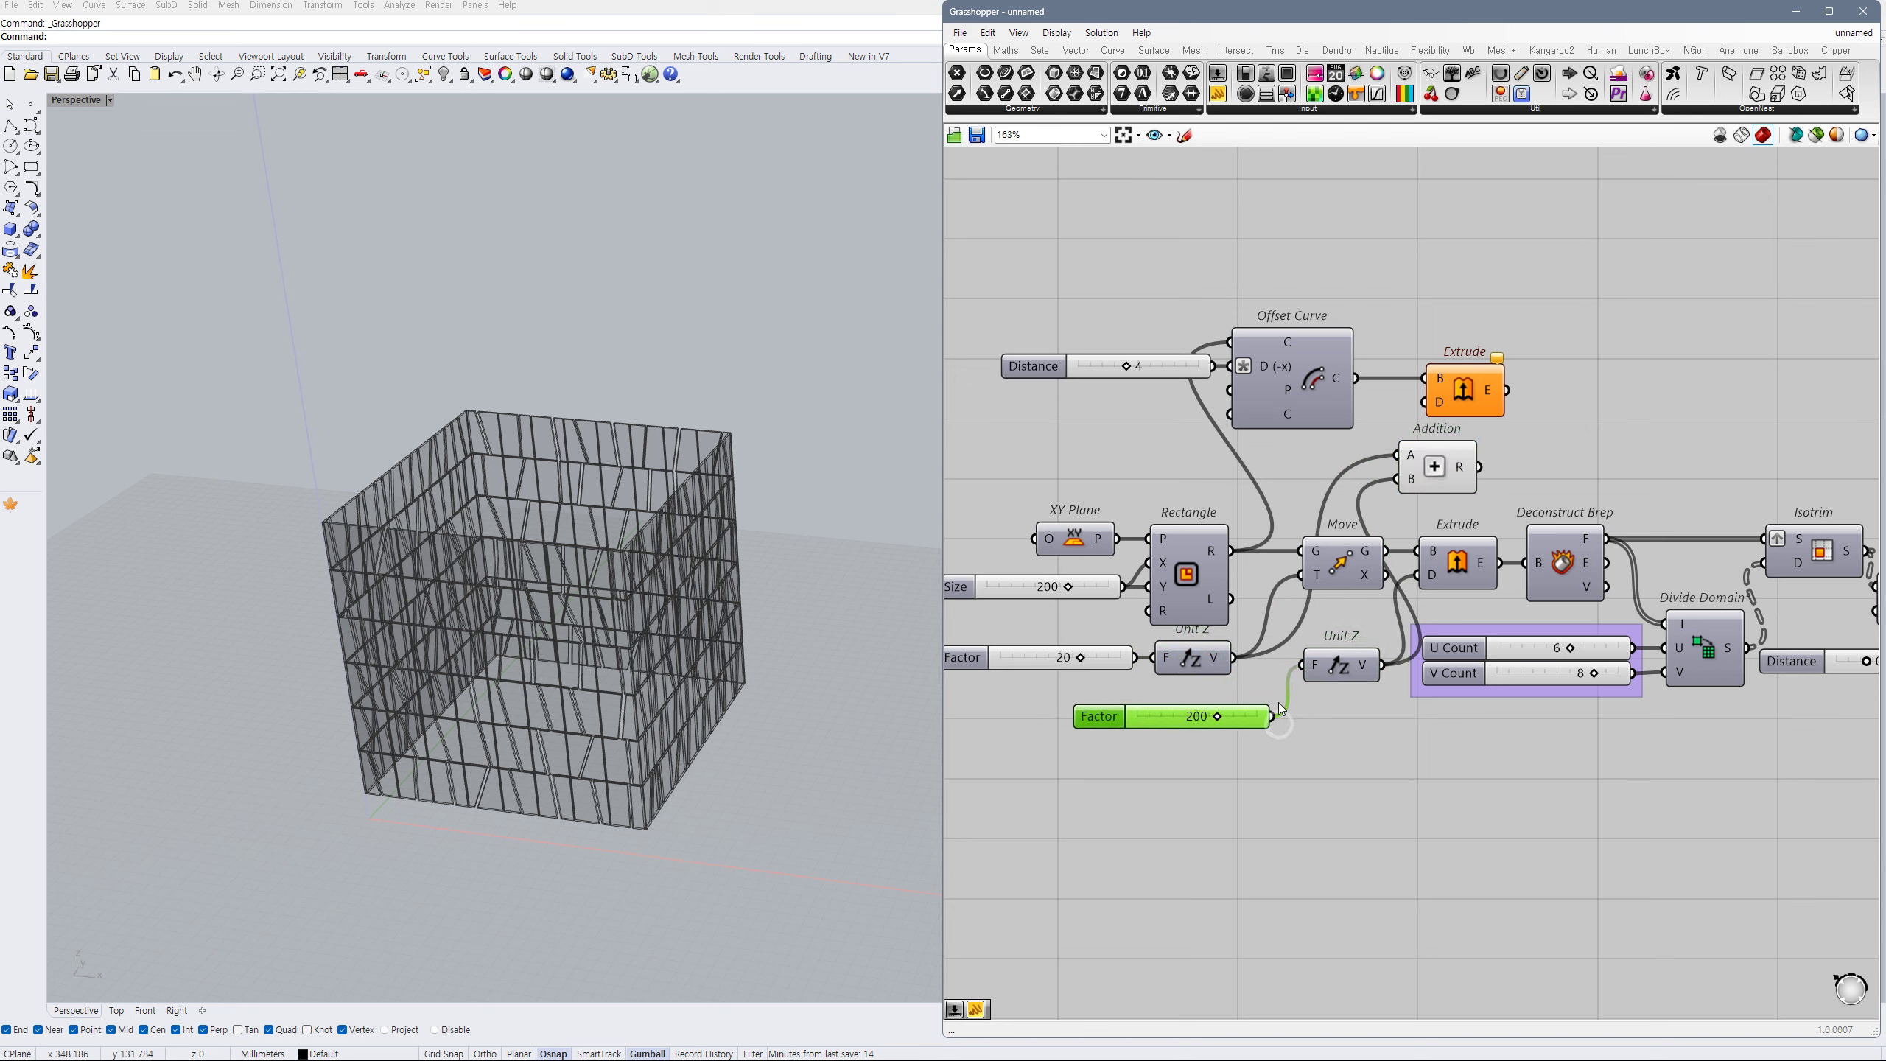
pyautogui.moveTo(1347, 662)
pyautogui.mouseDown()
pyautogui.moveTo(1335, 716)
pyautogui.moveTo(1330, 680)
pyautogui.moveTo(1233, 724)
pyautogui.moveTo(1325, 676)
pyautogui.mouseUp()
pyautogui.click(1400, 709)
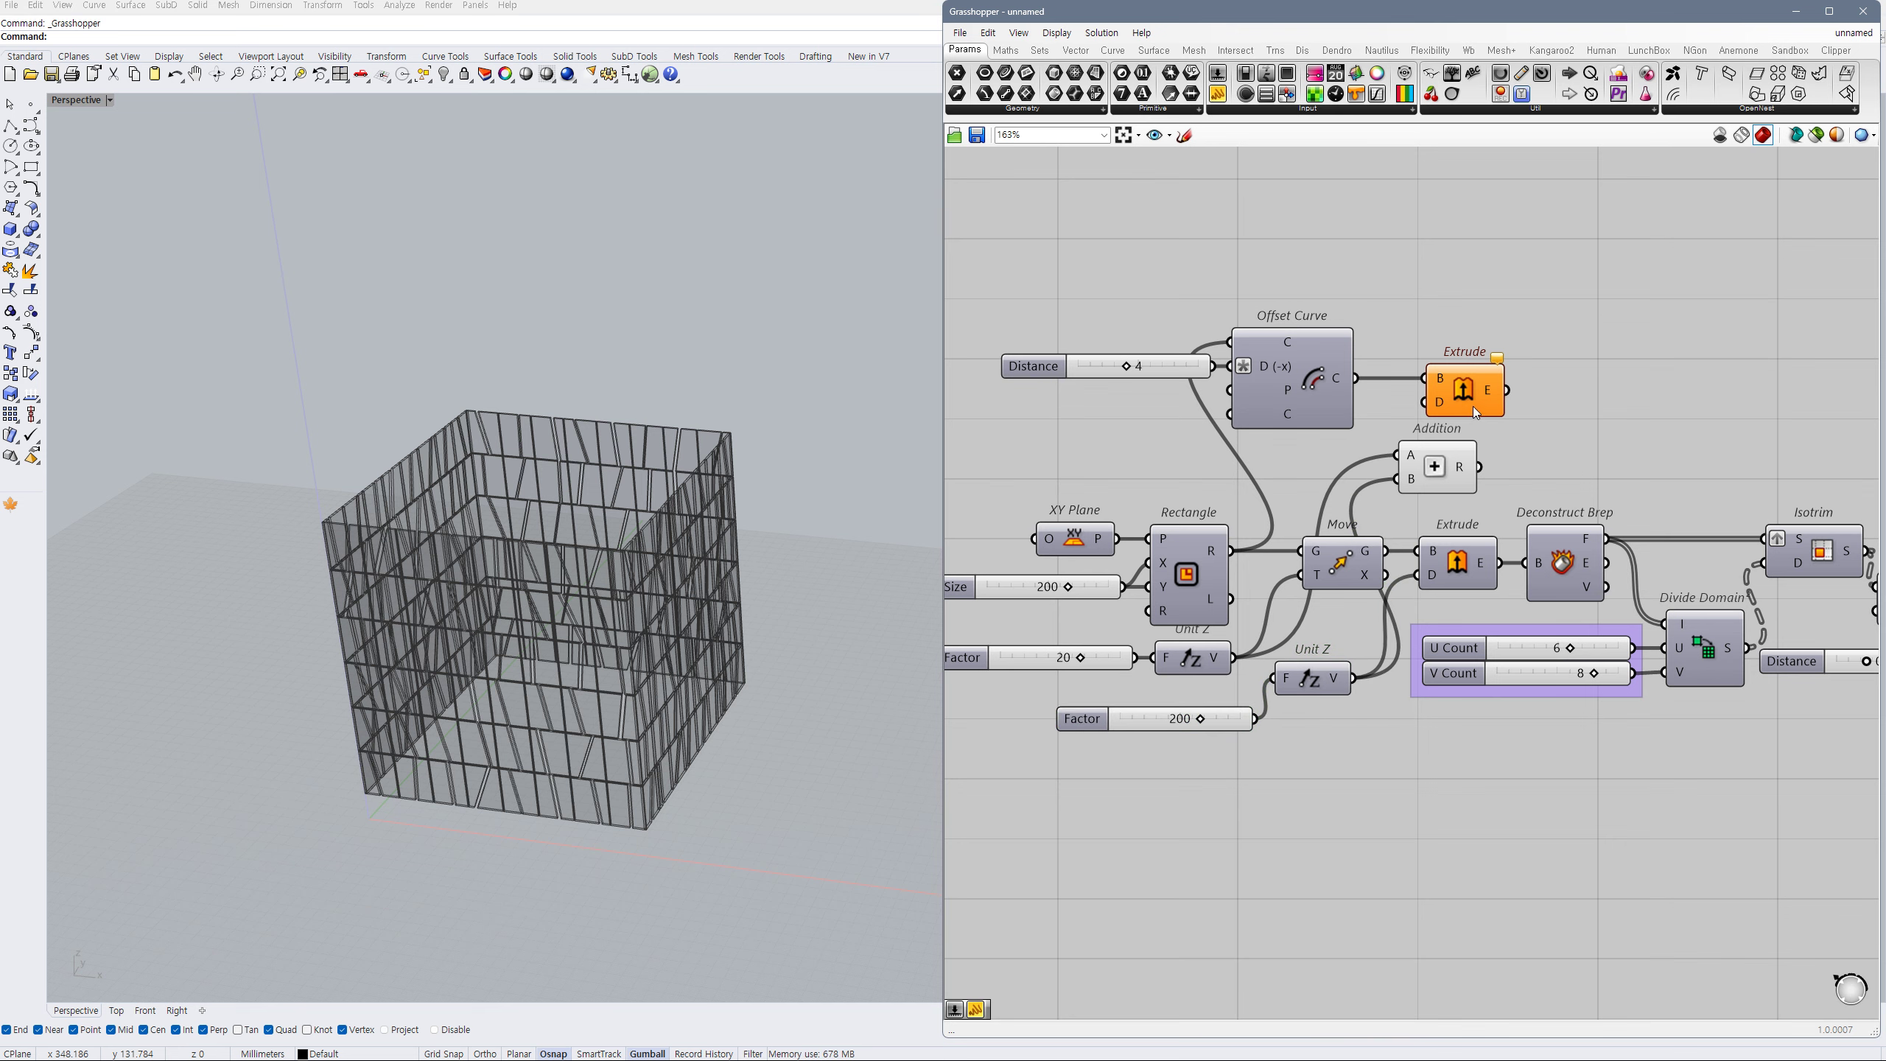
# - Connect Addition's R output to the D input of the new Extrude component
pyautogui.moveTo(1499, 402); pyautogui.dragTo(1478, 466)
pyautogui.moveTo(1567, 440); pyautogui.dragTo(1473, 459, button='right')
pyautogui.click(1473, 460)
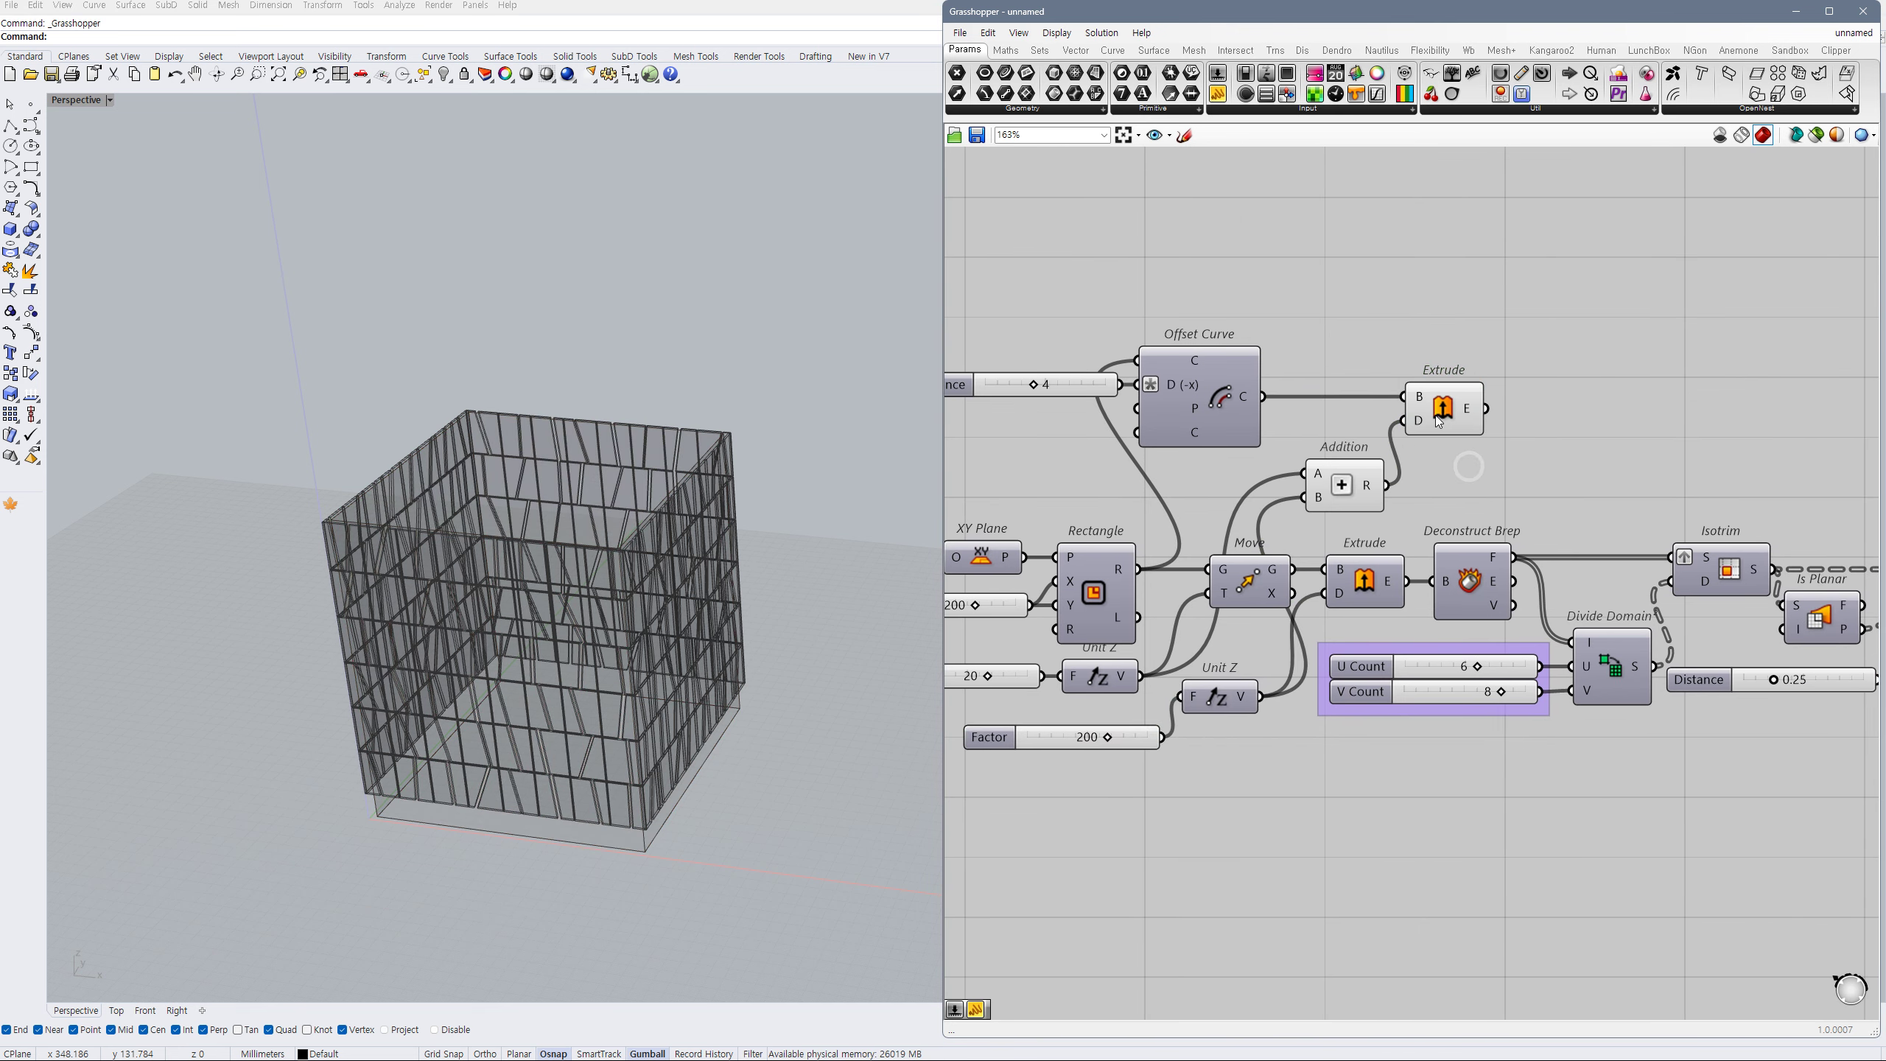
# - Add a Cap Holes component and connect the new Extrude's E output to its B input
pyautogui.click(1447, 411)
pyautogui.click(1569, 419)
pyautogui.doubleClick(1570, 422)
pyautogui.write('cp')
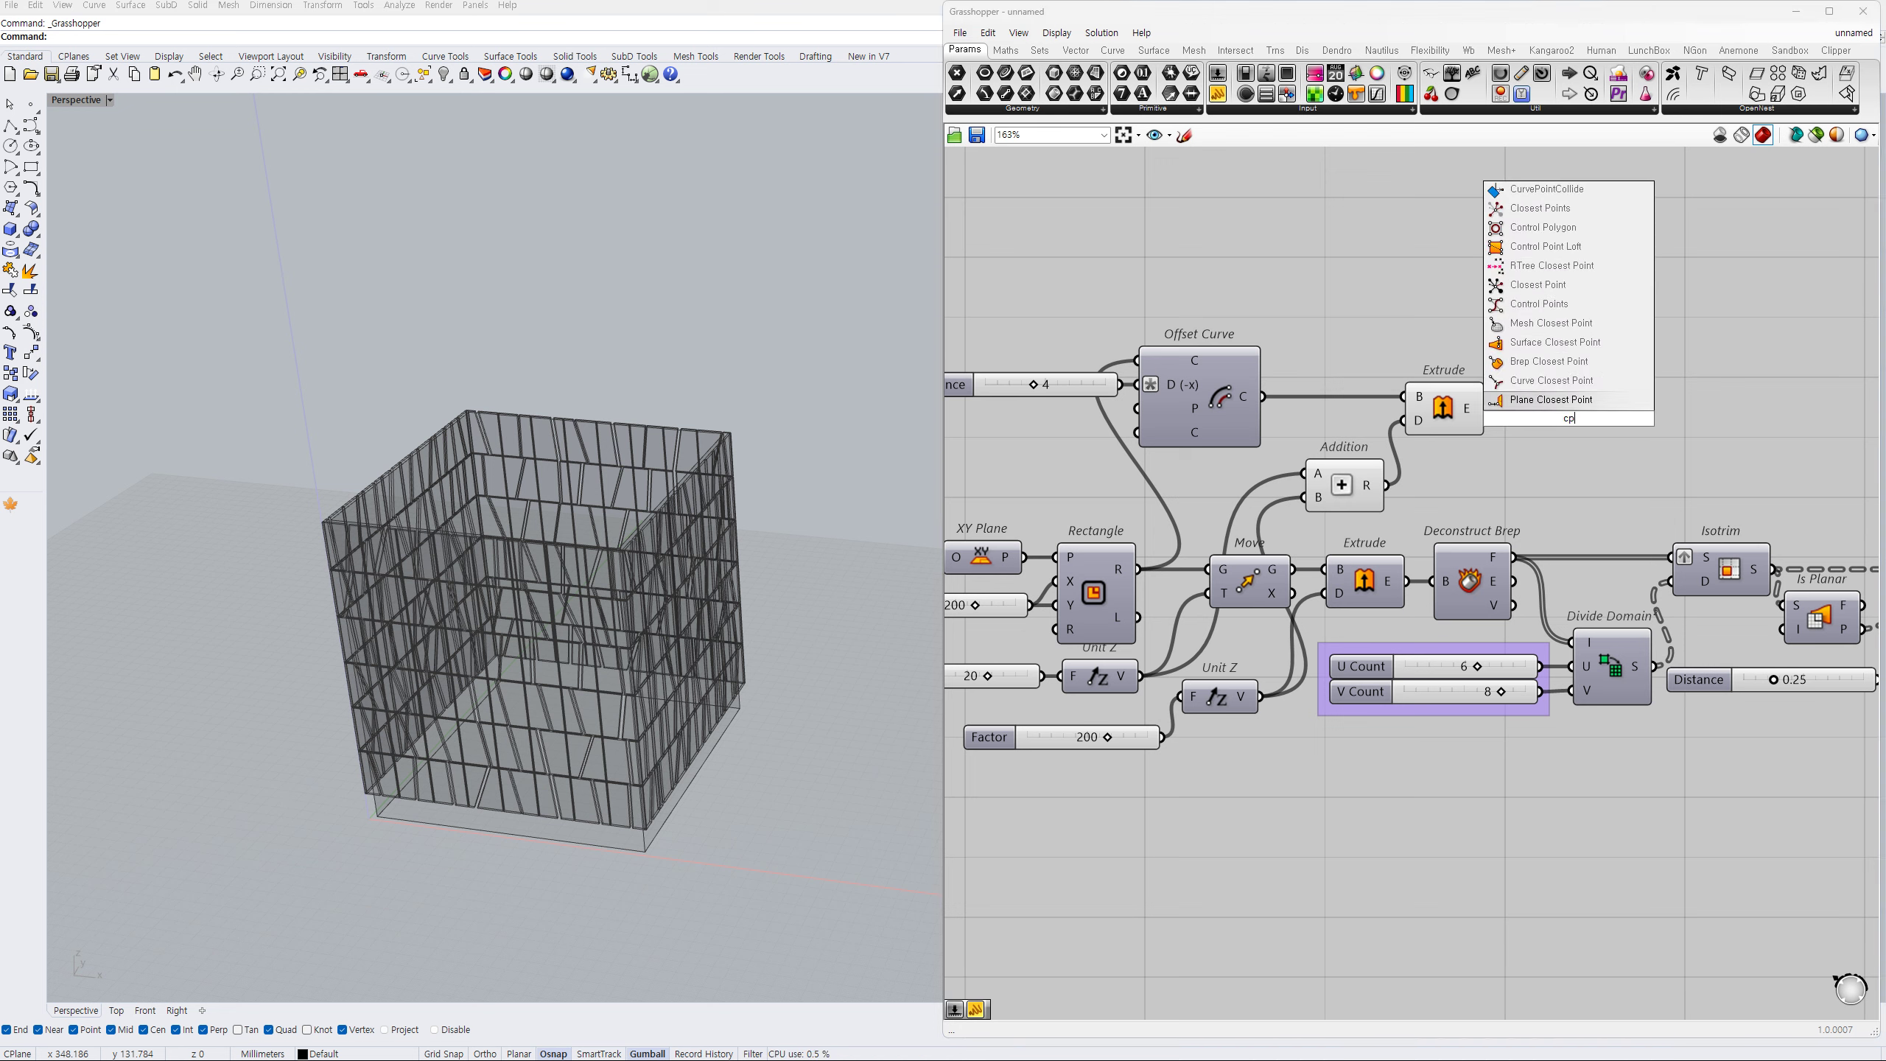
pyautogui.press('BackSpace')
pyautogui.write('ap')
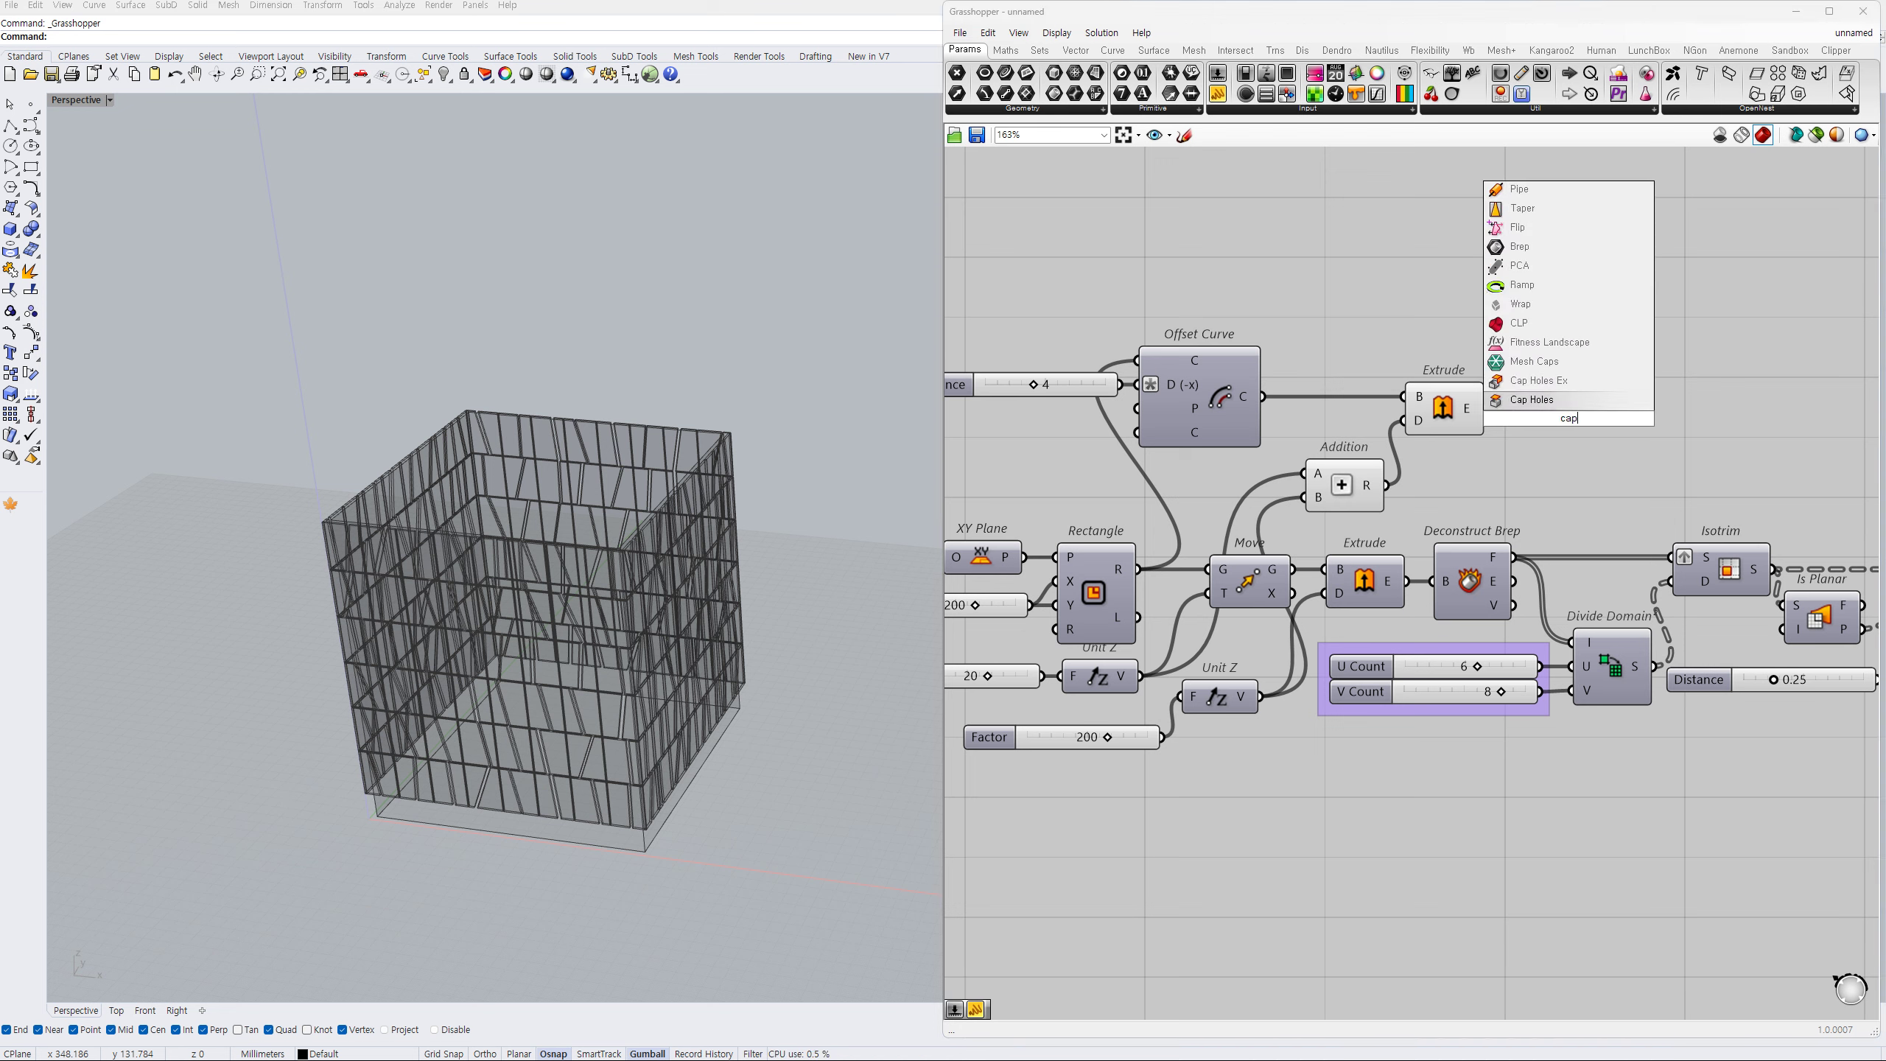
pyautogui.click(1549, 401)
pyautogui.moveTo(1528, 419)
pyautogui.mouseDown()
pyautogui.moveTo(1486, 409)
pyautogui.moveTo(1542, 418)
pyautogui.mouseUp()
pyautogui.click(1441, 406)
# - Move Cap Holes to the end of the definition above the final Extrude and insert a relay on its input wire
pyautogui.scroll(-3, 1674, 495)
pyautogui.moveTo(1678, 494); pyautogui.dragTo(1292, 505, button='right')
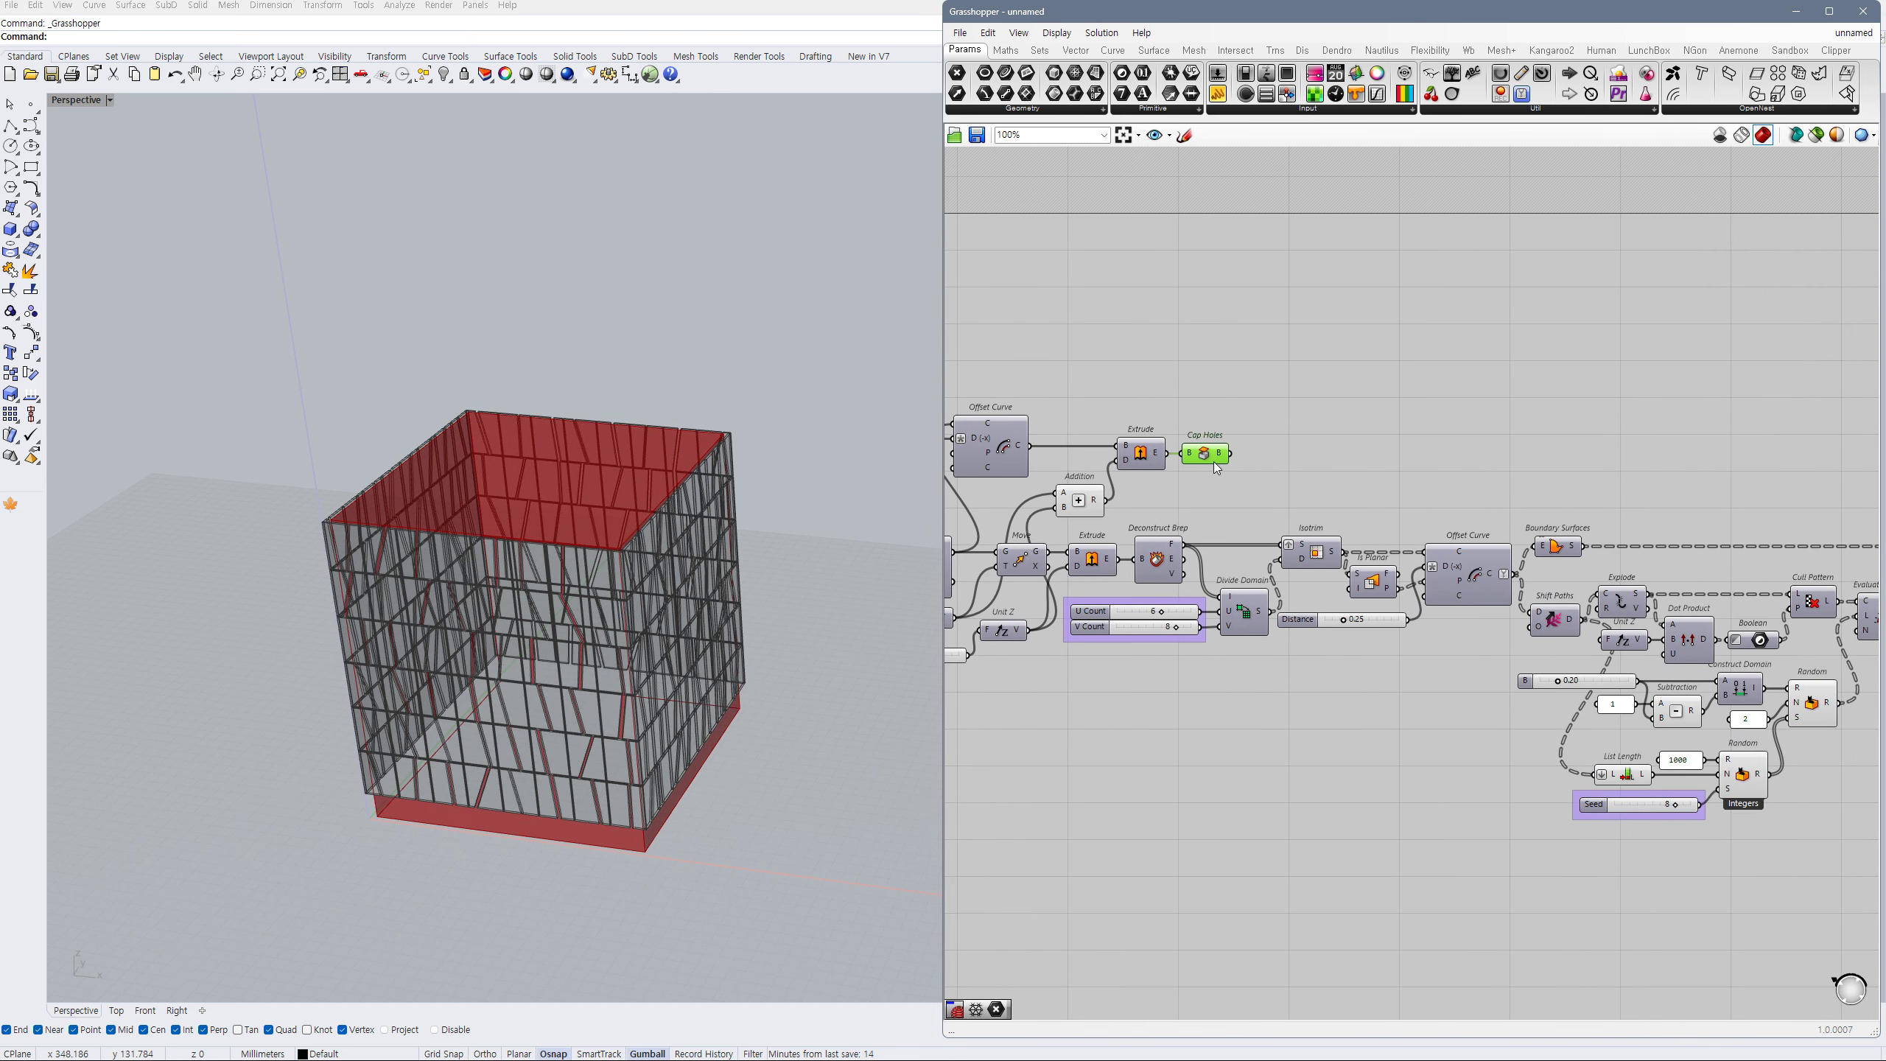
pyautogui.moveTo(1207, 453); pyautogui.dragTo(1820, 470)
pyautogui.moveTo(1793, 494); pyautogui.dragTo(1280, 508, button='right')
pyautogui.scroll(-1, 1281, 507)
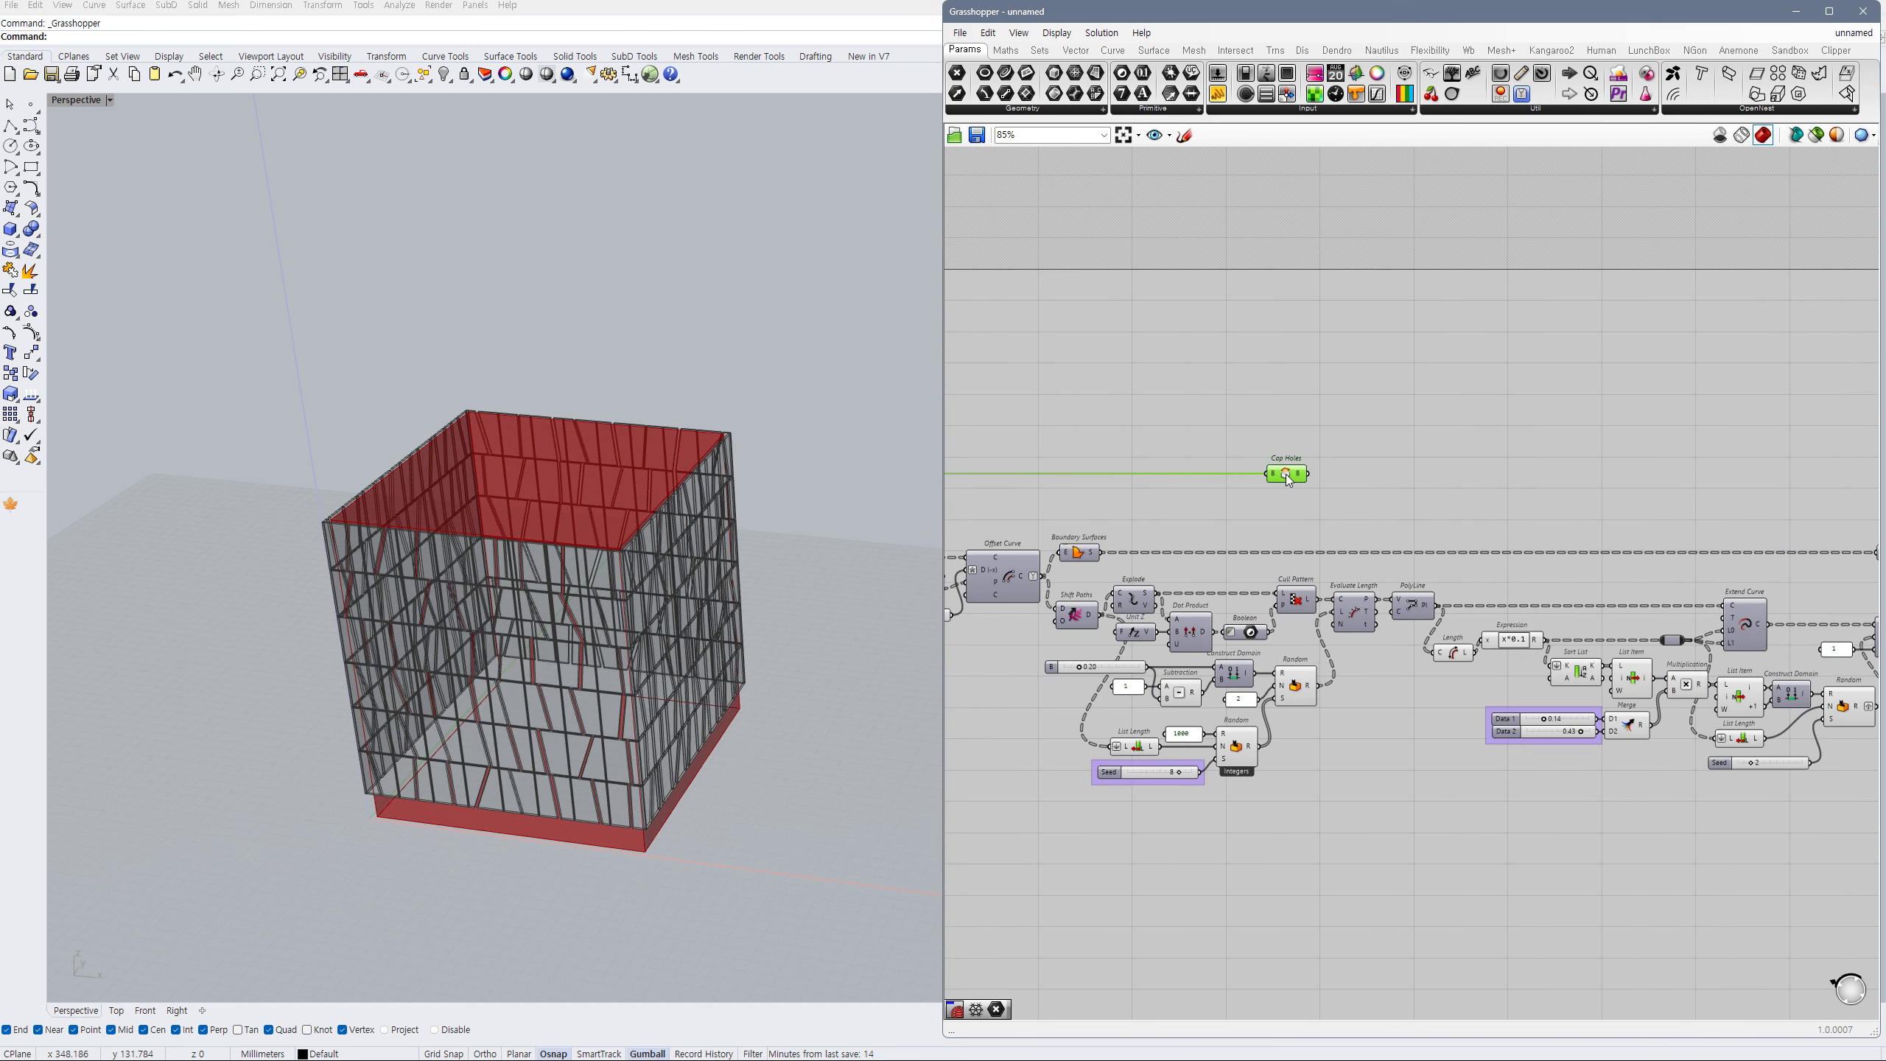
pyautogui.moveTo(1289, 481); pyautogui.dragTo(1788, 490)
pyautogui.moveTo(1787, 489); pyautogui.dragTo(1232, 529, button='right')
pyautogui.scroll(1, 1232, 529)
pyautogui.moveTo(1245, 465); pyautogui.dragTo(1514, 481)
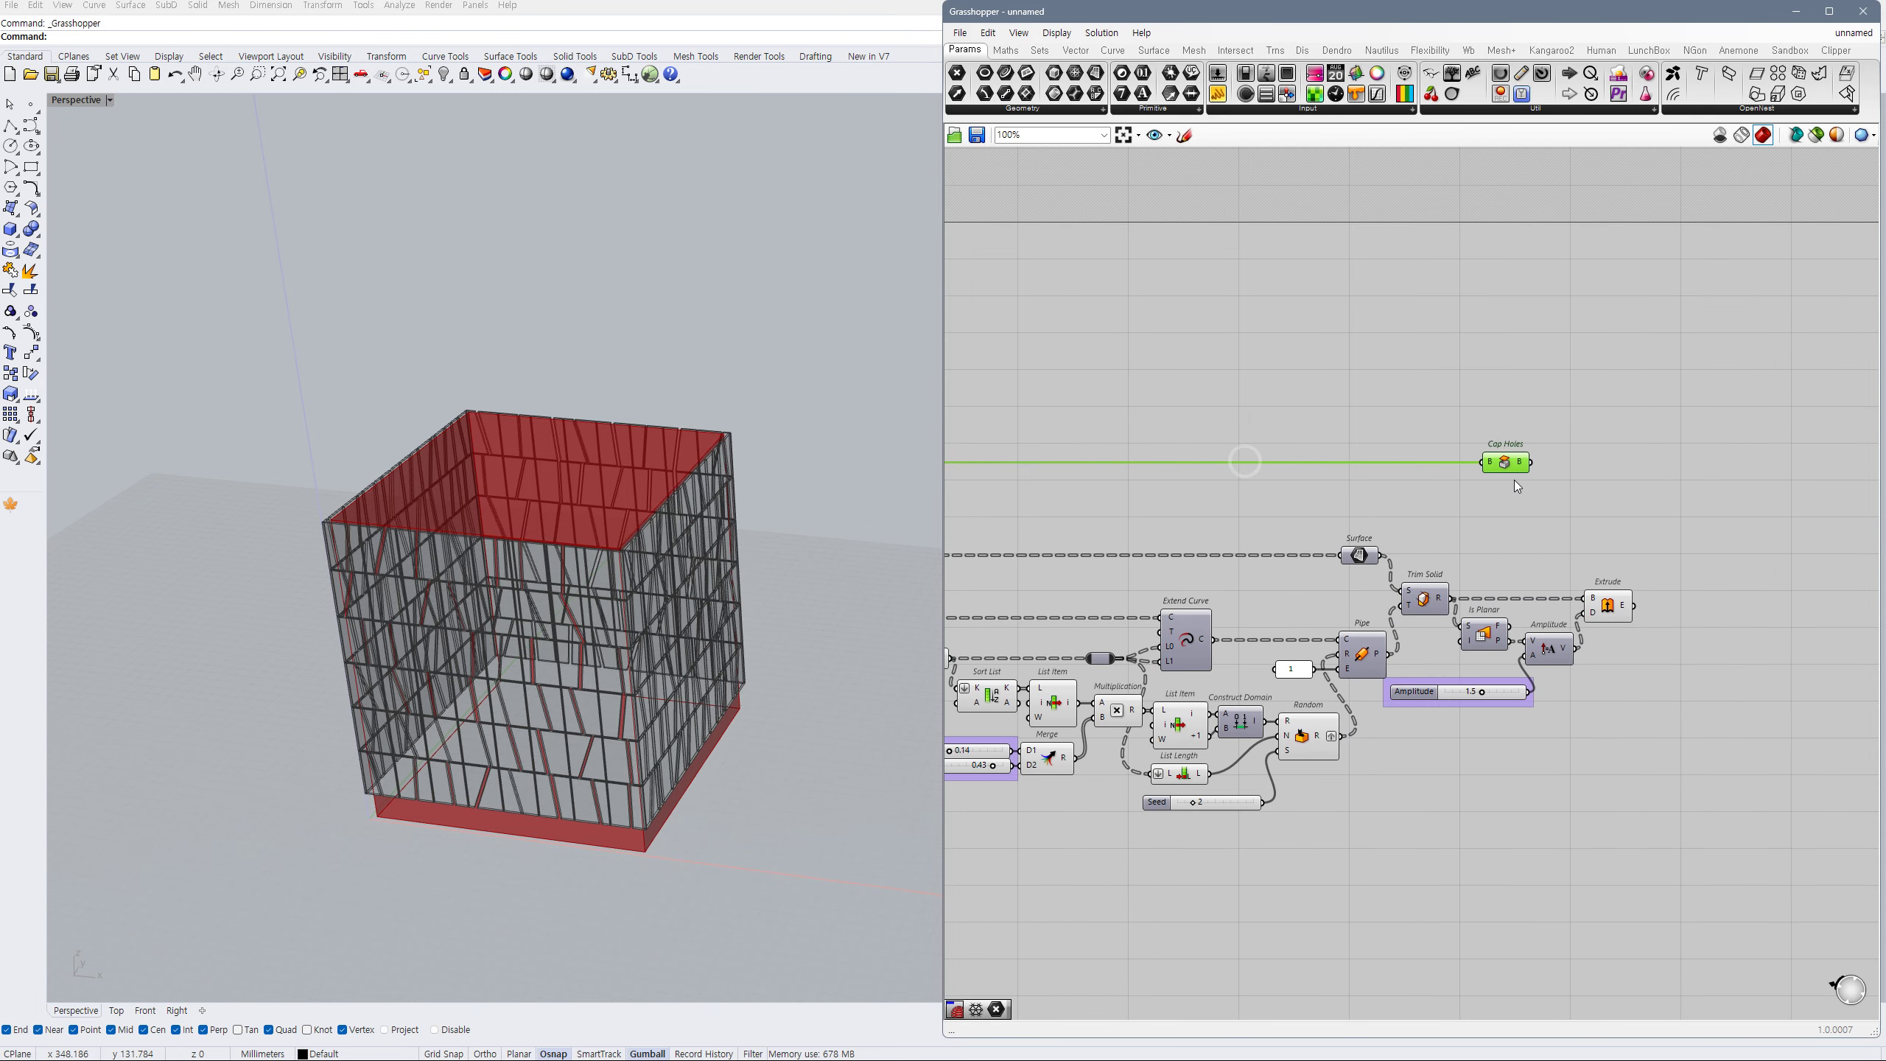
pyautogui.moveTo(1600, 487); pyautogui.dragTo(1389, 521, button='right')
pyautogui.scroll(3, 1390, 522)
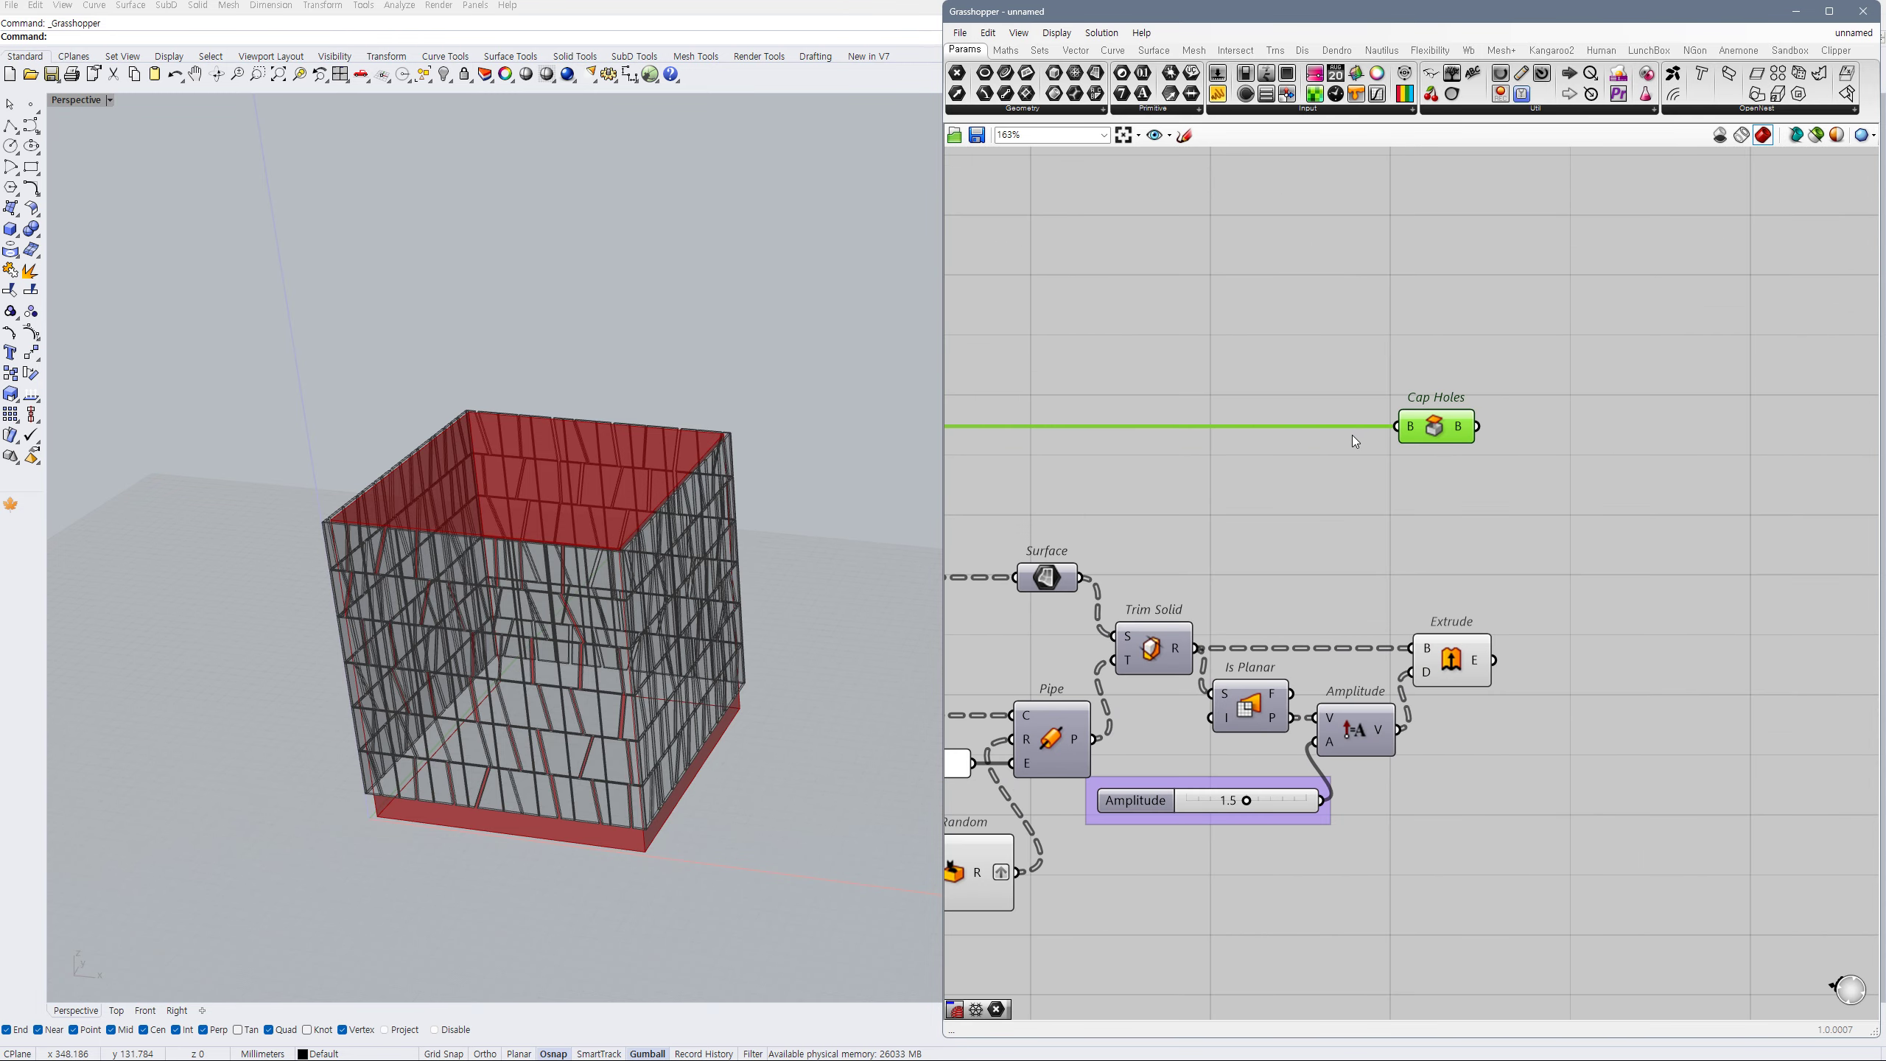
pyautogui.doubleClick(1353, 427)
pyautogui.moveTo(1434, 429); pyautogui.dragTo(1453, 517)
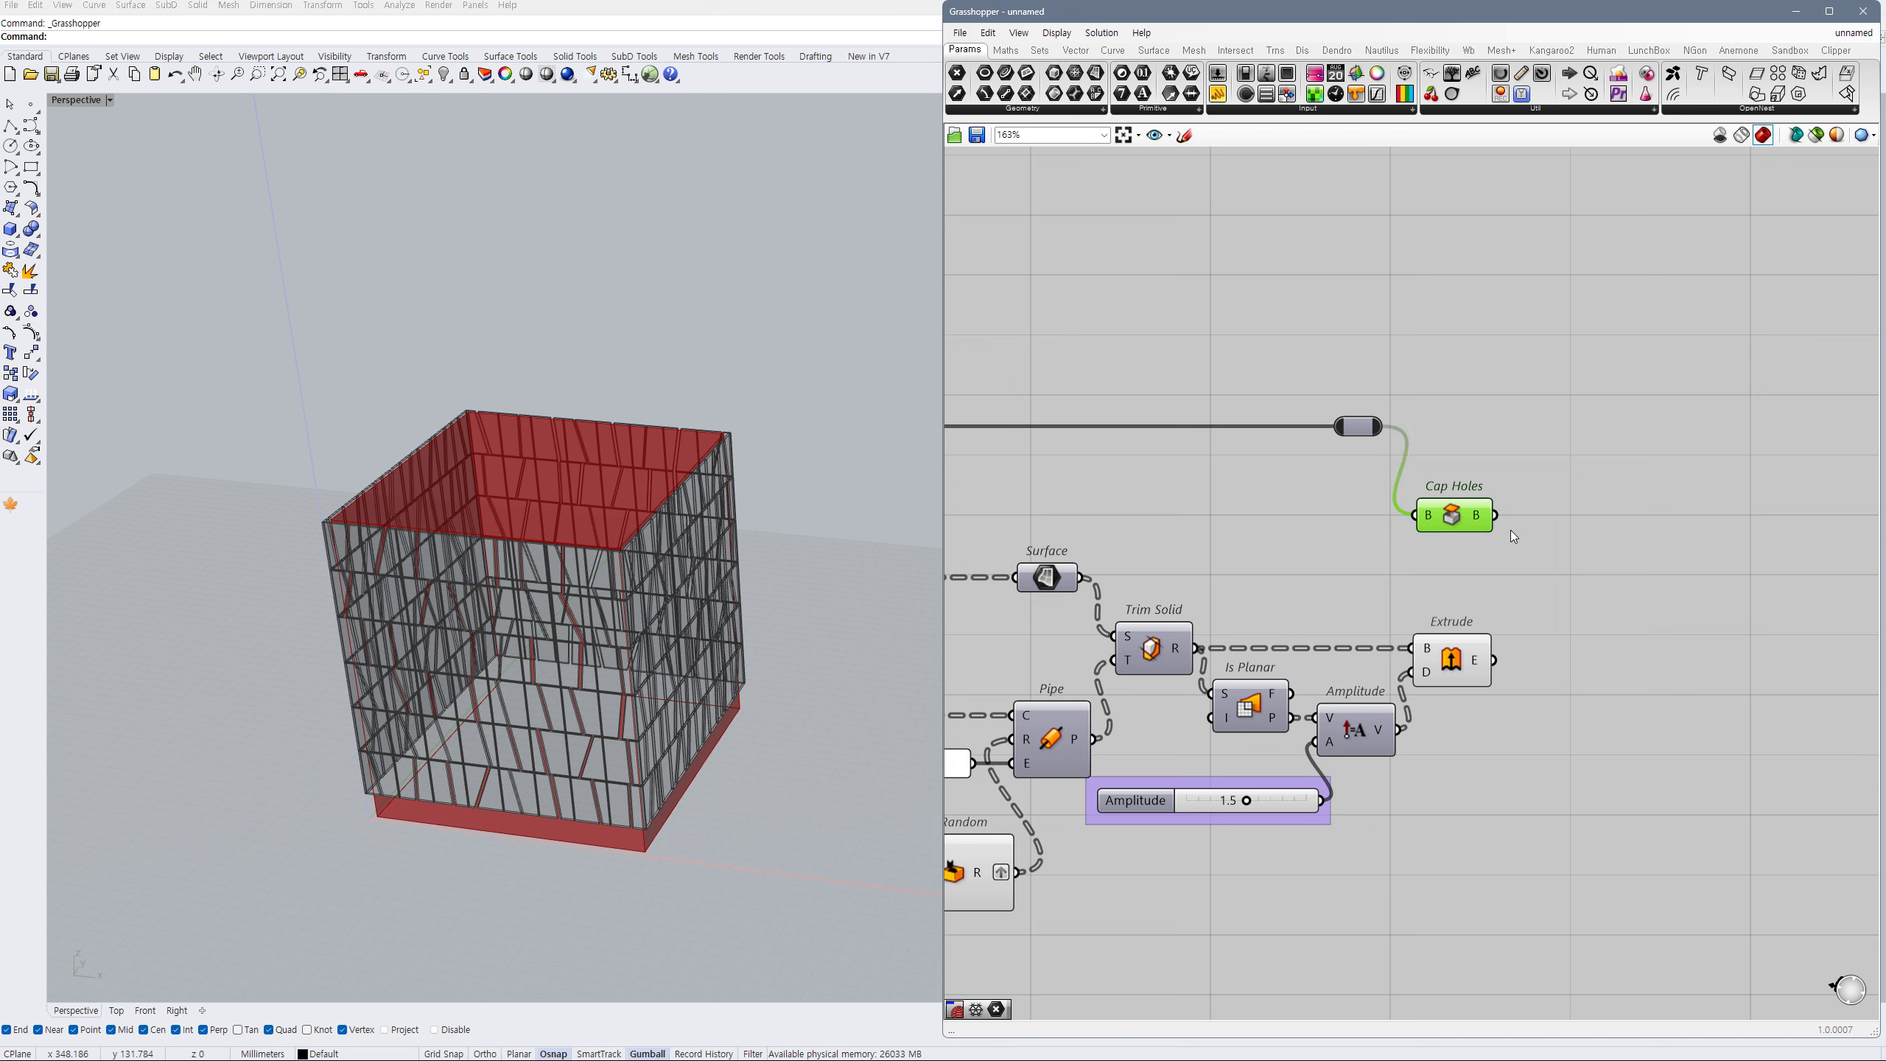
# - Add a Custom Preview Materials component and connect Cap Holes' output to its G input
pyautogui.doubleClick(1620, 539)
pyautogui.write('cus')
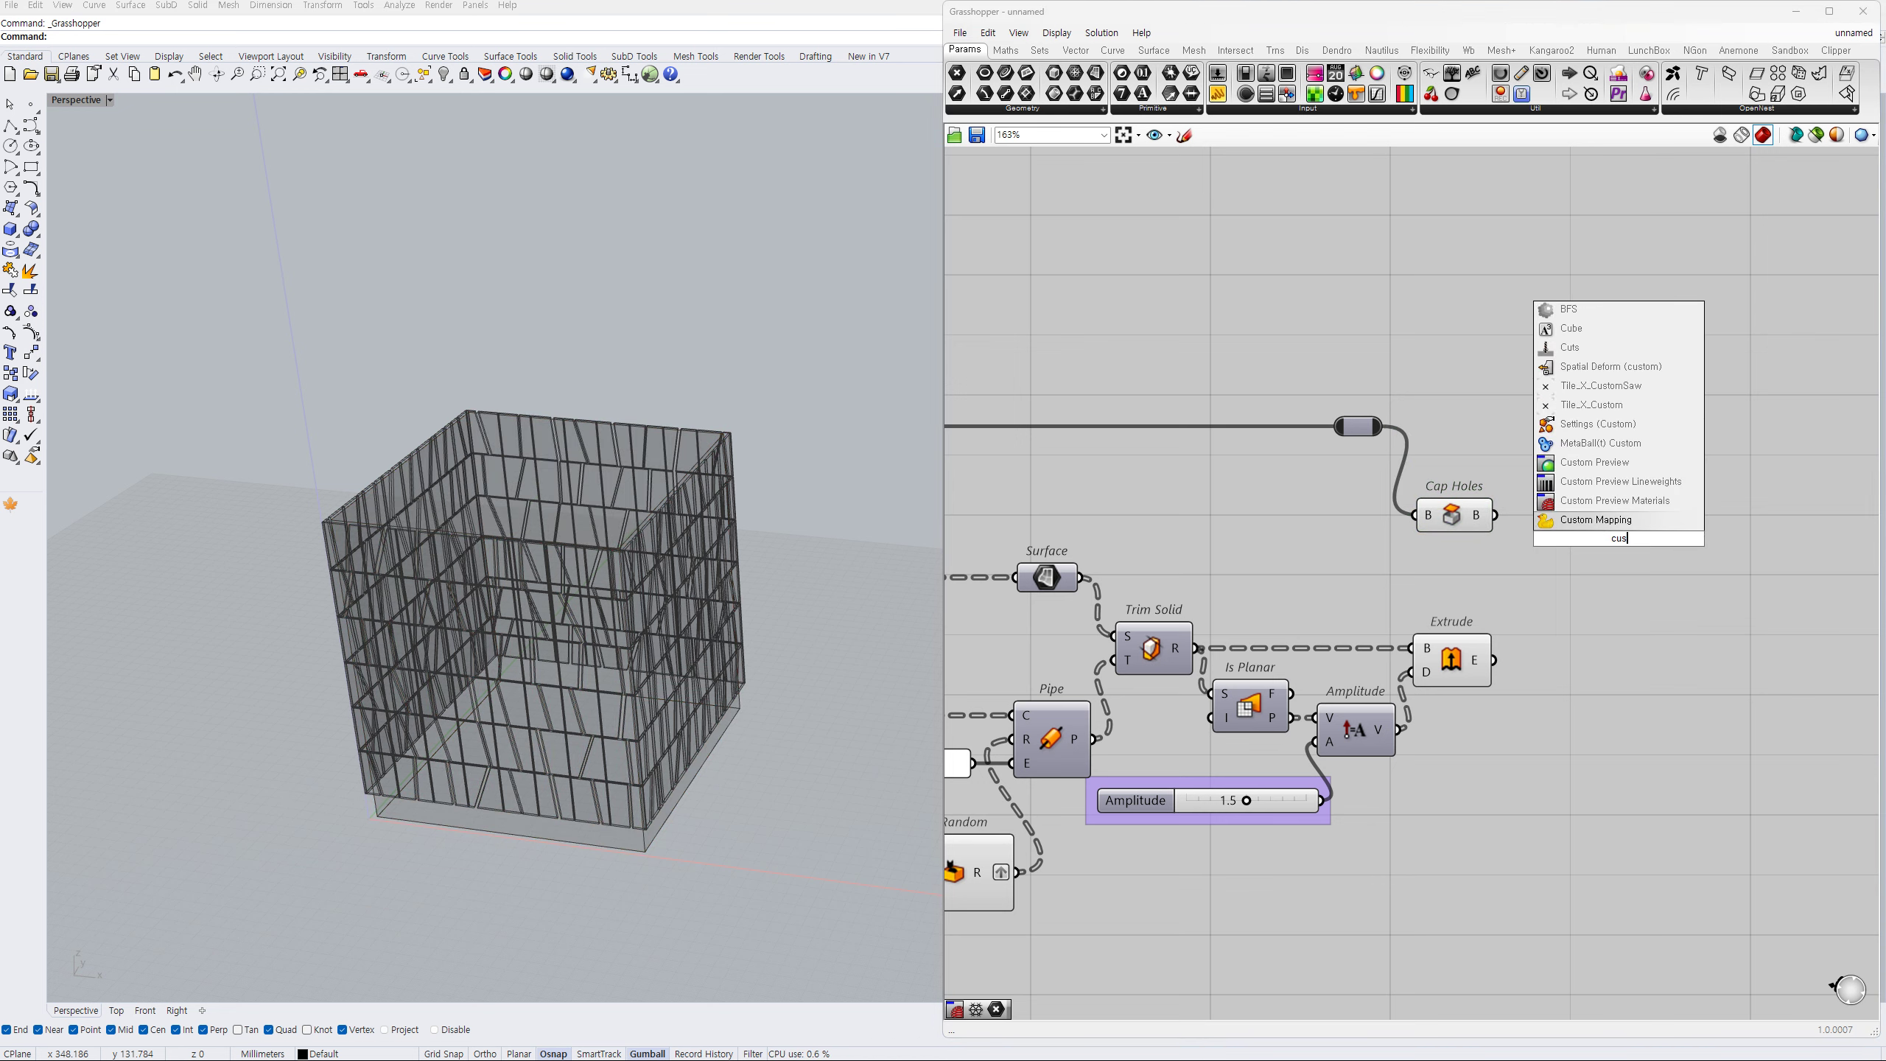
pyautogui.click(1577, 509)
pyautogui.moveTo(1585, 491); pyautogui.dragTo(1456, 499)
# - Add a colour Swatch, connect it to the DC input of Custom Preview Materials, and set it to dark grey
pyautogui.doubleClick(1496, 553)
pyautogui.write('swatch')
pyautogui.press('Return')
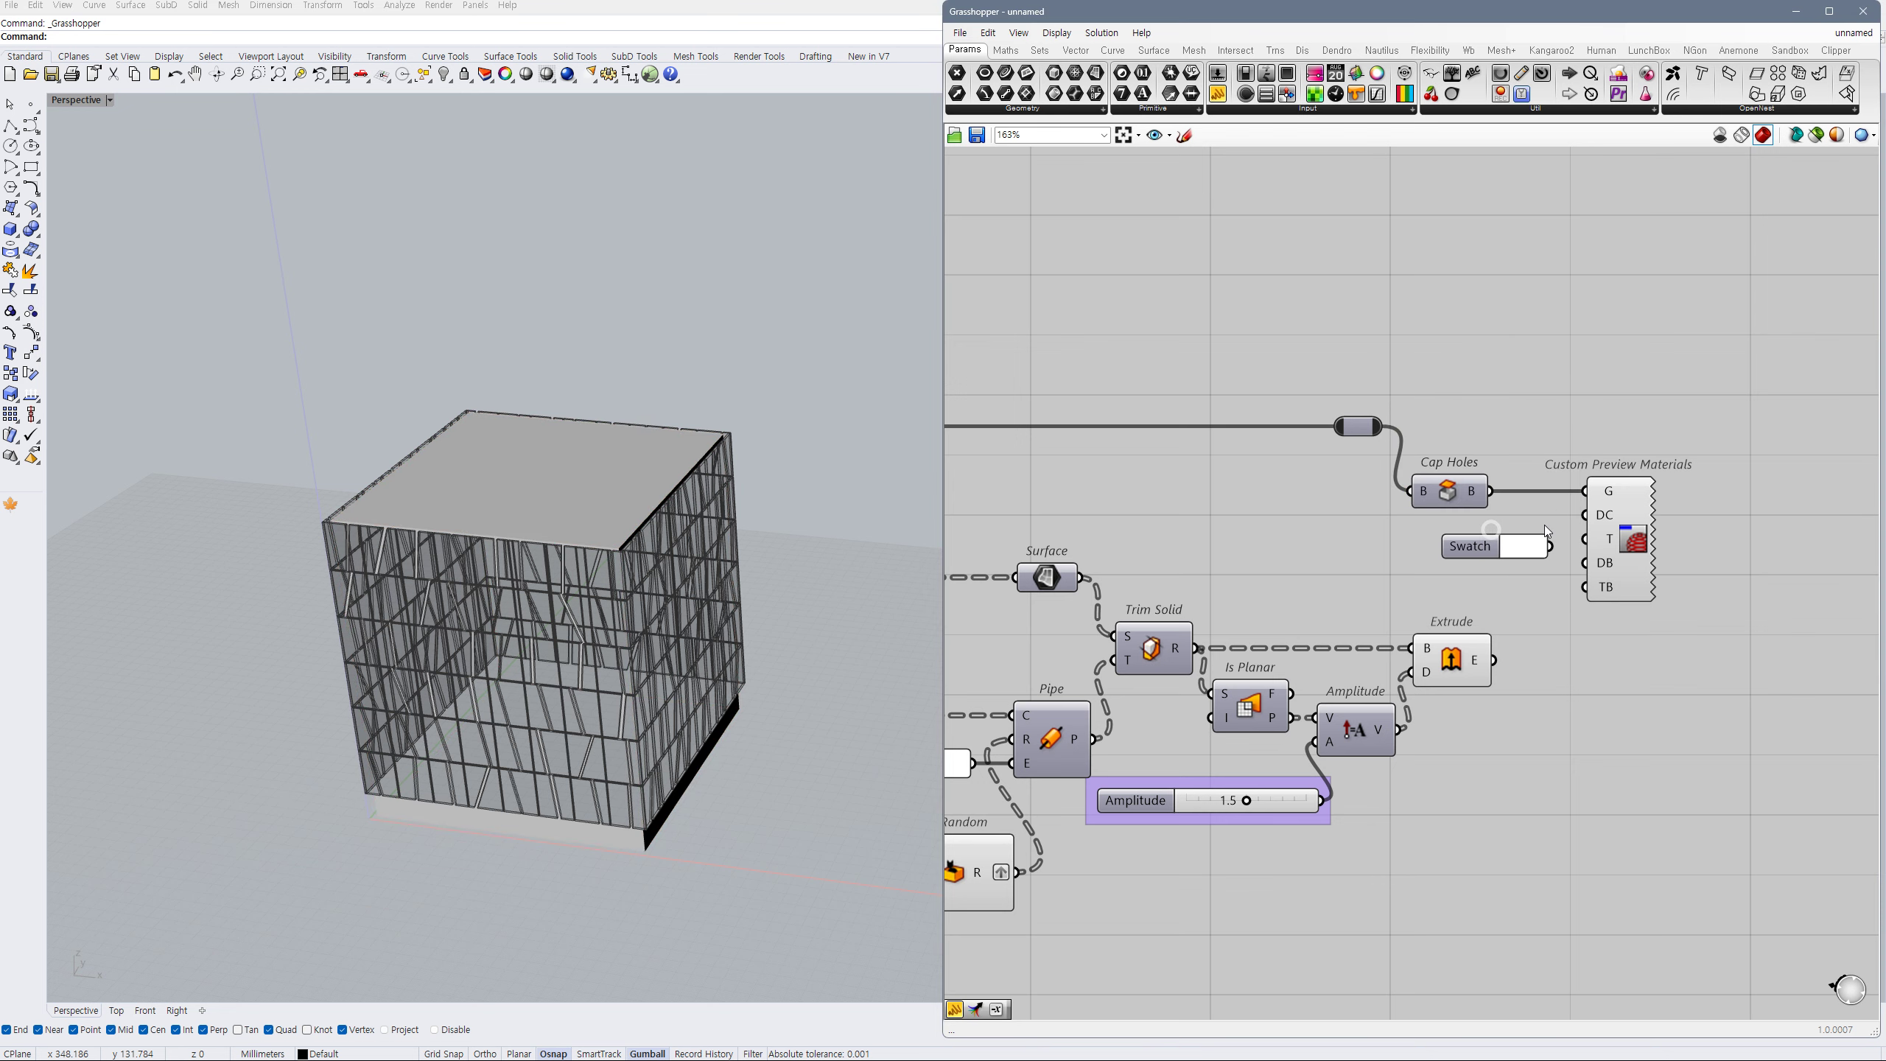
pyautogui.moveTo(1550, 547); pyautogui.dragTo(1584, 515)
pyautogui.click(1524, 546)
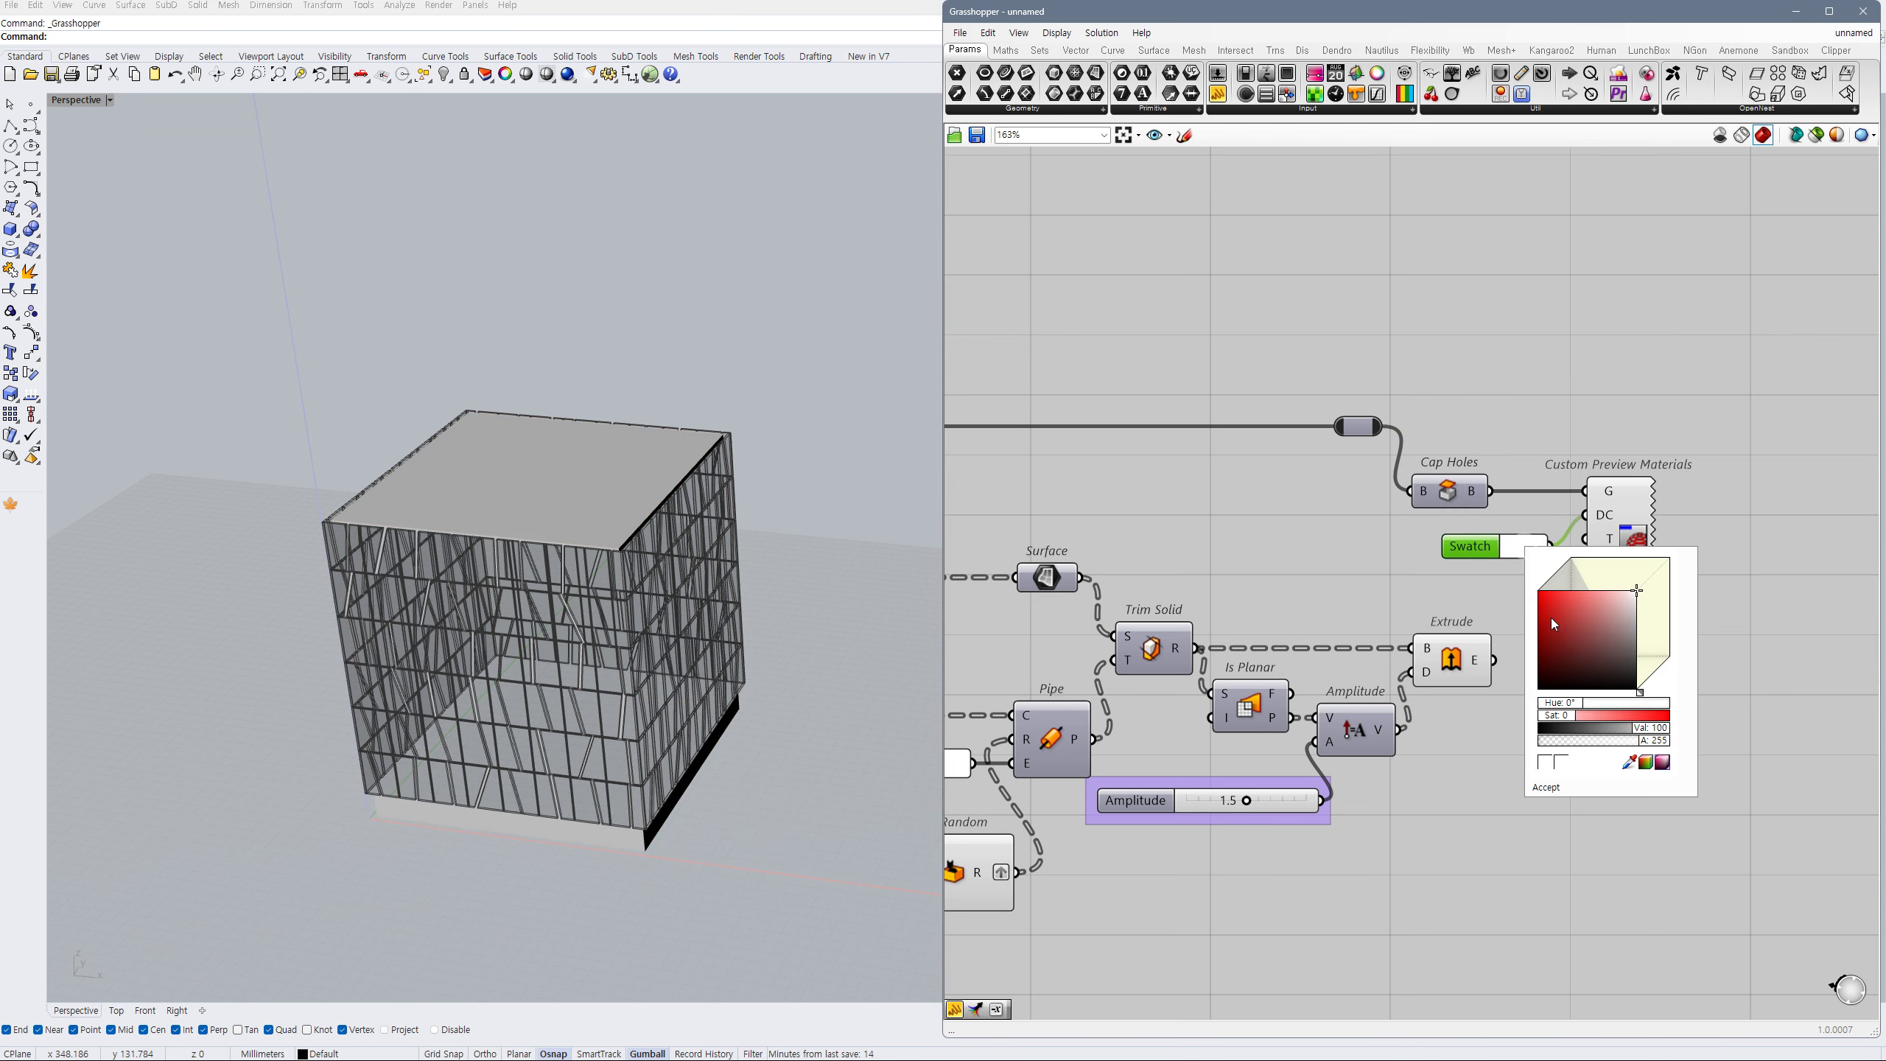
pyautogui.click(1627, 649)
pyautogui.moveTo(1725, 611); pyautogui.dragTo(1650, 567, button='right')
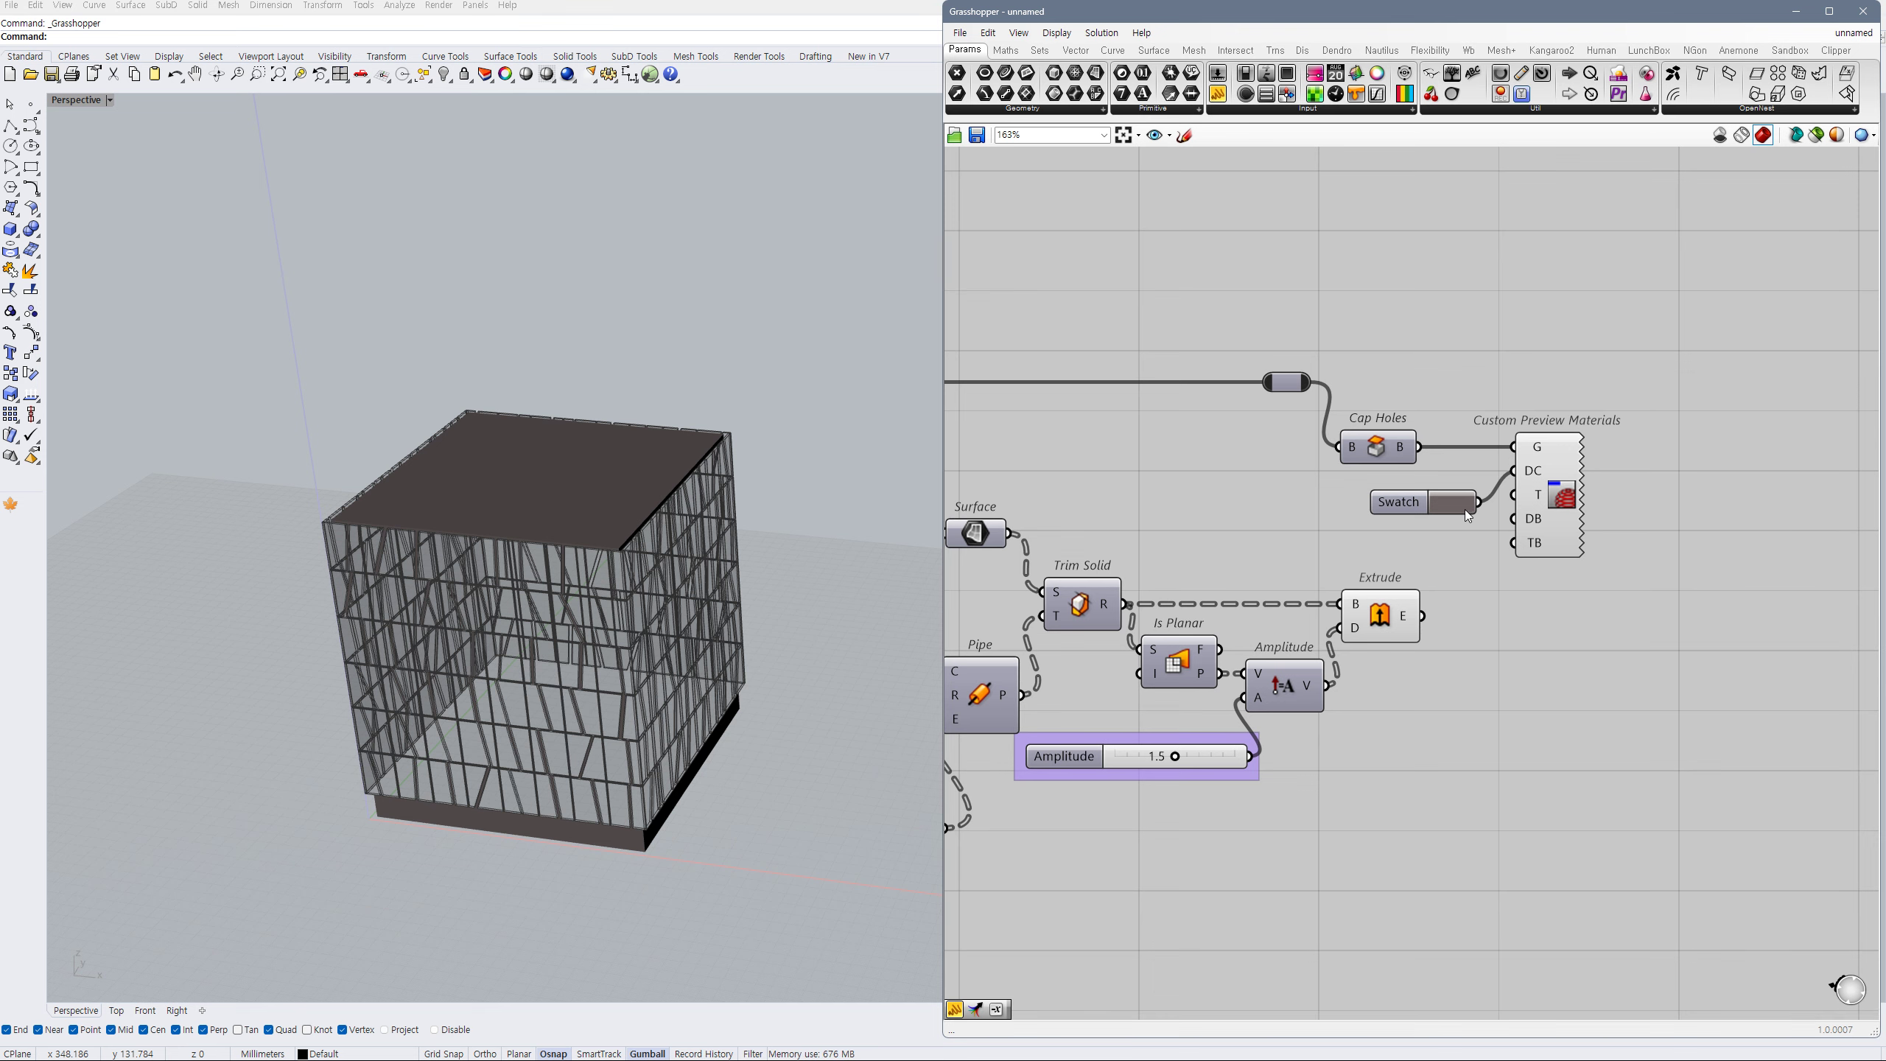
pyautogui.click(1460, 508)
pyautogui.click(1661, 595)
# - Duplicate the Custom Preview Materials and Swatch components below, and connect the final panel Extrude's E output to the copy's G input
pyautogui.keyDown('alt'); pyautogui.moveTo(1544, 469); pyautogui.dragTo(1547, 629); pyautogui.keyUp('alt')
pyautogui.click(1519, 599)
pyautogui.click(1521, 599)
pyautogui.moveTo(1423, 615); pyautogui.dragTo(1413, 687)
# - Set the copied Swatch to an orange-brown with hue 31 and connect it to the lower Custom Preview Materials' DC input
pyautogui.click(1440, 684)
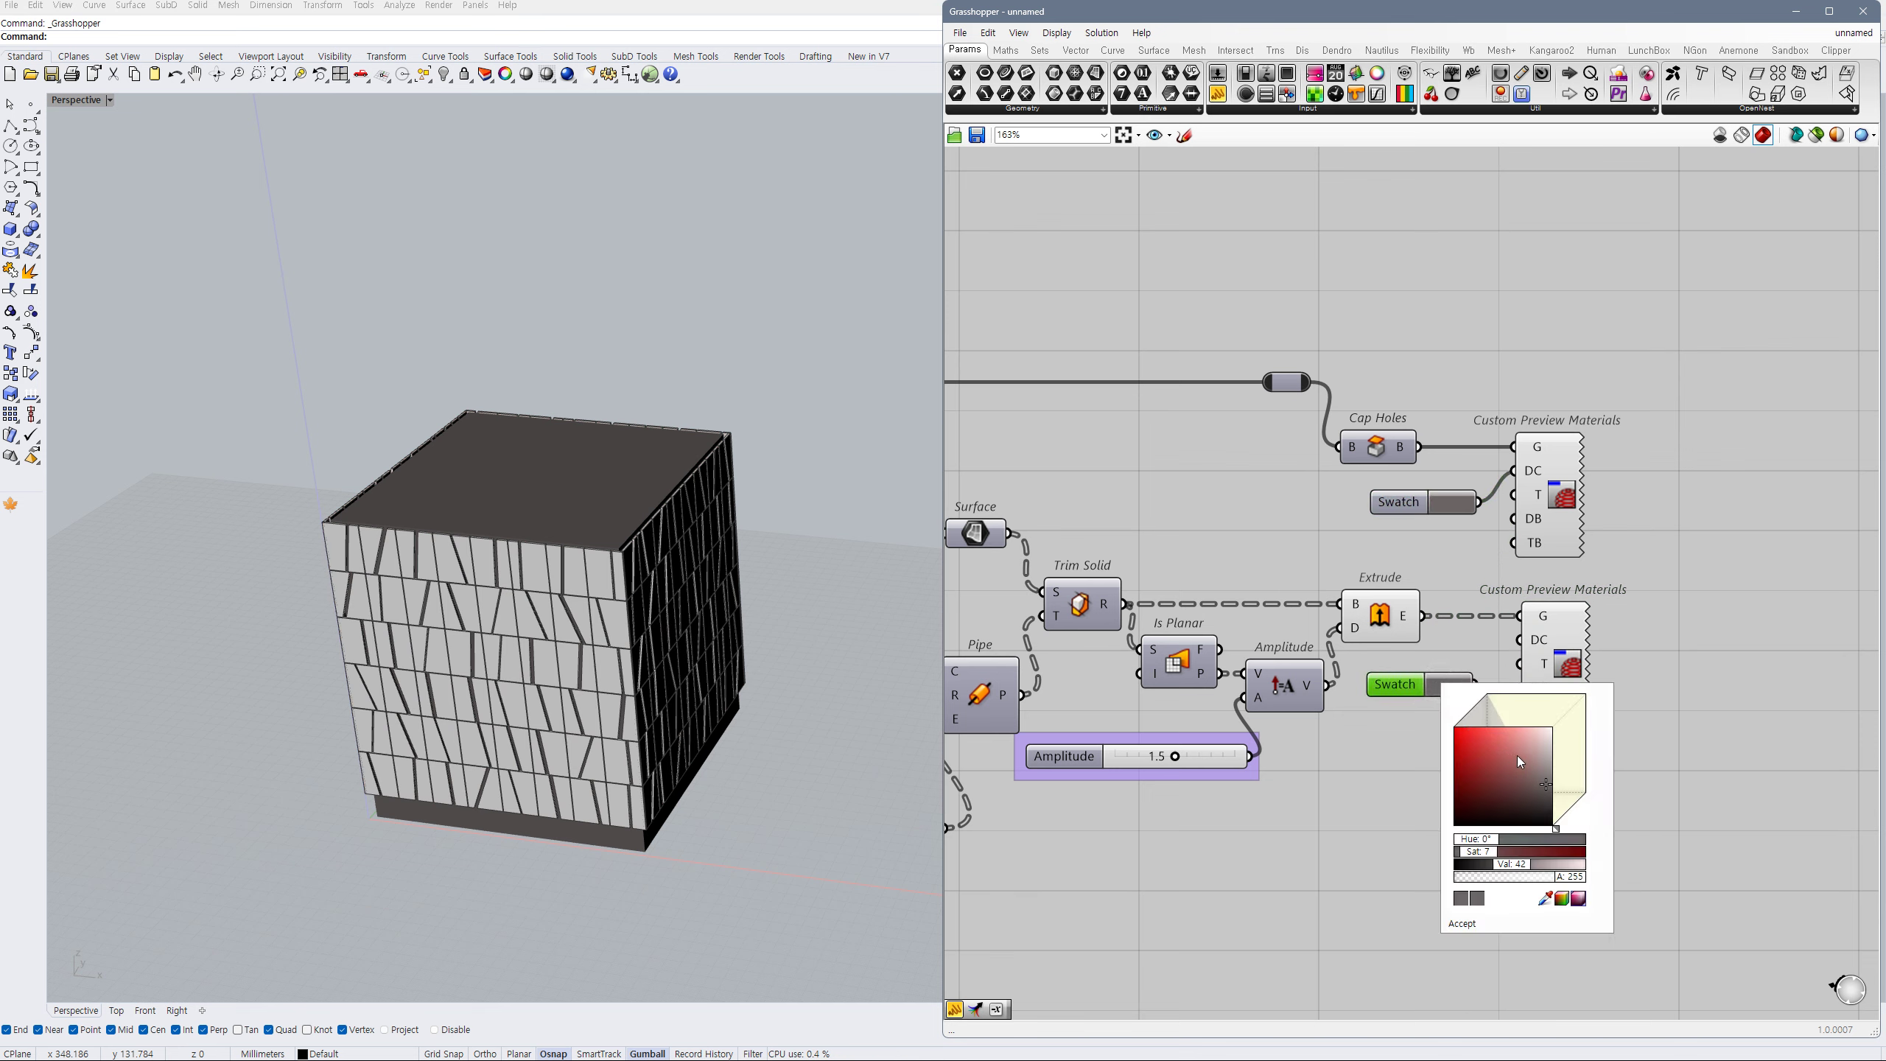
pyautogui.moveTo(1476, 840); pyautogui.dragTo(1485, 843)
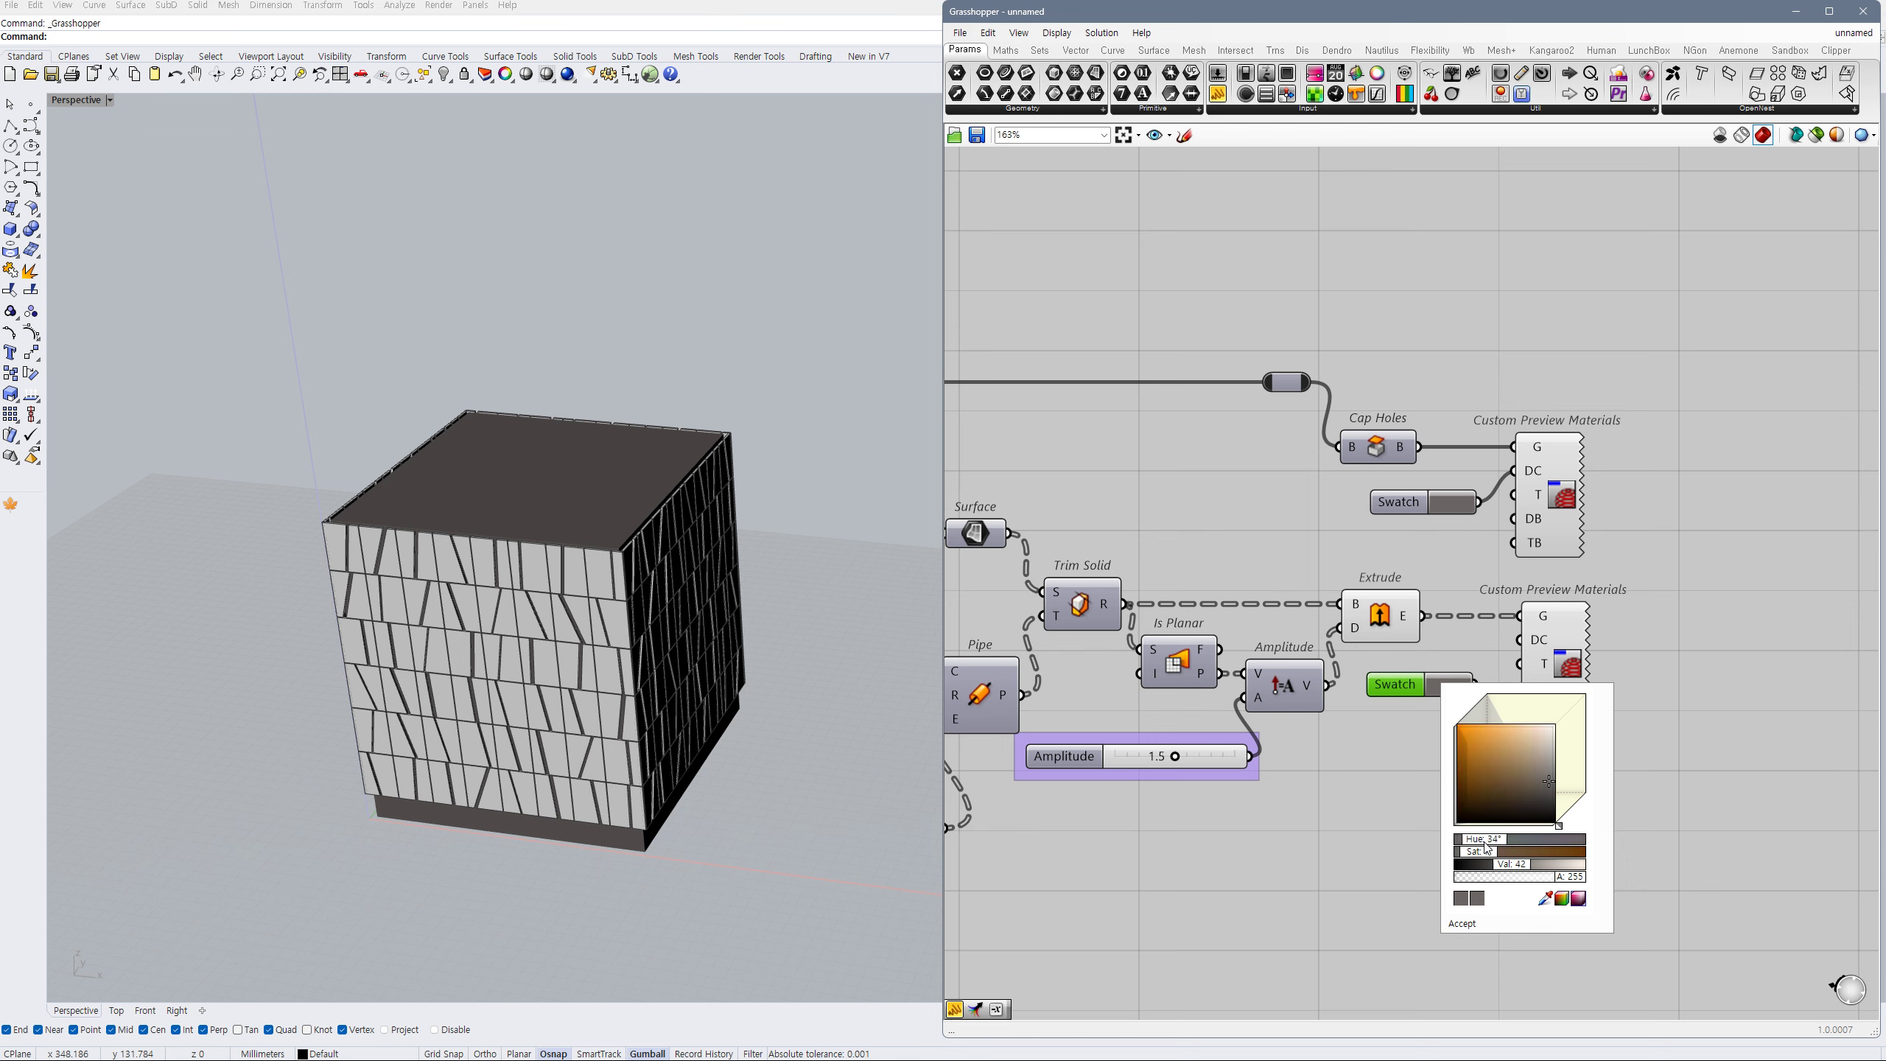
pyautogui.moveTo(1486, 738); pyautogui.dragTo(1491, 748)
pyautogui.click(1282, 755)
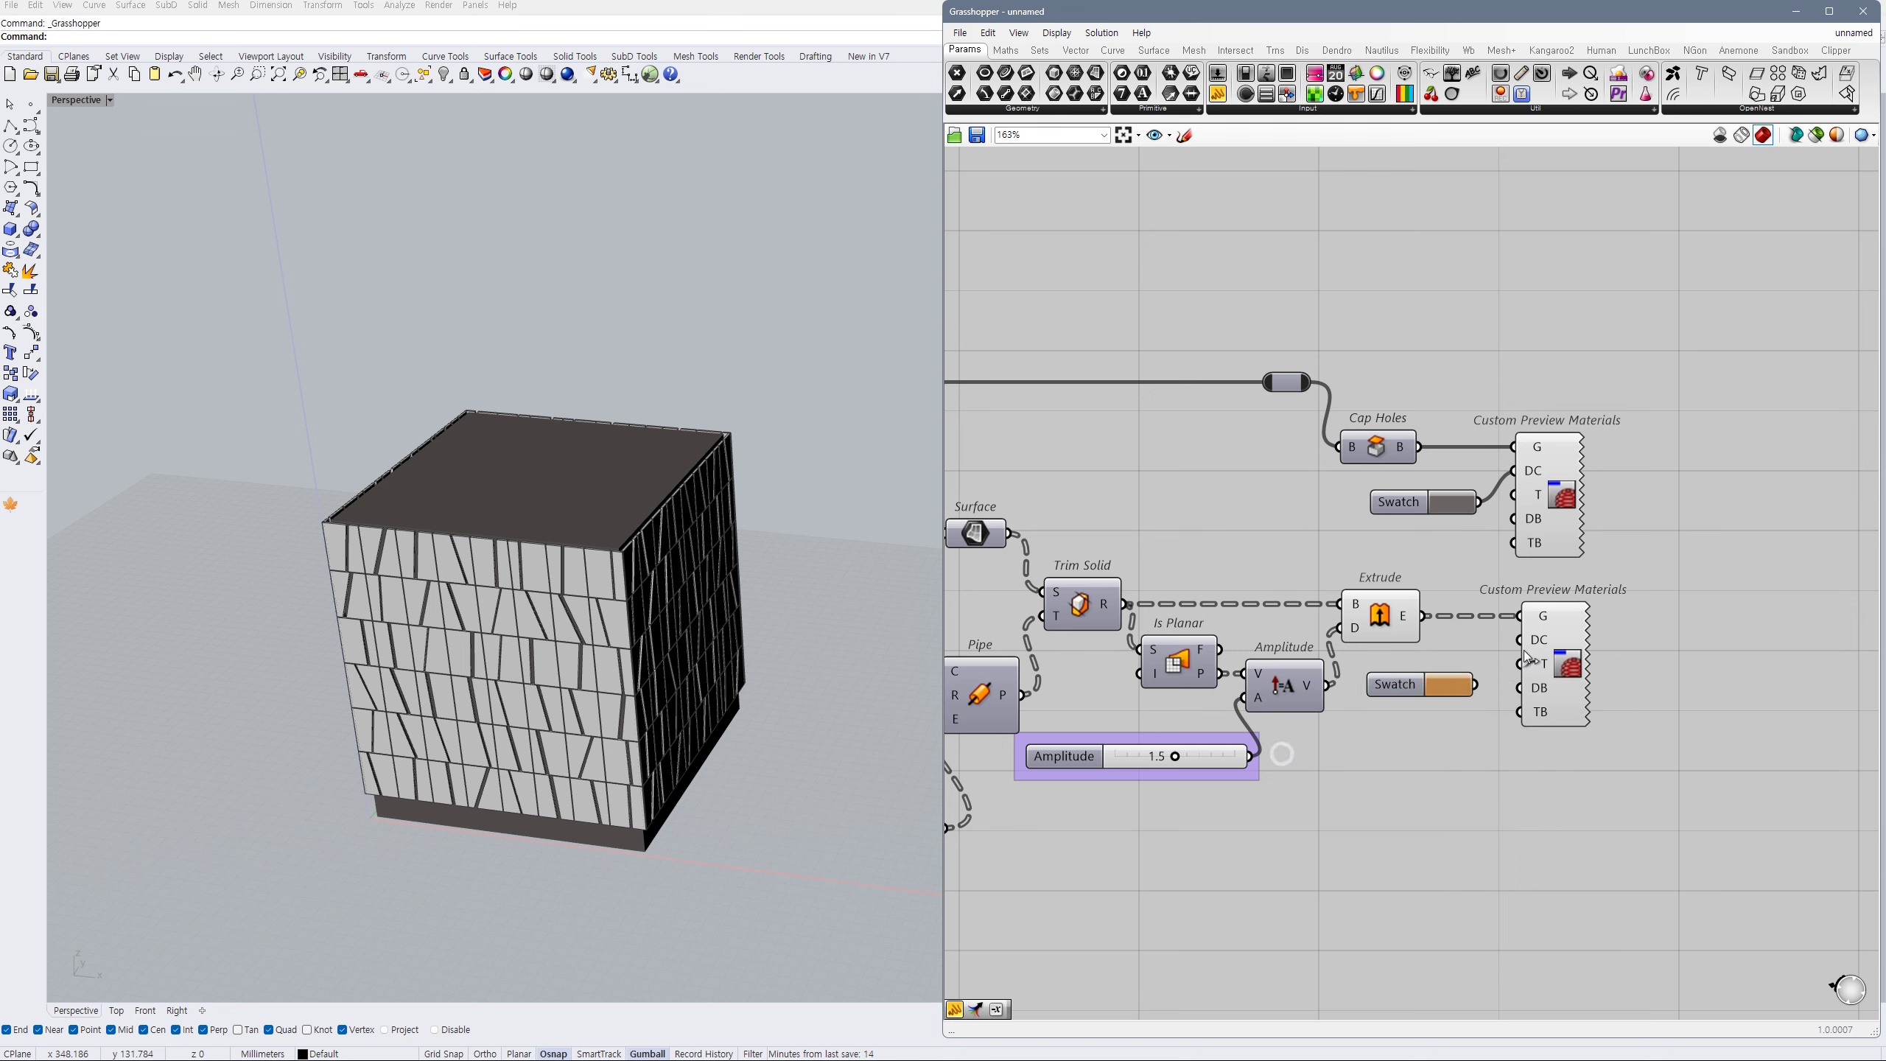
pyautogui.moveTo(1519, 640); pyautogui.dragTo(1473, 683)
# - Adjust the copied Swatch to a light brown with hue 22, saturation 42 and value 82
pyautogui.click(1451, 692)
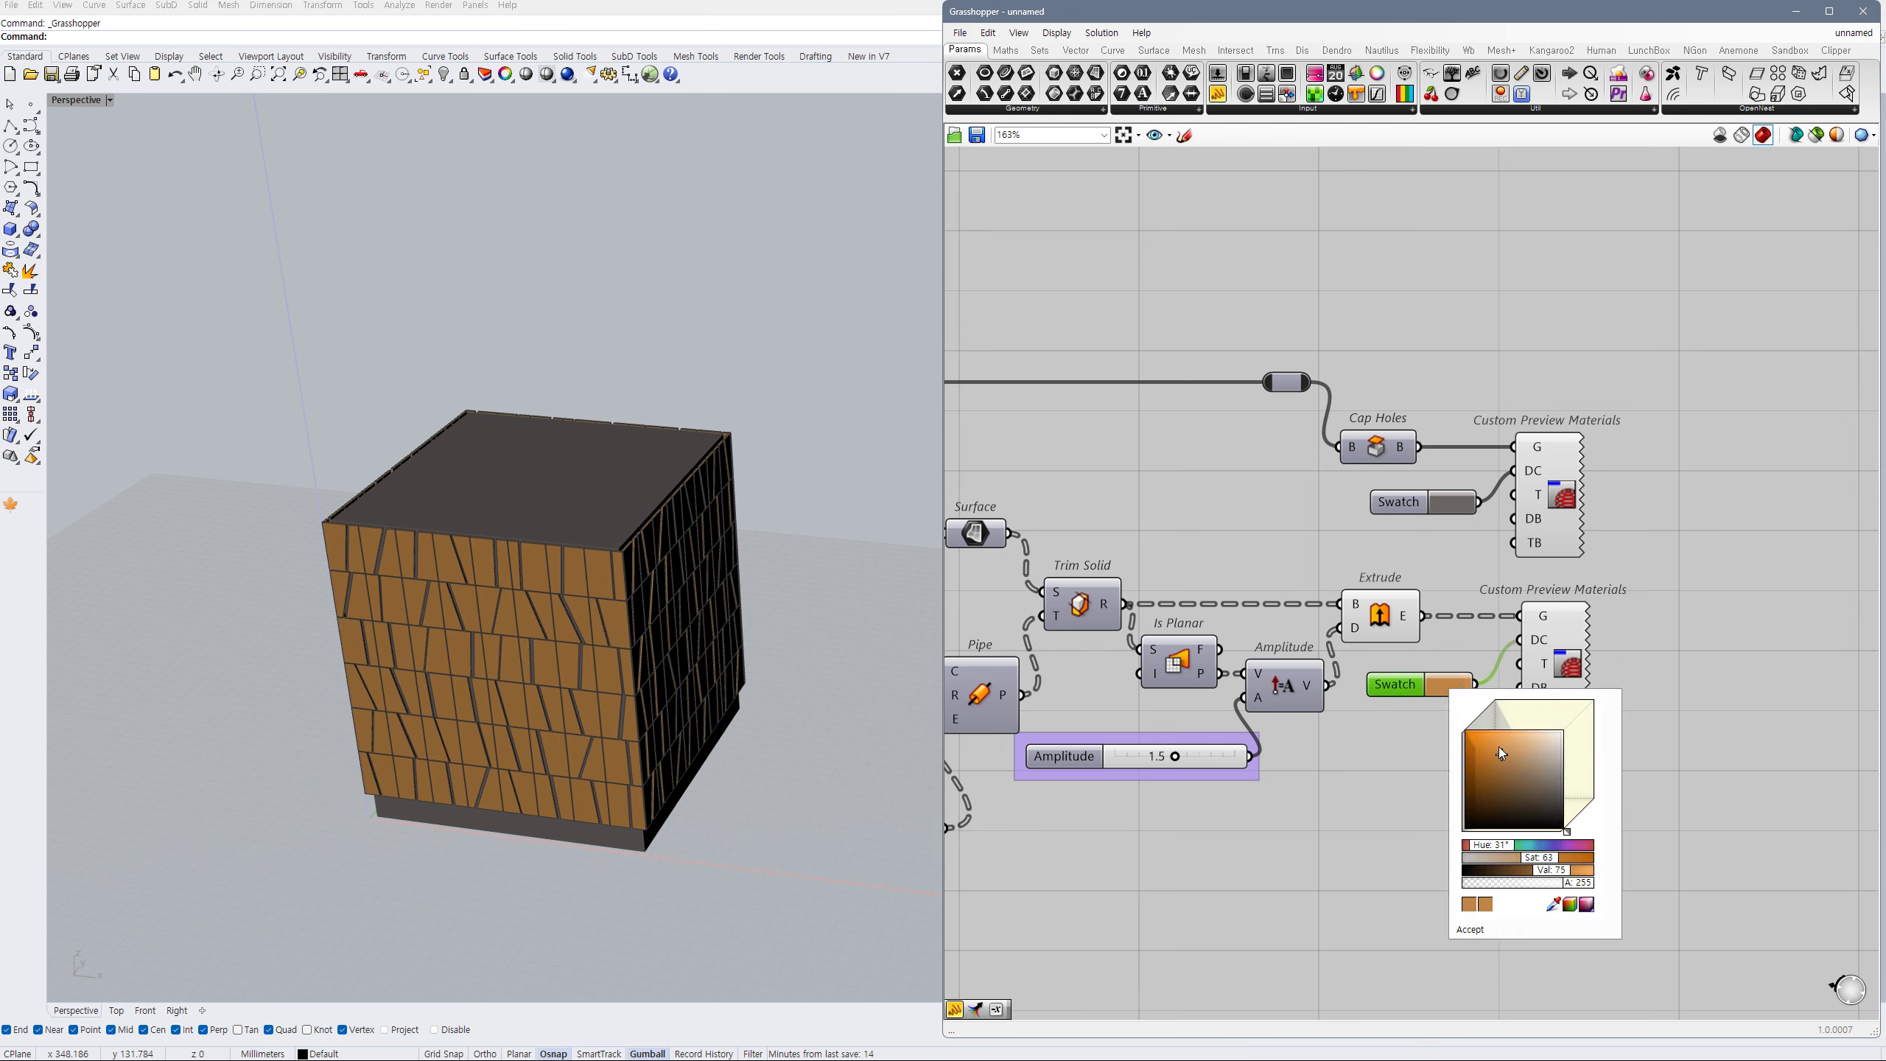
pyautogui.moveTo(1495, 756); pyautogui.dragTo(1491, 740)
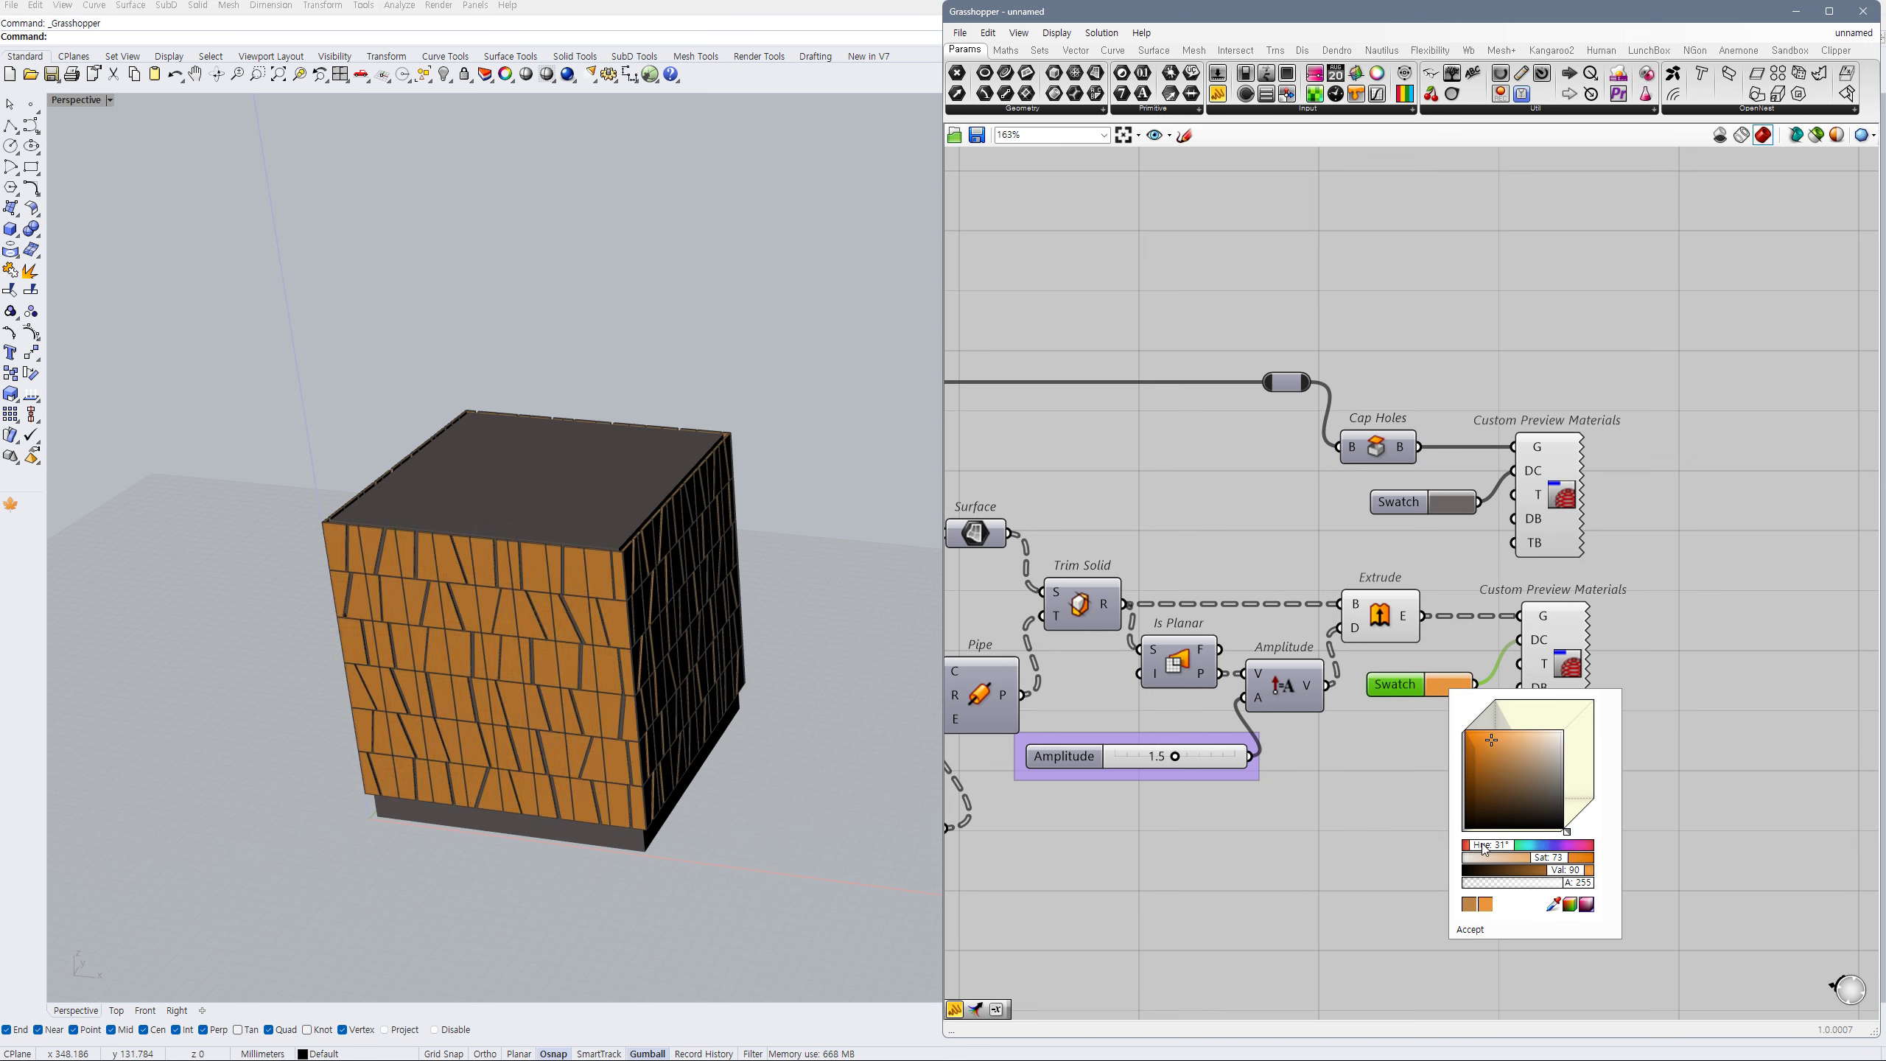
pyautogui.moveTo(1485, 847); pyautogui.dragTo(1483, 846)
pyautogui.click(1484, 846)
pyautogui.click(1521, 748)
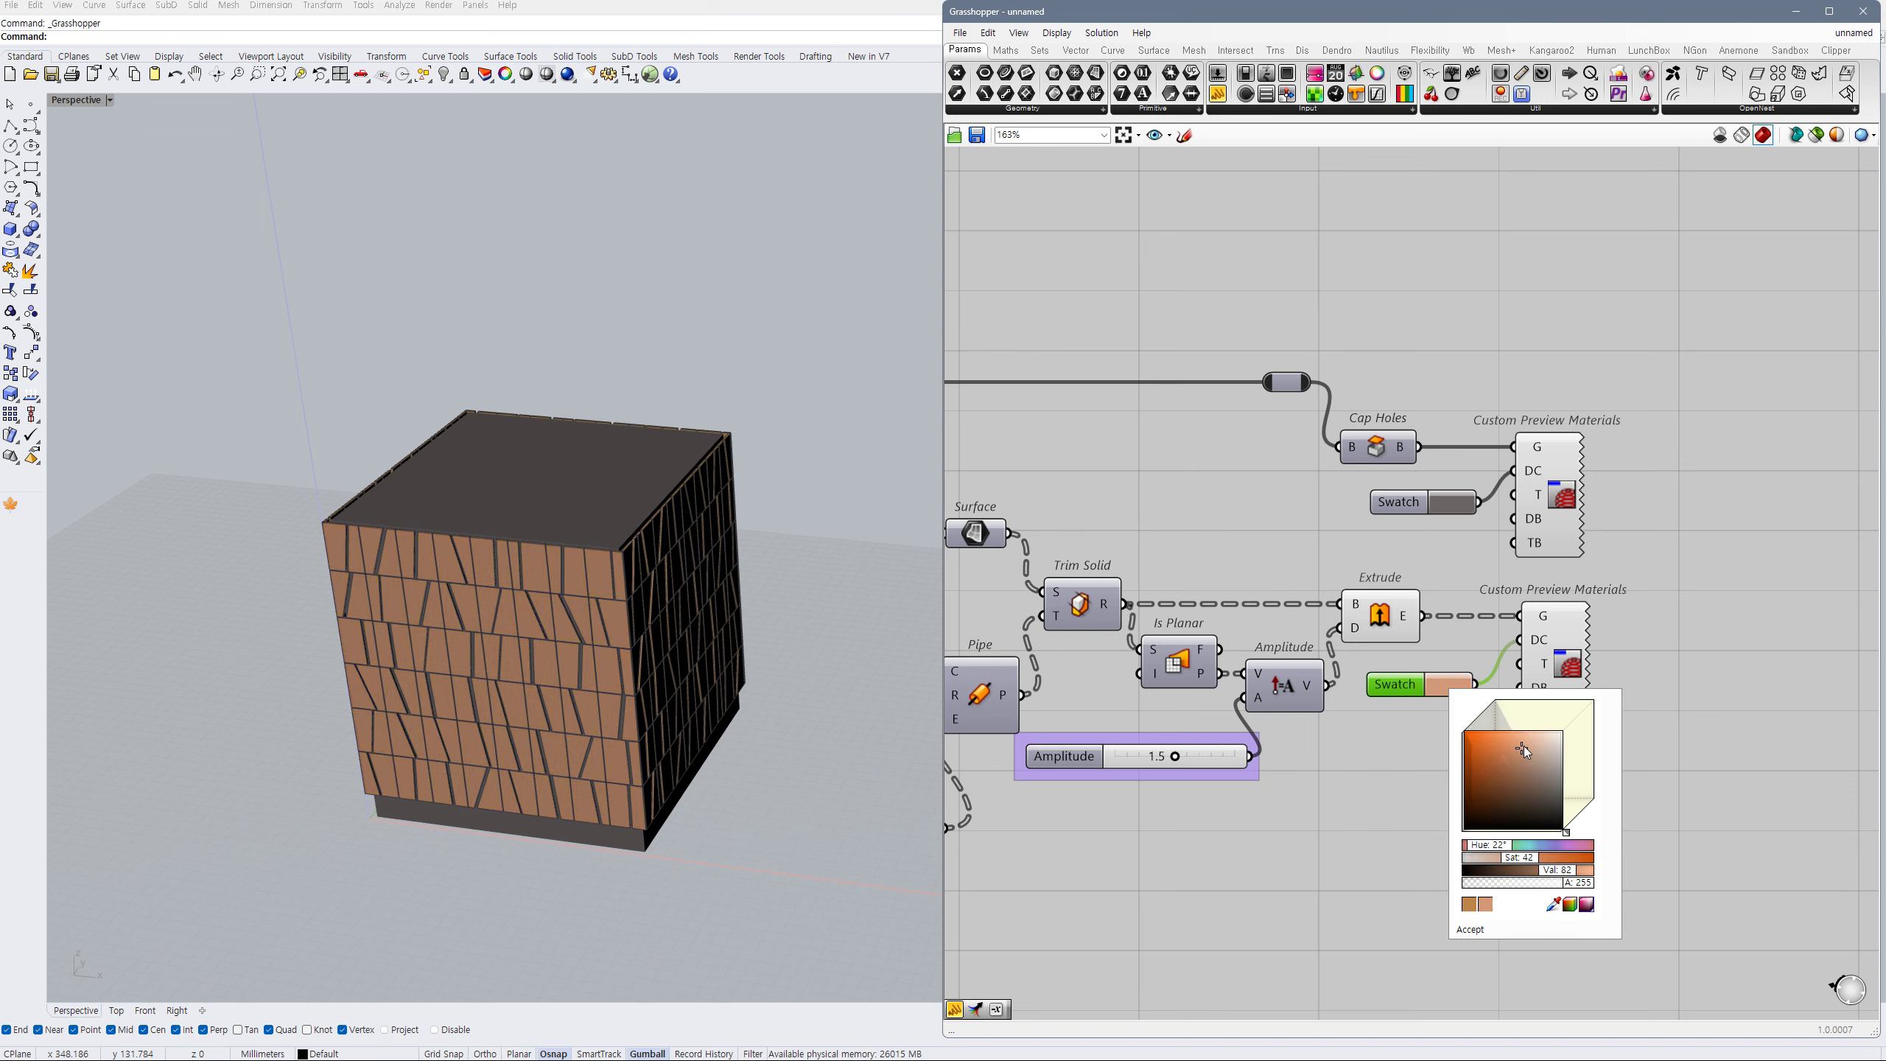
pyautogui.click(1657, 744)
# - Disconnect the light brown Swatch from the DC input of the panels' Custom Preview Materials
pyautogui.moveTo(805, 640); pyautogui.dragTo(800, 550, button='right')
pyautogui.scroll(4, 631, 739)
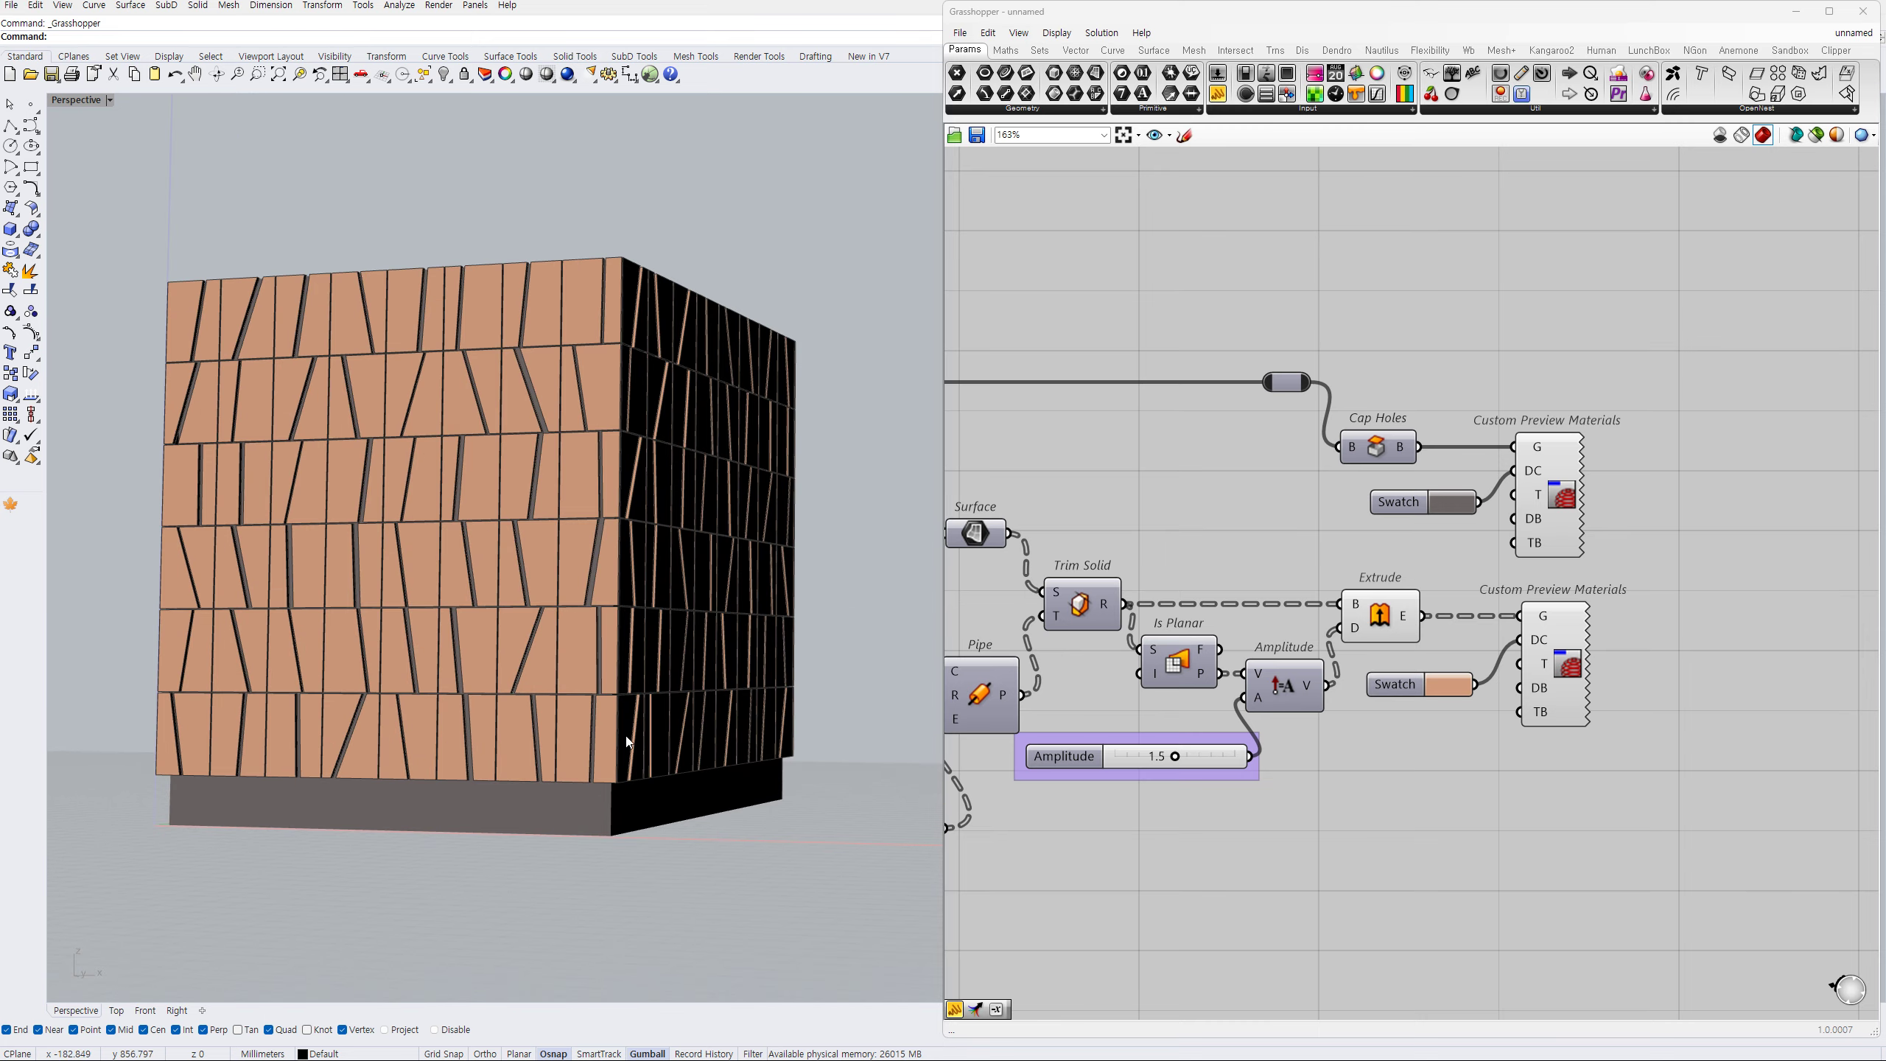
pyautogui.moveTo(795, 705); pyautogui.dragTo(772, 720, button='right')
pyautogui.keyDown('ctrl'); pyautogui.moveTo(1519, 640); pyautogui.dragTo(1472, 683); pyautogui.keyUp('ctrl')
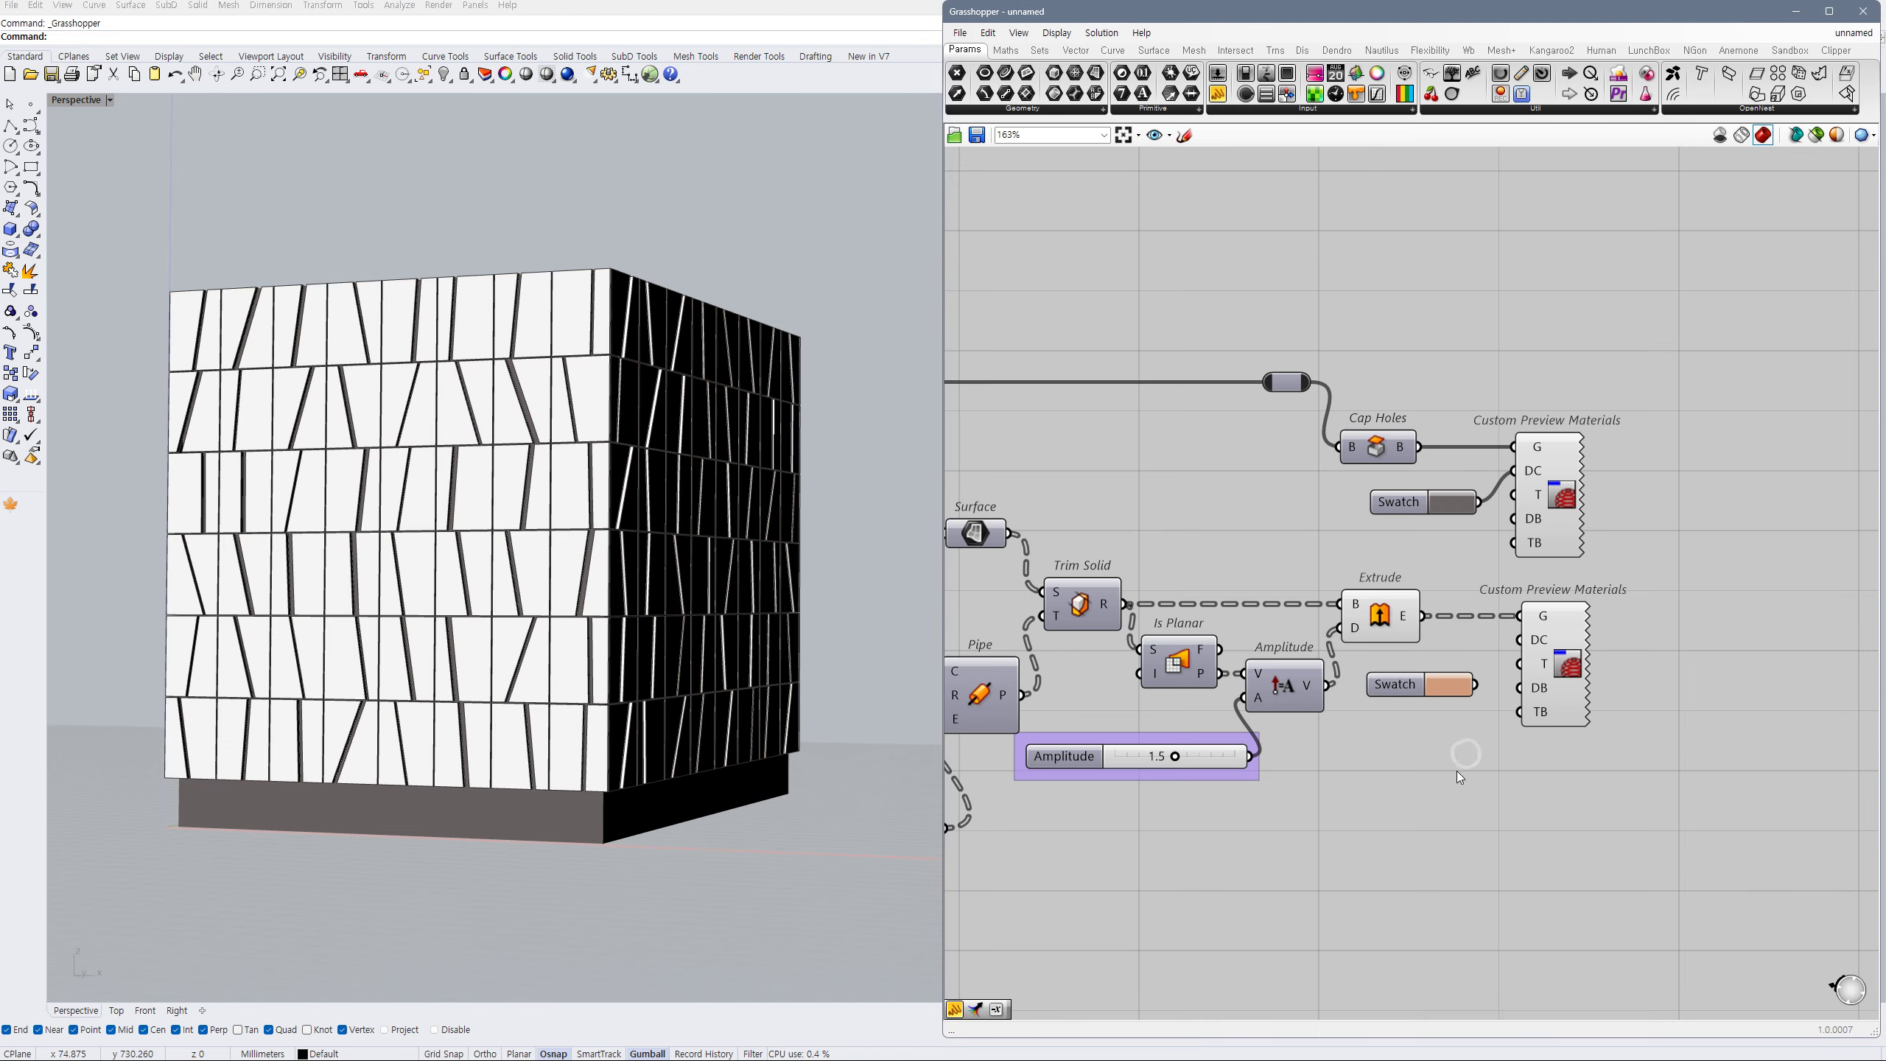
pyautogui.scroll(-4, 673, 597)
pyautogui.scroll(6, 672, 596)
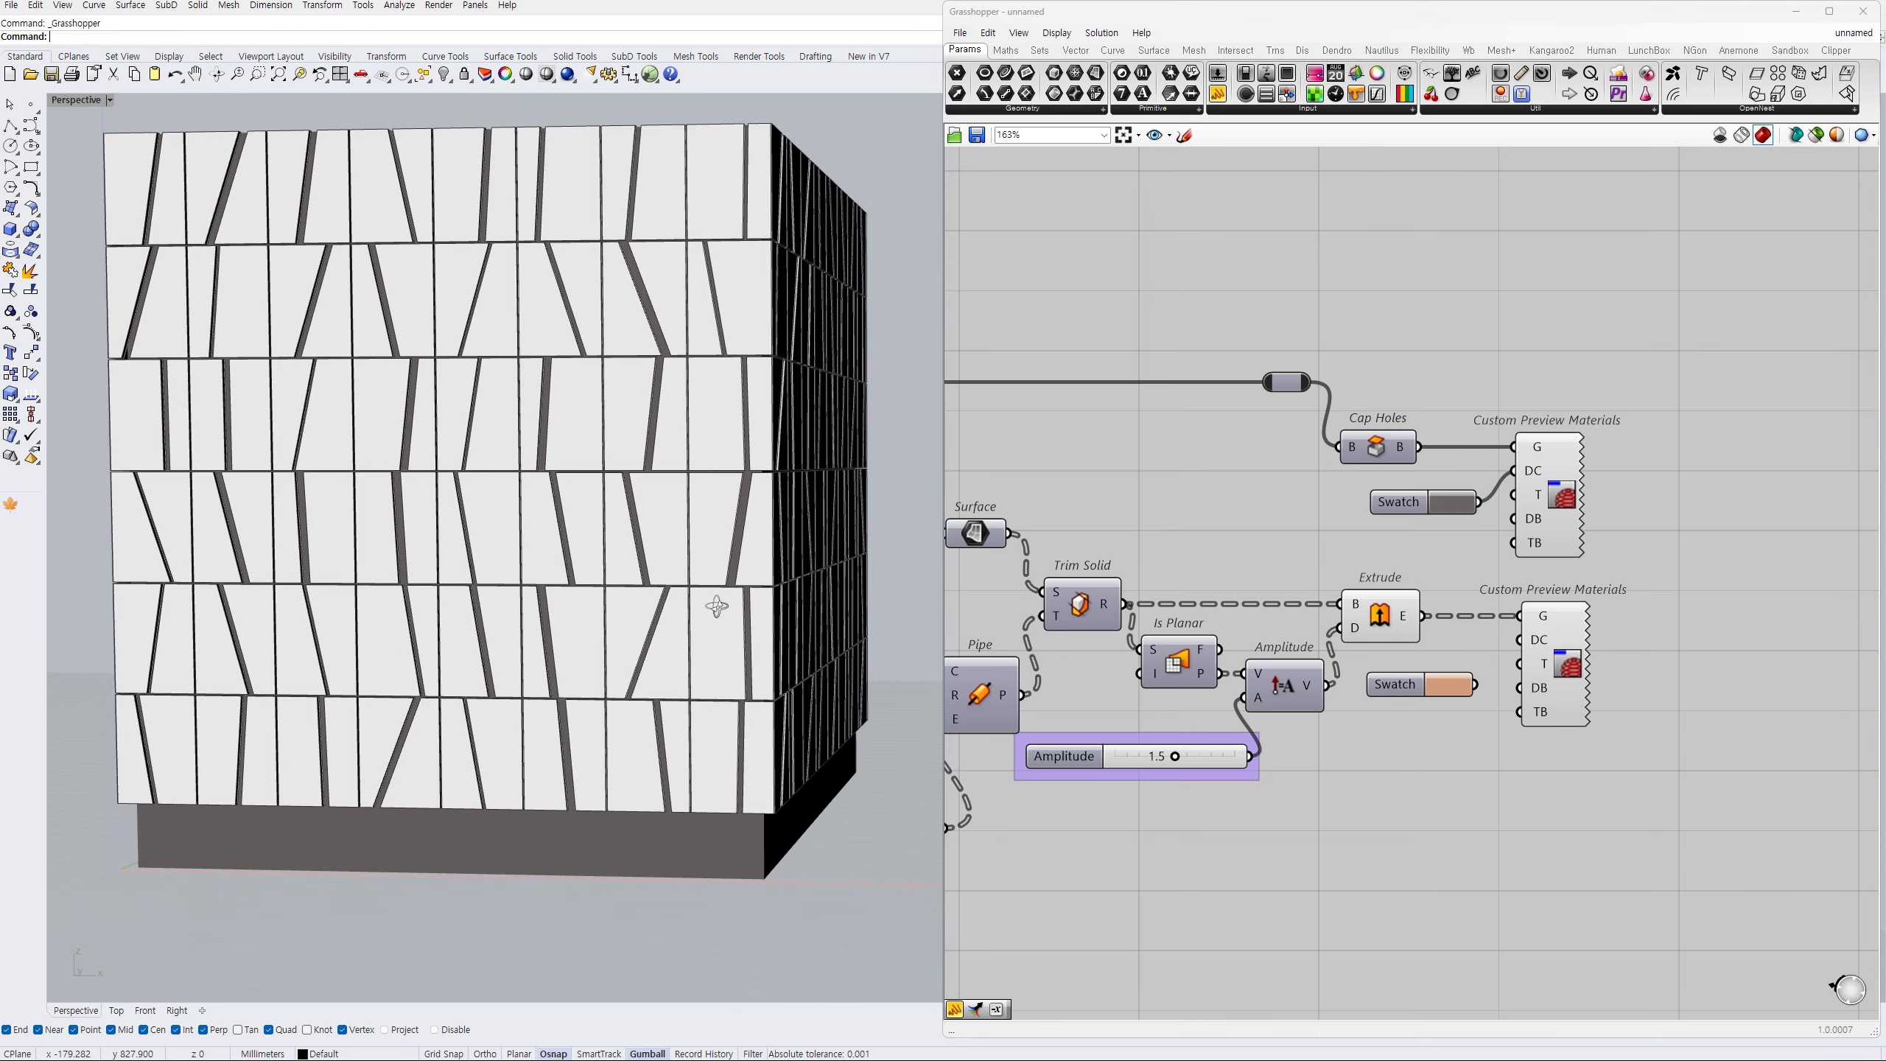
pyautogui.scroll(-4, 681, 616)
pyautogui.moveTo(698, 603); pyautogui.dragTo(695, 683, button='right')
pyautogui.scroll(7, 644, 535)
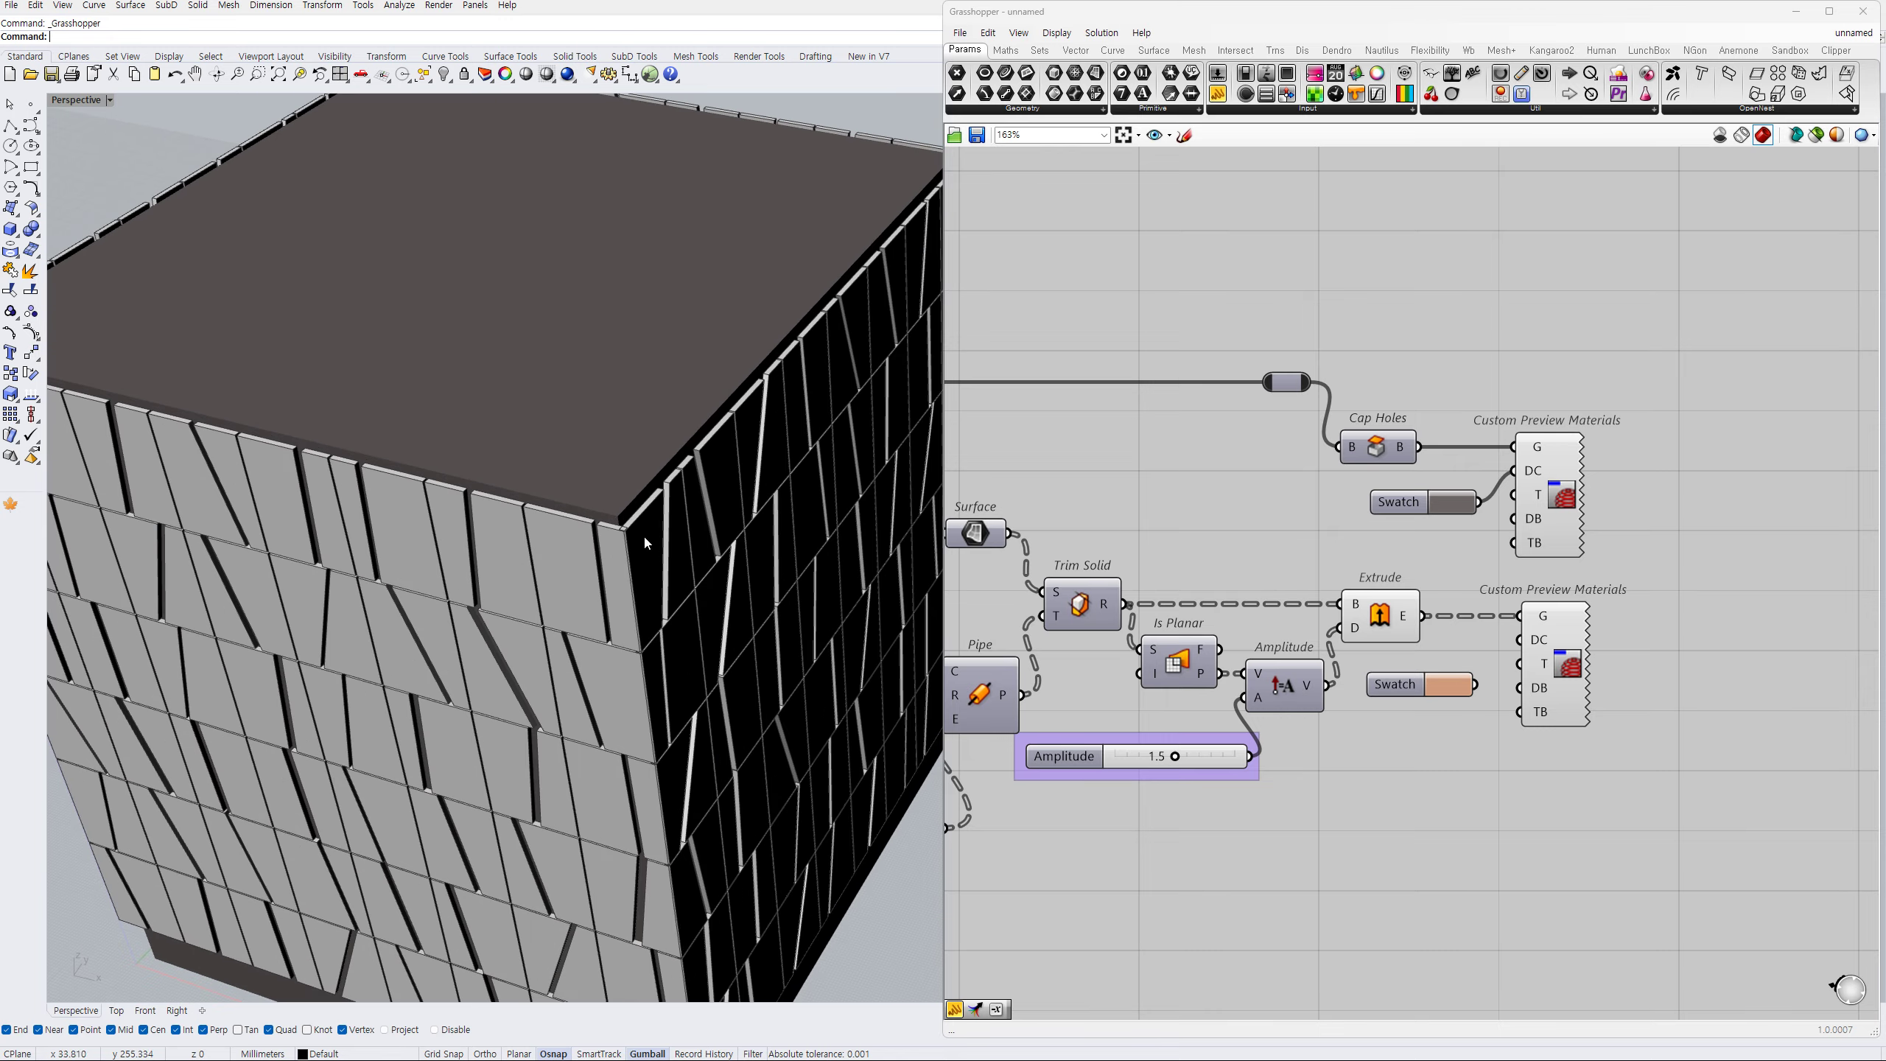
# - Examine the panelled box from several angles, checking the uncoloured panels against the dark inner volume
pyautogui.scroll(-3, 640, 533)
pyautogui.scroll(-5, 636, 534)
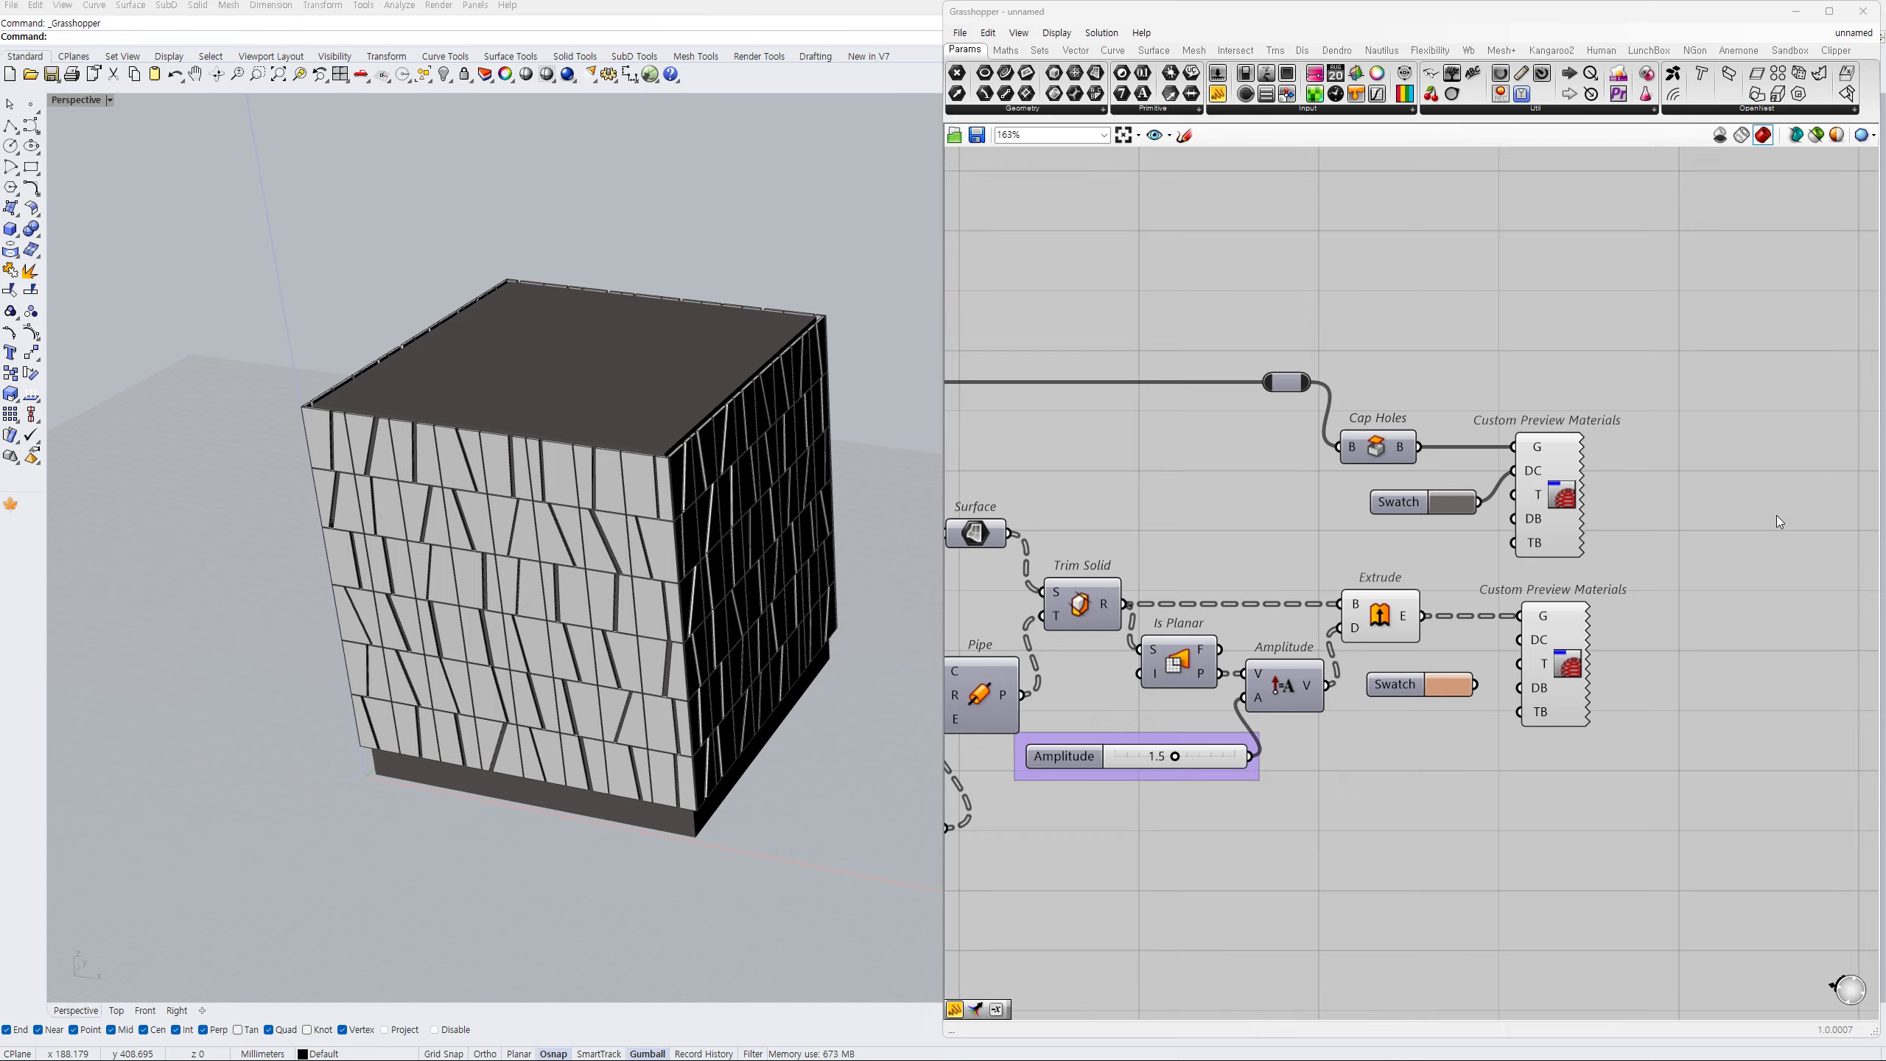
pyautogui.moveTo(1722, 548); pyautogui.dragTo(1704, 520, button='right')
pyautogui.moveTo(1582, 531); pyautogui.dragTo(1705, 513, button='right')
pyautogui.moveTo(800, 592); pyautogui.dragTo(783, 535, button='right')
pyautogui.scroll(4, 717, 648)
pyautogui.moveTo(746, 640); pyautogui.dragTo(750, 687, button='right')
pyautogui.scroll(-3, 717, 644)
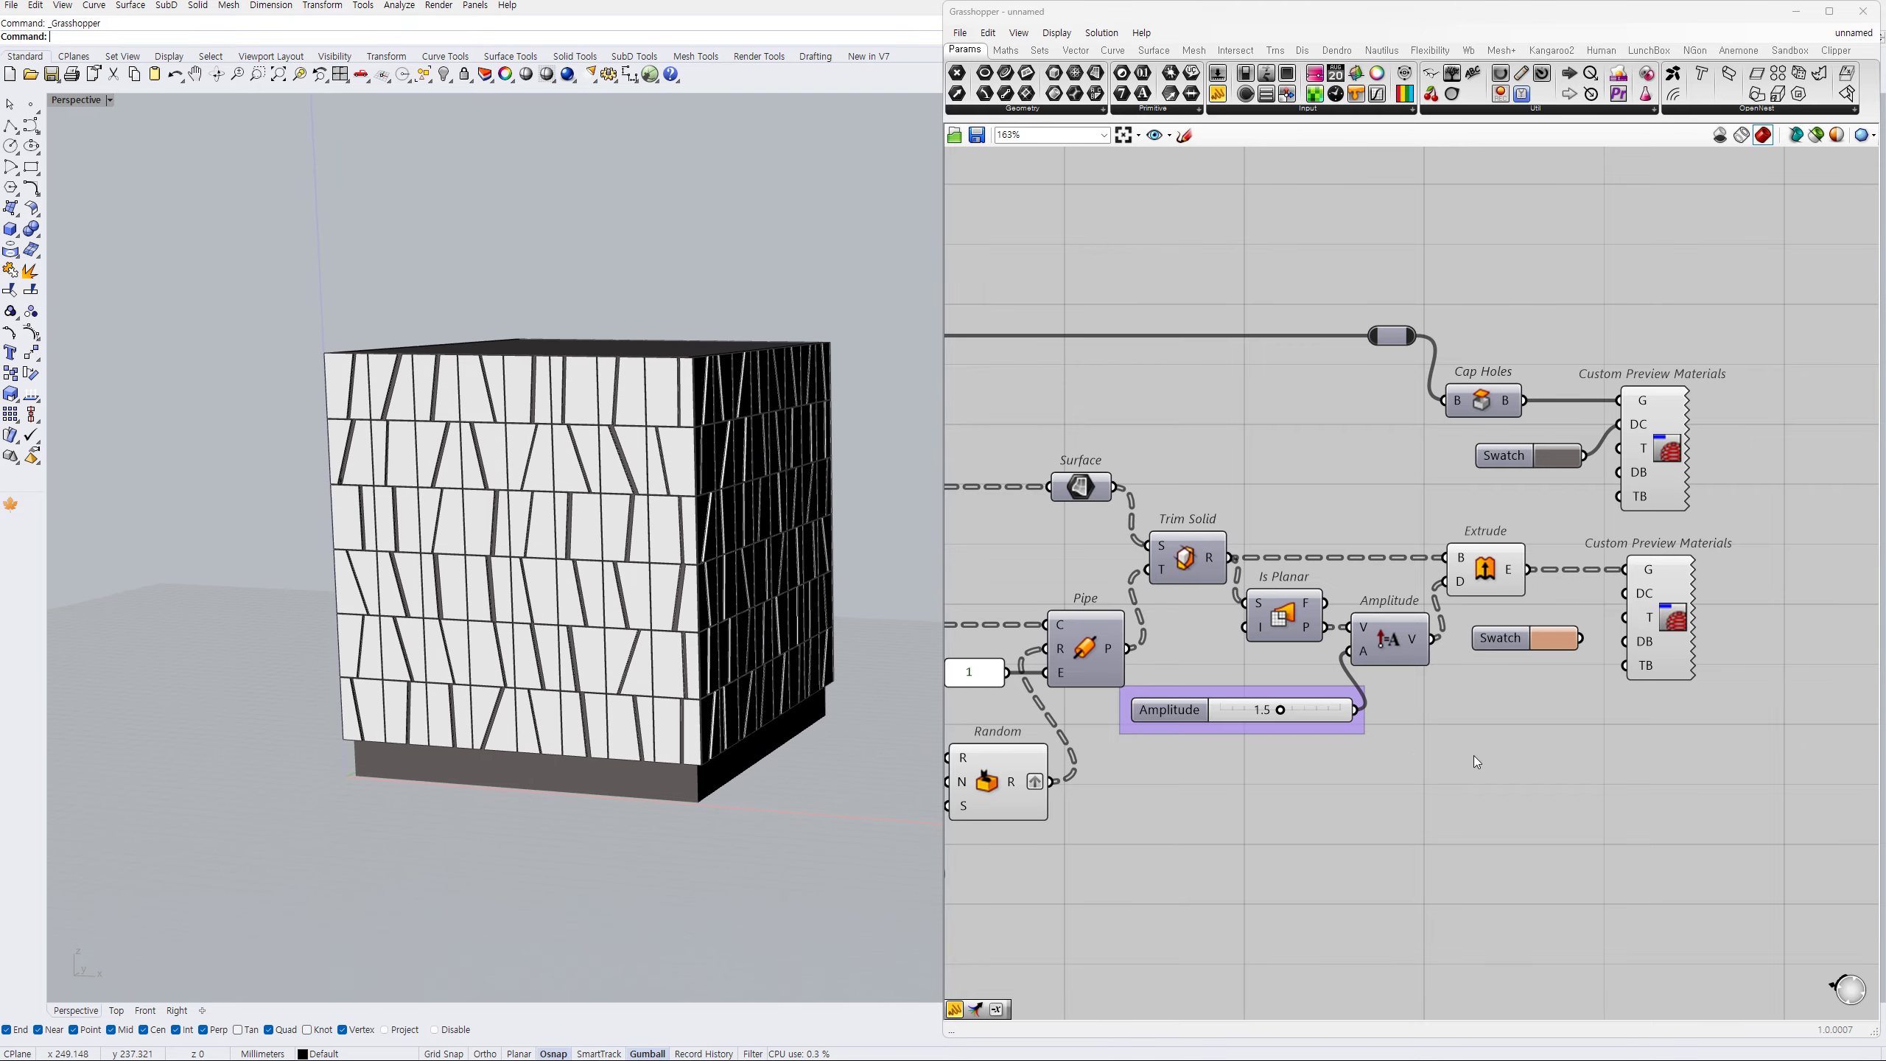
pyautogui.scroll(-1, 1378, 704)
# - Set the Amplitude slider for the panel extrusion thickness to 1.8
pyautogui.moveTo(1337, 801); pyautogui.dragTo(1463, 713, button='right')
pyautogui.moveTo(743, 513); pyautogui.dragTo(641, 619, button='right')
pyautogui.scroll(2, 632, 624)
pyautogui.scroll(2, 1414, 644)
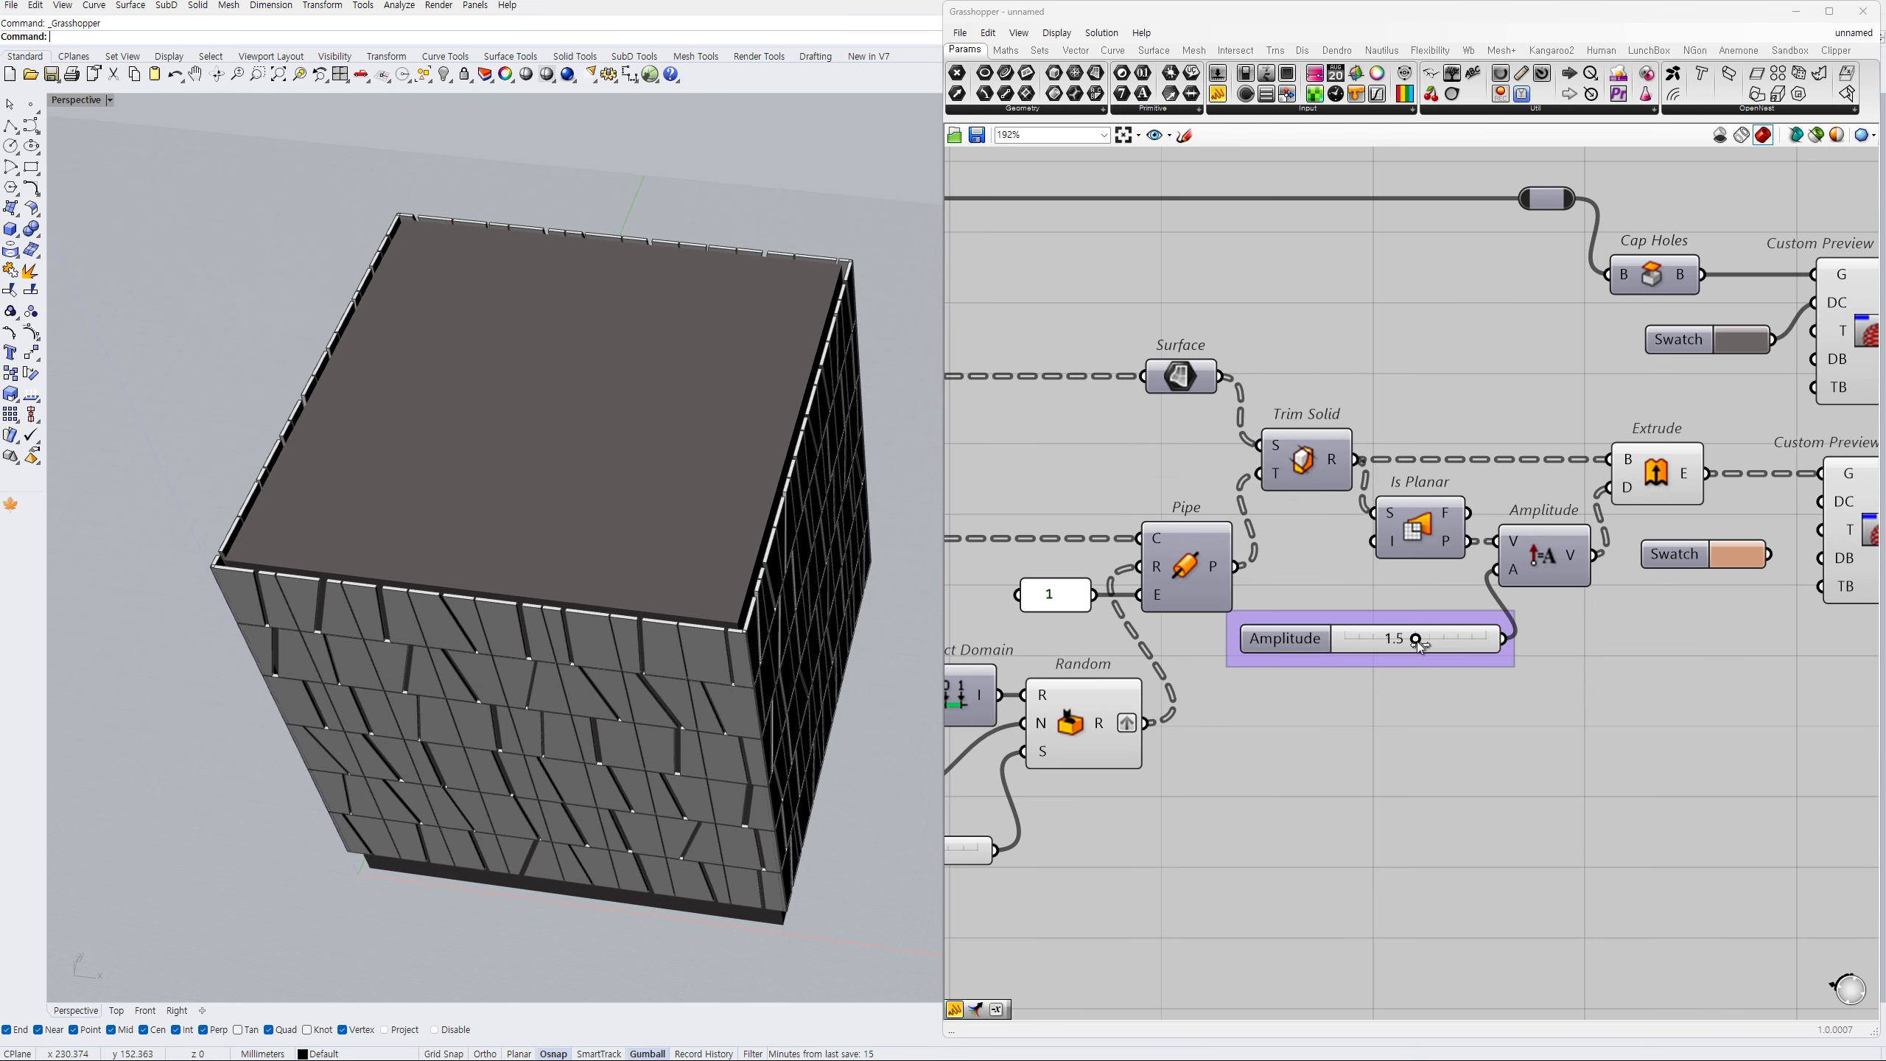
pyautogui.moveTo(1426, 644); pyautogui.dragTo(1435, 648)
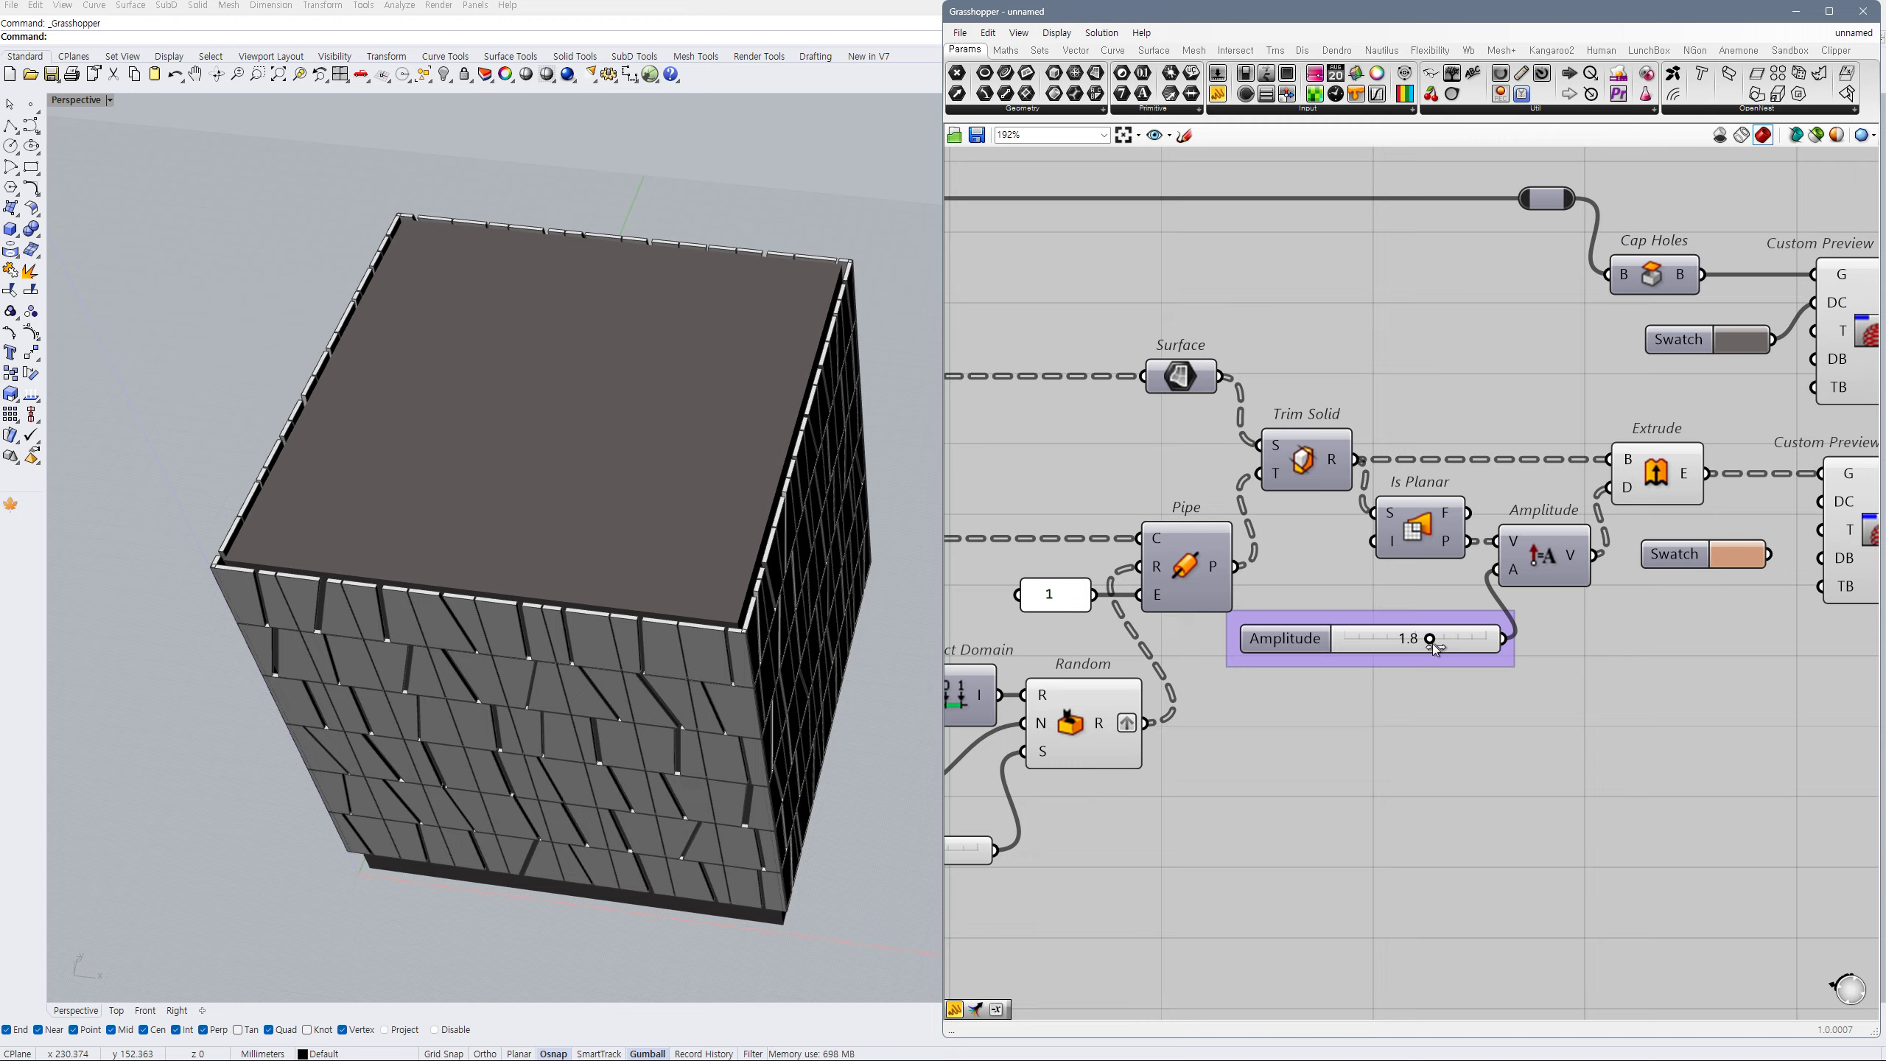
# - Inspect the thickened panels, the gaps between them and the underside of the inner volume up close
pyautogui.moveTo(721, 699); pyautogui.dragTo(676, 460, button='right')
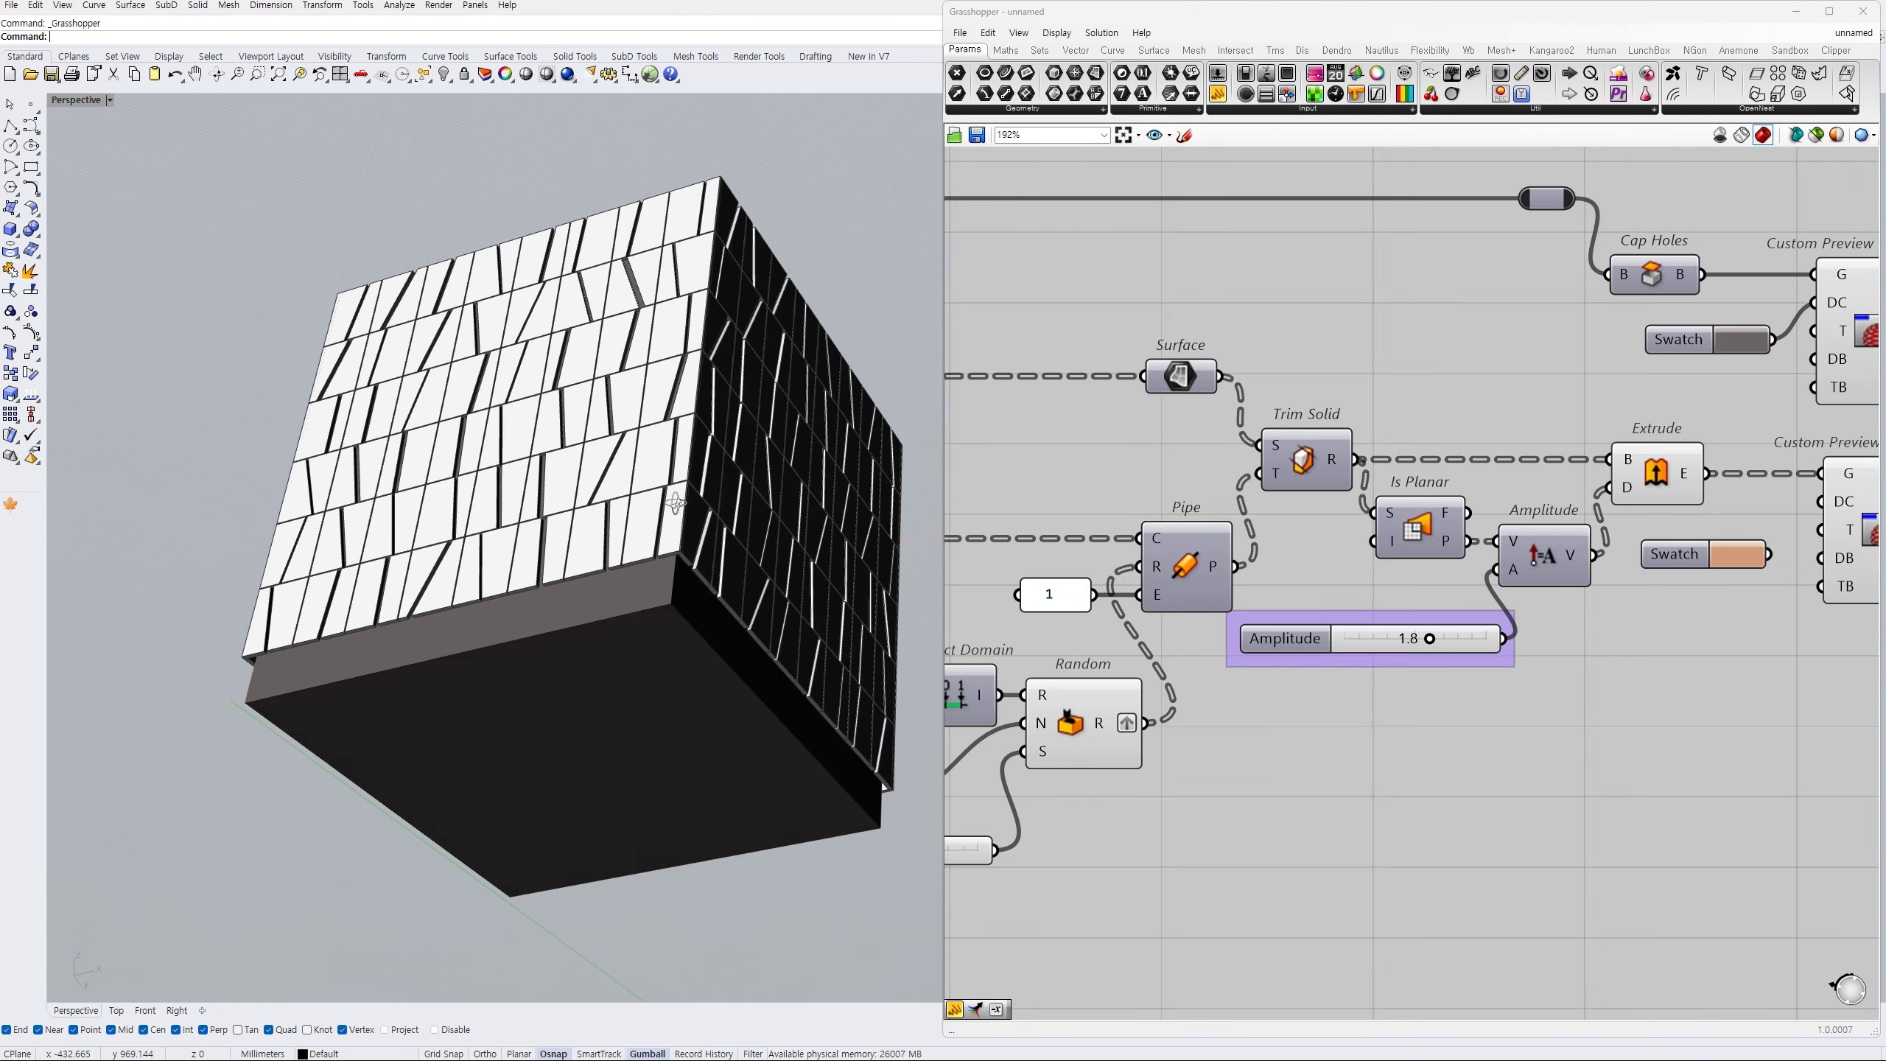
pyautogui.scroll(10, 683, 667)
pyautogui.scroll(-3, 685, 668)
pyautogui.moveTo(684, 668); pyautogui.dragTo(788, 644, button='right')
pyautogui.scroll(-5, 792, 720)
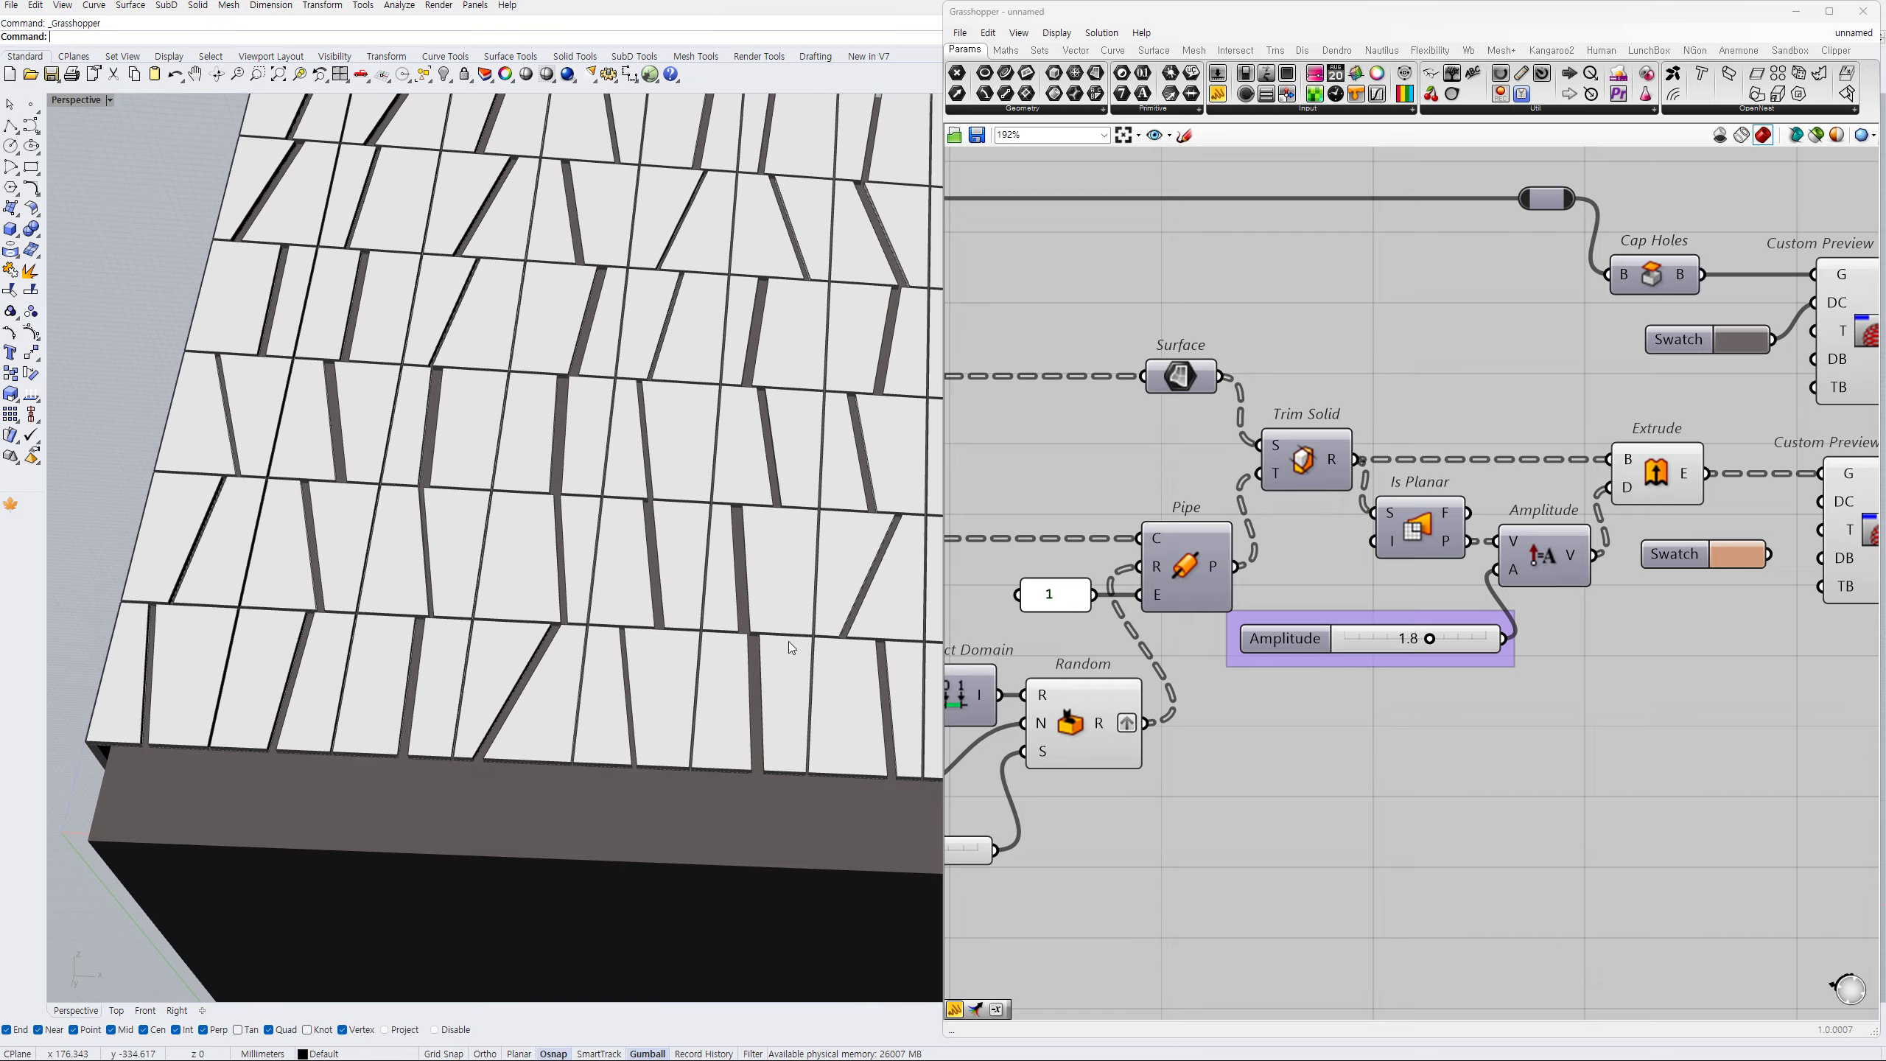
pyautogui.scroll(10, 780, 514)
pyautogui.scroll(-12, 633, 581)
pyautogui.moveTo(714, 588); pyautogui.dragTo(750, 642, button='right')
pyautogui.scroll(2, 652, 636)
# - Set the V Count slider of the Divide Domain component to 9
pyautogui.moveTo(1268, 656); pyautogui.dragTo(1625, 653, button='right')
pyautogui.scroll(-4, 1626, 653)
pyautogui.scroll(2, 1543, 727)
pyautogui.moveTo(1440, 756); pyautogui.dragTo(1436, 694, button='right')
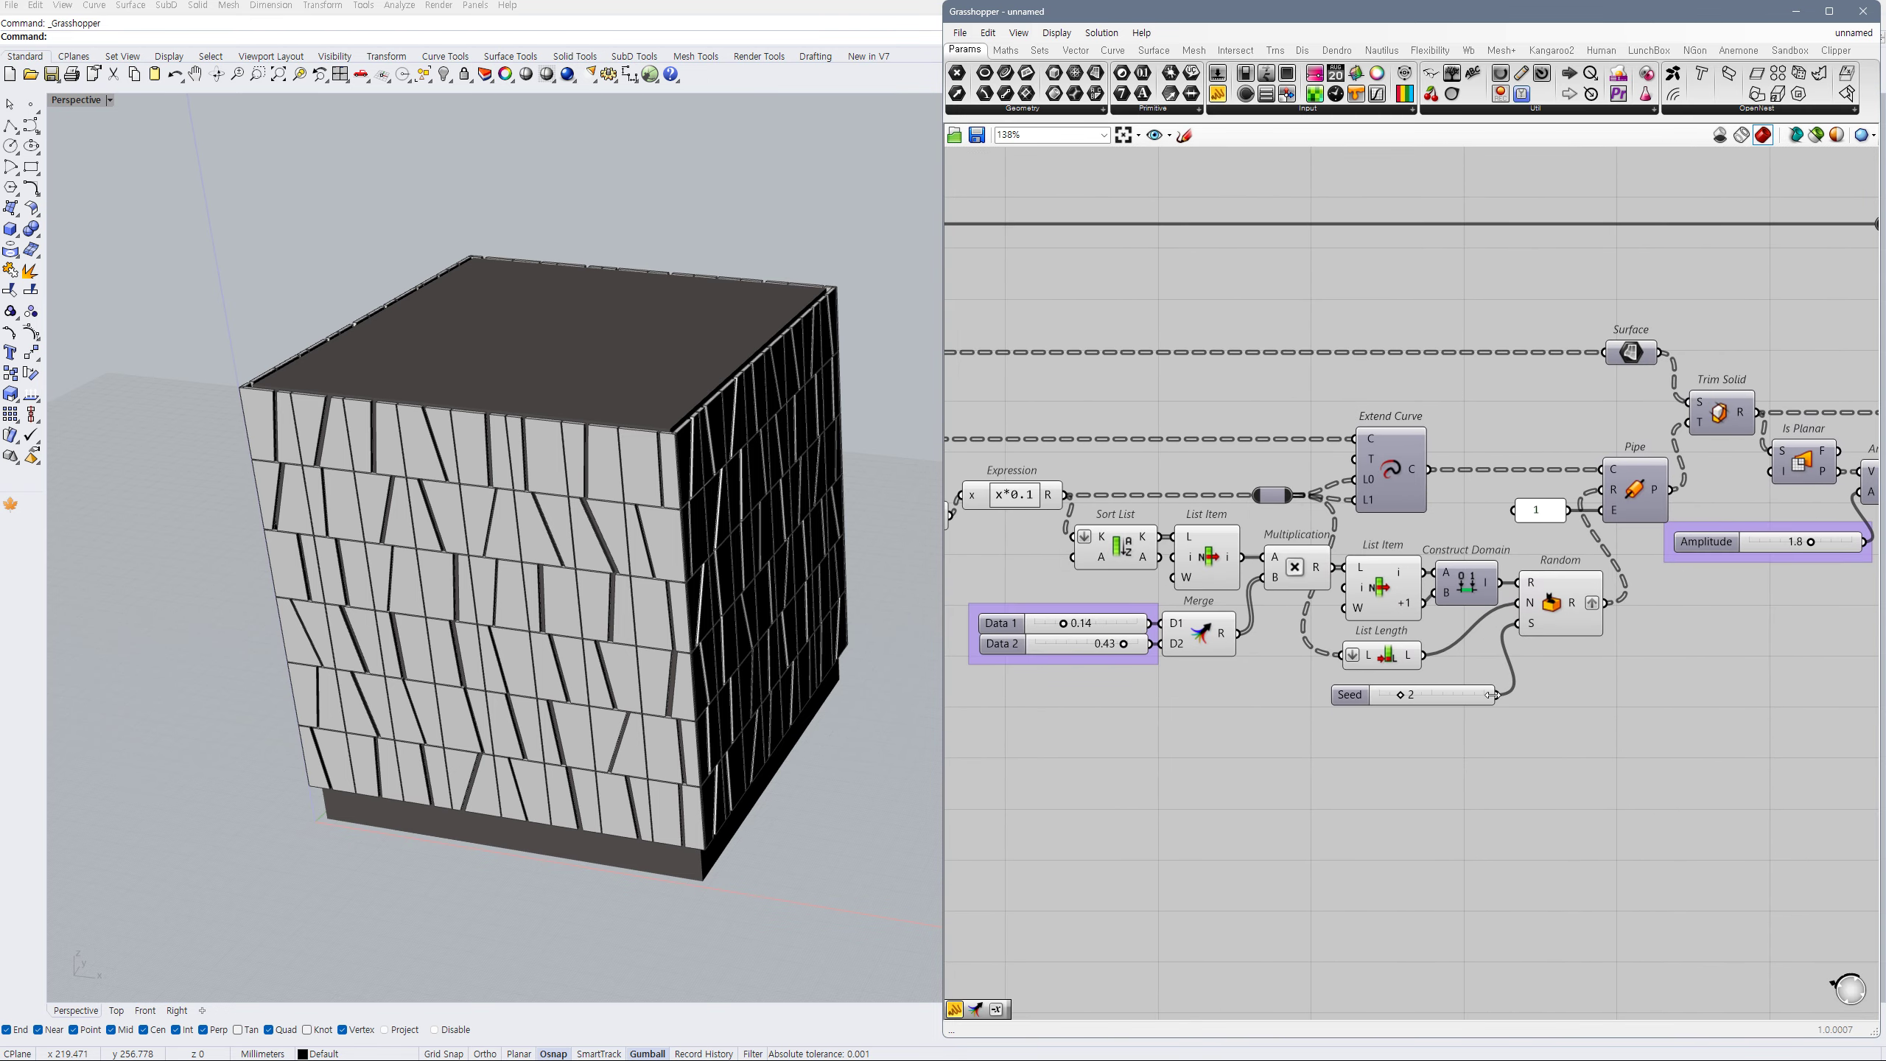
pyautogui.scroll(2, 1474, 705)
pyautogui.moveTo(837, 614); pyautogui.dragTo(845, 577, button='right')
pyautogui.moveTo(1189, 620); pyautogui.dragTo(1634, 632, button='right')
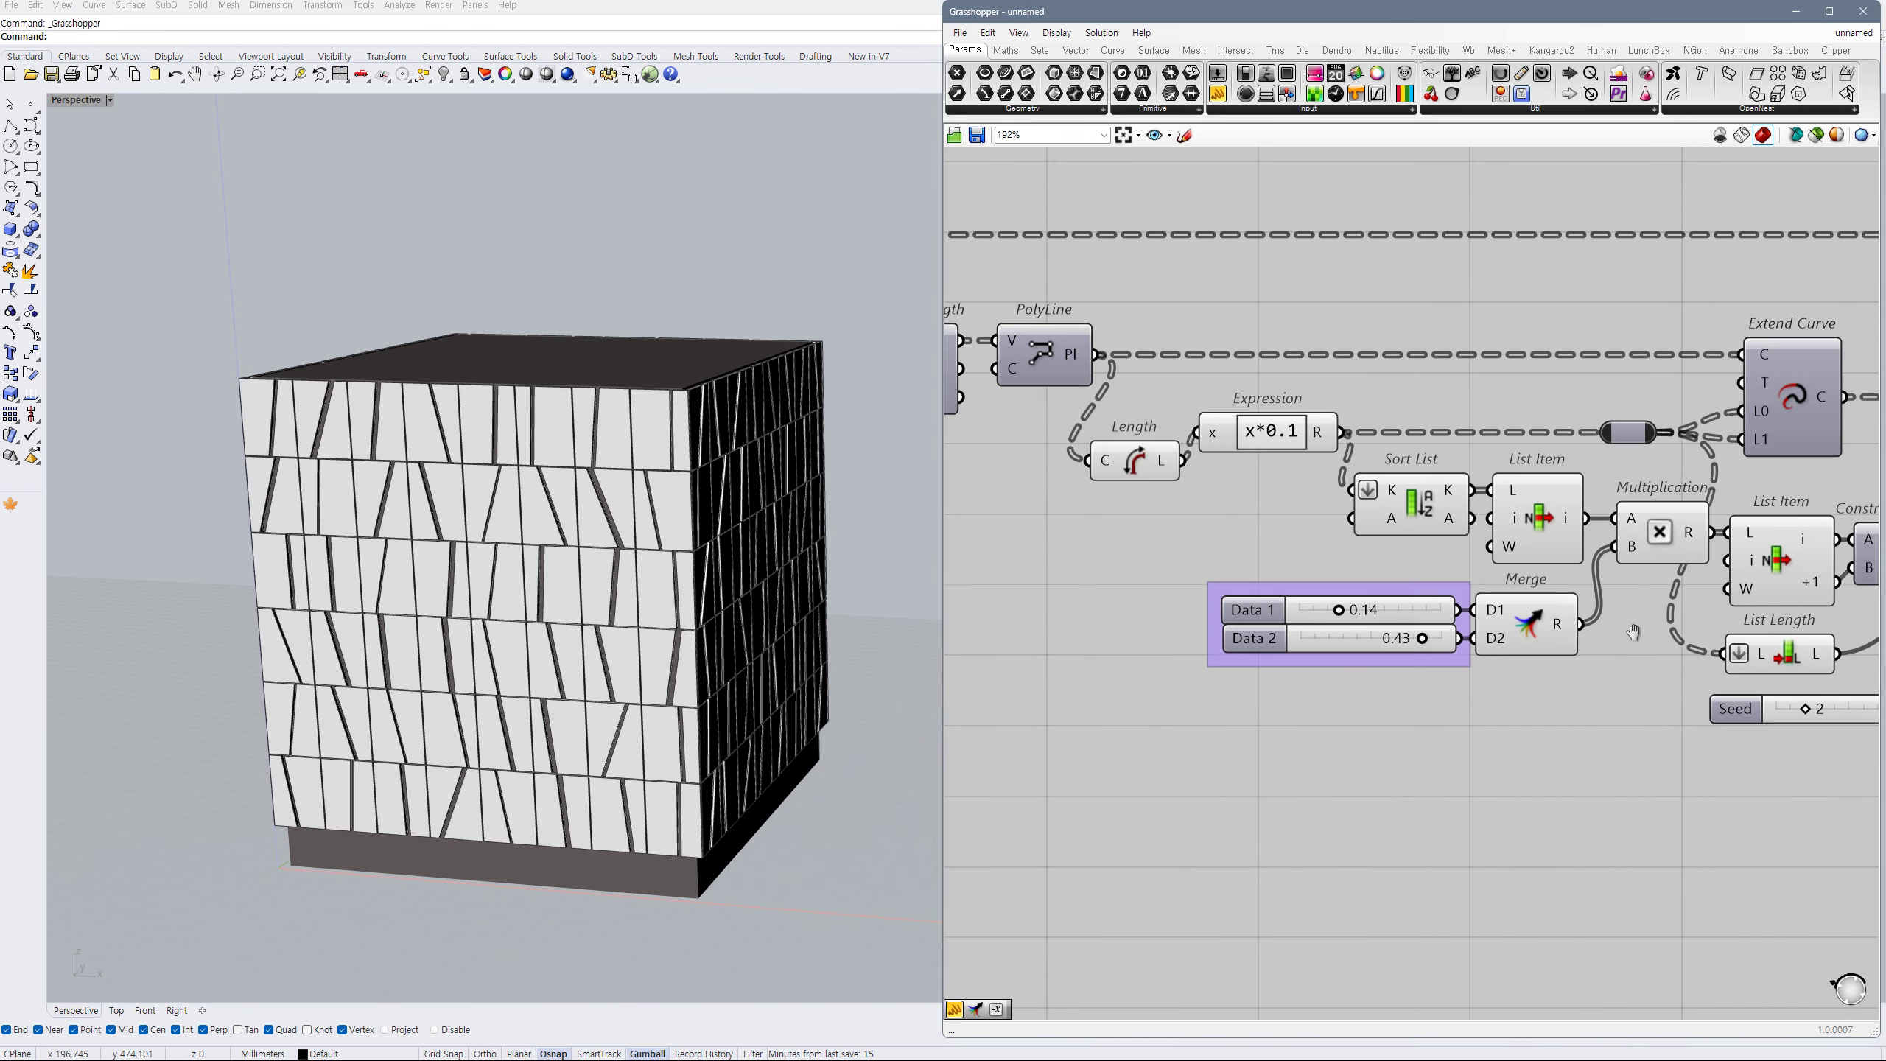
pyautogui.scroll(-2, 1637, 633)
pyautogui.moveTo(1263, 595); pyautogui.dragTo(1450, 589, button='right')
pyautogui.moveTo(1183, 588); pyautogui.dragTo(1520, 603, button='right')
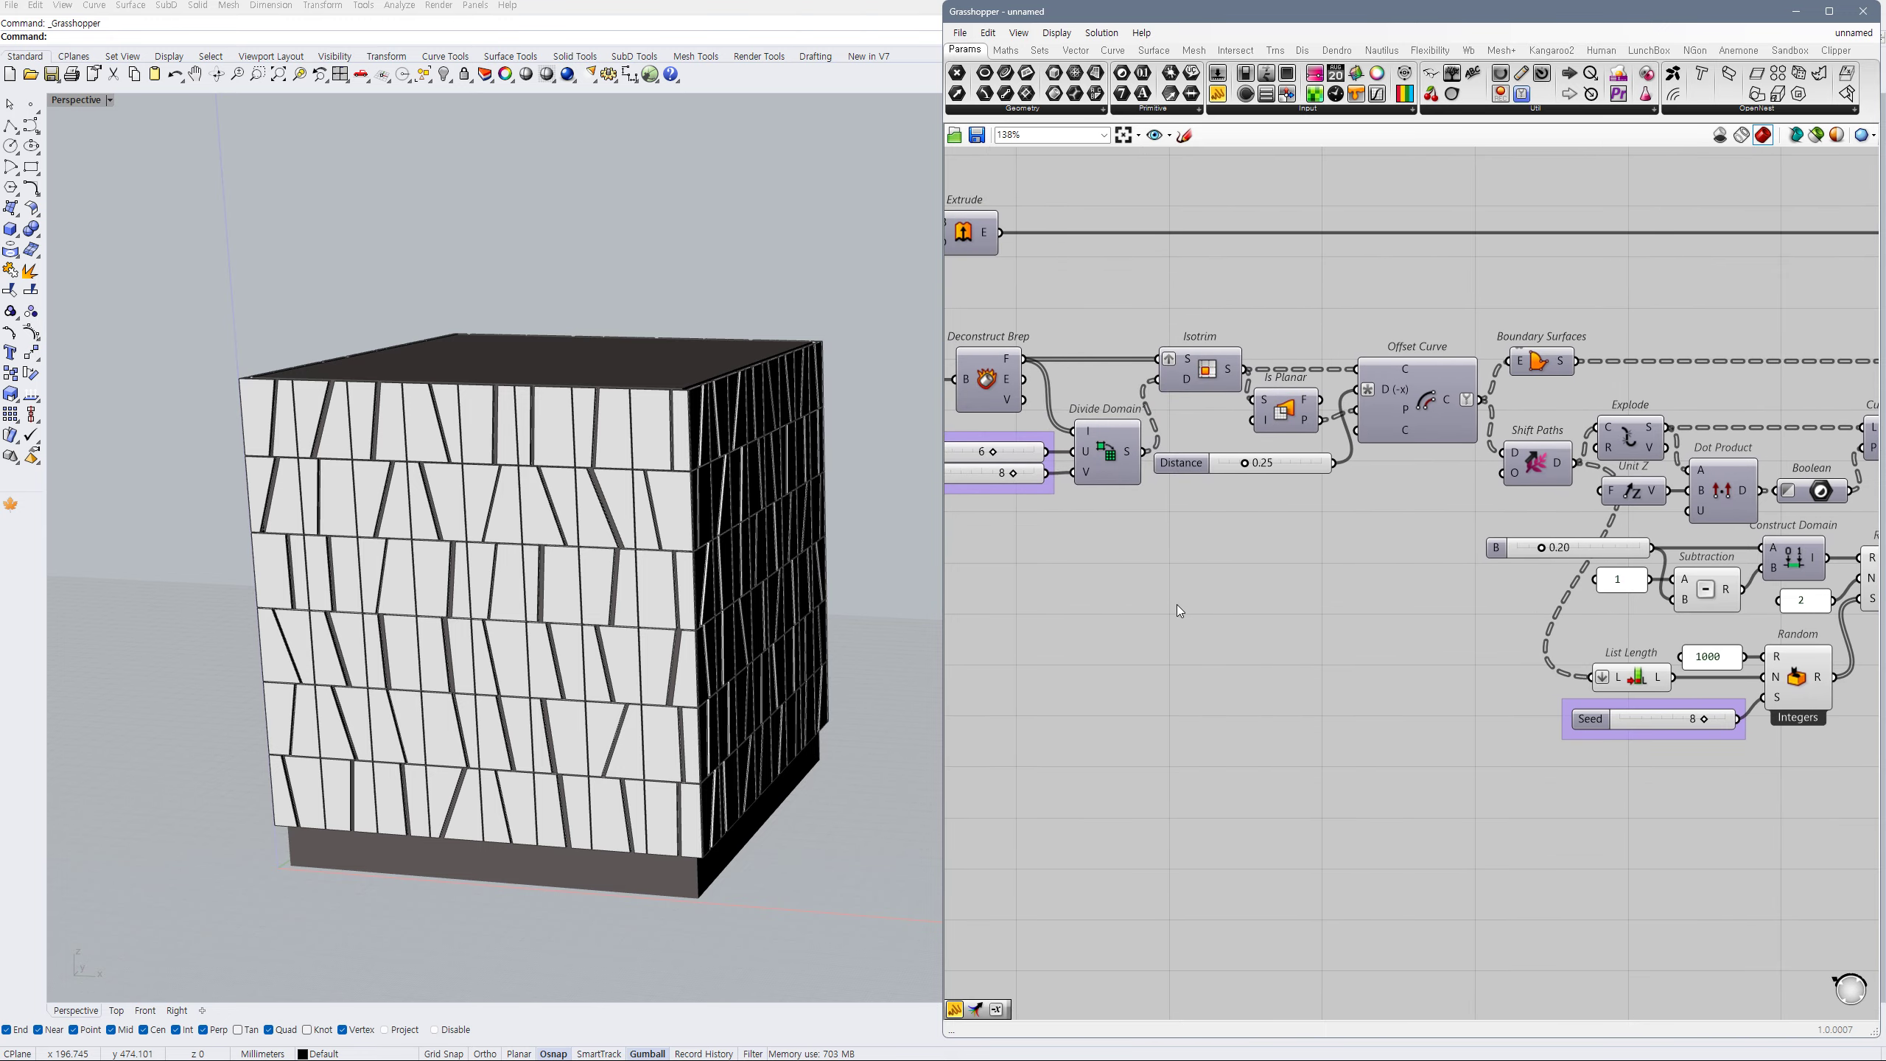
pyautogui.moveTo(999, 520); pyautogui.dragTo(1332, 641, button='right')
pyautogui.scroll(2, 1352, 596)
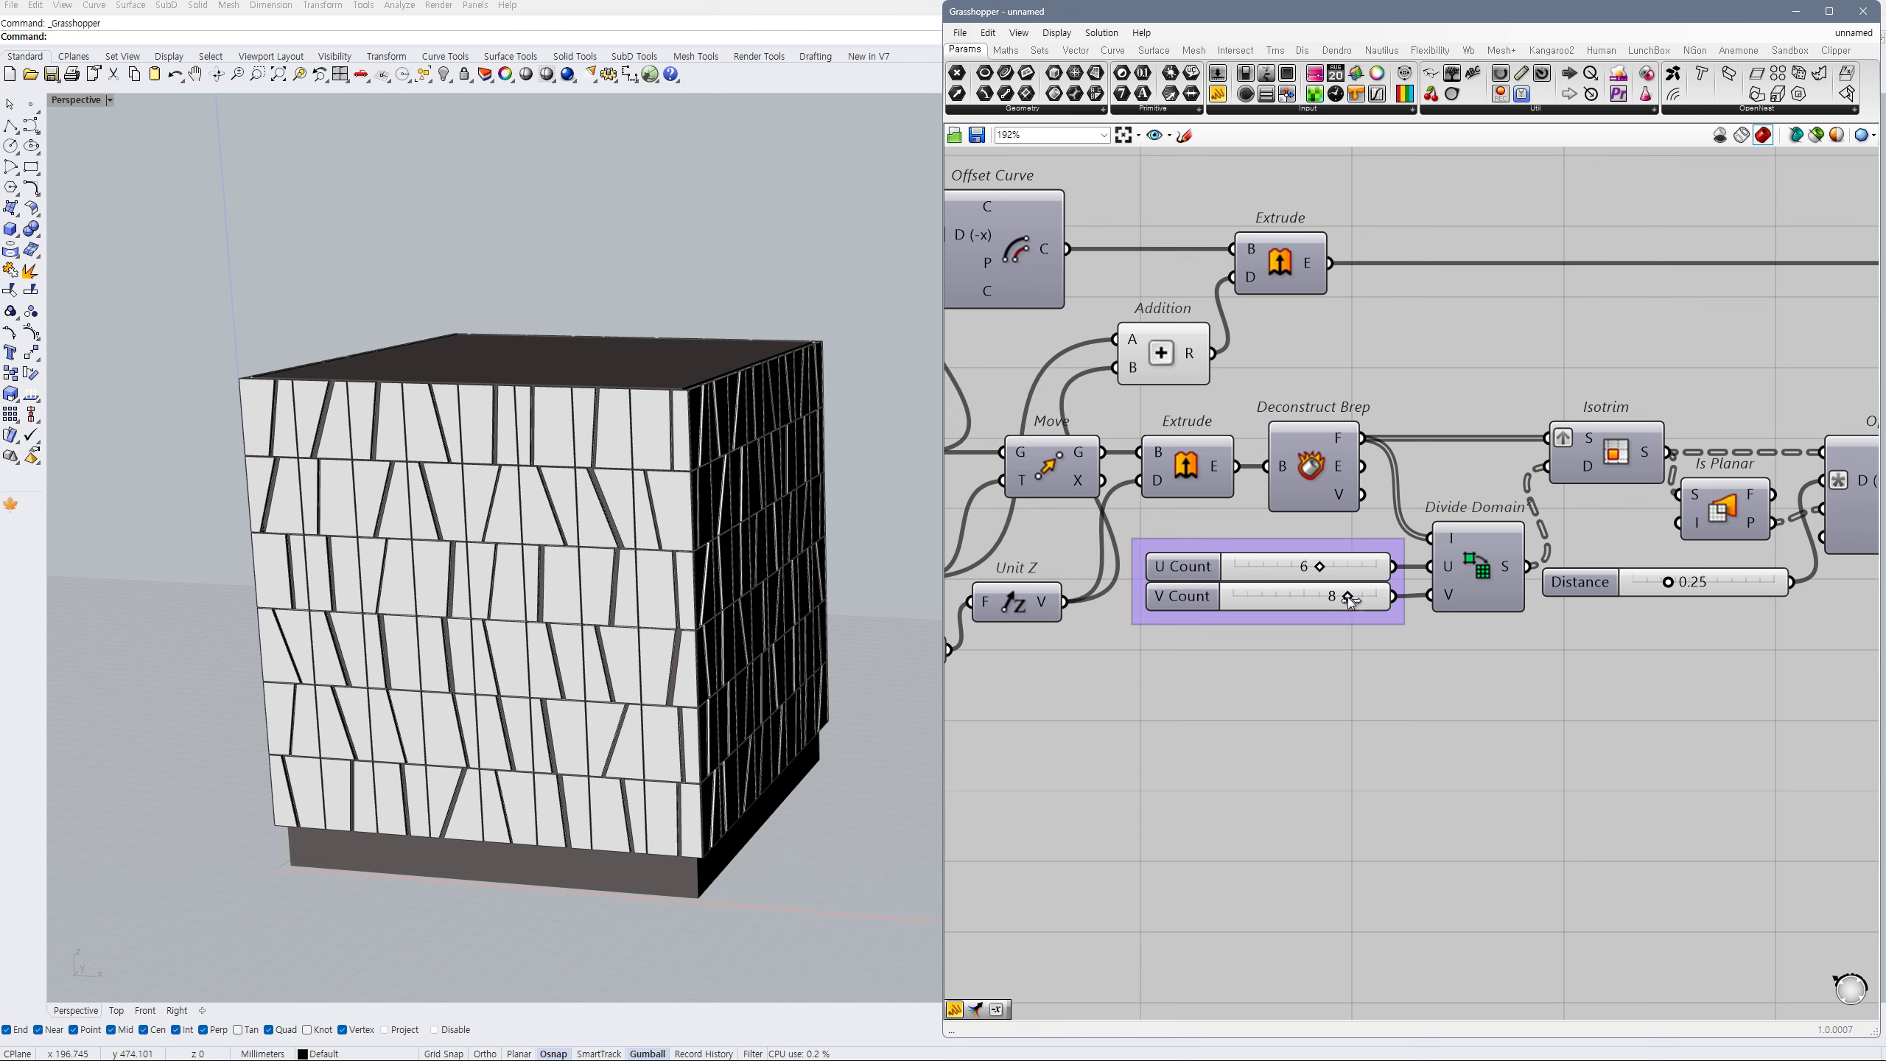
pyautogui.moveTo(1361, 601); pyautogui.dragTo(1363, 601)
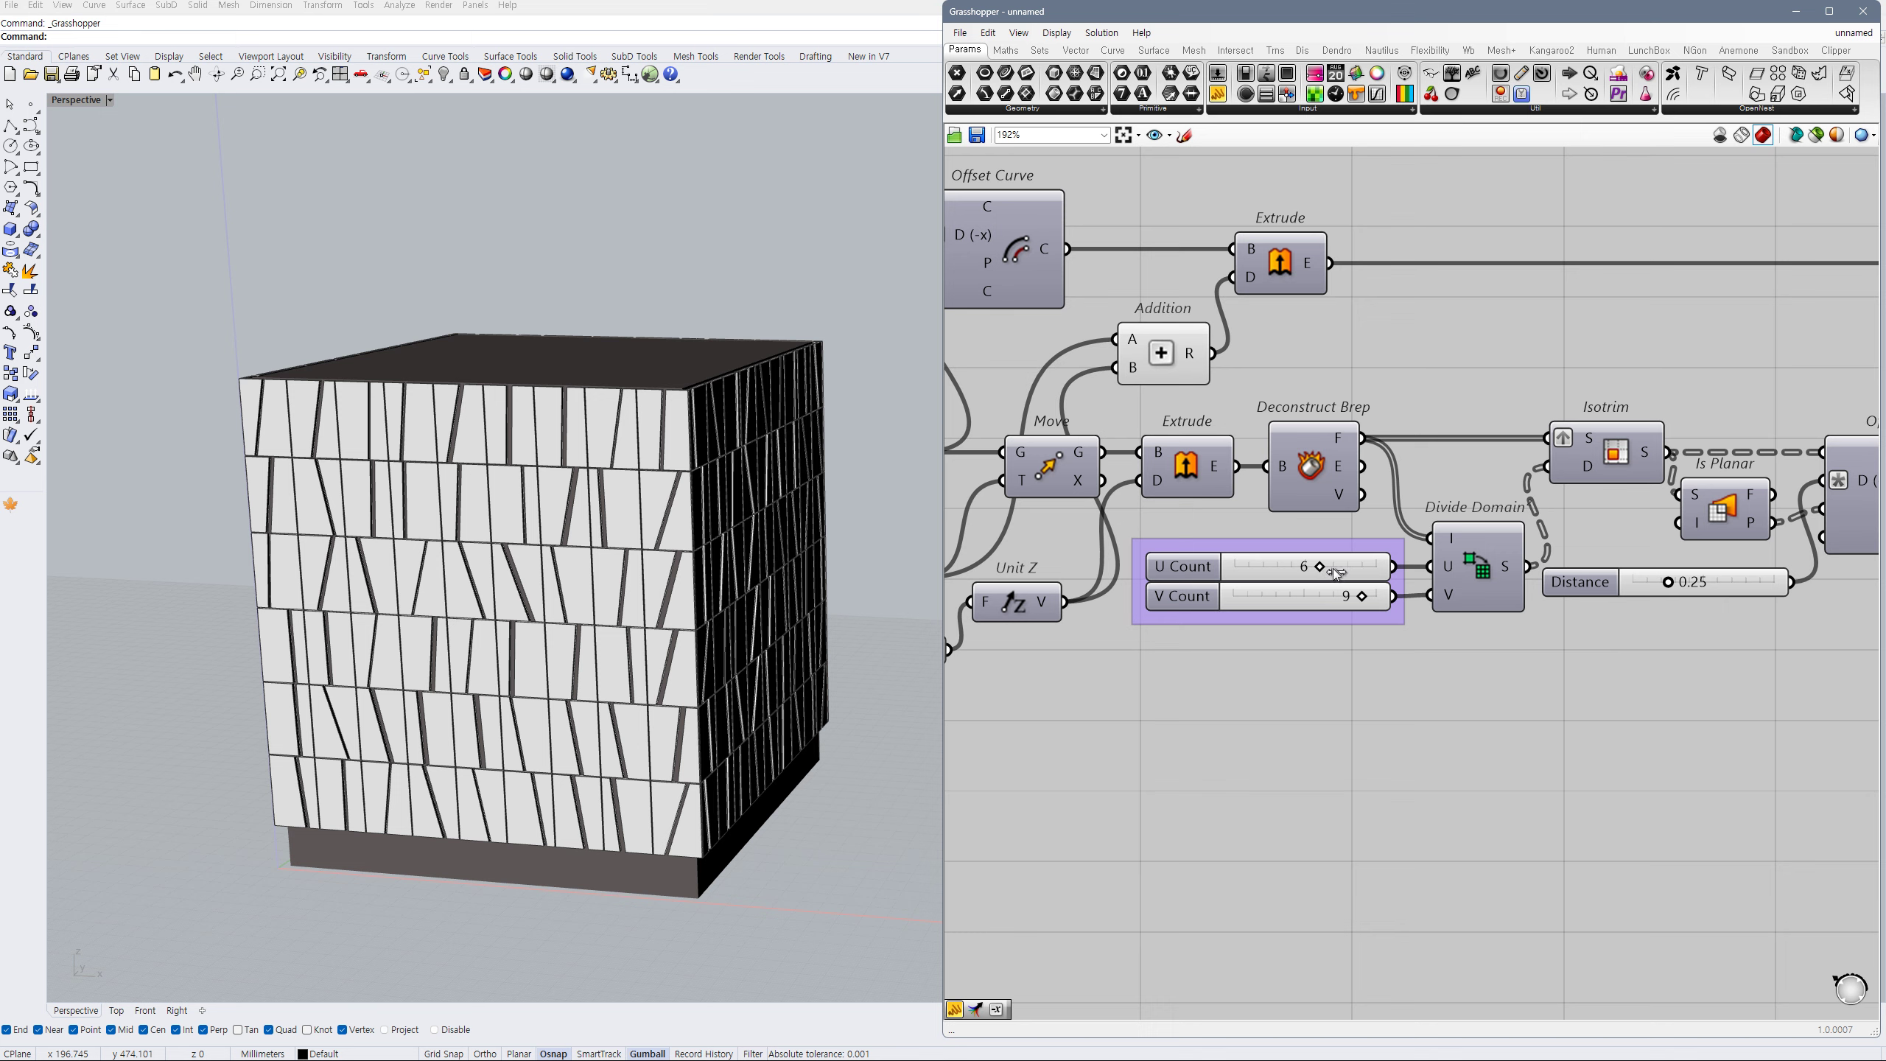
# - Try a U Count of 7 on the Divide Domain component and set it back to 6
pyautogui.moveTo(1335, 573); pyautogui.dragTo(1336, 573)
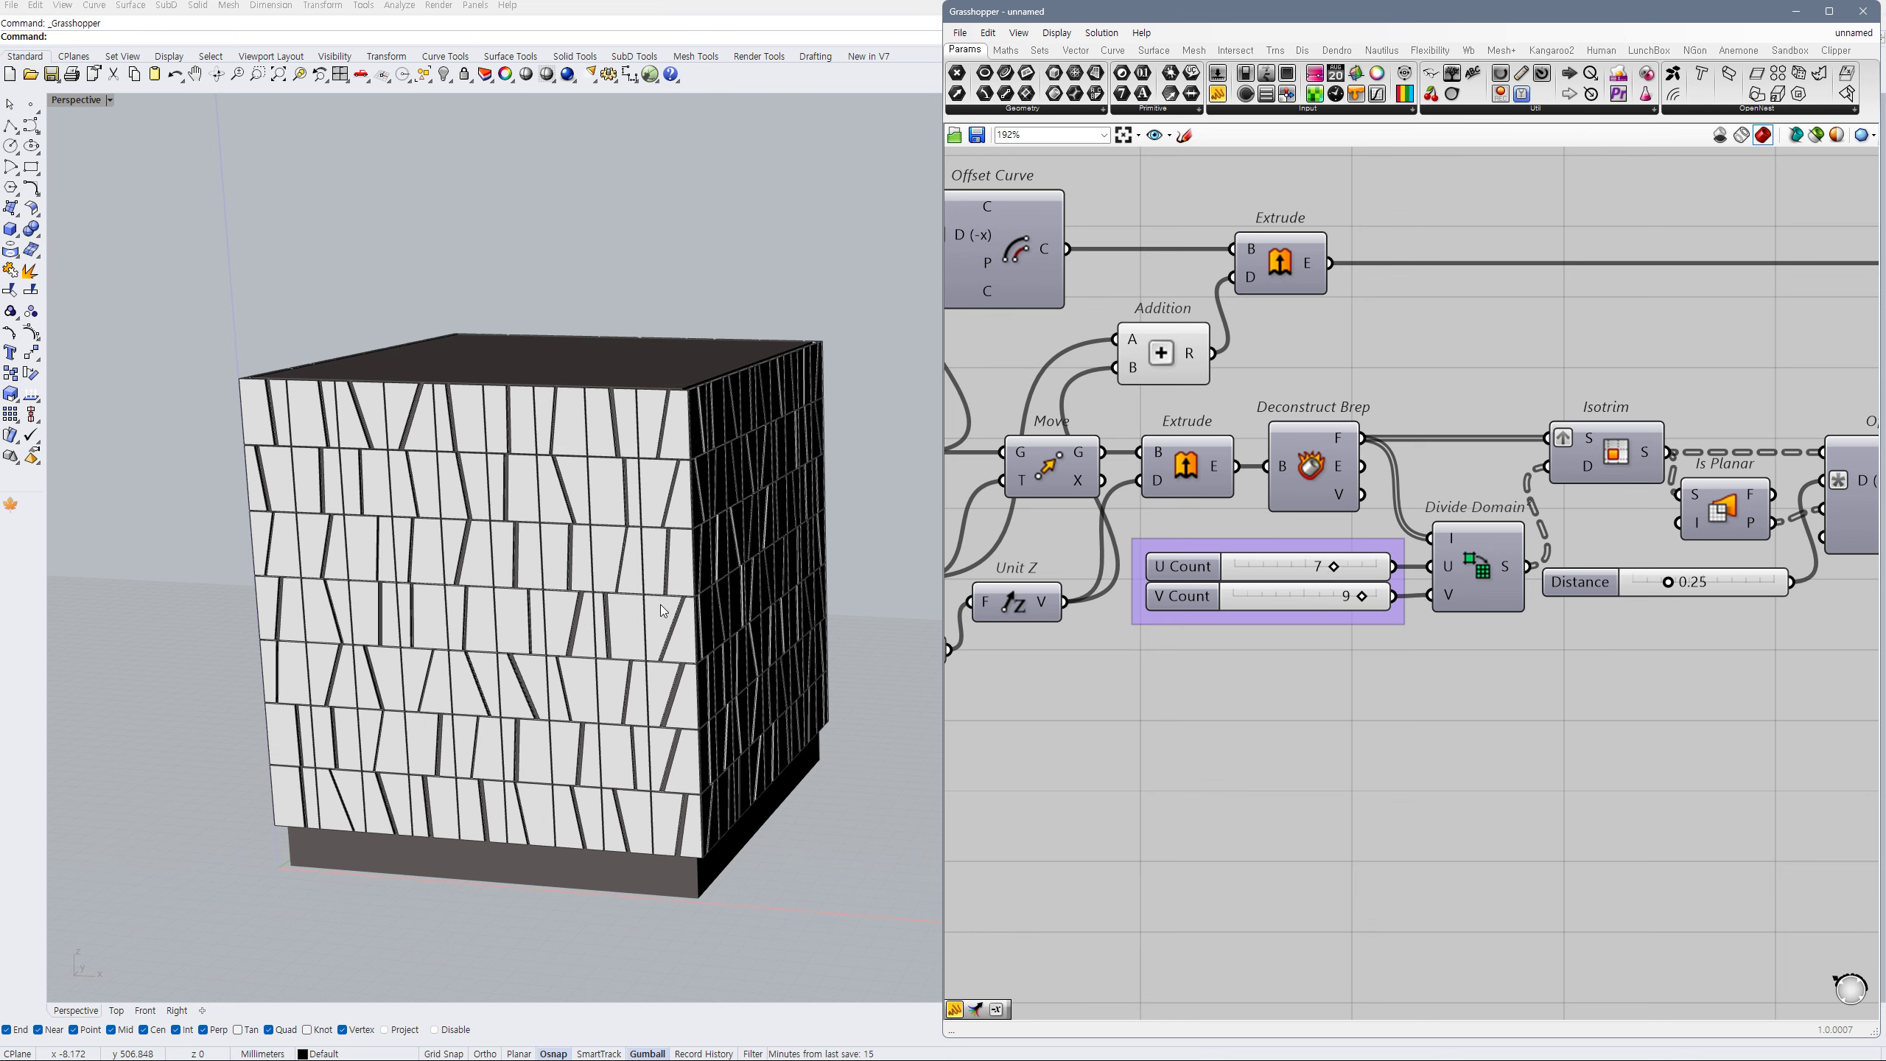
pyautogui.moveTo(663, 611); pyautogui.dragTo(641, 573, button='right')
pyautogui.scroll(2, 1342, 600)
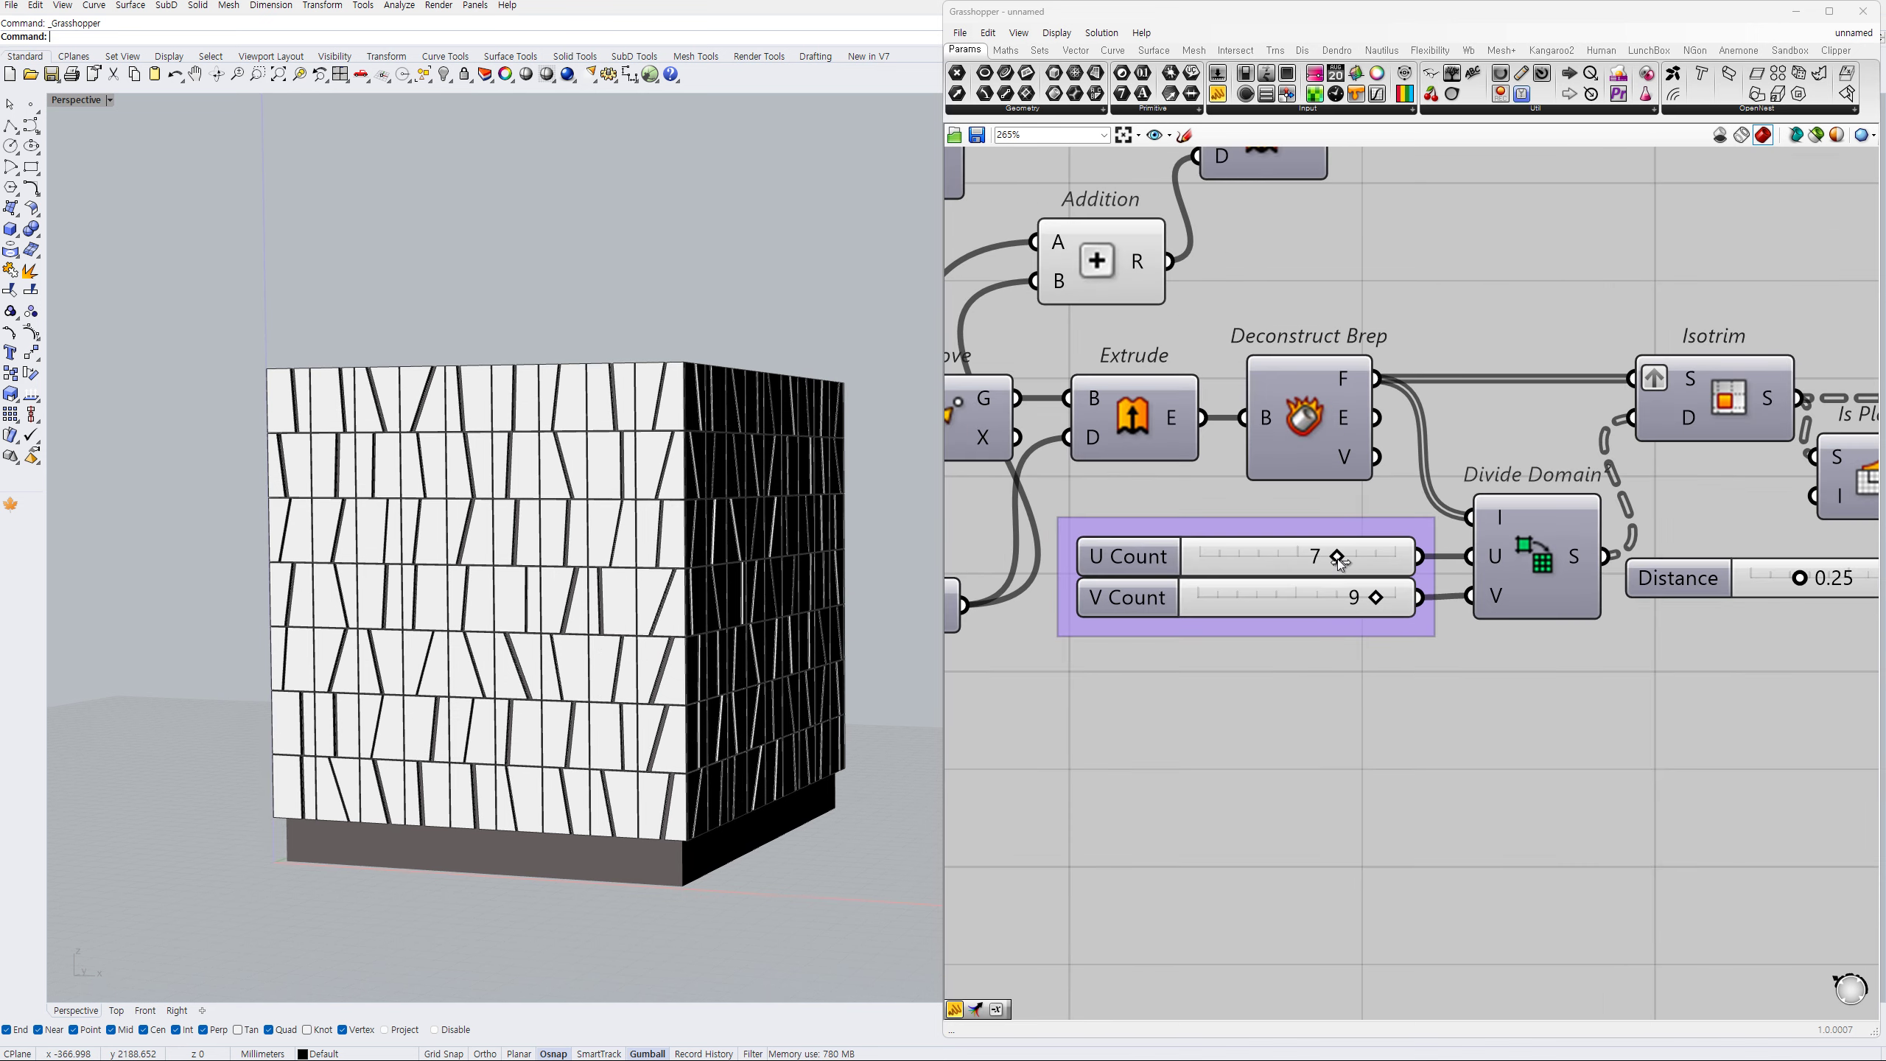
pyautogui.click(1329, 566)
pyautogui.moveTo(1327, 566); pyautogui.dragTo(1326, 566)
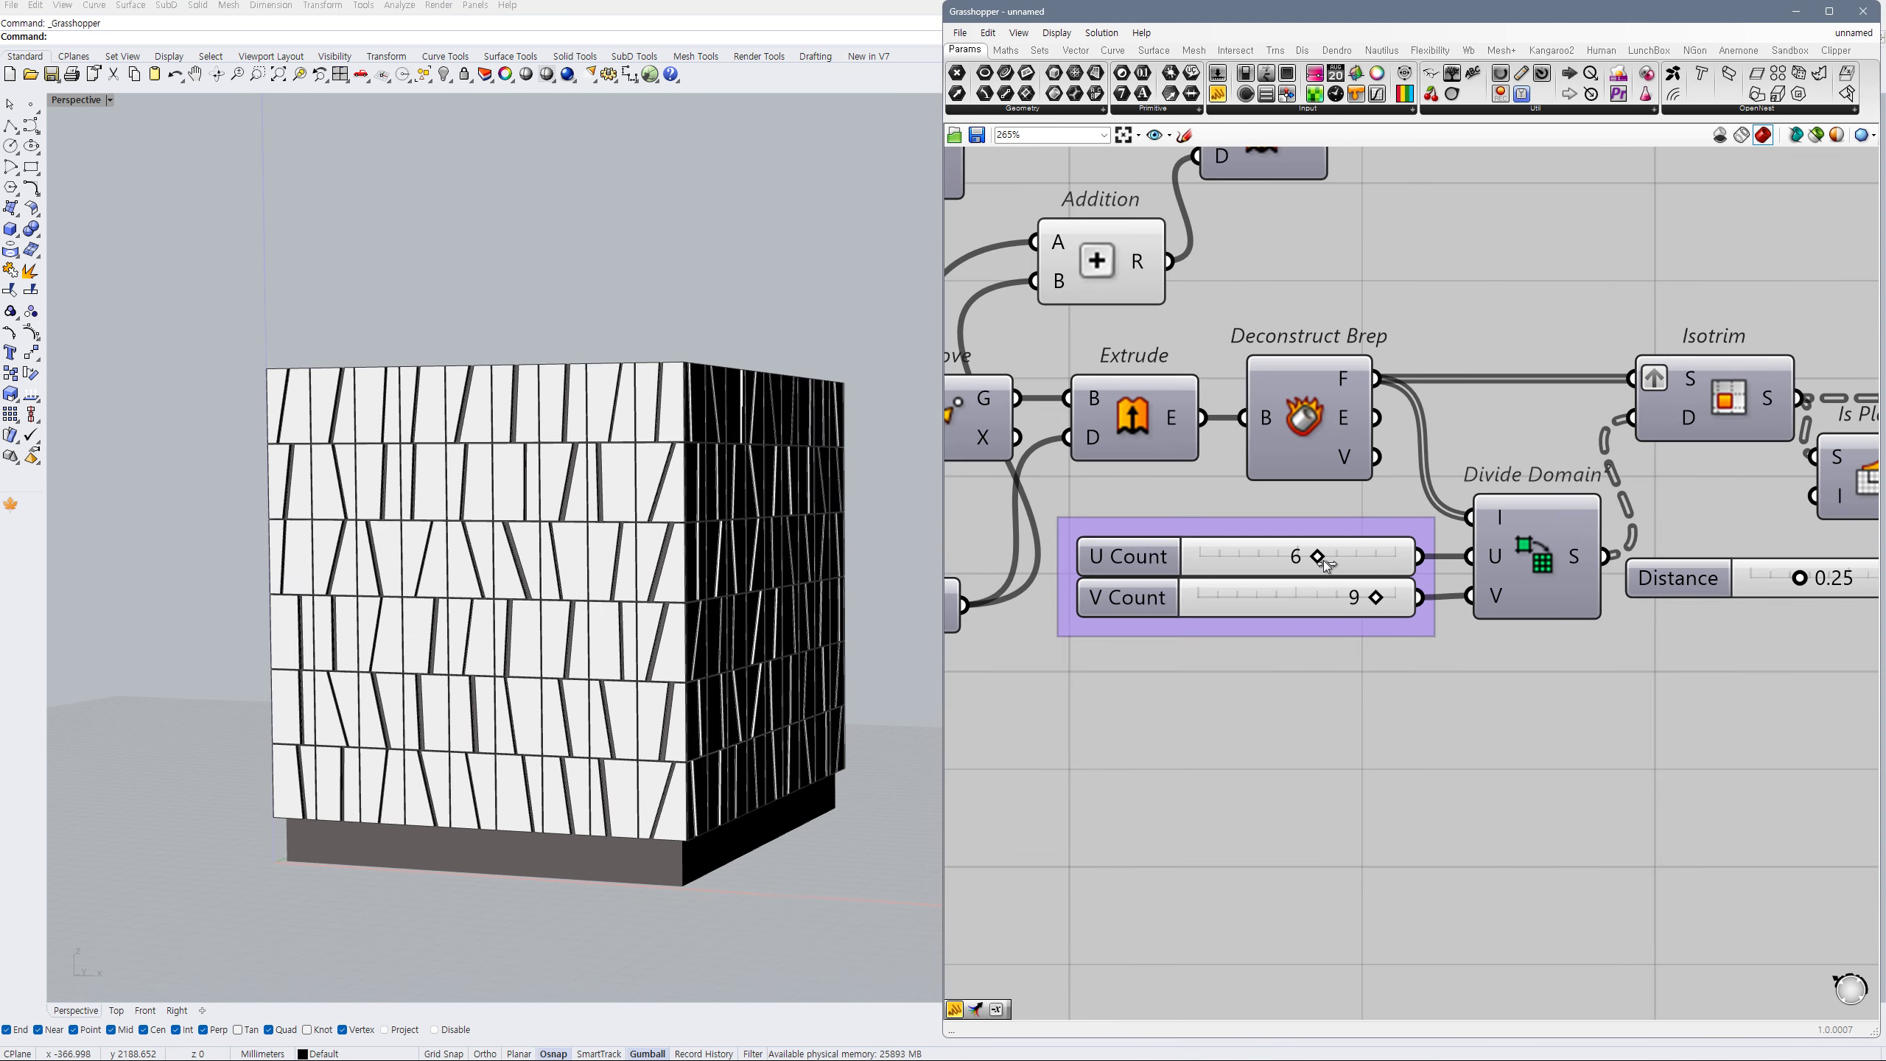
pyautogui.moveTo(800, 655); pyautogui.dragTo(817, 621, button='right')
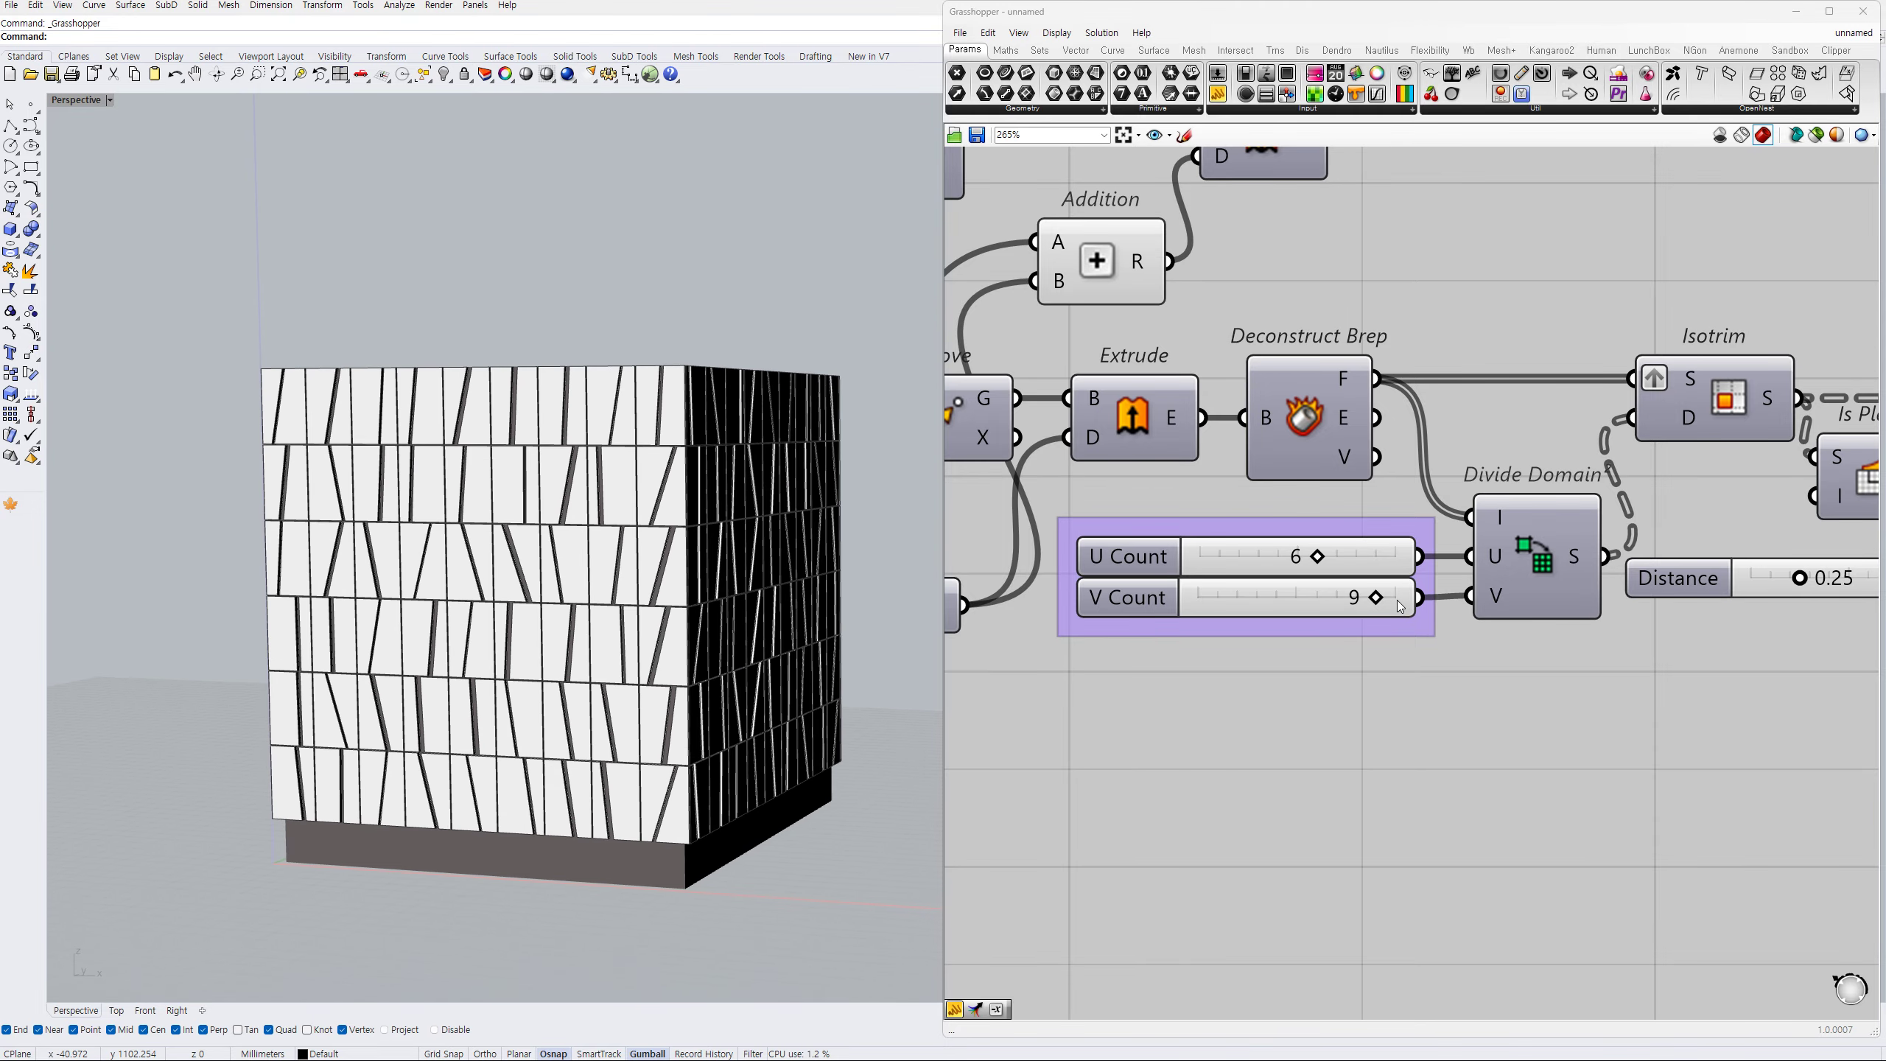
# - Try a V Count of 10 on the Divide Domain component and return it to 9
pyautogui.click(1378, 599)
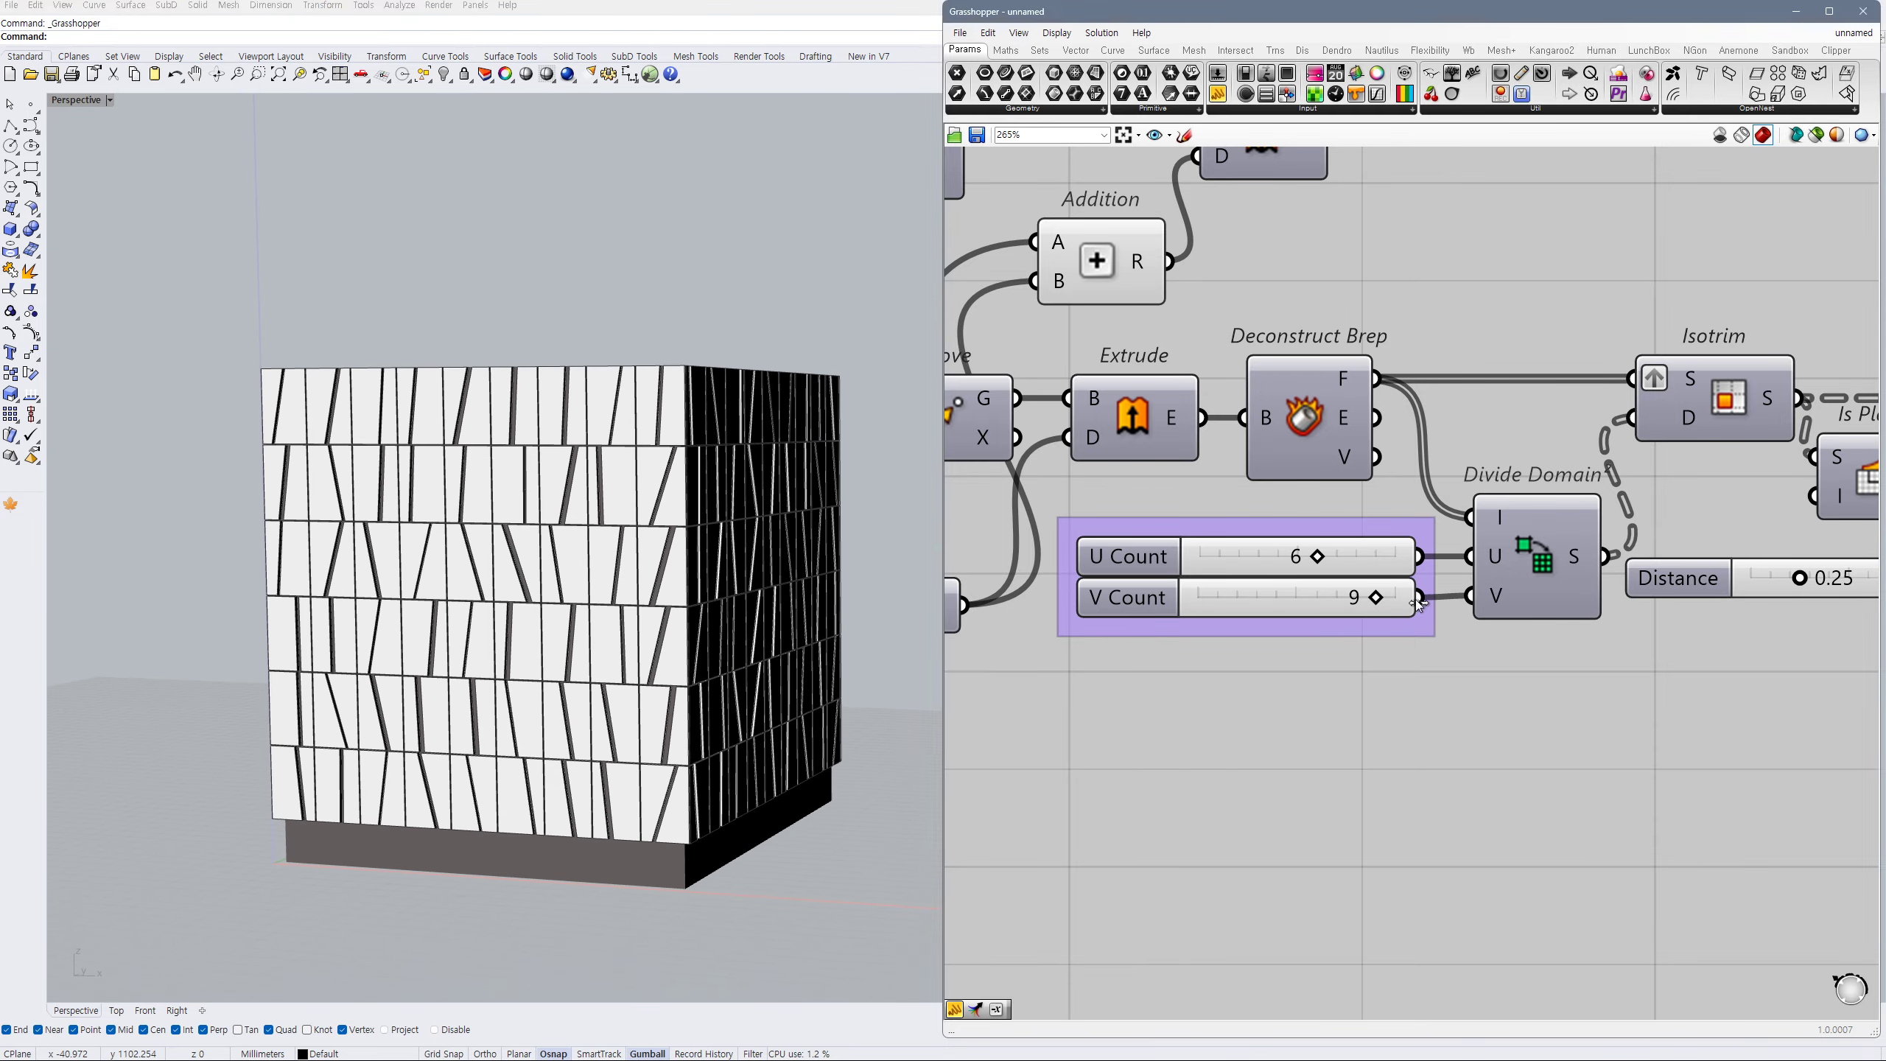
pyautogui.moveTo(1418, 603); pyautogui.dragTo(1425, 652)
pyautogui.moveTo(721, 635)
pyautogui.mouseDown(button='right')
pyautogui.moveTo(770, 599)
pyautogui.moveTo(715, 621)
pyautogui.mouseUp(button='right')
pyautogui.click(1379, 603)
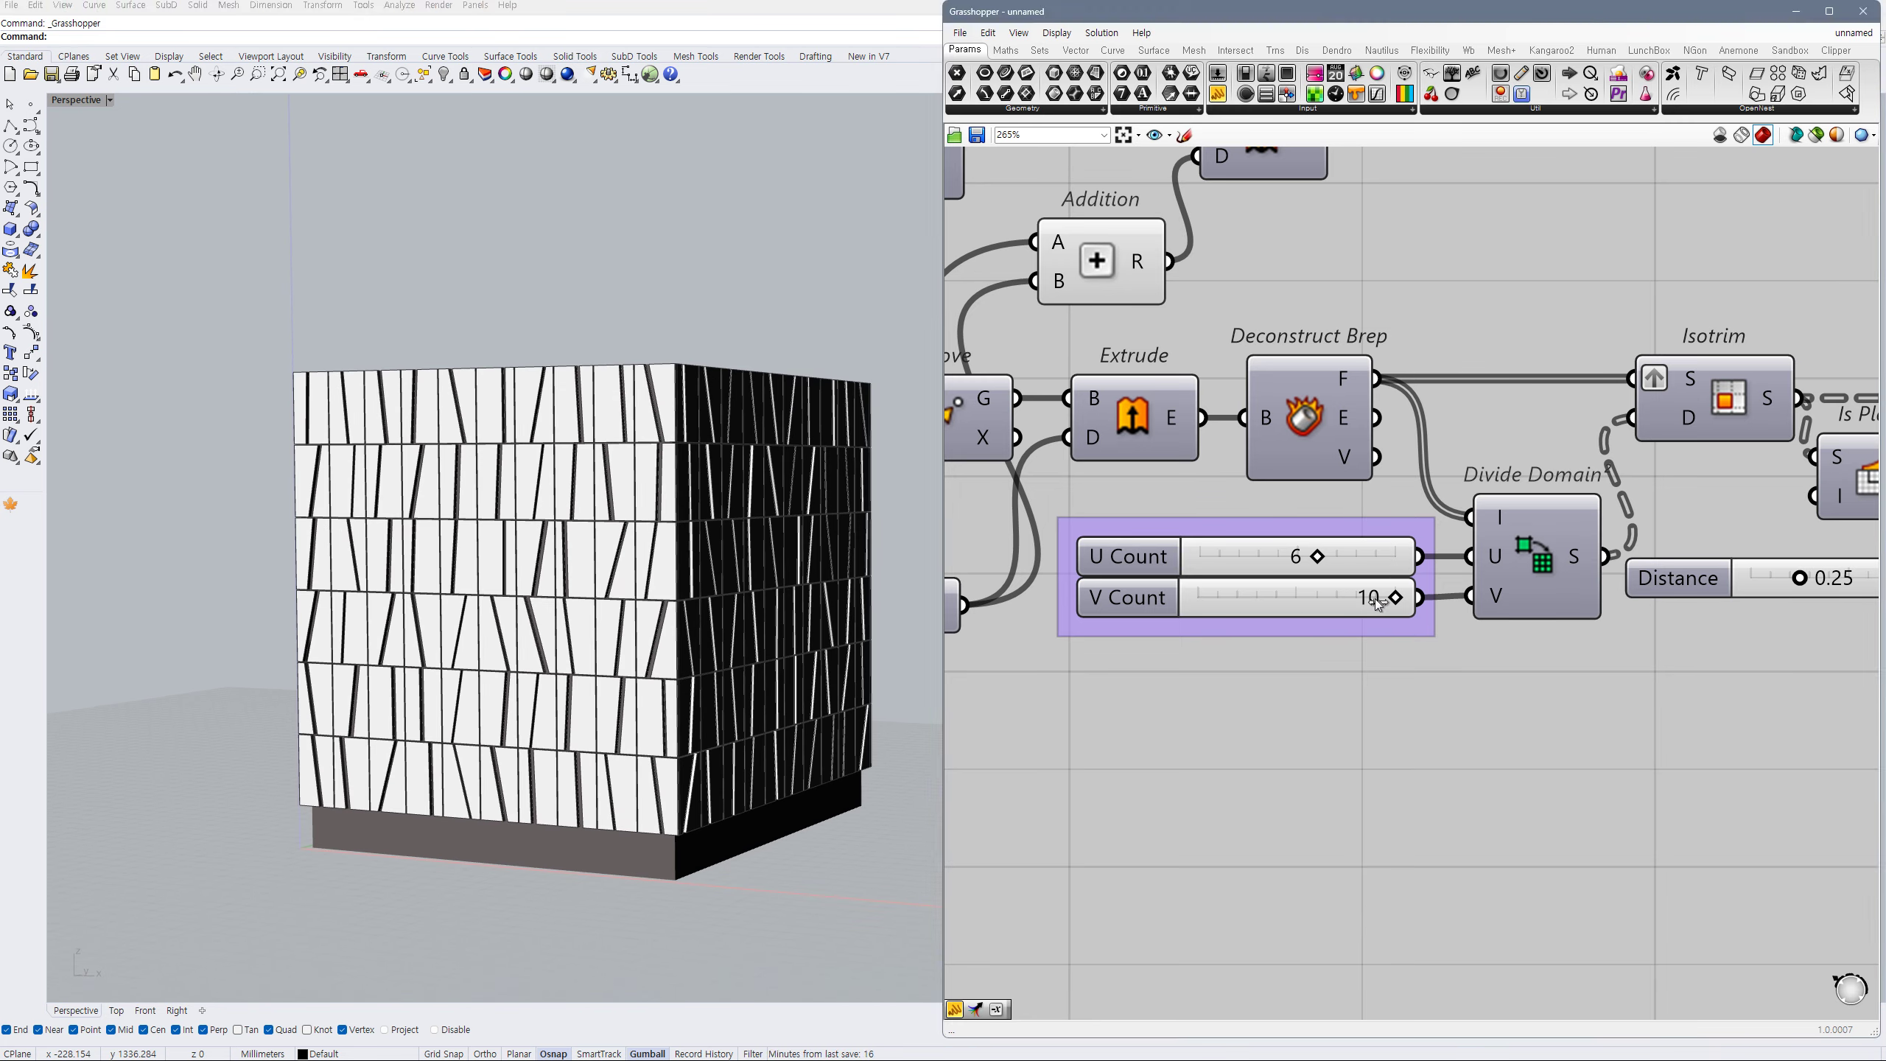
pyautogui.moveTo(1396, 598); pyautogui.dragTo(1378, 599)
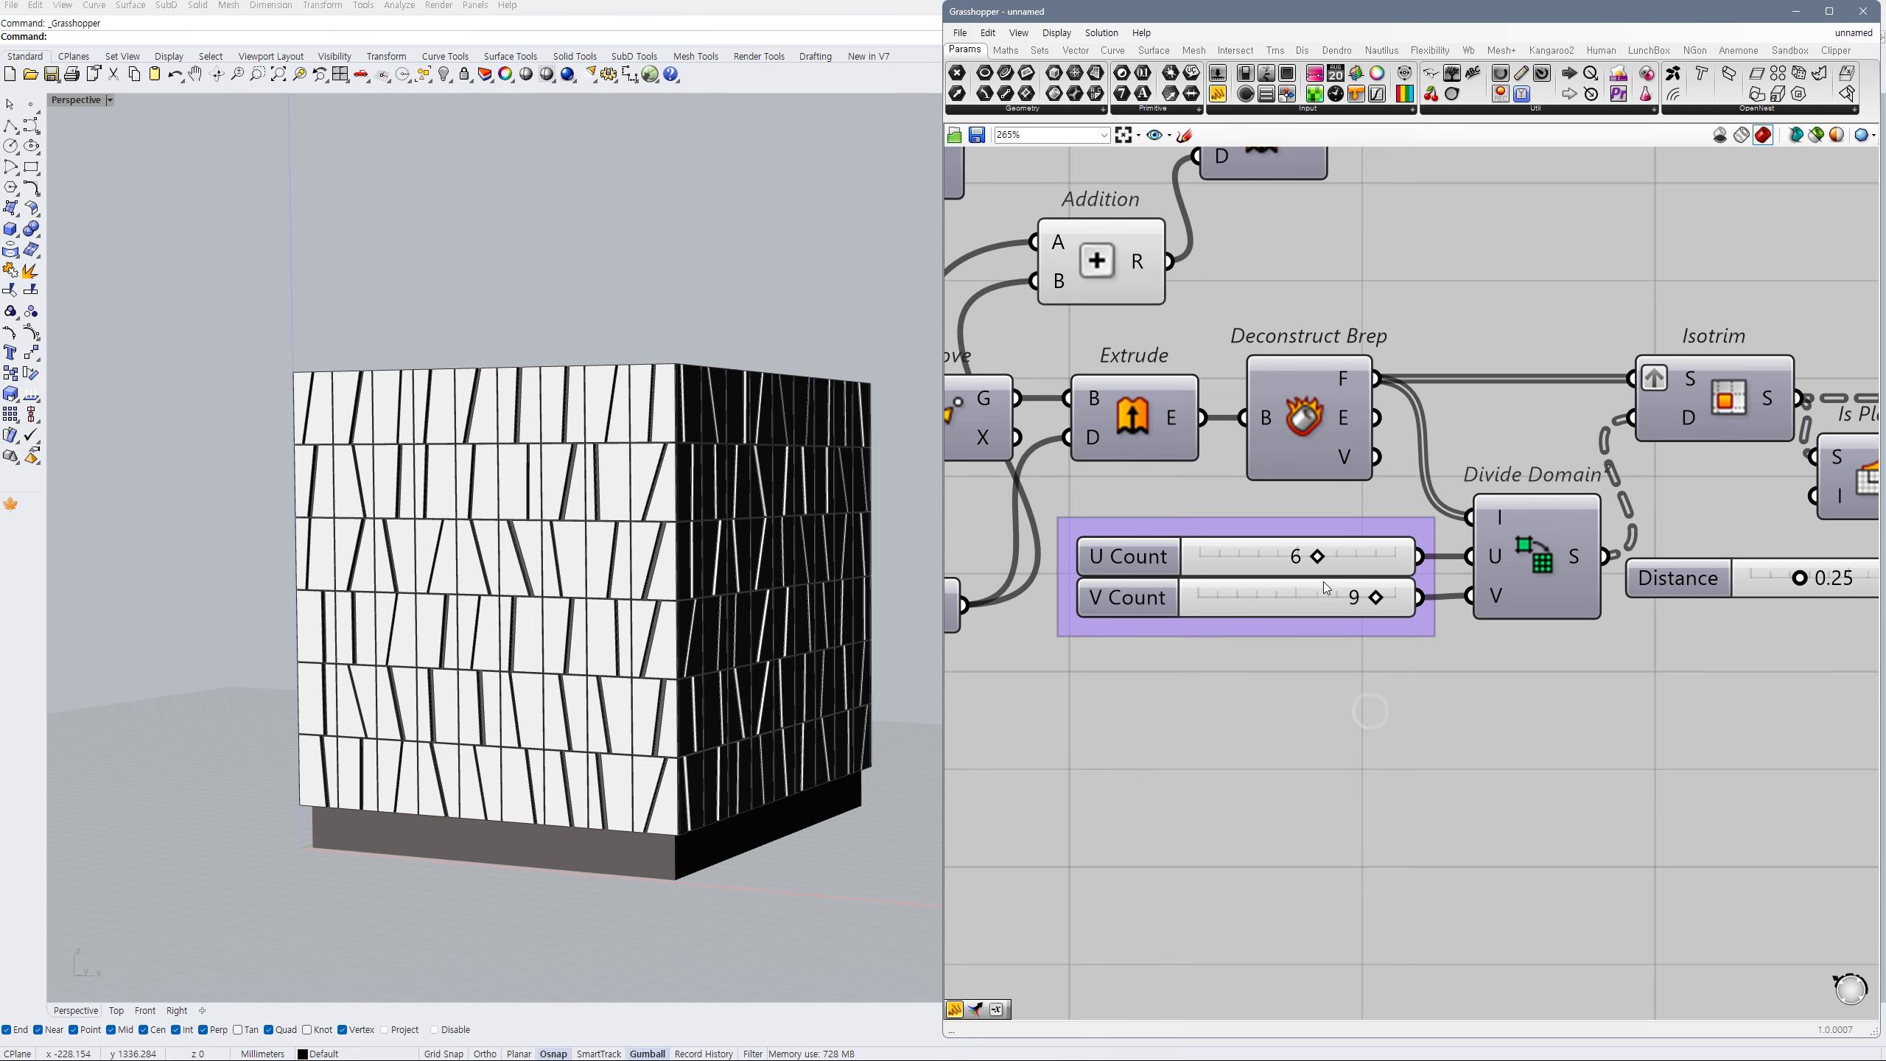
pyautogui.click(1335, 565)
pyautogui.click(1316, 602)
# - Try Seed values 3 and 2 on the integer Random component that varies the panel cuts, and restore it to 8
pyautogui.scroll(-4, 1338, 734)
pyautogui.moveTo(1634, 687); pyautogui.dragTo(1486, 620, button='right')
pyautogui.moveTo(1282, 599); pyautogui.dragTo(1328, 631, button='right')
pyautogui.moveTo(735, 557); pyautogui.dragTo(738, 619, button='right')
pyautogui.scroll(2, 726, 652)
pyautogui.moveTo(1606, 679); pyautogui.dragTo(1327, 628, button='right')
pyautogui.moveTo(779, 569); pyautogui.dragTo(772, 548, button='right')
pyautogui.scroll(2, 1341, 766)
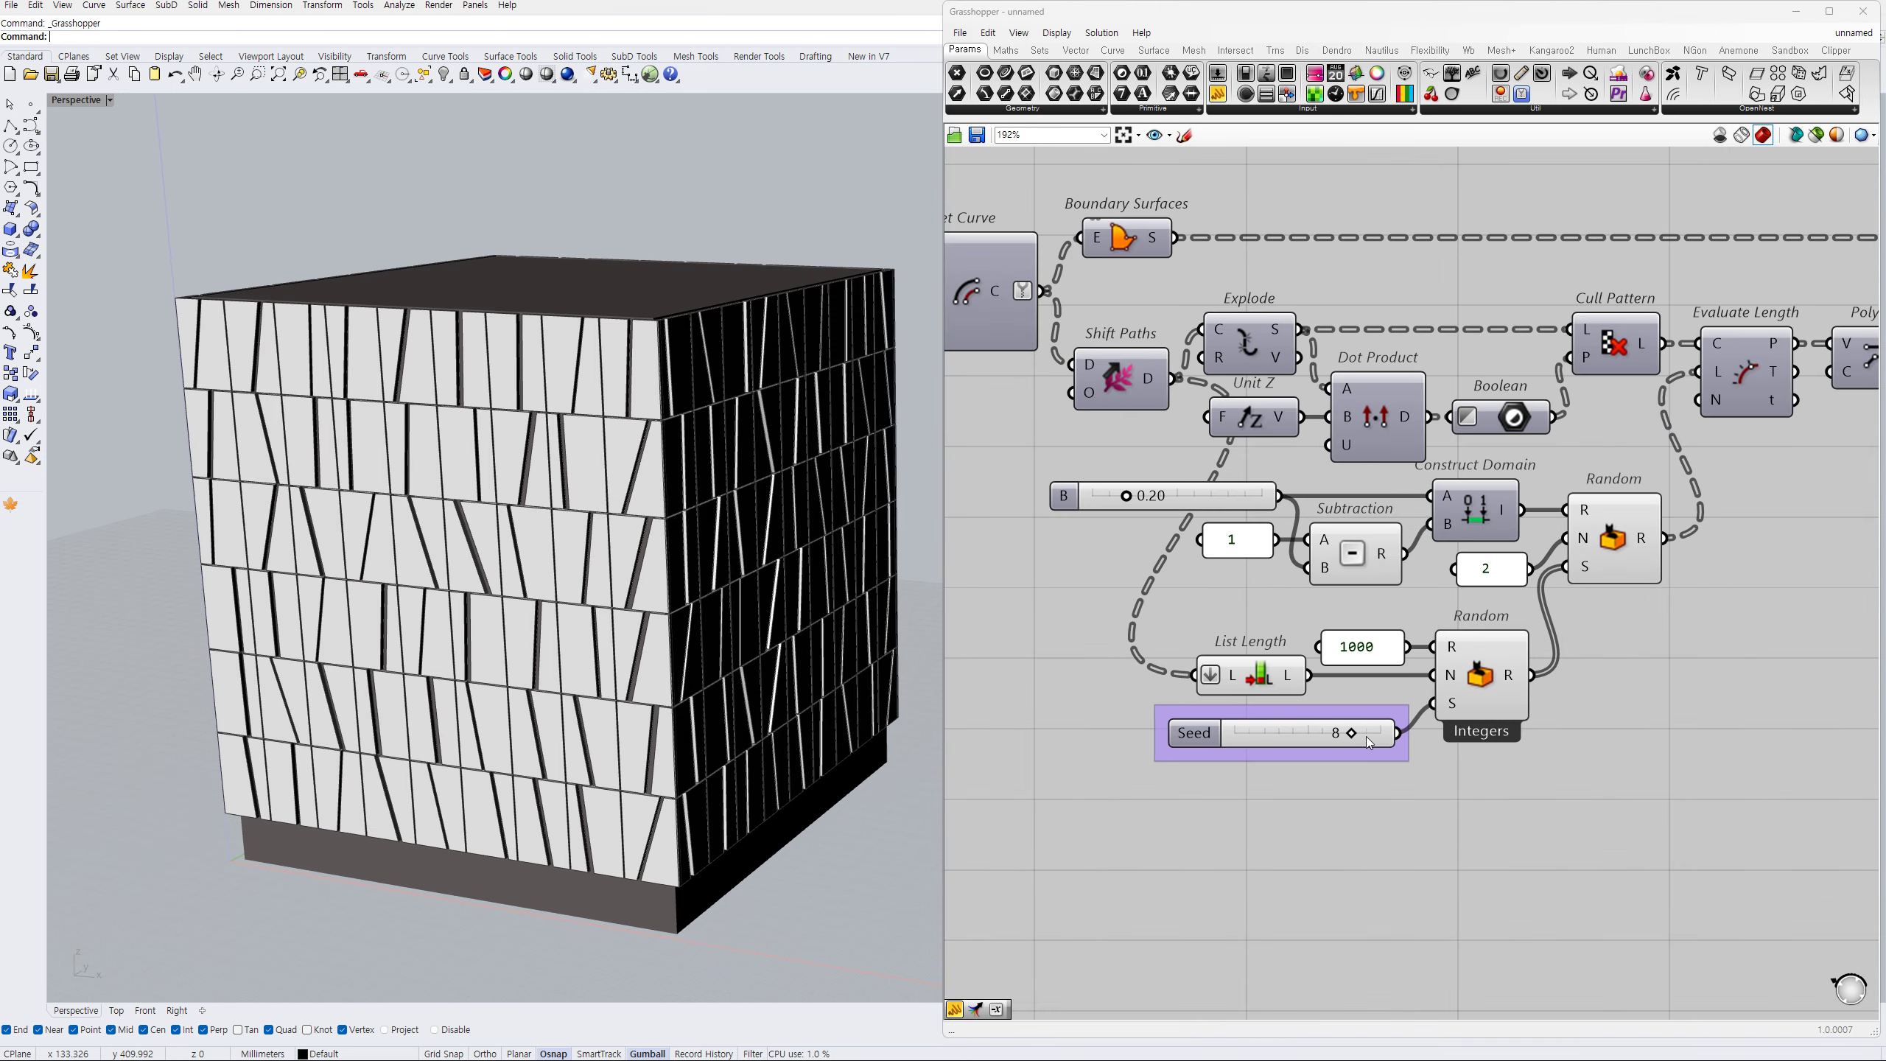
pyautogui.scroll(1, 1370, 743)
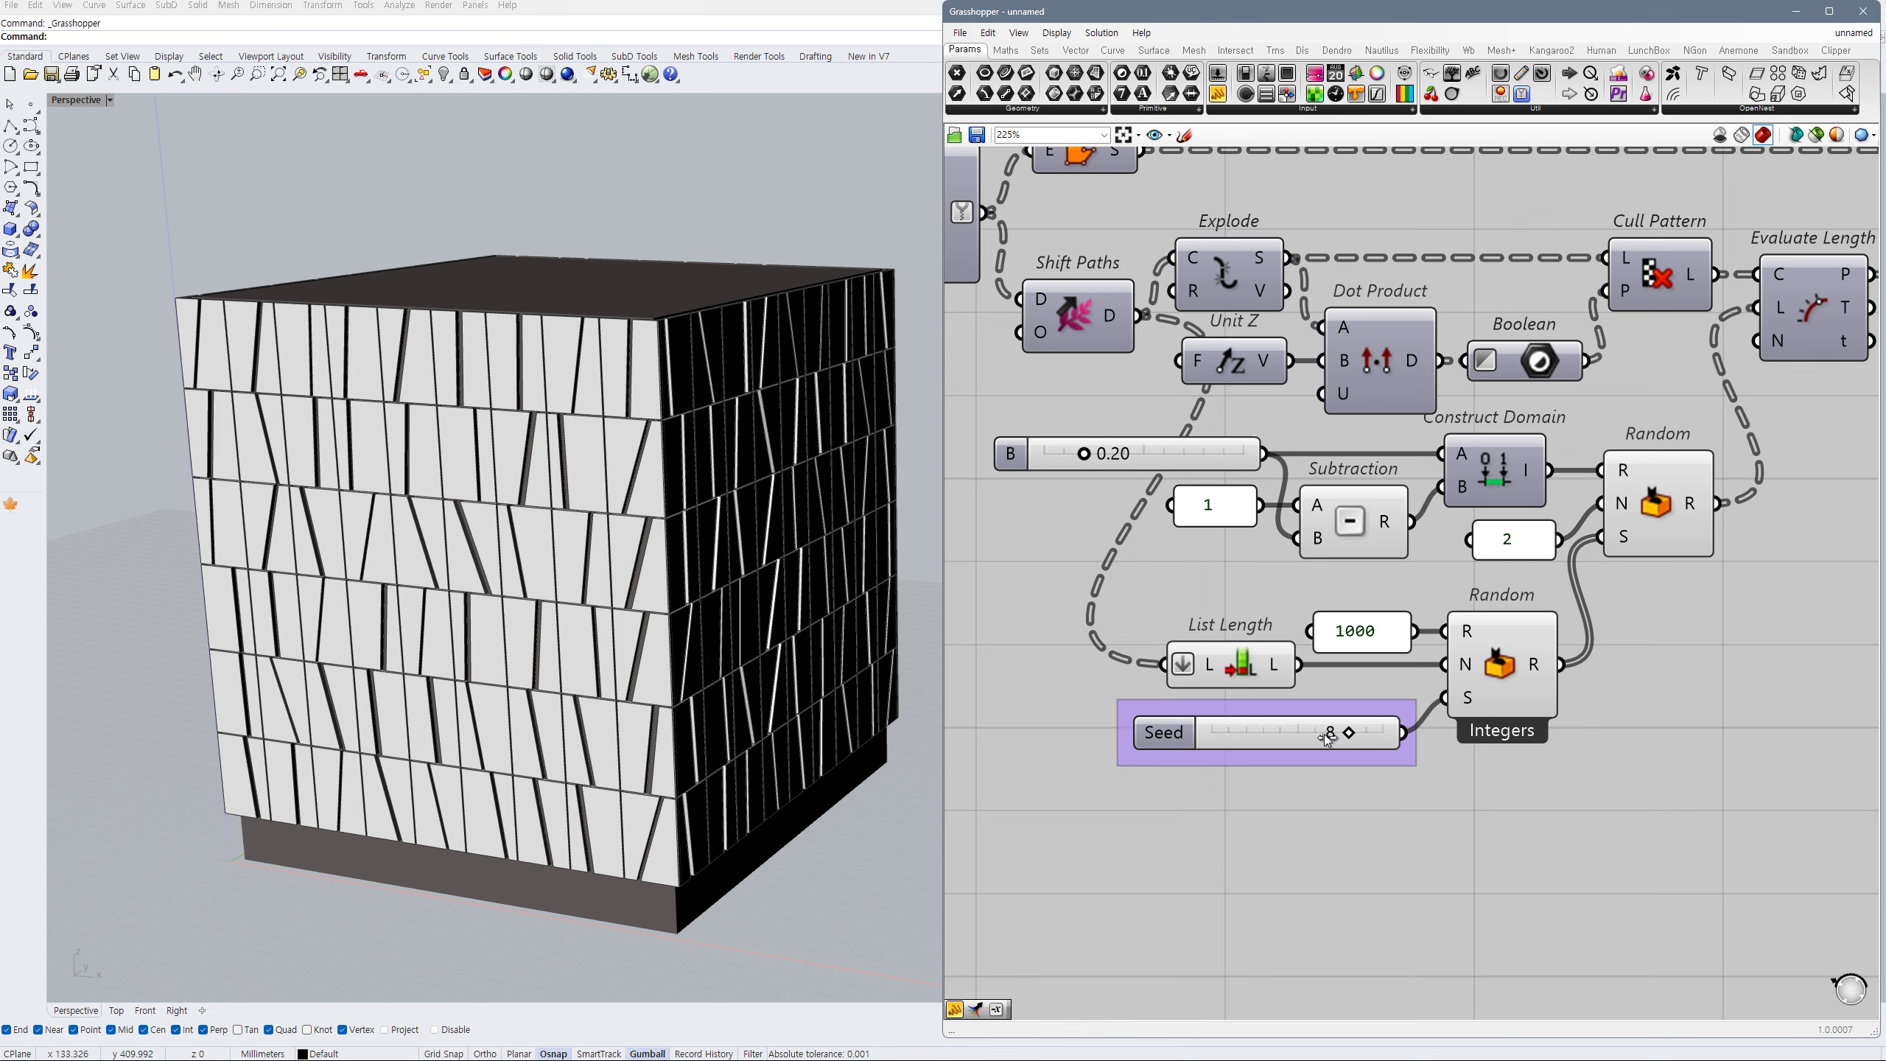
pyautogui.moveTo(1320, 740); pyautogui.dragTo(1260, 741)
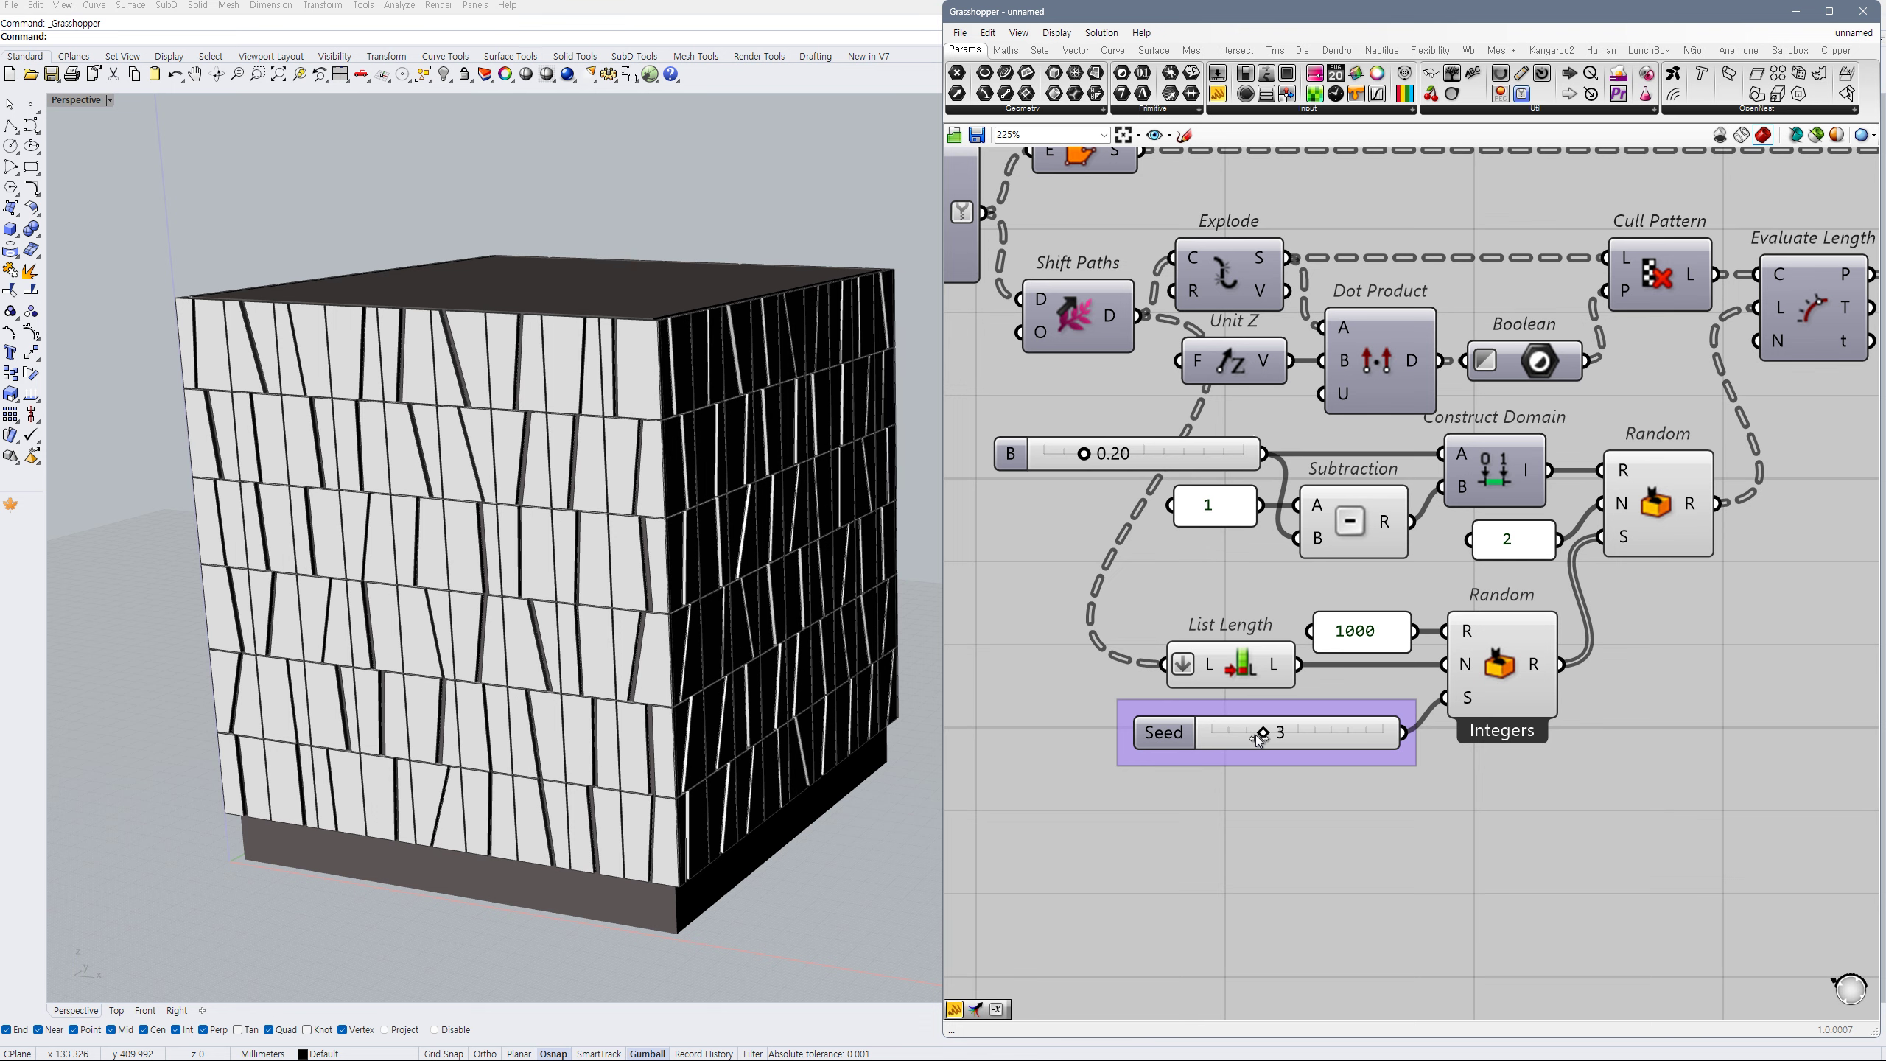
pyautogui.press('Left')
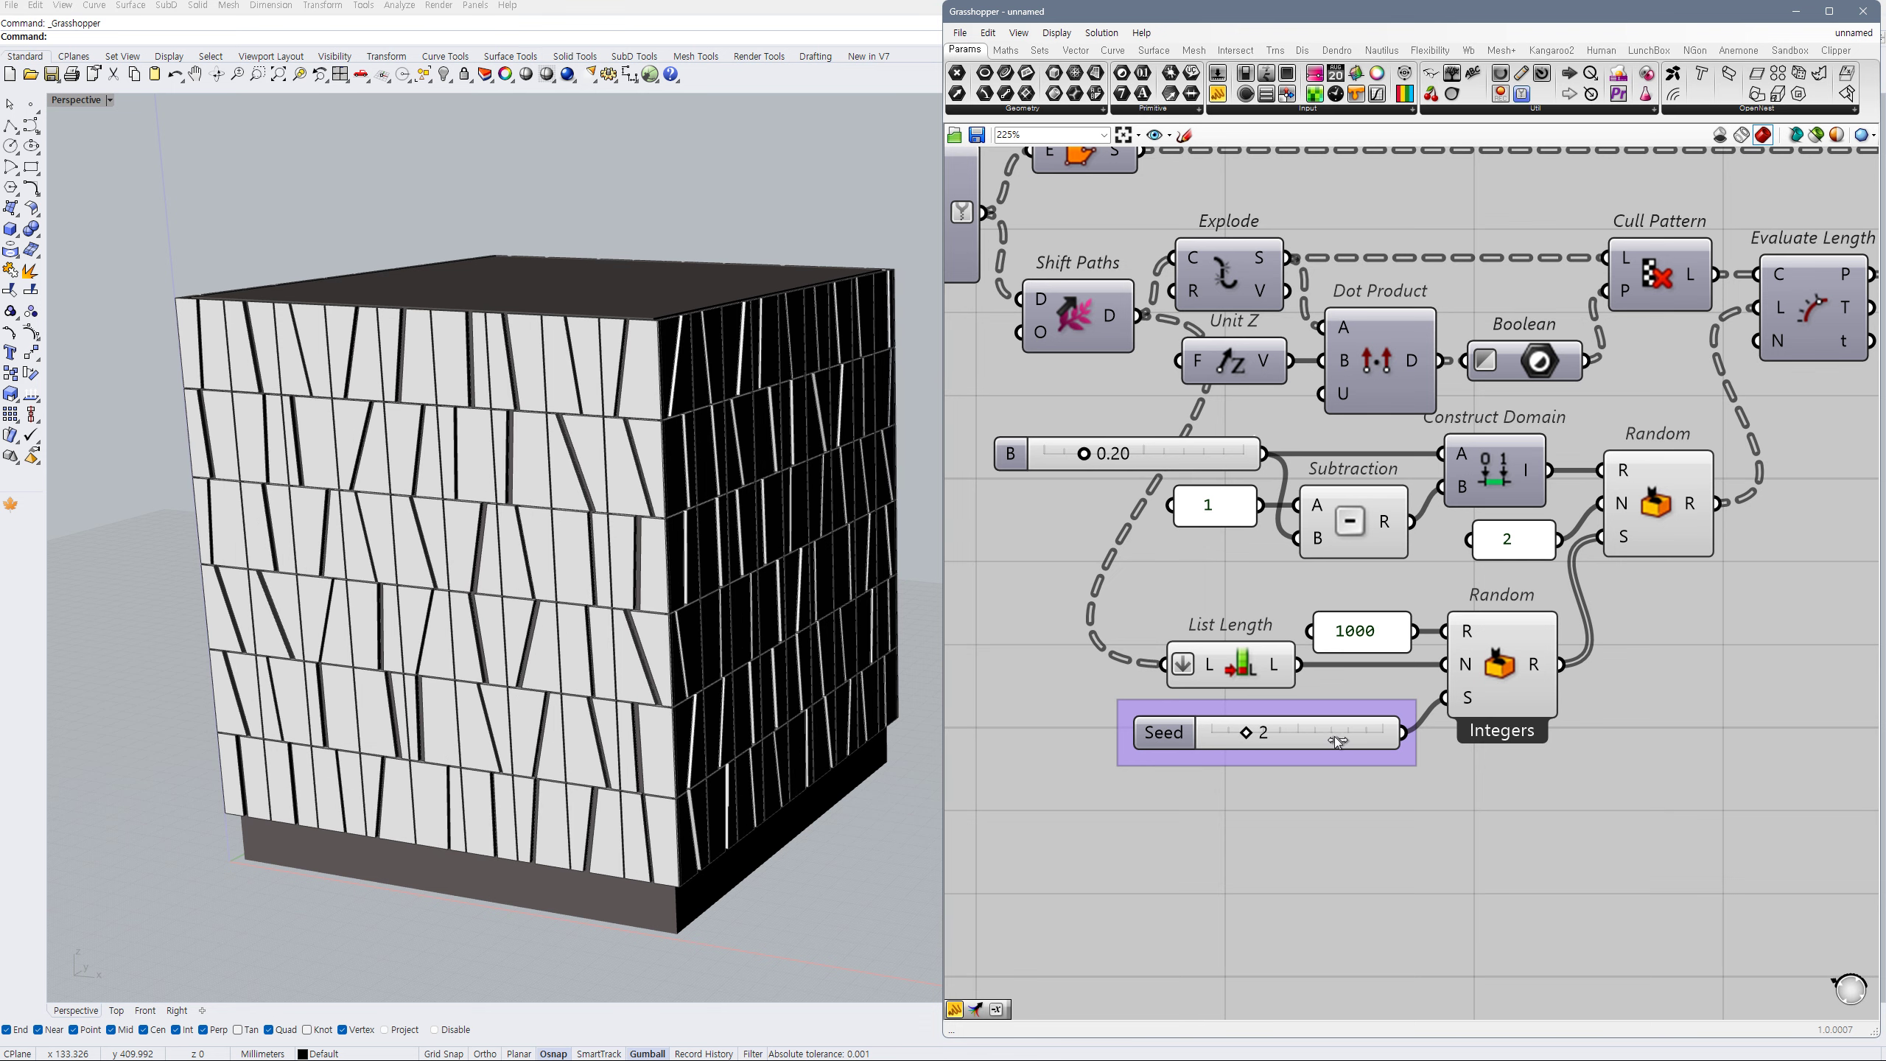
pyautogui.click(1334, 739)
pyautogui.click(1352, 742)
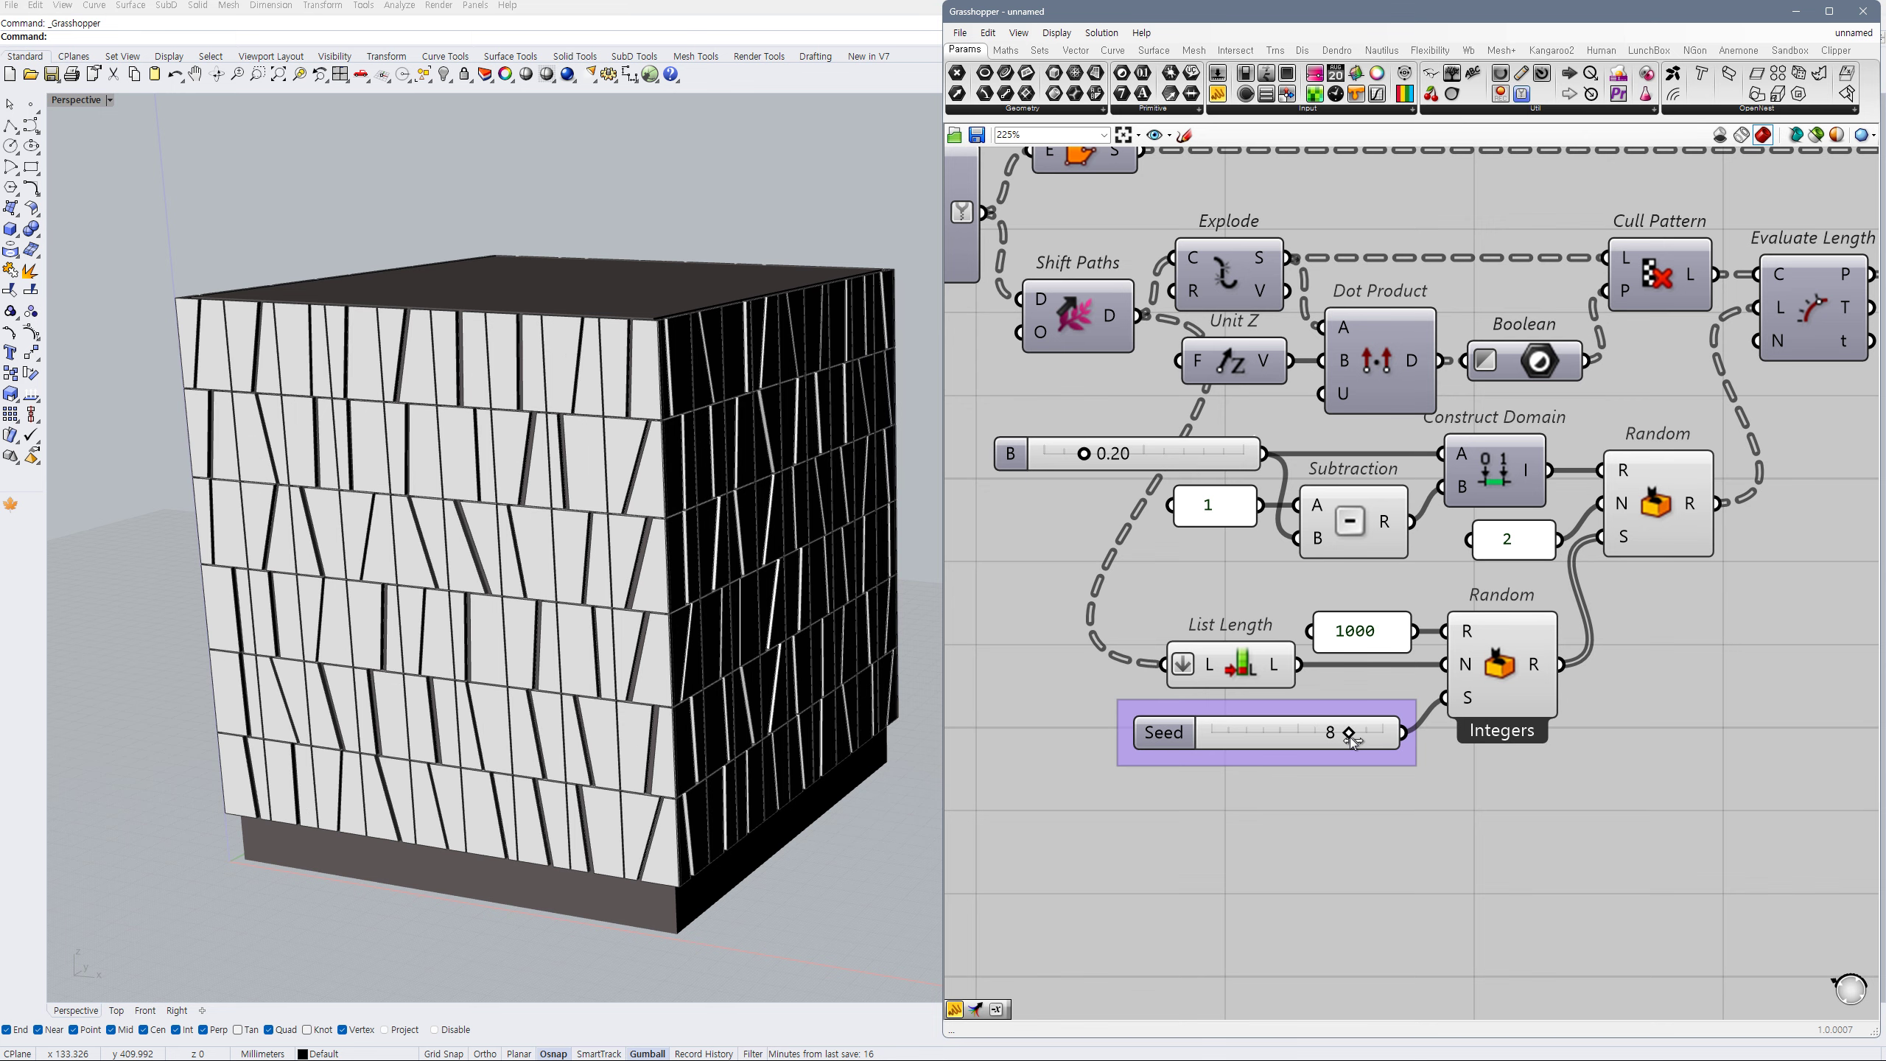
# - Review the Data 1 and Data 2 sliders and the Seed slider that control the random pipe radii
pyautogui.scroll(-4, 1368, 812)
pyautogui.moveTo(1539, 731); pyautogui.dragTo(1420, 698, button='right')
pyautogui.moveTo(1575, 680); pyautogui.dragTo(1218, 671, button='right')
pyautogui.moveTo(1594, 670); pyautogui.dragTo(1341, 666, button='right')
pyautogui.scroll(1, 1261, 678)
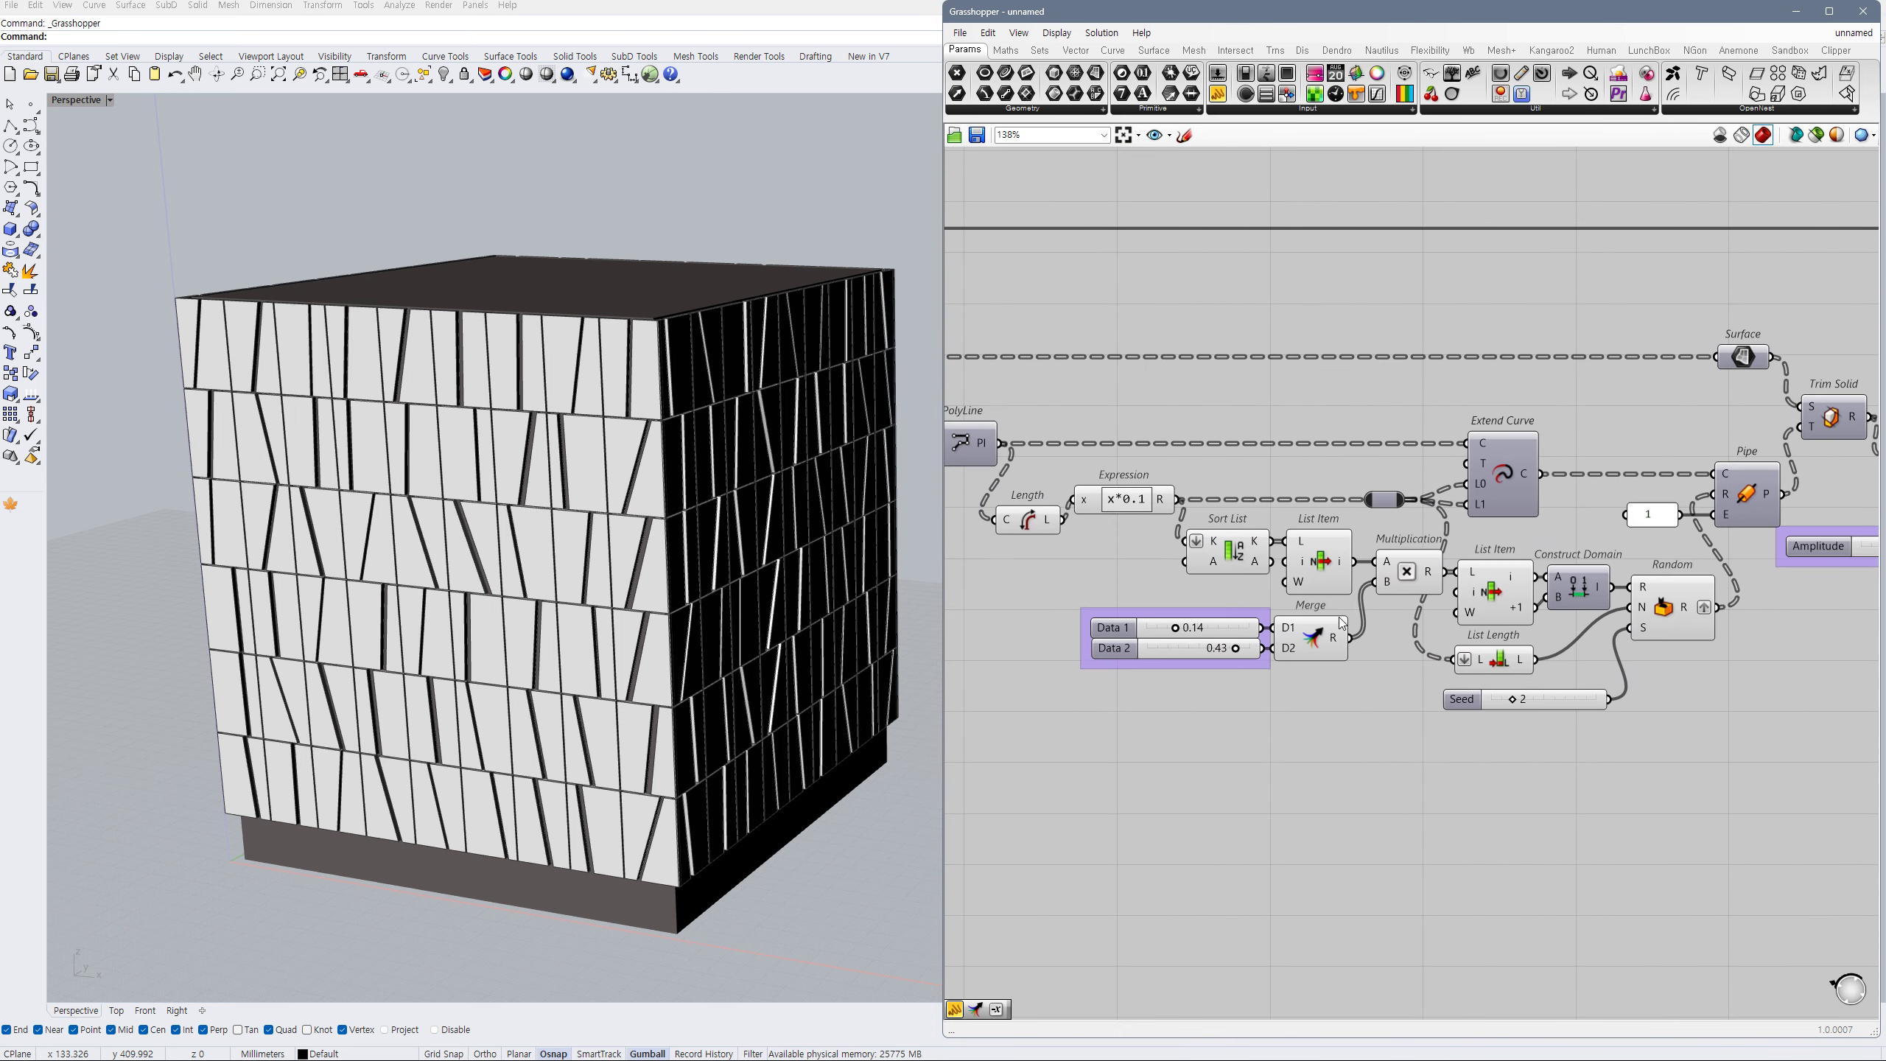
pyautogui.moveTo(1591, 705); pyautogui.dragTo(1399, 702, button='right')
pyautogui.click(1271, 698)
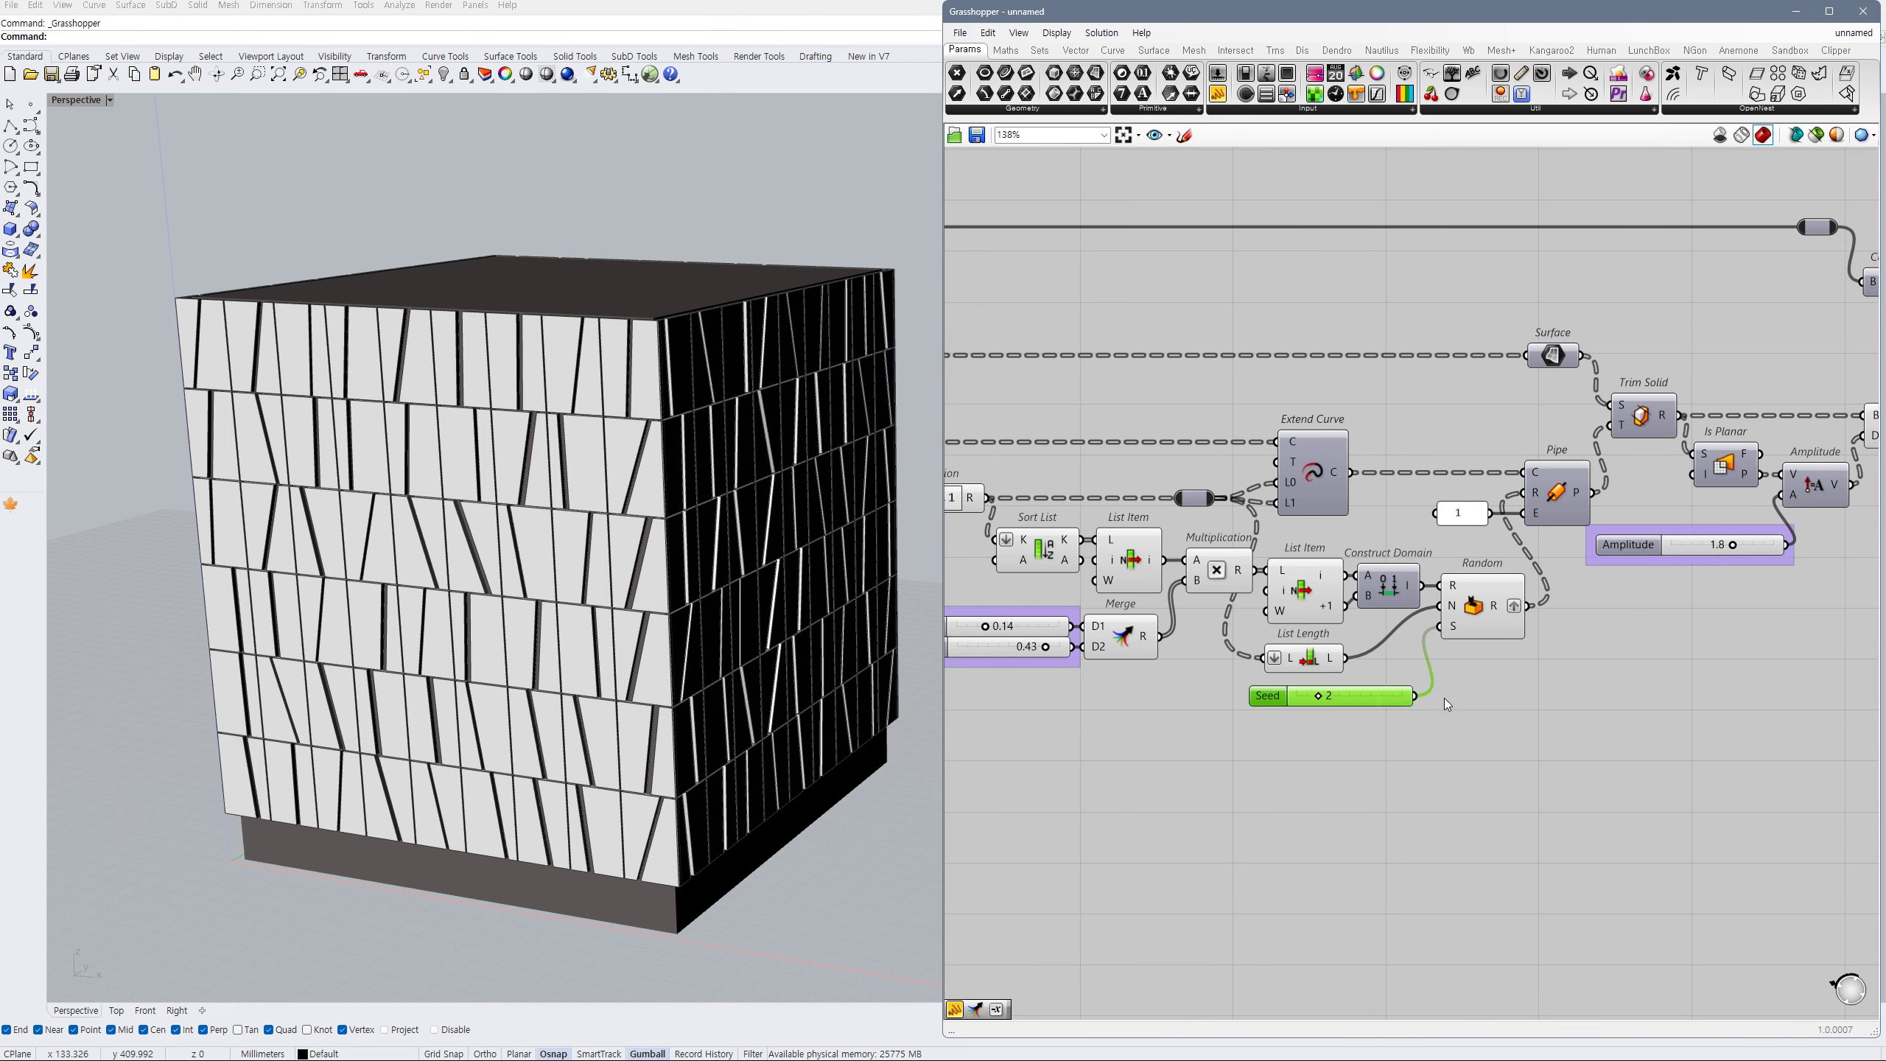
pyautogui.click(1528, 696)
# - Bake the capped inner volume from Cap Holes into Rhino and select the baked solid in the viewport
pyautogui.scroll(-1, 1473, 699)
pyautogui.moveTo(1722, 562)
pyautogui.mouseDown(button='right')
pyautogui.moveTo(1480, 571)
pyautogui.moveTo(1432, 591)
pyautogui.mouseUp(button='right')
pyautogui.moveTo(1639, 460); pyautogui.dragTo(1550, 535, button='right')
pyautogui.middleClick(1455, 451)
pyautogui.click(1483, 480)
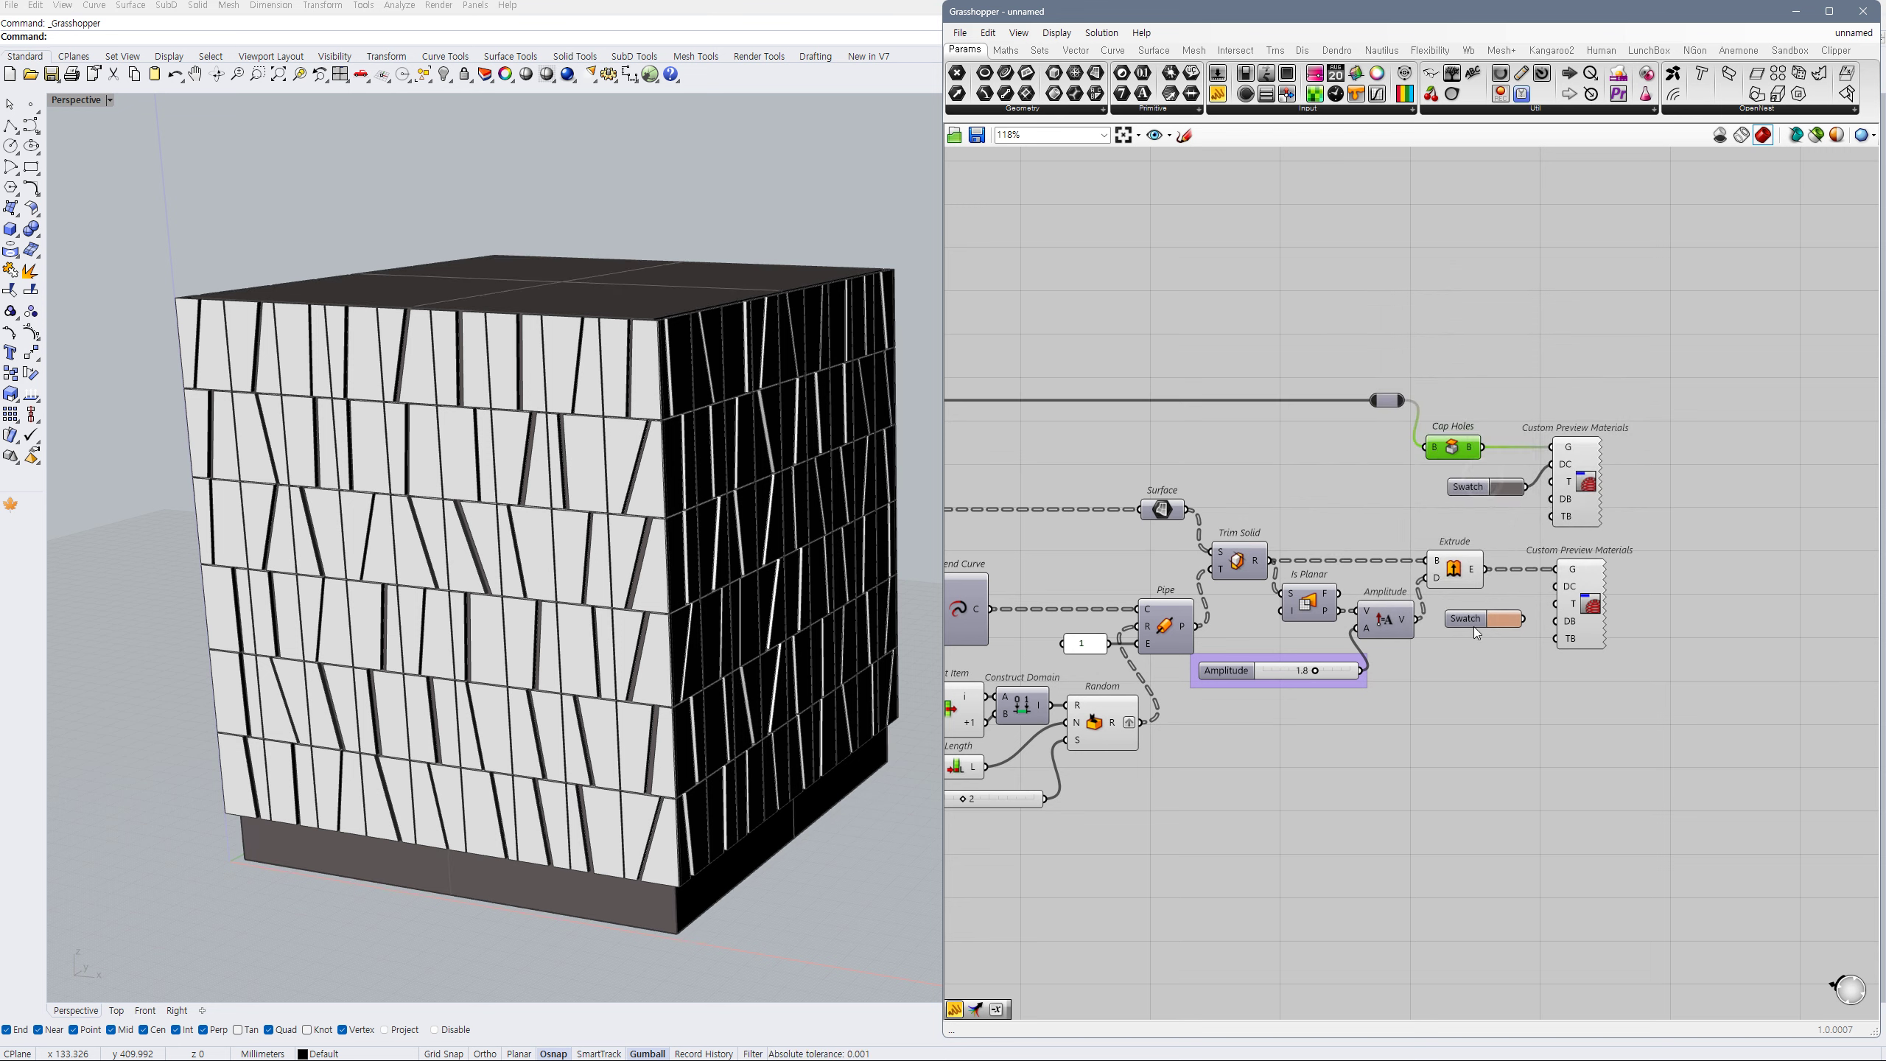
pyautogui.moveTo(793, 149); pyautogui.dragTo(678, 391)
# - Bake the panel solids from the final Extrude component into Rhino
pyautogui.click(1498, 747)
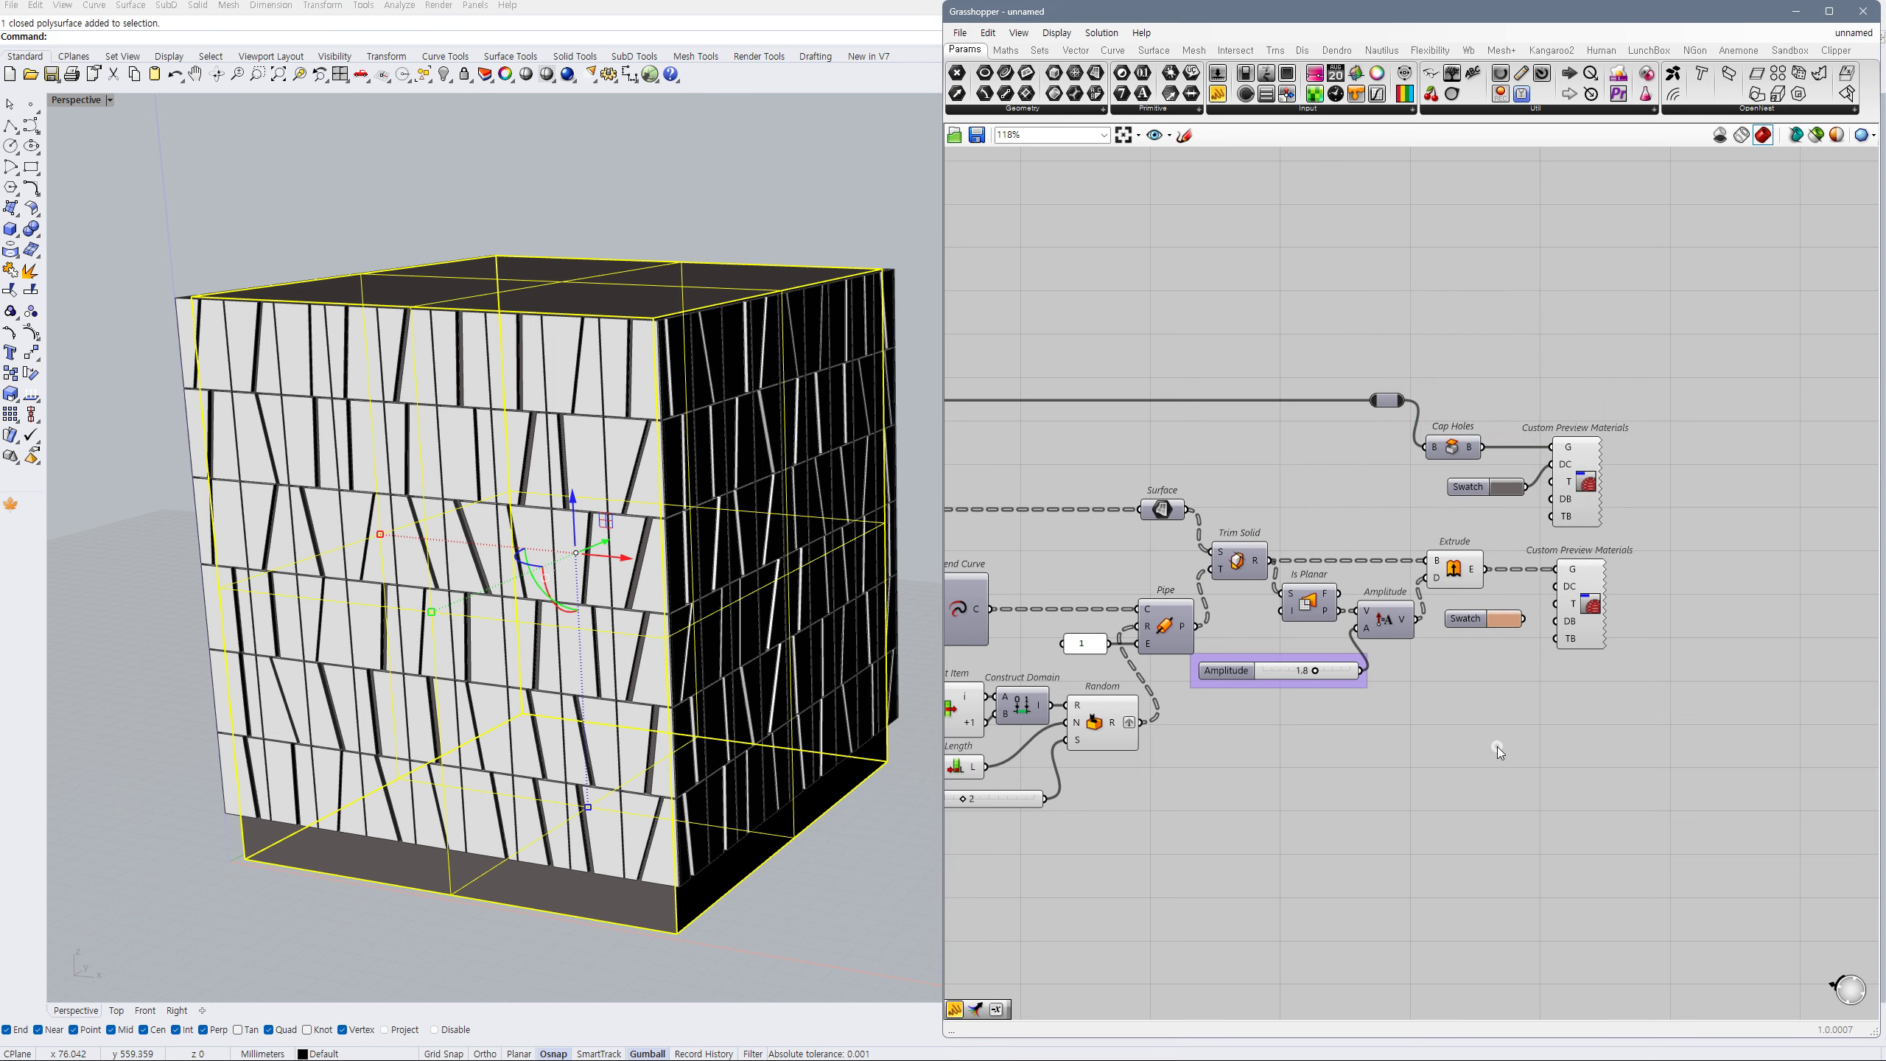
pyautogui.middleClick(1457, 582)
pyautogui.click(1481, 600)
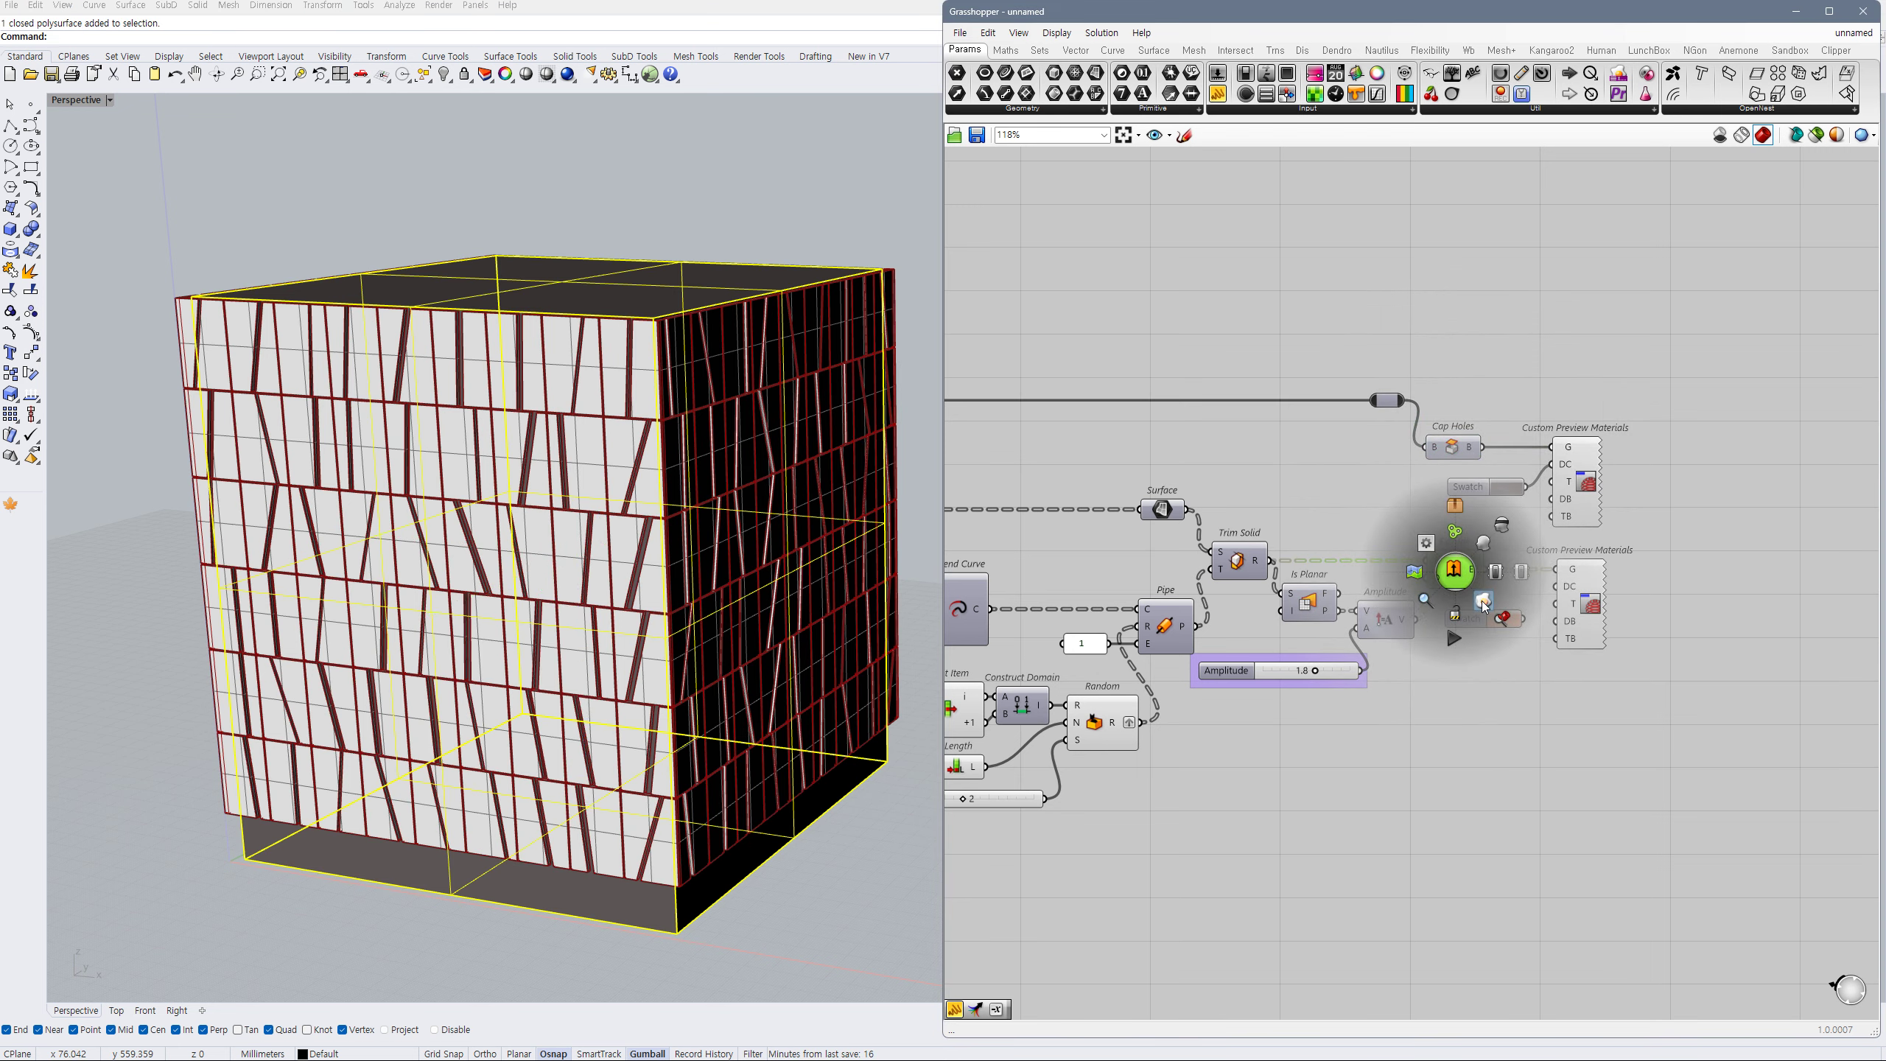
# - Turn off the preview of the panels' Custom Preview Materials, and toggle the inner volume's preview off and back on
pyautogui.click(1580, 591)
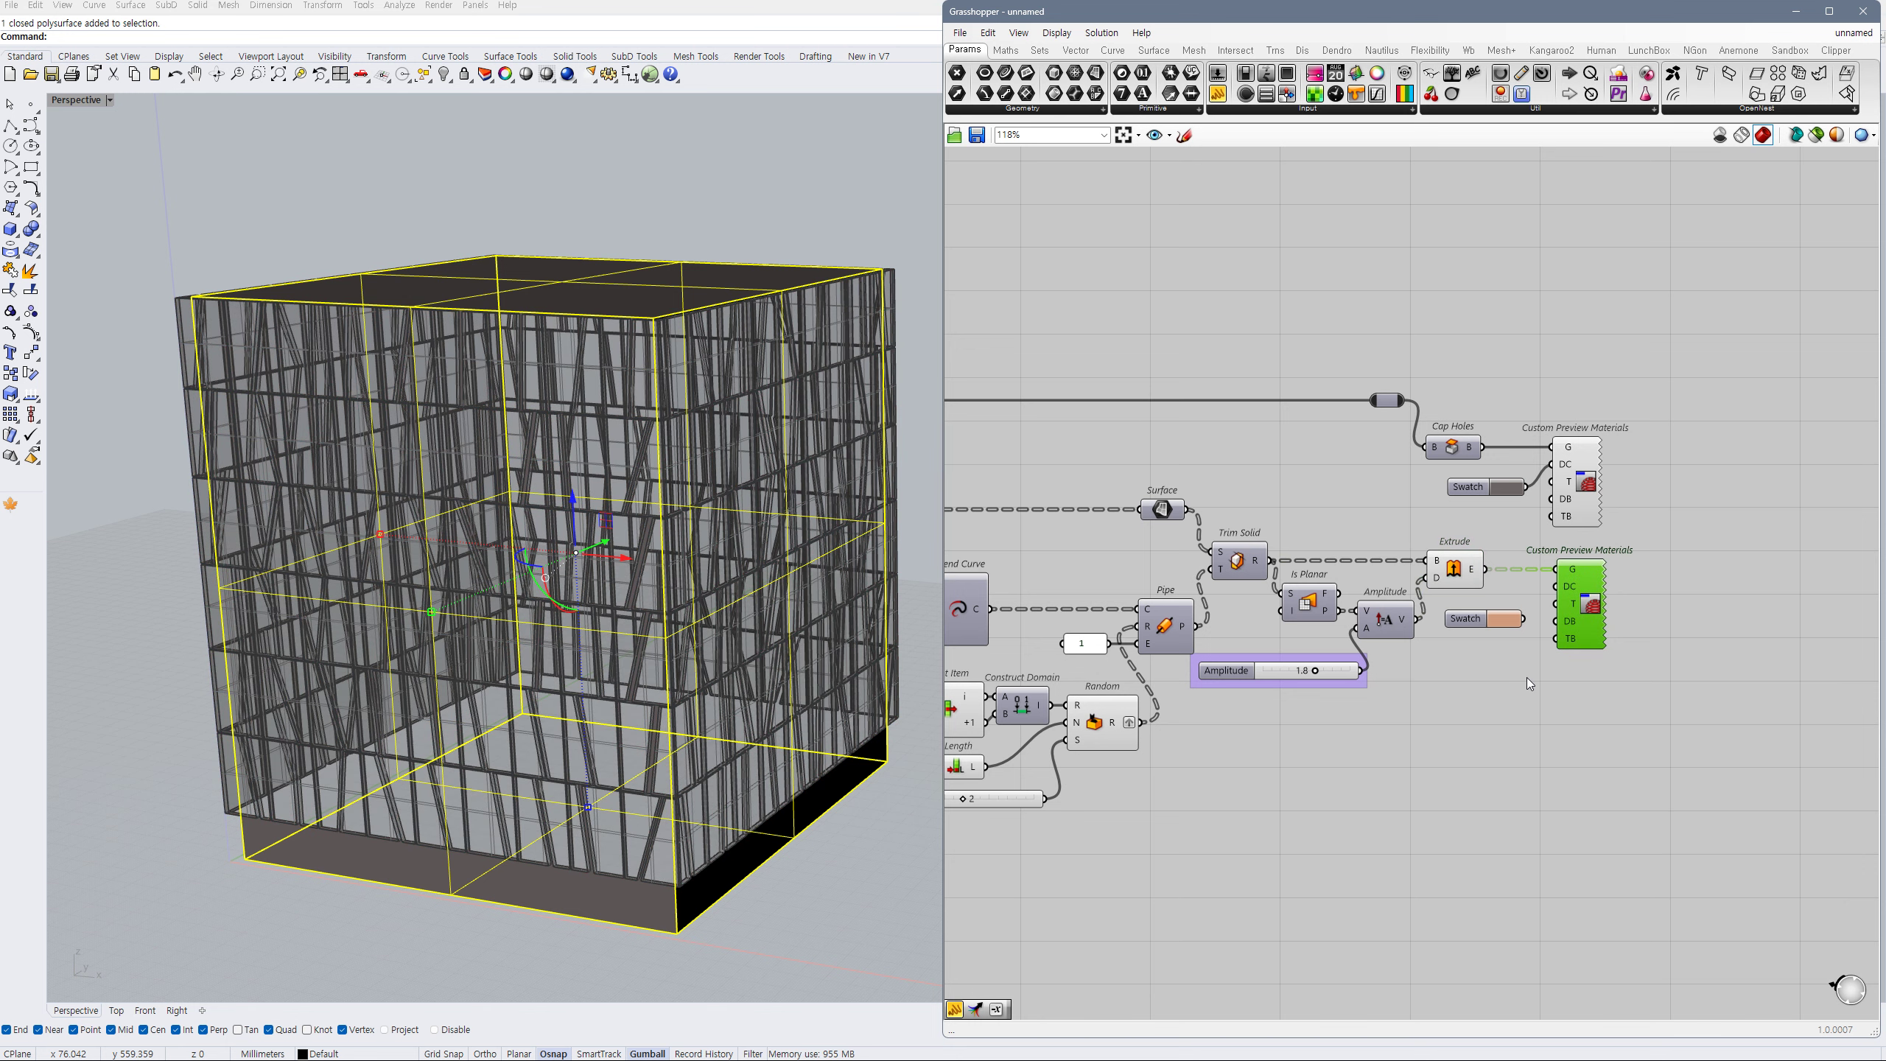
pyautogui.click(1568, 464)
pyautogui.hotkey('ctrl', 'q')
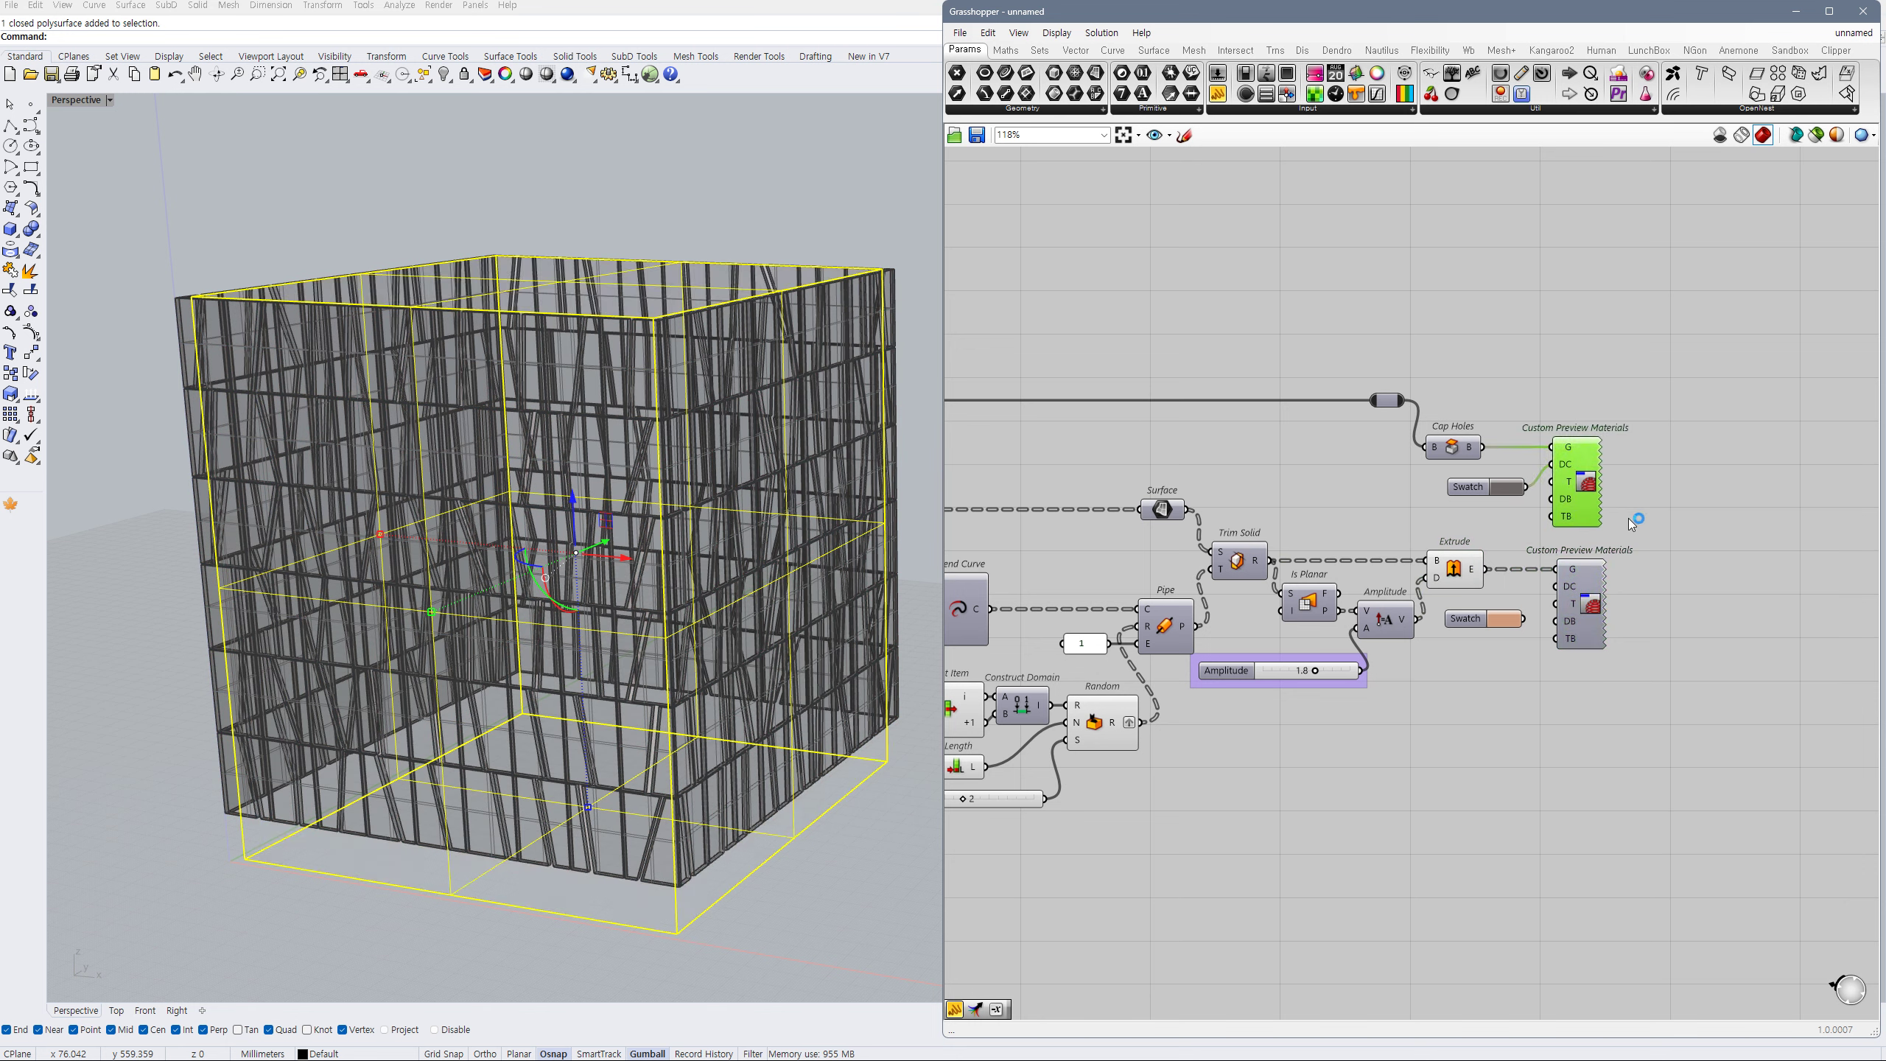
pyautogui.click(1633, 520)
pyautogui.click(1567, 489)
pyautogui.hotkey('ctrl', 'q')
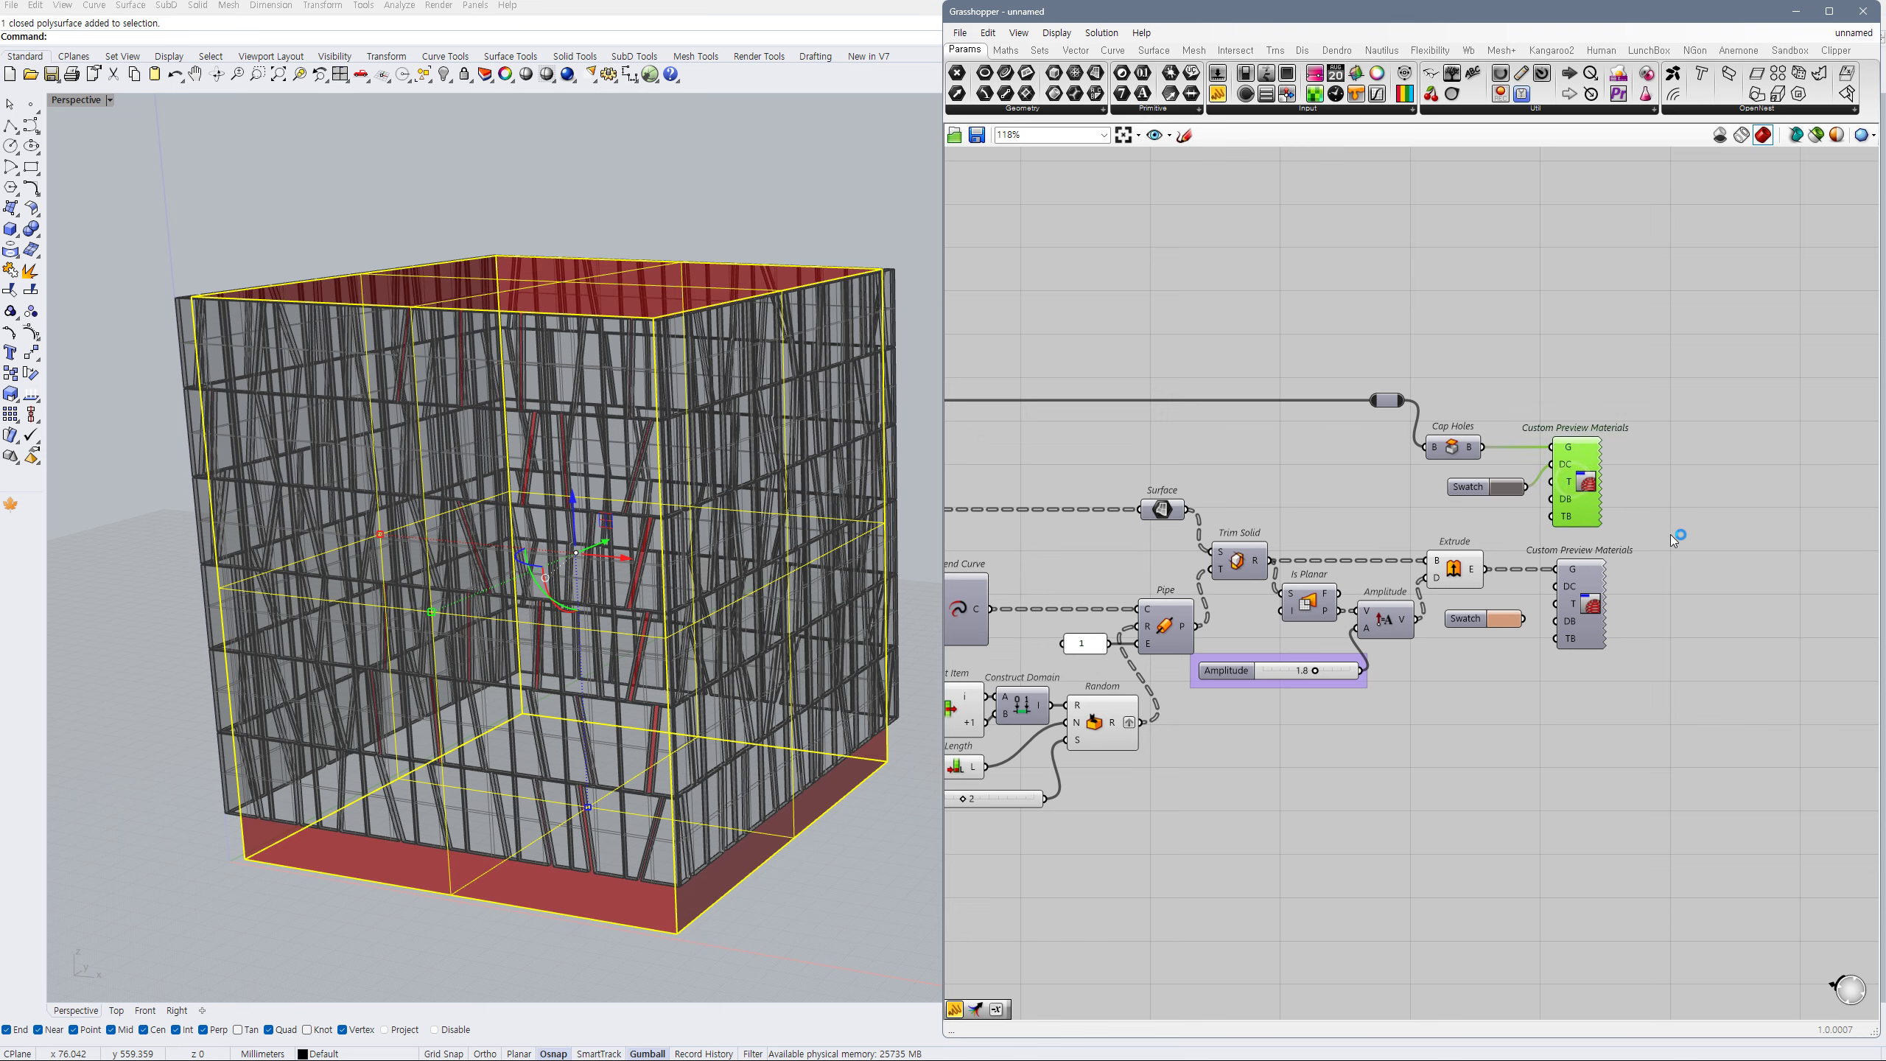
pyautogui.click(1664, 533)
# - Deselect the baked volume and switch the Perspective viewport to Rendered display mode
pyautogui.click(871, 195)
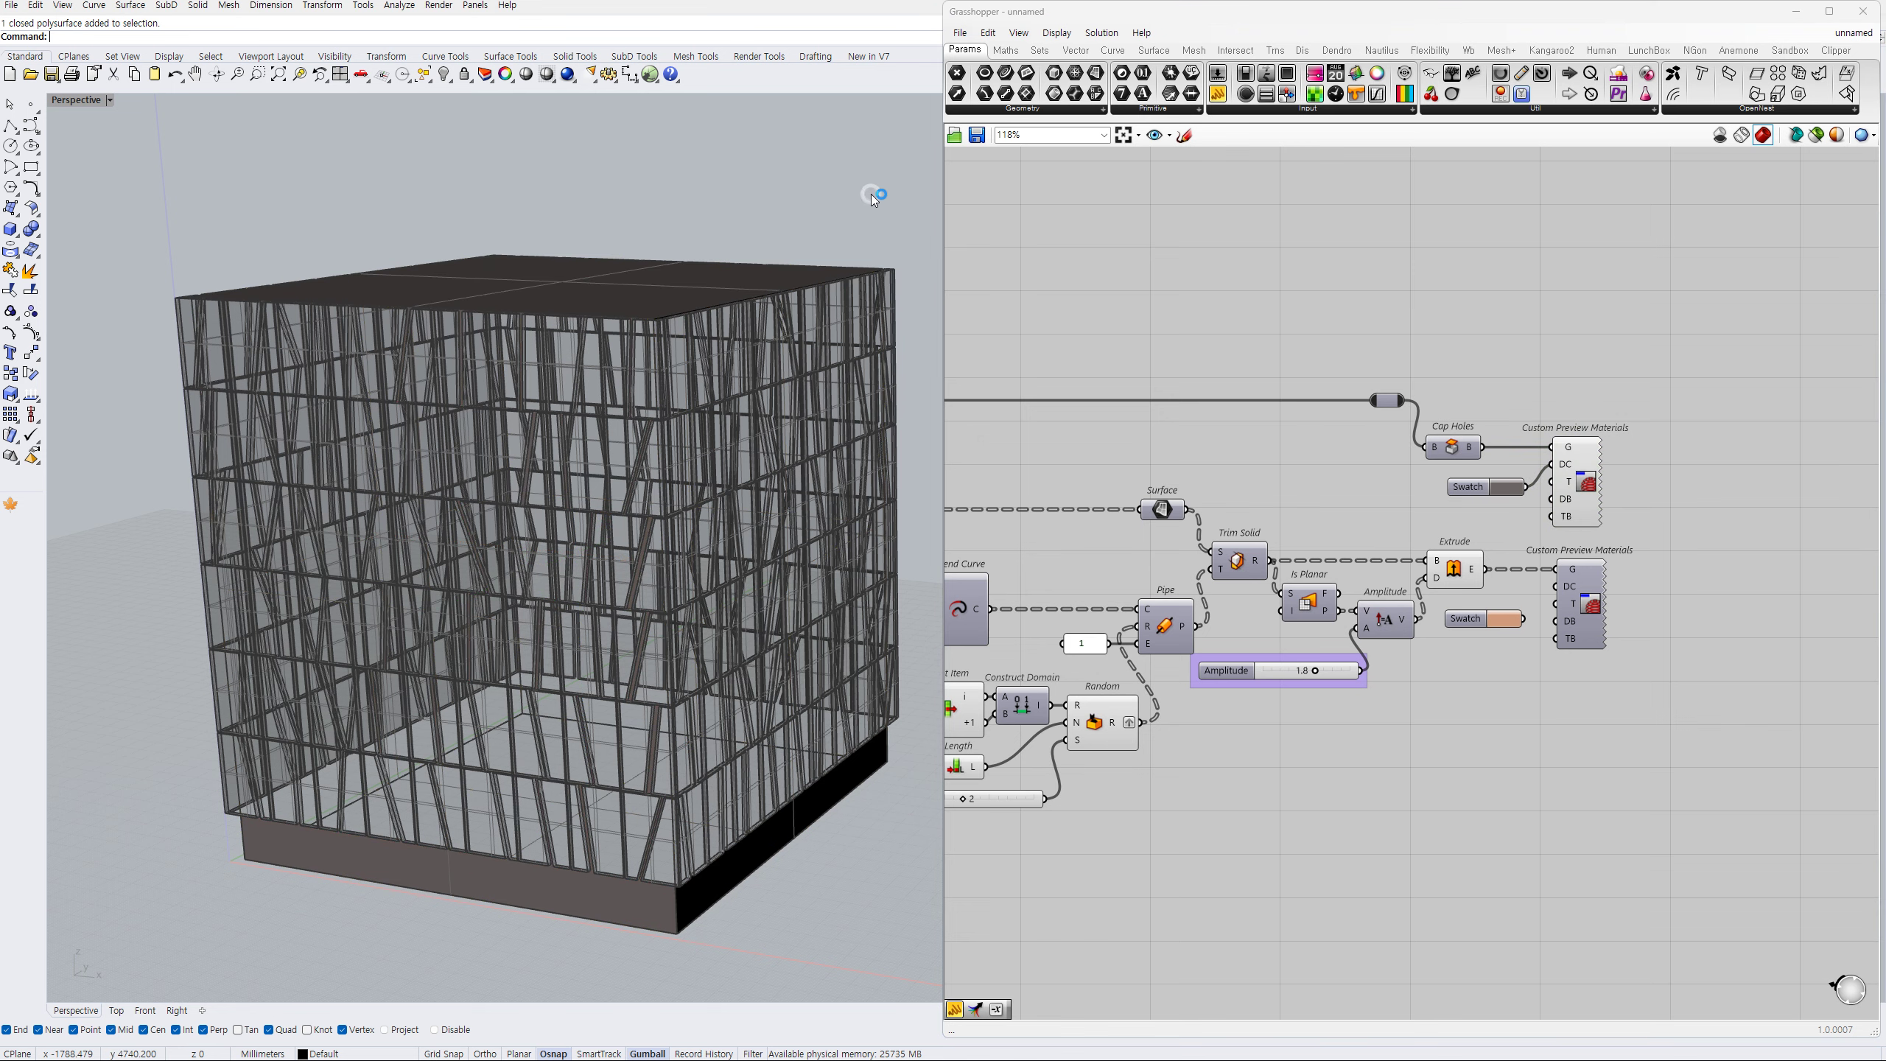
pyautogui.click(110, 101)
pyautogui.click(95, 188)
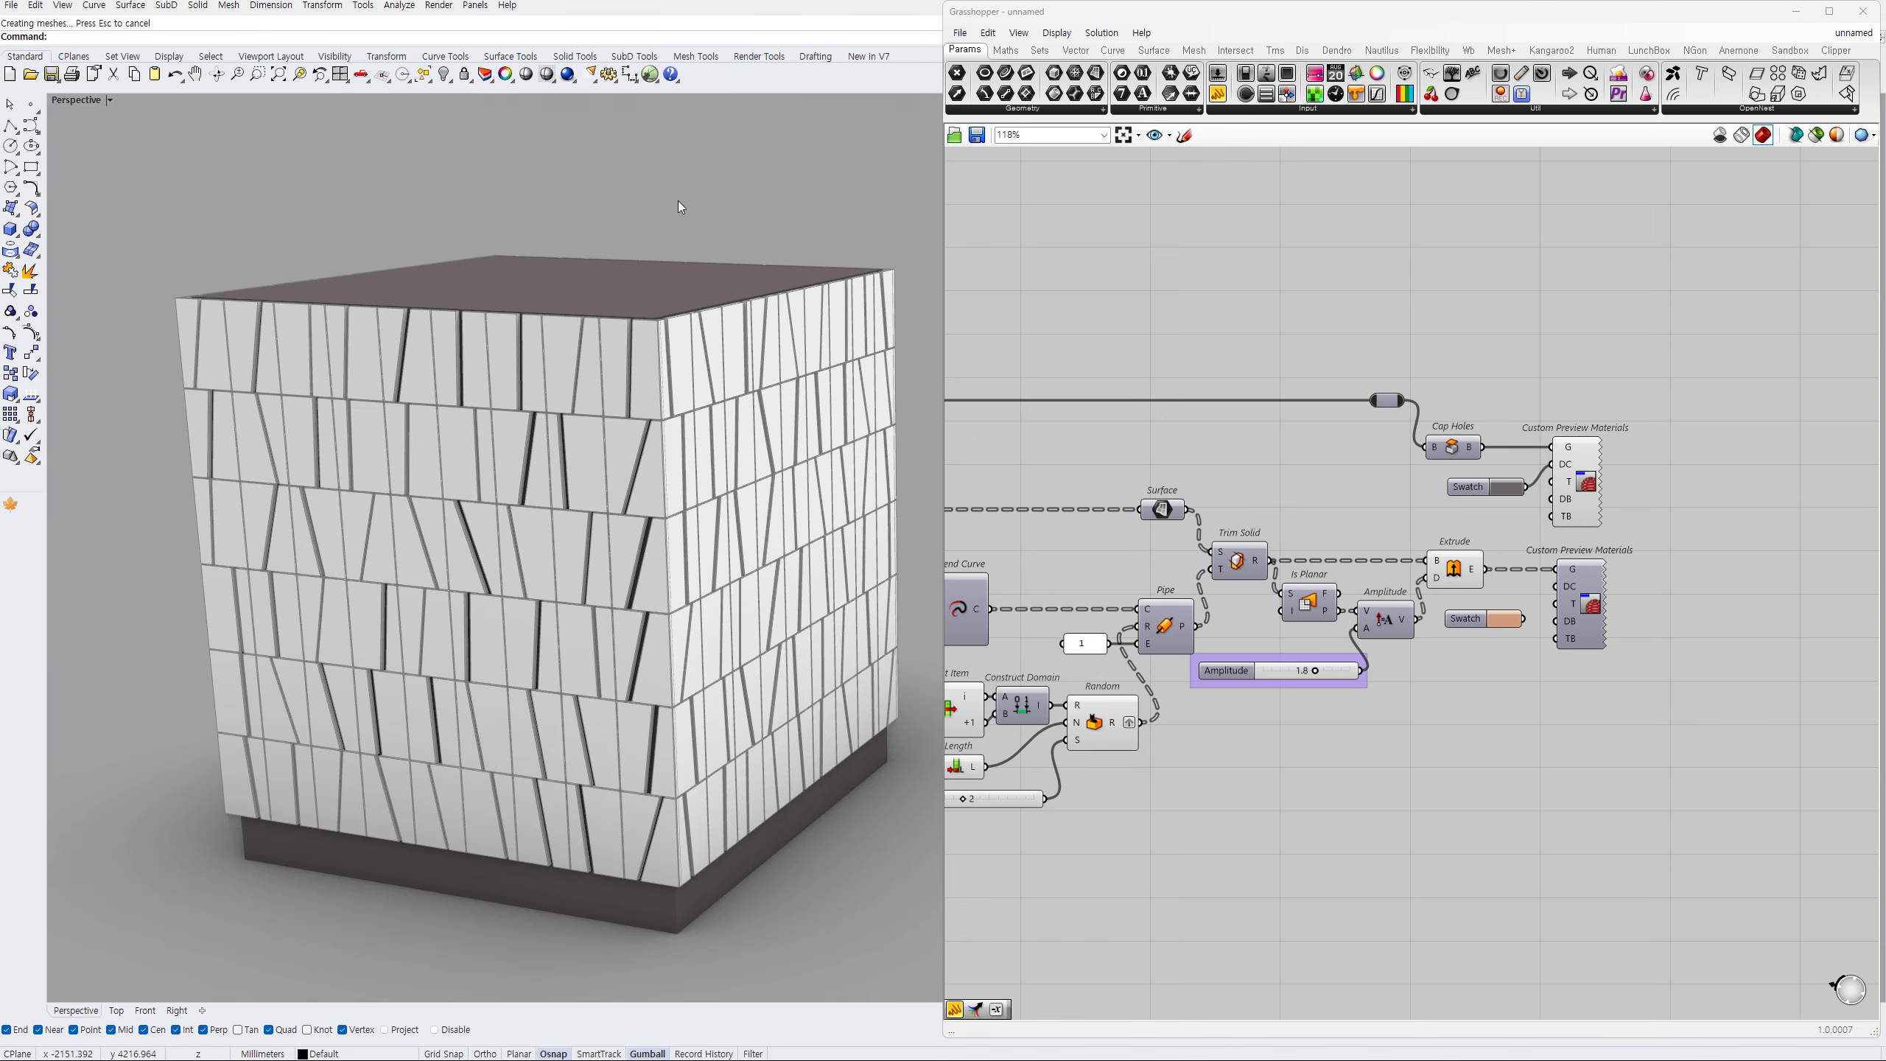
# - Collapse the Grasshopper window and inspect the rendered facade panels up close from a low angle
pyautogui.doubleClick(1243, 19)
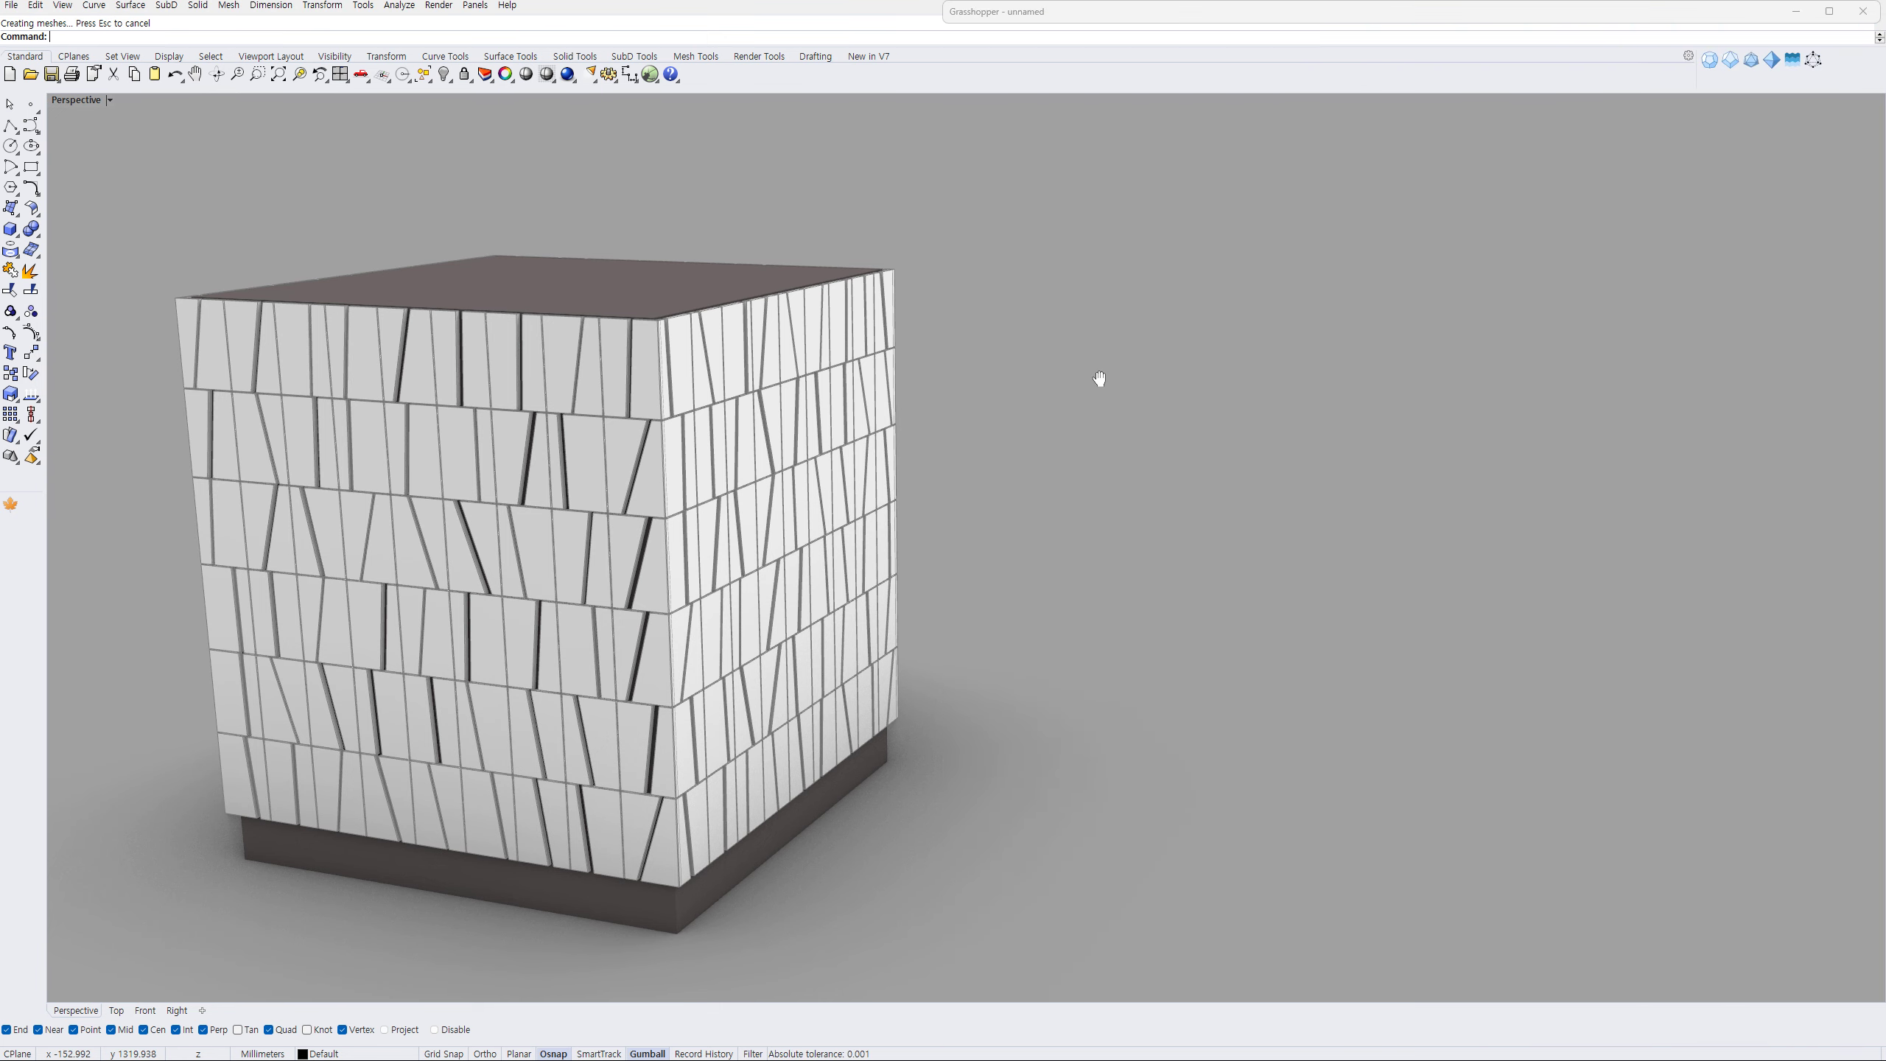
pyautogui.moveTo(1100, 379); pyautogui.dragTo(1043, 491, button='right')
pyautogui.scroll(3, 1046, 497)
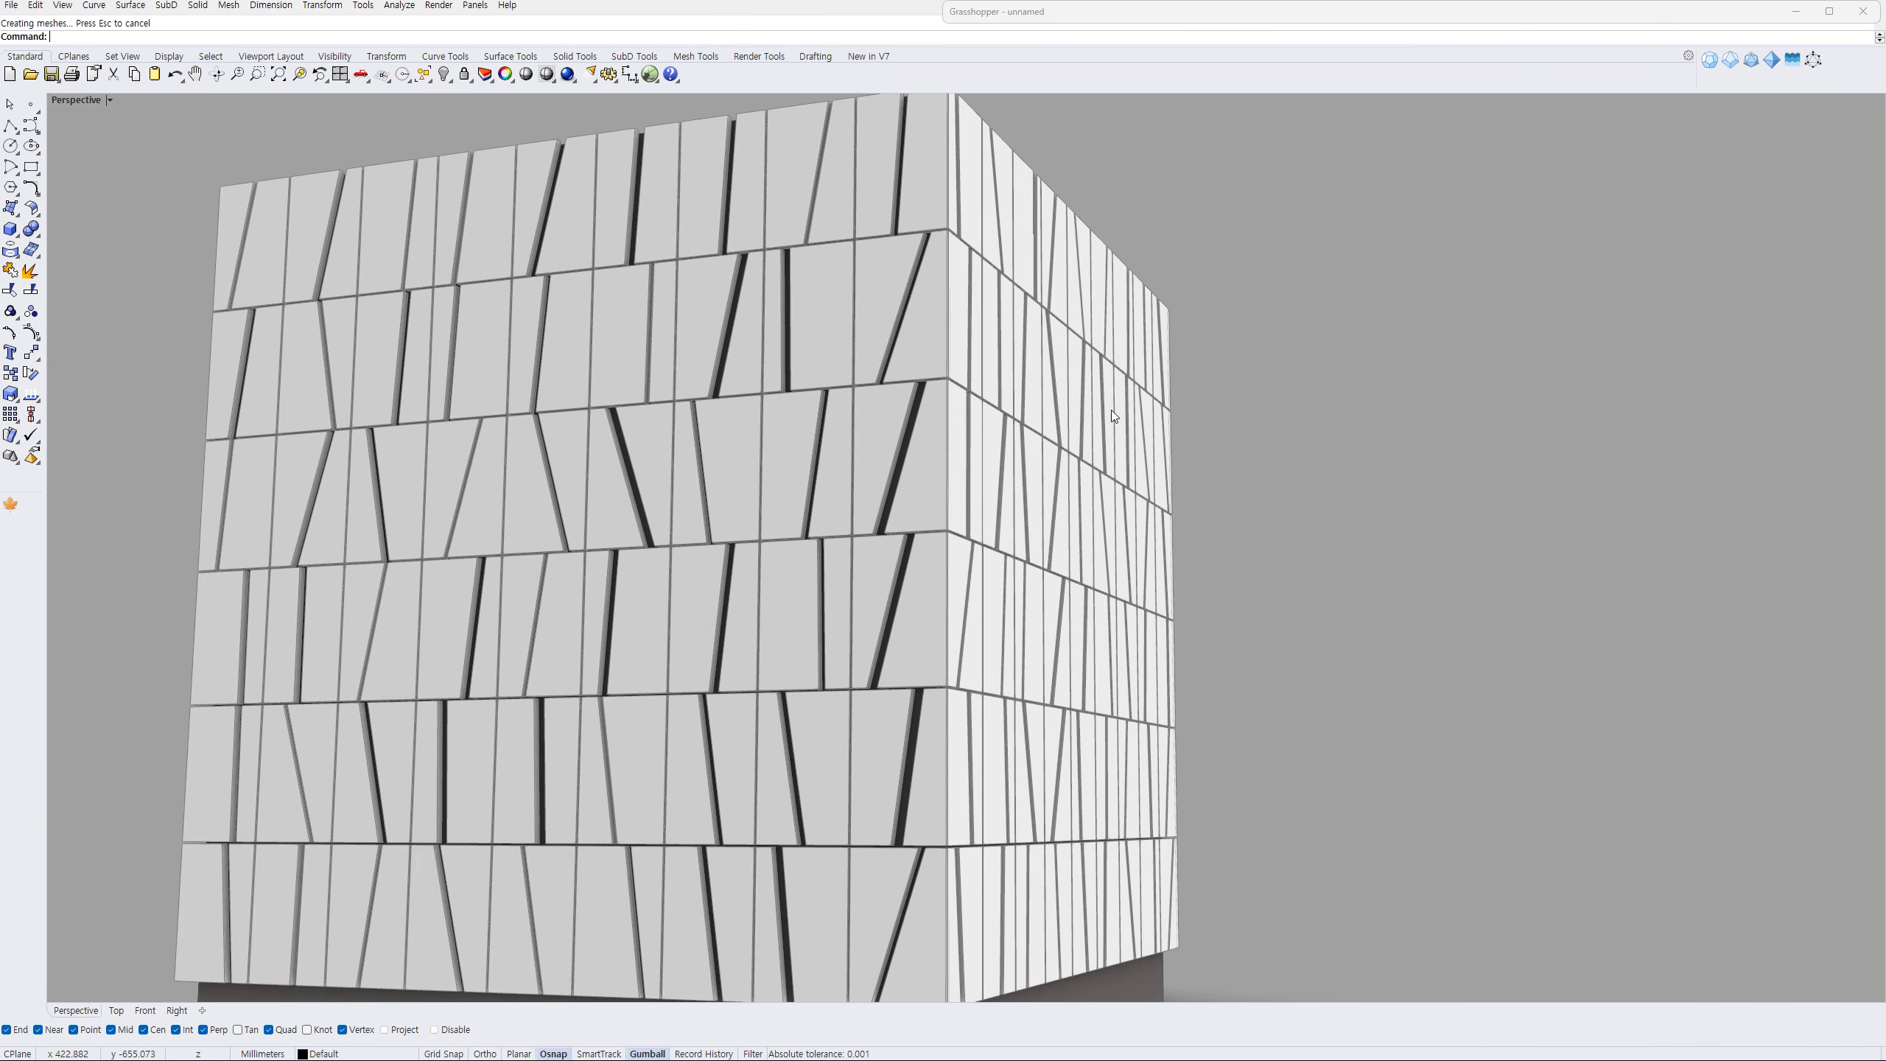
# - Expand the Grasshopper window, select the panels' final Extrude component to check its preview, and collapse the window again
pyautogui.doubleClick(1297, 14)
pyautogui.click(1449, 569)
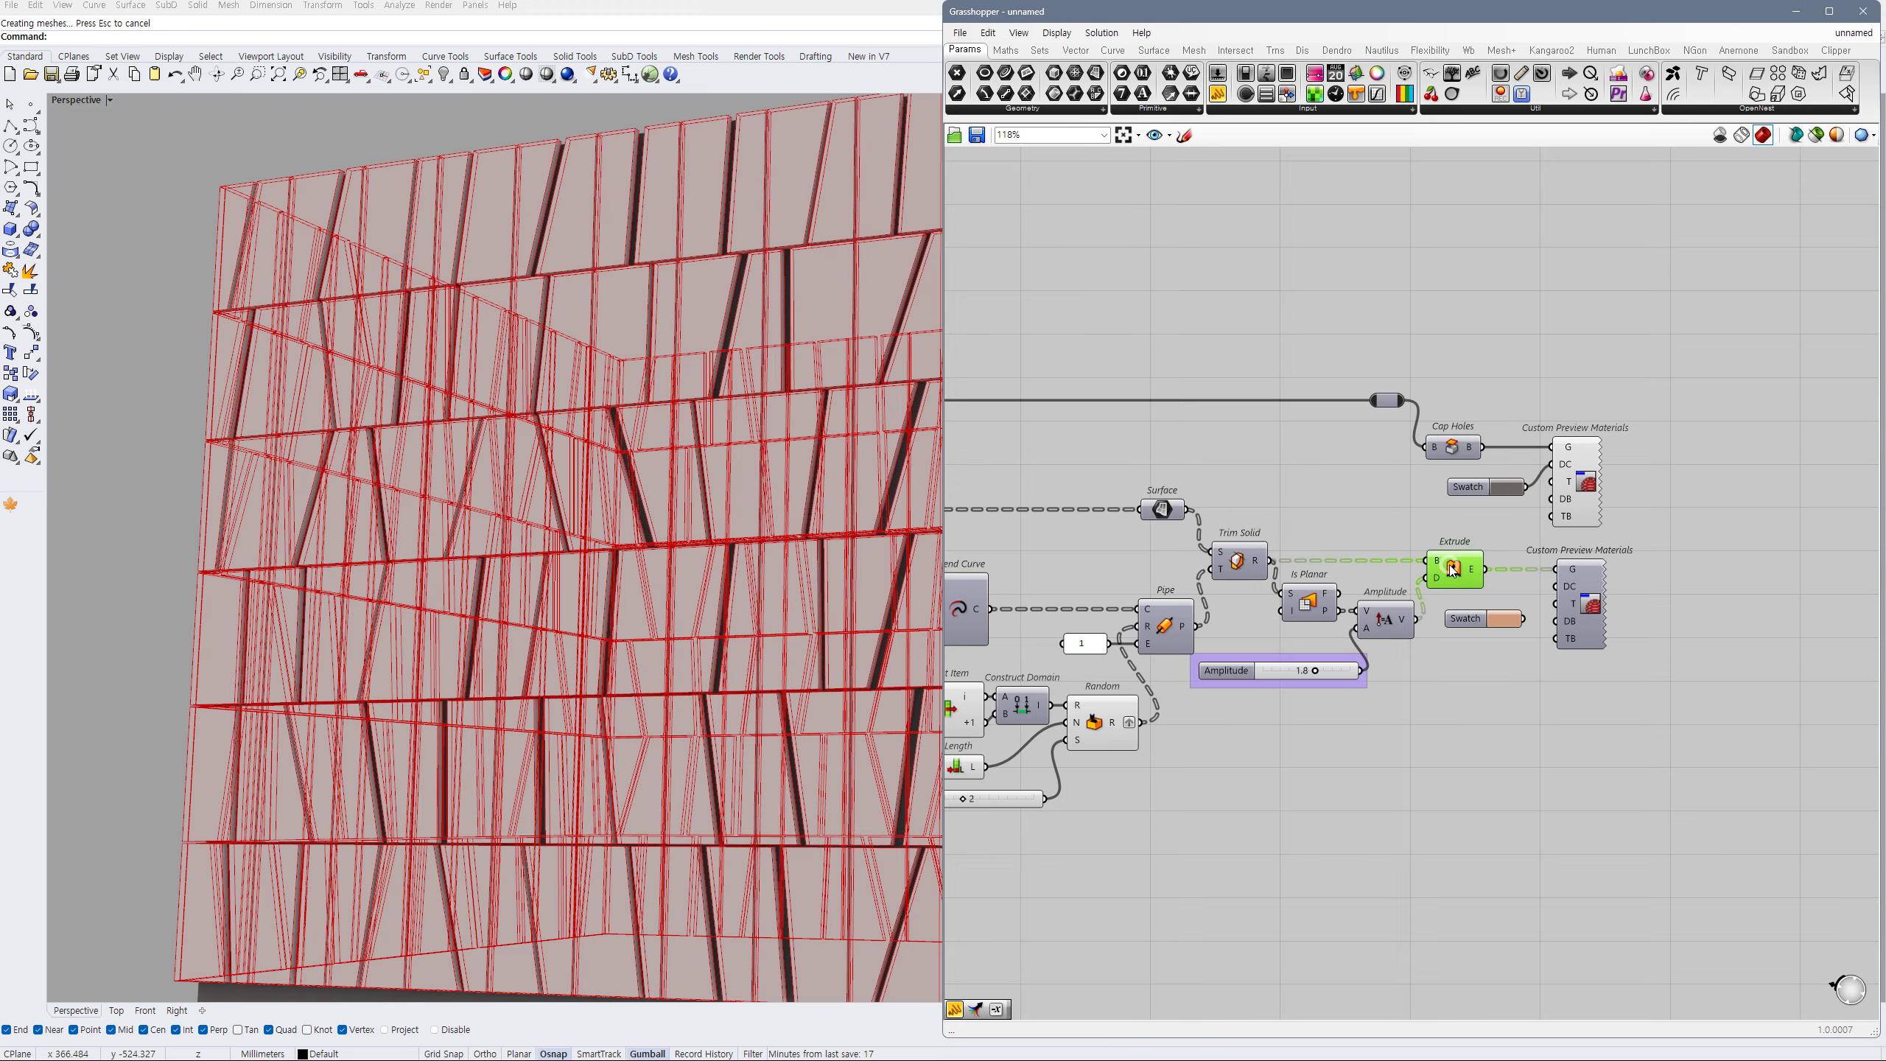
pyautogui.doubleClick(1453, 8)
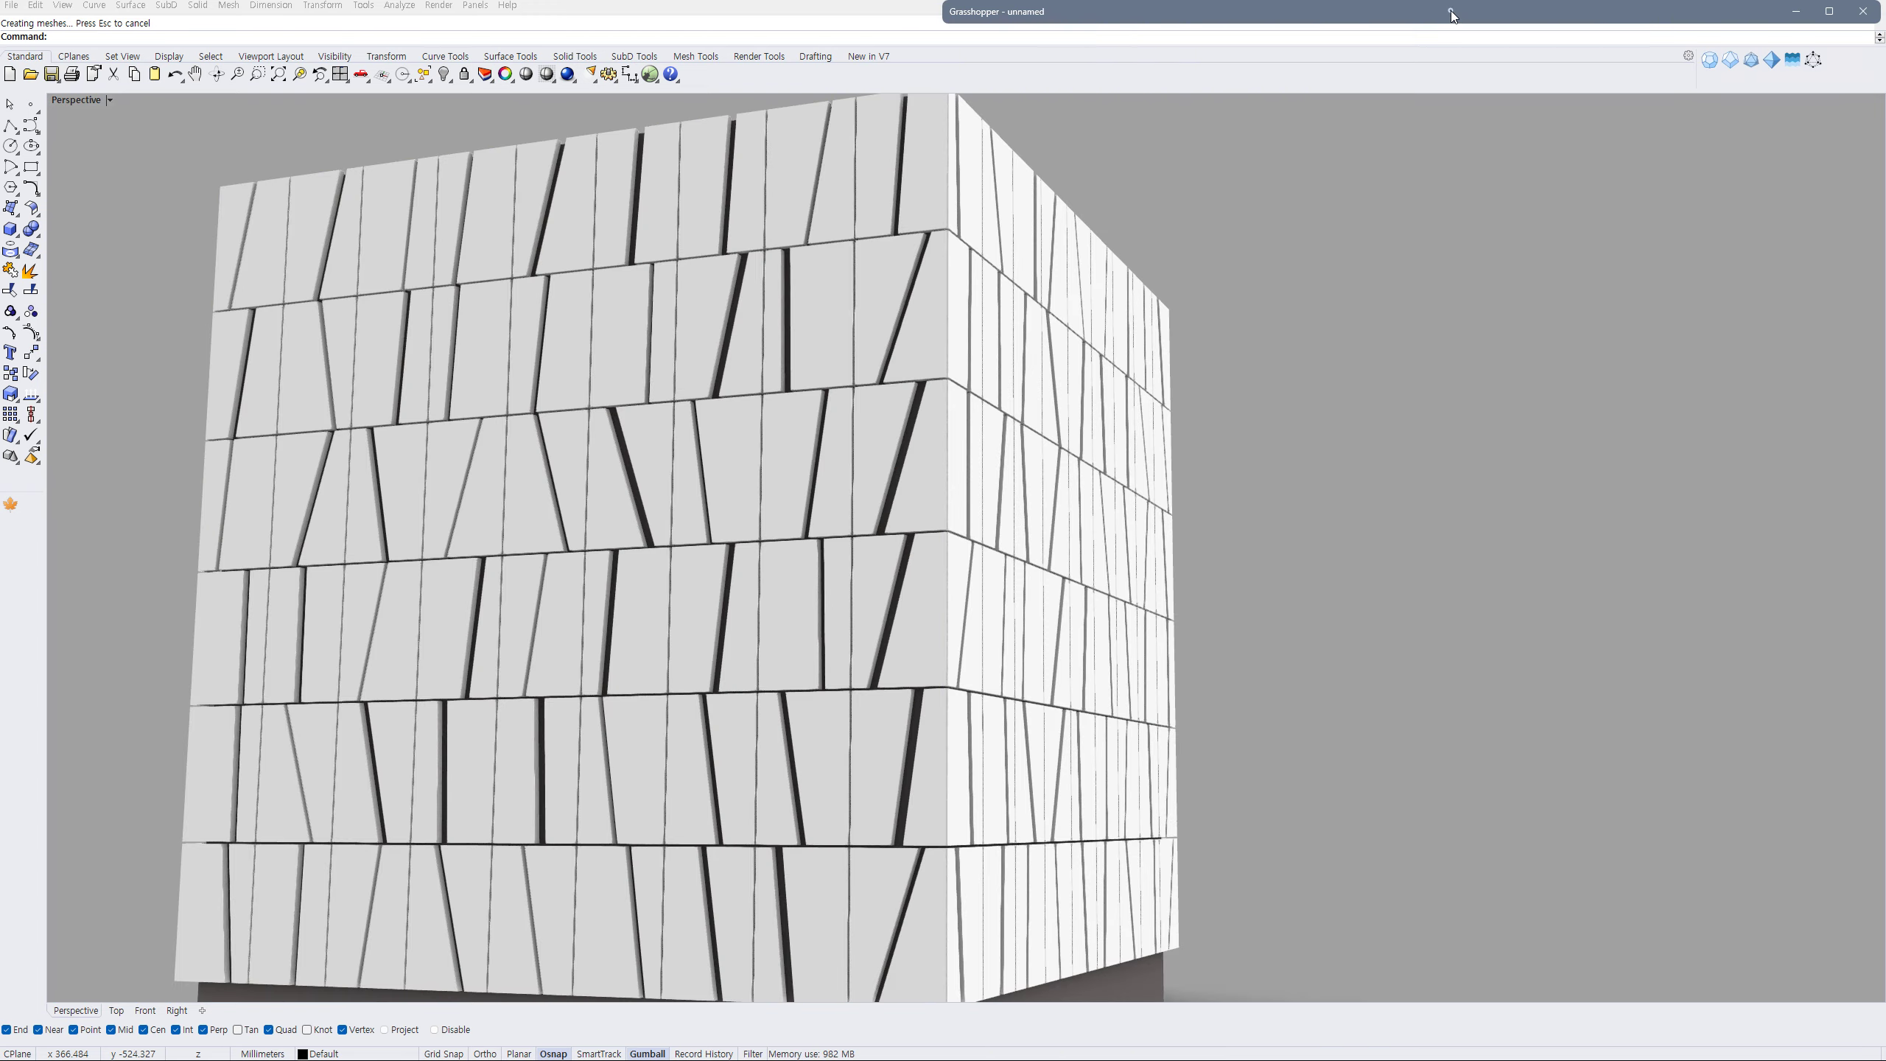
# - Examine the rendered panel box and its inner volume from several sides, both close up and as a whole
pyautogui.scroll(-3, 1187, 495)
pyautogui.moveTo(1188, 494); pyautogui.dragTo(1119, 586, button='right')
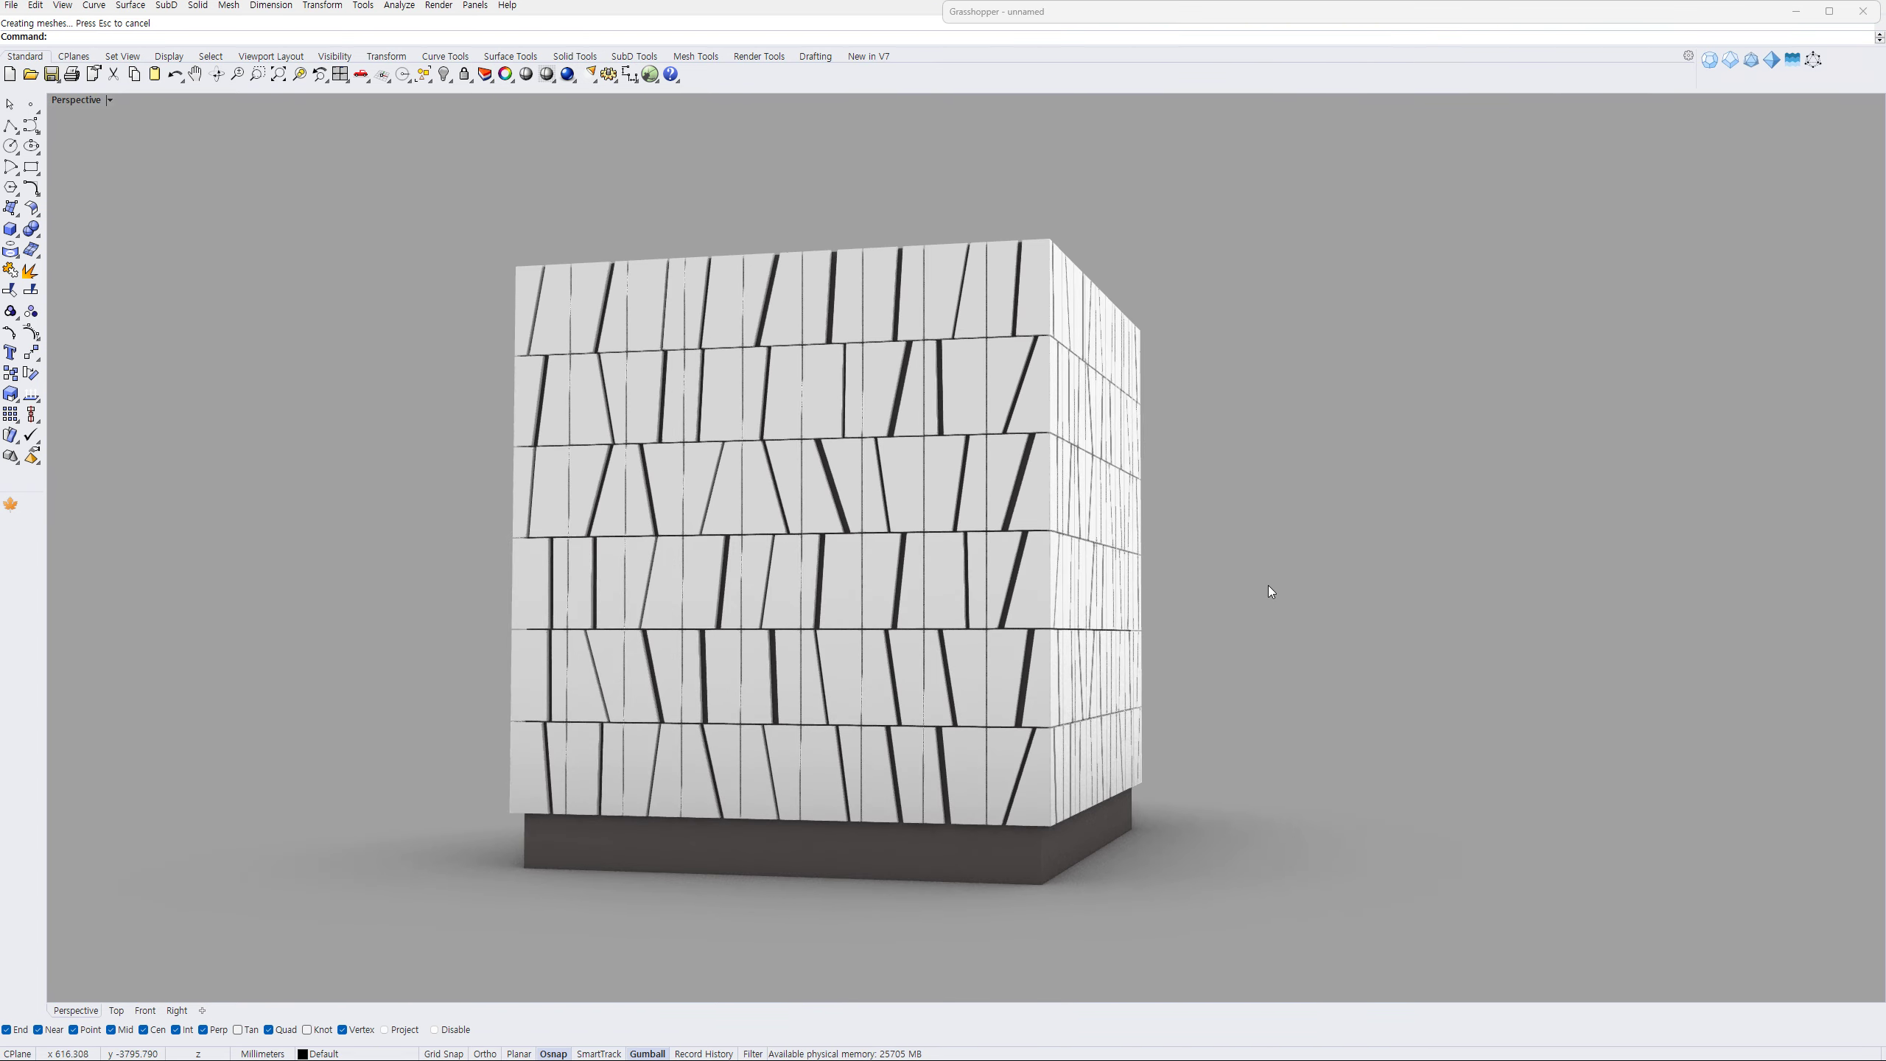
pyautogui.moveTo(1267, 586)
pyautogui.mouseDown(button='right')
pyautogui.moveTo(1133, 582)
pyautogui.moveTo(1539, 599)
pyautogui.moveTo(1528, 571)
pyautogui.moveTo(1318, 547)
pyautogui.moveTo(1279, 582)
pyautogui.mouseUp(button='right')
pyautogui.scroll(2, 1148, 589)
pyautogui.scroll(-4, 908, 636)
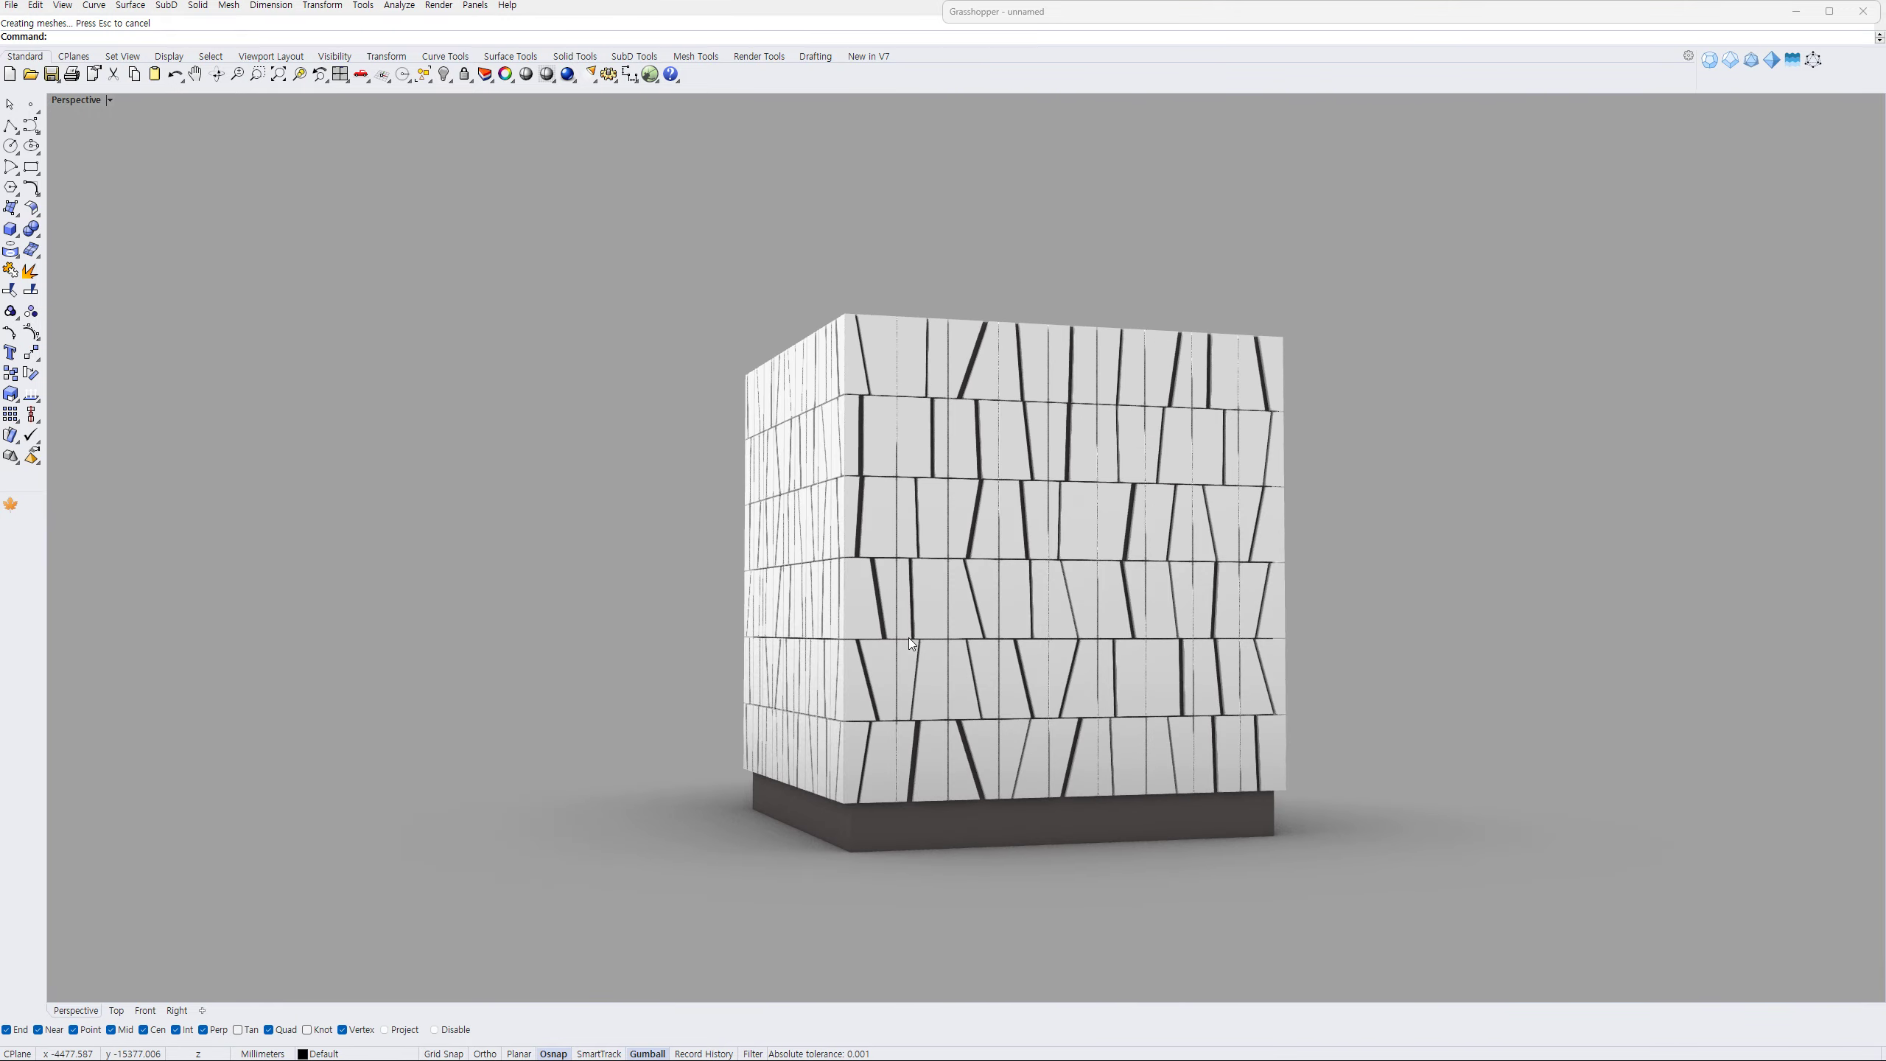
pyautogui.moveTo(936, 580); pyautogui.dragTo(1207, 635, button='right')
pyautogui.scroll(6, 967, 386)
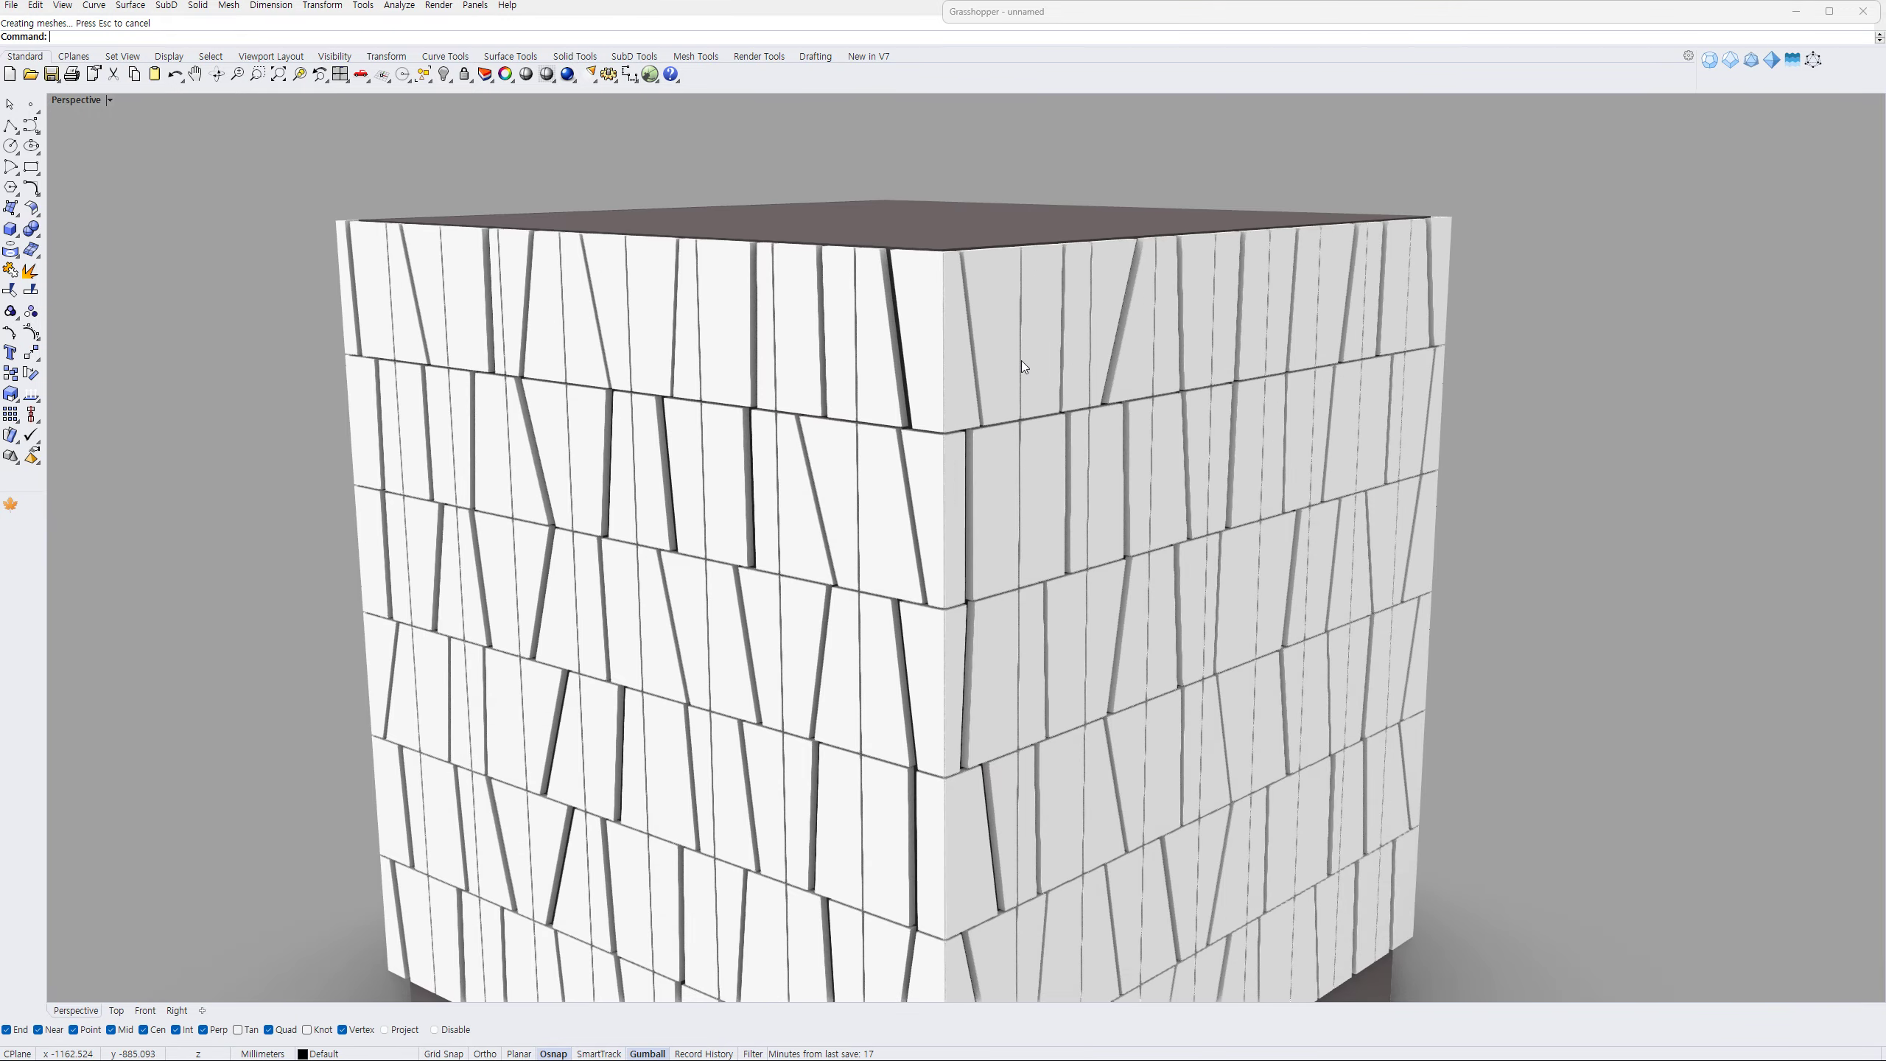
pyautogui.moveTo(1025, 367); pyautogui.dragTo(1351, 375, button='right')
pyautogui.scroll(-4, 1255, 368)
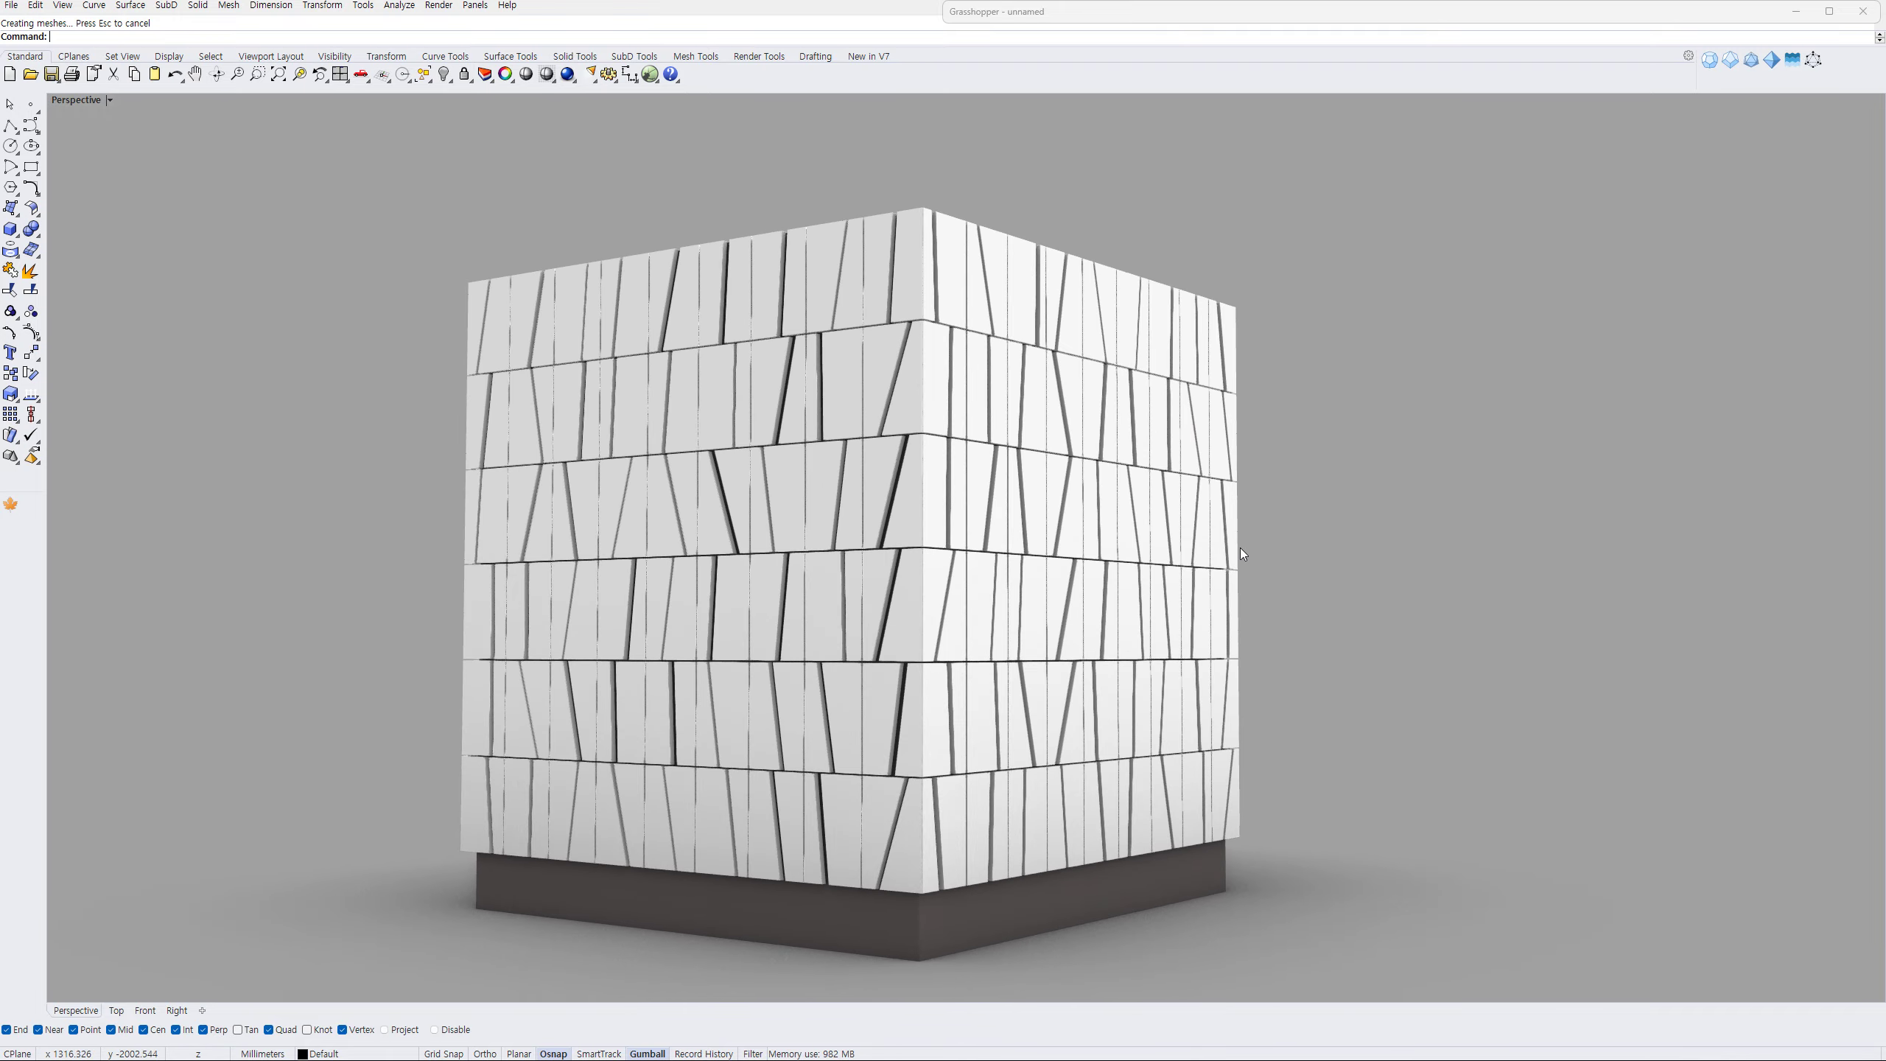
pyautogui.moveTo(1241, 549); pyautogui.dragTo(1330, 526, button='right')
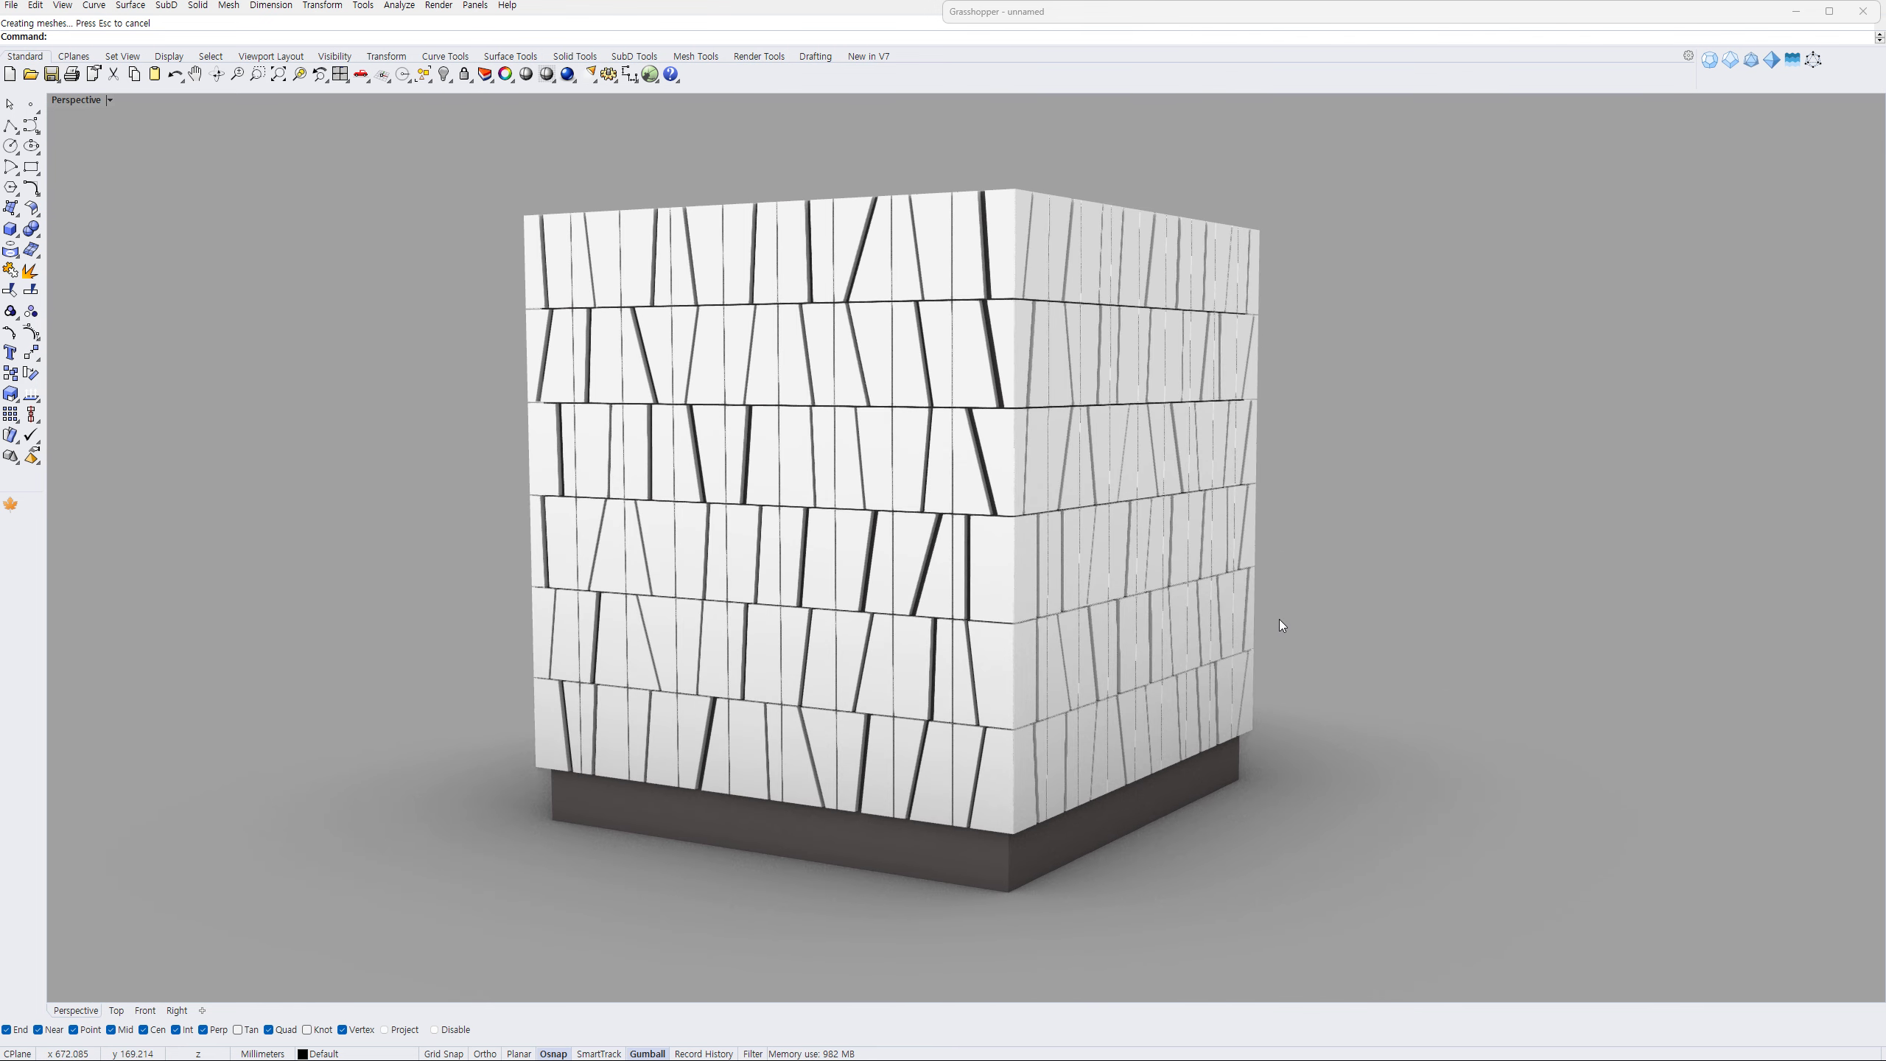
pyautogui.moveTo(1280, 625); pyautogui.dragTo(1306, 636, button='right')
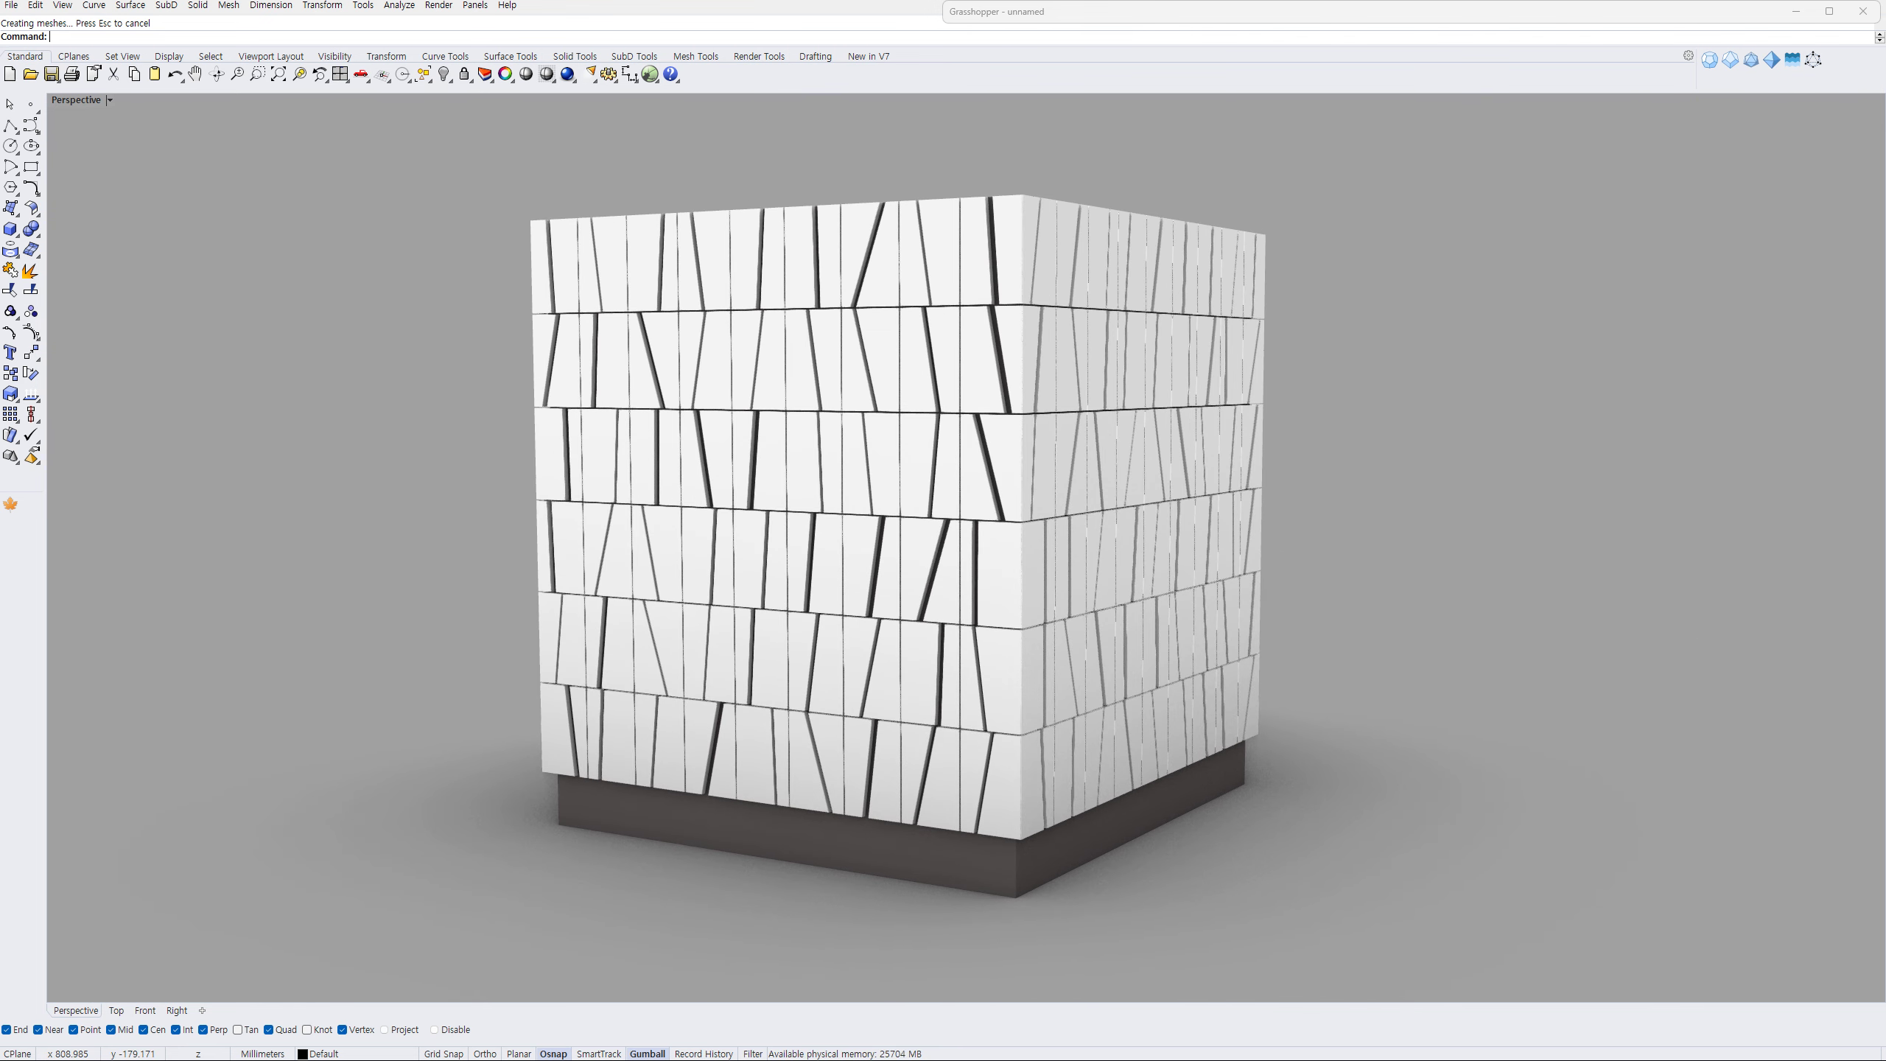